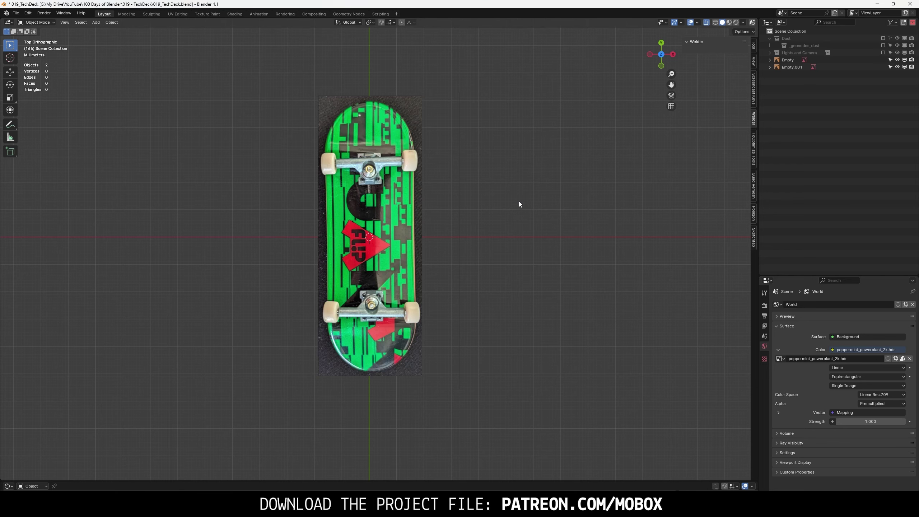
- Add a plane and shrink it to about 0.0154 m square, keeping only it selected
key("shift+a")
left_click(556, 202)
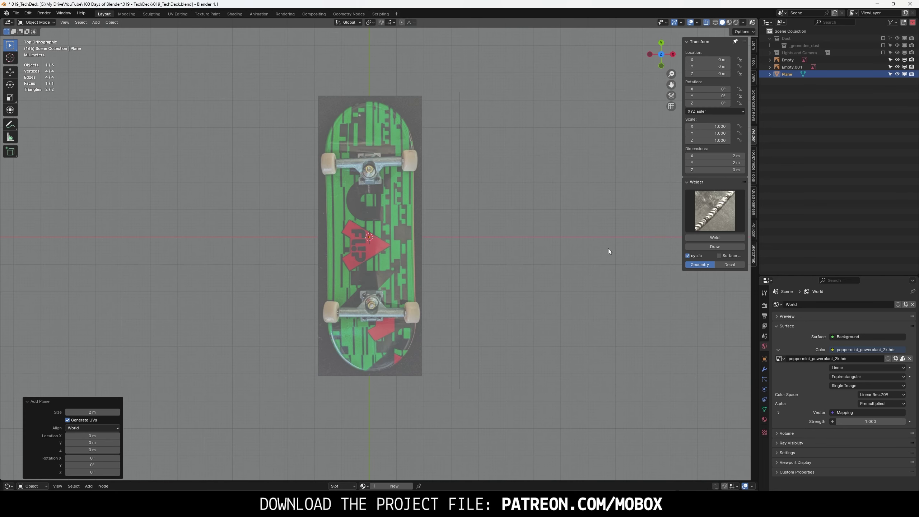
key("Tab")
key("s")
left_click(589, 272)
key("s")
left_click(426, 236)
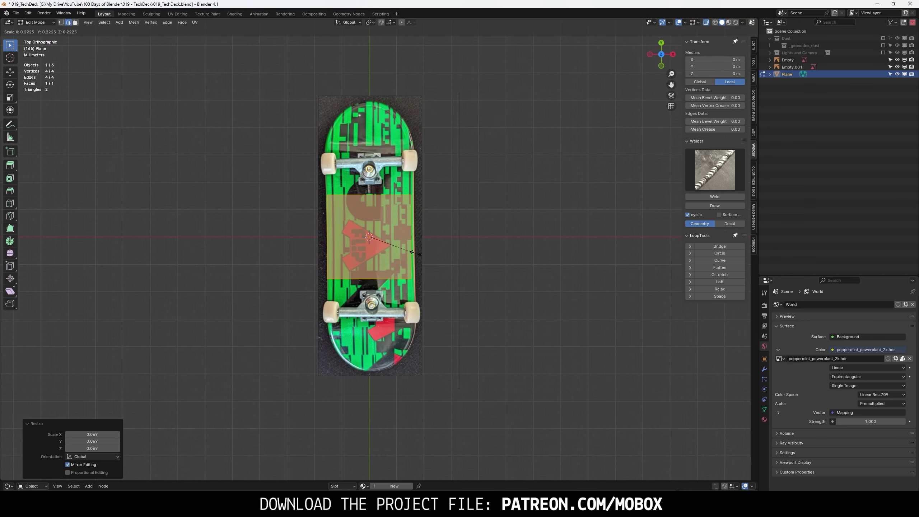
key("Tab")
key("a")
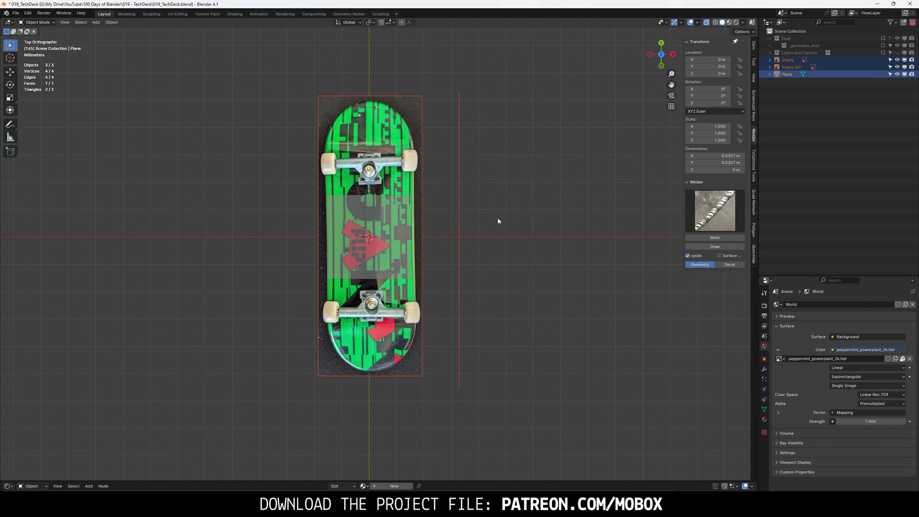
left_click(384, 189)
- Loop-cut the plane at its centre, delete the right and bottom halves, and turn off X-ray
key("Tab")
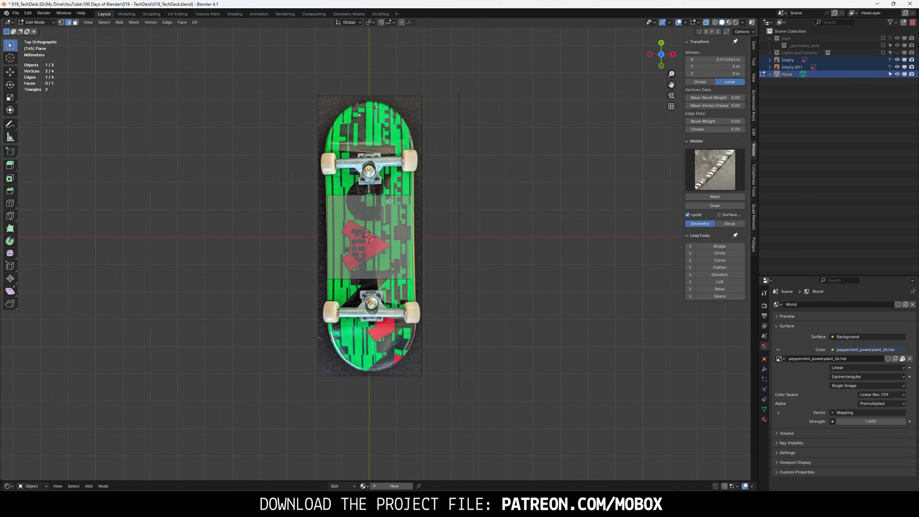
scroll(302, 187, "up", 1)
key("ctrl+r")
left_click(415, 266)
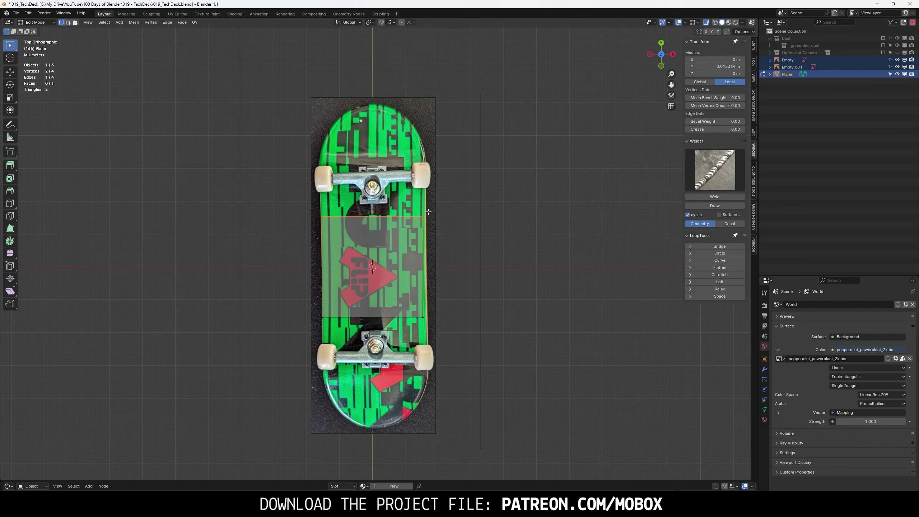
left_click(415, 266)
left_click_drag(398, 203, 454, 225)
key("x")
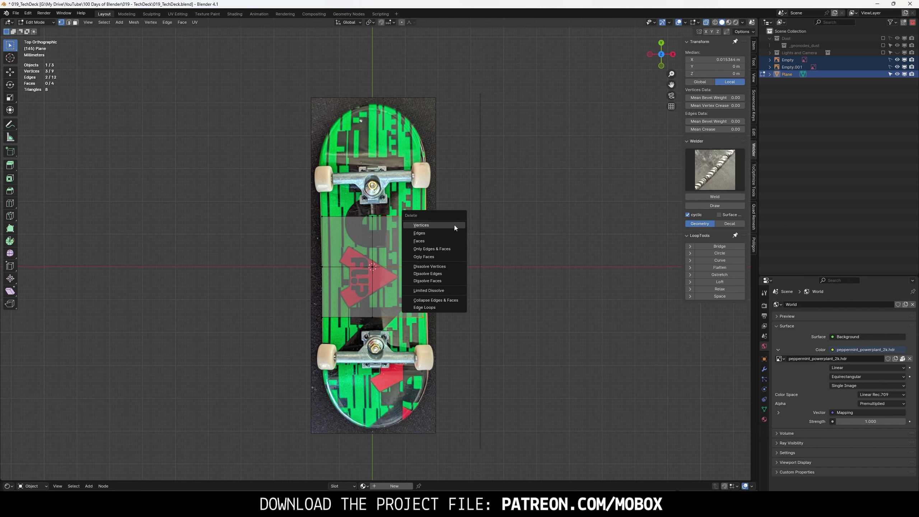
left_click(448, 230)
left_click_drag(283, 287, 376, 326)
key("x")
left_click(372, 326)
key("Tab")
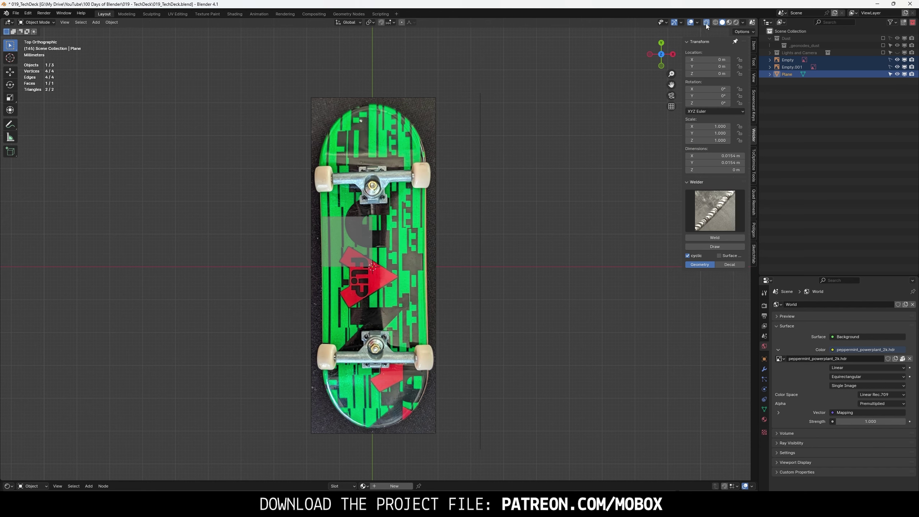
left_click(706, 23)
- Add a Mirror modifier to the plane, mirroring on both X and Y
left_click(763, 369)
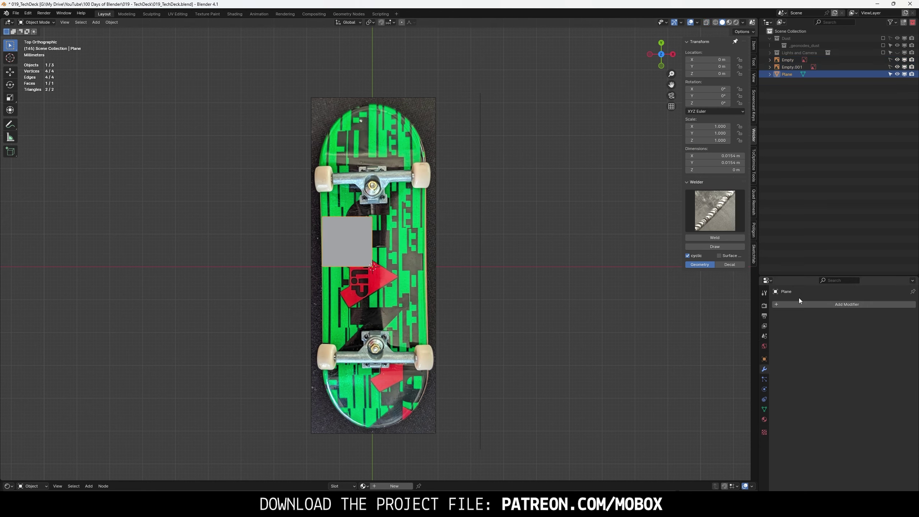
left_click(798, 305)
type("mirror")
key("Return")
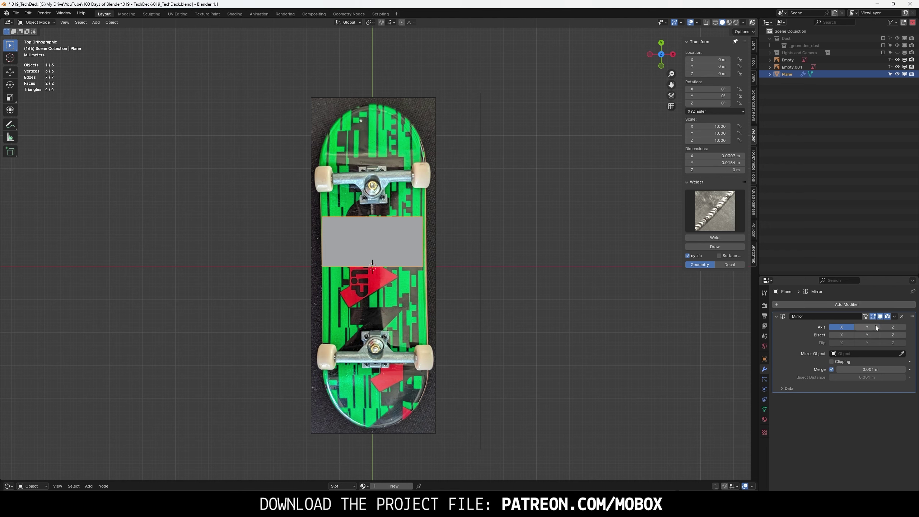
left_click(875, 326)
- Stretch the plane's top edge up past the trucks and pull its inner edge into thin side strips
key("Tab")
left_click_drag(283, 201, 378, 237)
key("g")
key("y")
left_click(402, 197)
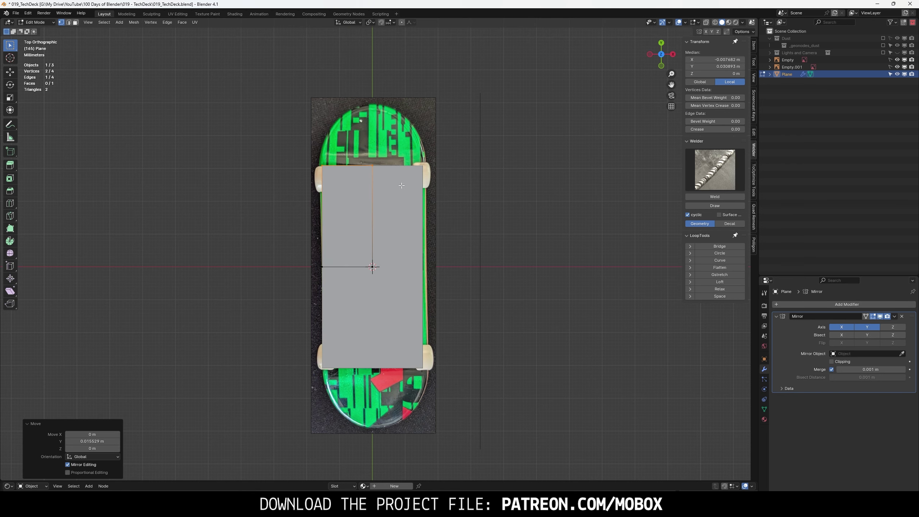
scroll(417, 421, "up", 3)
key("2")
key("g")
key("x")
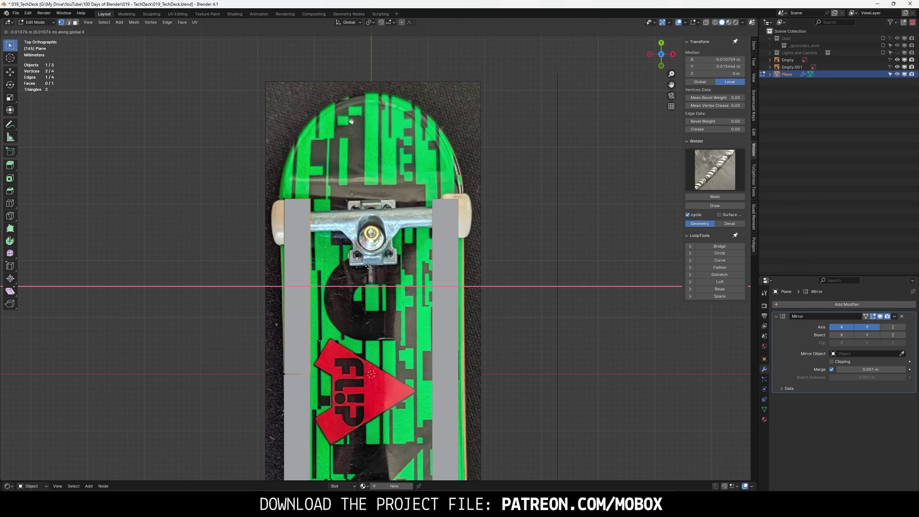
left_click(297, 206)
- Push the left strip's top edge out to the rail and lower it slightly
left_click(294, 198)
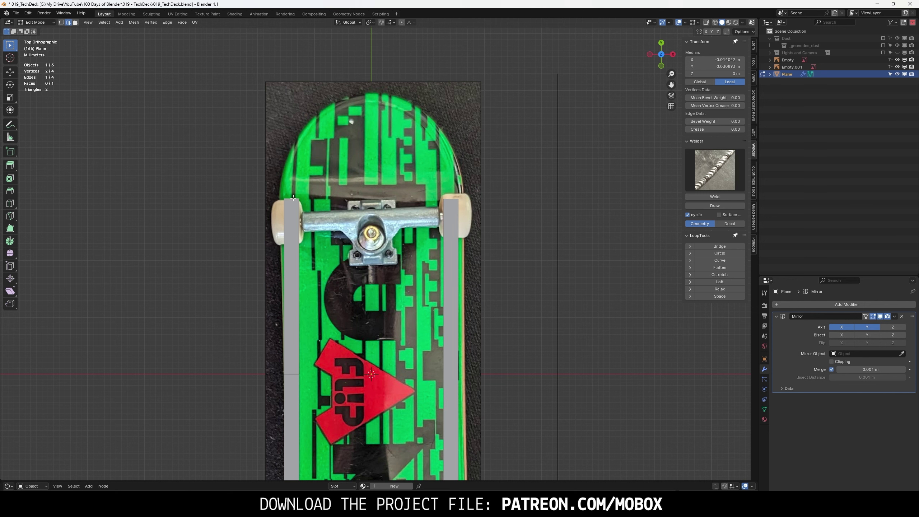
key("g")
key("x")
left_click(278, 199)
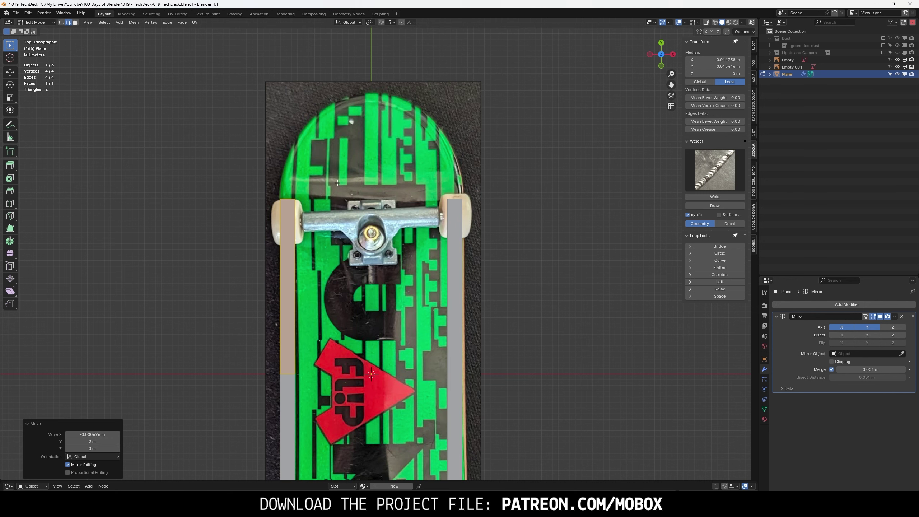
key("g")
left_click(342, 221)
middle_click_drag(302, 186, 306, 248, "shift")
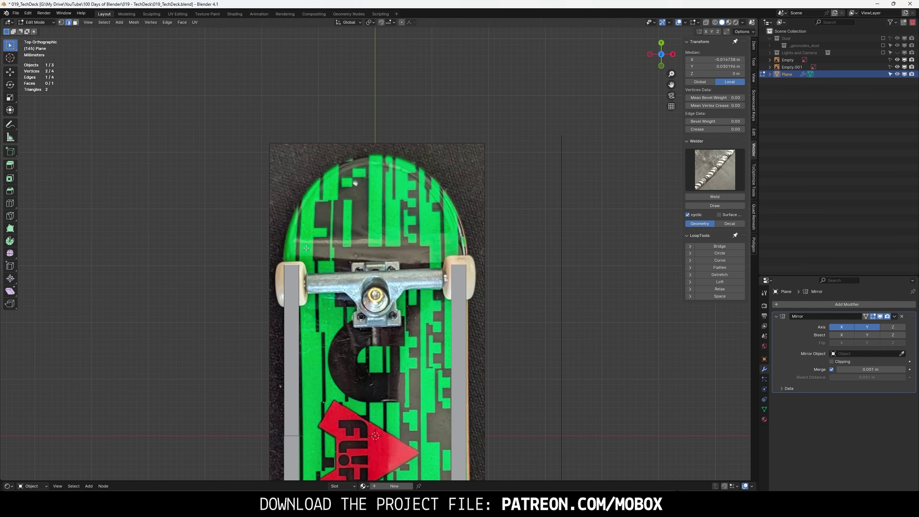
left_click(15, 59)
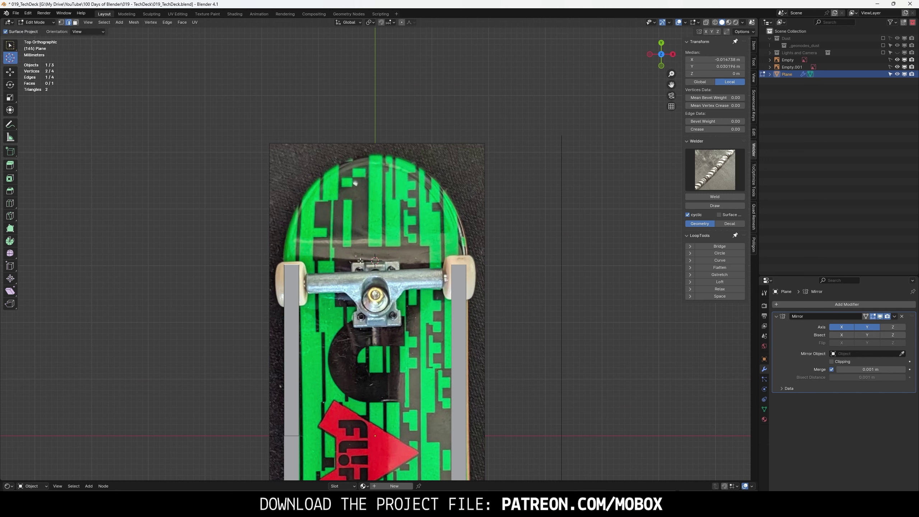
- Spin the strip's edge into a 90° arc with 4 steps
key("F3")
type("spin")
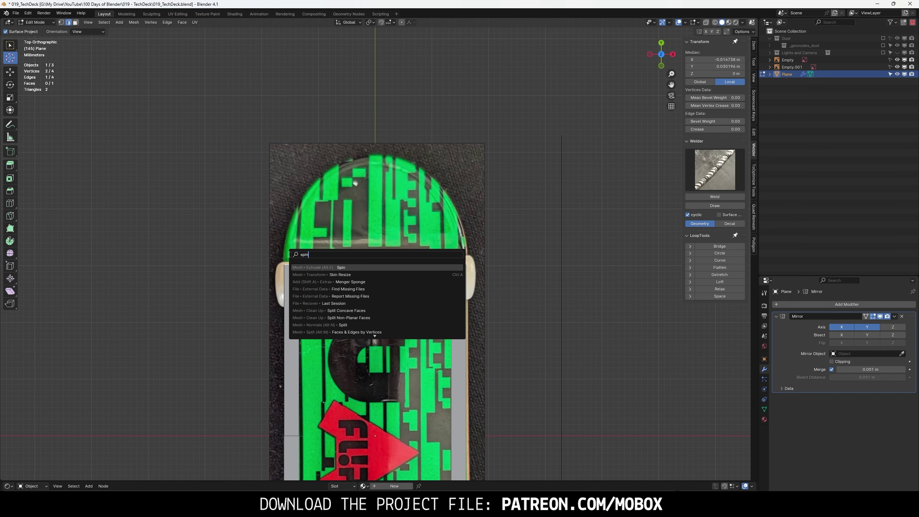
key("Return")
left_click(97, 412)
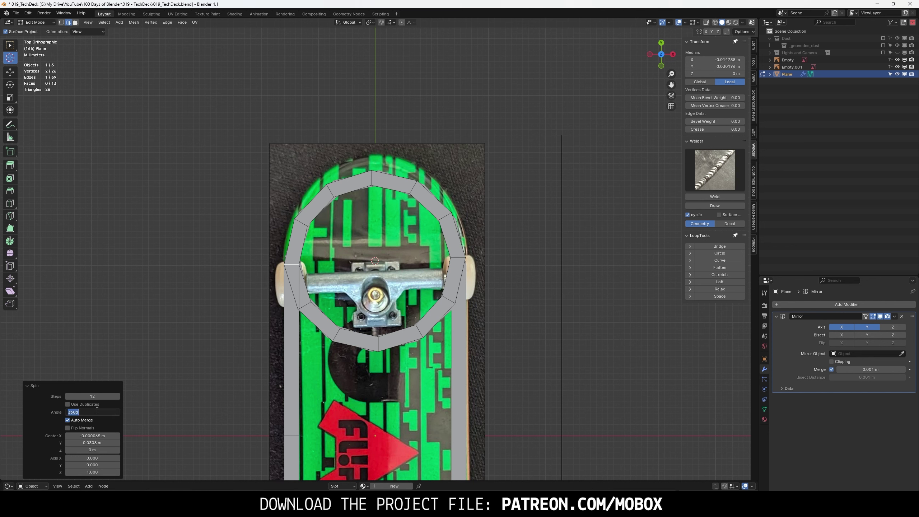
key("Return")
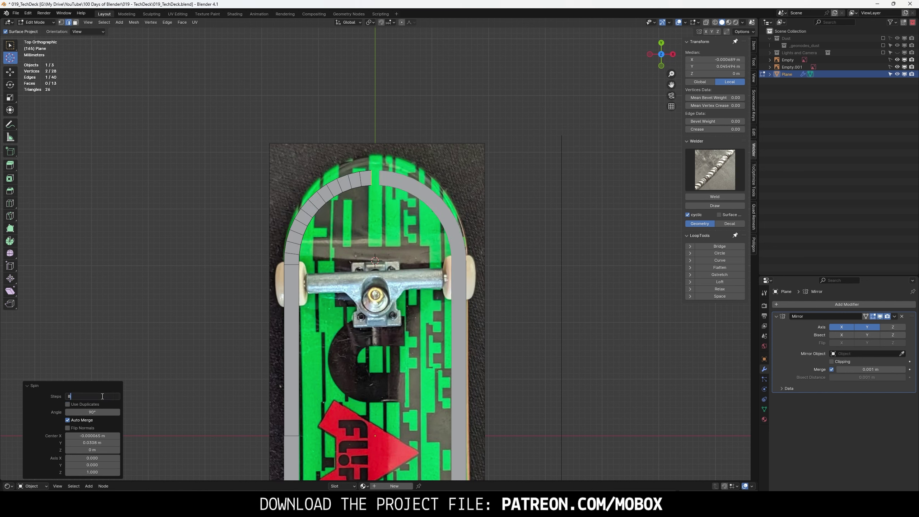
key("BackSpace")
type("4")
key("Return")
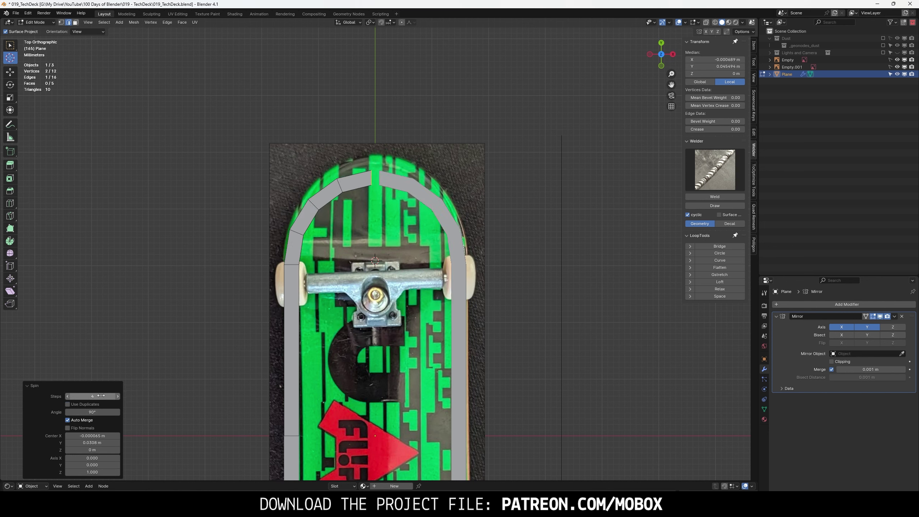
left_click(101, 396)
type("8")
key("Return")
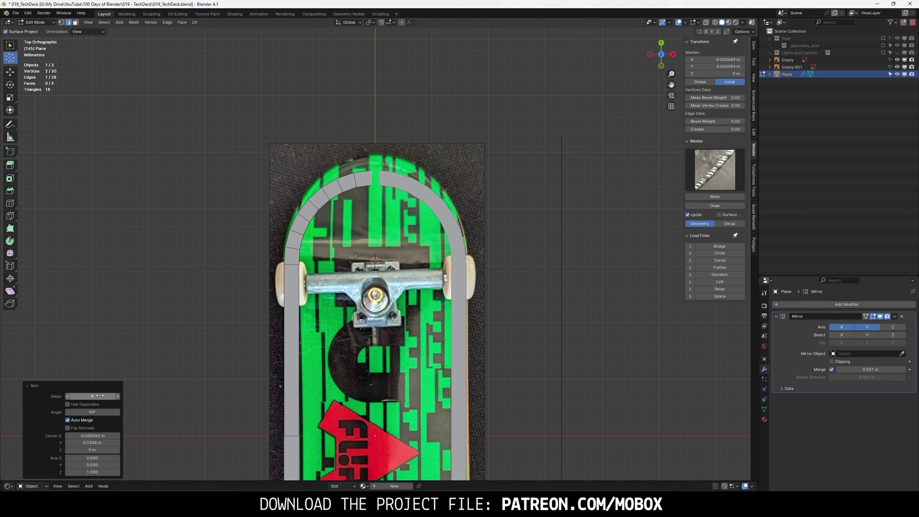
left_click_drag(99, 395, 83, 395)
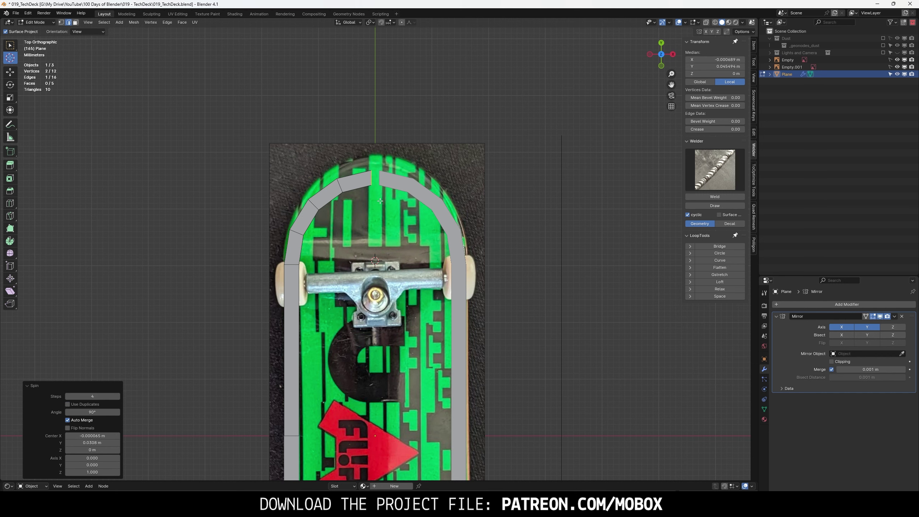
- Snap the 3D cursor back to the world origin
key("Tab")
key("Tab")
left_click_drag(251, 156, 448, 234)
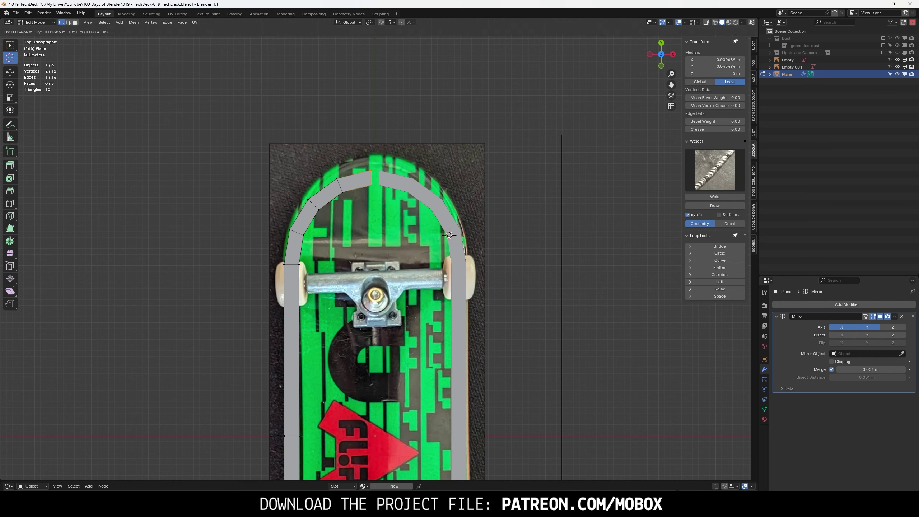
key("shift+s")
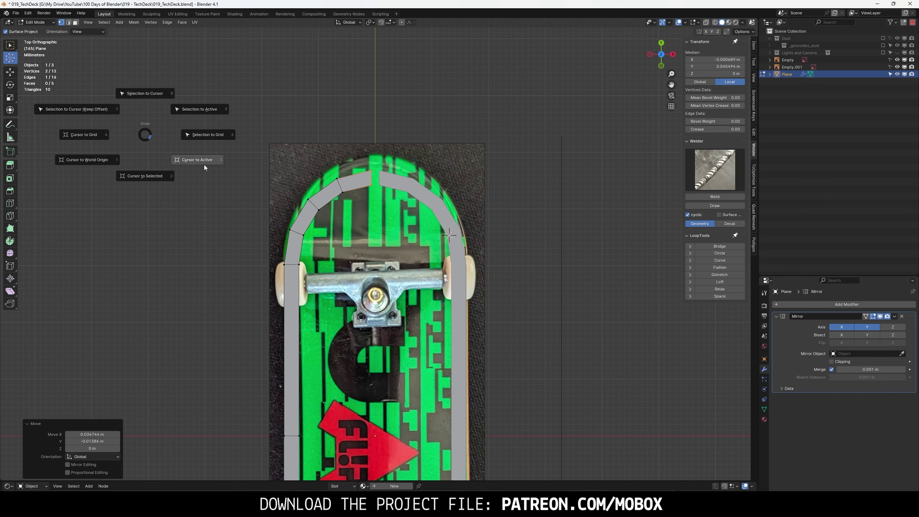
left_click(87, 159)
- Move the upper-left arc faces and the arc's top face vertically to follow the nose
key("w")
left_click(229, 109)
left_click_drag(228, 109, 387, 235)
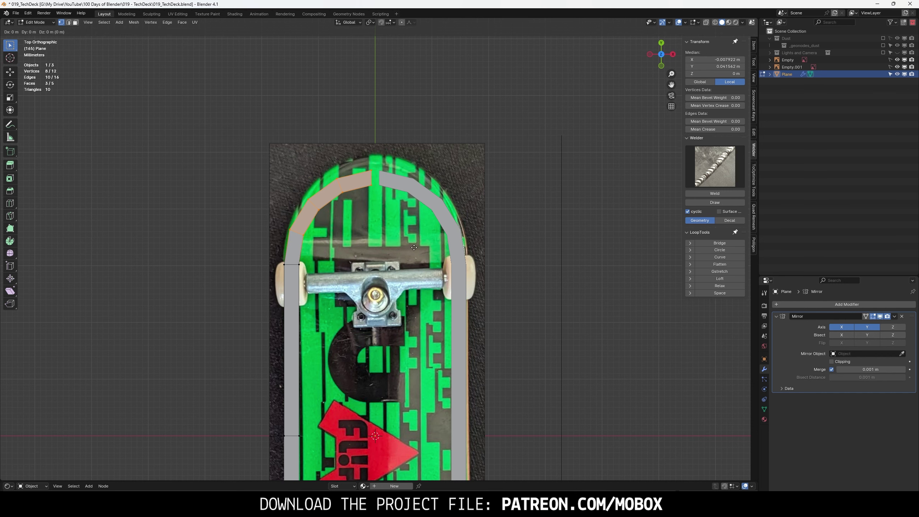
key("g")
key("y")
left_click(413, 242)
left_click_drag(315, 141, 376, 181)
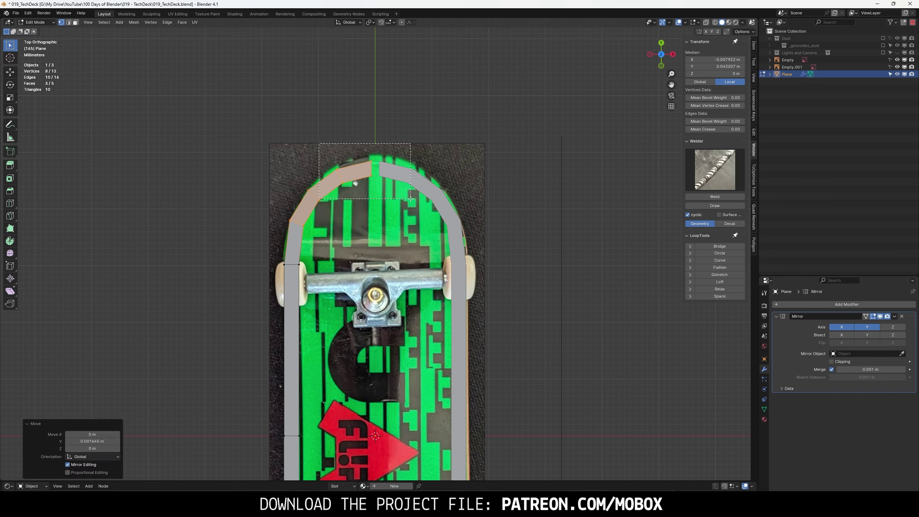
key("g")
key("y")
left_click(380, 171)
- Raise the arc's top two vertices to the nose tip and line them up on the centre
left_click_drag(348, 140, 383, 171)
key("g")
key("y")
left_click(383, 171)
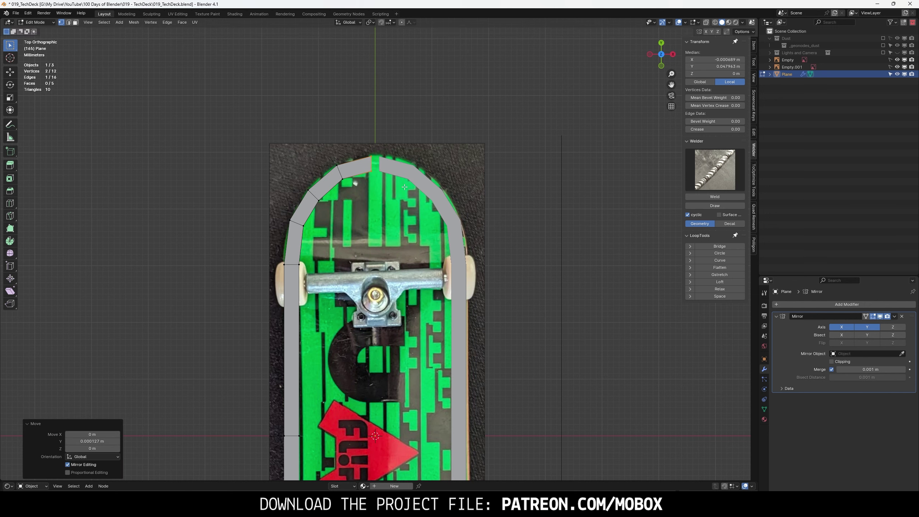
key("g")
key("x")
left_click(386, 171)
- Slide a left arc edge along the curve to match the nose outline
left_click(296, 224)
key("g")
key("g")
left_click(342, 244)
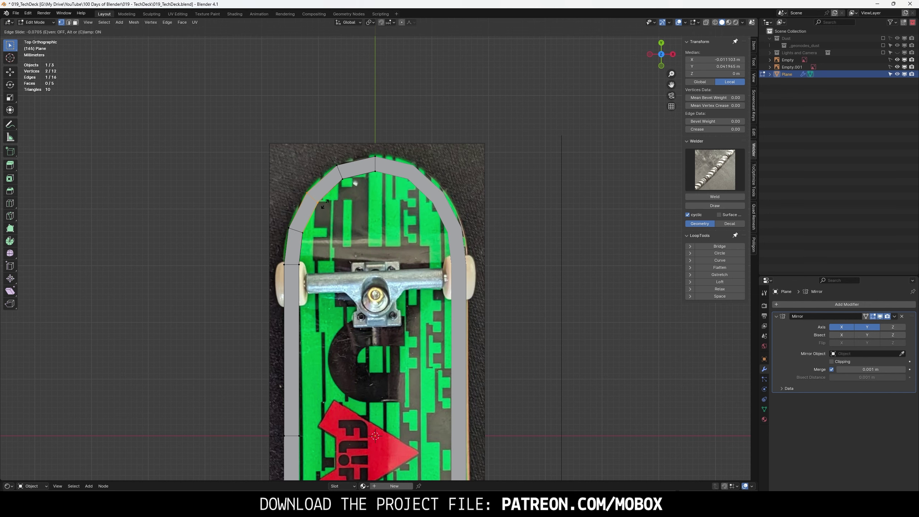
key("Tab")
scroll(455, 221, "down", 1)
key("Tab")
scroll(447, 253, "up", 2)
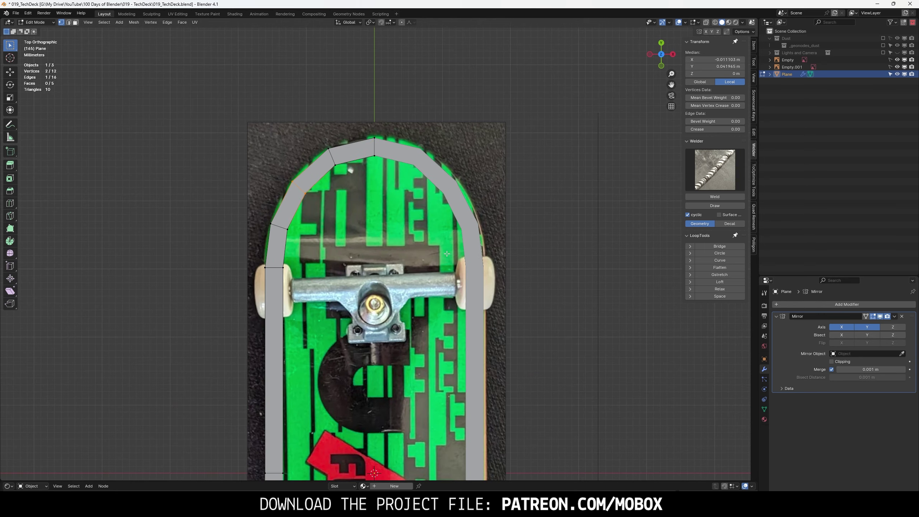
scroll(373, 160, "down", 3)
- Extrude a vertex horizontally from the left rail and set its X position to 0
left_click(318, 253)
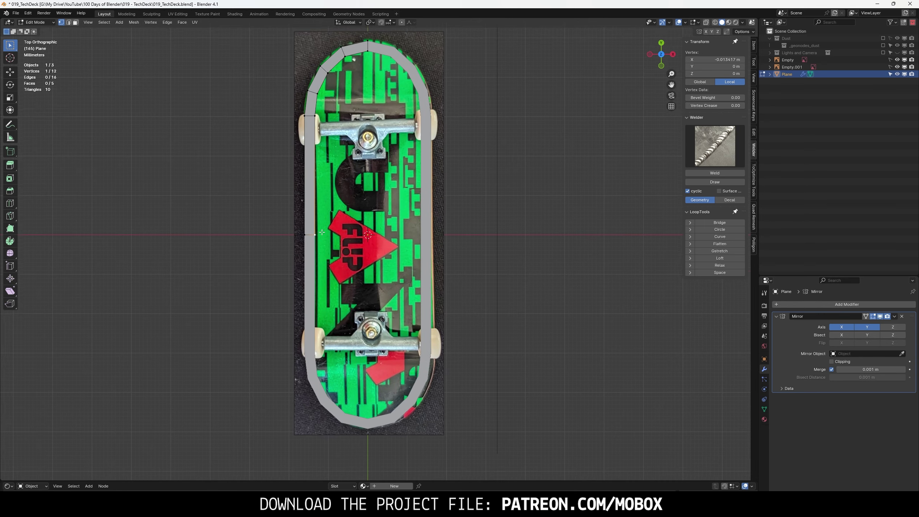
key("e")
key("x")
left_click(369, 270)
left_click(704, 61)
type("0")
key("Return")
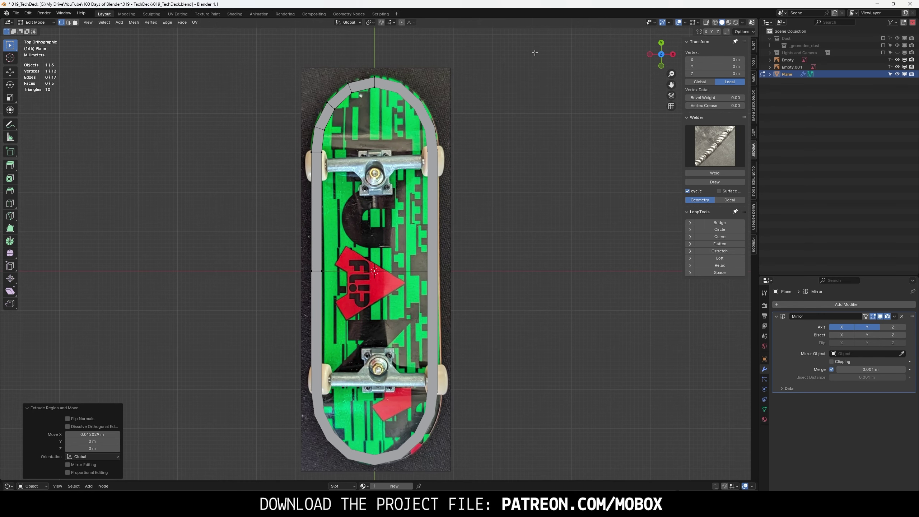
- Add three centred edge loops across the left strip
middle_click_drag(383, 103, 388, 138, "shift")
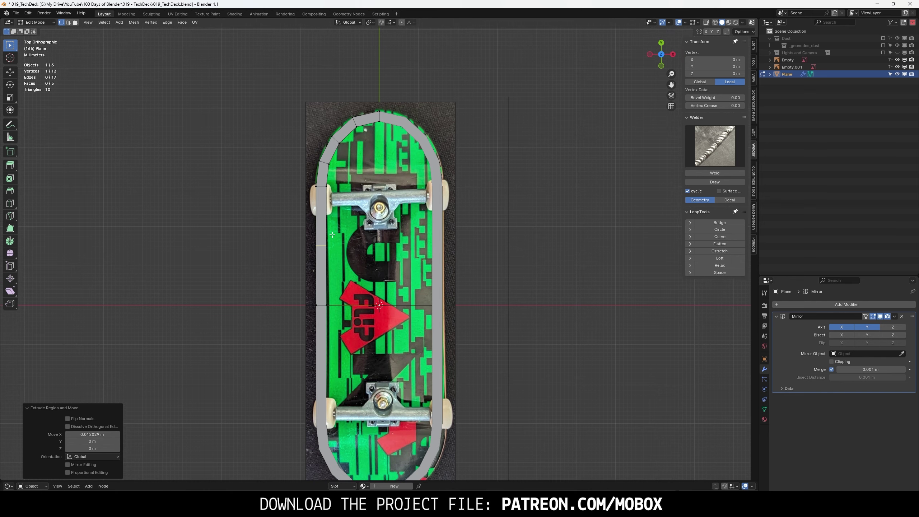
left_click(332, 235)
right_click(340, 203)
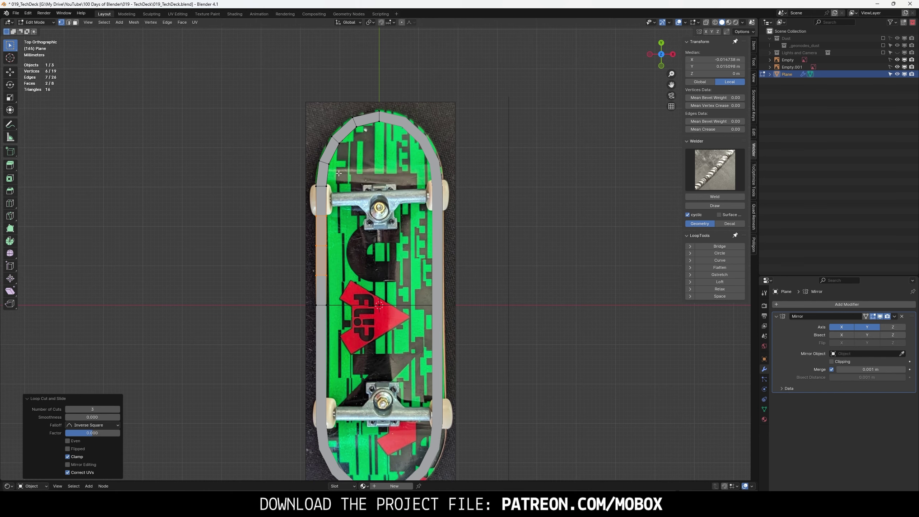
scroll(339, 156, "up", 2)
scroll(344, 174, "up", 2)
scroll(347, 195, "up", 1)
- Try extruding and filling a face on the left strip, then undo both
left_click(314, 225)
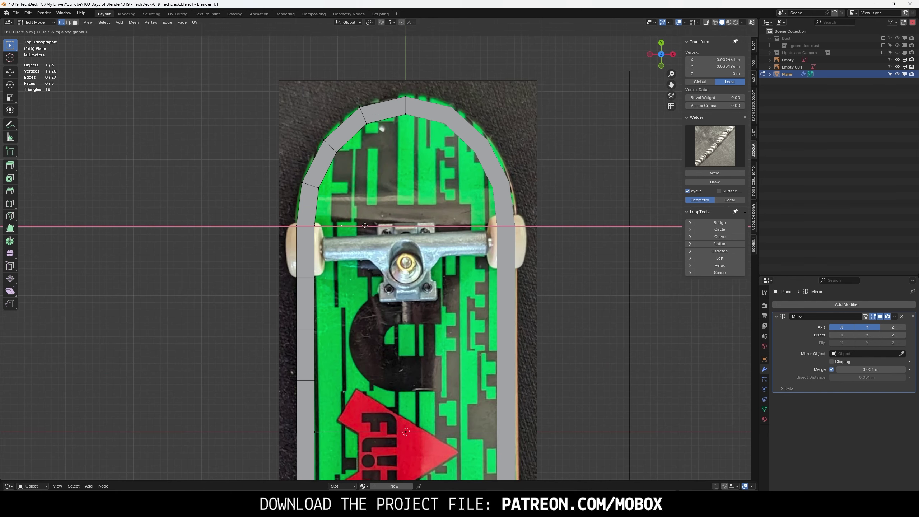
key("e")
left_click(369, 224)
left_click(336, 152, "ctrl")
key("f")
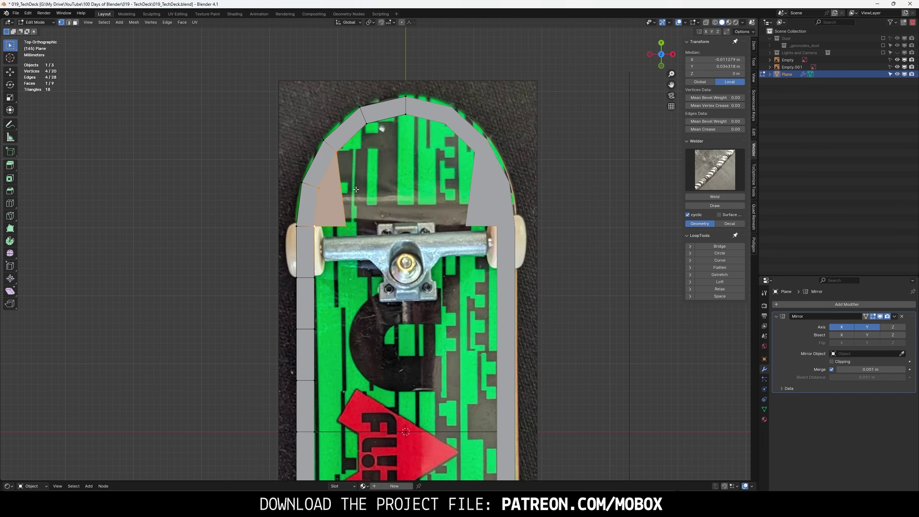
key("ctrl+z")
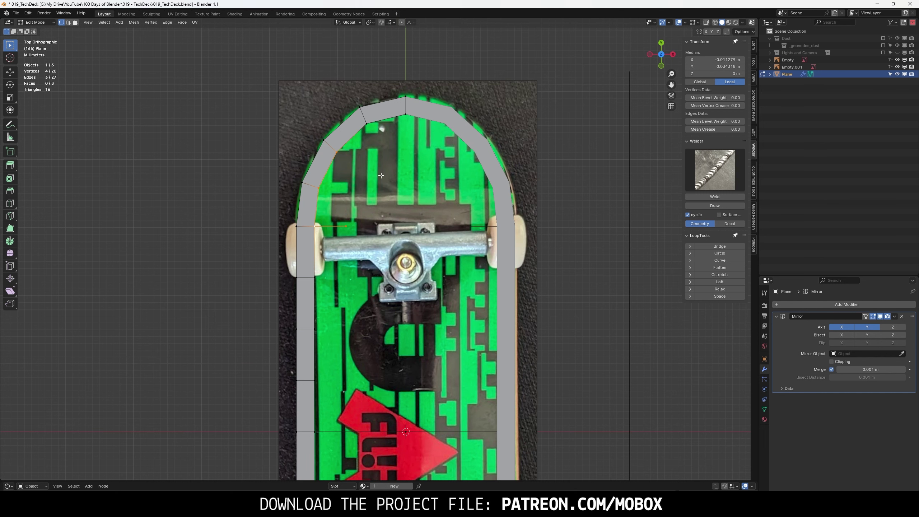
key("ctrl+z")
key("ctrl+z")
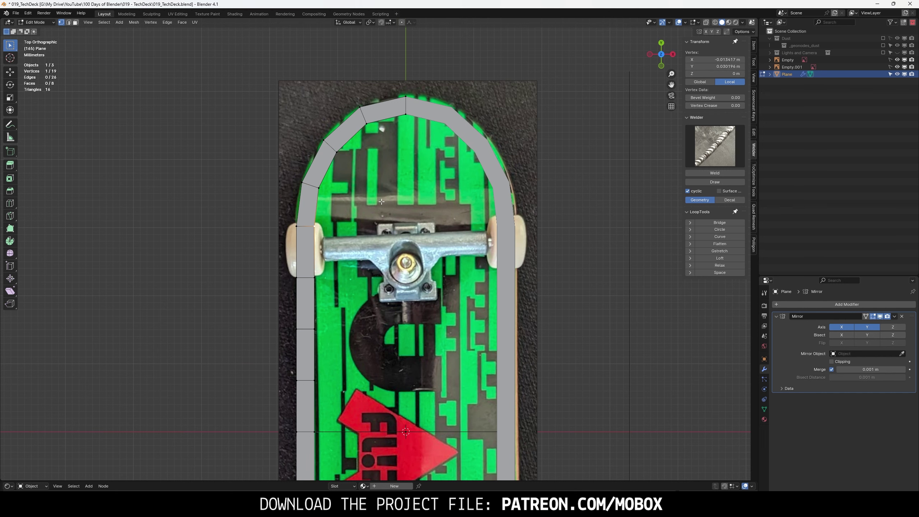
- Scale the inner boundary loop to 0.809 around the 3D cursor, then narrow it along X
middle_click_drag(404, 131, 393, 74, "shift")
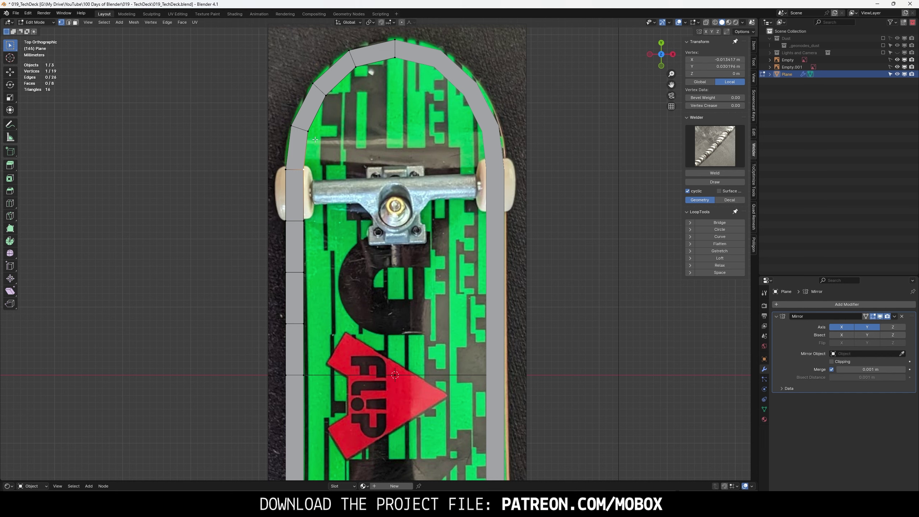
left_click(313, 124, "alt")
left_click(369, 23)
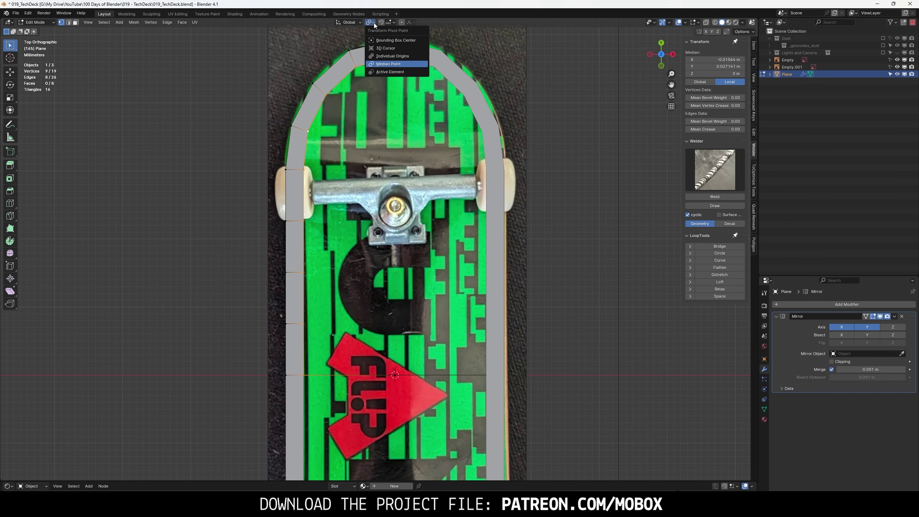
left_click(383, 49)
key("s")
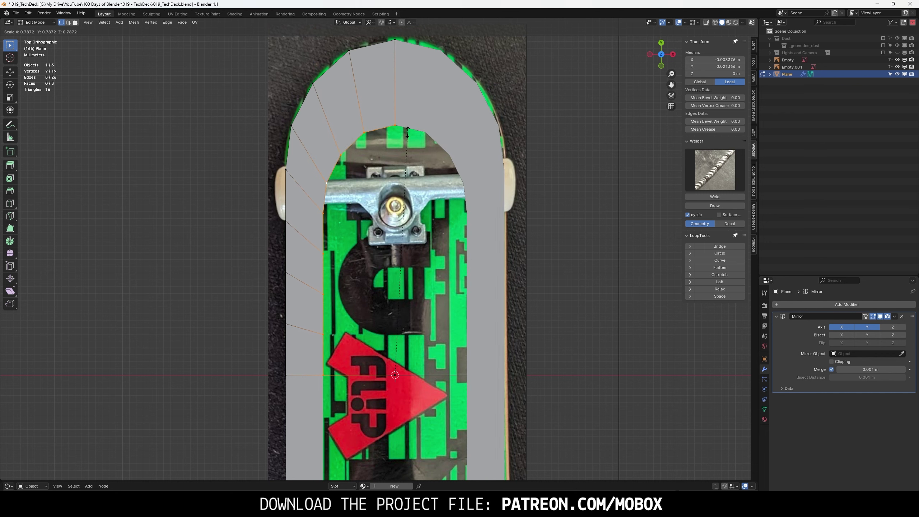
left_click(427, 126)
key("s")
key("x")
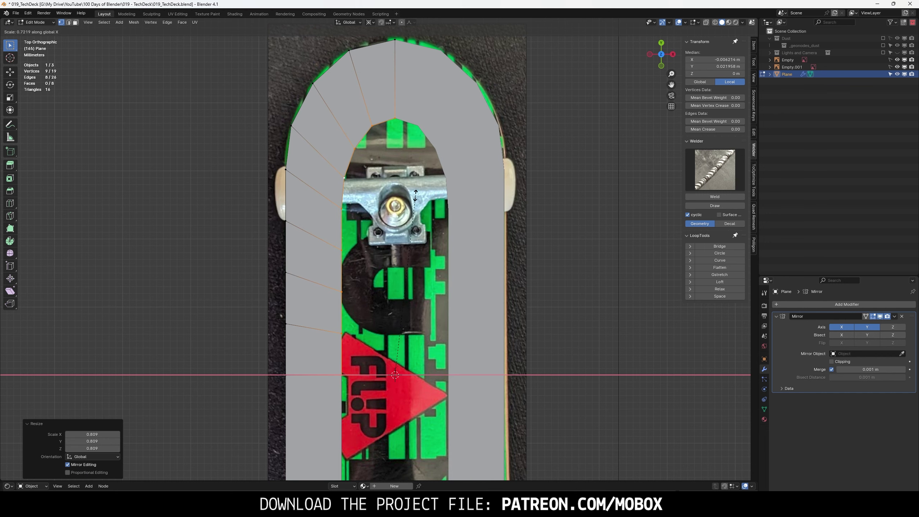
left_click(402, 195)
- Add two centred lengthwise edge loops along the widened band
key("ctrl+r")
left_click(396, 82)
right_click(396, 82)
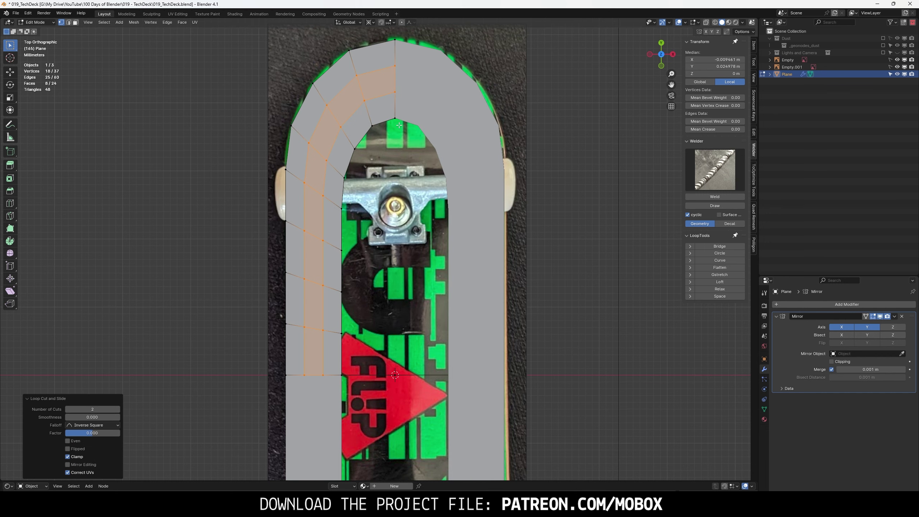
- Extrude the top centre vertex downward and set its coordinate to 0 on the centre line
left_click(399, 125)
key("e")
left_click(402, 383)
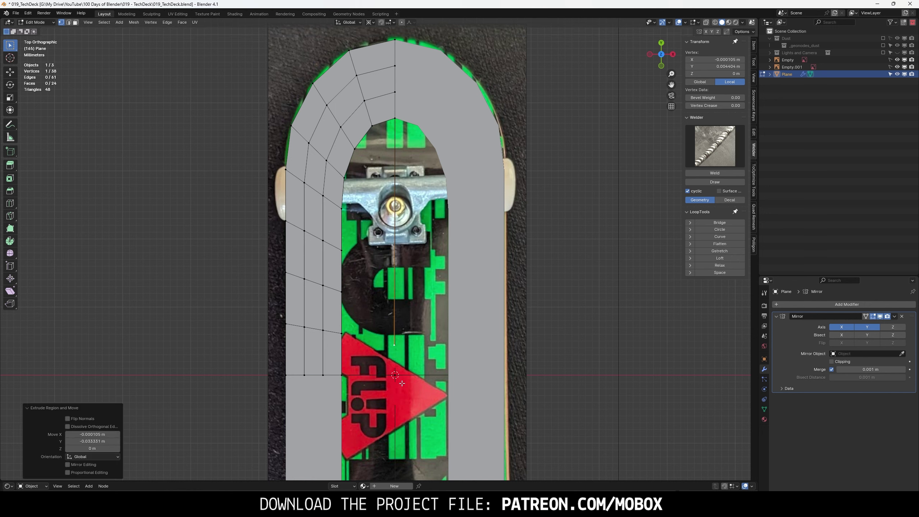
left_click_drag(714, 59, 715, 67)
type("0")
key("Return")
- Extrude the band's inner top vertex straight down and set its Y to 0
left_click(372, 126)
key("e")
key("y")
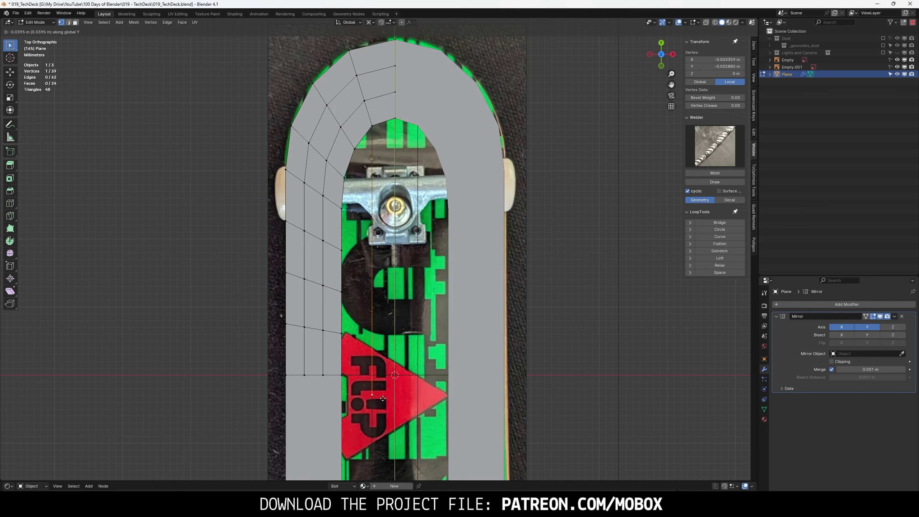
left_click(384, 391)
left_click(706, 73)
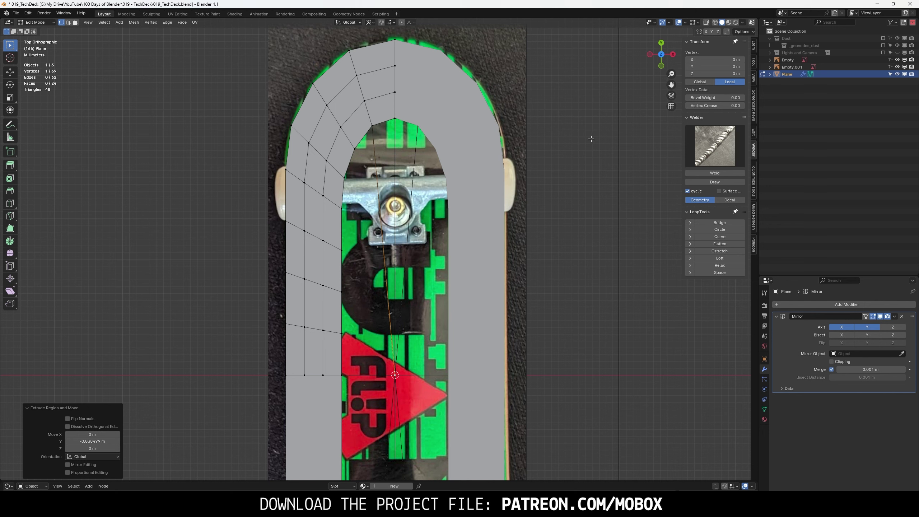
key("Return")
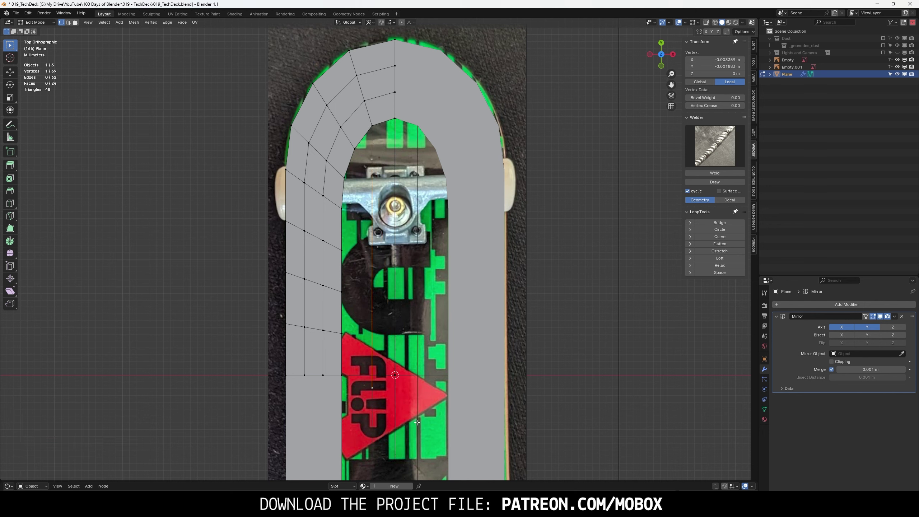
double_click(715, 66)
type("0")
key("Return")
- Fill the narrow strip between the two vertex columns with a face
key("2")
left_click(385, 122)
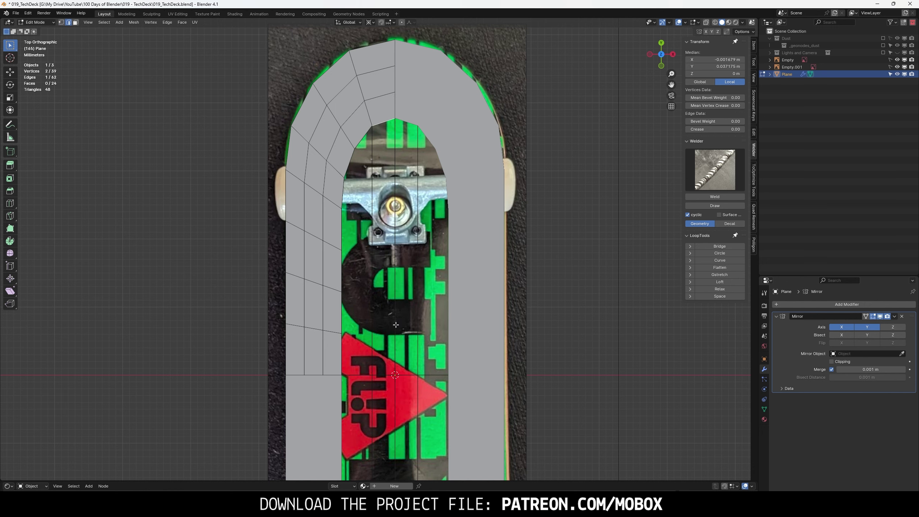
key("1")
key("f")
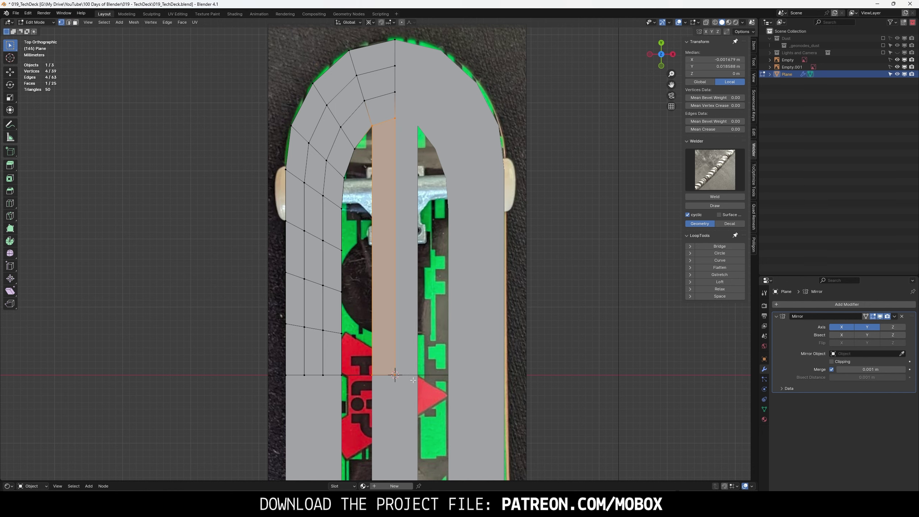
middle_click_drag(457, 317, 478, 312, "shift")
key("alt+a")
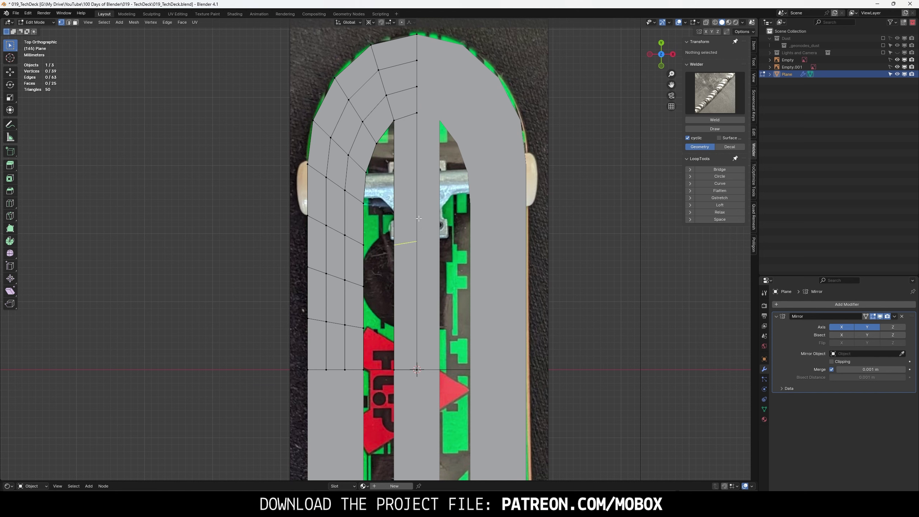
- Add five evenly spaced edge loops across the deck's centre strip
scroll(418, 219, "up", 1)
scroll(413, 247, "up", 1)
scroll(405, 275, "up", 1)
left_click(394, 334)
right_click(395, 334)
- Fill the gaps beside the centre strip with faces and return to Object Mode
left_click(375, 372)
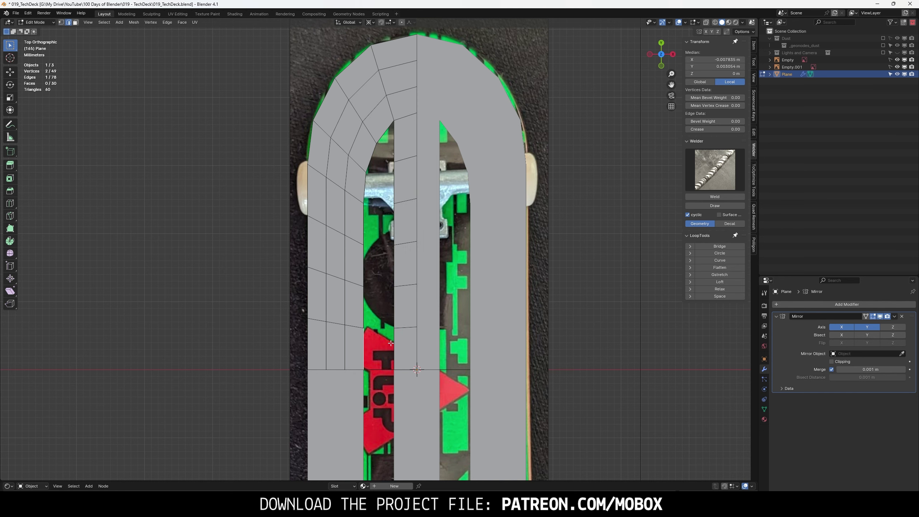
key("f")
key("f")
key("f")
key("f")
key("f")
key("f")
scroll(394, 322, "up", 5, "shift")
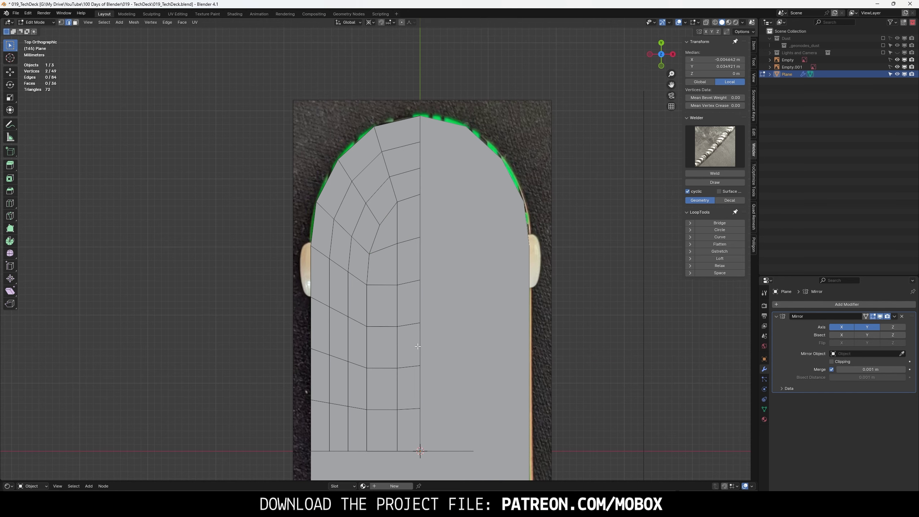
key("1")
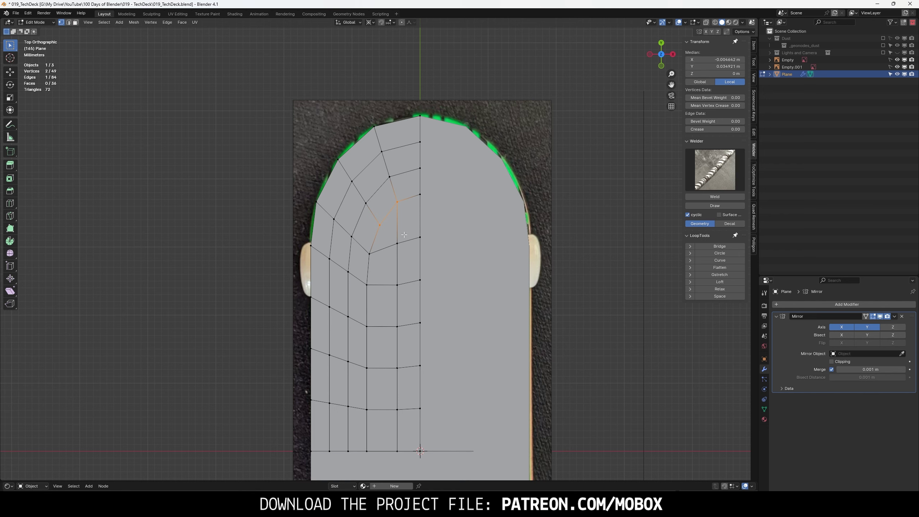
key("Tab")
mouse_move(437, 283)
middle_mouse_down()
mouse_move(430, 320)
mouse_move(418, 297)
middle_mouse_up()
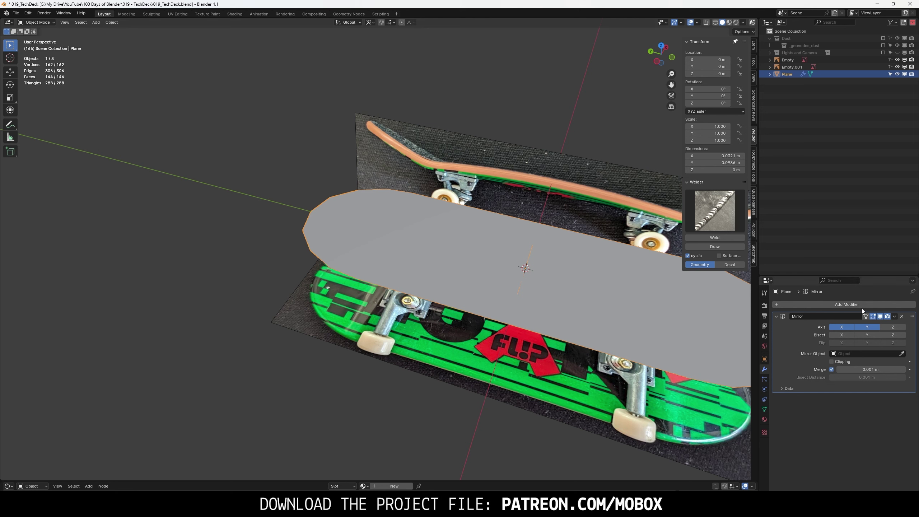
- Add a Solidify modifier, apply the object's scale, and set thickness to 2.6 mm
left_click(827, 305)
type("solid")
key("Return")
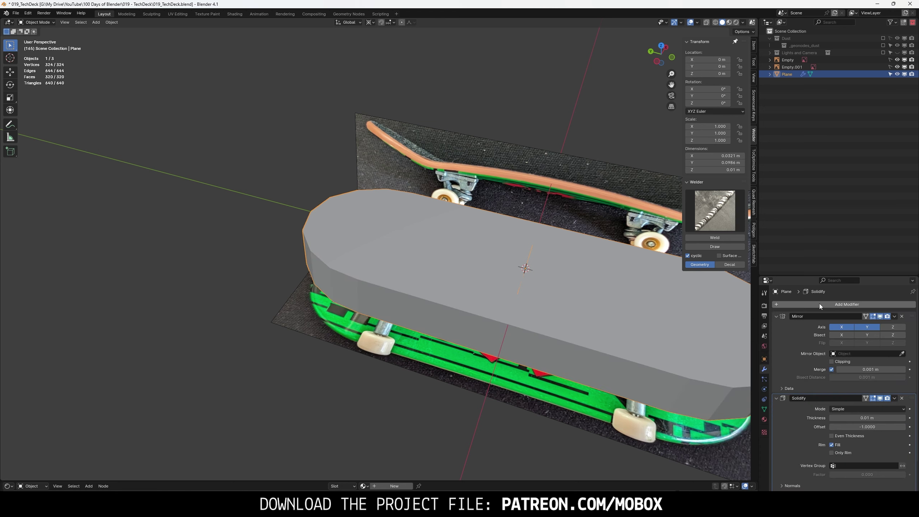
key("ctrl+a")
left_click(370, 241)
double_click(872, 416)
type("2")
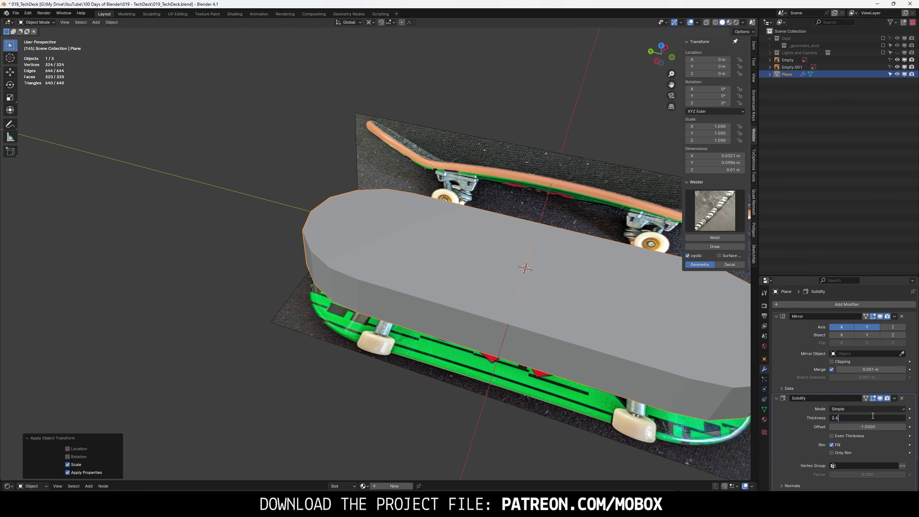
type("mm")
key("Return")
- Add a Subdivision Surface modifier to the deck
middle_click_drag(494, 320, 501, 397)
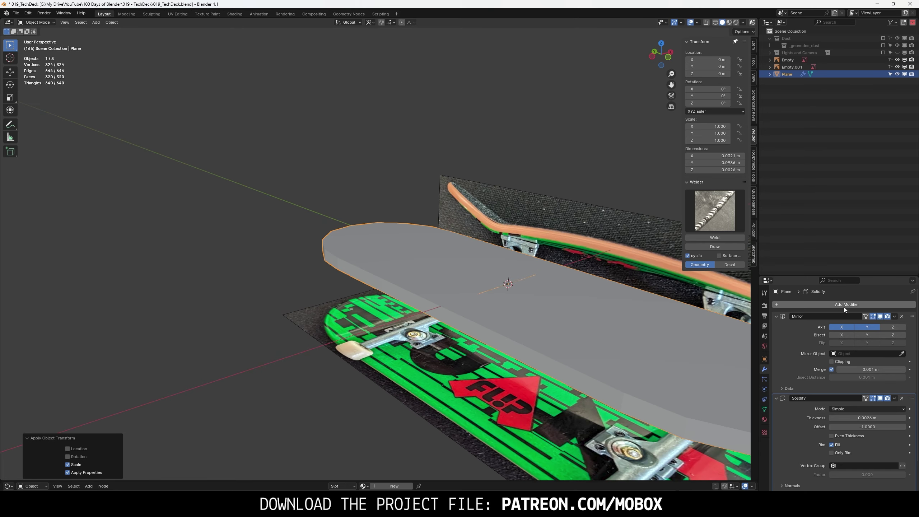
left_click(831, 304)
type("su")
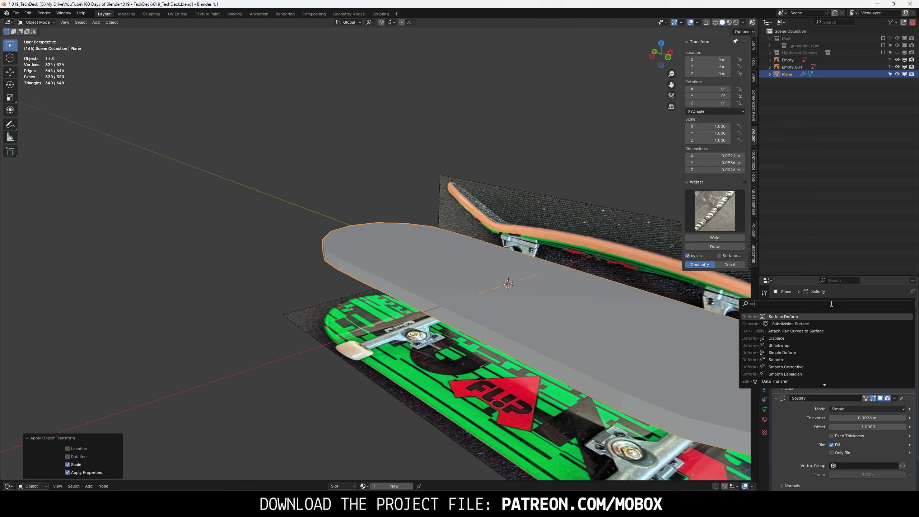
key("Down")
key("Return")
scroll(831, 328, "down", 3)
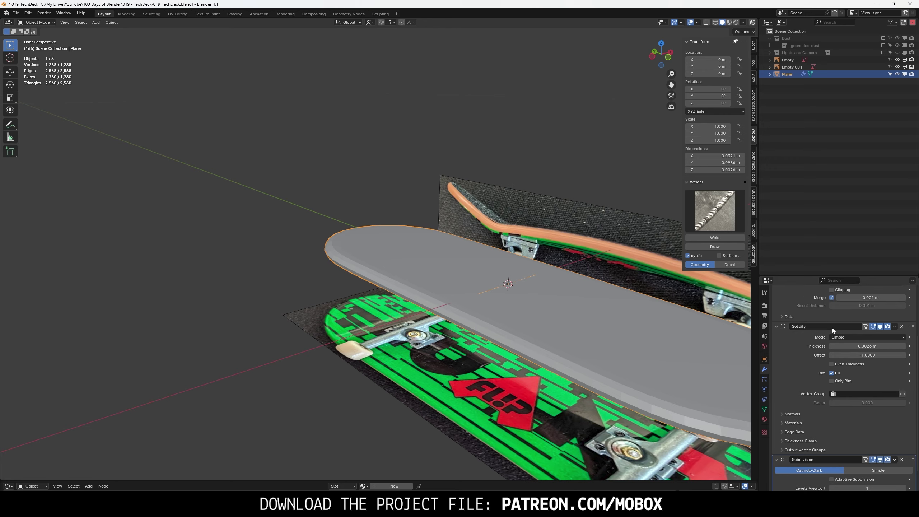
mouse_move(578, 289)
middle_mouse_down()
mouse_move(508, 283)
mouse_move(658, 41)
middle_mouse_up()
- In Edit Mode from top view, cut an extra edge loop near the deck's outer rim
key("Tab")
left_click(659, 46)
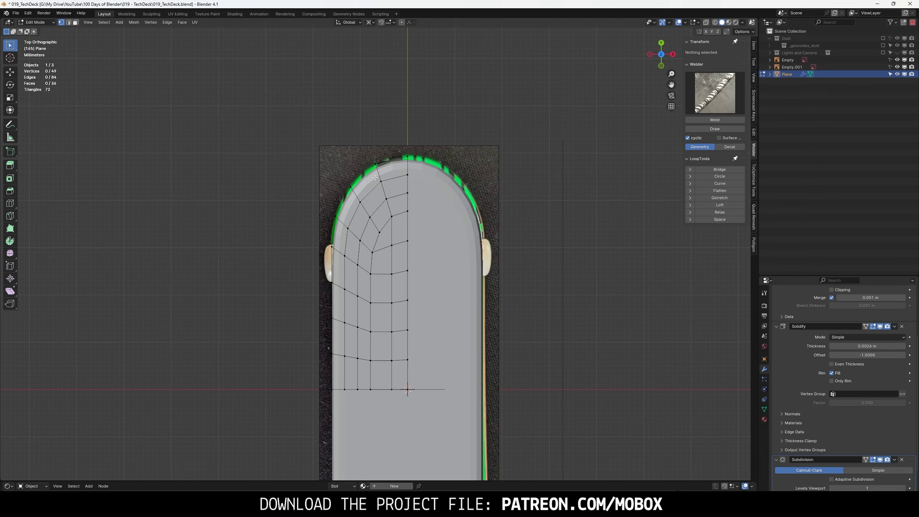
middle_click_drag(387, 177, 408, 182, "shift")
key("ctrl+r")
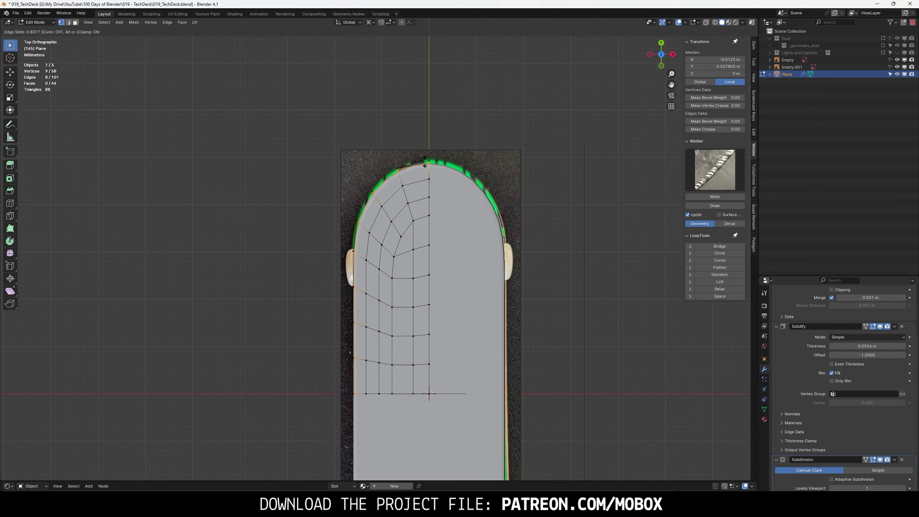
left_click_drag(407, 213, 412, 220)
middle_click_drag(412, 220, 346, 238)
key("g")
key("g")
left_click(354, 241)
- Shade the deck smooth in Object Mode and view it from the side
key("Tab")
right_click(346, 239)
left_click(373, 235)
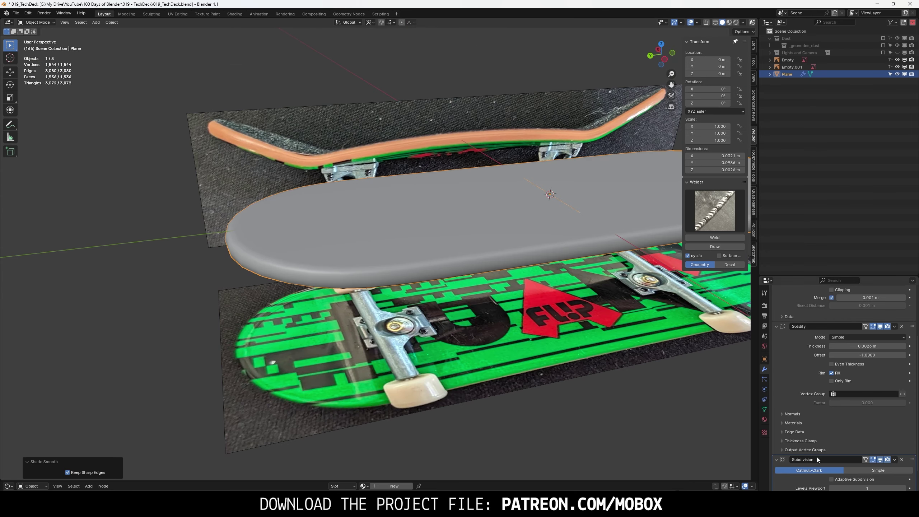
key("ctrl+KP_3")
- With X-ray and Smooth proportional falloff, raise the selected deck vertices
key("Tab")
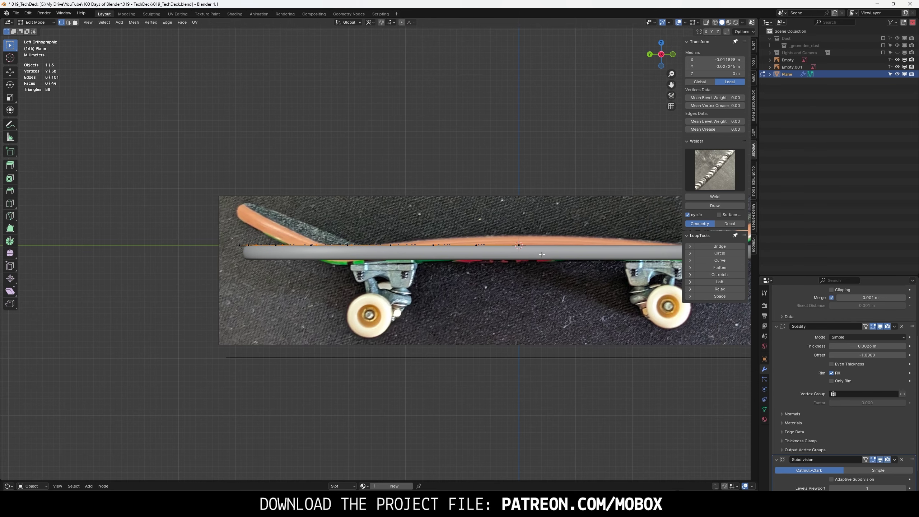
left_click(706, 24)
scroll(380, 250, "up", 1)
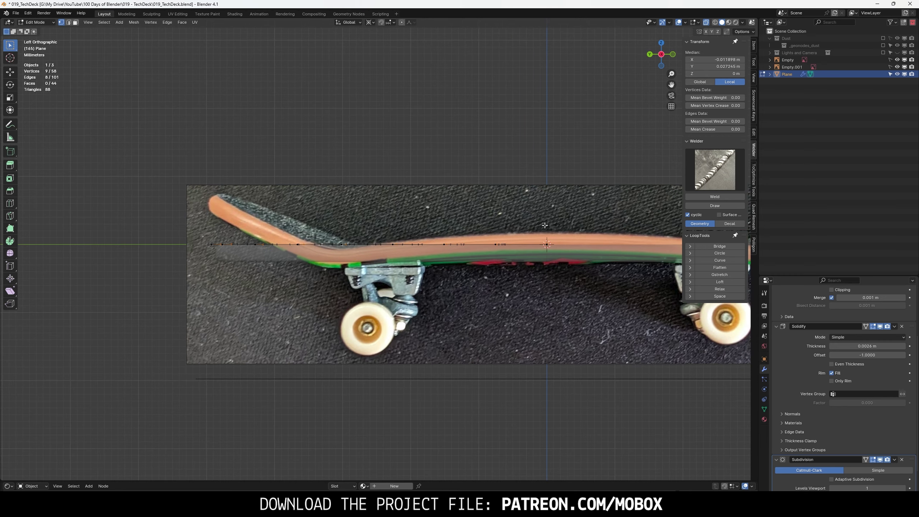
left_click(413, 23)
key("g")
left_click(366, 248)
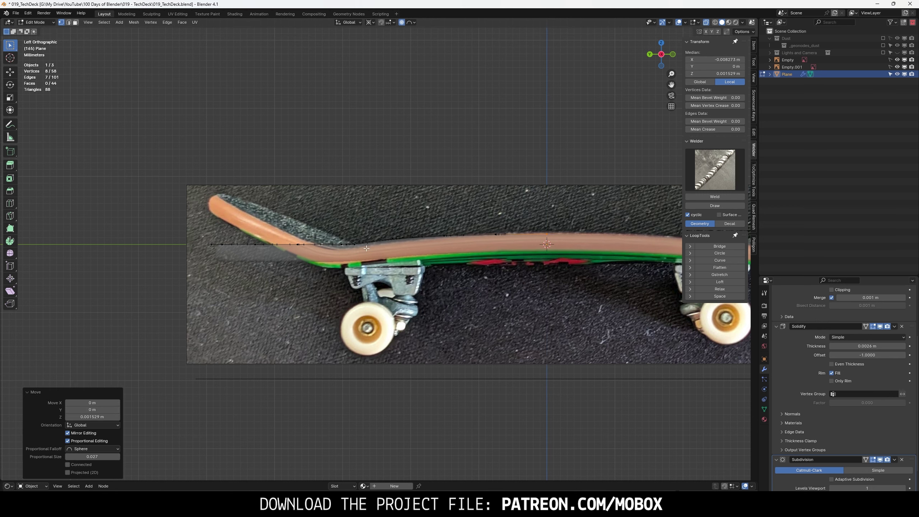
- Move the two vertices near the deck's tail vertically with falloff
left_click_drag(334, 238, 343, 252)
key("g")
key("z")
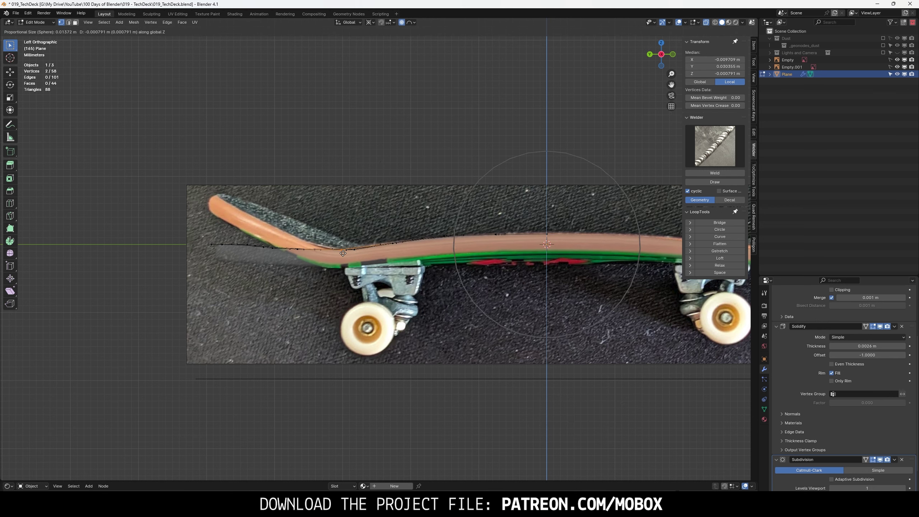
left_click(342, 253)
- Box-select the vertices at the deck's left end
left_click(213, 244)
key("g")
right_click(272, 251)
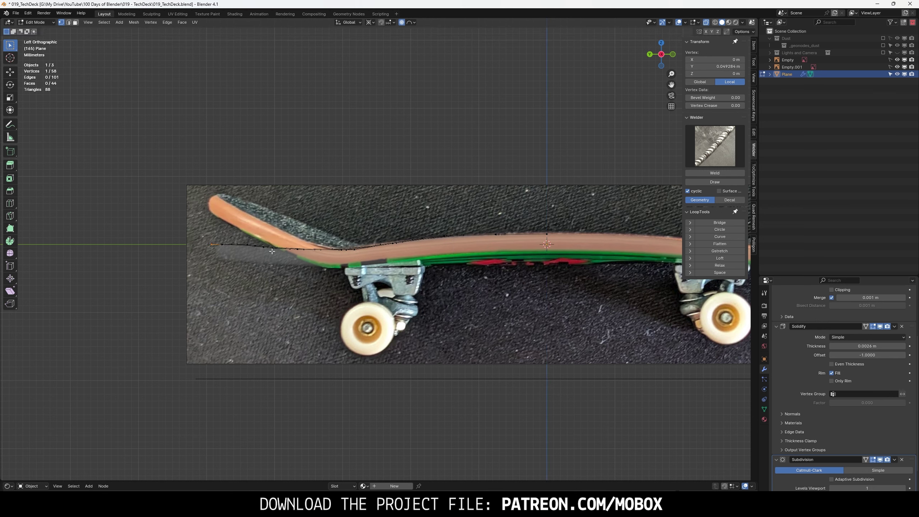
key("g")
key("Escape")
left_click(143, 207)
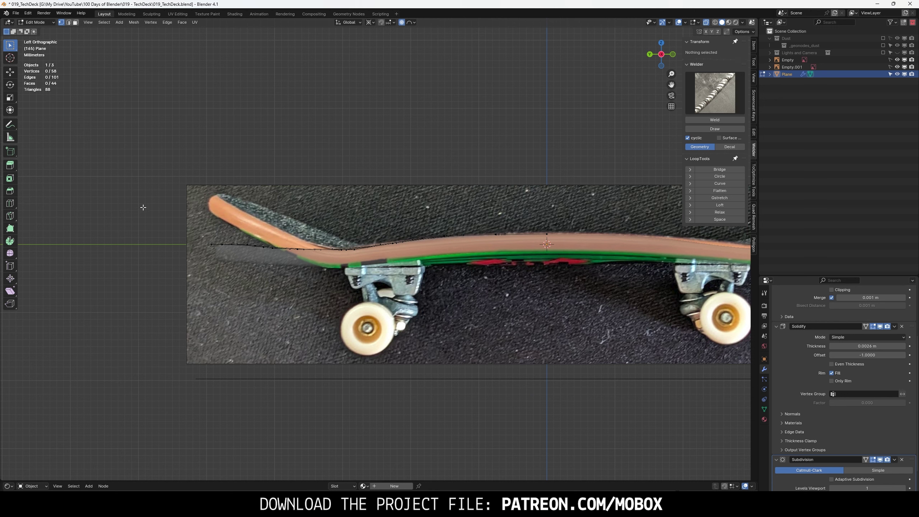
left_click_drag(143, 207, 328, 288)
key("g")
key("Escape")
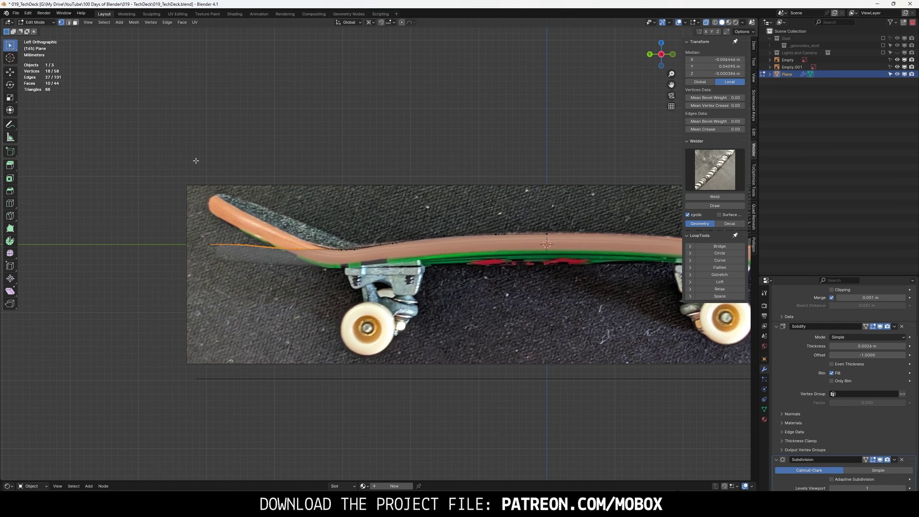
- Change the pivot point and tilt the tail upward by 14.6°, repositioning it
left_click(369, 22)
left_click(383, 65)
key("r")
left_click(217, 94)
key("g")
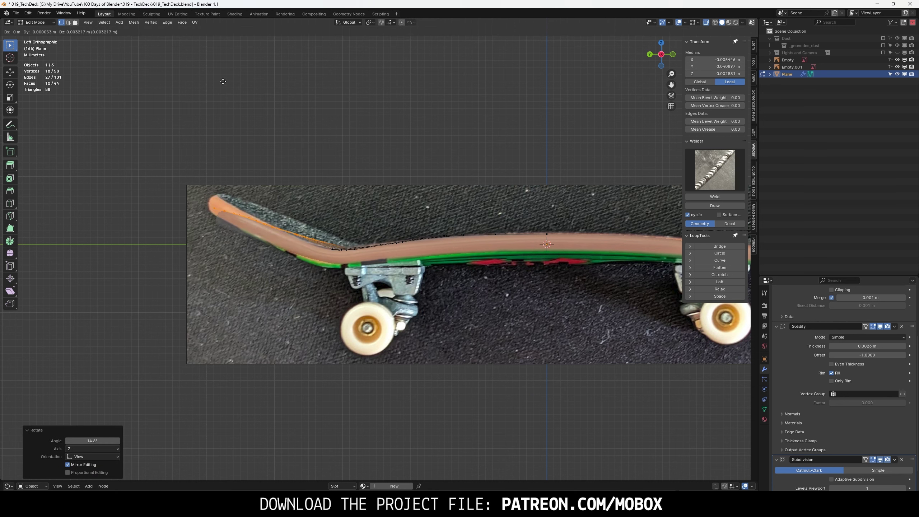
left_click(320, 110)
key("r")
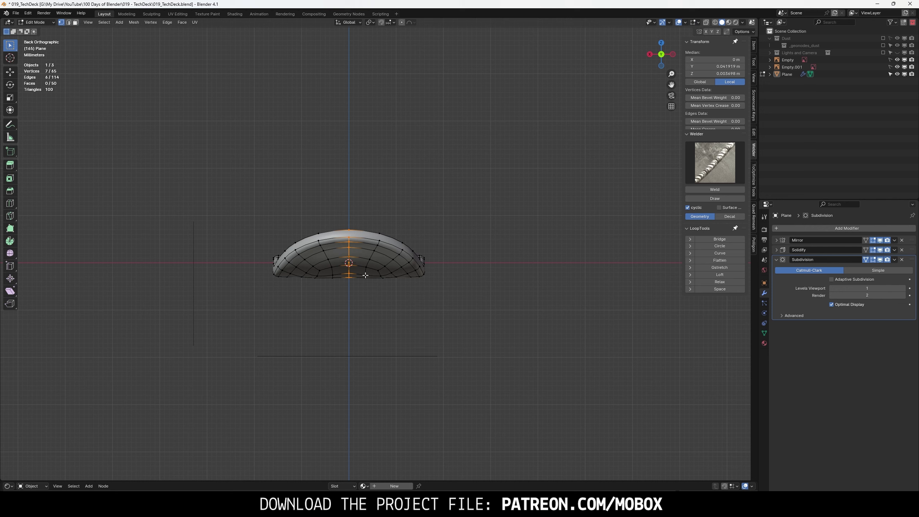
- In Back view, lower the centre-line vertices along Z with falloff into a concave
left_click(401, 22)
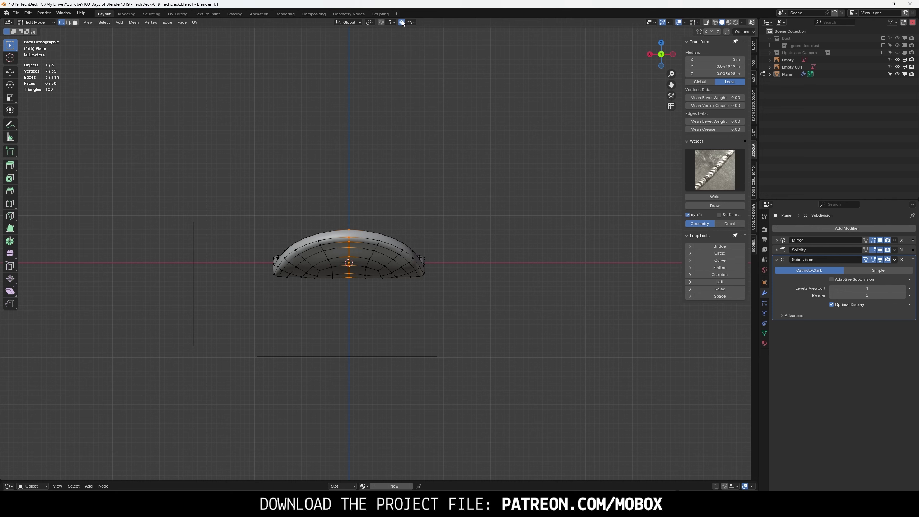
key("g")
left_click(414, 185)
middle_click_drag(414, 185, 367, 216)
left_click(367, 217, "alt")
left_click(657, 62)
key("g")
key("z")
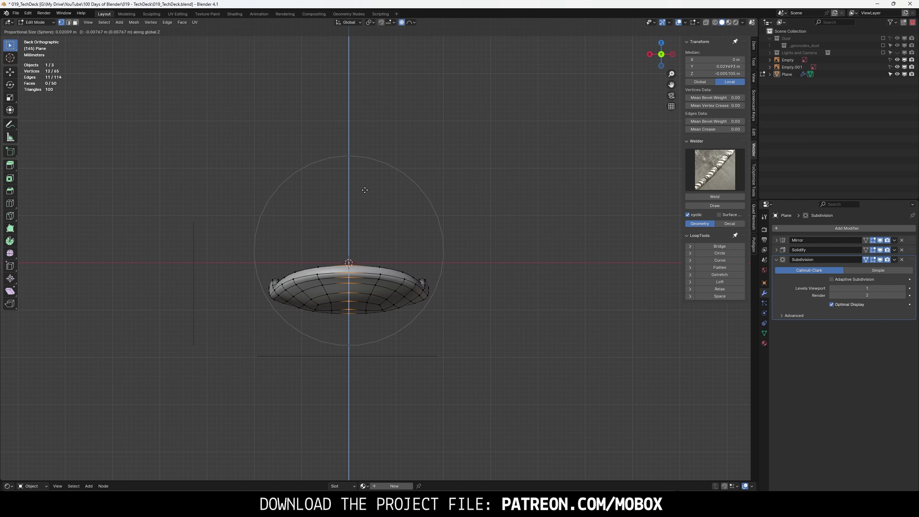
left_click(368, 190)
- In Object Mode with rendered shading, raise the deck along Z onto the reference
left_click(672, 54)
key("Tab")
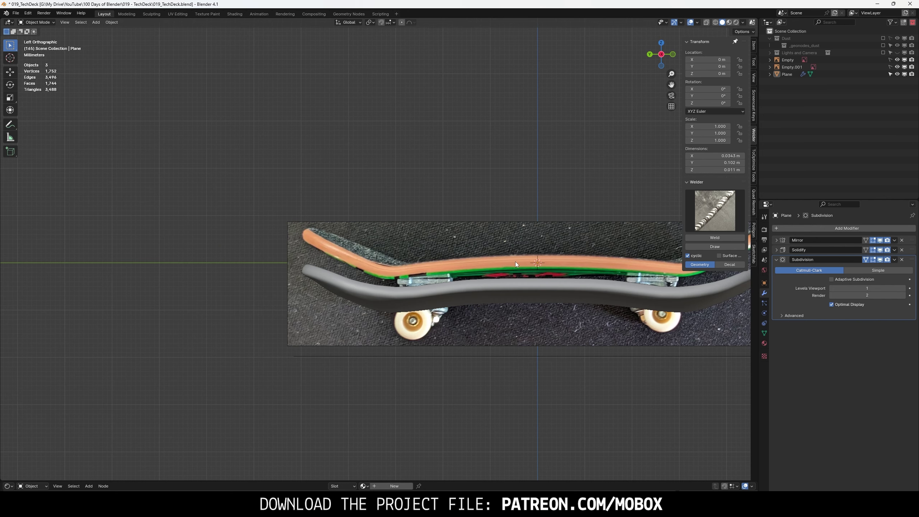
key("z")
key("8")
key("g")
key("z")
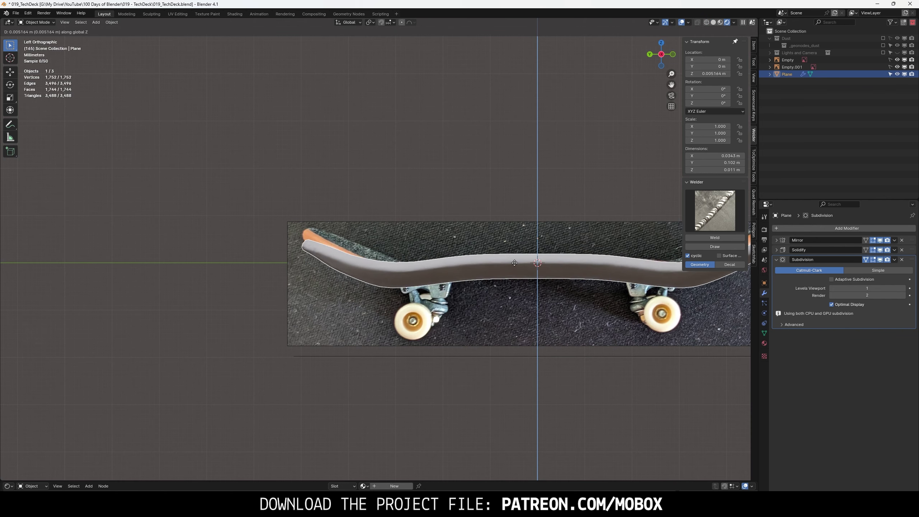
left_click(519, 263)
- Re-enter Edit Mode and box-select the vertices of the deck's nose
key("Tab")
scroll(380, 247, "up", 4)
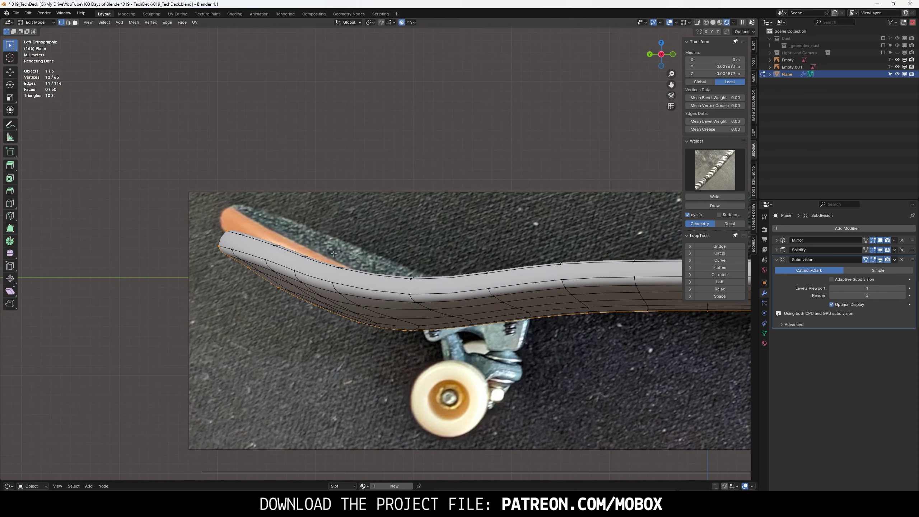
left_click_drag(167, 181, 387, 332)
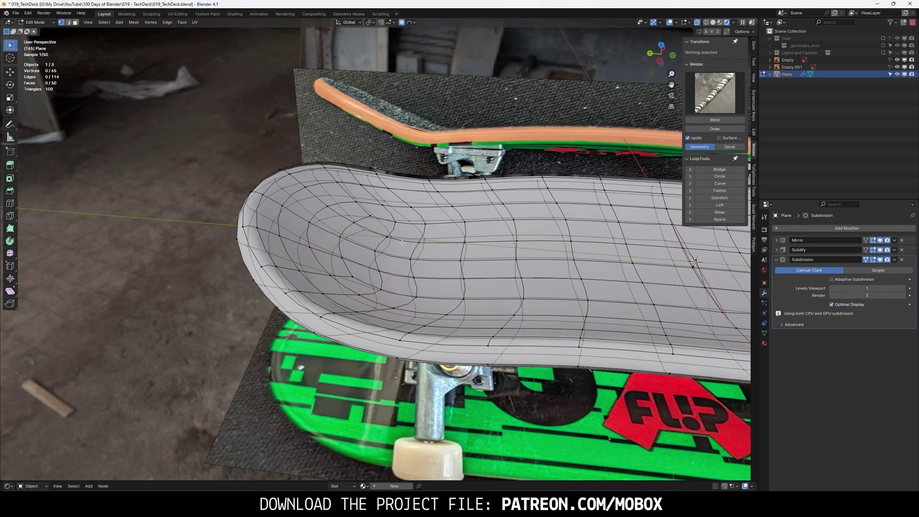
- Reshape the deck's nose vertices in Left view, then bring up the Add menu
left_click(660, 61)
left_click_drag(134, 146, 411, 346)
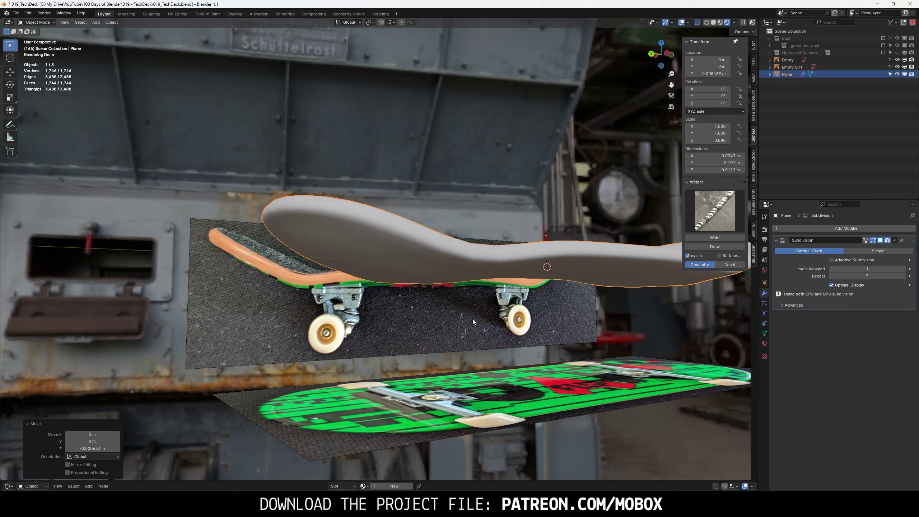
mouse_move(472, 319)
middle_mouse_down()
mouse_move(511, 390)
mouse_move(554, 410)
middle_mouse_up()
left_click(664, 62)
scroll(506, 253, "up", 1)
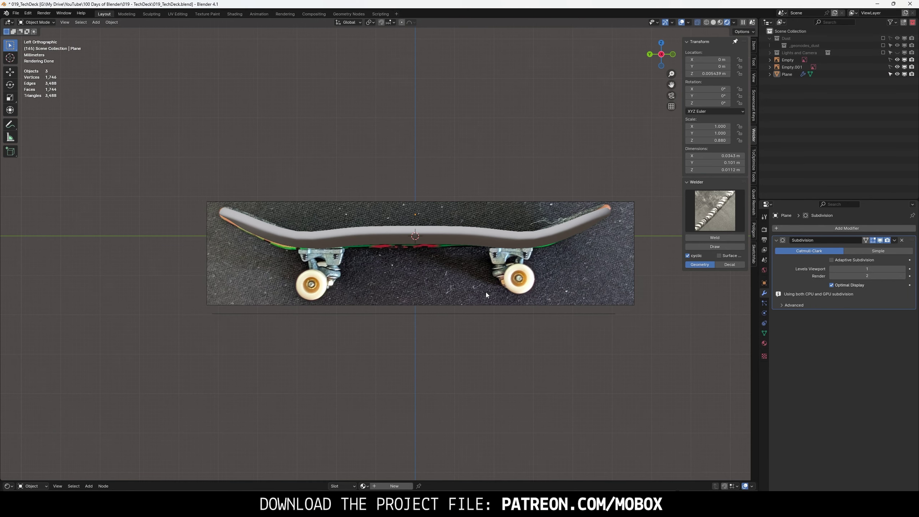
scroll(434, 333, "up", 3)
key("shift+a")
- Add a cube, shrink it twice, and move it onto the left truck
left_click(446, 212)
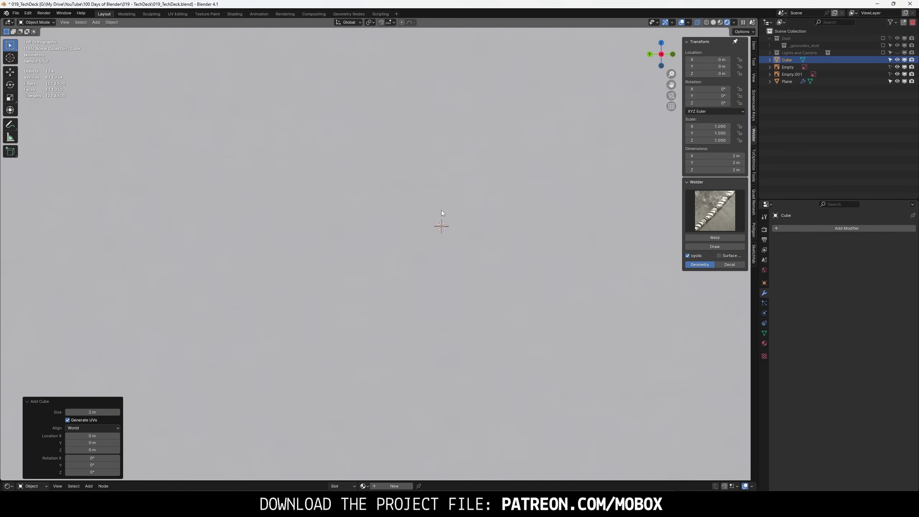
key("Tab")
key("s")
left_click(470, 243)
key("s")
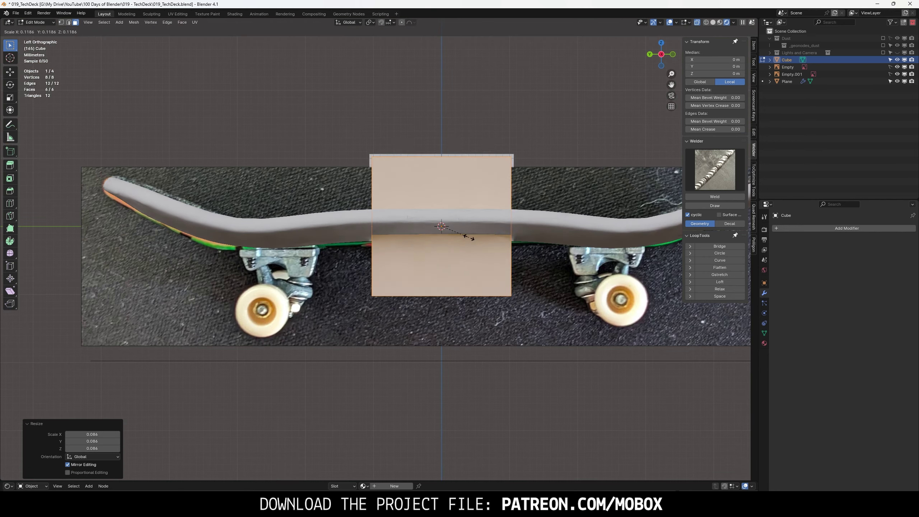
left_click(459, 225)
key("g")
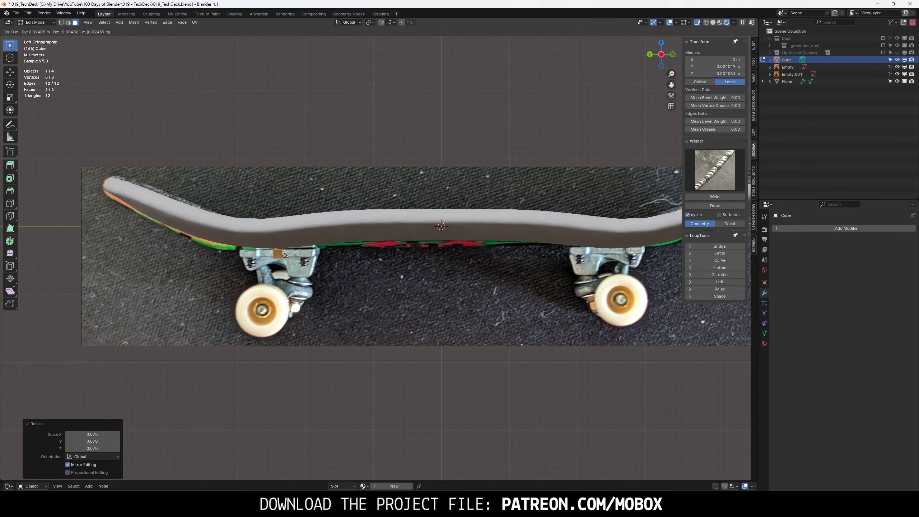
left_click(295, 253)
- Enable X-ray and zoom in on the left truck in vertex select mode
key("Tab")
scroll(282, 254, "up", 2)
scroll(282, 253, "up", 2)
key("alt+z")
middle_click_drag(568, 327, 497, 257, "shift")
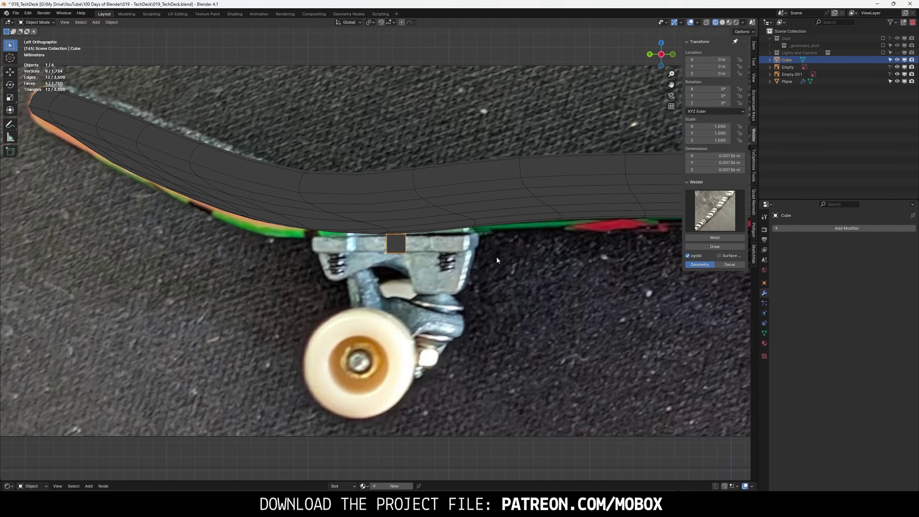
key("Tab")
key("1")
- Box-select the cube's left side and slide it along the Y axis
left_click_drag(377, 222, 402, 282)
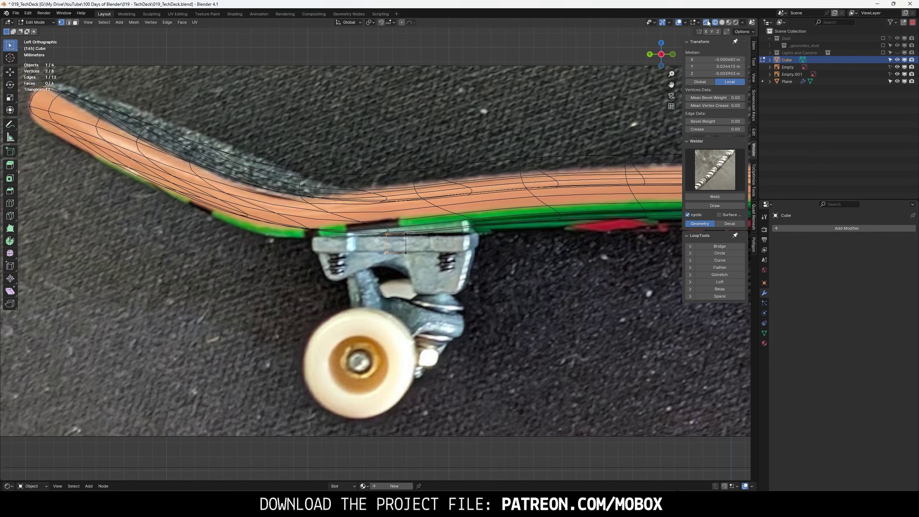
key("alt+z")
left_click_drag(398, 226, 361, 266)
key("g")
key("x")
key("y")
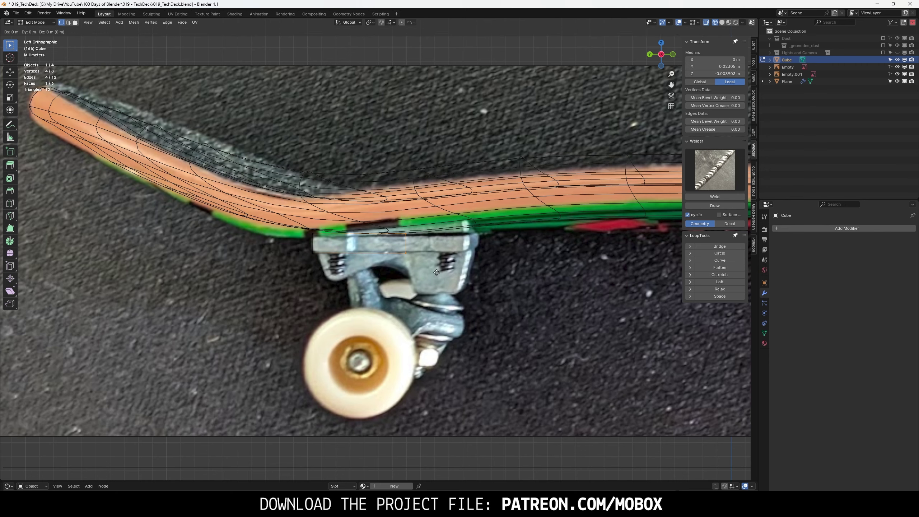
left_click(505, 273)
- In Back view, widen the whole cube mesh along X to 4.331
middle_click_drag(506, 273, 388, 224)
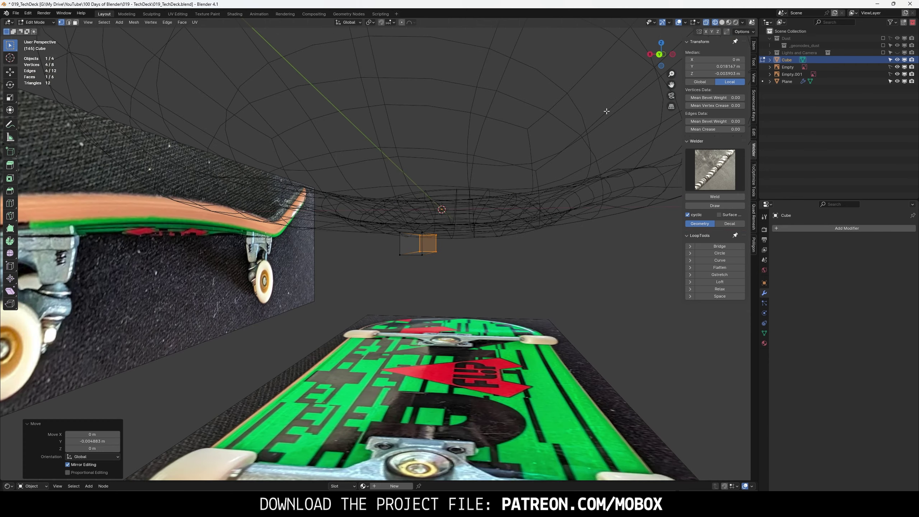
key("ctrl+KP_1")
key("a")
key("s")
key("x")
left_click(617, 236)
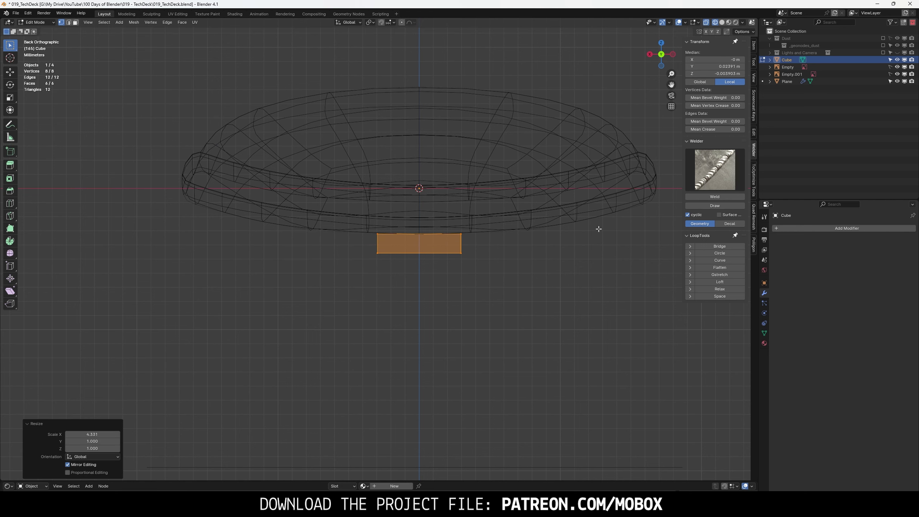
- Scale the cube object to 1.404 on X, then switch to Left view with solid shading
key("Tab")
key("s")
key("x")
left_click(640, 253)
key("ctrl+KP_3")
key("shift+z")
scroll(424, 180, "up", 1)
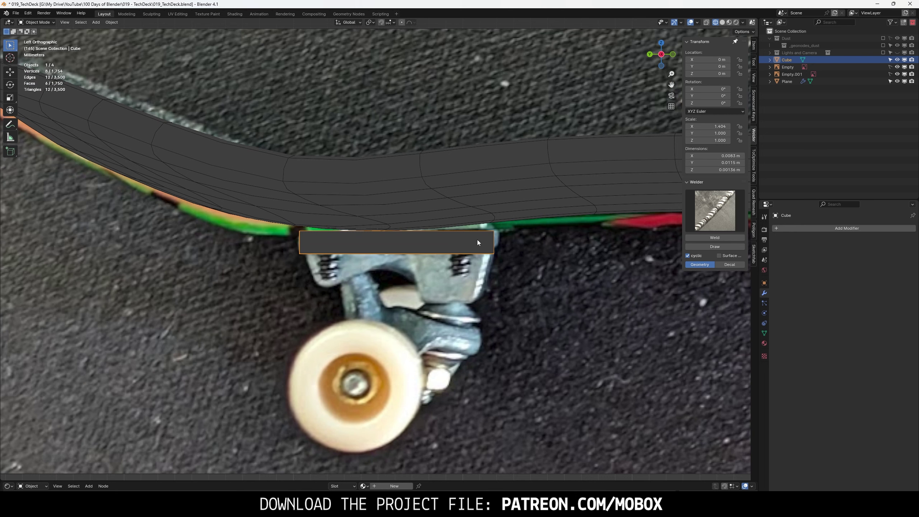
- Raise the cube against the deck and adjust its bottom edge height
key("g")
left_click(477, 231)
key("Tab")
key("g")
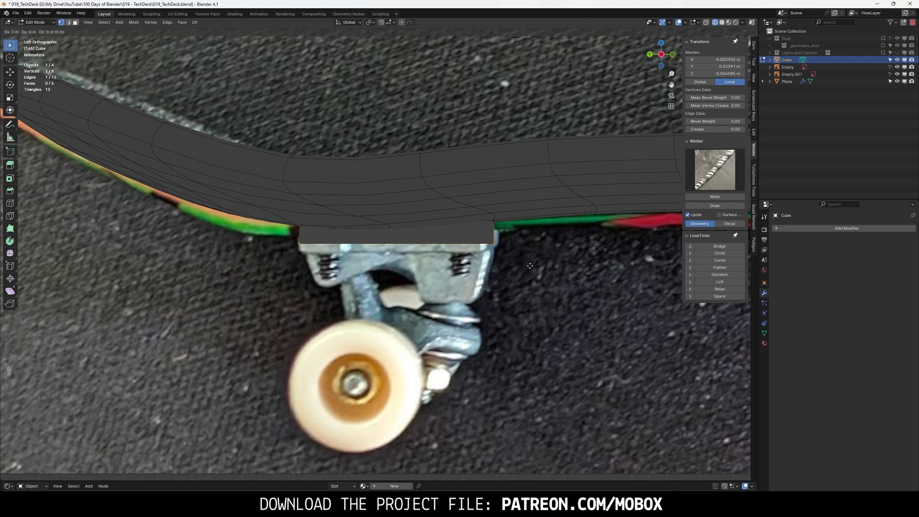
left_click(531, 272)
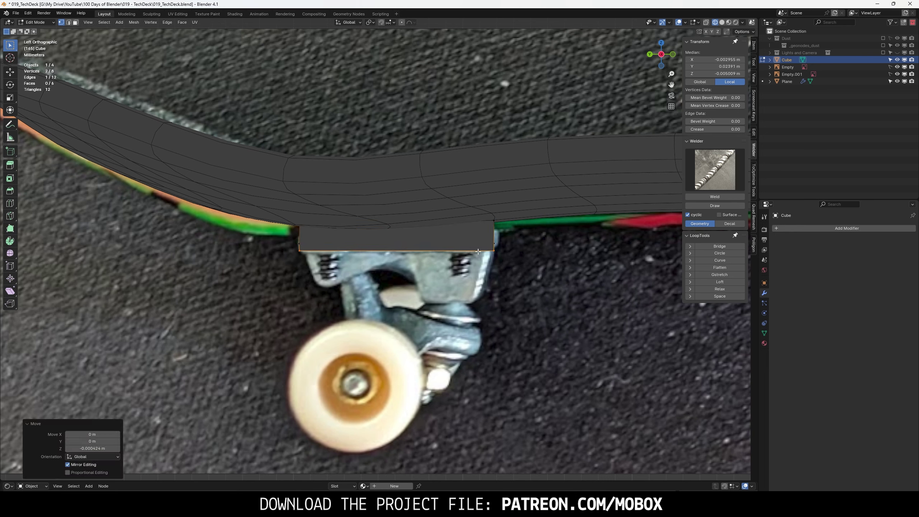
left_click(649, 54)
key("ctrl+z")
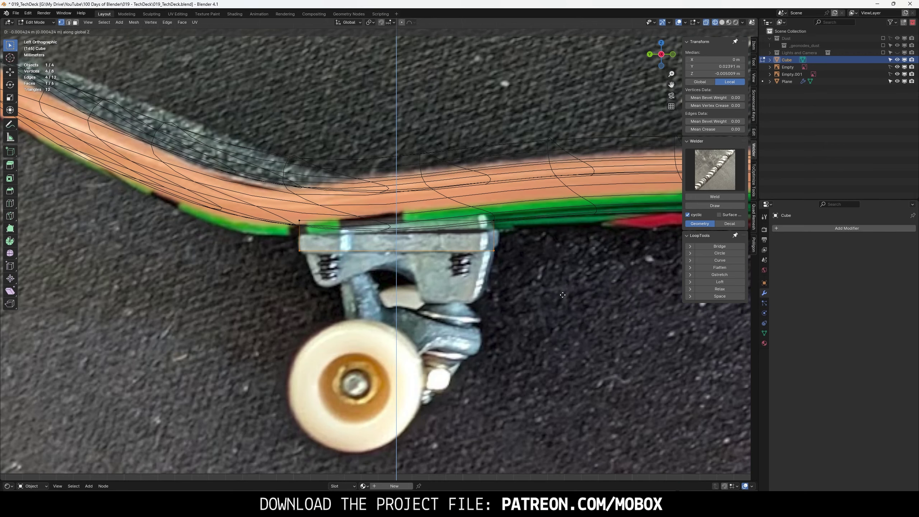
left_click(562, 295)
left_click(649, 55)
- Add two centred vertical loop cuts to the cube and narrow its middle section along X
key("Tab")
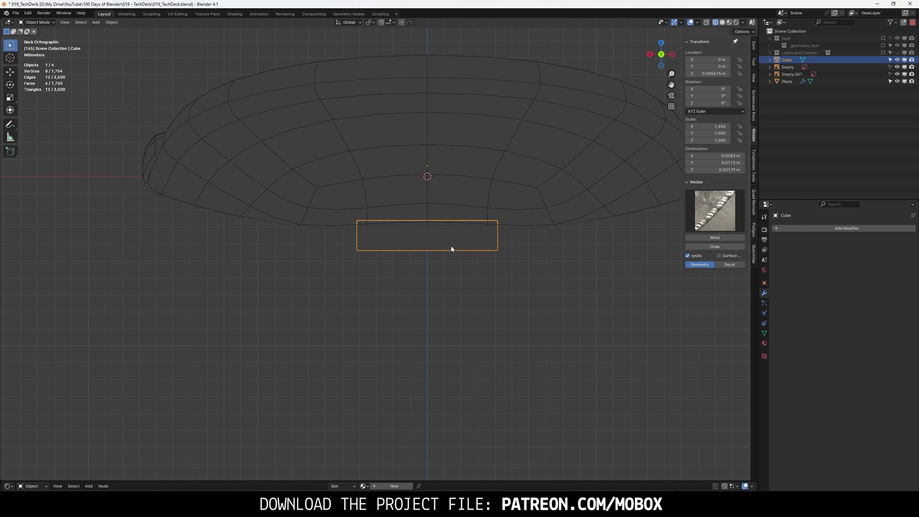
key("Tab")
key("ctrl+r")
scroll(450, 249, "up", 1)
left_click(450, 248)
right_click(451, 249)
key("s")
key("x")
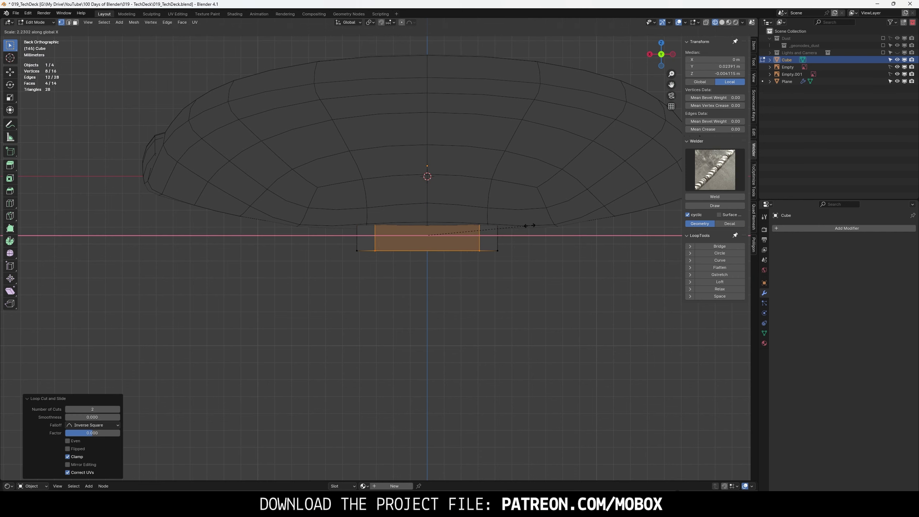
left_click(529, 226)
- Extrude the bottom middle face downward into a hanger block and add a centred edge loop
middle_click_drag(508, 245, 444, 249)
key("3")
left_click(444, 248)
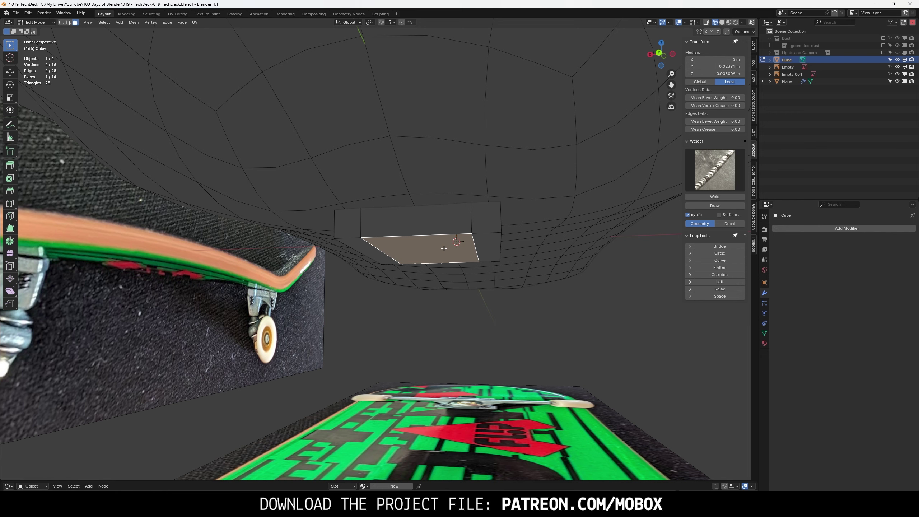
left_click(650, 54)
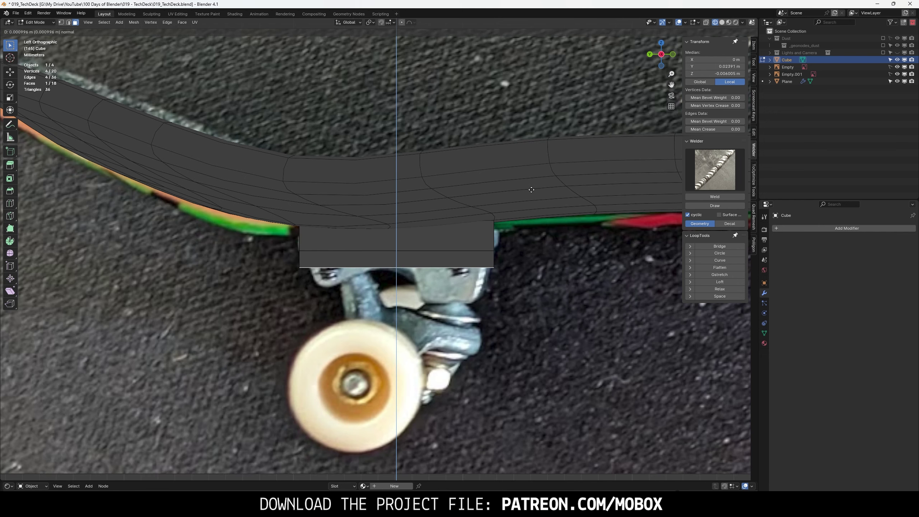
key("e")
left_click(409, 242)
key("ctrl+r")
right_click(408, 242)
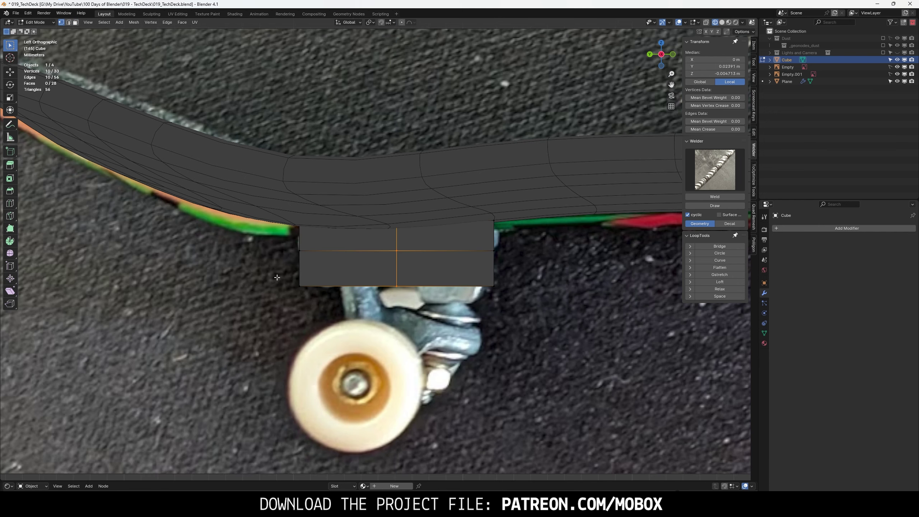
- In see-through vertex mode, move the bottom-left and bottom-middle vertices to match the truck photo
key("1")
key("alt+z")
left_click(299, 286)
key("g")
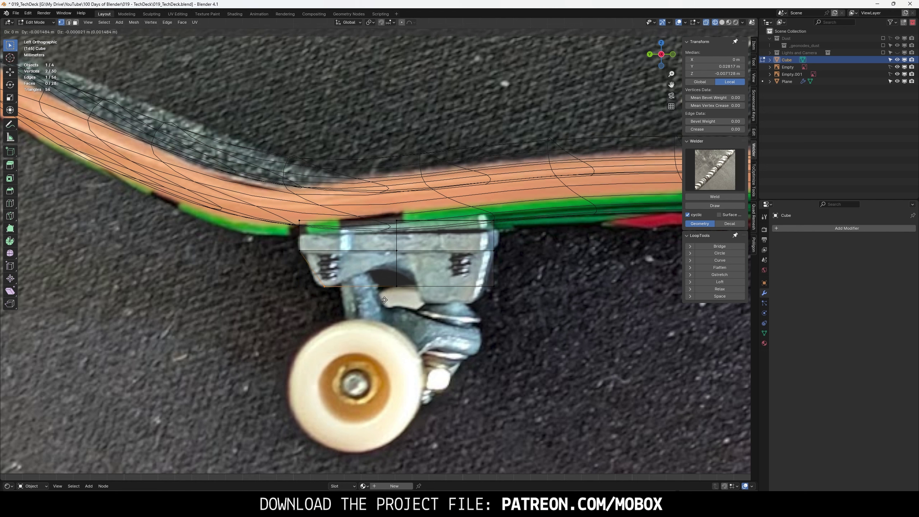
left_click(322, 286)
left_click(396, 286, "shift")
key("g")
left_click(386, 271)
- Add another vertical edge loop and move its bottom vertex to follow the photo
key("ctrl+r")
left_click(438, 246)
right_click(438, 245)
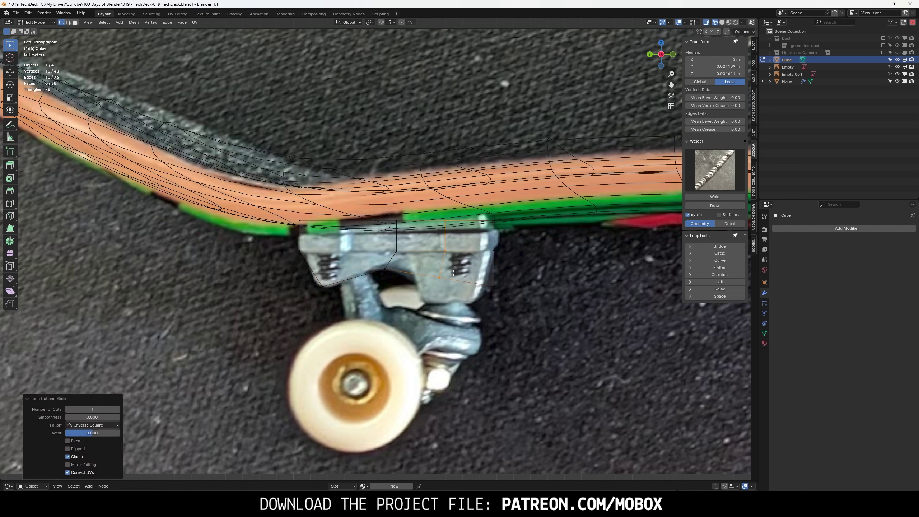
left_click(444, 279)
key("g")
left_click(391, 290)
- Add one more vertical loop and move its bottom edge to match the truck outline
key("ctrl+r")
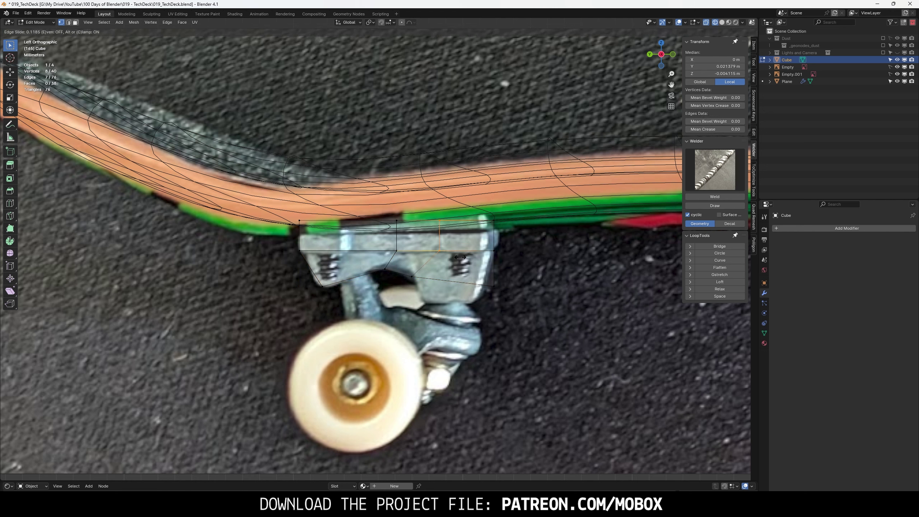
left_click(458, 261)
right_click(459, 272)
left_click(458, 272)
key("g")
left_click(409, 311)
key("Tab")
middle_click_drag(409, 311, 483, 166)
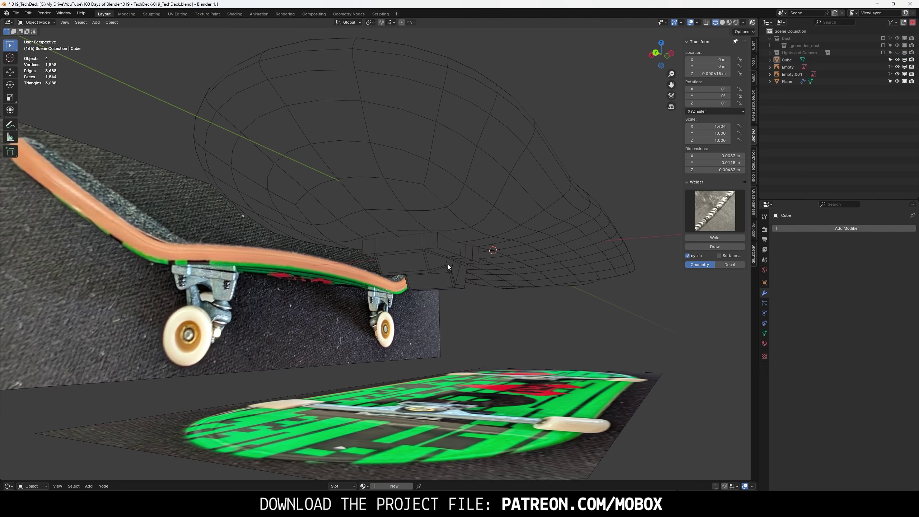
- Add a Subdivision modifier to the hanger
left_click(448, 264)
left_click(804, 229)
type("s")
left_click(792, 244)
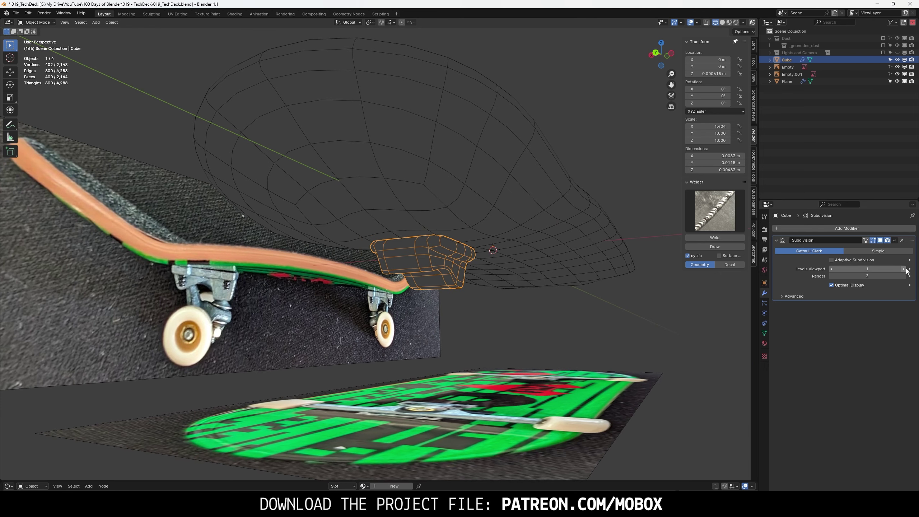
- Add an edge loop near the top of the hanger
key("Tab")
middle_click_drag(481, 255, 394, 230)
key("ctrl+r")
left_click(394, 229)
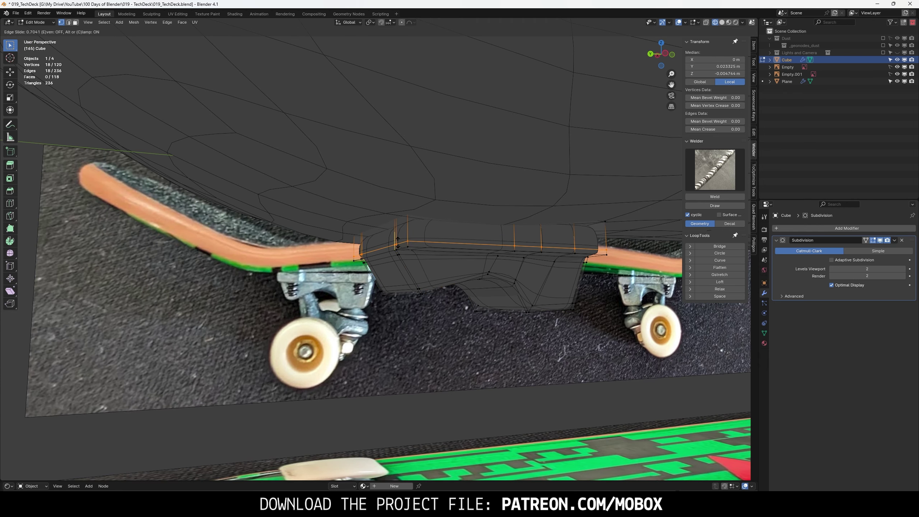
right_click(412, 229)
- Box-select the hanger's top faces touching the deck in X-ray and delete them
key("alt+a")
left_click(665, 53)
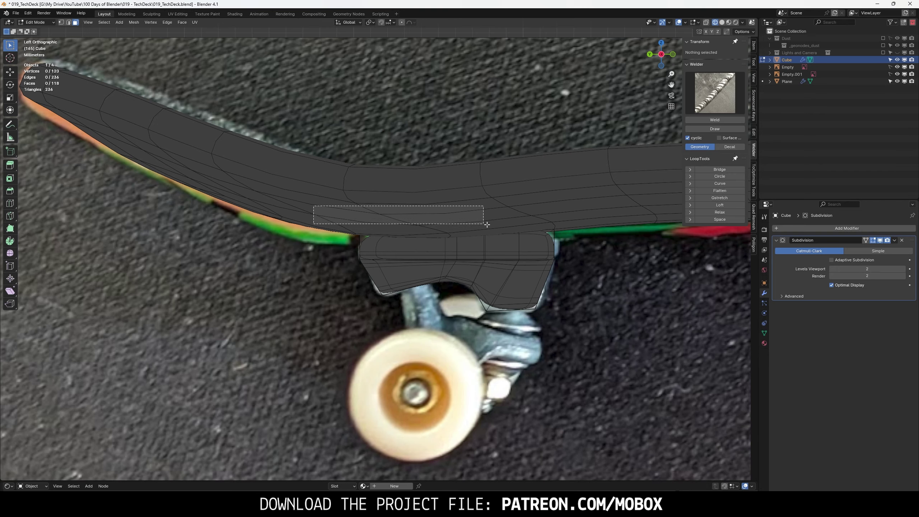
mouse_move(313, 201)
left_mouse_down()
mouse_move(617, 253)
mouse_move(314, 205)
mouse_move(533, 218)
left_mouse_up()
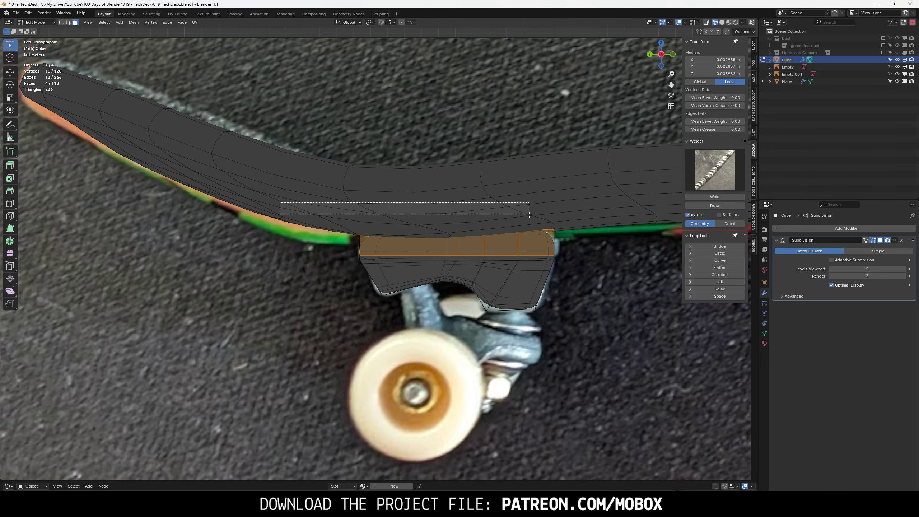
key("alt+z")
left_click_drag(274, 183, 449, 195)
key("x")
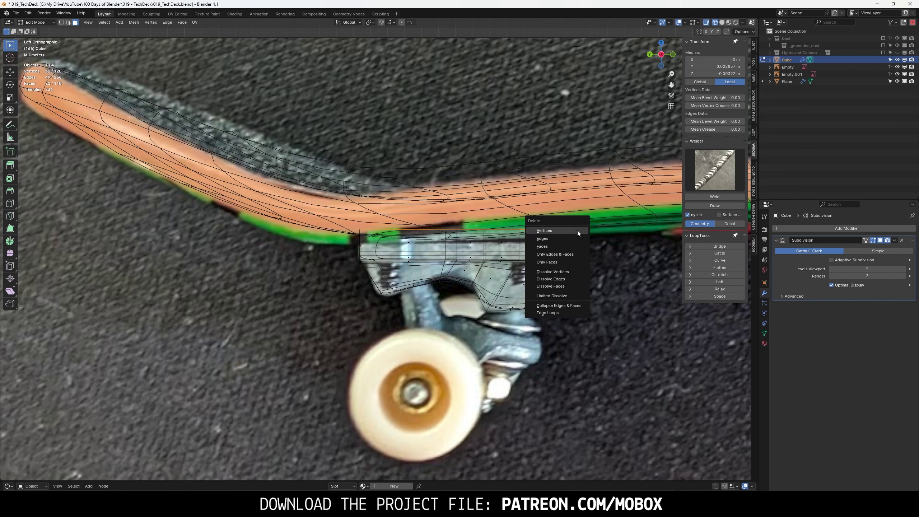
left_click(557, 244)
- Return to solid shading in object mode and apply Shade Smooth to the hanger
key("Tab")
key("shift+z")
key("alt+z")
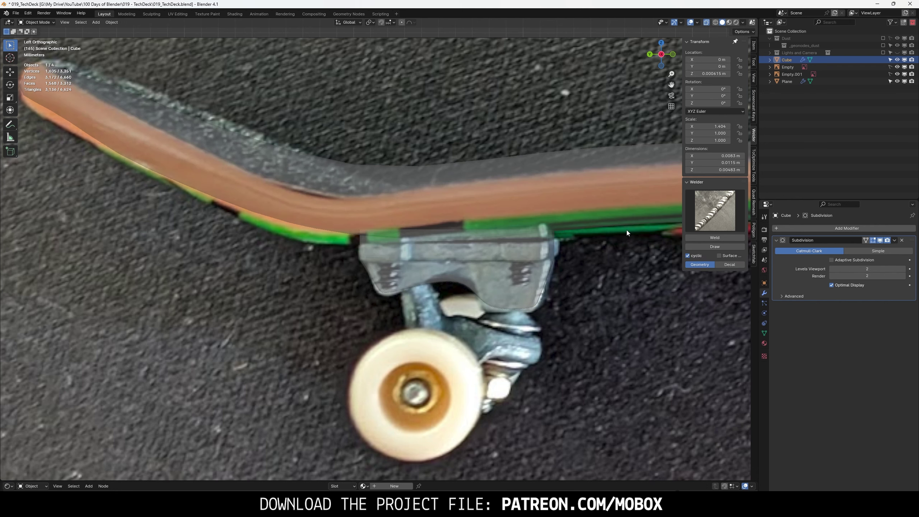
key("alt+z")
right_click(470, 270)
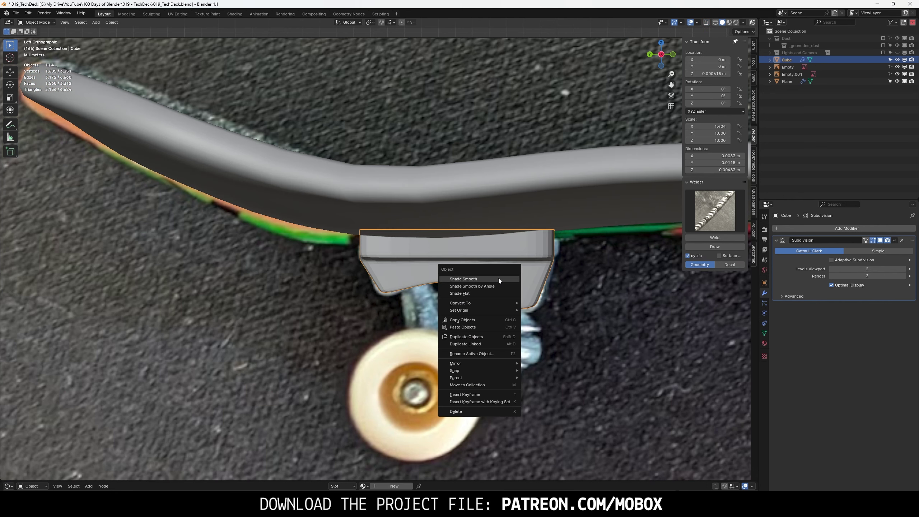
left_click(471, 270)
mouse_move(471, 271)
middle_mouse_down()
mouse_move(544, 259)
mouse_move(520, 286)
mouse_move(556, 313)
mouse_move(399, 263)
mouse_move(415, 265)
mouse_move(448, 170)
middle_mouse_up()
- Add a Mirror modifier on the Y axis and clear the hanger's location
left_click(846, 228)
left_click(841, 307)
left_click(867, 307)
key("alt+g")
- Add an edge loop near the hanger's outer end and subdivide the edges there
key("Tab")
scroll(456, 254, "up", 5)
key("ctrl+r")
left_click(450, 163)
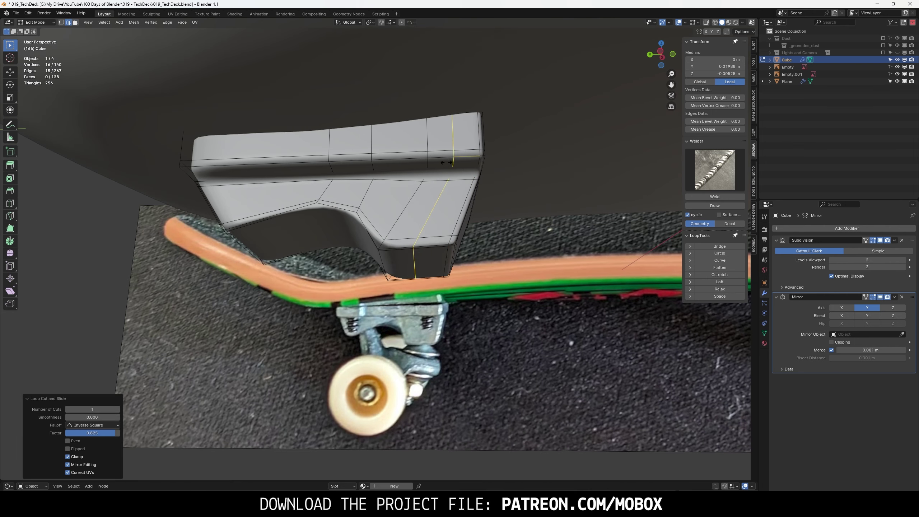
key("Tab")
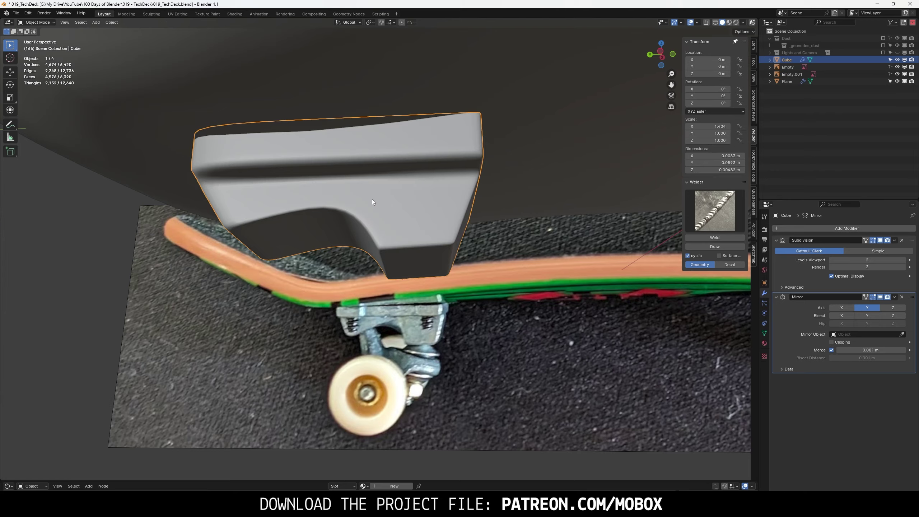
mouse_move(373, 201)
middle_mouse_down()
mouse_move(371, 181)
mouse_move(414, 236)
middle_mouse_up()
key("Tab")
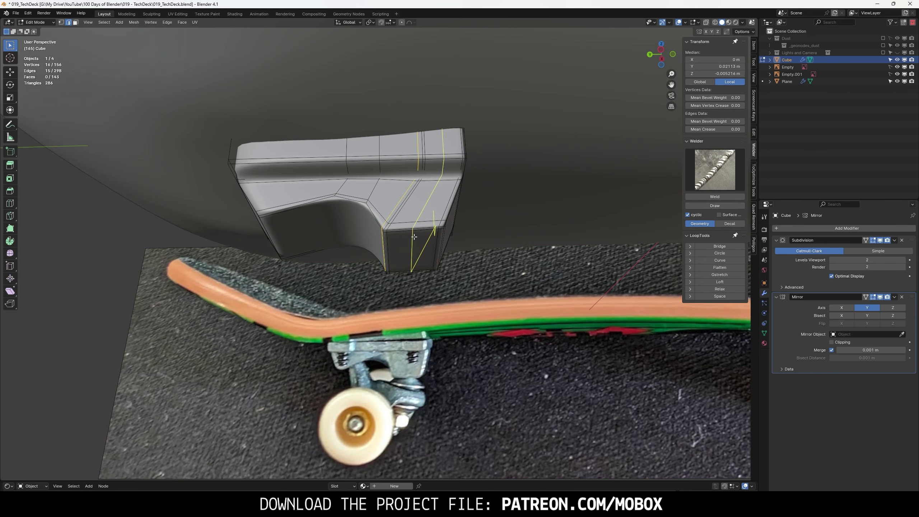
right_click(414, 236)
left_click(427, 241)
- Bevel a vertex on the hanger underside, round it into a LoopTools circle, and inset it
key("1")
left_click(412, 252)
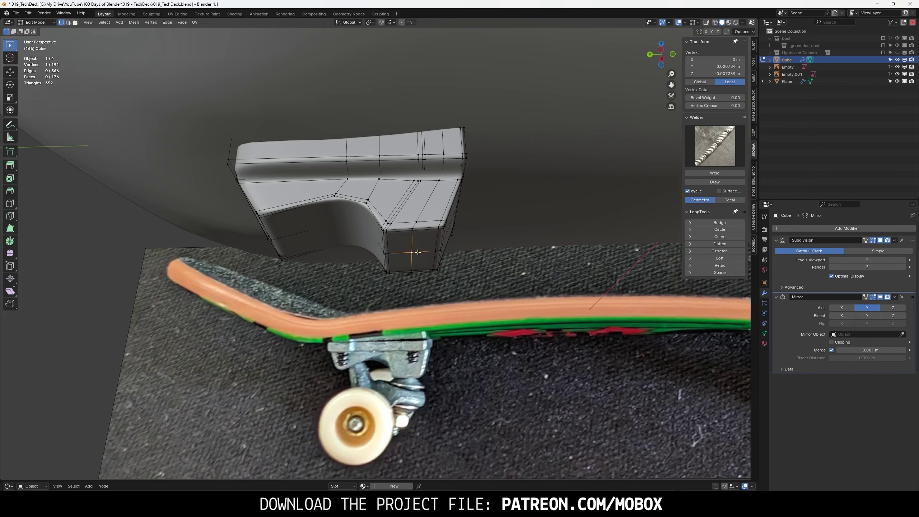
scroll(418, 253, "up", 2)
key("ctrl+shift+b")
left_click(481, 258)
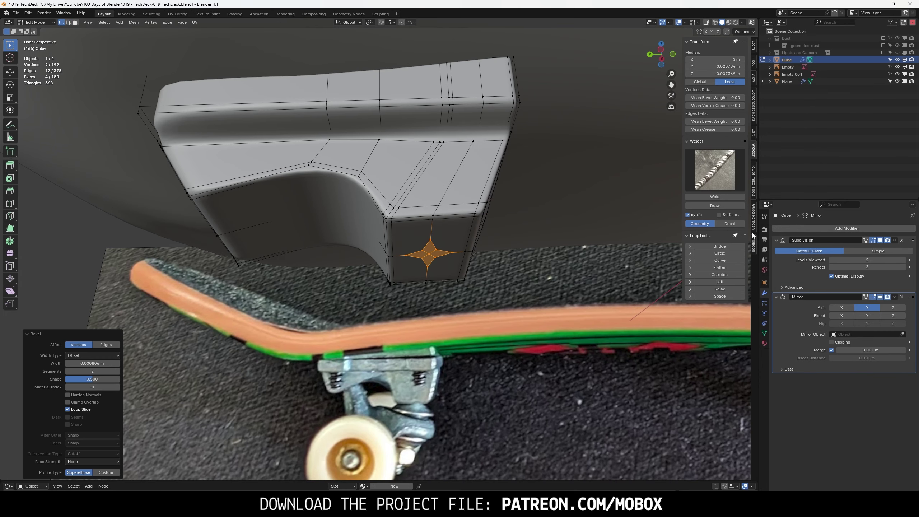
left_click(724, 252)
key("i")
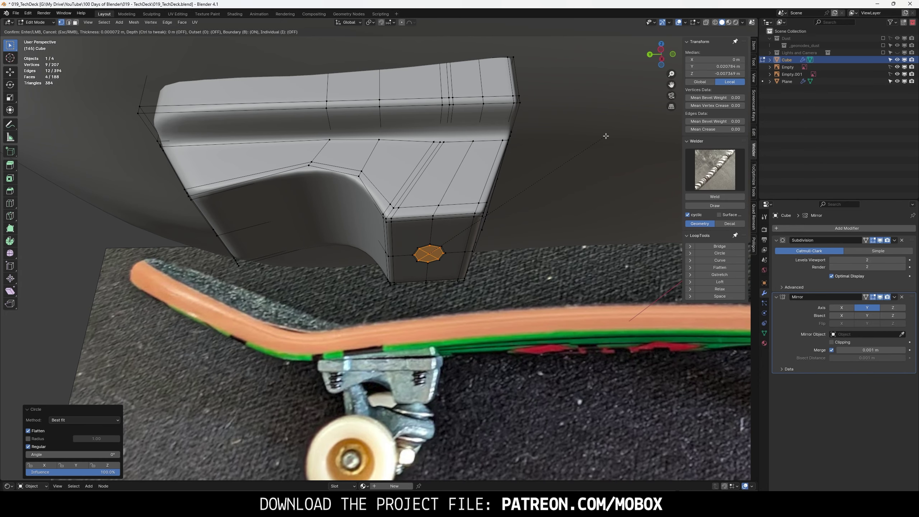
left_click(606, 135)
- In Left view, extrude the circle down into a kingpin post tilted 26.7°
left_click(661, 49)
key("e")
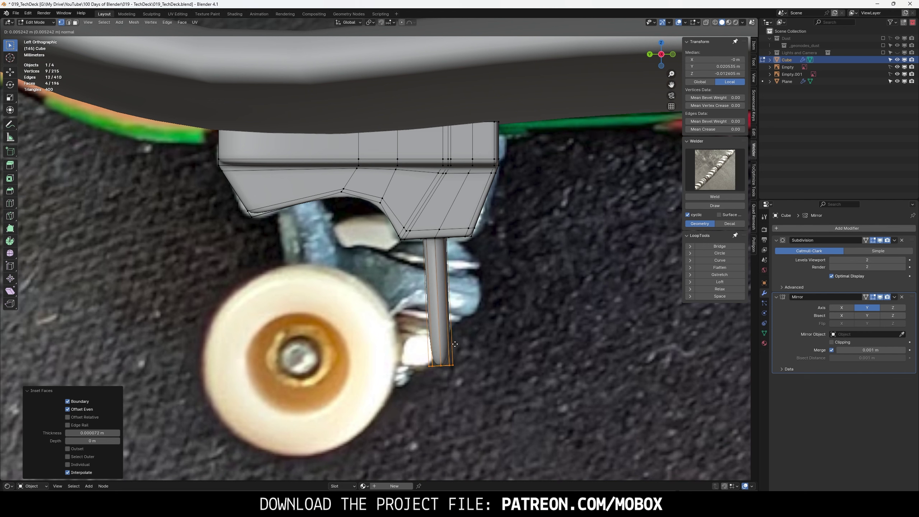
left_click(454, 344)
key("r")
left_click(439, 387)
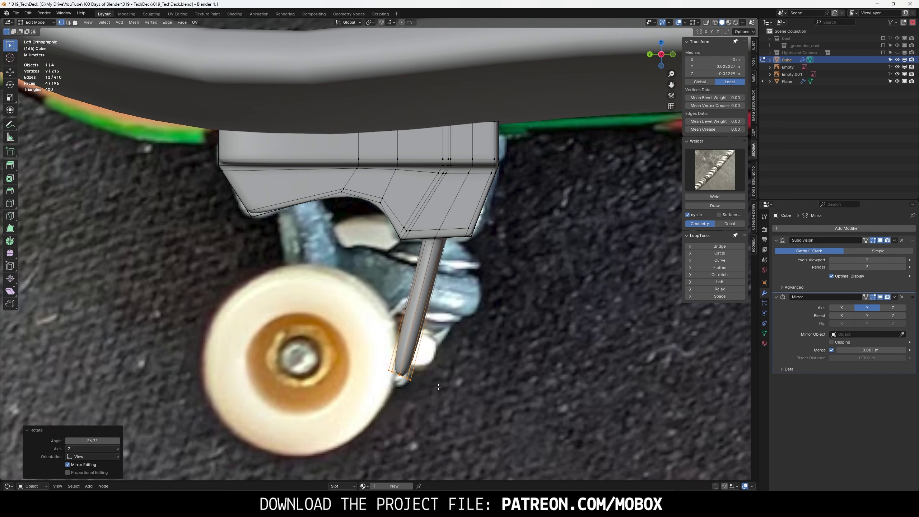
- Add a loop cut near the bottom of the post and try moving its lower loop
key("ctrl+r")
left_click(429, 348)
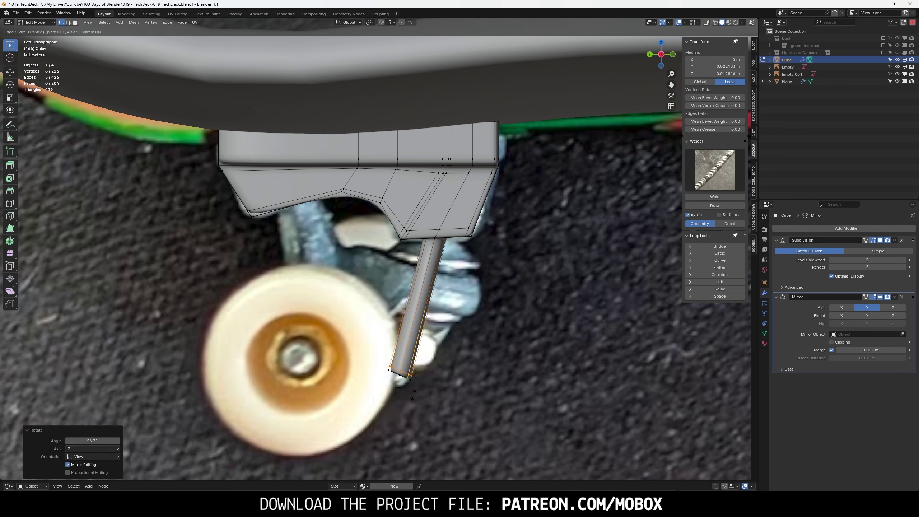
left_click(436, 328)
key("g")
key("Escape")
left_click_drag(385, 343, 449, 407)
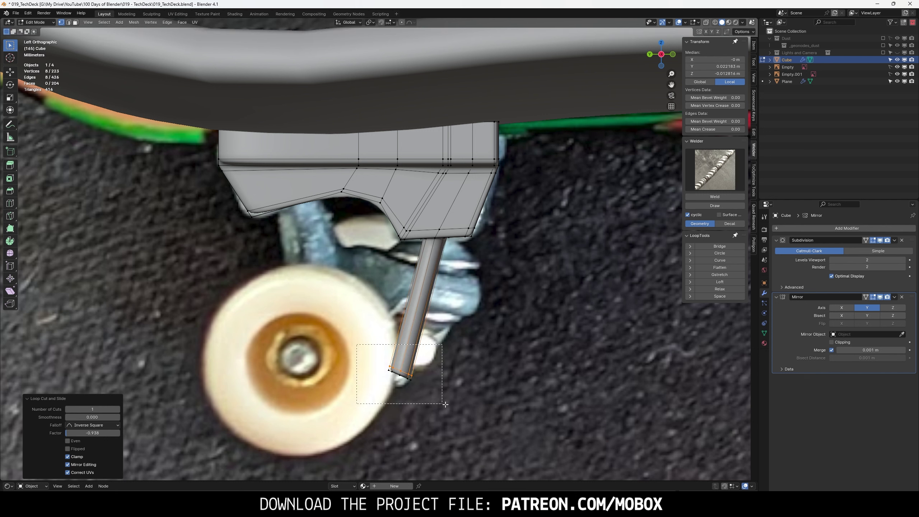
key("g")
key("Escape")
- In see-through view, rotate and move the post's lower end to bend it like the photo
key("alt+z")
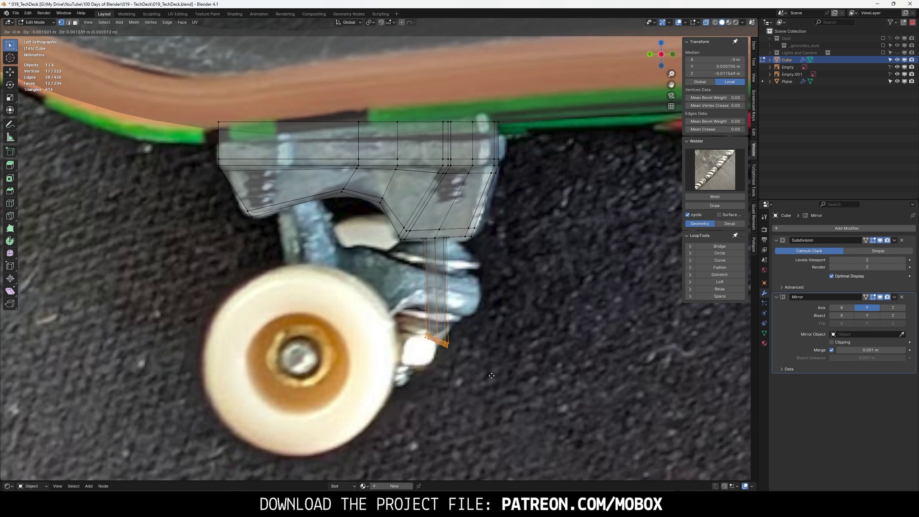
key("g")
left_click(473, 383)
left_click(473, 383)
key("g")
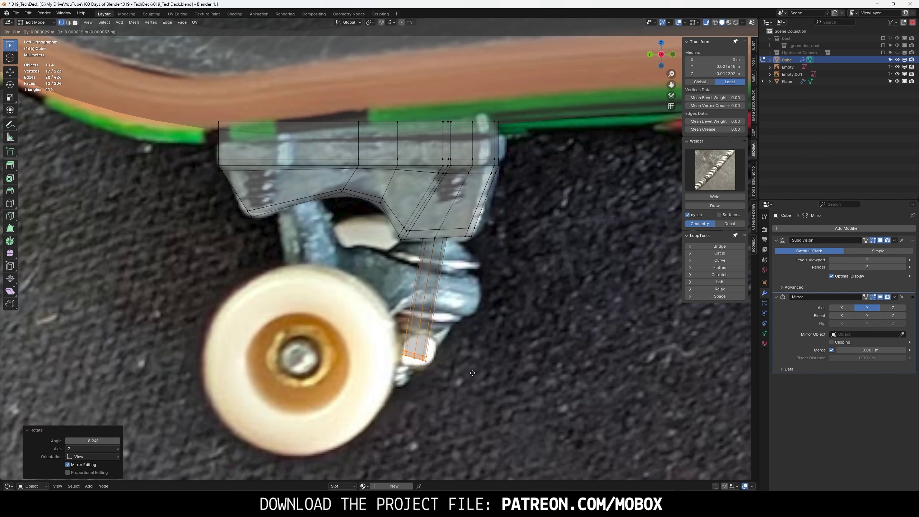
left_click(475, 370)
- Add a loop cut near the top of the post
key("ctrl+r")
left_click(420, 254)
middle_click_drag(470, 272, 542, 218)
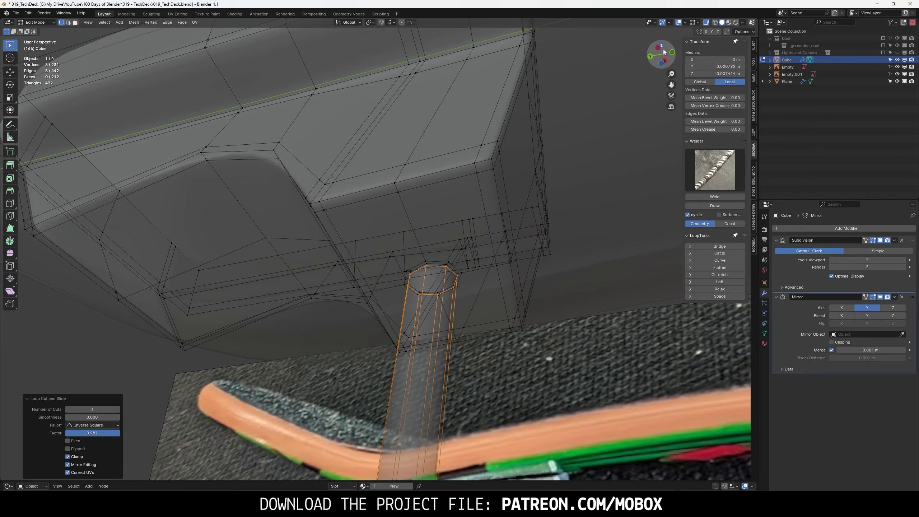
- In Left view, select the whole post and re-rotate and reposition it down and left
left_click(665, 52)
scroll(468, 271, "up", 2)
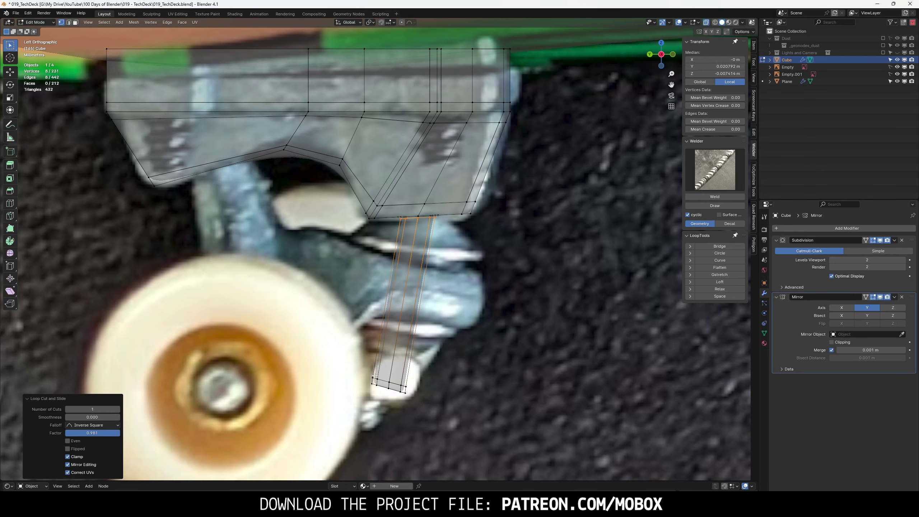
key("ctrl+l")
key("r")
left_click(358, 375)
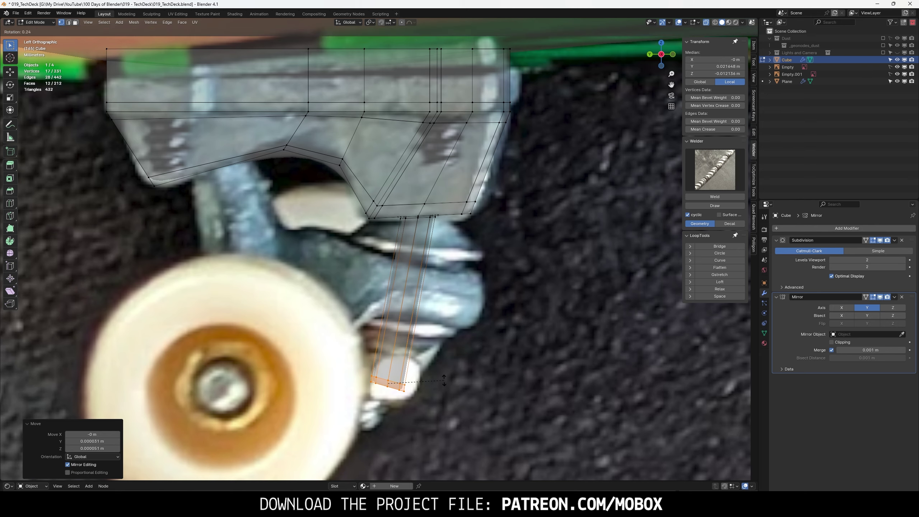
key("g")
left_click(430, 408)
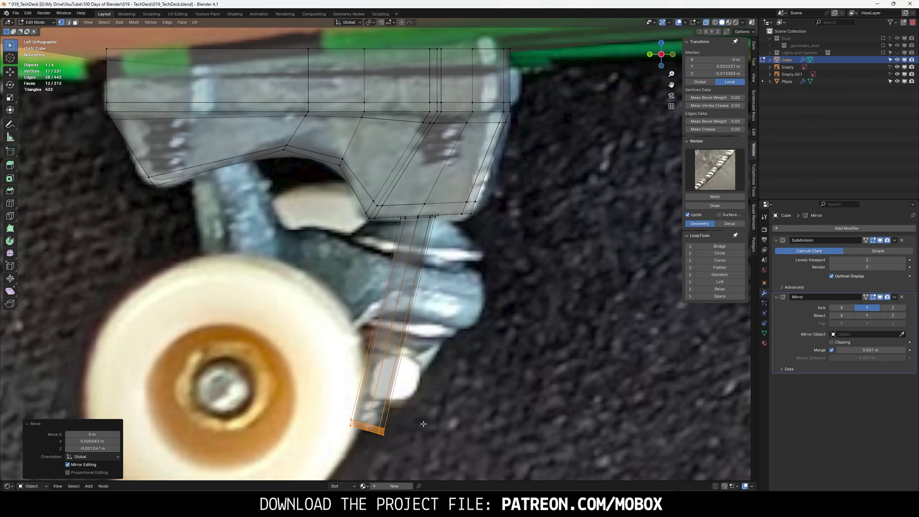
key("r")
left_click(430, 411)
key("Tab")
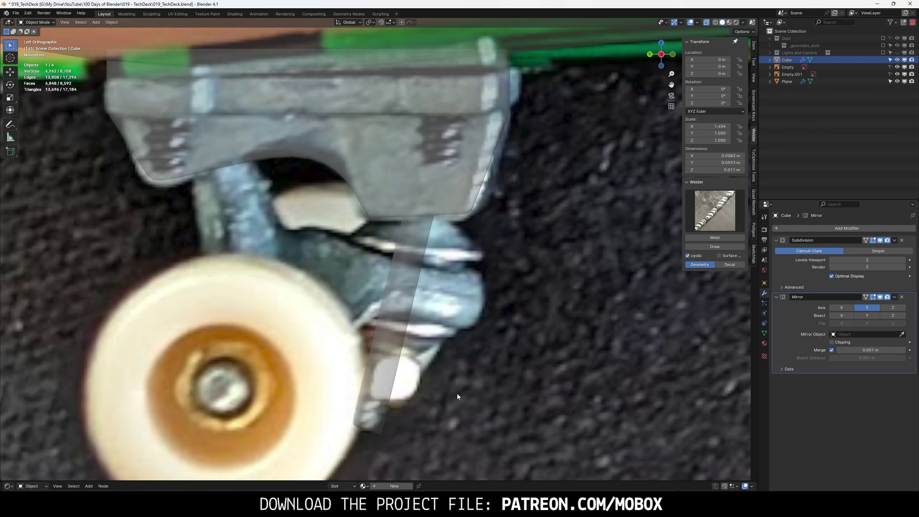
- Zoom out and orbit through side views to a rear orthographic view of the hanger
scroll(434, 380, "down", 5)
mouse_move(415, 367)
middle_mouse_down()
mouse_move(392, 303)
mouse_move(352, 342)
middle_mouse_up()
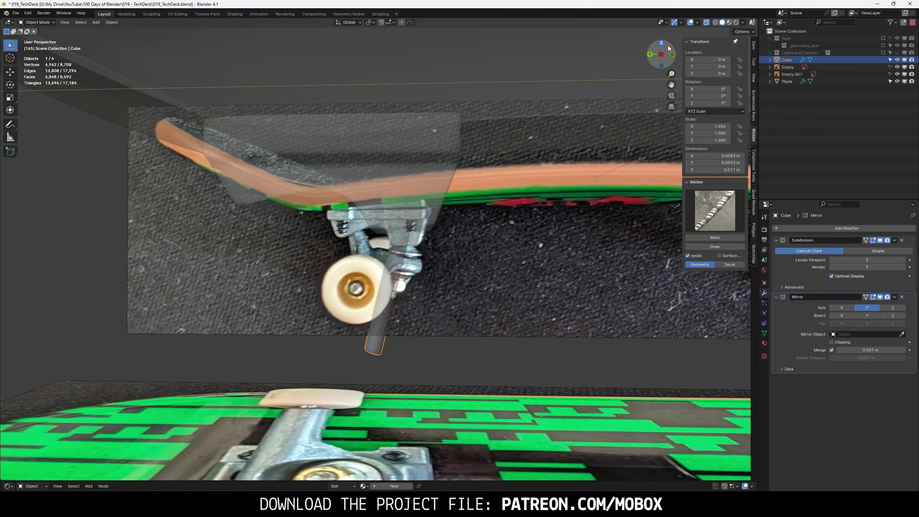
left_click(661, 54)
scroll(510, 206, "up", 3)
left_click(661, 54)
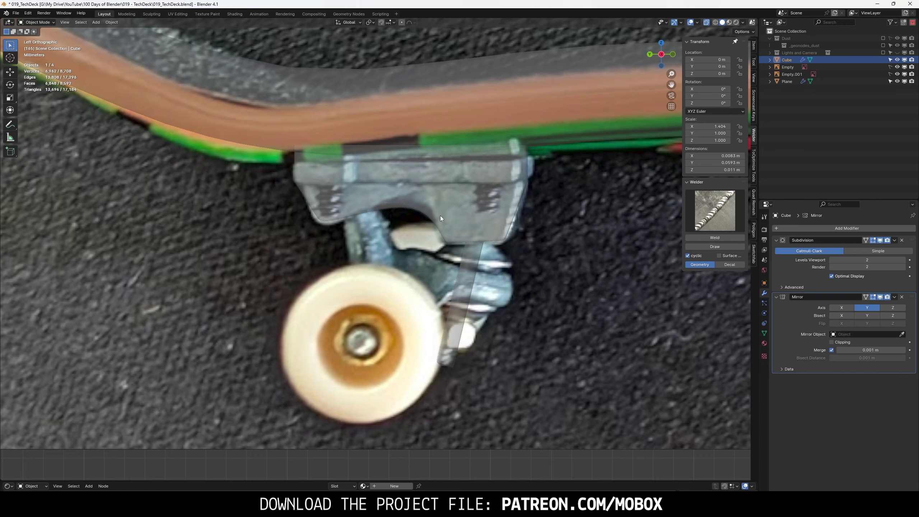
scroll(442, 223, "down", 3)
left_click_drag(662, 57, 648, 57)
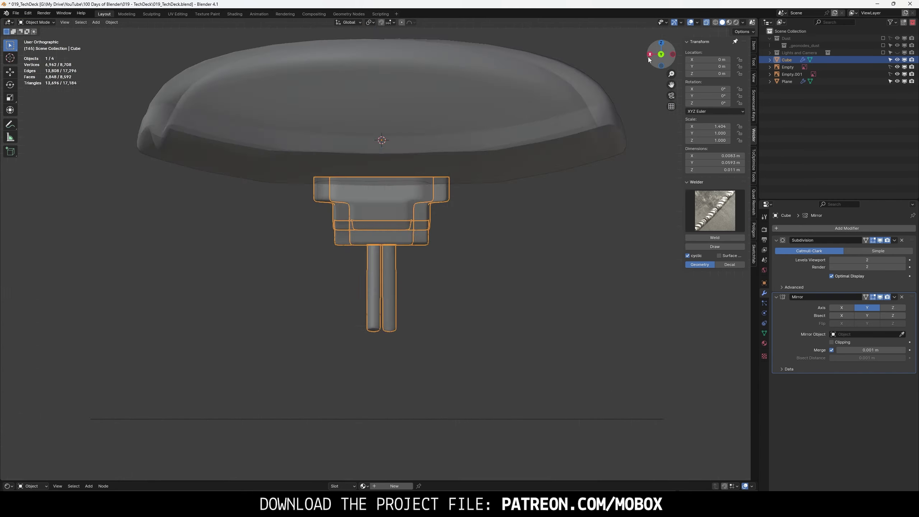
key("ctrl+KP_1")
left_click(497, 251)
- Add a cylinder mesh, rotate it 90 degrees sideways in Edit Mode, and scale it down
key("shift+a")
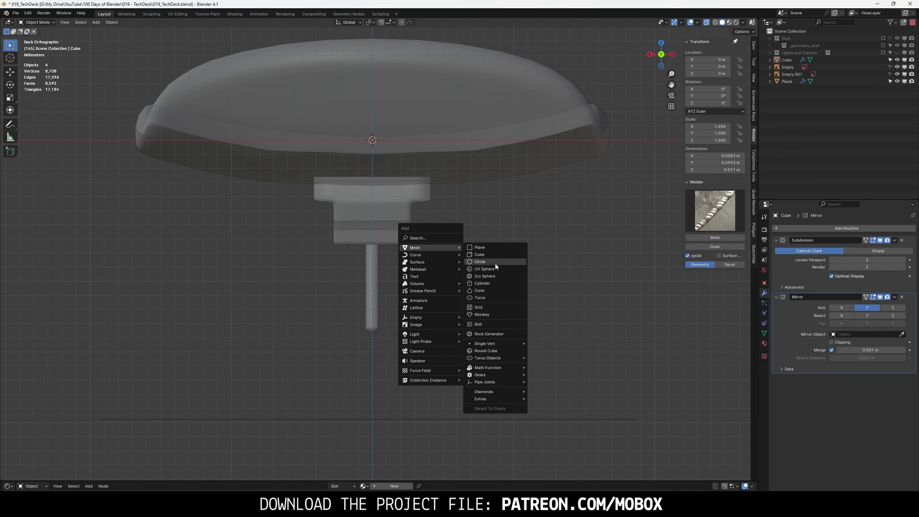
left_click(485, 283)
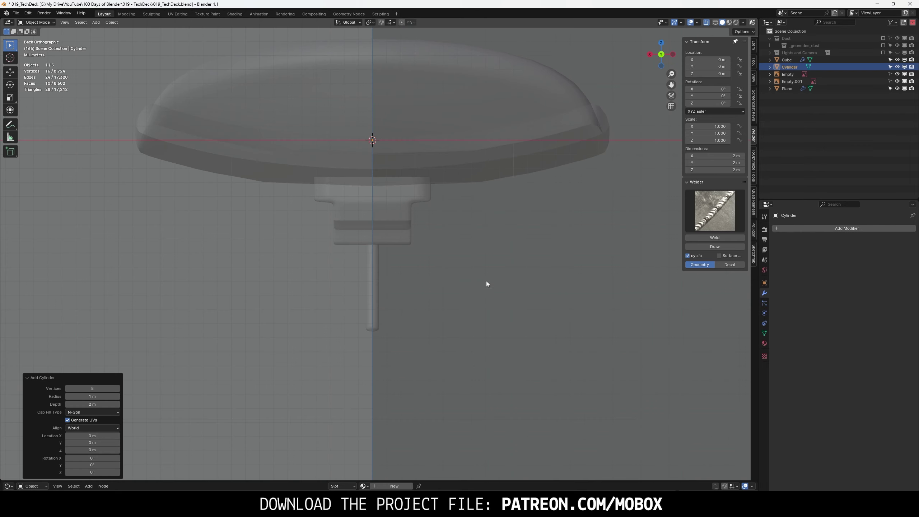
scroll(421, 281, "down", 10)
key("Tab")
type("r")
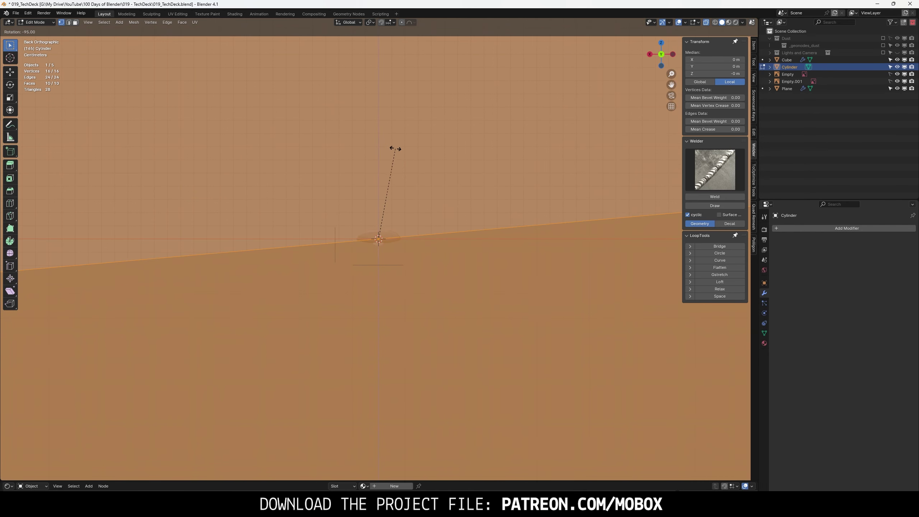
type("90")
key("Return")
key("s")
left_click(376, 238)
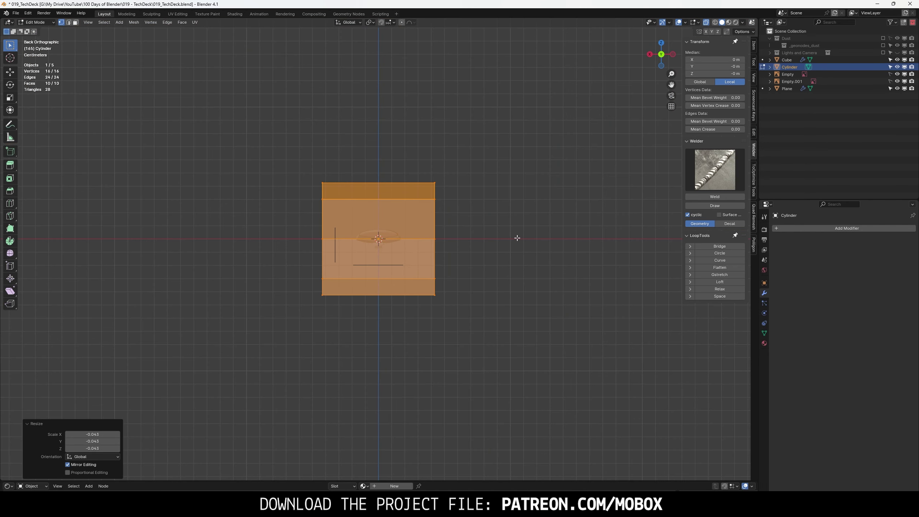
- Resize the cylinder to about 3.5 mm and lower it along Z onto the kingpin post
key("s")
scroll(615, 290, "up", 5)
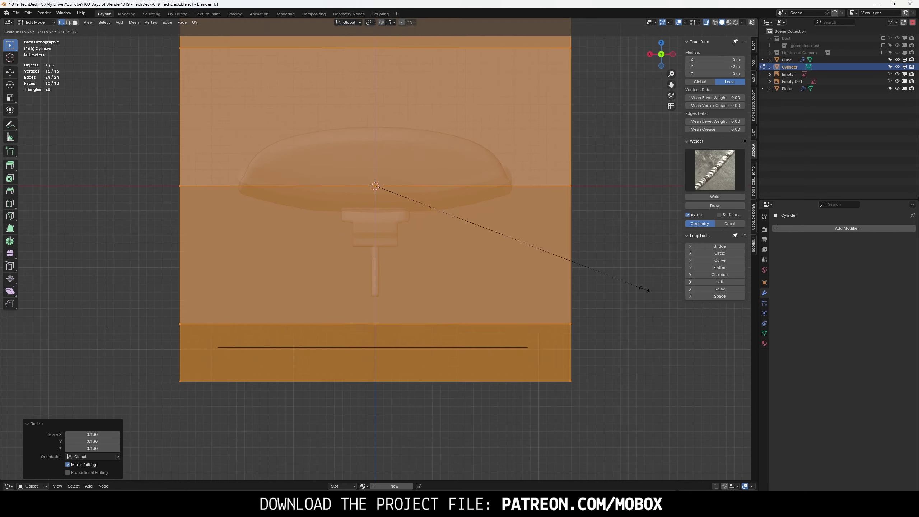
scroll(434, 203, "down", 4)
left_click(423, 186)
key("g")
key("z")
left_click(430, 369)
key("s")
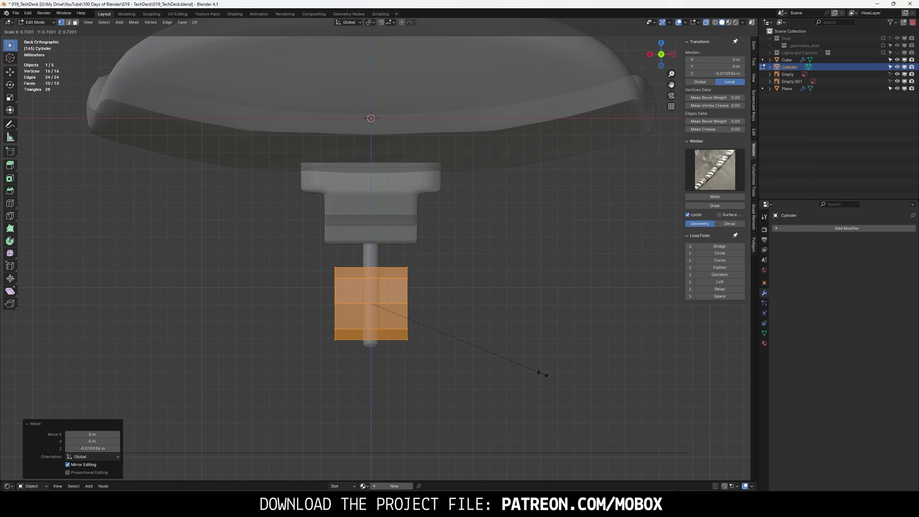
left_click(525, 354)
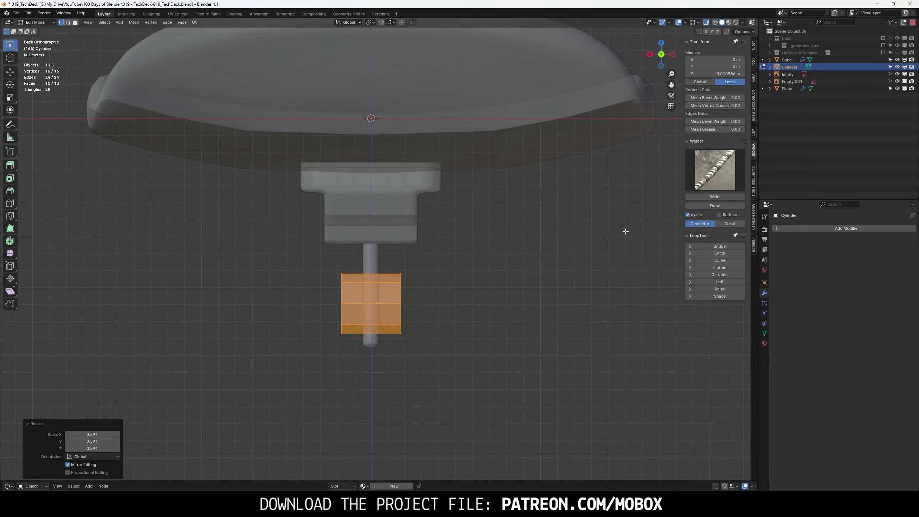
- Orbit toward the reference photos, then box-select part of the hanger mesh in rear view
scroll(593, 229, "down", 3)
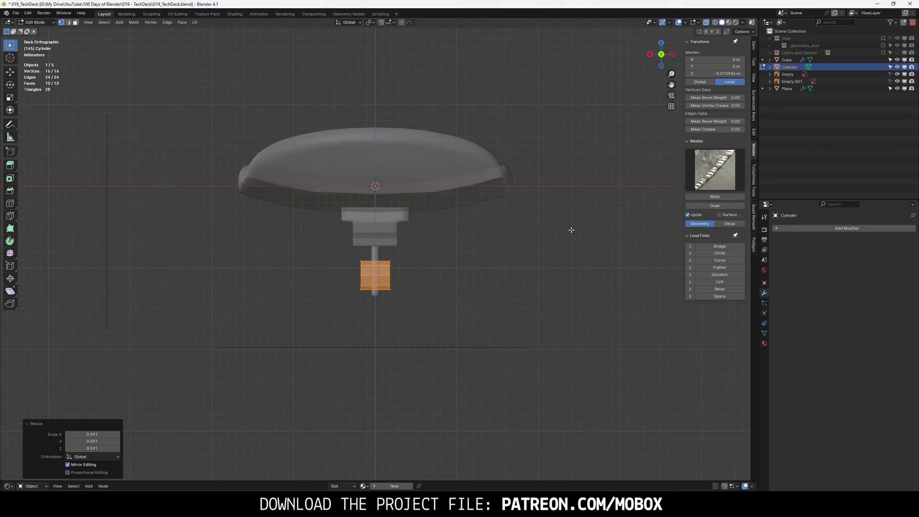
mouse_move(526, 232)
middle_mouse_down()
mouse_move(465, 221)
mouse_move(557, 224)
middle_mouse_up()
left_click(667, 53)
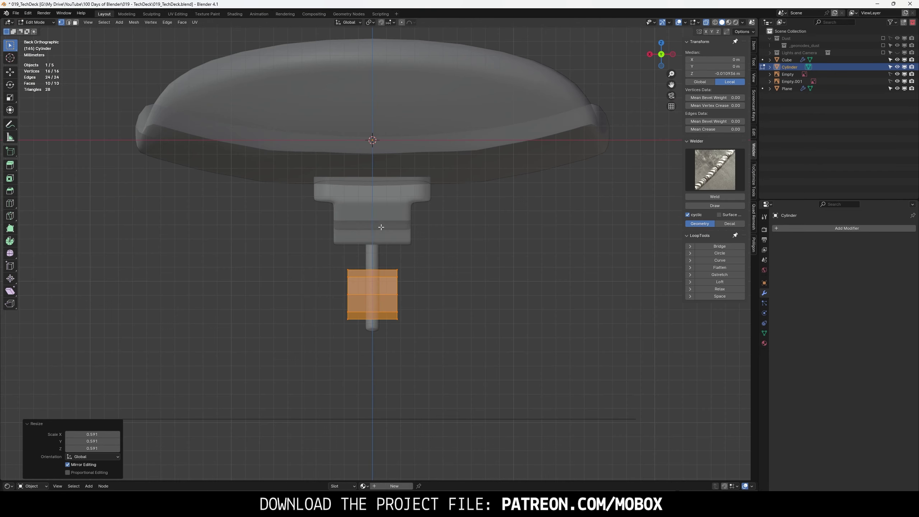
key("alt+q")
left_click_drag(324, 169, 419, 251)
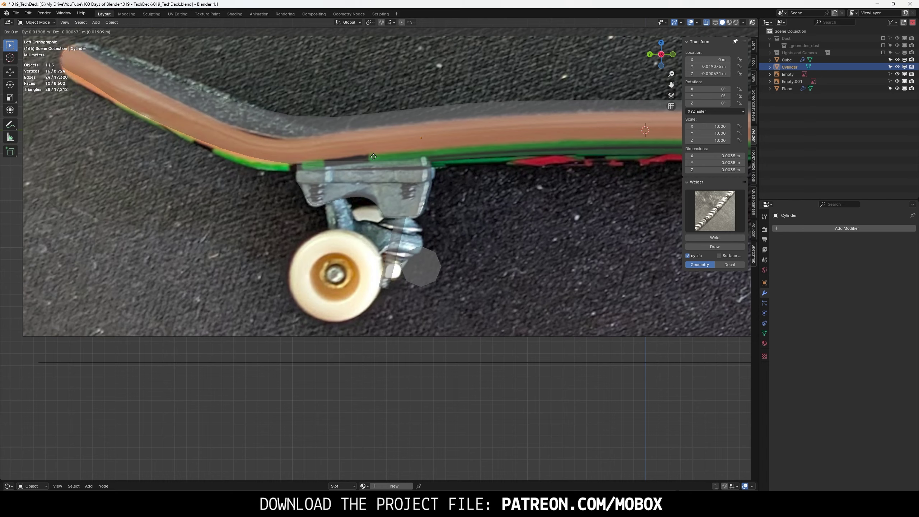
- Move the cylinder onto the wheel hub and scale it to match the hub's size
left_click(291, 165)
key("s")
key("Escape")
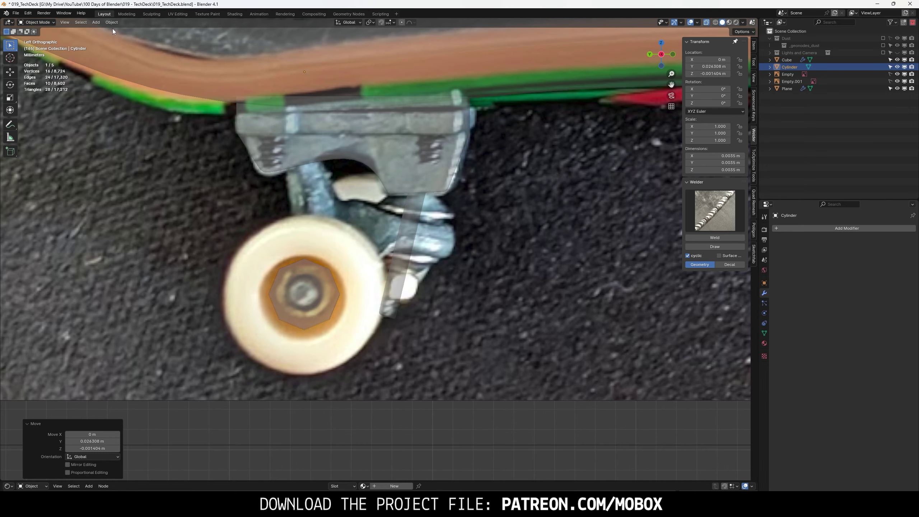
left_click(112, 22)
left_click(217, 46)
key("Tab")
key("s")
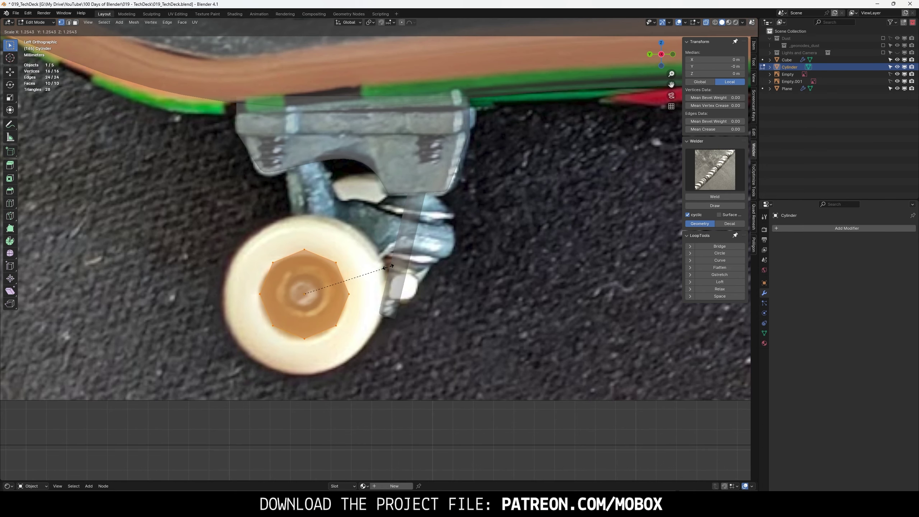
left_click(388, 266)
- In rear view, stretch the cylinder along X into a bar
left_click(650, 54)
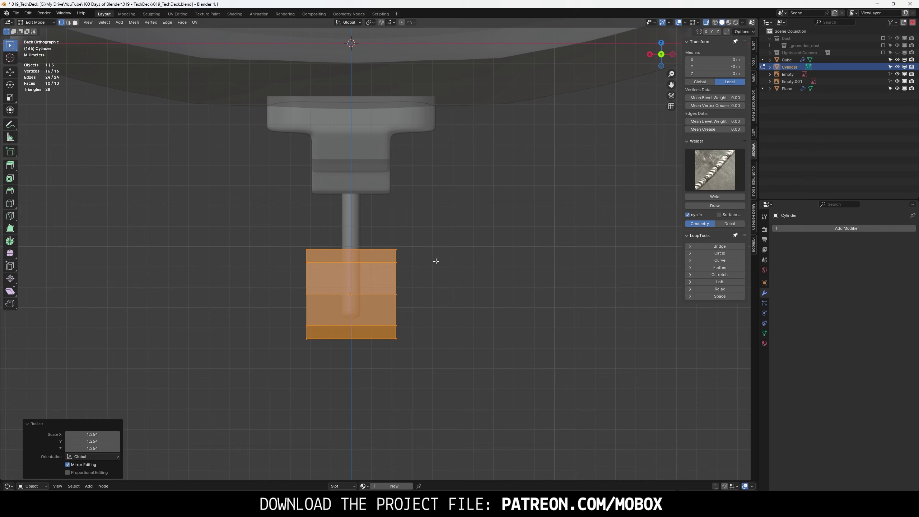
key("s")
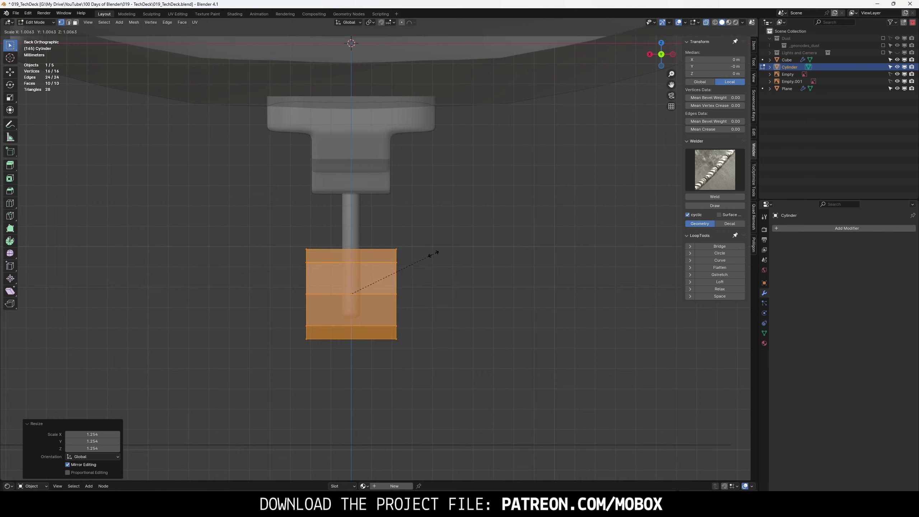
key("x")
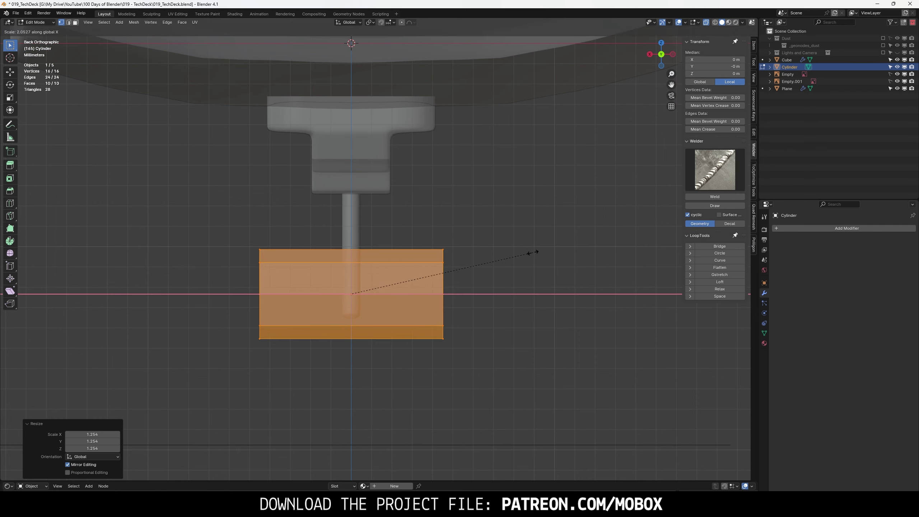
scroll(579, 254, "down", 6)
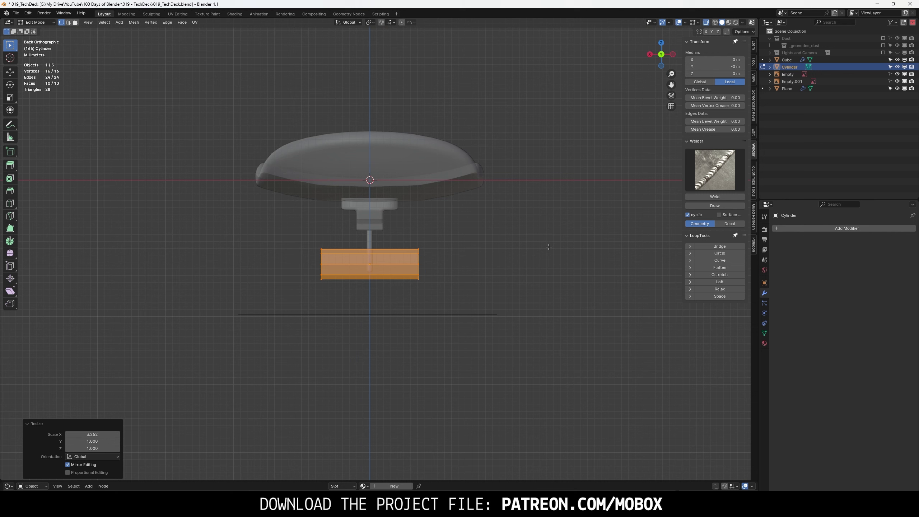
left_click(593, 244)
scroll(512, 248, "up", 1)
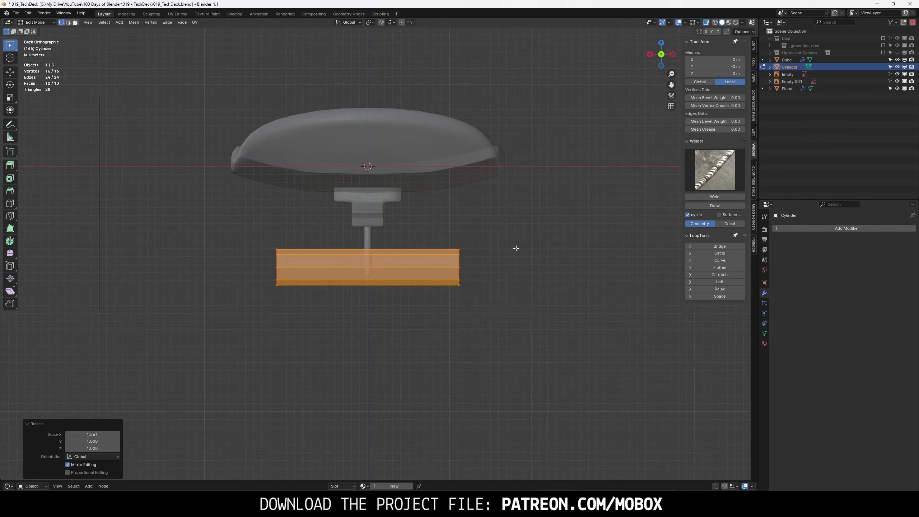
scroll(533, 298, "up", 1)
- Rescale the bar and lengthen it further along X into a long axle, back in Object Mode
key("s")
left_click(467, 283)
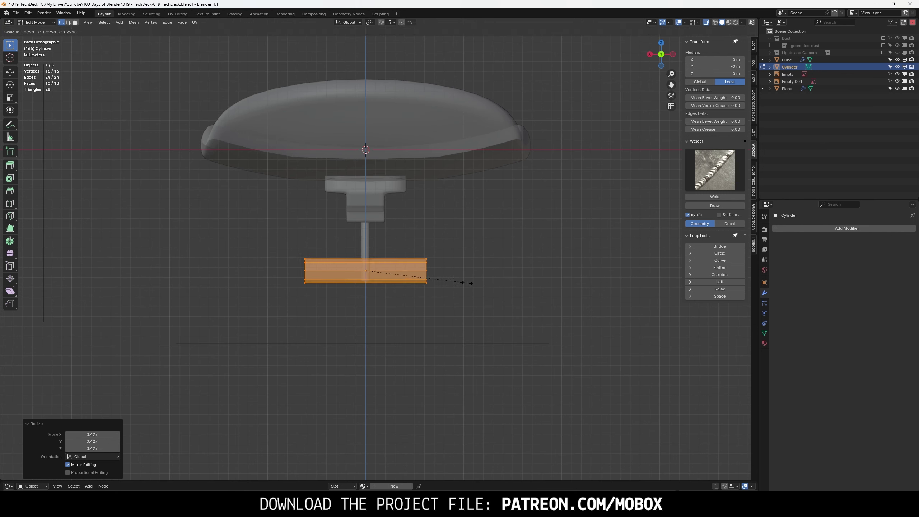
key("s")
key("x")
left_click(576, 283)
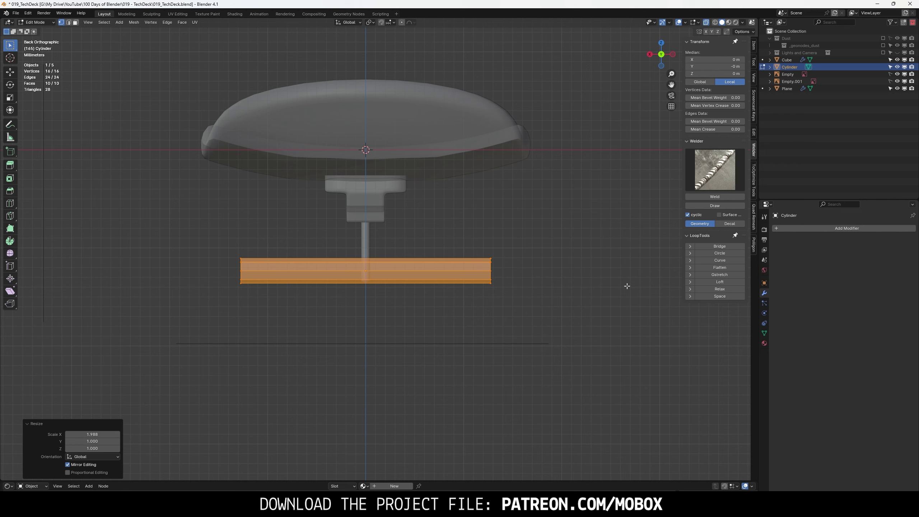
key("Tab")
left_click_drag(725, 171, 725, 160)
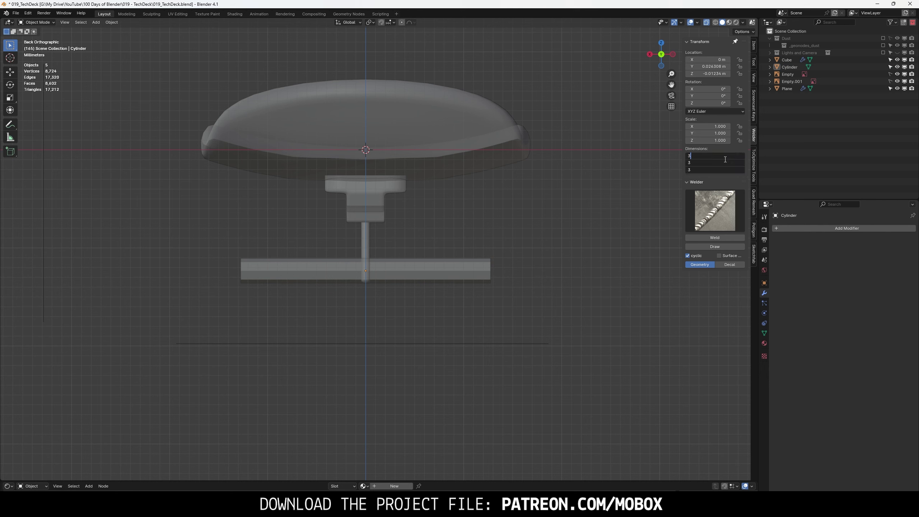
- Set all dimensions to 3.5 mm, stretch the block along X, then set X dimension to 23 mm
type("3.5")
key("Return")
key("Tab")
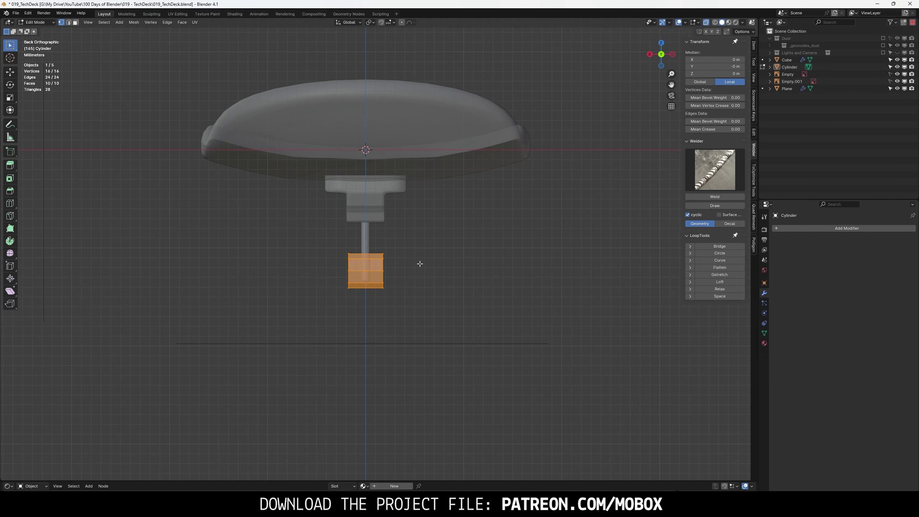
key("s")
key("x")
left_click(598, 268)
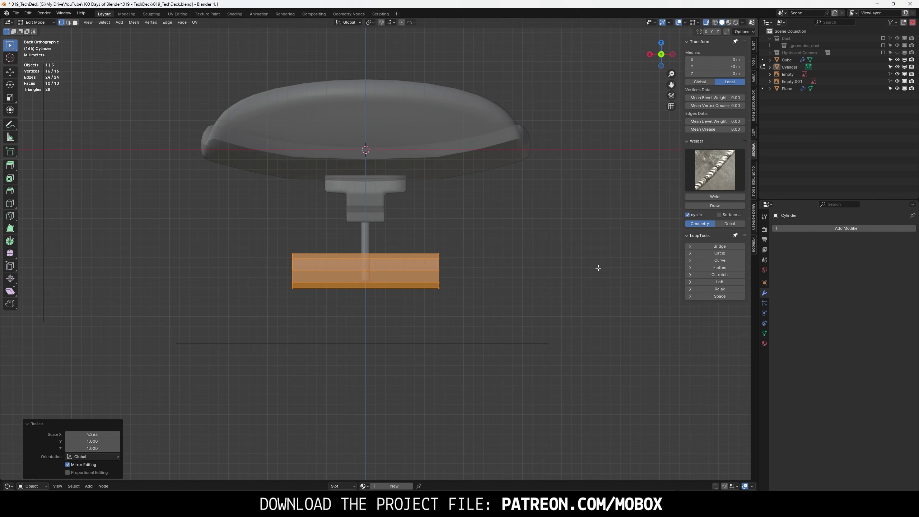
key("Tab")
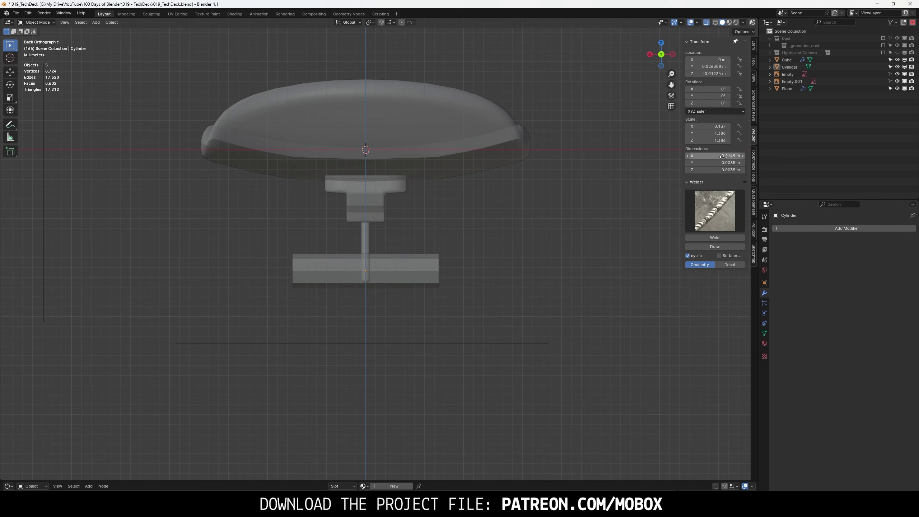
left_click(726, 155)
type("23")
key("Return")
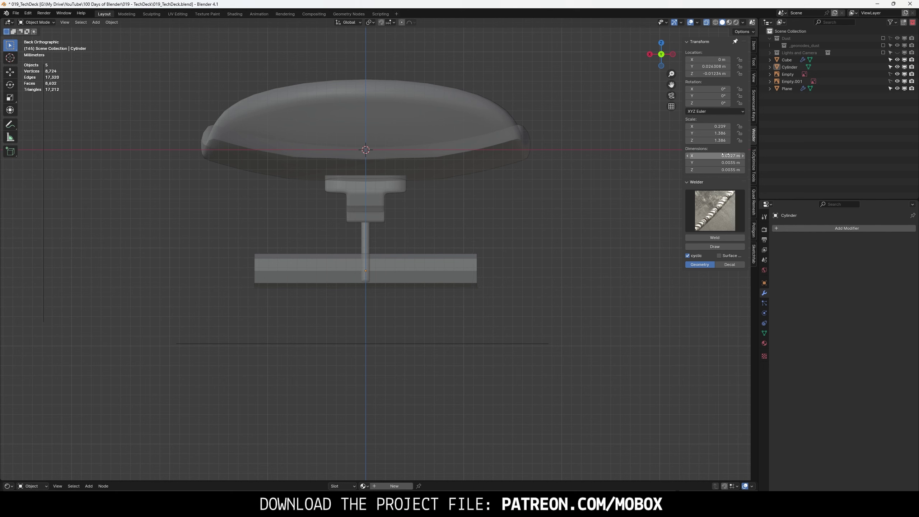
- Raise the bar along Z, then set its Location Z to -0.007 to sit on the post
key("Tab")
key("Tab")
left_click(449, 269)
key("g")
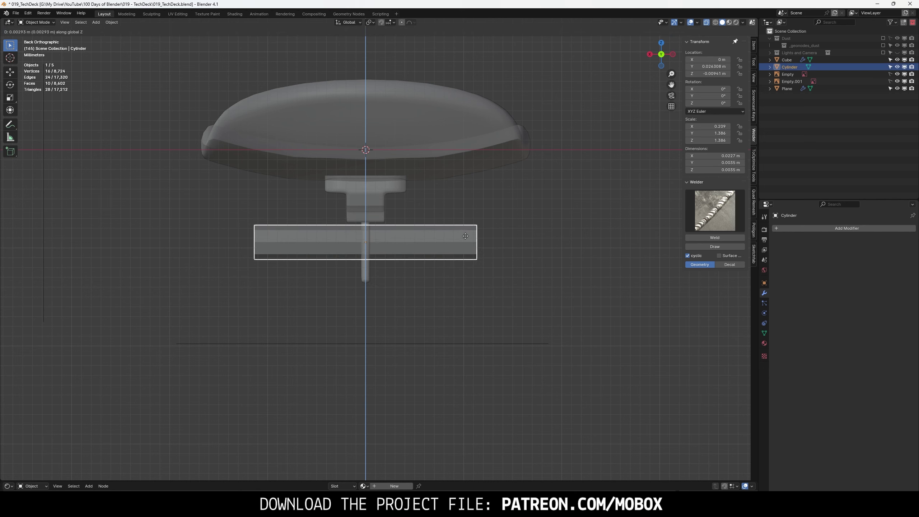
key("z")
left_click(478, 192)
left_click(724, 73)
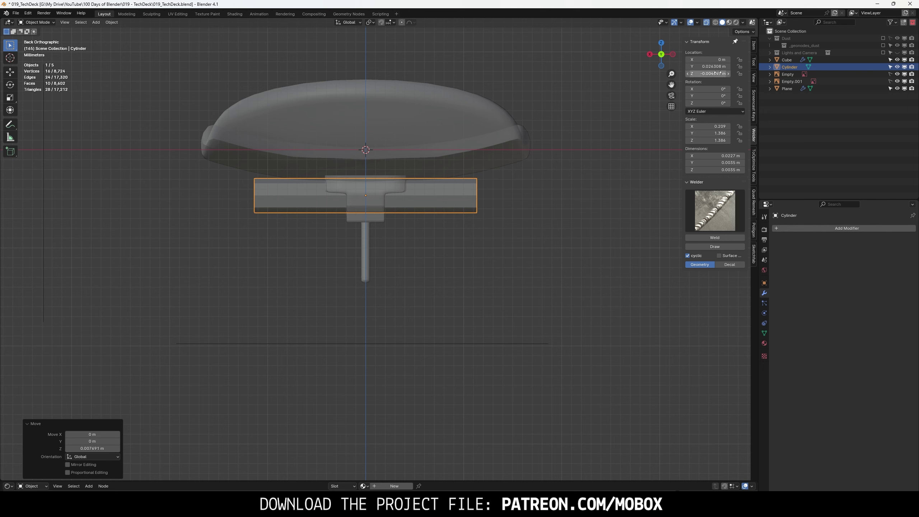
type("-0.007")
key("Return")
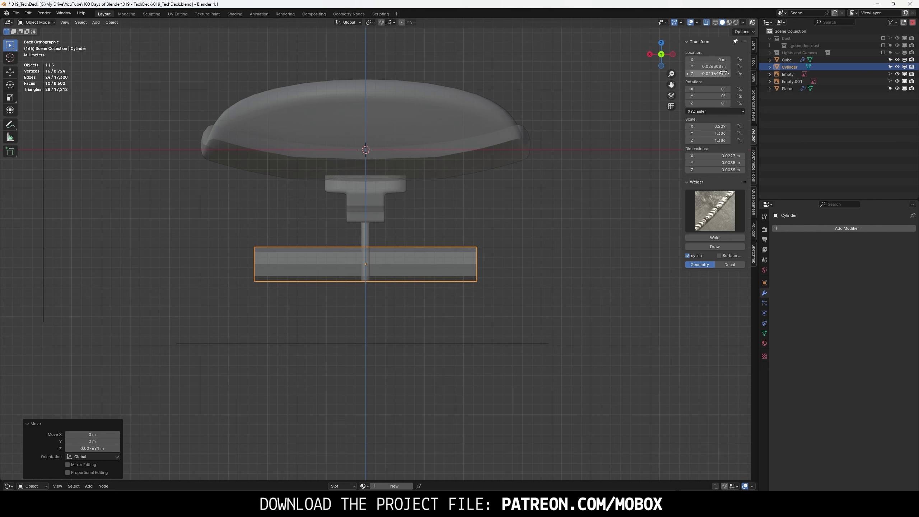
left_click(485, 220)
left_click(454, 257)
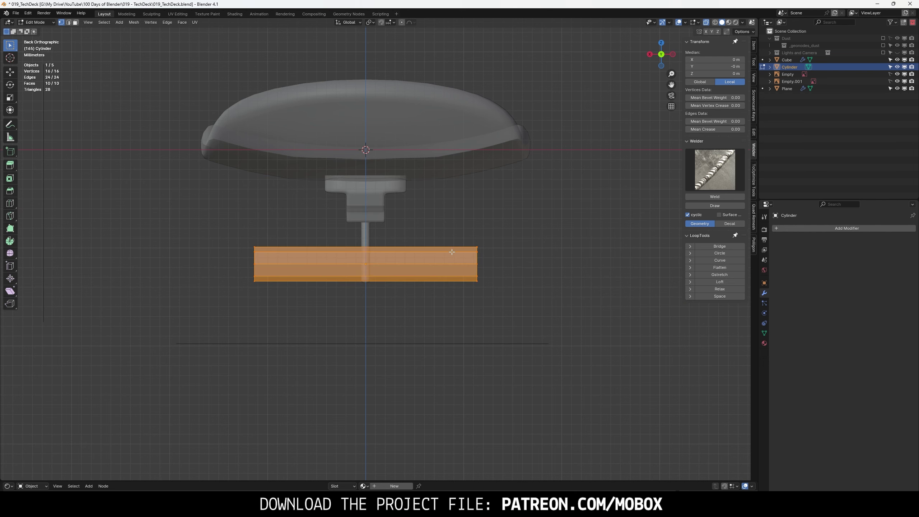
- Delete the bar's left half and add an X-axis Mirror modifier with merging
key("Tab")
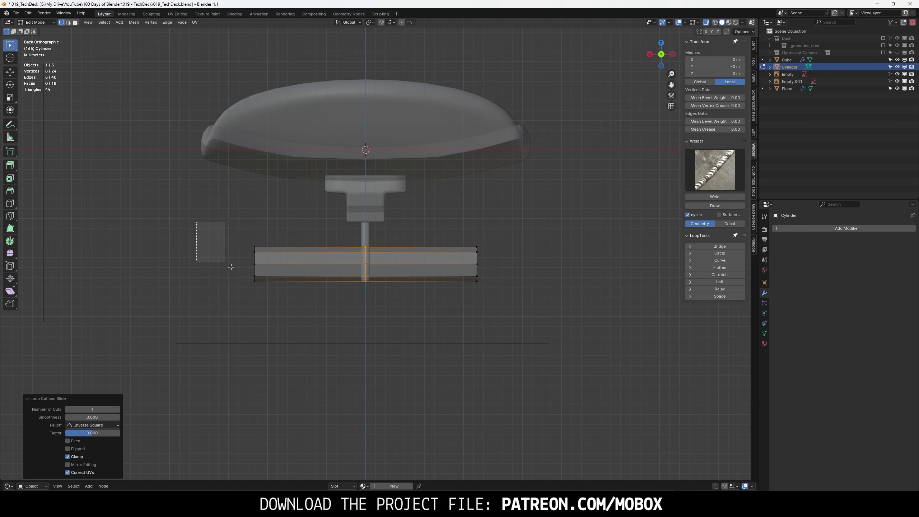
left_click_drag(195, 221, 285, 294)
key("x")
left_click(275, 290)
key("Tab")
left_click(833, 229)
type("mirror")
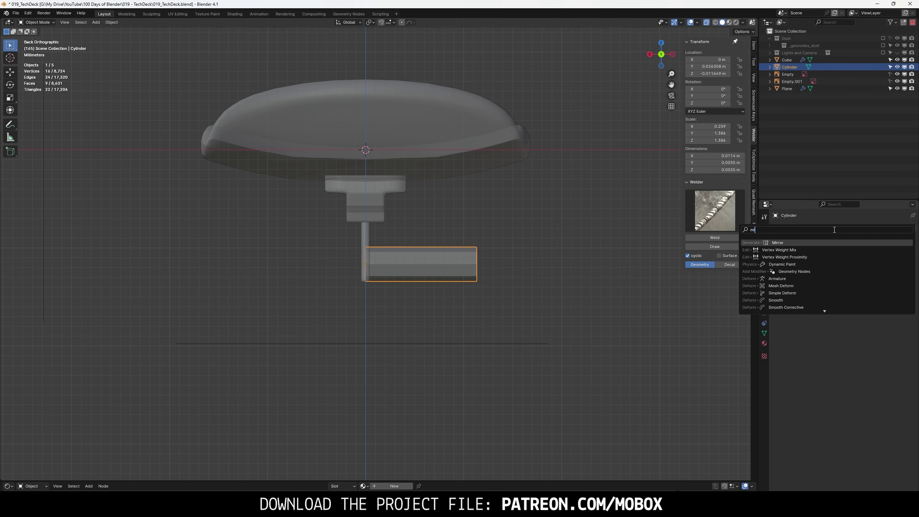
key("Return")
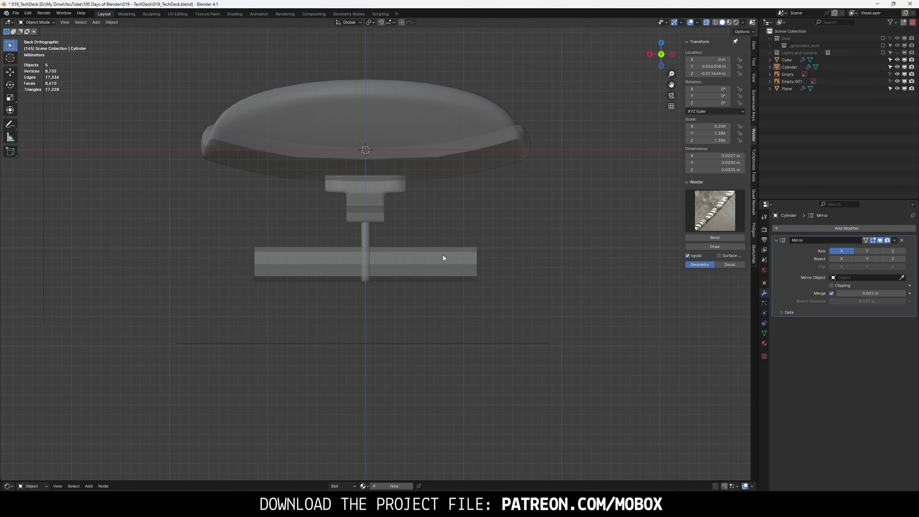
- Add a loop cut near the bar's outer end
key("Tab")
key("ctrl+r")
left_click(451, 255)
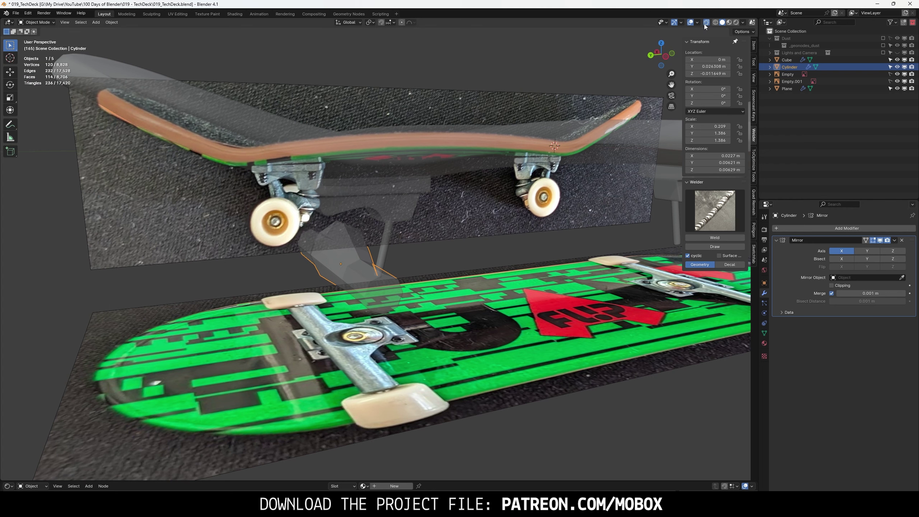
- Add a Subdivision modifier to the hanger with viewport level 2
left_click(839, 228)
left_click(798, 260)
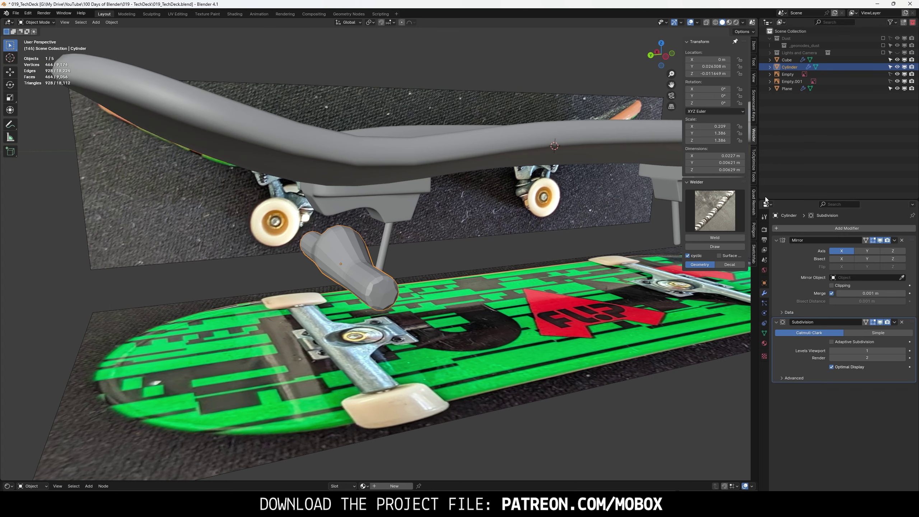
left_click(901, 350)
key("Tab")
- Inset the bar's end face twice and extrude the inner face outward
left_click(391, 323)
key("i")
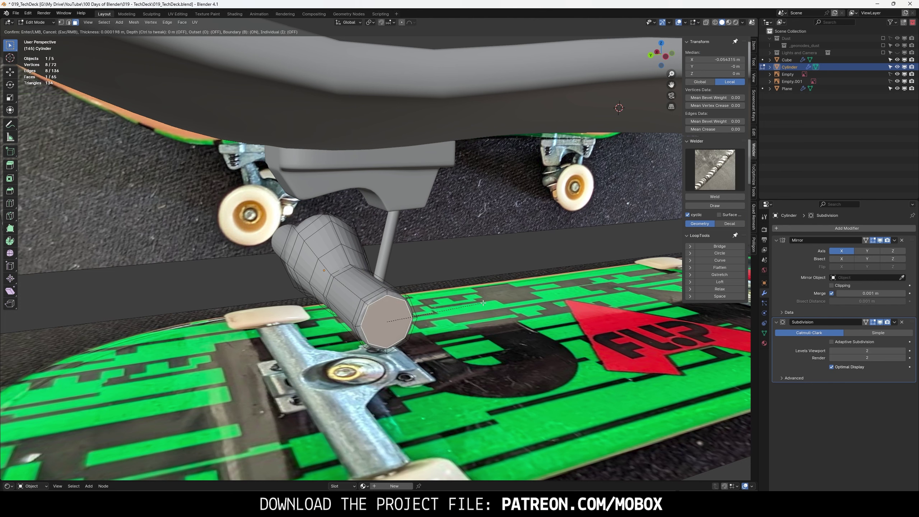
left_click(475, 305)
key("i")
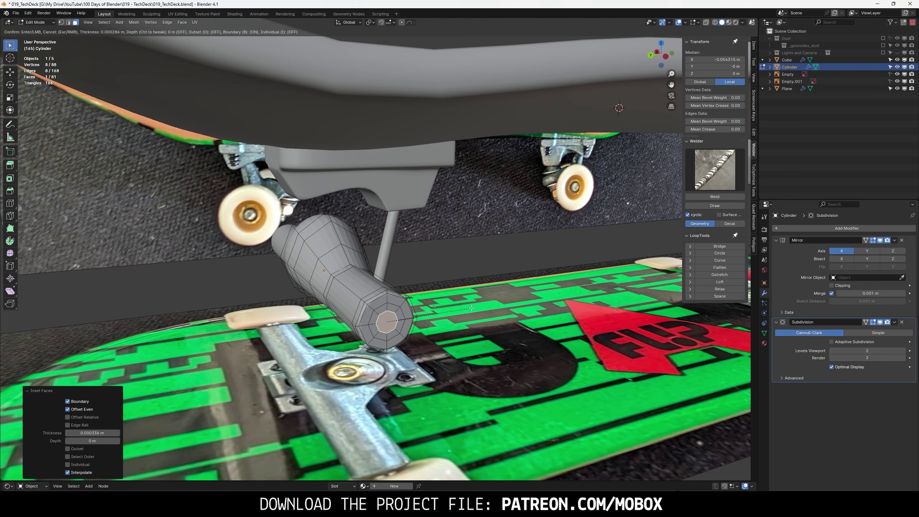
left_click(472, 310)
key("e")
left_click(478, 315)
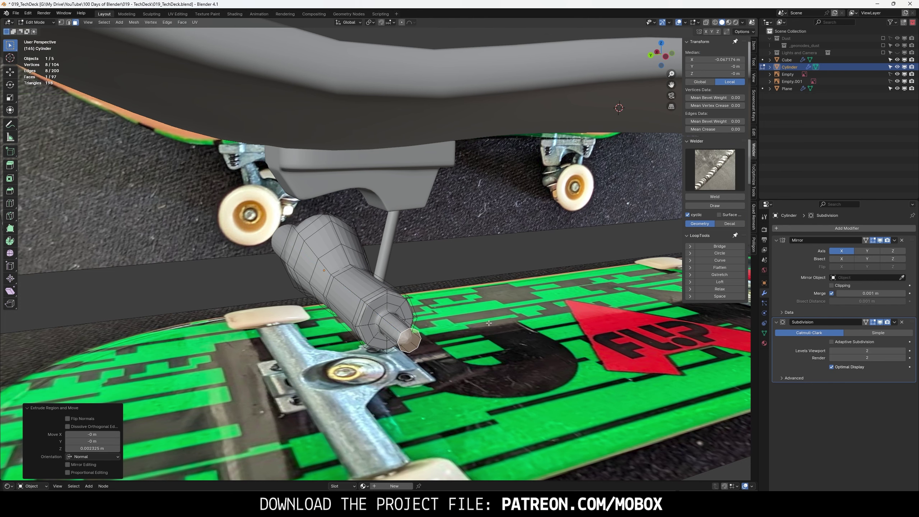
- Extrude the axle pin further out in back view and merge vertices by distance
key("ctrl+KP_1")
key("e")
left_click(607, 252)
middle_click_drag(607, 252, 348, 311)
right_click(347, 311)
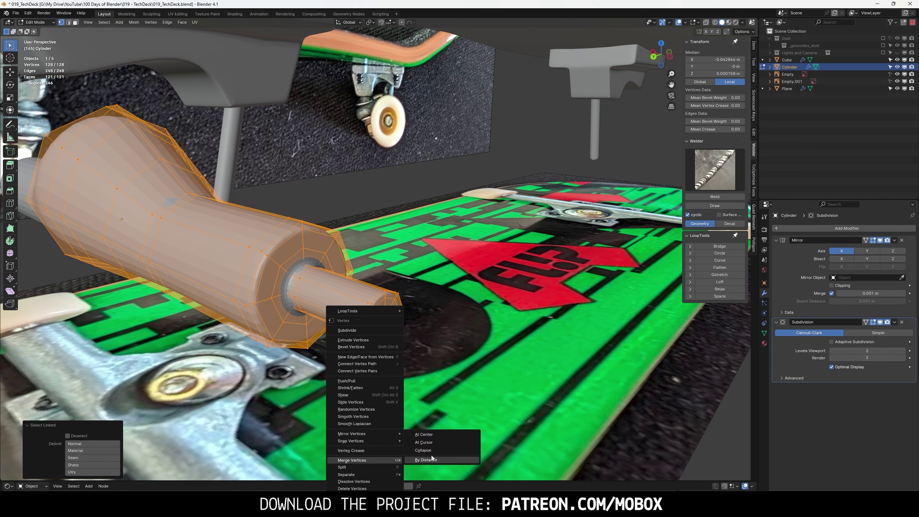
left_click(434, 459)
- Select the pin's end-cap triangles, slide an edge loop on the pin, then select hanger side faces
key("a")
left_click(382, 309)
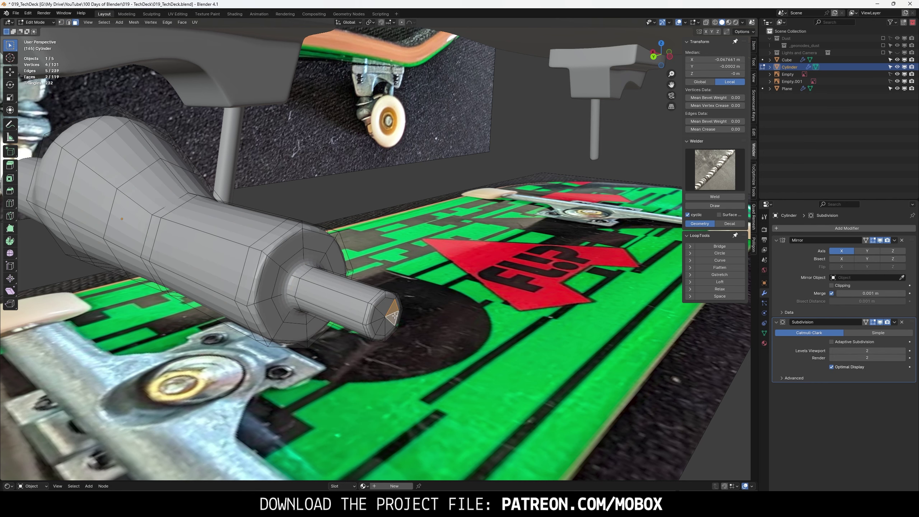
left_click(378, 319)
key("2")
mouse_move(379, 316)
middle_mouse_down()
mouse_move(412, 289)
mouse_move(410, 258)
middle_mouse_up()
left_click(413, 290, "alt")
key("g")
key("g")
left_click(407, 285)
key("3")
left_click(410, 259, "shift")
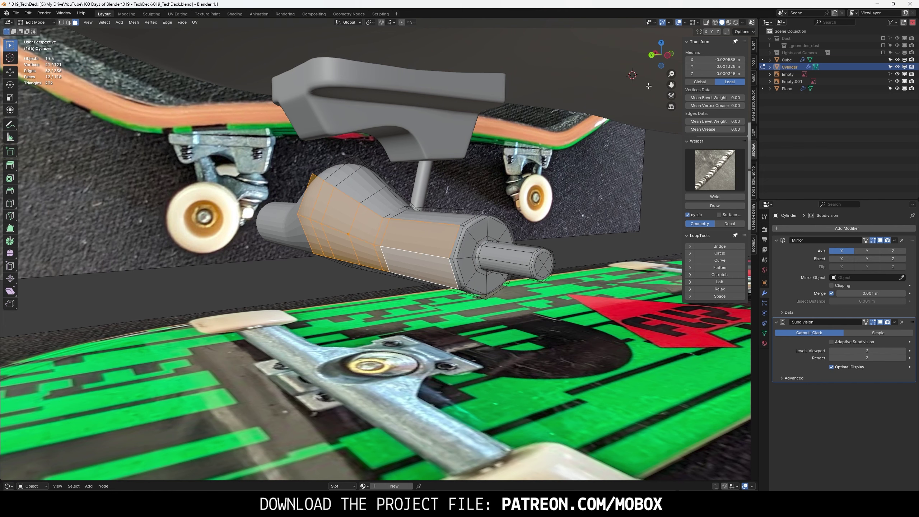
- Flatten the selected band of hanger side faces with LoopTools Flatten
key("ctrl+z")
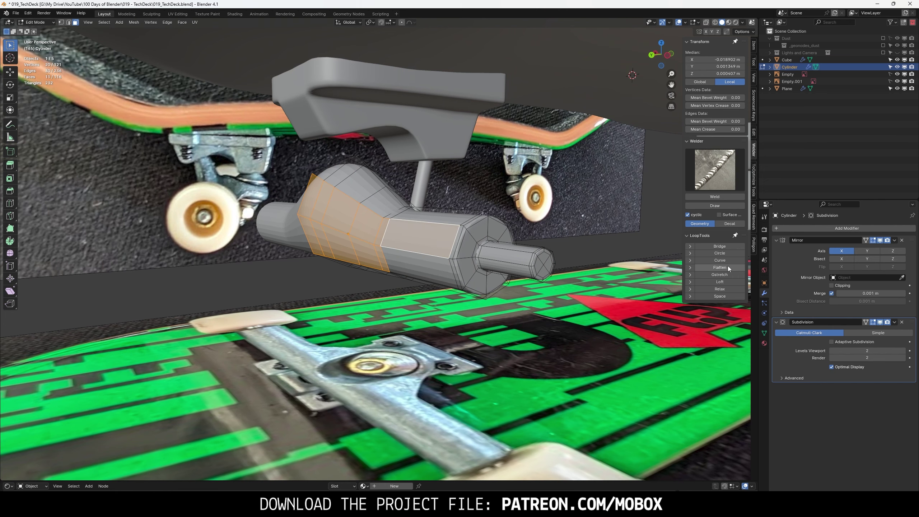
left_click(728, 266)
key("ctrl+z")
key("ctrl+z")
left_click(721, 268)
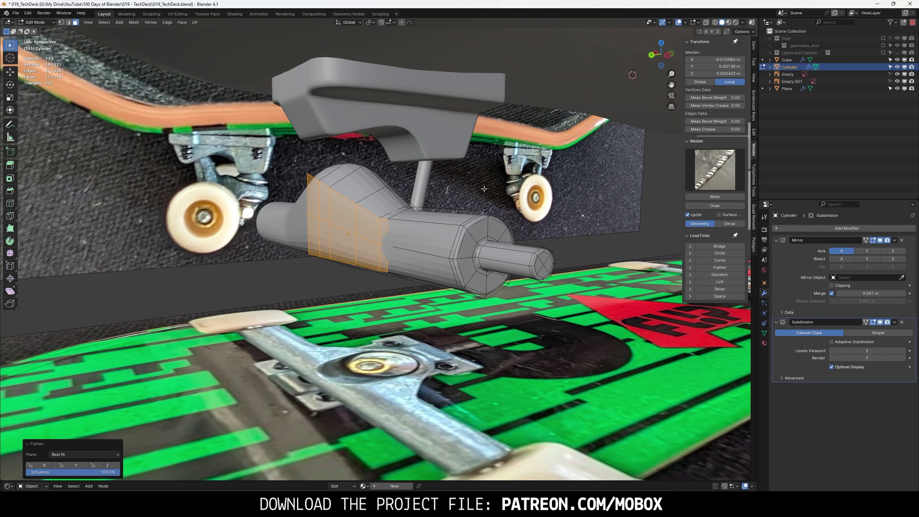
- Inset a face on top of the hanger by 0.0013 m where it meets the kingpin post
left_click(656, 57)
middle_click_drag(505, 99, 398, 163)
left_click(353, 217)
key("i")
left_click(380, 188)
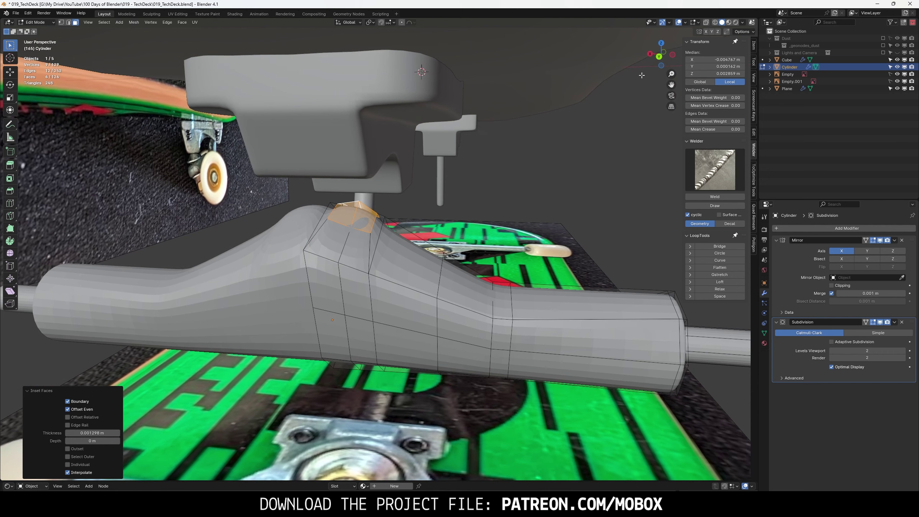
- Undo the top inset and apply the Mirror modifier as real geometry
key("ctrl+z")
middle_click_drag(480, 203, 444, 230, "shift")
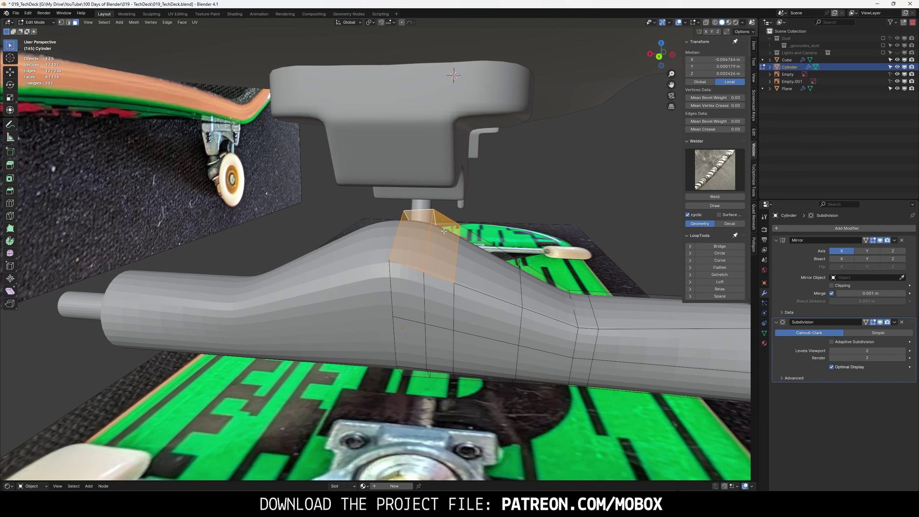
left_click(894, 240)
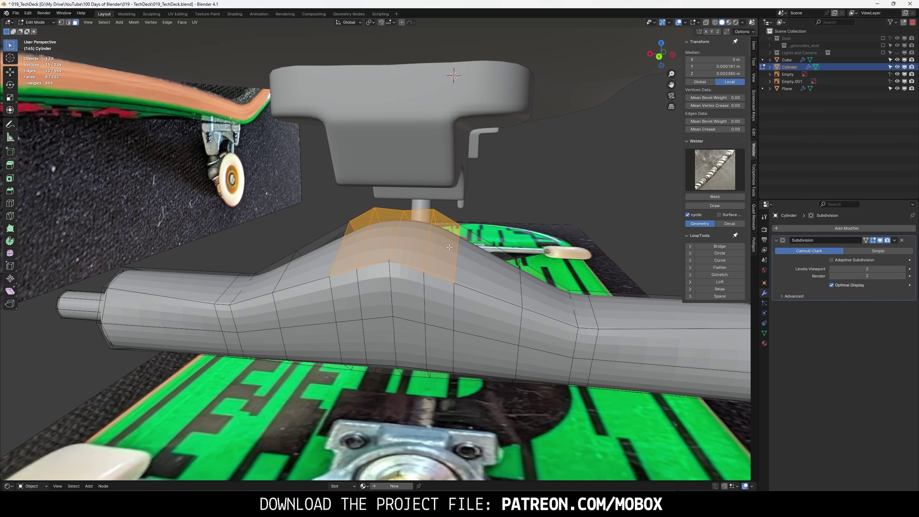
- Inset the hanger's top centre faces and flatten them with a Z scale of 0
left_click(439, 239)
mouse_move(439, 239)
middle_mouse_down()
mouse_move(504, 215)
mouse_move(425, 231)
mouse_move(515, 249)
middle_mouse_up()
key("i")
left_click(503, 215)
key("ctrl+z")
left_click(425, 231, "shift")
key("i")
left_click(470, 239)
key("s")
key("z")
key("0")
key("Return")
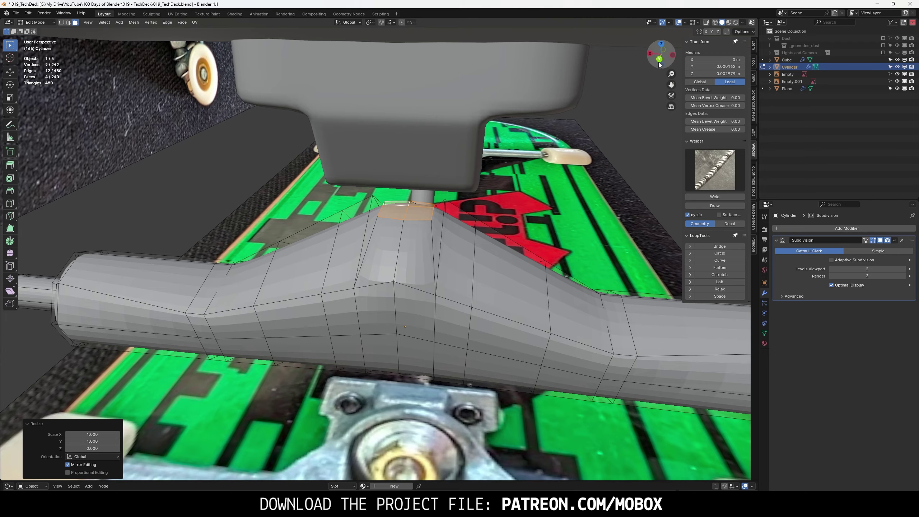
- From the back view, extrude the flattened top faces upward into a neck
left_click(659, 58)
key("g")
key("z")
key("Escape")
key("e")
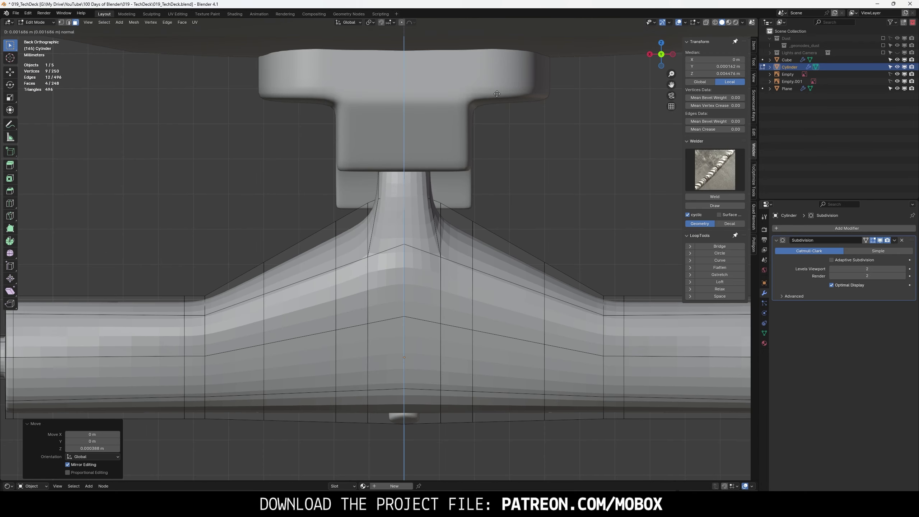
left_click(429, 179)
- Add two edge loops around the neck and lower the second along Z
key("ctrl+r")
left_click_drag(420, 205, 421, 201)
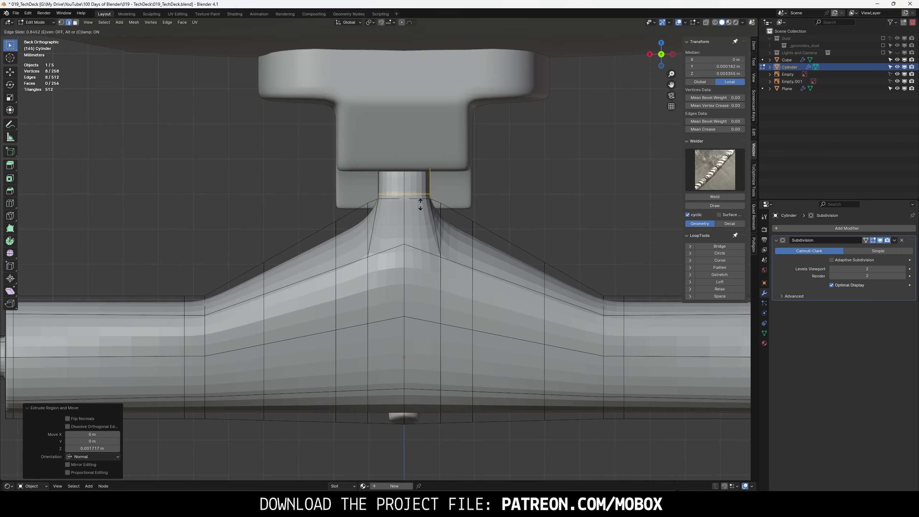
mouse_move(421, 201)
middle_mouse_down()
mouse_move(462, 218)
mouse_move(376, 163)
middle_mouse_up()
key("ctrl+r")
left_click(375, 159)
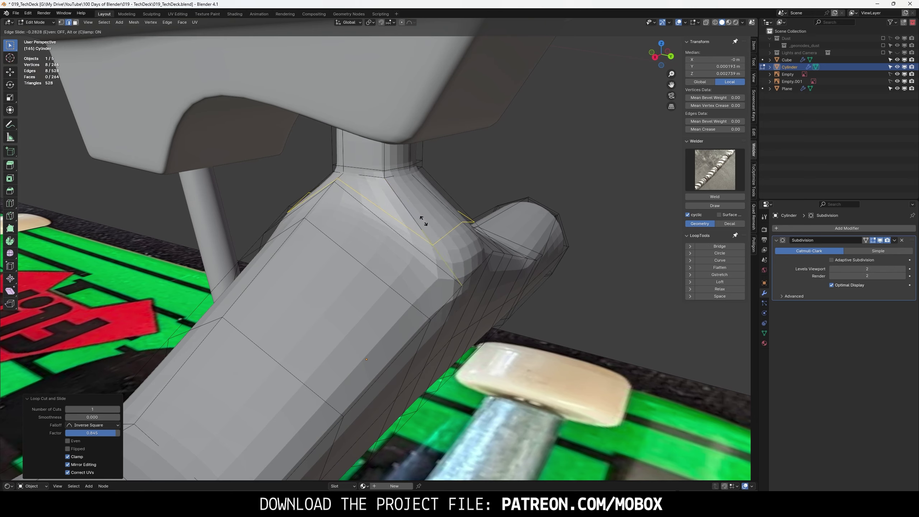
left_click(375, 160)
key("g")
key("z")
left_click(380, 165)
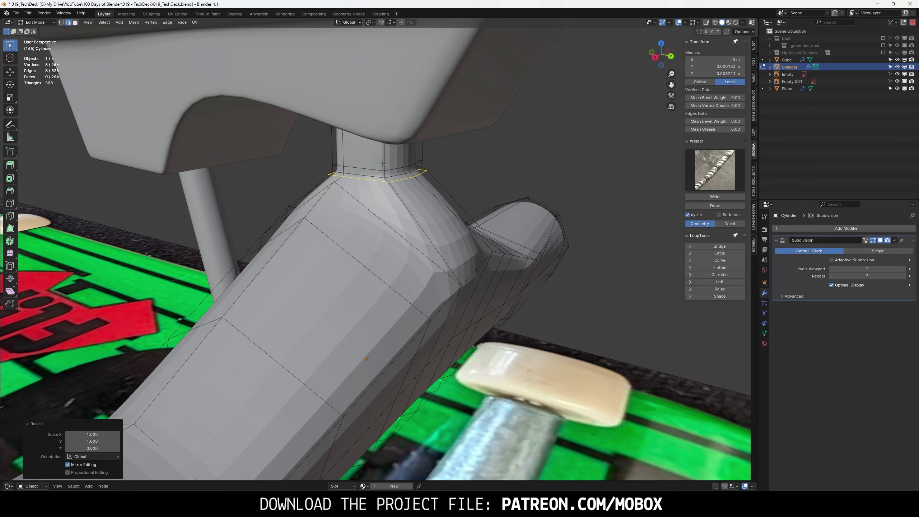
- Select a row of faces along the axle housing toward the left end
middle_click_drag(382, 166, 453, 225)
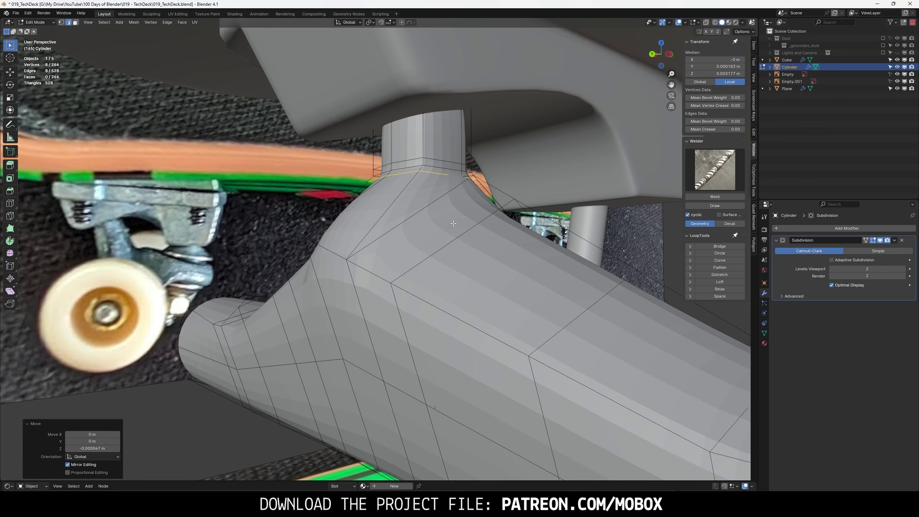
scroll(452, 214, "down", 5)
scroll(436, 205, "down", 5)
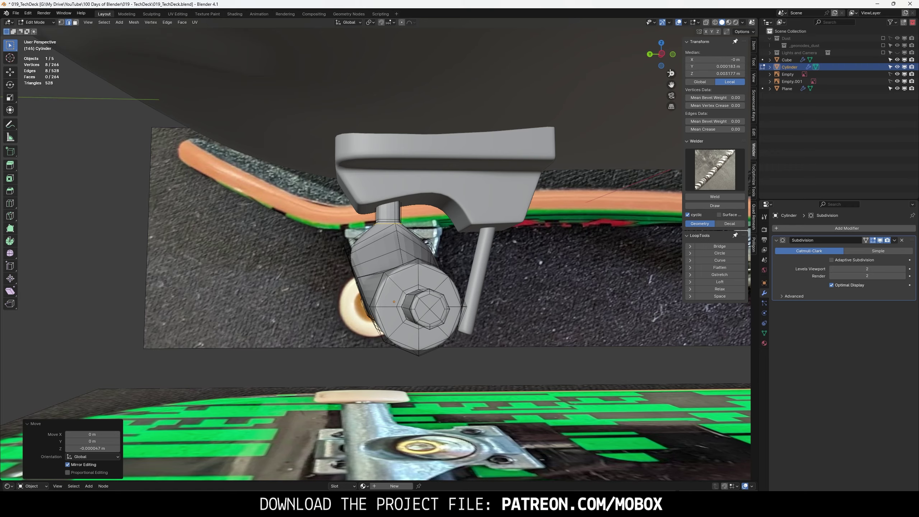
key("1")
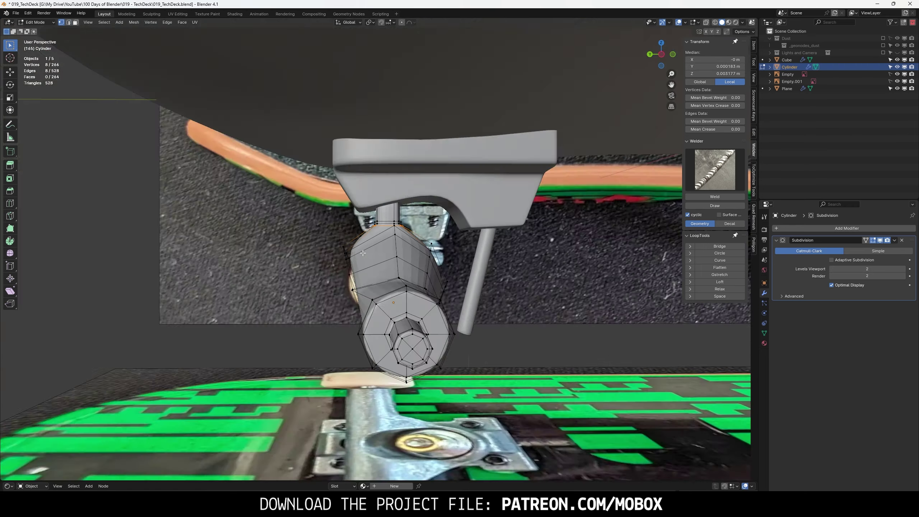
middle_click_drag(363, 253, 515, 298)
key("alt+a")
key("3")
left_click(494, 295)
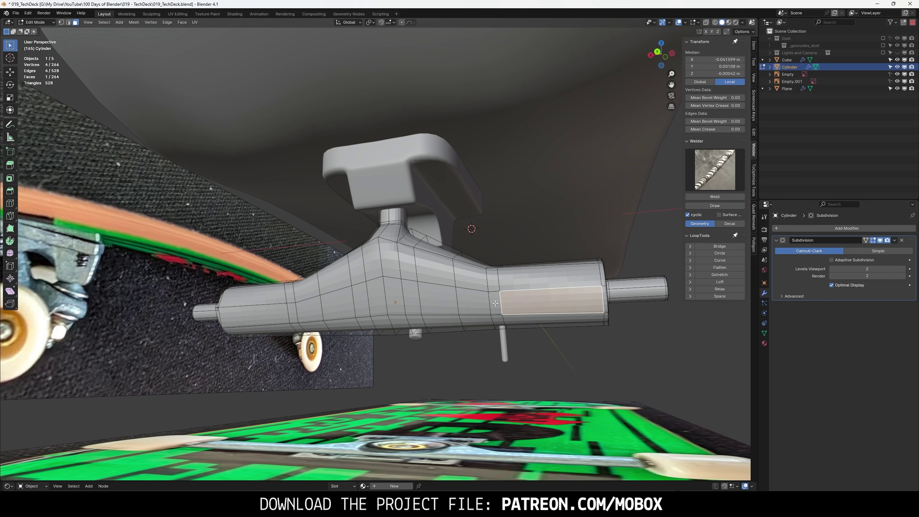
left_click(405, 296, "ctrl")
left_click(477, 300, "ctrl")
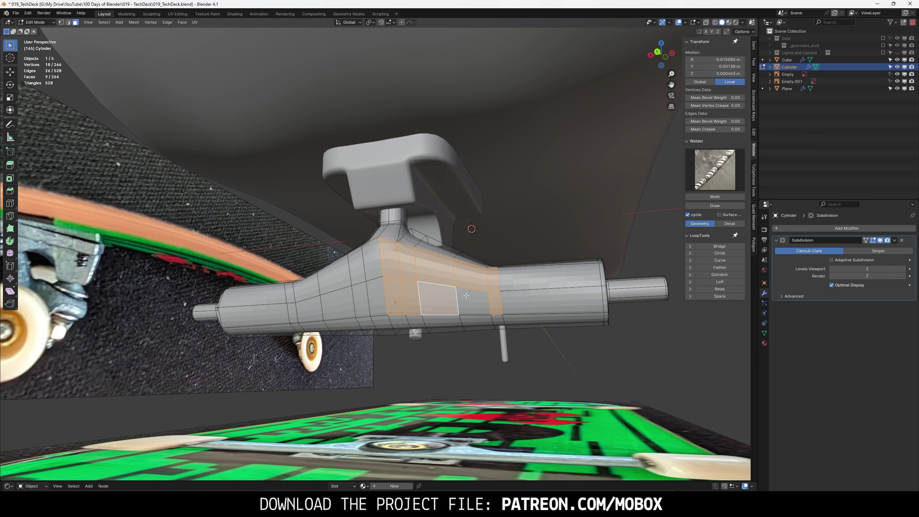
left_click(336, 299, "ctrl")
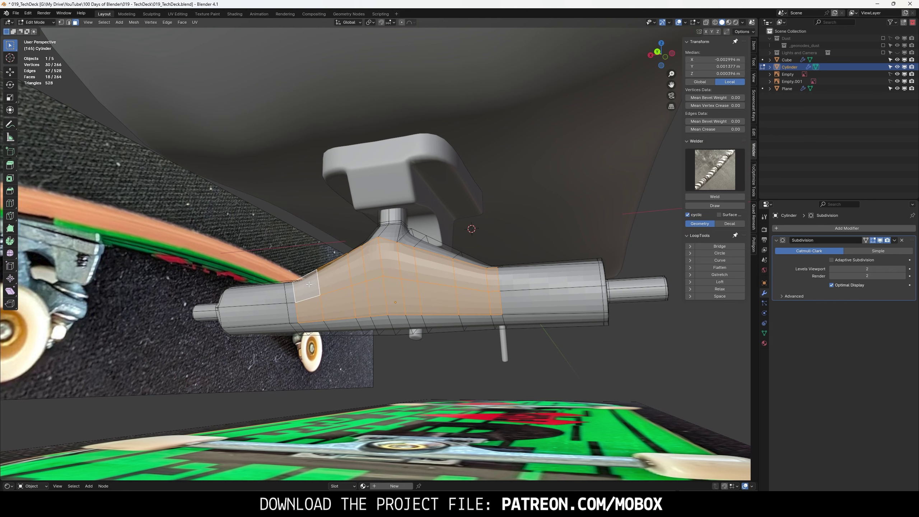
left_click(293, 313, "ctrl")
- Move the selected vertices to line up with the side reference photo, with X-ray on
scroll(413, 168, "up", 1)
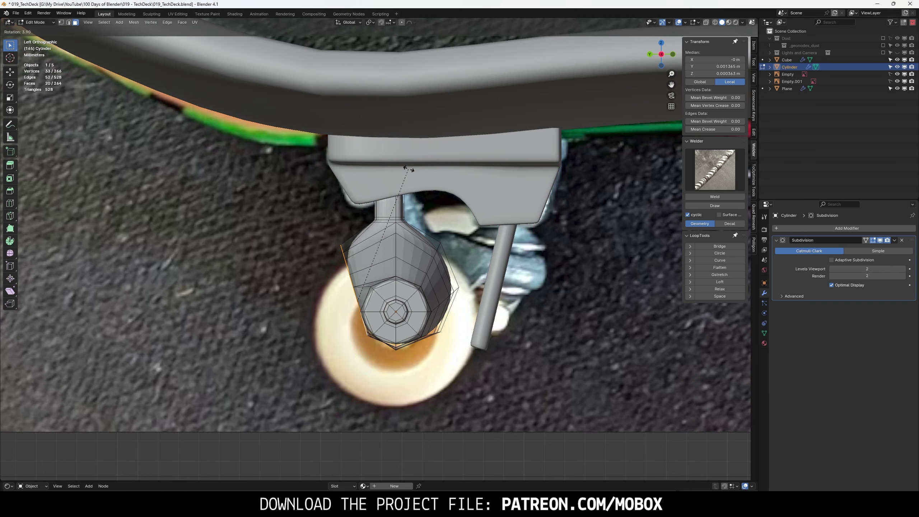
key("g")
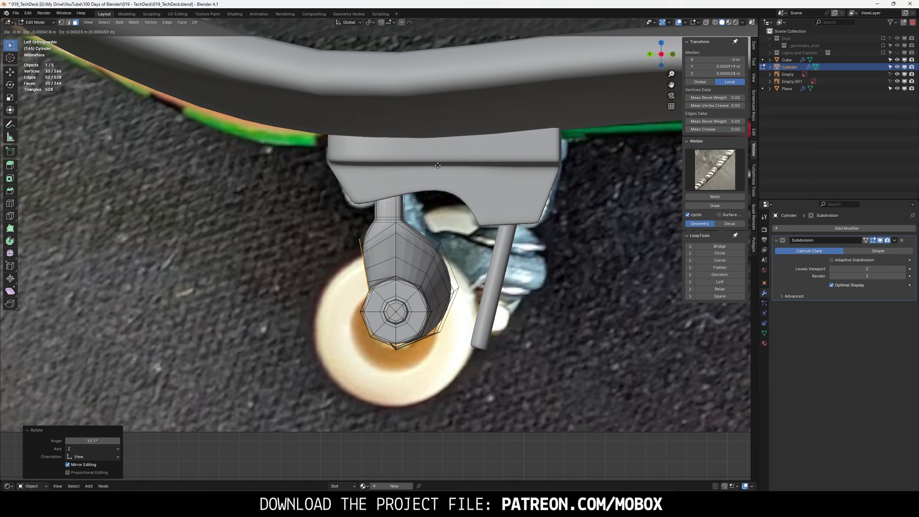
left_click(439, 166)
left_click(705, 23)
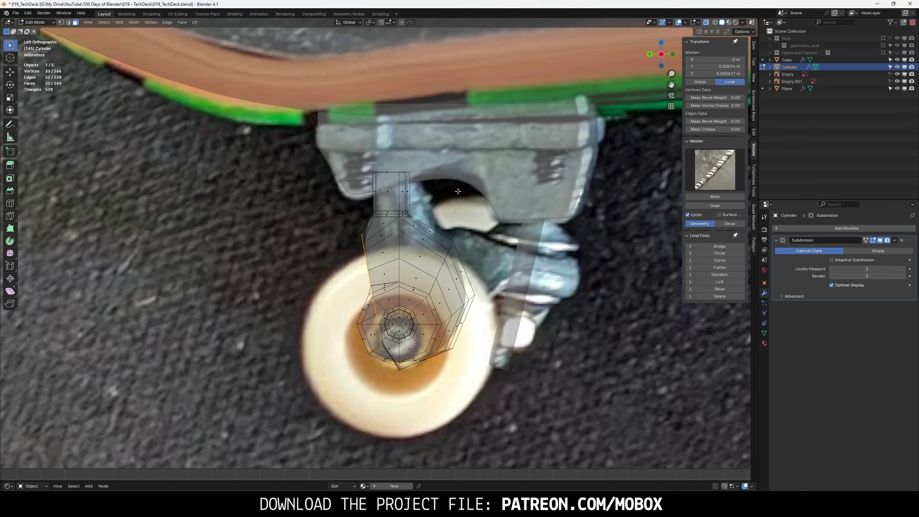
key("g")
left_click(458, 196)
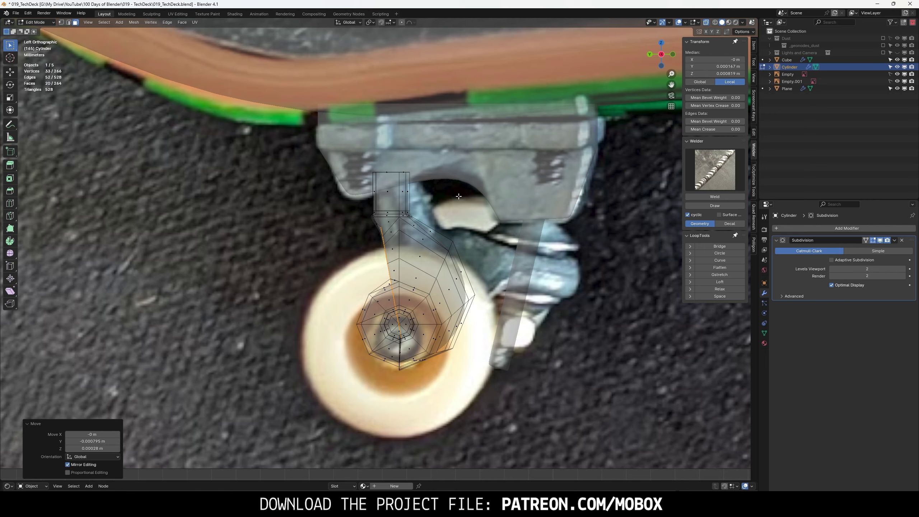
- Move, rotate and enlarge the post's top faces 1.268× to meet the baseplate
left_click_drag(434, 216, 434, 216)
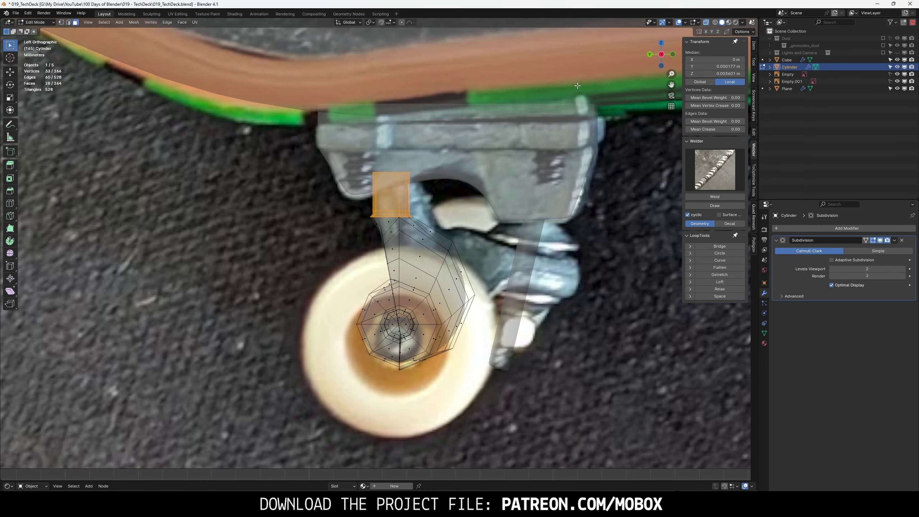
key("g")
left_click(588, 87)
key("r")
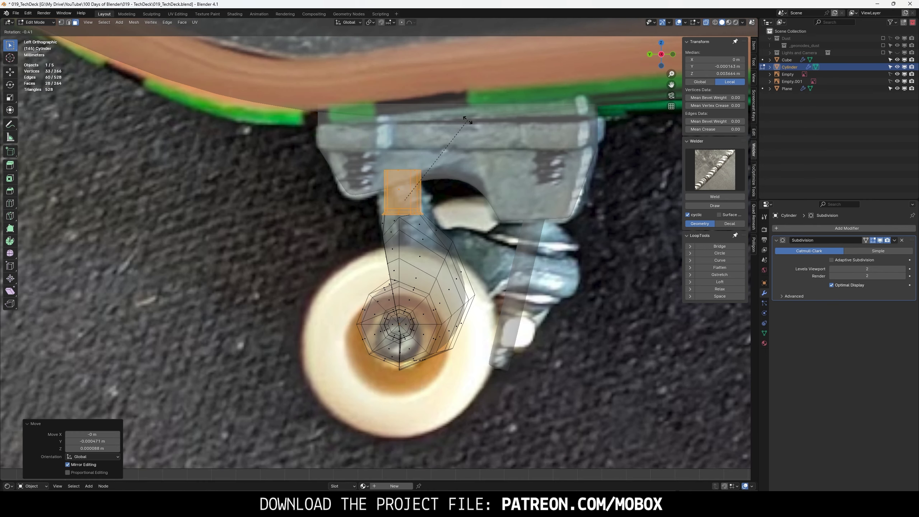
left_click(444, 114)
key("s")
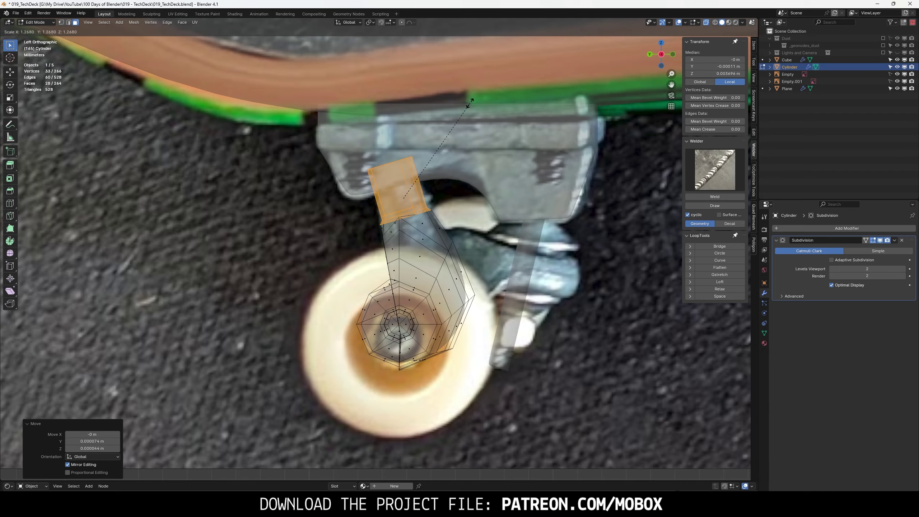
left_click(467, 89)
- Inspect the smooth hanger in Object Mode, then return to Edit Mode and pick a stem edge
key("Tab")
mouse_move(415, 175)
middle_mouse_down()
mouse_move(456, 171)
mouse_move(490, 132)
mouse_move(397, 246)
middle_mouse_up()
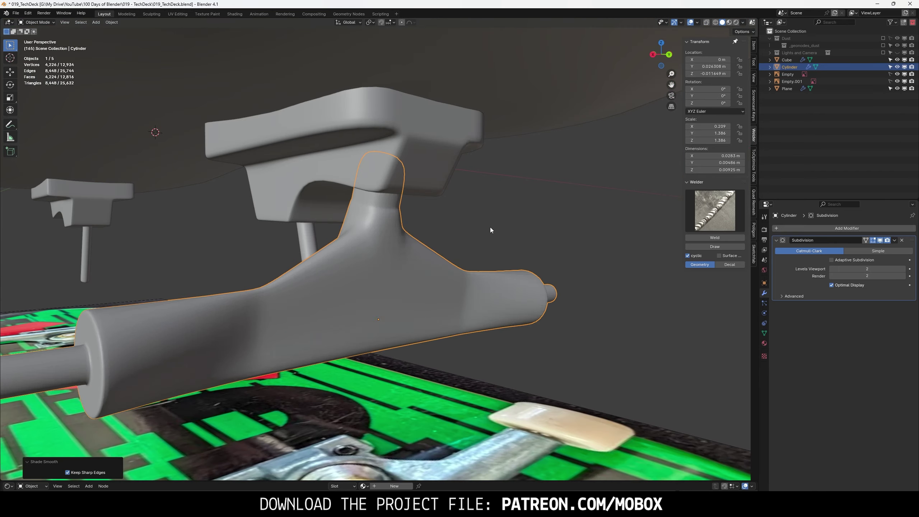
mouse_move(490, 227)
middle_mouse_down()
mouse_move(394, 229)
mouse_move(431, 192)
mouse_move(474, 170)
middle_mouse_up()
key("Tab")
scroll(427, 206, "up", 3)
left_click(431, 192, "alt+shift")
left_click(441, 193)
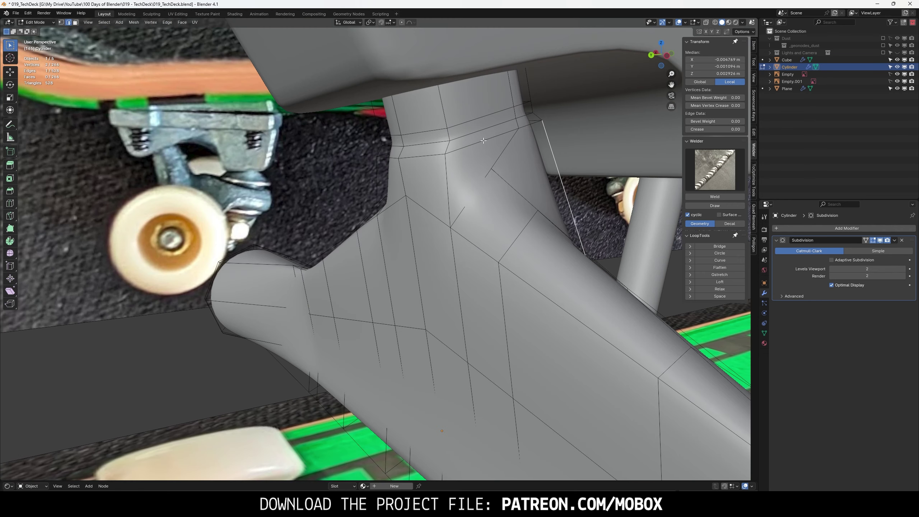
- Edge-slide the stem loop to its limit and turn on X-ray
middle_click_drag(469, 124, 432, 116)
key("g")
key("g")
left_click(433, 115)
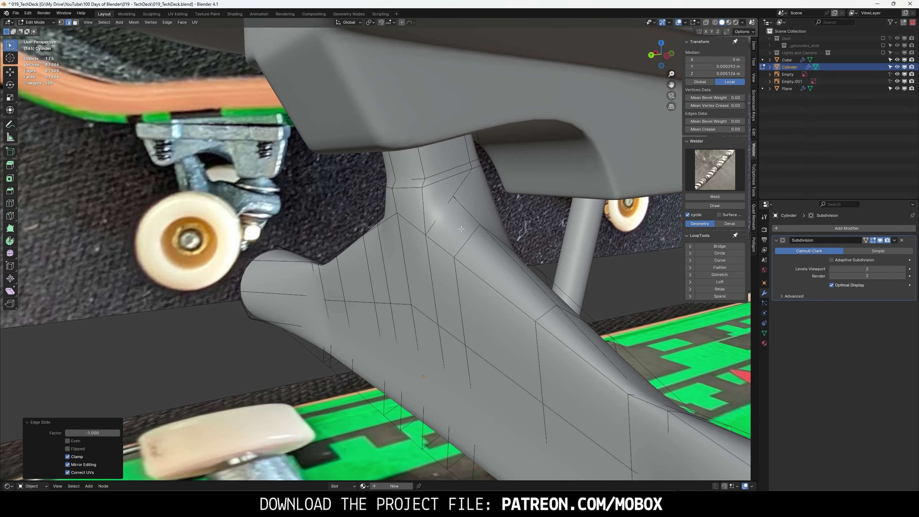
key("g")
key("g")
left_click(433, 115)
left_click(707, 23)
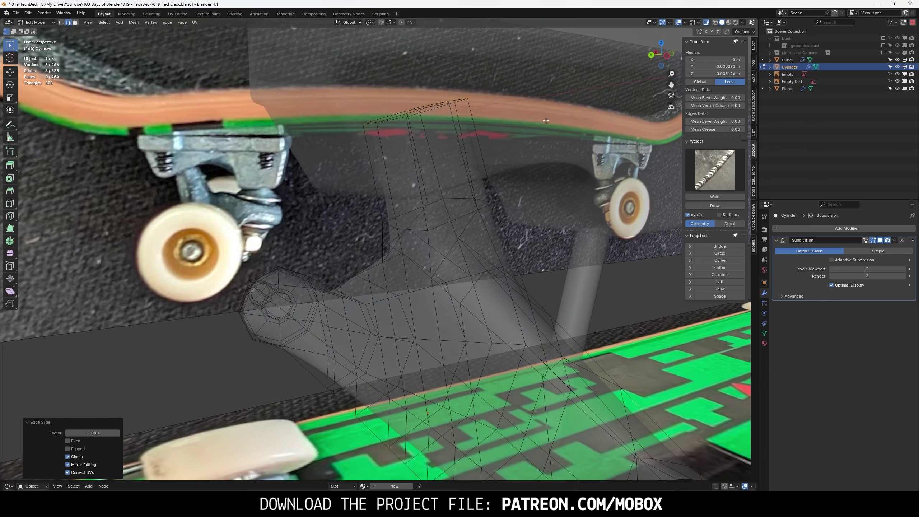
- Select the whole connected hanger and merge its duplicate vertices by distance
mouse_move(470, 120)
middle_mouse_down()
mouse_move(405, 125)
mouse_move(433, 138)
middle_mouse_up()
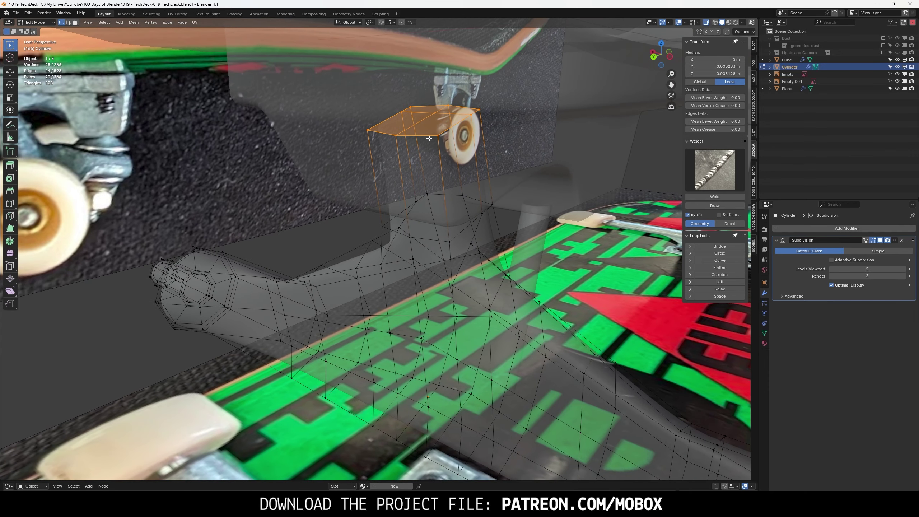
key("ctrl+l")
right_click(434, 137)
left_click(470, 302)
- Delete the leftover stray vertex above the post
middle_click_drag(471, 302, 338, 68)
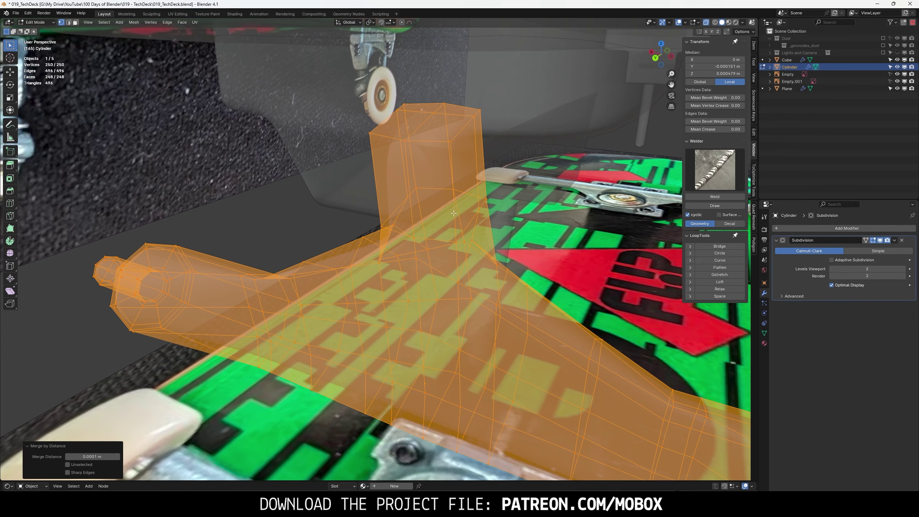
key("3")
left_click(466, 175)
middle_click_drag(466, 175, 472, 129)
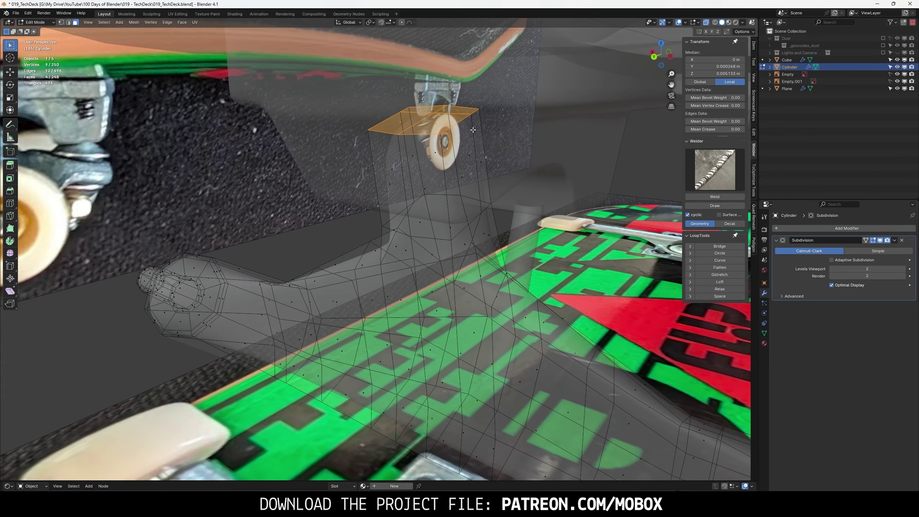
right_click(473, 129)
left_click(458, 146)
- Make the post's top ring of eight vertices a perfect circle with LoopTools Circle
key("1")
left_click_drag(513, 143, 291, 85)
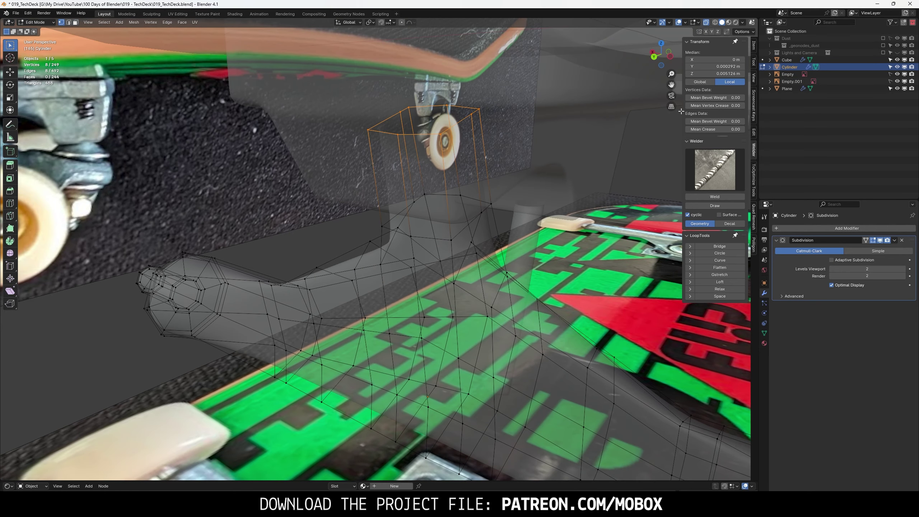
left_click(720, 260)
middle_click_drag(532, 231, 530, 177)
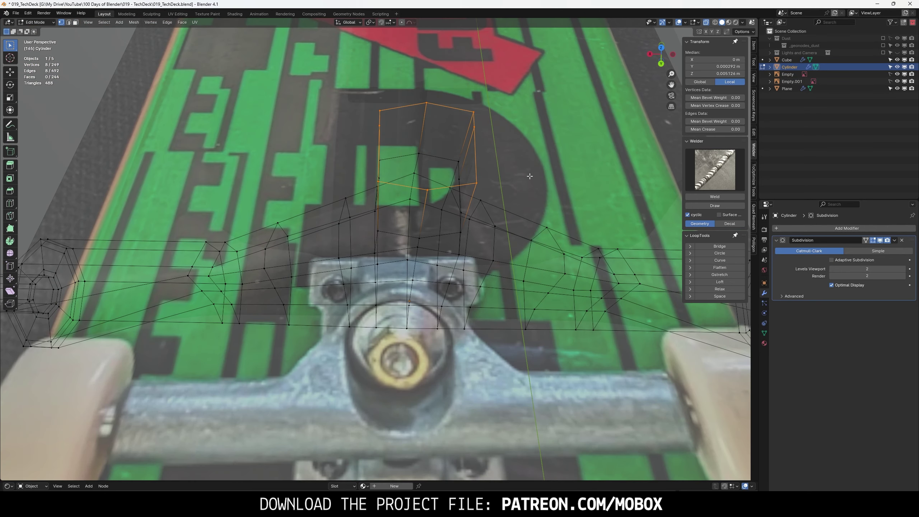
left_click(661, 48)
left_click(720, 253)
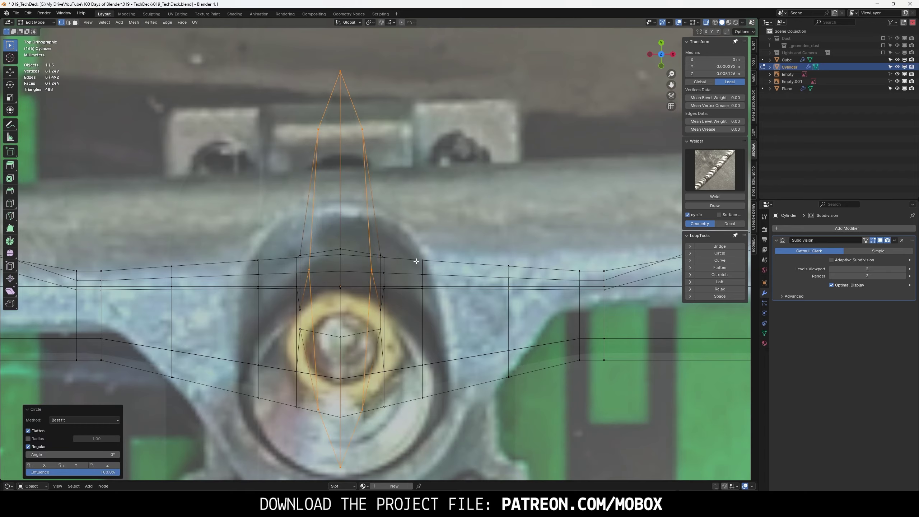
middle_click_drag(542, 217, 535, 145)
- Scale the ring 1.114 on Y, tilt it to -42.7°, and resize it evenly
key("s")
key("y")
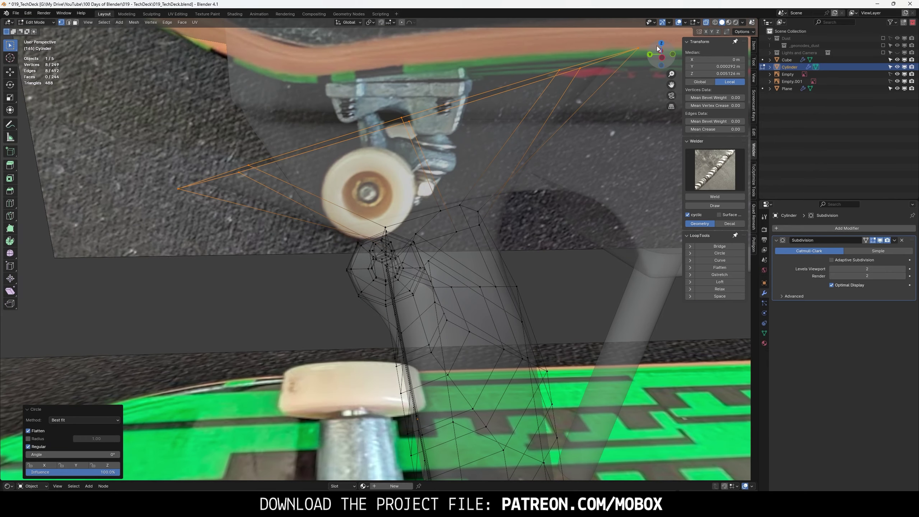
key("KP_7")
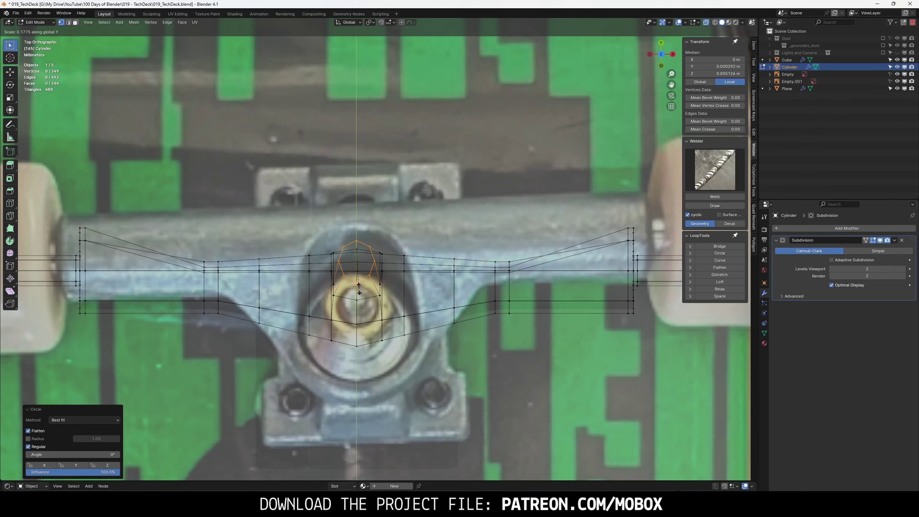
left_click(361, 284)
key("s")
key("y")
left_click(419, 225)
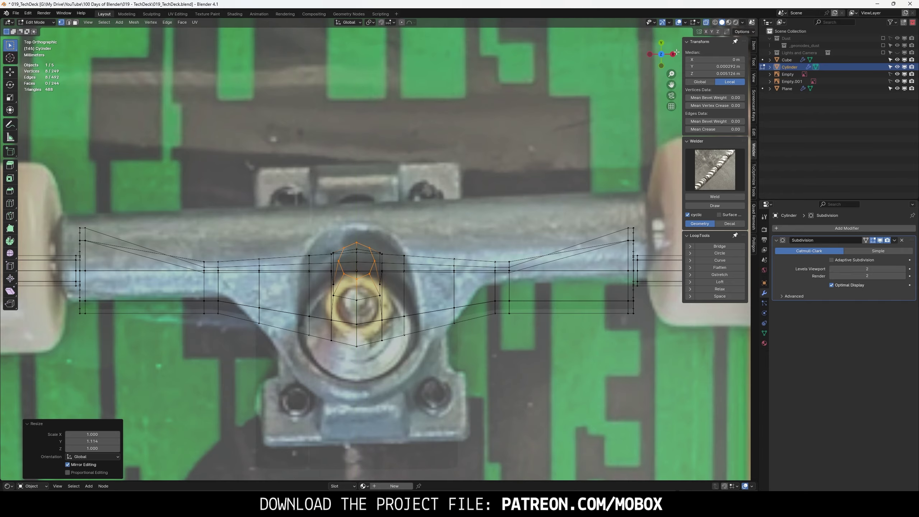
key("KP_3")
key("r")
left_click(466, 85)
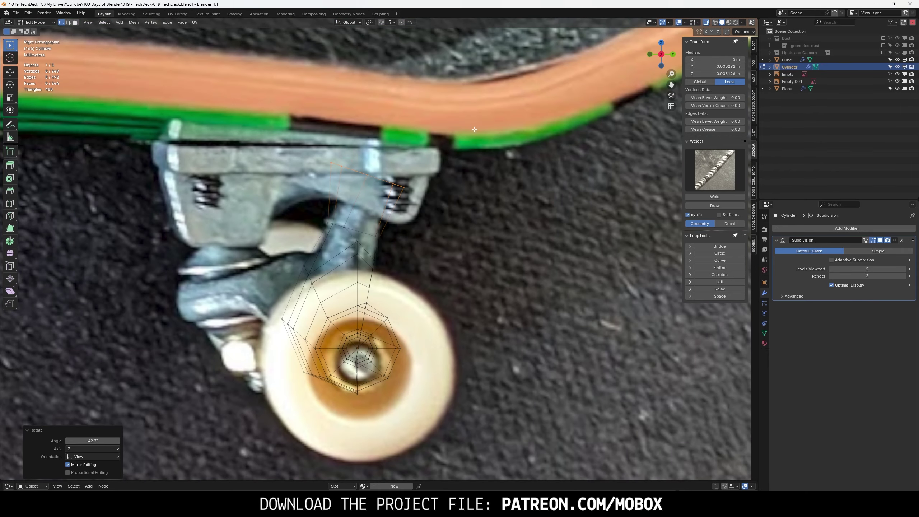
key("s")
left_click(480, 139)
- Re-round the ring, squash it to 0.442 height, and shrink it to 0.273
mouse_move(479, 138)
middle_mouse_down()
mouse_move(415, 236)
mouse_move(506, 203)
middle_mouse_up()
left_click(719, 253)
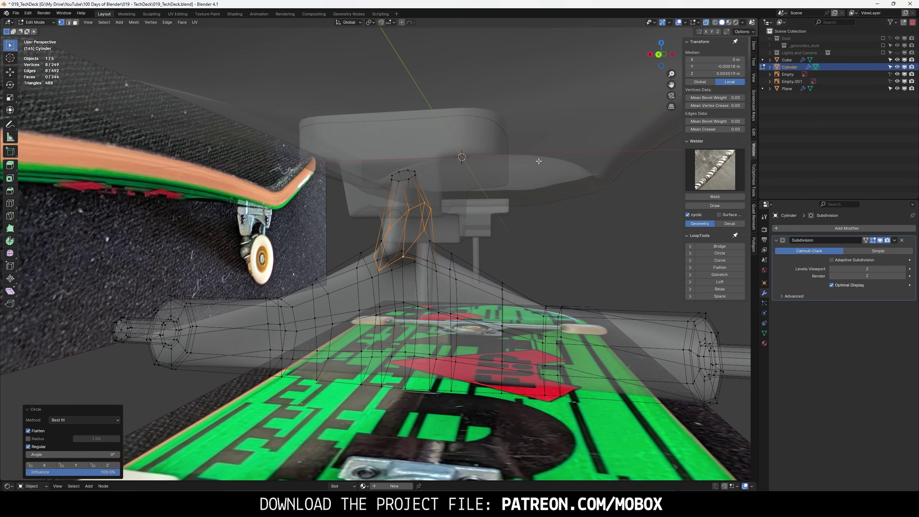
left_click(658, 55)
left_click(719, 253)
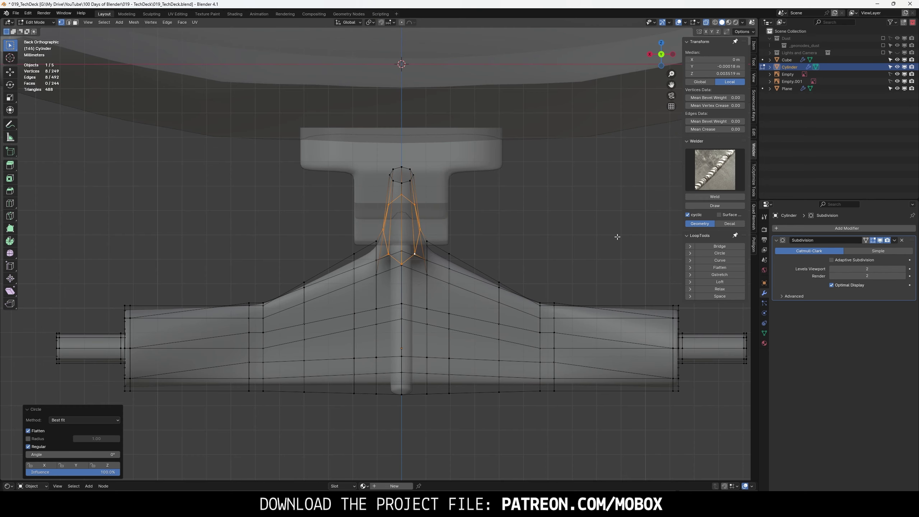
key("s")
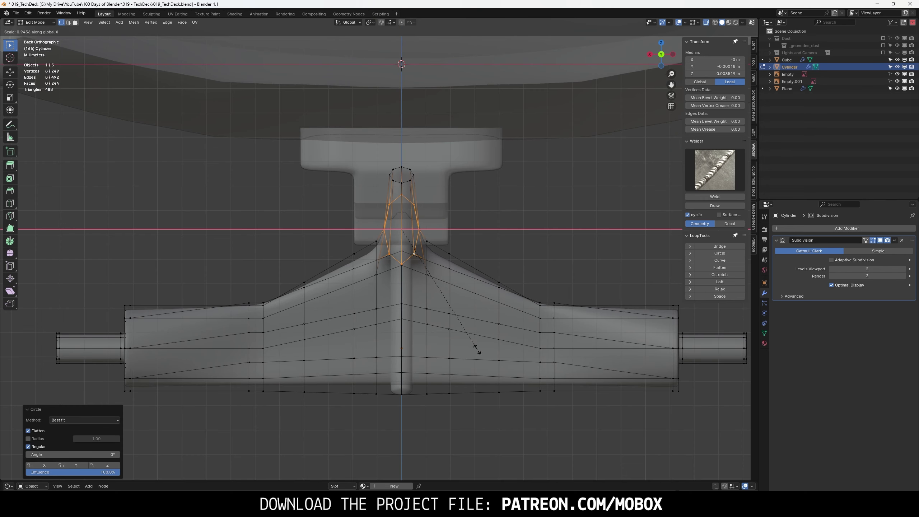
key("x")
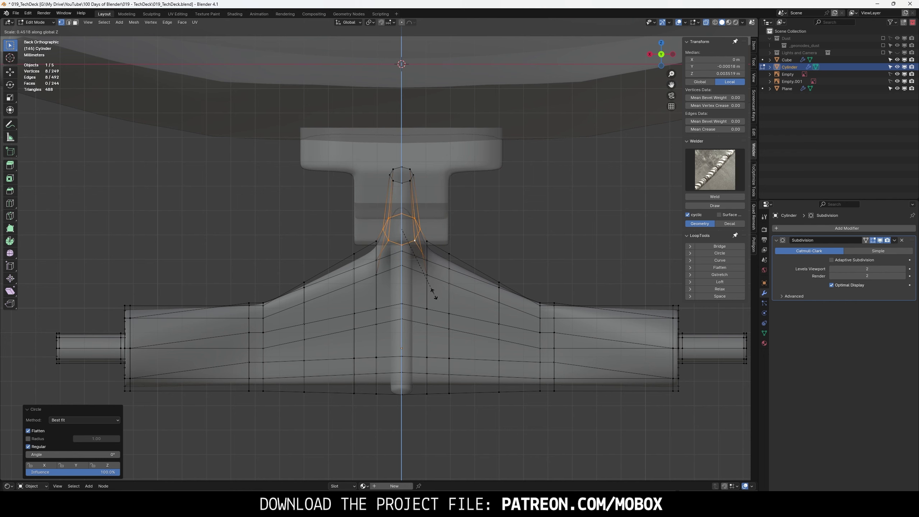
left_click(433, 294)
left_click(674, 55)
key("s")
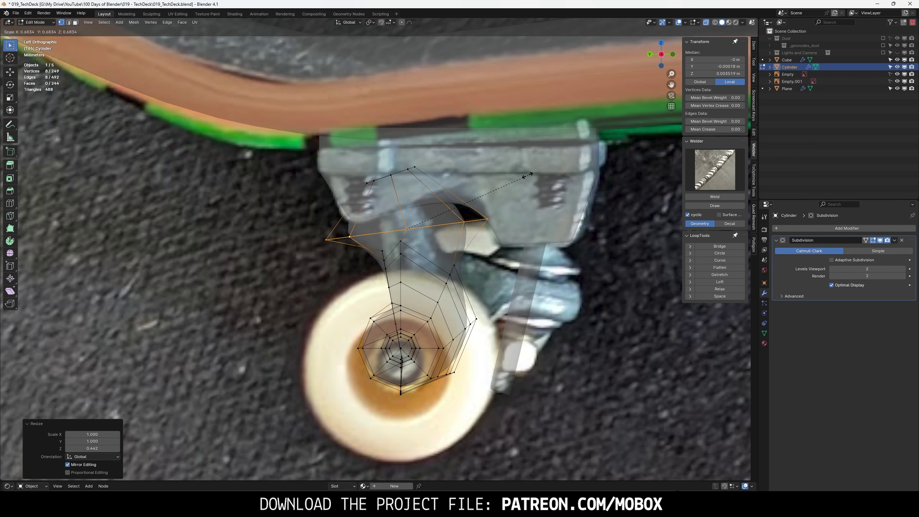
left_click(433, 182)
- Widen the ring along X, first to 1.545 then to 1.996
left_click(649, 54)
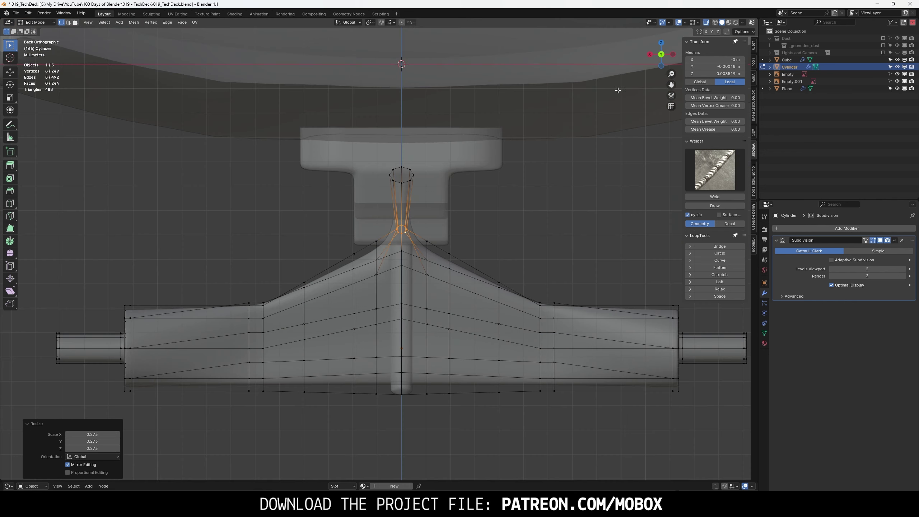
key("s")
key("x")
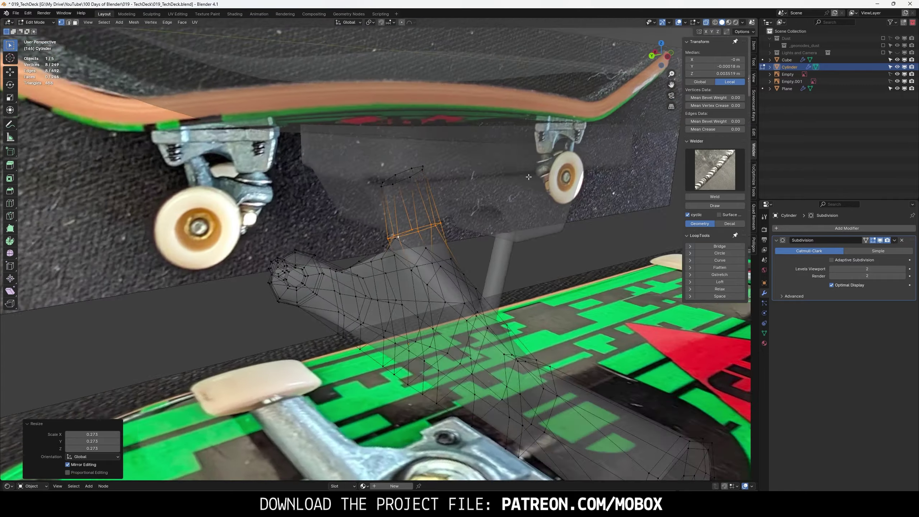
key("Escape")
key("s")
key("x")
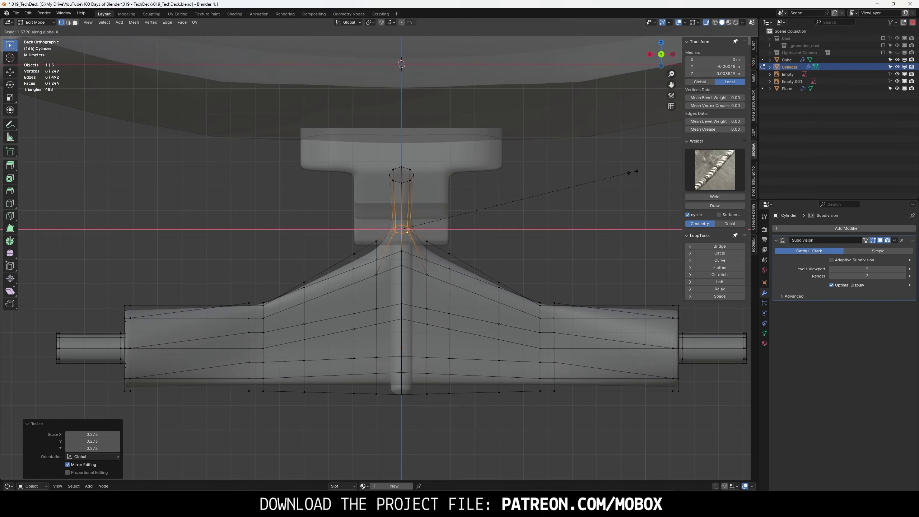
left_click(300, 197)
mouse_move(301, 198)
middle_mouse_down()
mouse_move(469, 241)
mouse_move(488, 217)
mouse_move(562, 182)
mouse_move(458, 217)
mouse_move(435, 242)
middle_mouse_up()
key("s")
key("x")
left_click(525, 203)
- Spread the post-base vertices to 1.362 along X, then exit to Object Mode and deselect
left_click(449, 228)
left_click(660, 56)
key("s")
key("x")
left_click(580, 188)
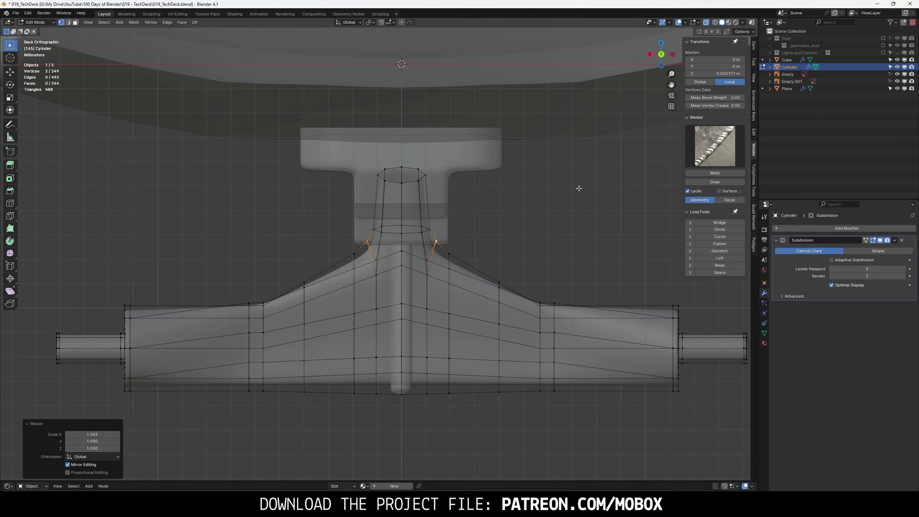
mouse_move(580, 188)
middle_mouse_down()
mouse_move(507, 215)
mouse_move(516, 233)
mouse_move(440, 212)
middle_mouse_up()
key("Tab")
key("alt+a")
- Preview the truck in rendered shading and orbit to compare it with the reference photo
key("z")
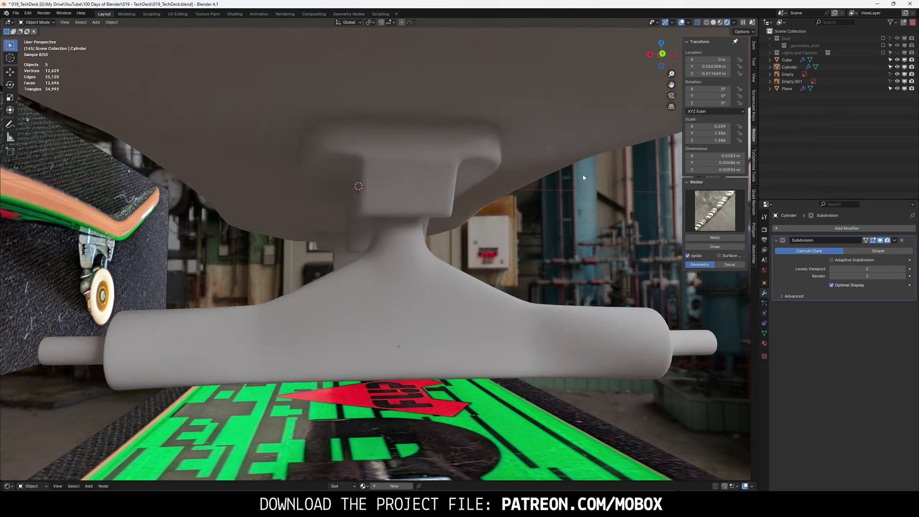
mouse_move(583, 174)
middle_mouse_down()
mouse_move(575, 242)
mouse_move(500, 292)
mouse_move(437, 293)
middle_mouse_up()
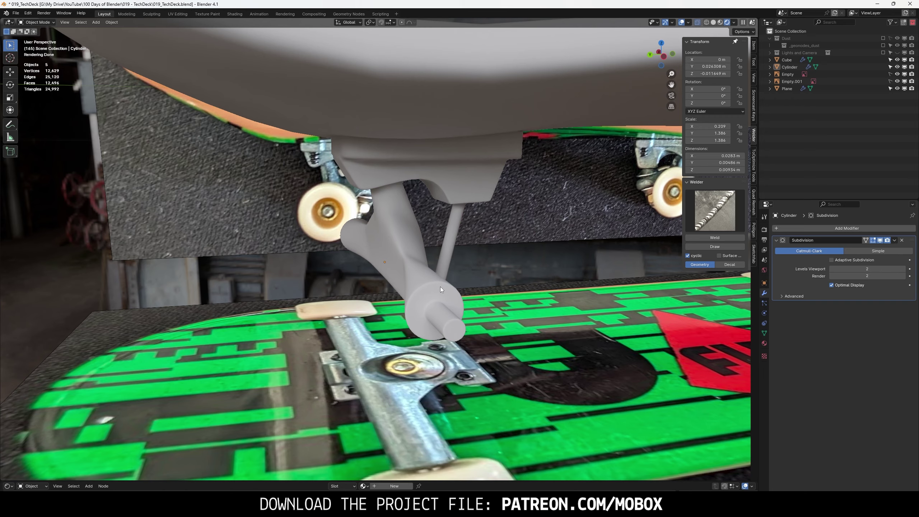
mouse_move(432, 283)
middle_mouse_down()
mouse_move(449, 251)
mouse_move(430, 273)
mouse_move(407, 274)
middle_mouse_up()
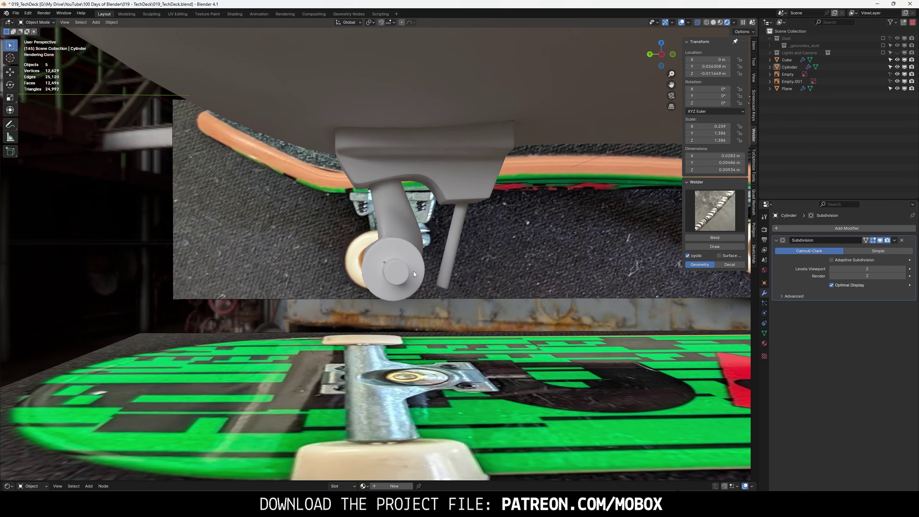
middle_click_drag(414, 272, 457, 267)
- Select one axle end of the hanger and scale it down to about 0.65
key("Tab")
left_click(664, 67)
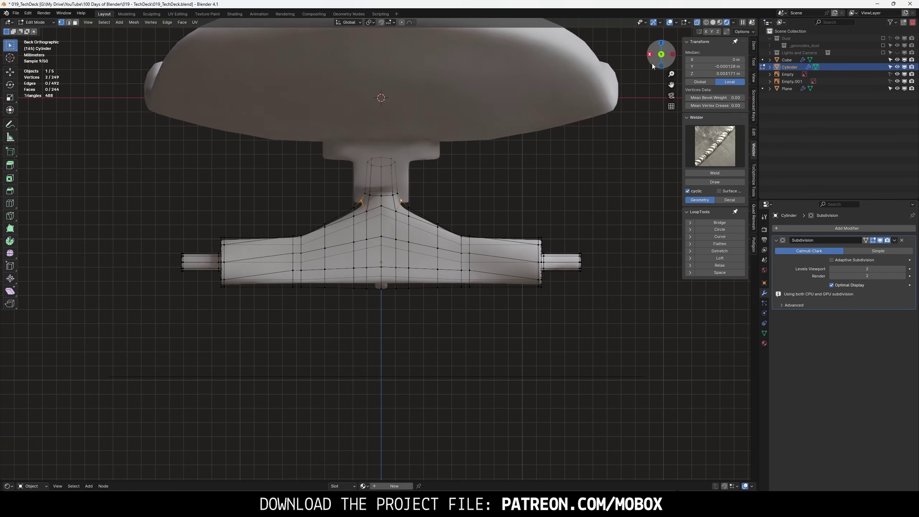
key("l")
middle_click_drag(632, 320, 581, 166)
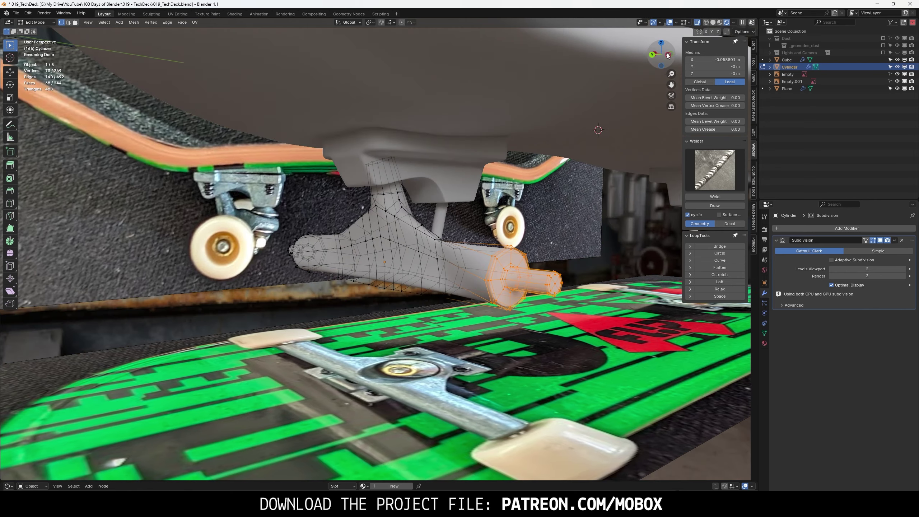
key("ctrl+KP_3")
key("s")
left_click(527, 177)
middle_click_drag(527, 176, 316, 249)
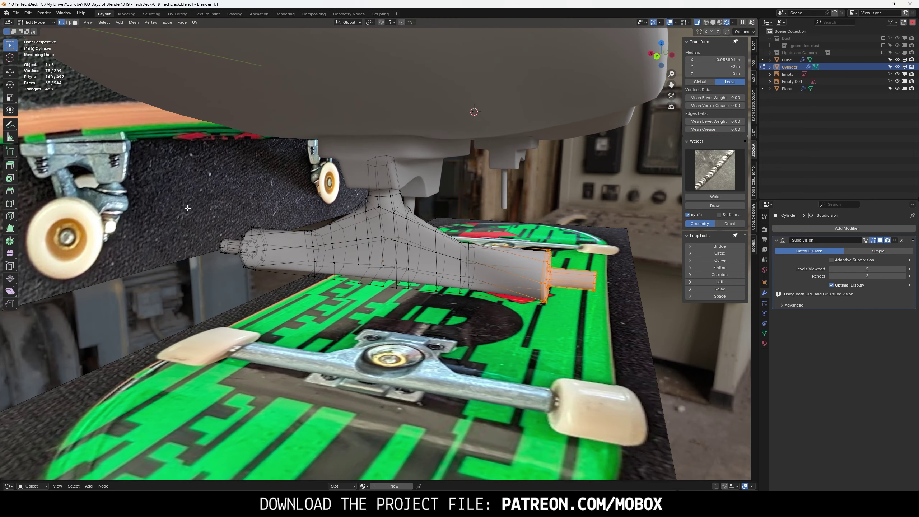
- Select the axle's other end, shrink it and reposition it
key("l")
left_click(672, 56)
key("s")
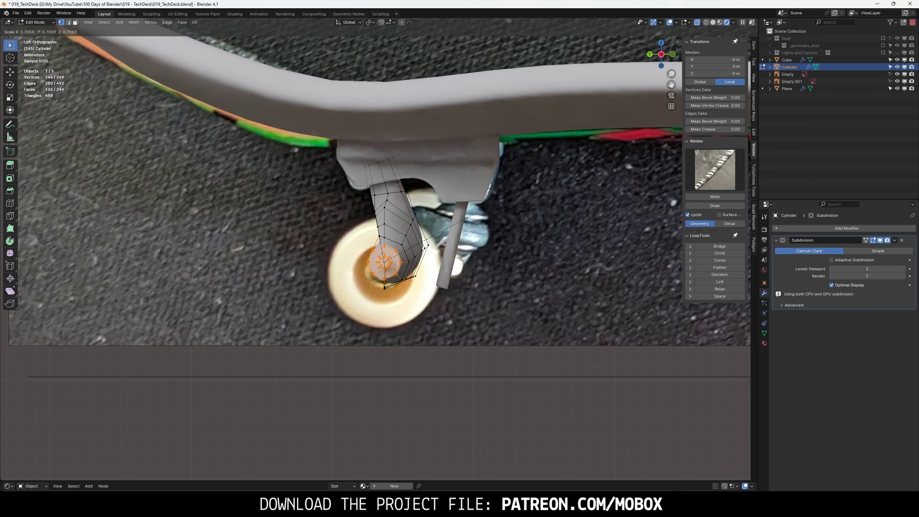
left_click(528, 185)
key("g")
mouse_move(465, 192)
middle_mouse_down()
mouse_move(490, 226)
mouse_move(466, 261)
mouse_move(446, 256)
mouse_move(468, 258)
mouse_move(456, 254)
middle_mouse_up()
- Switch to Back Ortho view and box-select the left half of the hanger
scroll(464, 262, "up", 2)
key("ctrl+KP_1")
left_click_drag(122, 80, 381, 362)
- Delete the selected left-half vertices and return to Object Mode
key("x")
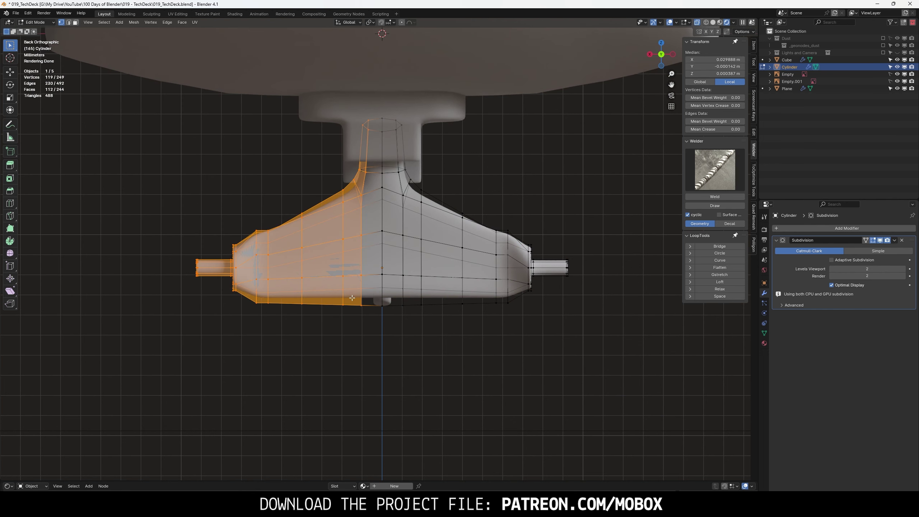
key("x")
left_click(348, 282)
key("Tab")
- Add a Mirror modifier and move it above the Subdivision modifier
type("mirror")
key("Return")
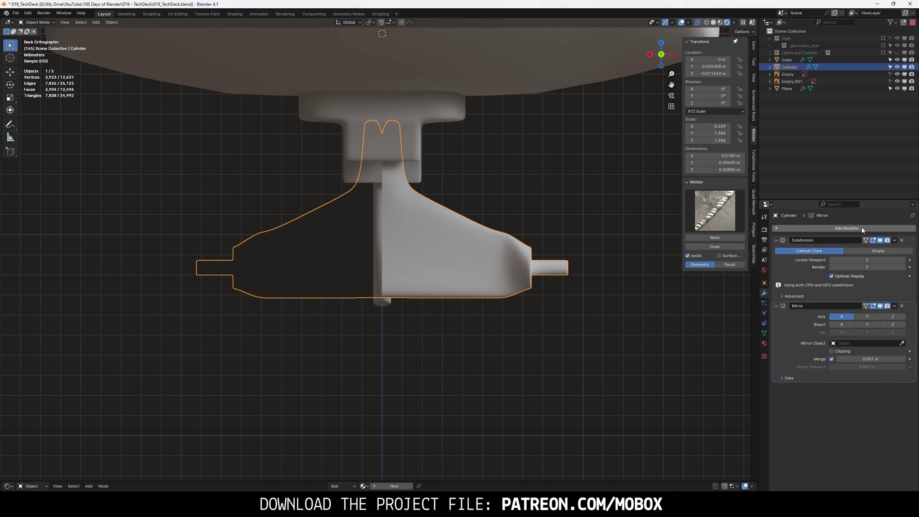
left_click_drag(910, 241, 910, 326)
mouse_move(566, 335)
middle_mouse_down()
mouse_move(520, 330)
mouse_move(556, 71)
mouse_move(470, 217)
middle_mouse_up()
- Move an edge near the axle end along the Y axis
key("Tab")
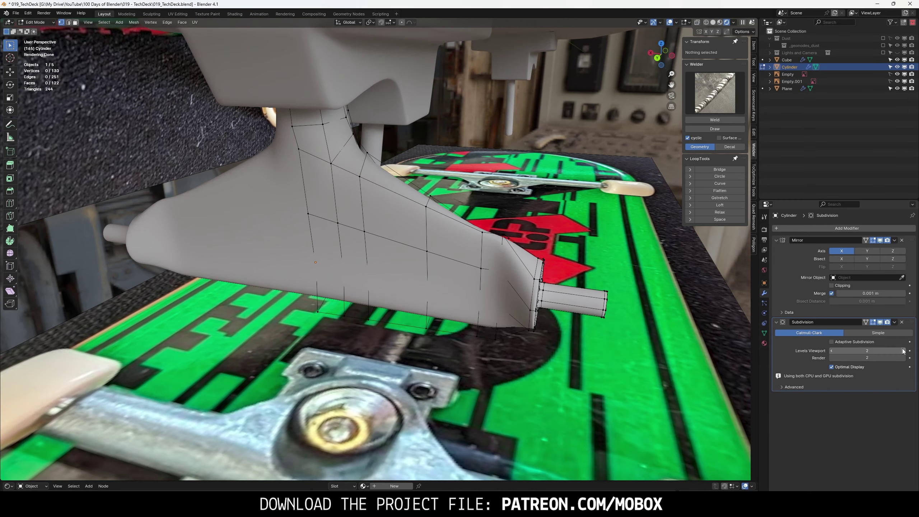
left_click(445, 314)
key("g")
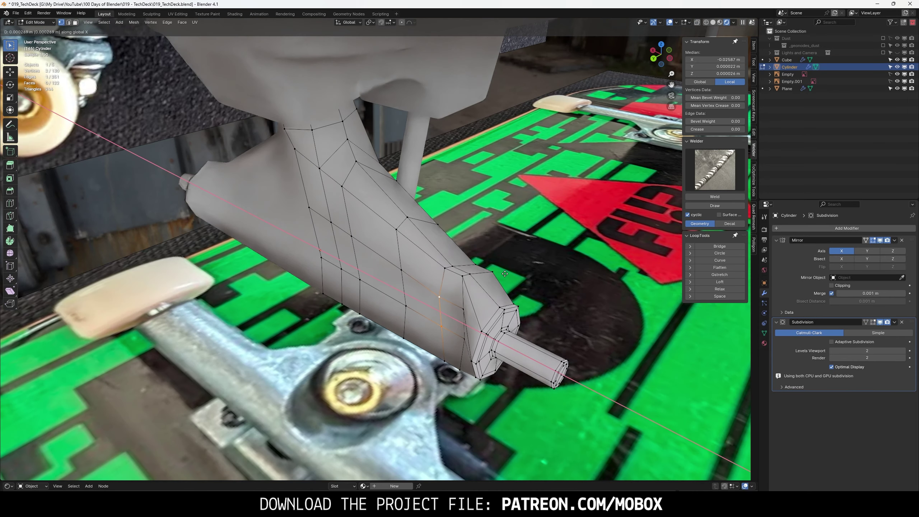
key("Escape")
key("g")
key("y")
left_click(444, 288)
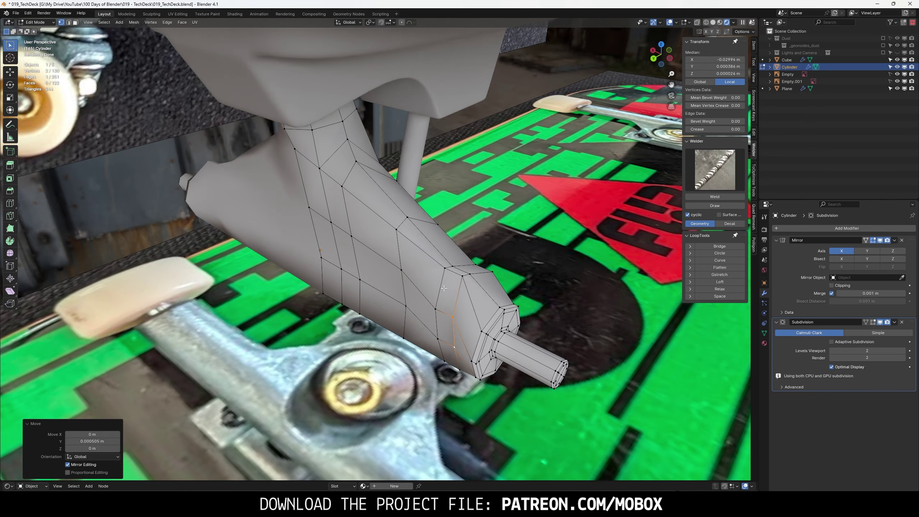
- Move a single hanger vertex along Z and preview the smoothed result
left_click(452, 317)
mouse_move(453, 316)
middle_mouse_down()
mouse_move(502, 287)
mouse_move(505, 255)
mouse_move(553, 281)
mouse_move(586, 264)
mouse_move(583, 253)
mouse_move(494, 300)
mouse_move(662, 47)
middle_mouse_up()
key("g")
left_click(505, 254)
key("g")
key("Tab")
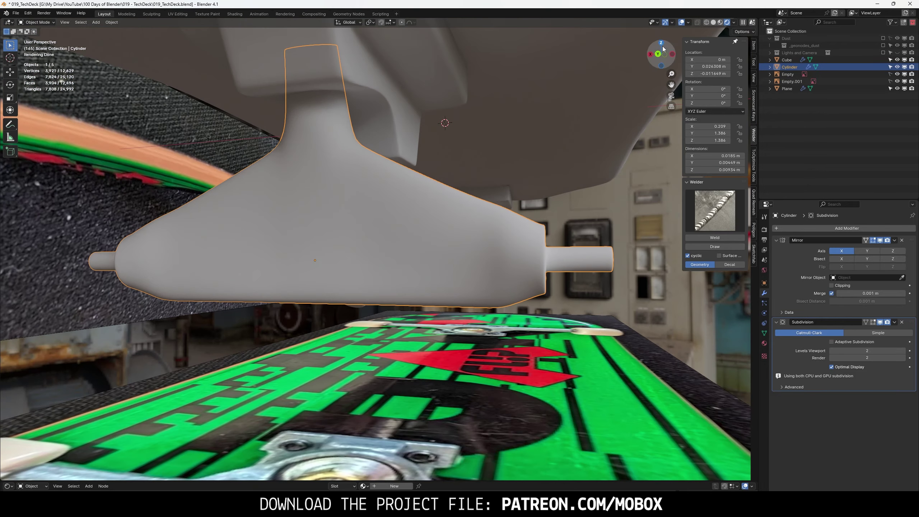
- Lower the hanger's bottom row of edges along Z from the back view
left_click(658, 54)
key("Tab")
left_click_drag(307, 340, 518, 300)
key("g")
key("z")
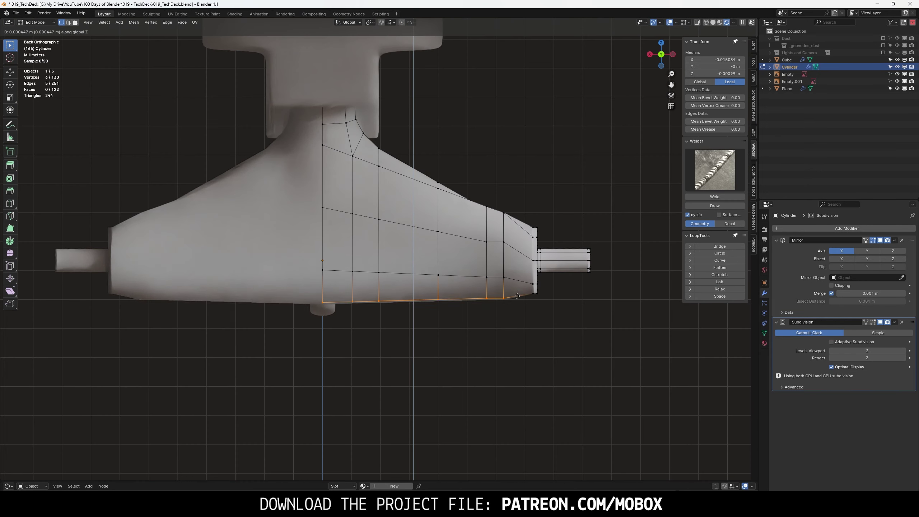
left_click(521, 291)
mouse_move(521, 290)
middle_mouse_down()
mouse_move(503, 300)
mouse_move(501, 245)
middle_mouse_up()
key("Tab")
key("Tab")
- Rotate and resize the axle-end loop to round it around the axle
left_click(673, 54)
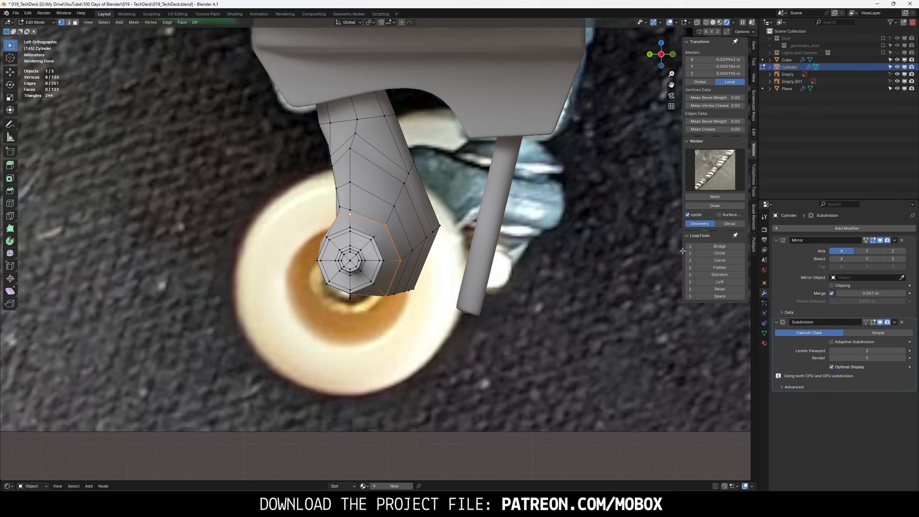
key("r")
left_click(711, 256)
scroll(416, 197, "up", 2)
key("s")
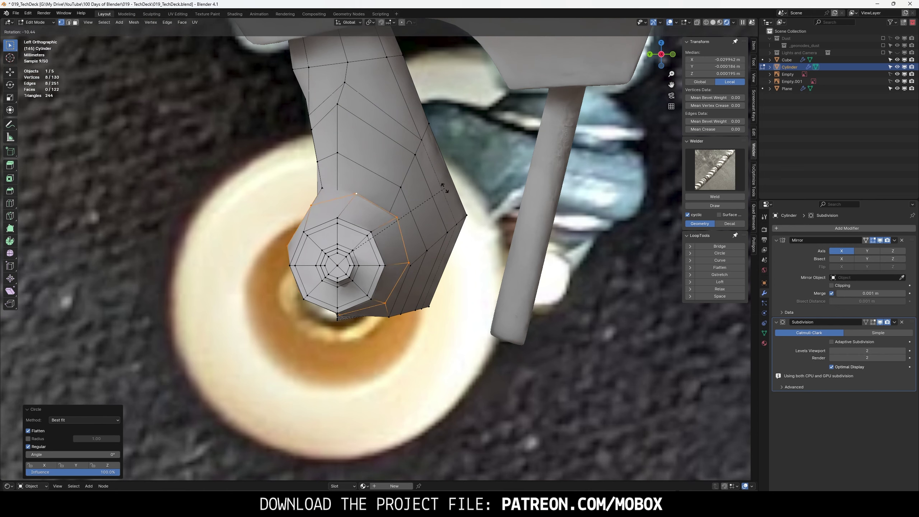
left_click(417, 198)
key("Tab")
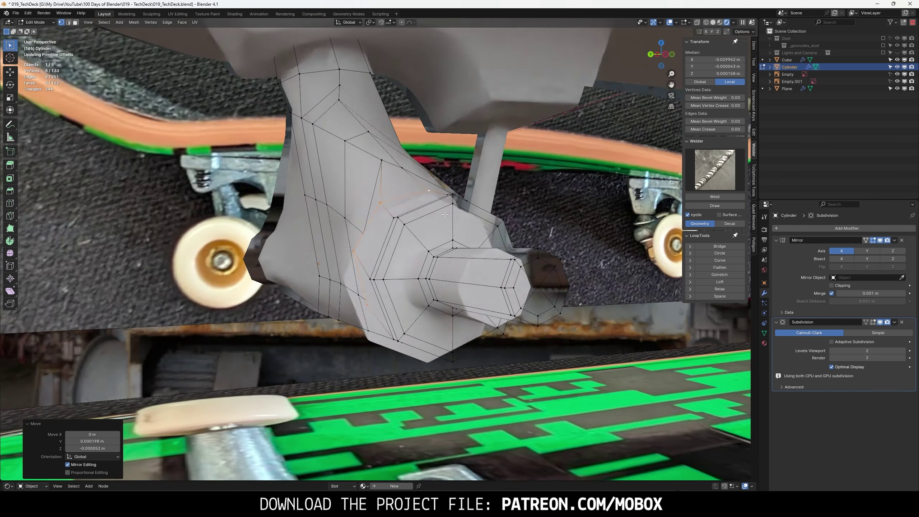
mouse_move(416, 197)
middle_mouse_down()
mouse_move(455, 222)
mouse_move(548, 250)
middle_mouse_up()
key("Tab")
- Tilt the axle-end loop by about -15.4° in the left side view
left_click(670, 54)
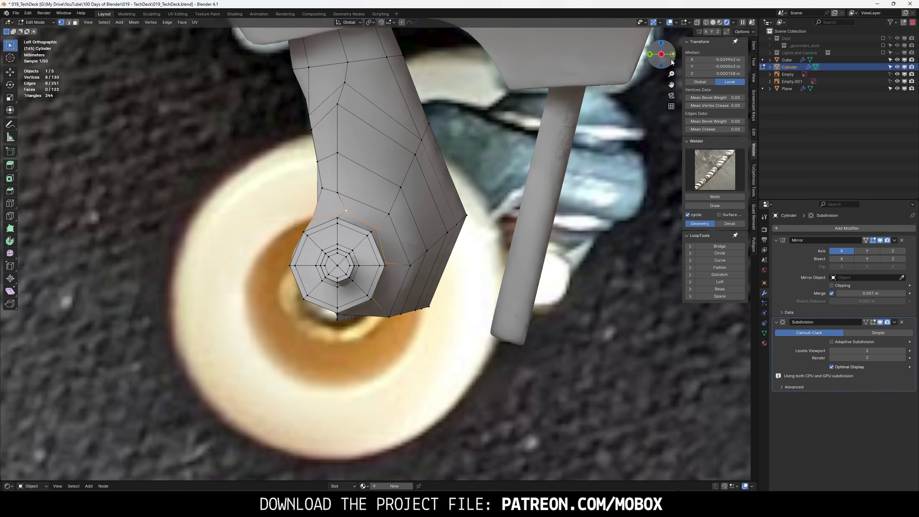
key("g")
key("r")
left_click(553, 109)
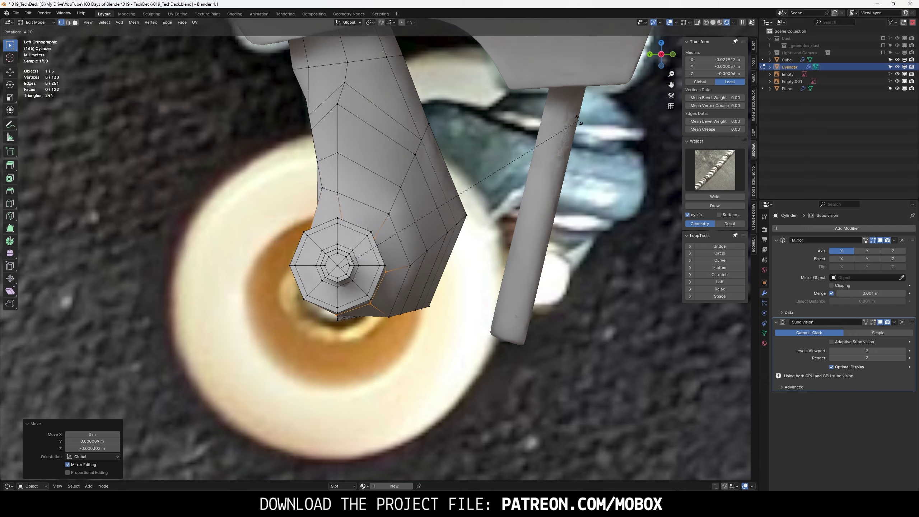
middle_click_drag(553, 109, 567, 151)
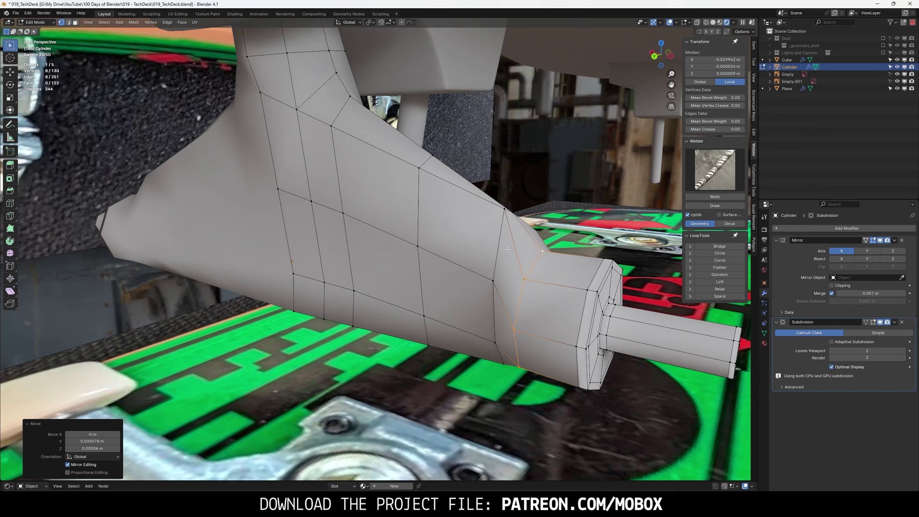
key("ctrl+z")
left_click(670, 56)
key("r")
left_click(434, 203)
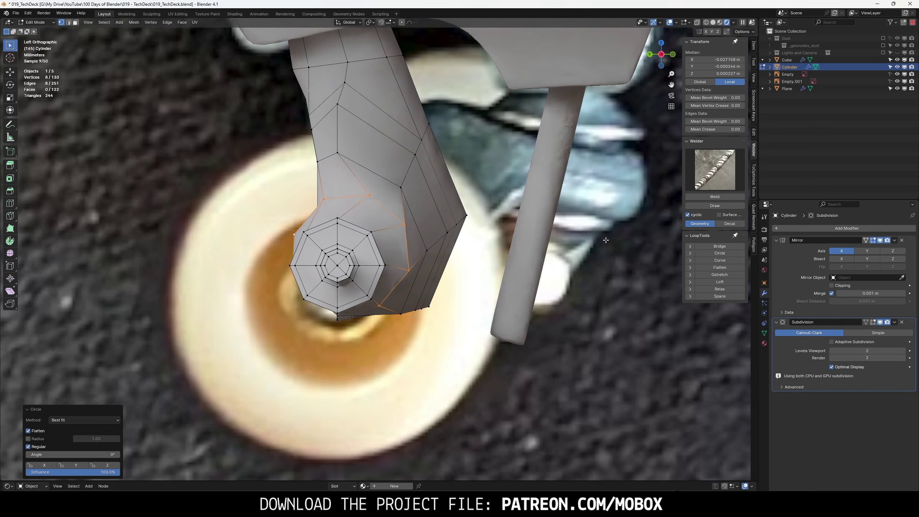
mouse_move(434, 203)
middle_mouse_down()
mouse_move(449, 188)
mouse_move(470, 207)
middle_mouse_up()
- Slide an edge loop along the hanger, then merge the mesh's vertices by distance
right_click(471, 206)
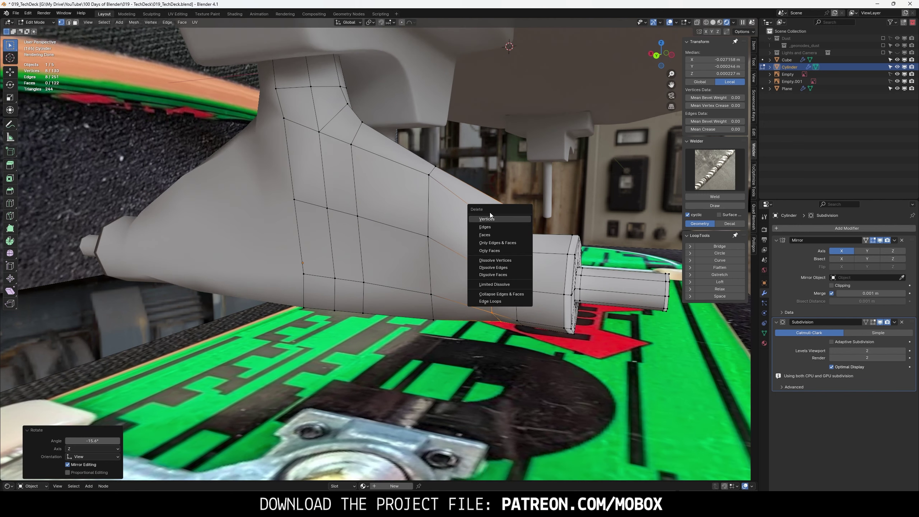
key("Escape")
right_click(515, 231)
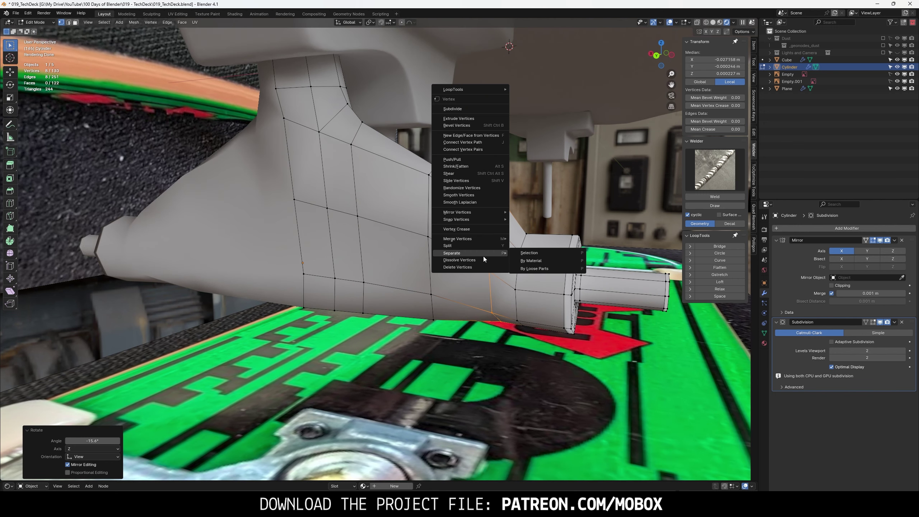
left_click(483, 255)
key("ctrl+z")
key("ctrl+l")
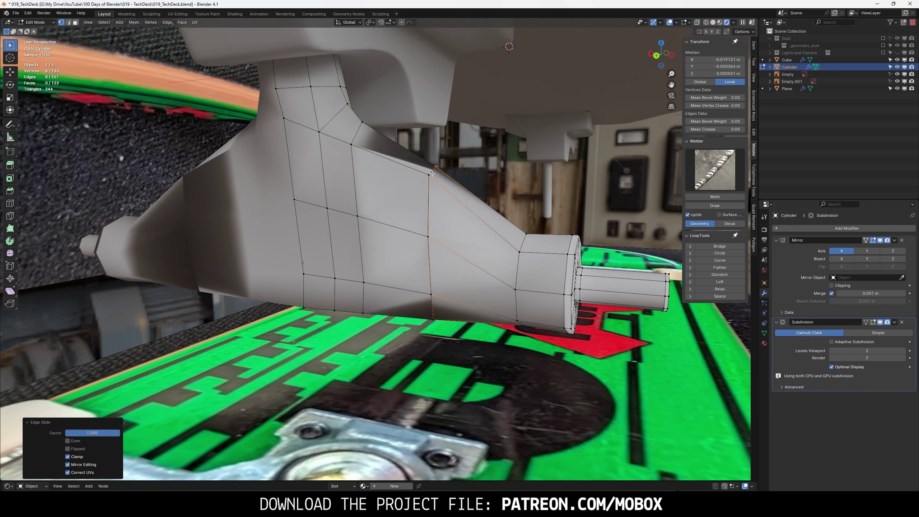
right_click(436, 163)
left_click(467, 207)
key("Tab")
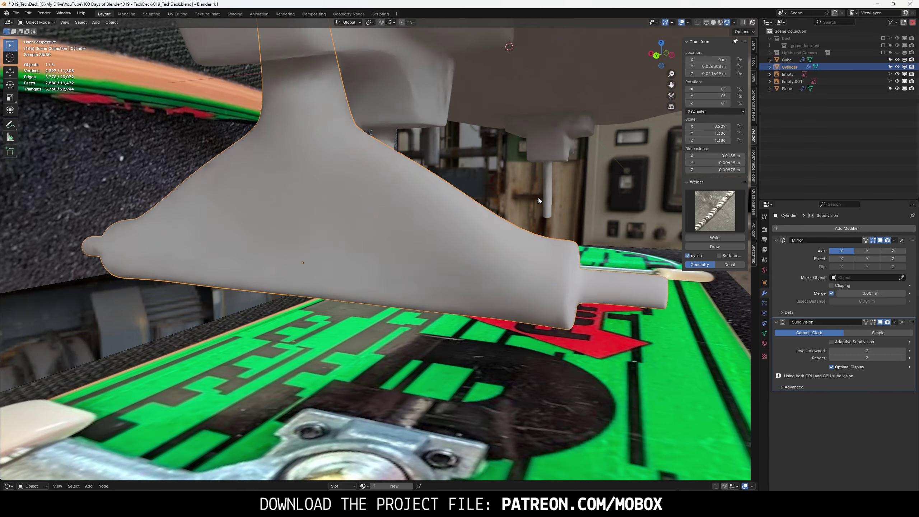
mouse_move(539, 197)
middle_mouse_down()
mouse_move(464, 206)
mouse_move(553, 217)
mouse_move(452, 203)
middle_mouse_up()
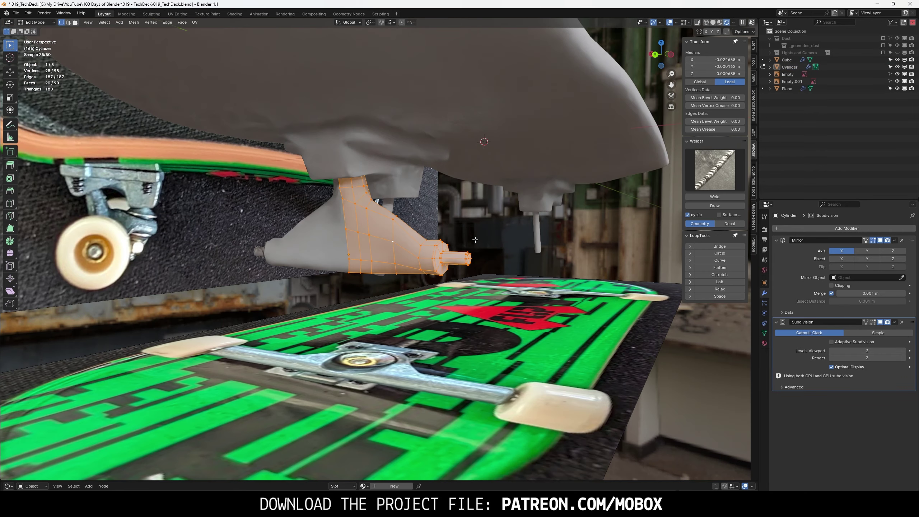
scroll(452, 203, "up", 3)
key("Tab")
- Slide a hanger-side edge loop fully into place and merge vertices by distance again
left_click(375, 250, "alt")
key("g")
key("g")
left_click(383, 205)
key("ctrl+l")
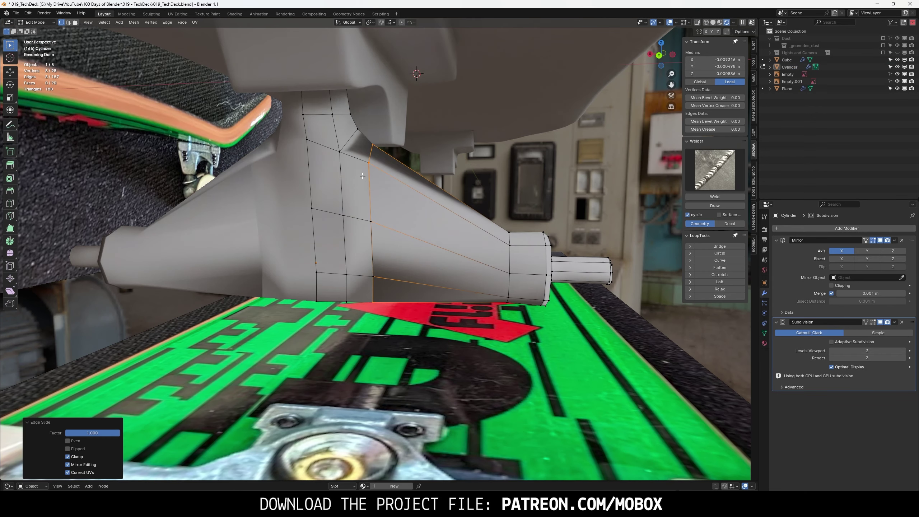
right_click(366, 173)
left_click(403, 215)
key("Tab")
mouse_move(547, 199)
middle_mouse_down()
mouse_move(435, 206)
mouse_move(521, 191)
mouse_move(470, 208)
middle_mouse_up()
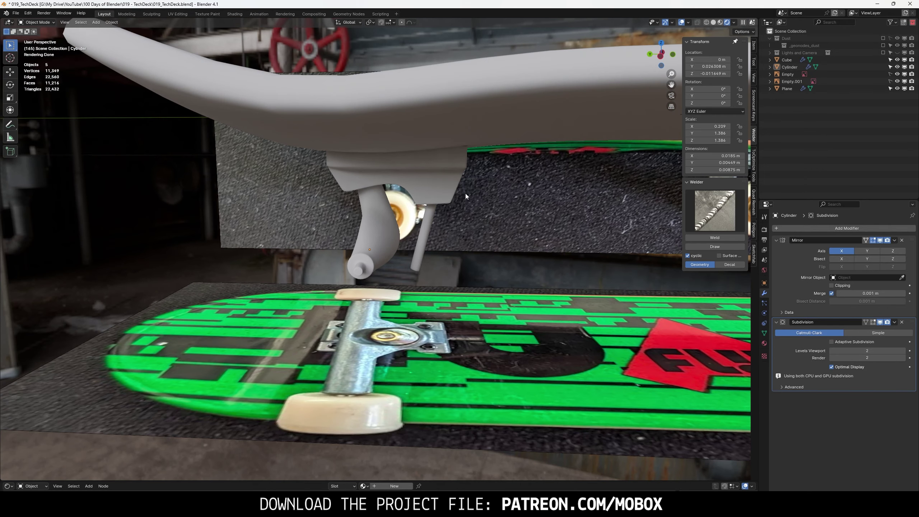
- Select two adjacent faces on the hanger's side and extrude them outward
key("Tab")
middle_click_drag(436, 222, 453, 216)
left_click(432, 223)
left_click(438, 251, "shift")
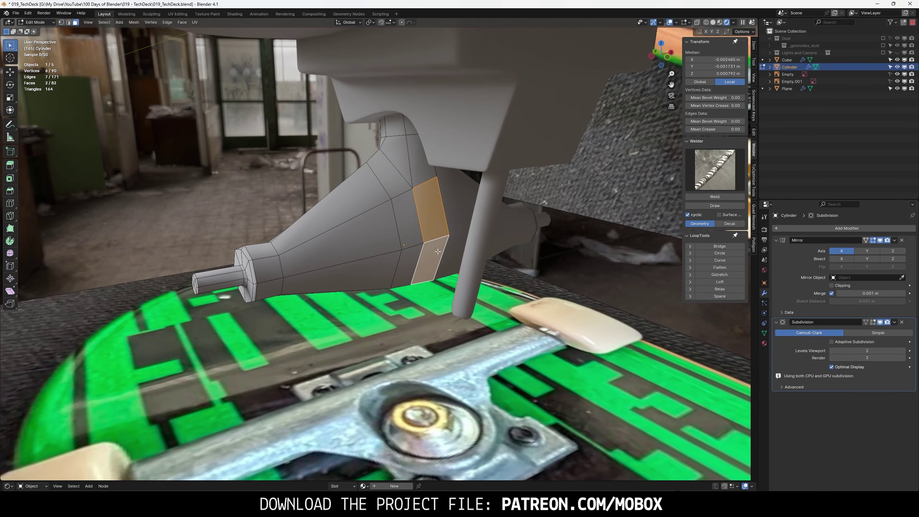
left_click(661, 57)
left_click(672, 54)
key("e")
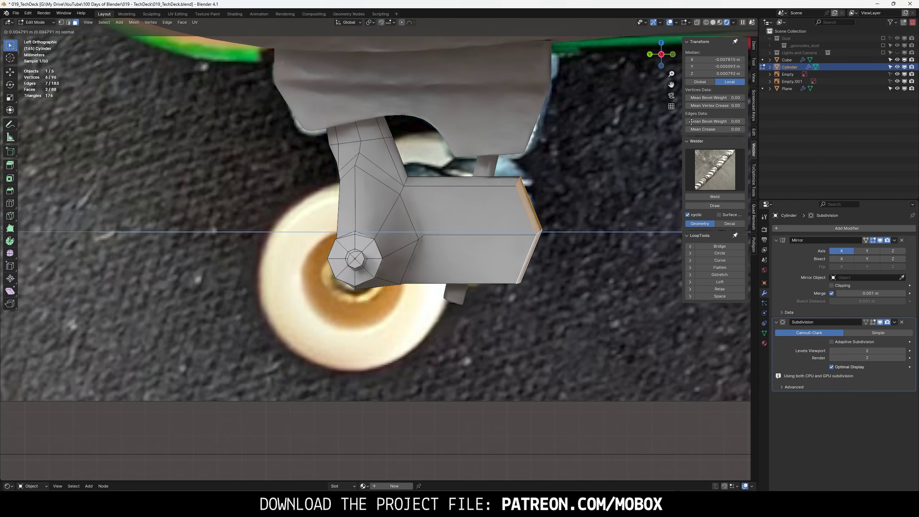
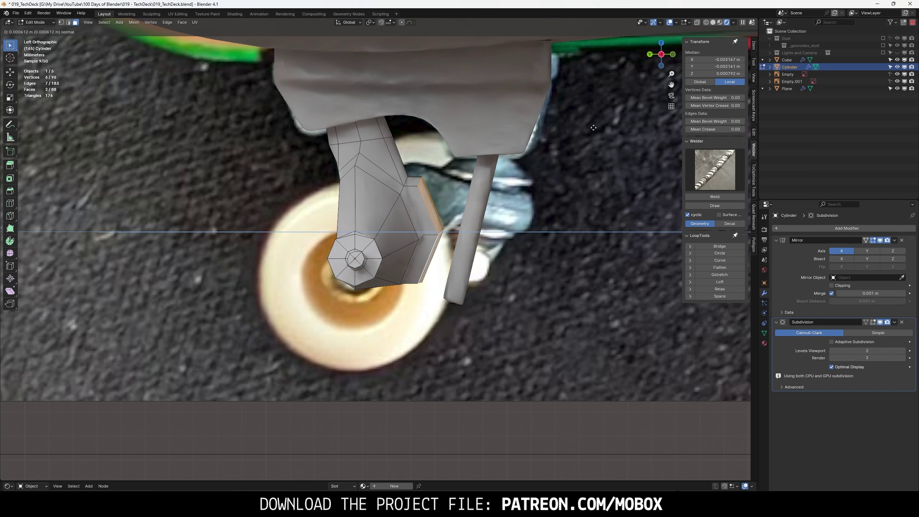
- Undo the stray extrusion, then extrude the hanger's side face into a stub moved up and right
key("Escape")
key("ctrl+z")
middle_click_drag(436, 202, 430, 203)
left_click(430, 202)
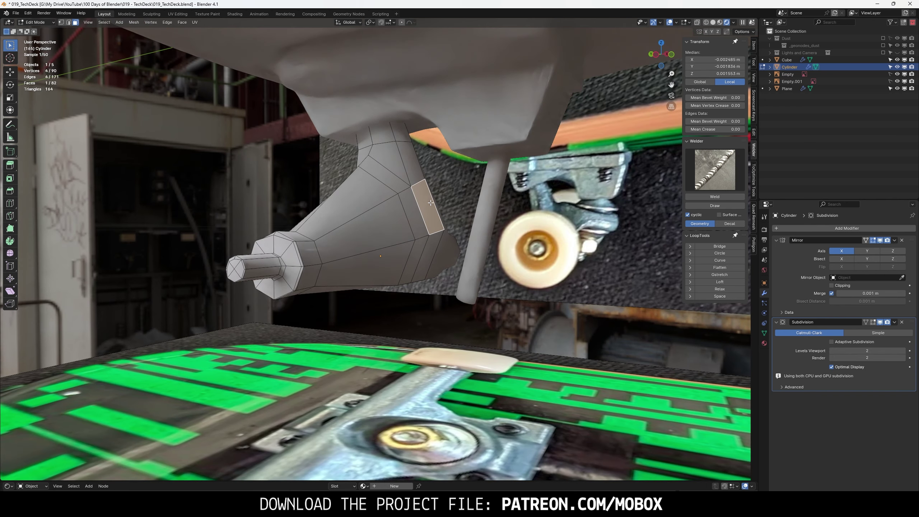
left_click(659, 59)
key("e")
left_click(440, 165)
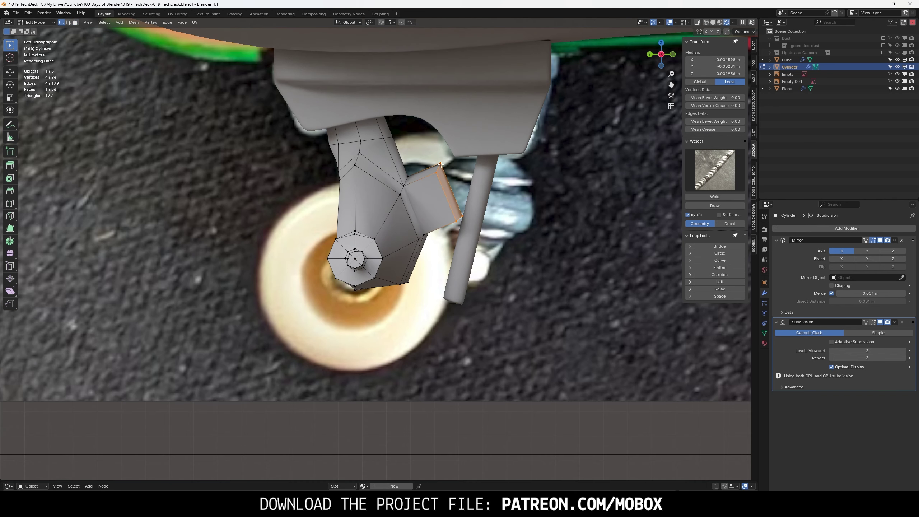
key("g")
left_click(401, 176)
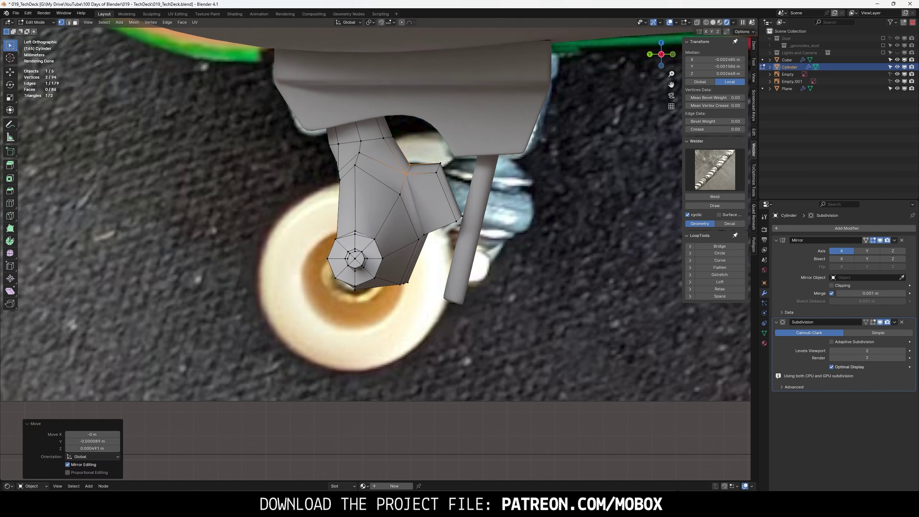
- Flatten the extruded side face to zero along Y and rotate it to angle it
left_click(466, 187)
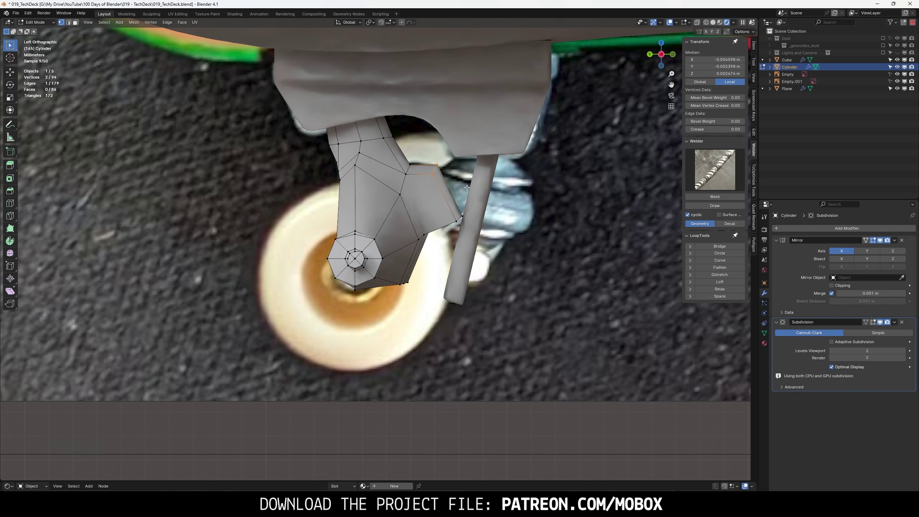
left_click(452, 210, "shift")
key("s")
key("y")
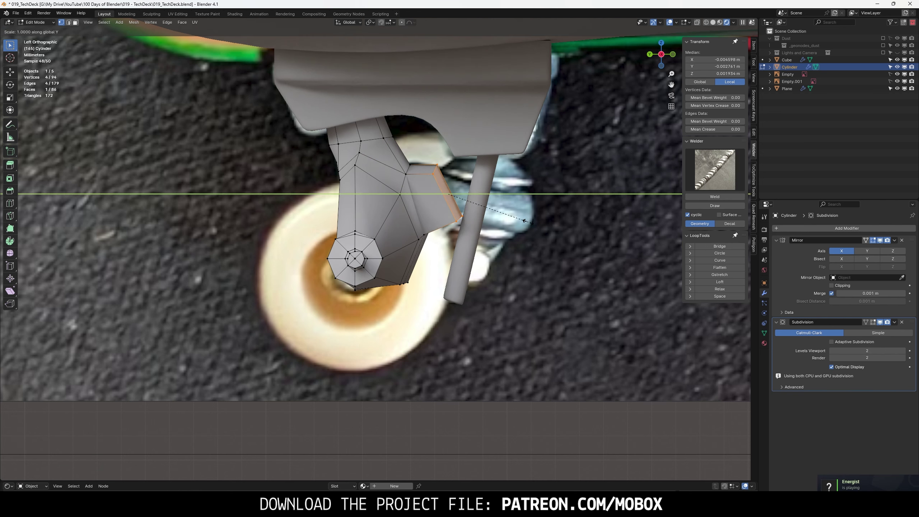
key("0")
key("Return")
key("r")
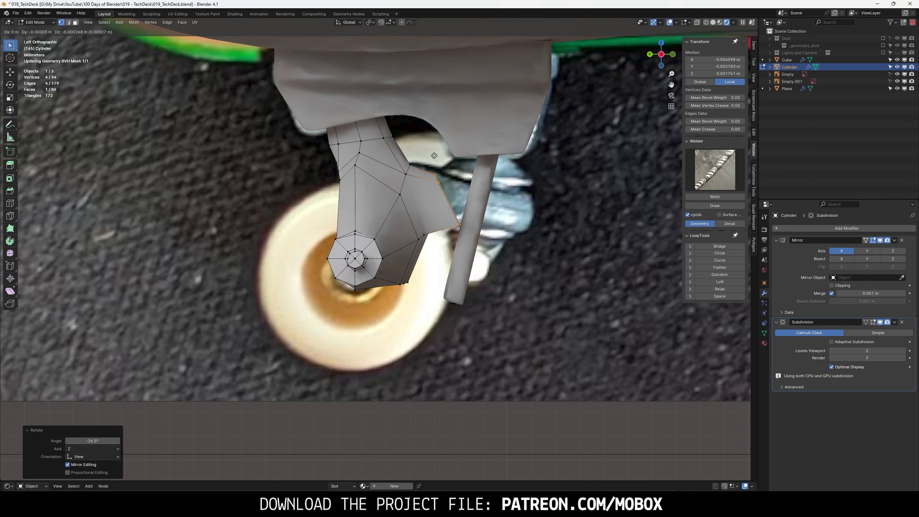
left_click(436, 153)
- Flatten a selected stub edge to zero along Z
left_click(453, 203)
key("s")
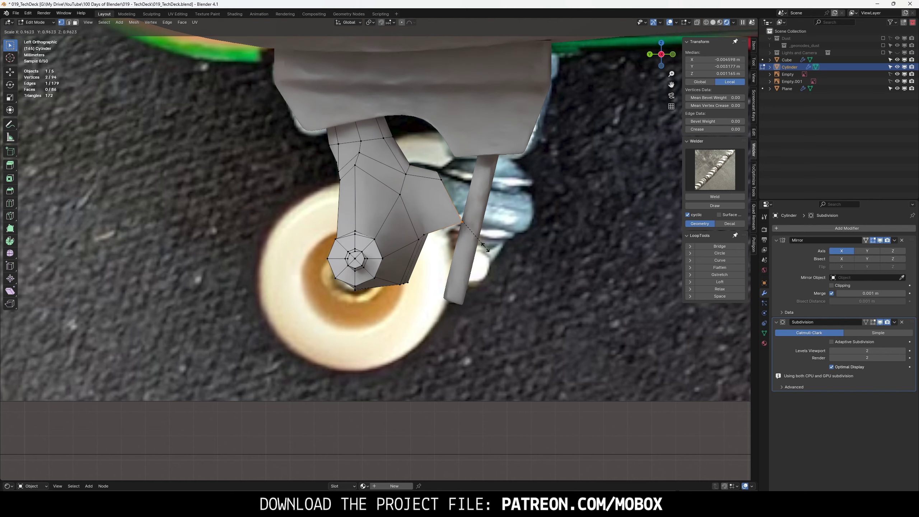
type("0")
key("Return")
key("s")
key("z")
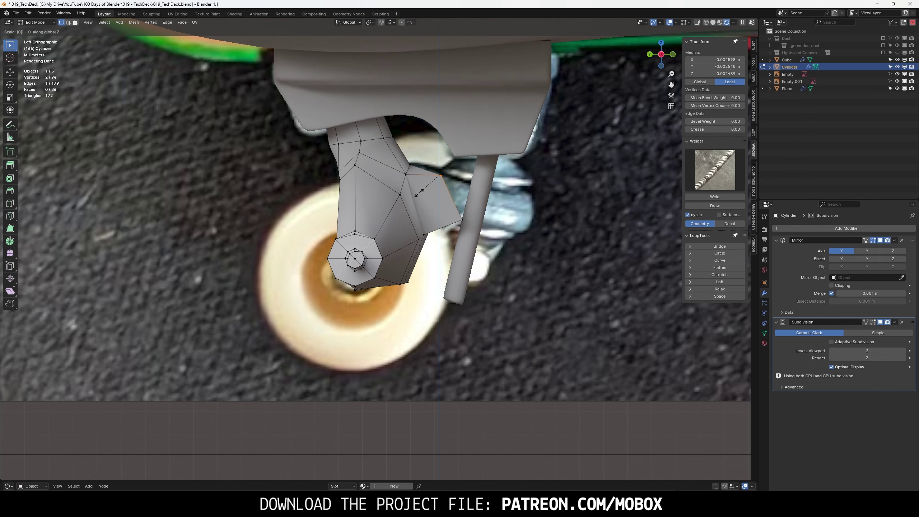
key("Return")
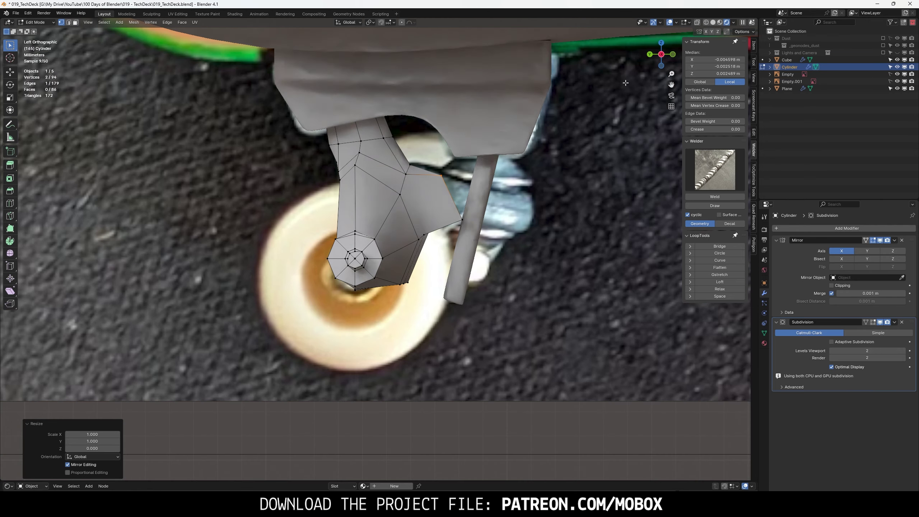
- Flatten two stub-end vertices to zero along Y, then flatten the selection along X
left_click(462, 219)
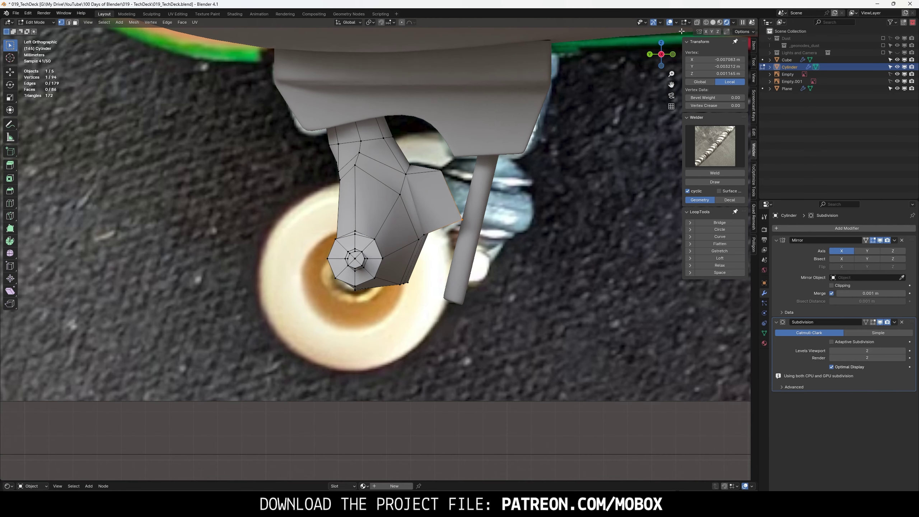
left_click(467, 170, "shift")
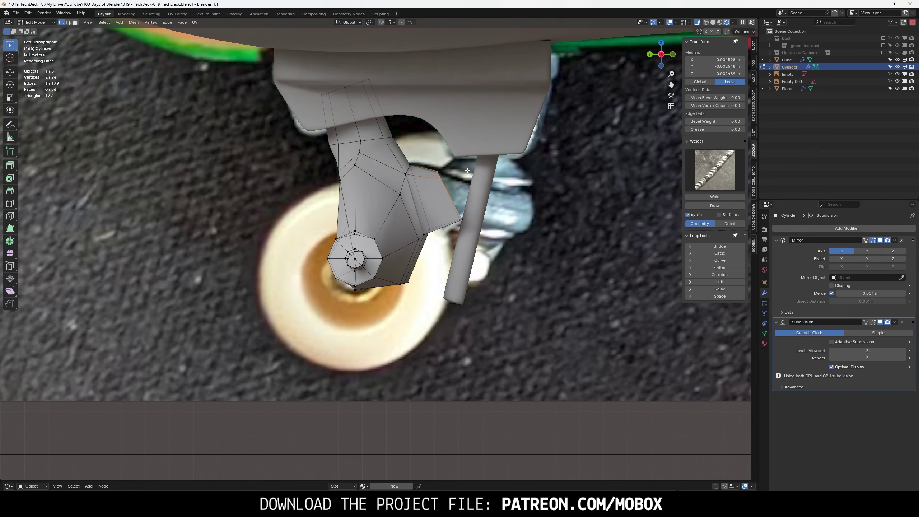
key("s")
key("y")
key("0")
key("Return")
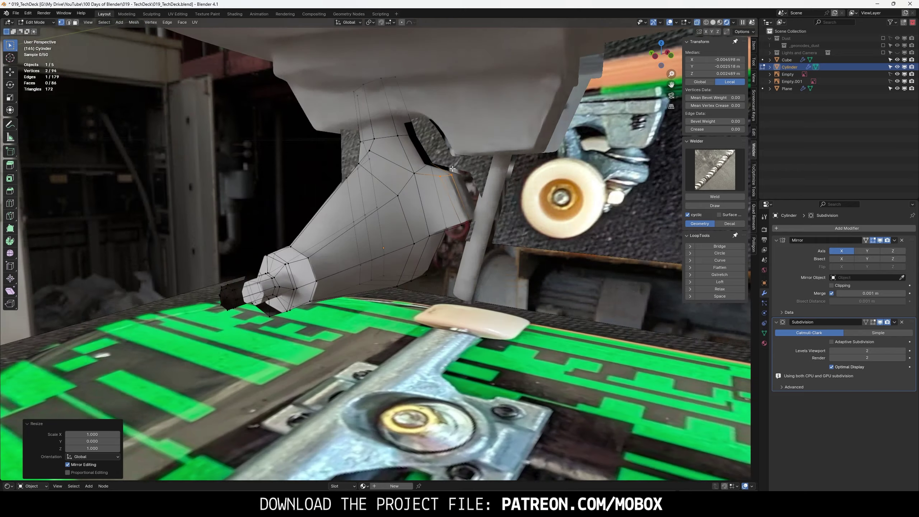
middle_click_drag(460, 169, 614, 90)
left_click(667, 53)
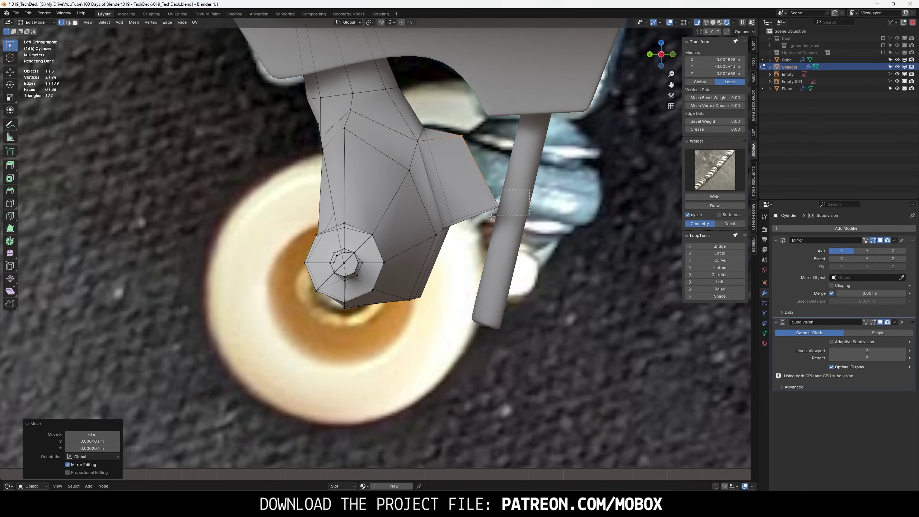
key("s")
key("x")
key("Return")
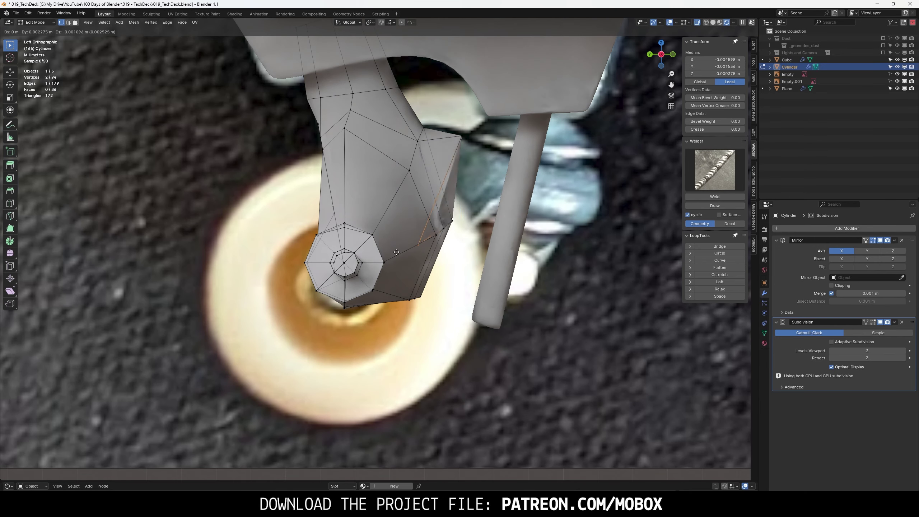
- Extrude the stub's end edge into a rotated arm section and reposition its top corner vertex
key("e")
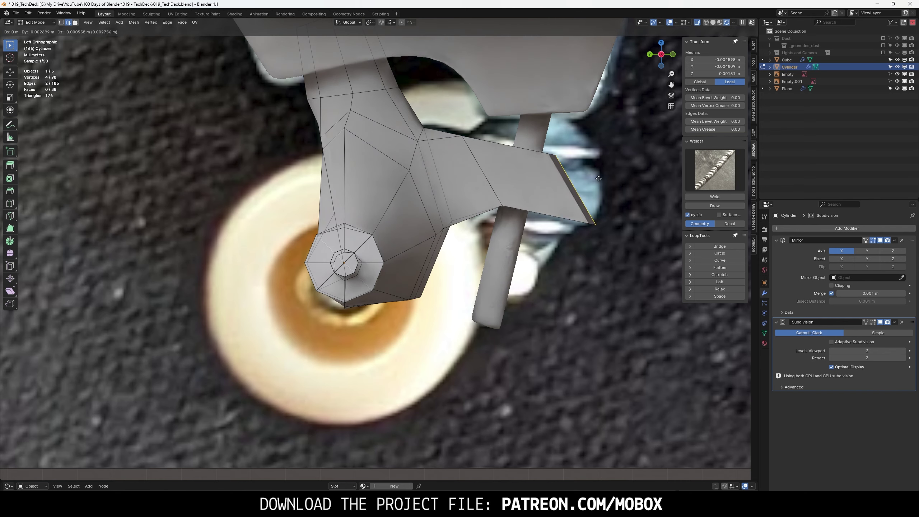
left_click(579, 203)
key("r")
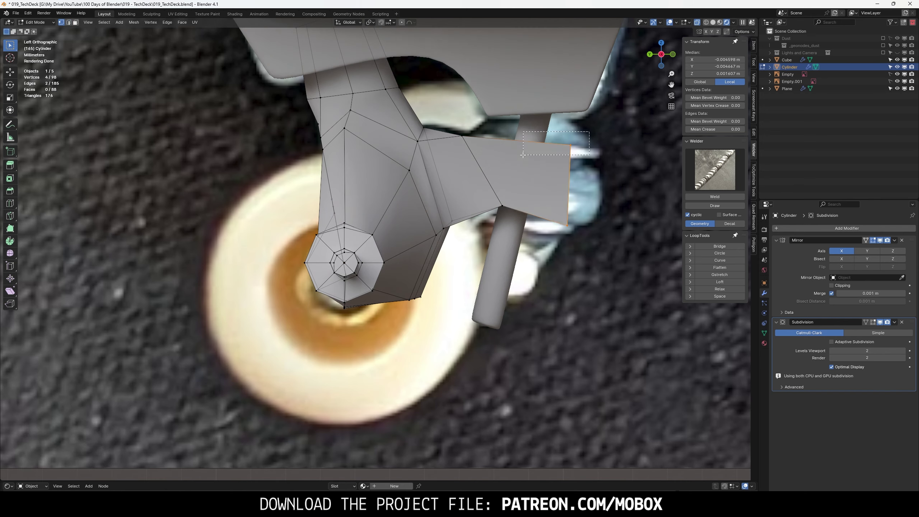
left_click(570, 146)
key("g")
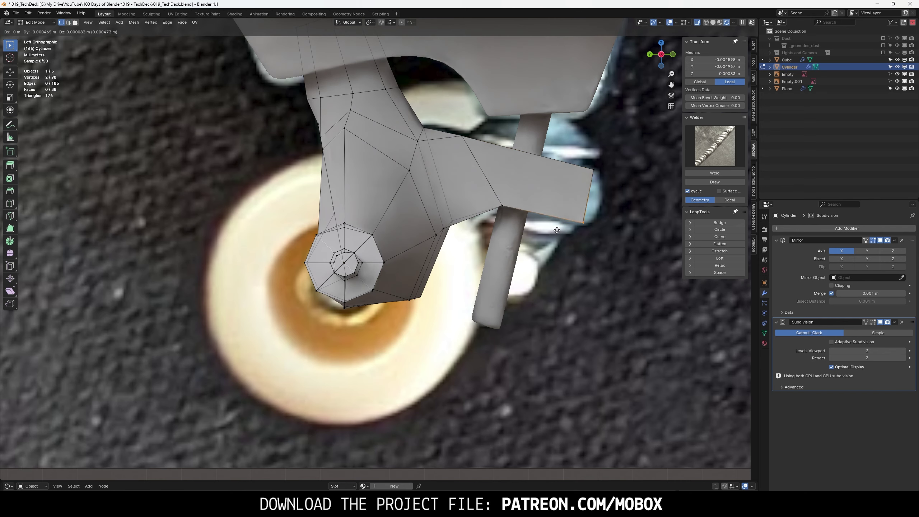
left_click(544, 237)
middle_click_drag(544, 237, 560, 223)
- Undo the fin-shaped extrusions and, in face select mode, extrude the hanger's side face
key("ctrl+z")
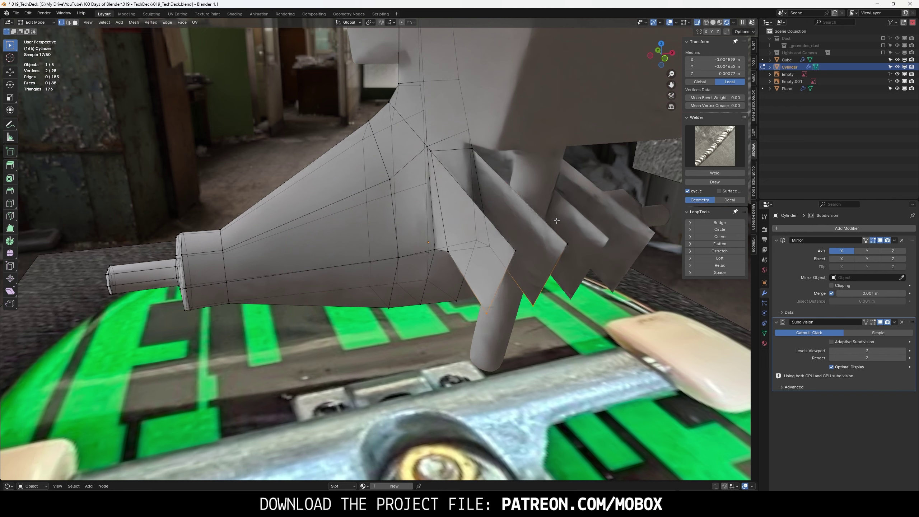
key("ctrl+z")
key("ctrl+z")
key("e")
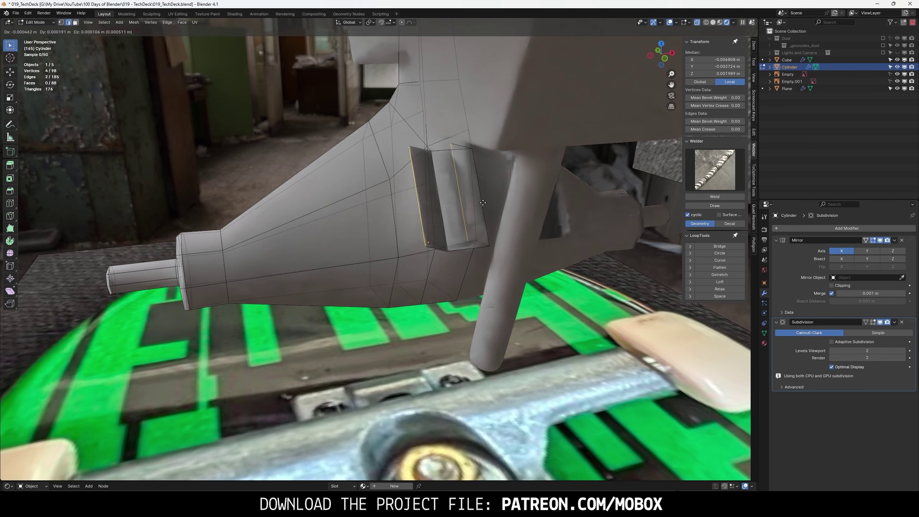
right_click(477, 204)
key("ctrl+z")
key("3")
key("e")
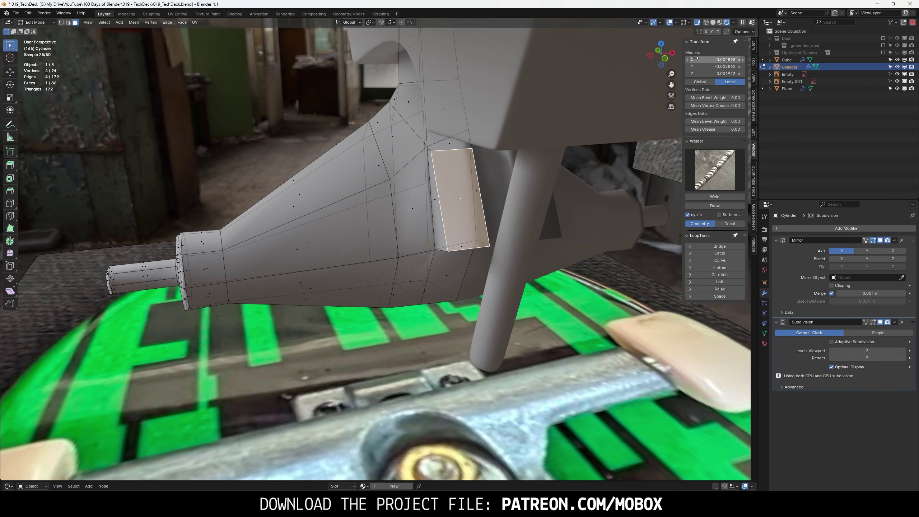
key("ctrl+KP_3")
- Move the new arm's top edge into place in edge select mode
middle_click_drag(663, 154, 610, 169, "shift")
key("2")
left_click(528, 170)
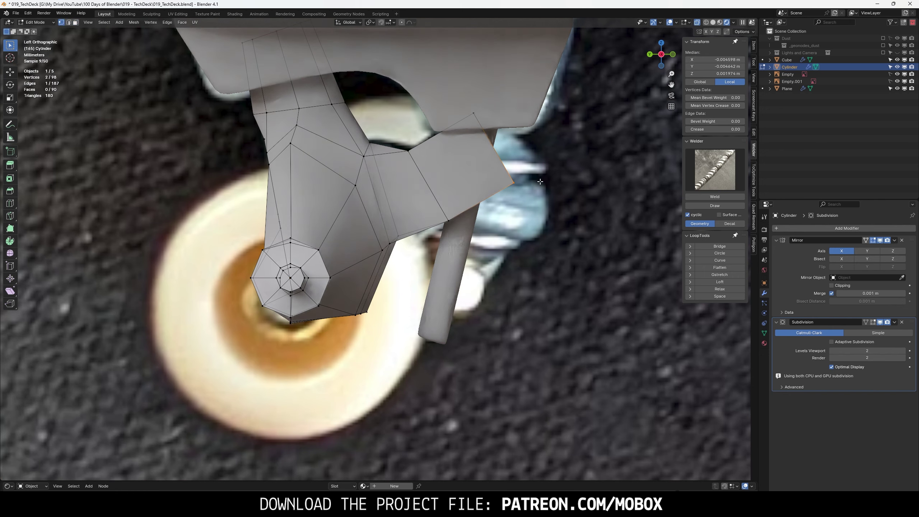
key("g")
left_click(517, 181)
key("g")
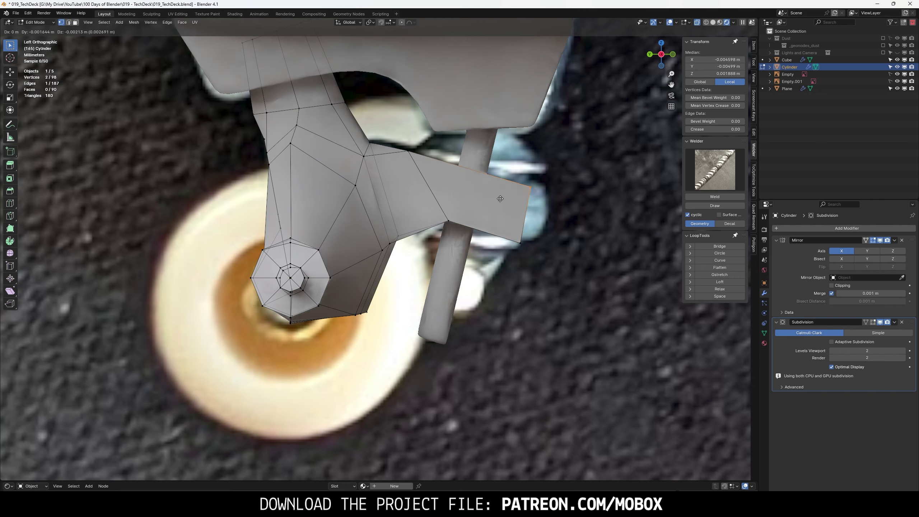
left_click(500, 199)
- Move the arm's lower edge and push its end face outward toward the kingpin
left_click(511, 242)
key("g")
left_click(510, 250)
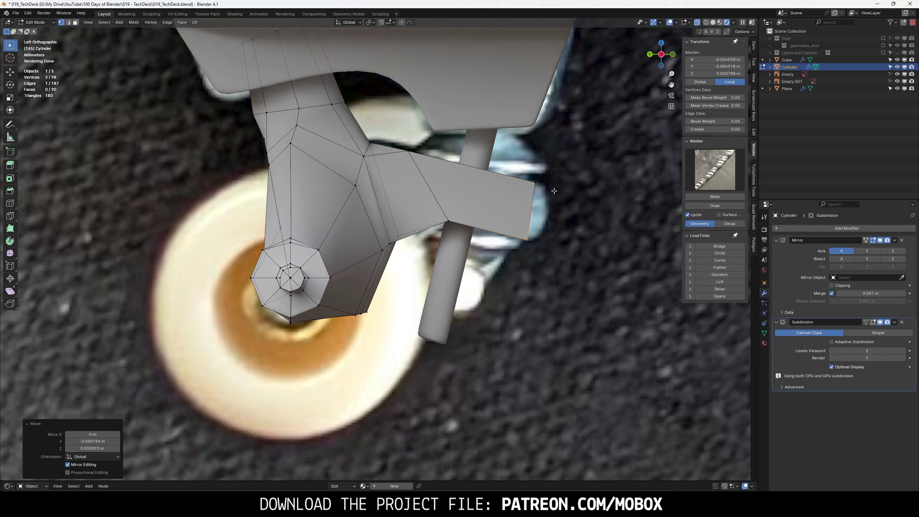
left_click(537, 203, "shift")
key("g")
left_click(532, 246)
mouse_move(532, 246)
middle_mouse_down()
mouse_move(588, 221)
mouse_move(566, 224)
mouse_move(550, 174)
mouse_move(543, 170)
mouse_move(546, 205)
mouse_move(452, 195)
mouse_move(435, 175)
middle_mouse_up()
- Flatten the hanger's top face with S X 0 and set its Median X to 0
left_click(452, 195)
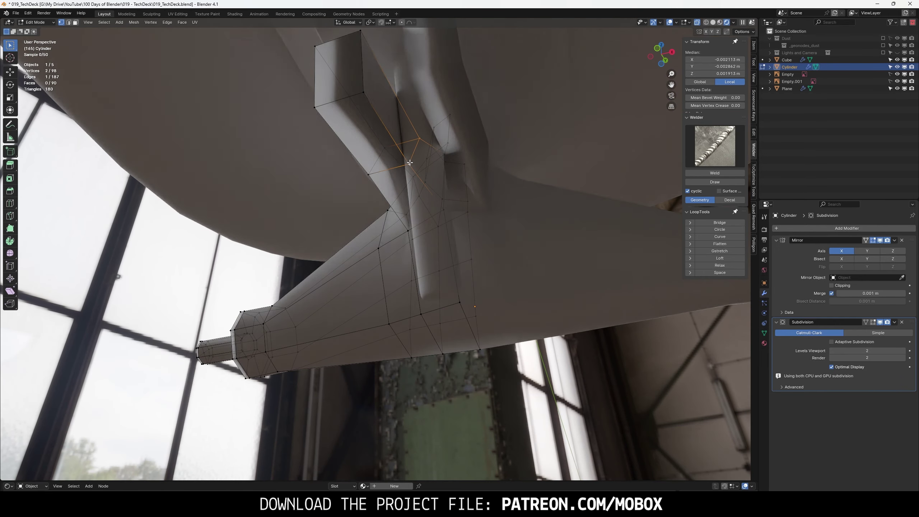
left_click(363, 96, "shift")
left_click(361, 32, "shift")
key("s")
key("x")
key("0")
key("Return")
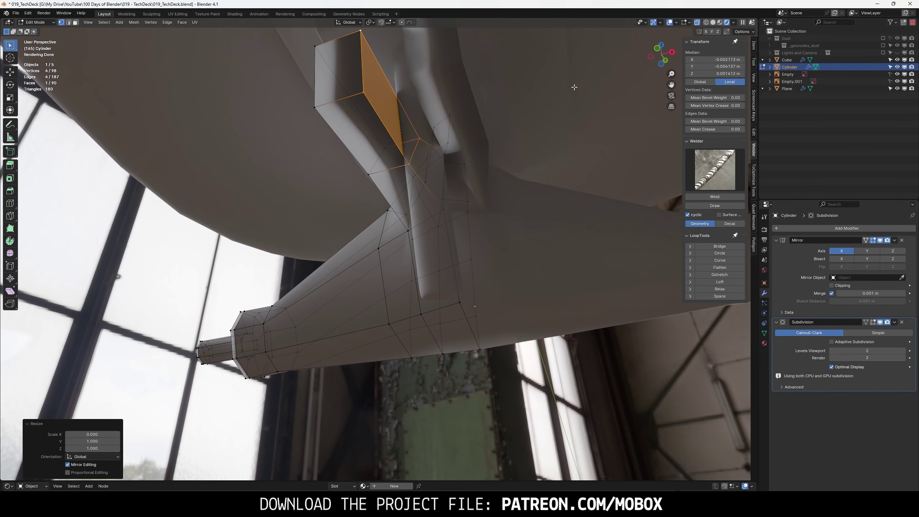
type("0")
key("Return")
- Delete the mirror-seam faces and remaining edges, then view the smoothed hanger in Object Mode
mouse_move(470, 181)
middle_mouse_down()
mouse_move(508, 167)
mouse_move(445, 223)
mouse_move(420, 160)
mouse_move(376, 181)
mouse_move(576, 162)
mouse_move(485, 202)
mouse_move(422, 213)
mouse_move(564, 191)
middle_mouse_up()
key("x")
left_click(441, 227)
key("x")
left_click(420, 178)
key("Tab")
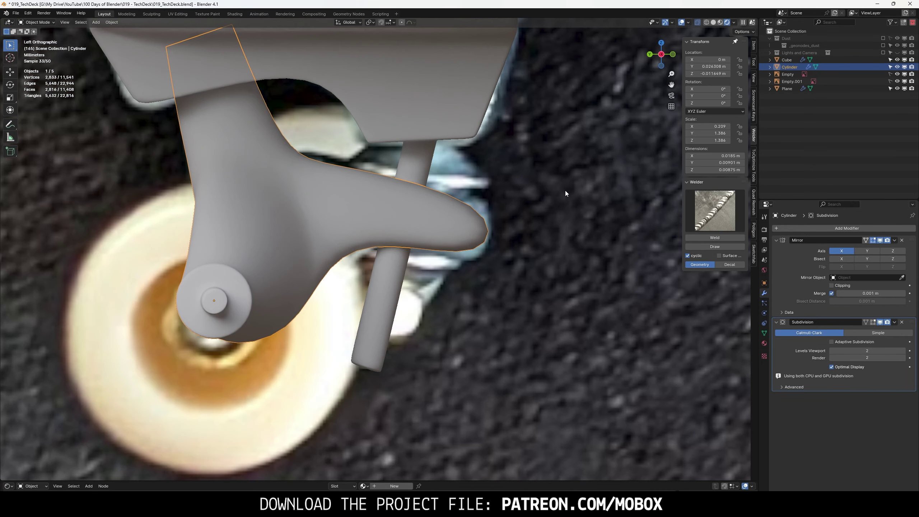
- Add an edge loop near the end of the hanger arm and preview the smoothing
key("Tab")
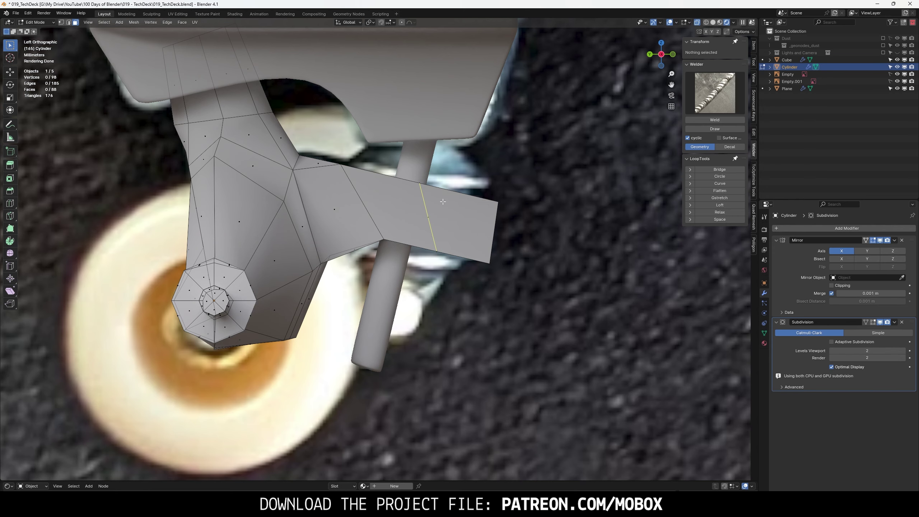
left_click_drag(443, 201, 501, 218)
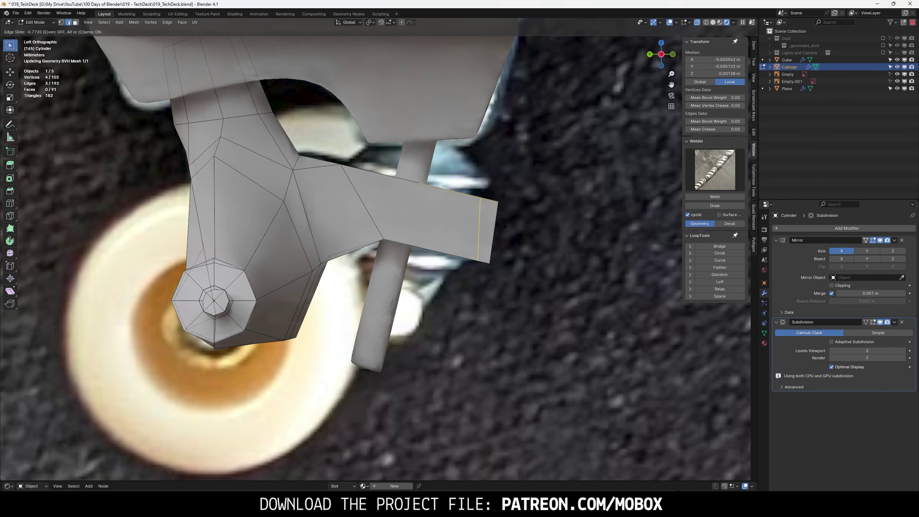
left_click(470, 201)
key("Tab")
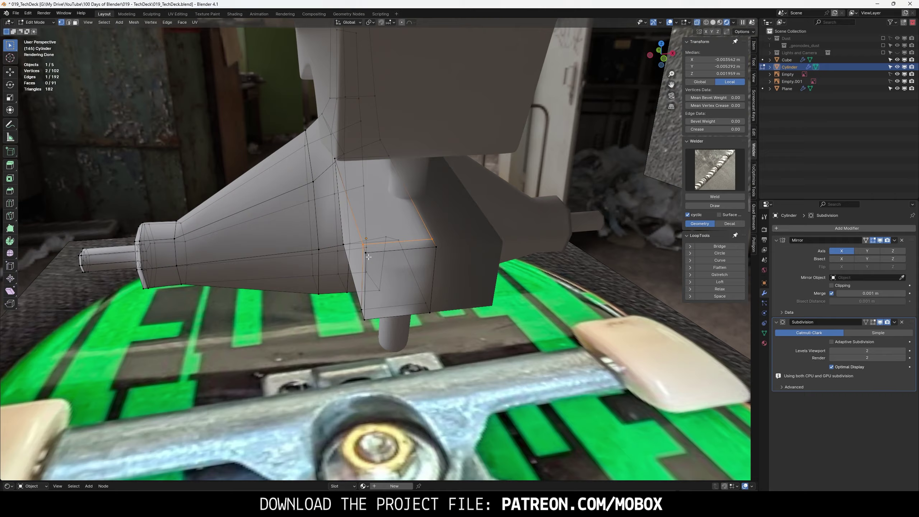
- Slide the arm's edge loop toward its tip and slide a corner vertex along its edge
middle_click_drag(369, 256, 416, 286)
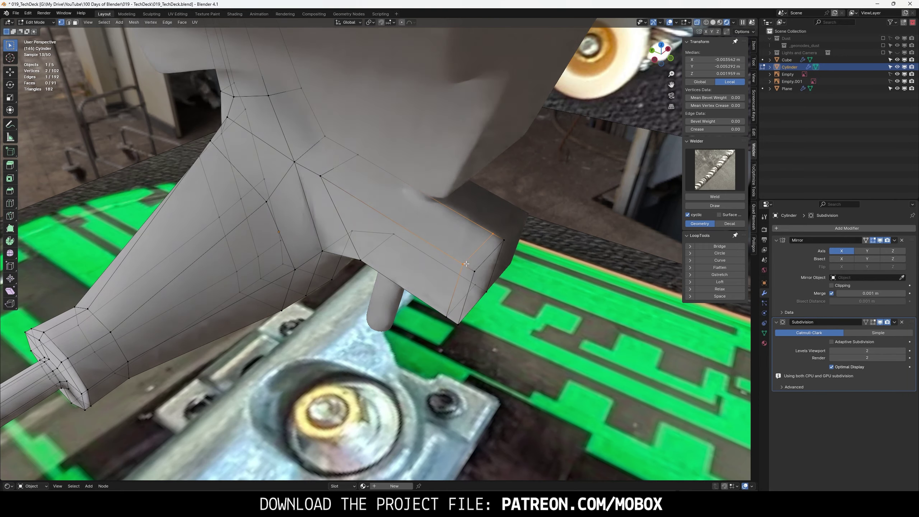
key("g")
key("g")
left_click(432, 305)
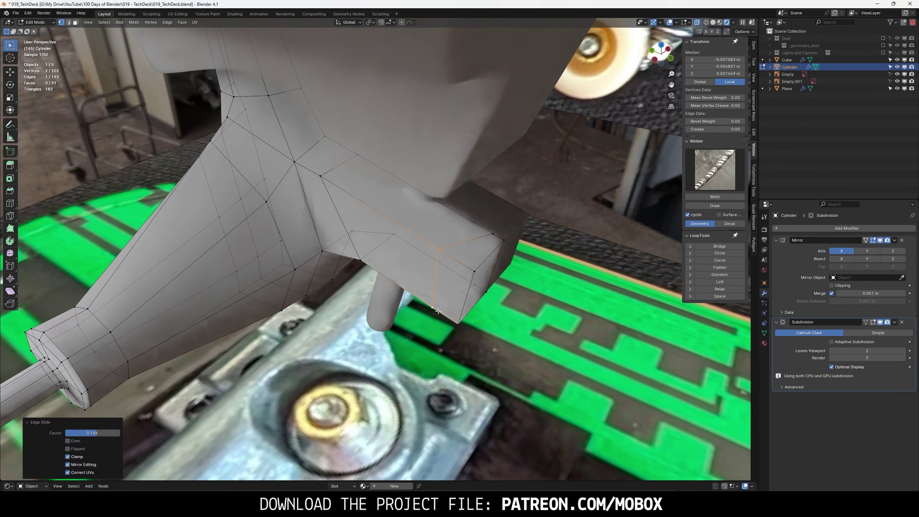
key("Tab")
key("Tab")
left_click(474, 270)
key("g")
key("g")
left_click(469, 293)
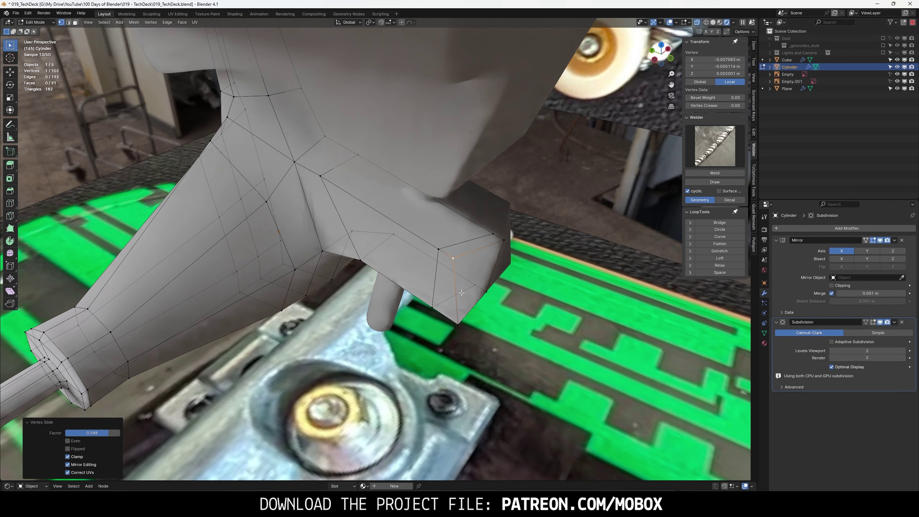
- Move the arm's side face along Y and check the smoothed result in side view
middle_click_drag(469, 293, 502, 301)
left_click(489, 231)
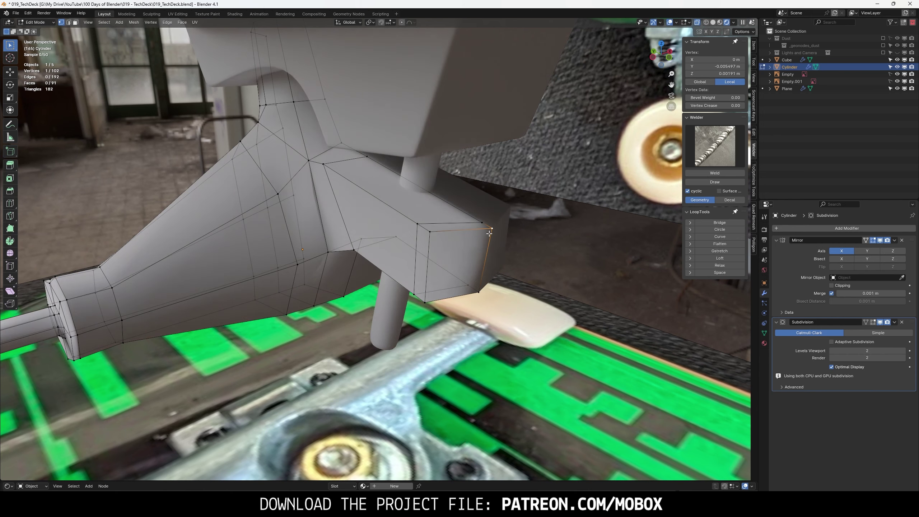
left_click_drag(412, 218, 436, 305)
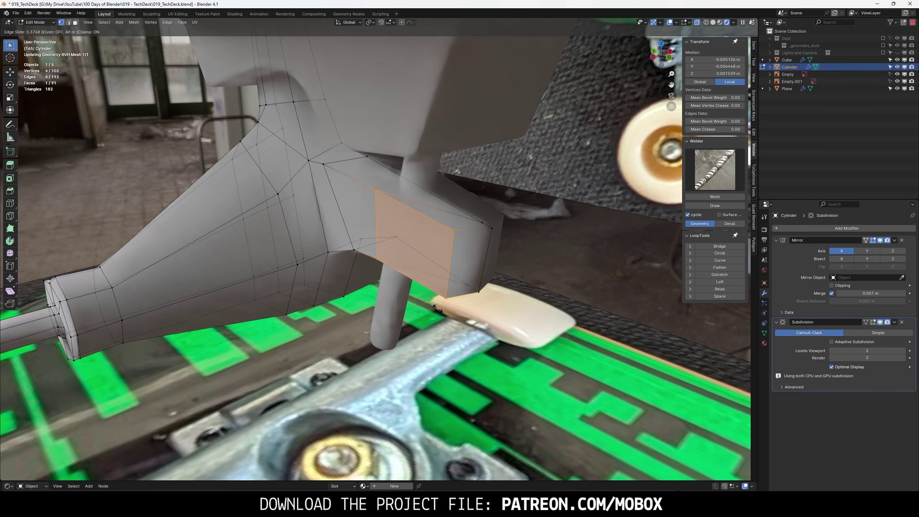
key("g")
key("y")
left_click(411, 240)
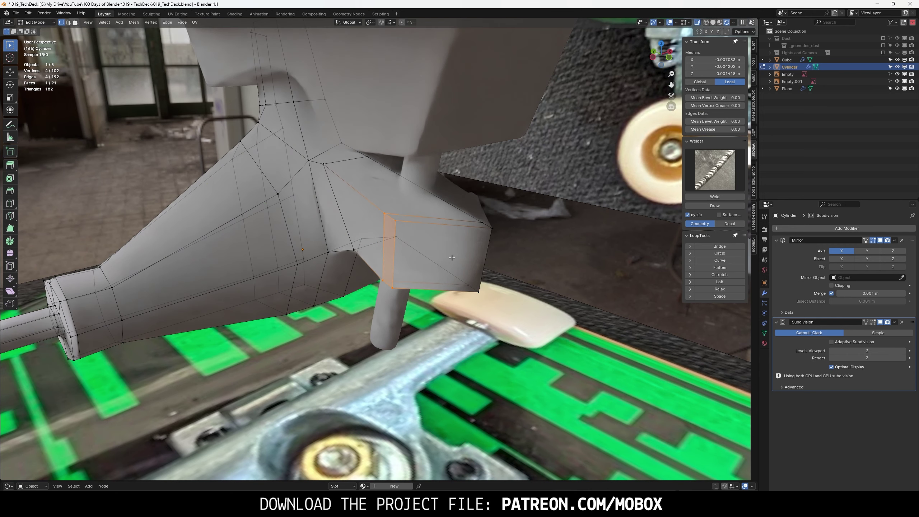
key("Tab")
mouse_move(411, 240)
middle_mouse_down()
mouse_move(508, 274)
mouse_move(464, 254)
mouse_move(553, 232)
middle_mouse_up()
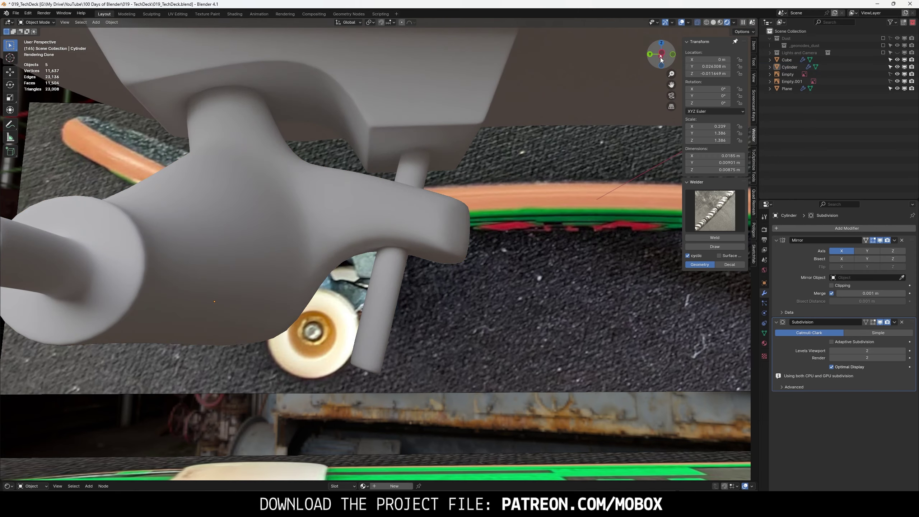
key("ctrl+KP_3")
- Discard a trial rotation and move the arm's end vertices further out, then recheck the shape
key("Tab")
key("r")
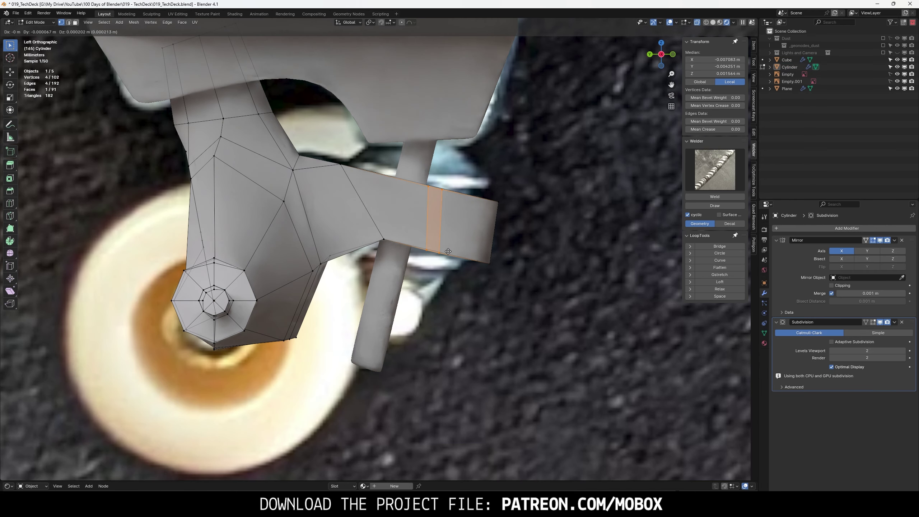
left_click(497, 194)
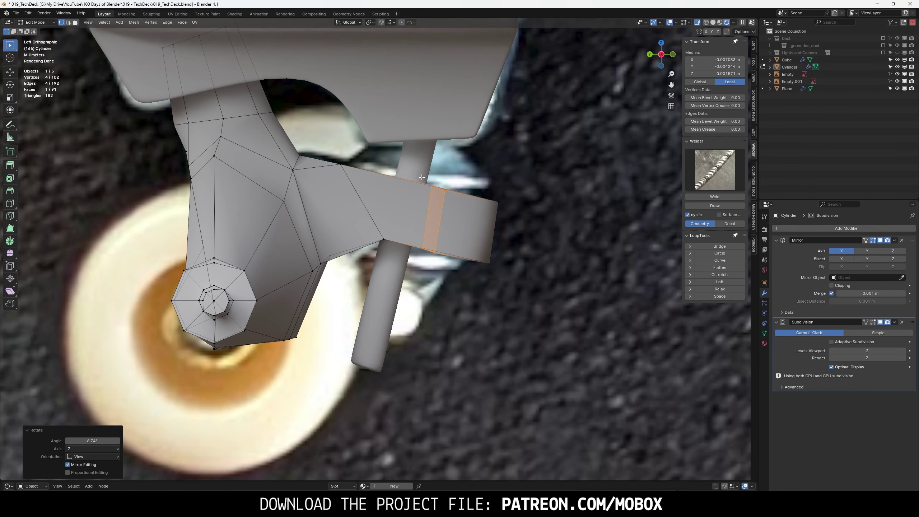
key("ctrl+z")
key("ctrl+z")
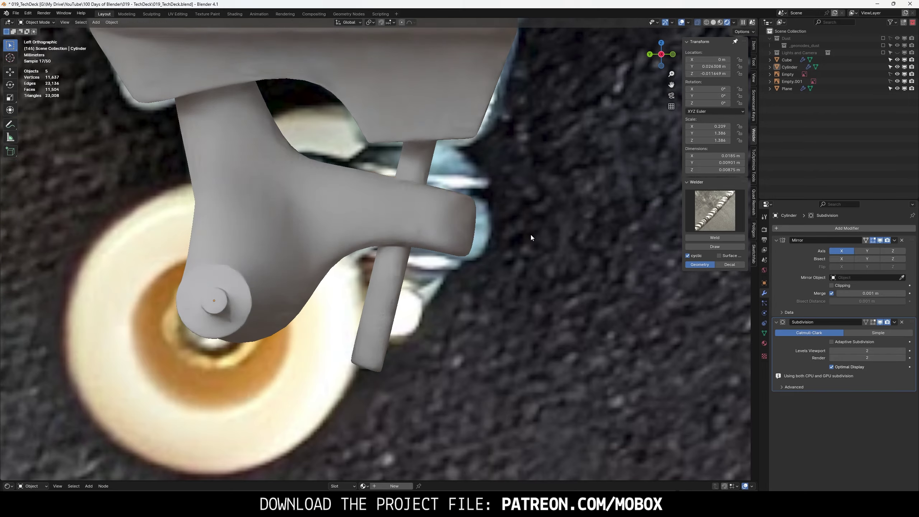
key("g")
left_click(559, 267)
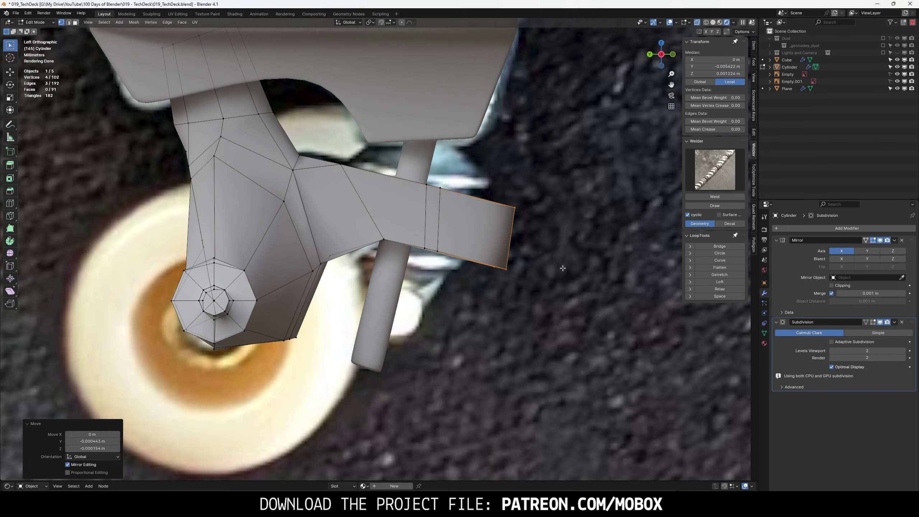
key("Tab")
mouse_move(557, 254)
middle_mouse_down()
mouse_move(509, 263)
mouse_move(424, 250)
mouse_move(388, 270)
mouse_move(538, 252)
middle_mouse_up()
left_click(655, 55)
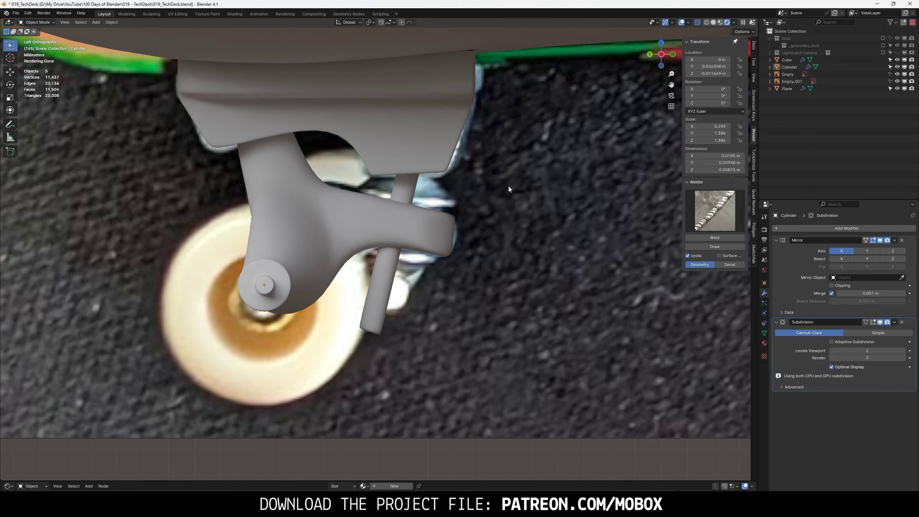
- Shorten the baseplate's angled peg by raising its bottom vertices, then inspect the truck close up
left_click(373, 307)
key("Tab")
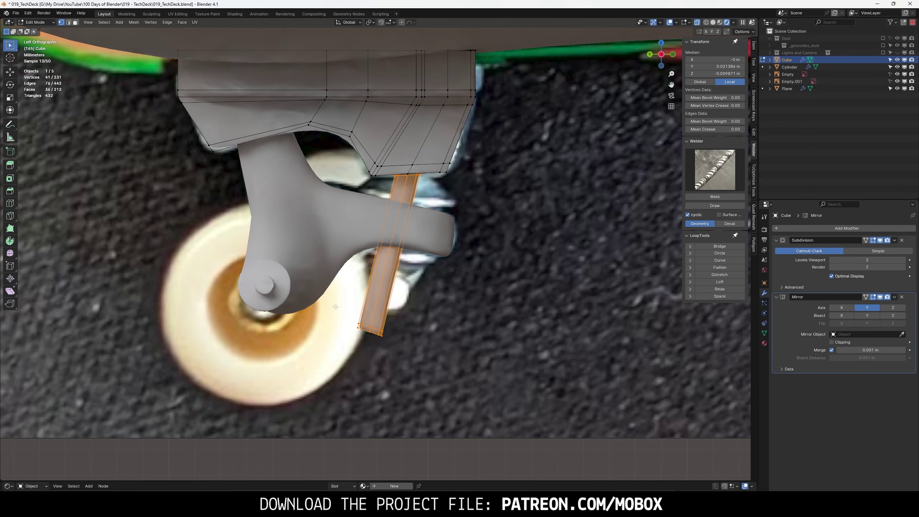
key("g")
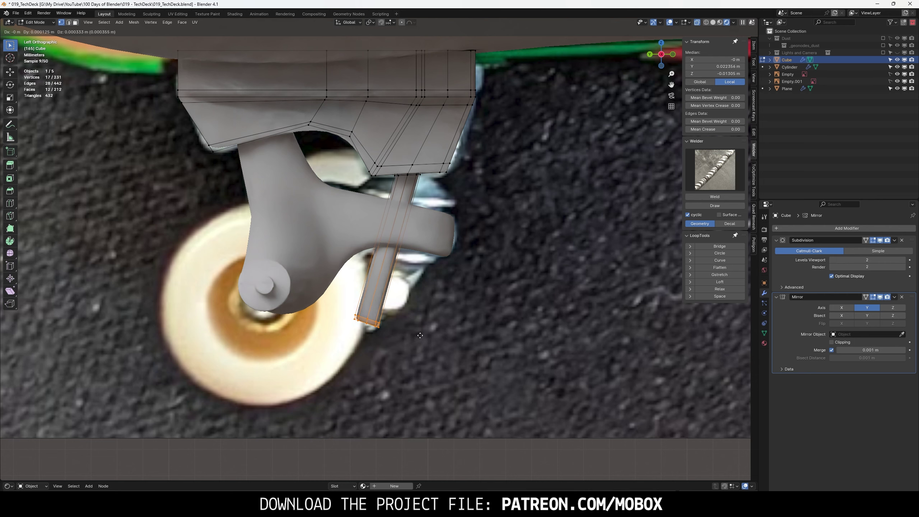
left_click(419, 335)
key("Tab")
mouse_move(426, 243)
middle_mouse_down()
mouse_move(470, 245)
mouse_move(441, 242)
middle_mouse_up()
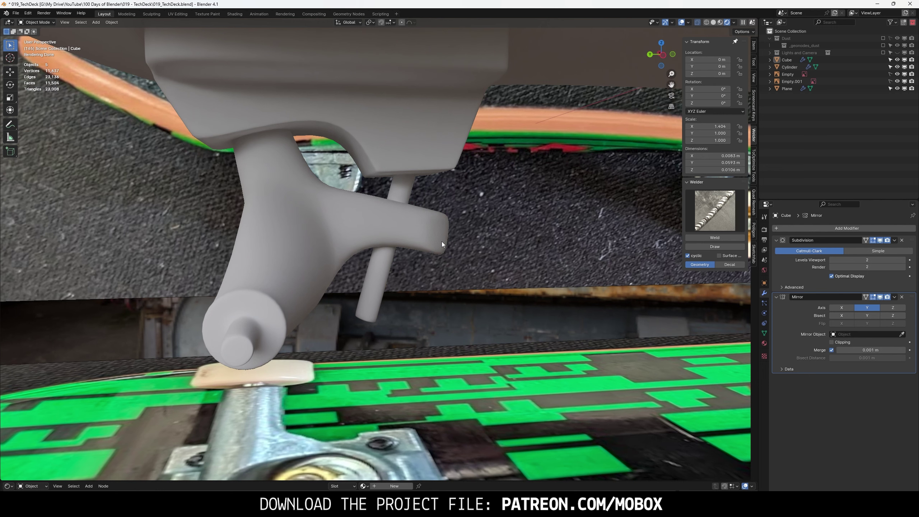
middle_click_drag(441, 242, 442, 242)
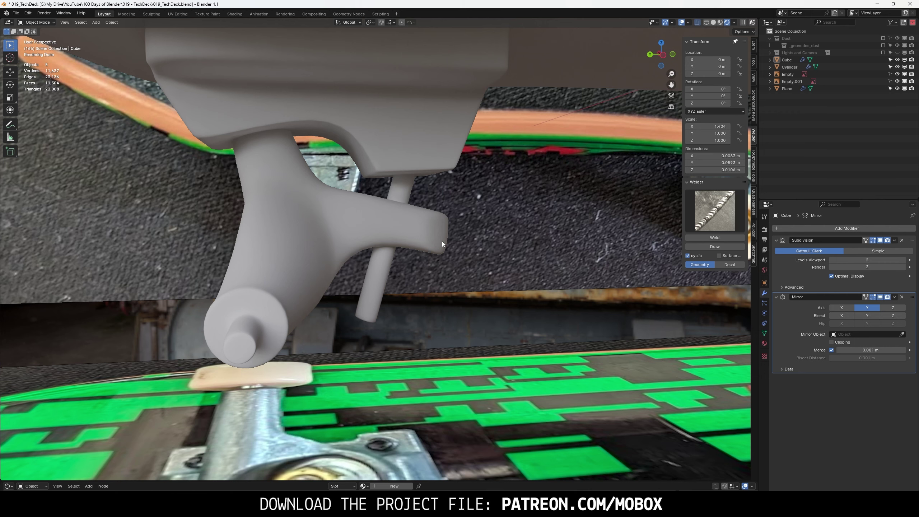
middle_click_drag(442, 241, 442, 240)
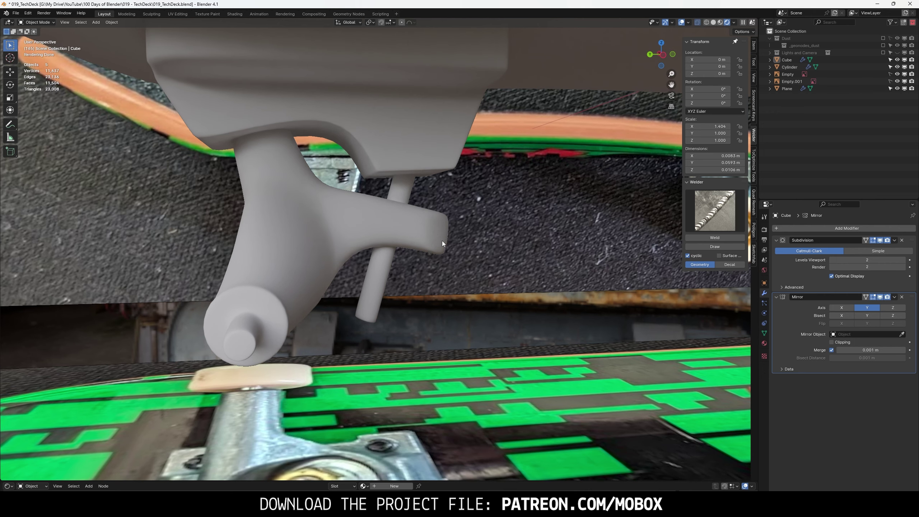
left_click(378, 225)
- In the hanger's side view, move a first edge at the neck-arm joint
key("Tab")
middle_click_drag(363, 219, 336, 183)
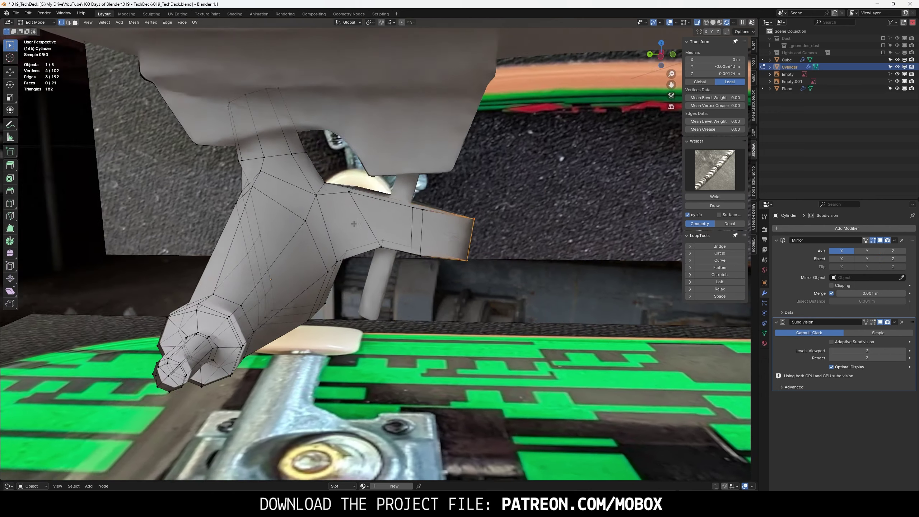
left_click(336, 183)
left_click(656, 57)
key("g")
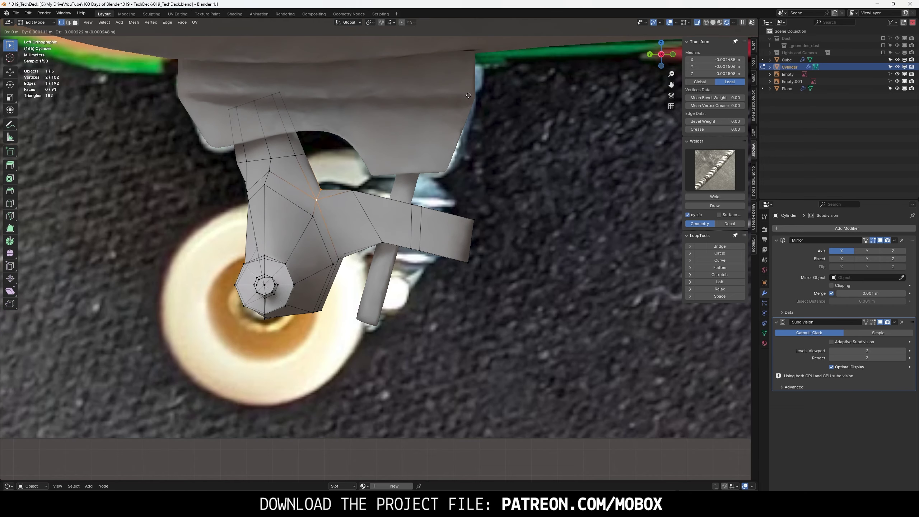
left_click(320, 139)
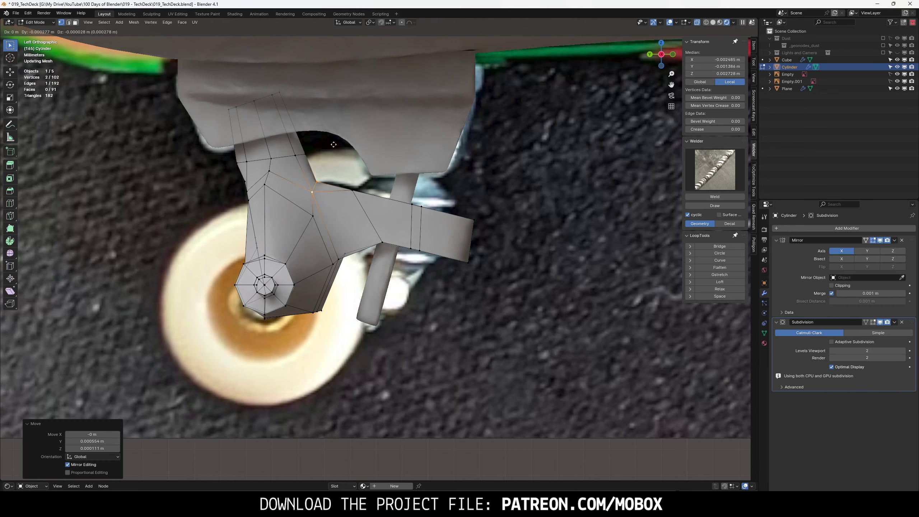
- Nudge another joint edge and an arm edge into place, then view the smoothed hanger
left_click(296, 157)
key("g")
left_click(309, 157)
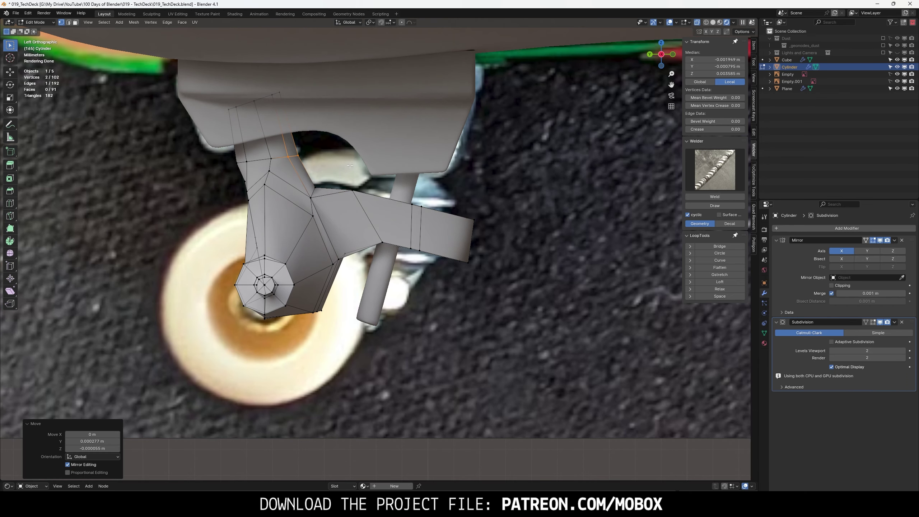
left_click(359, 188)
key("g")
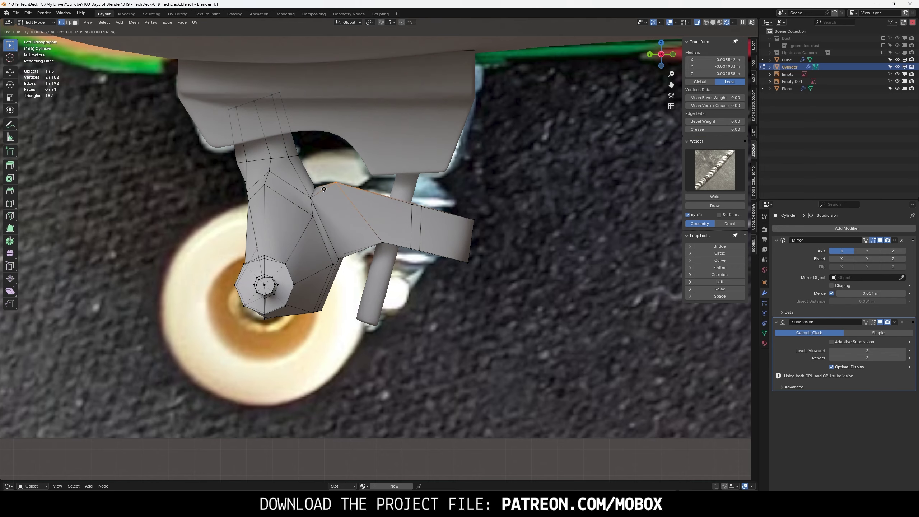
left_click(324, 188)
key("Tab")
mouse_move(472, 183)
middle_mouse_down()
mouse_move(472, 221)
mouse_move(364, 261)
mouse_move(559, 172)
middle_mouse_up()
scroll(436, 263, "down", 2)
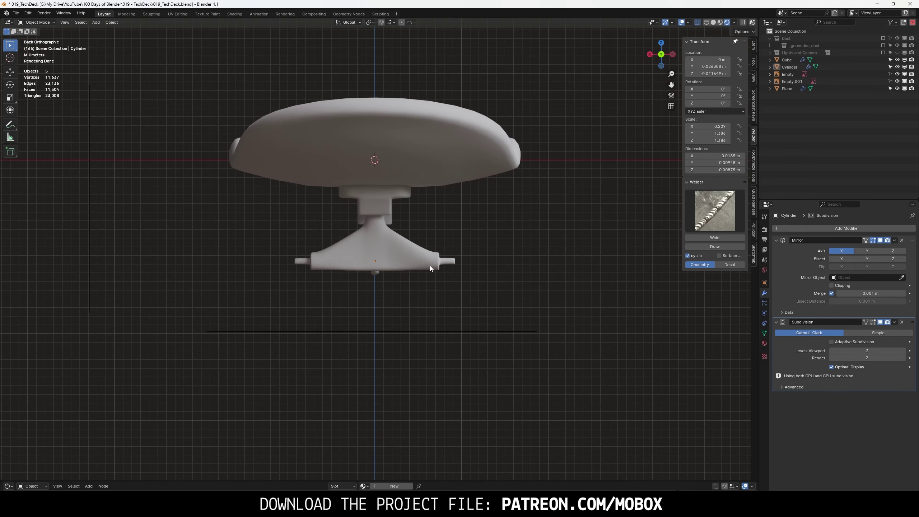
- Stretch the hanger's arm-end vertices outward along X to widen the hanger
left_click(429, 265)
key("Tab")
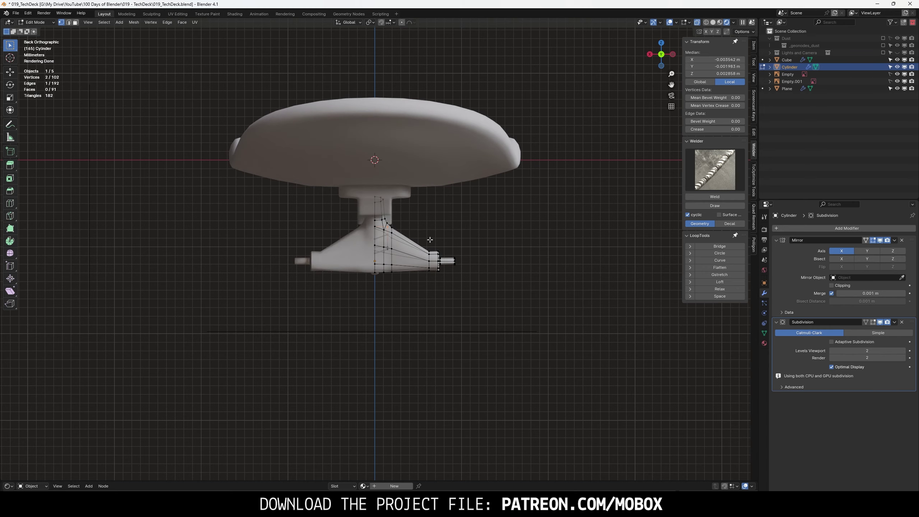
key("g")
key("x")
left_click(533, 243)
key("Tab")
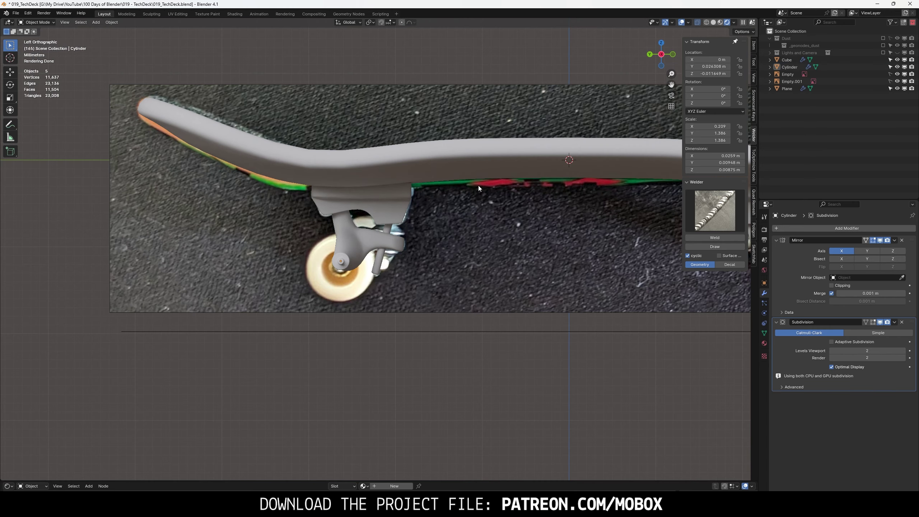
scroll(424, 348, "up", 3)
right_click(427, 349)
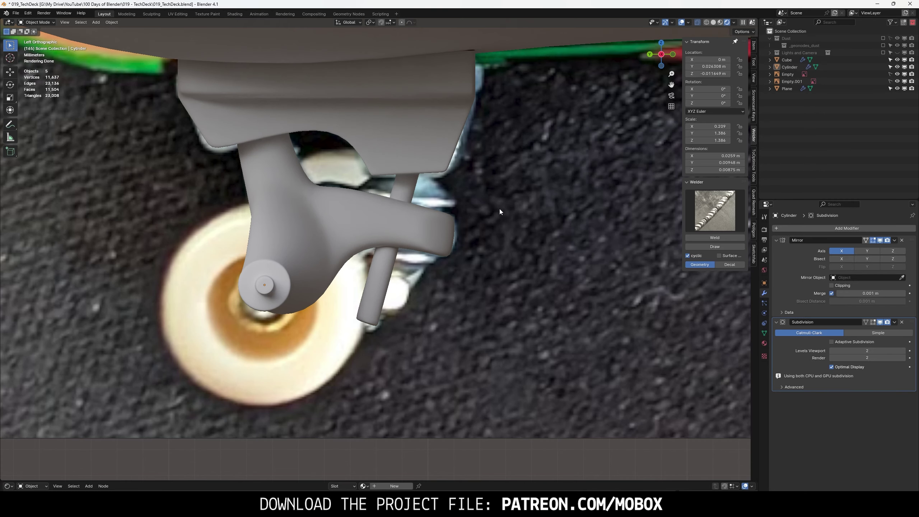
- In the hanger's edit mode, select the arm strip and nudge it into a new position from the left view
left_click(416, 223)
key("Tab")
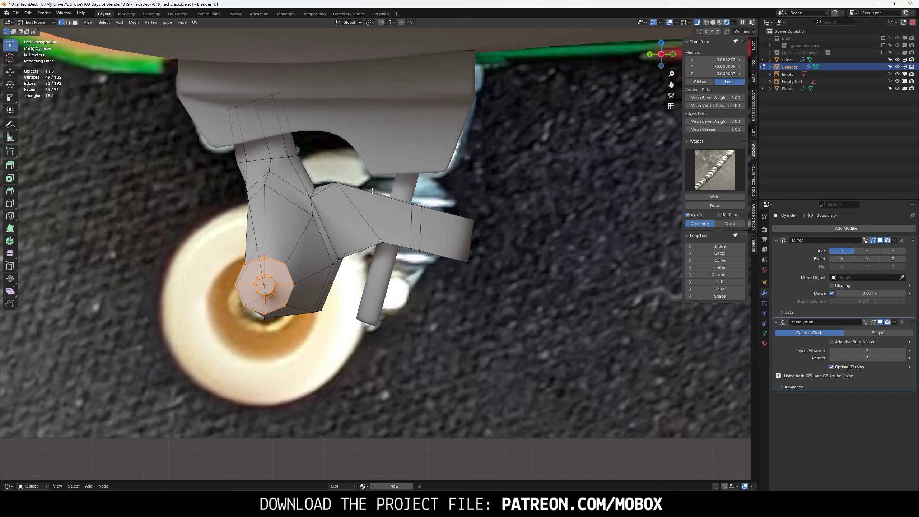
left_click_drag(373, 191, 499, 259)
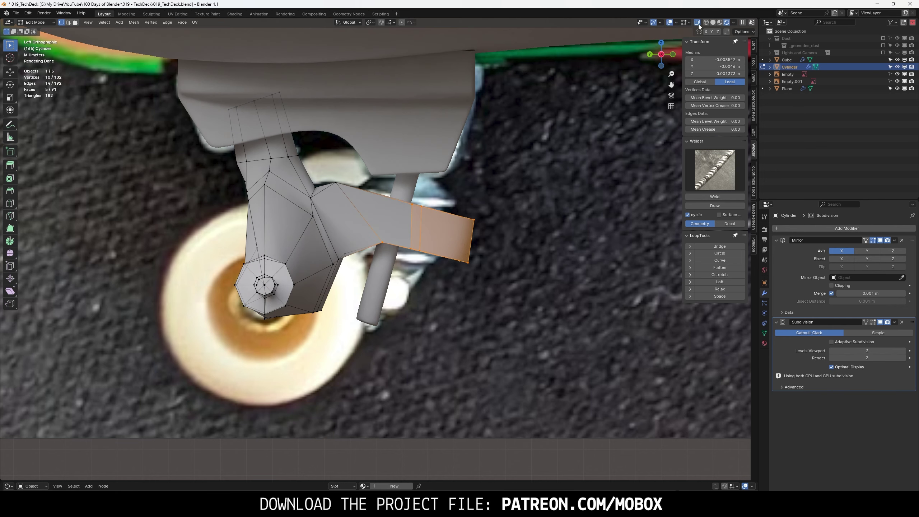
left_click(333, 163)
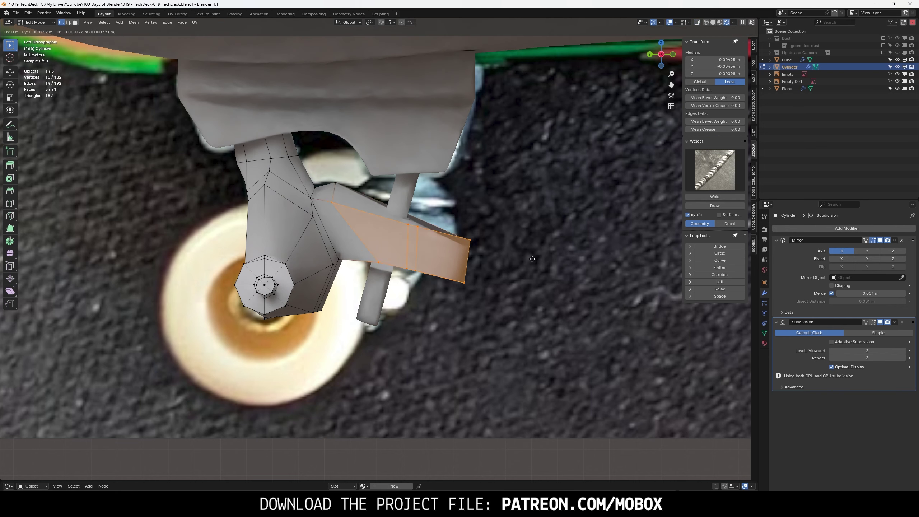
middle_click_drag(349, 173, 339, 179)
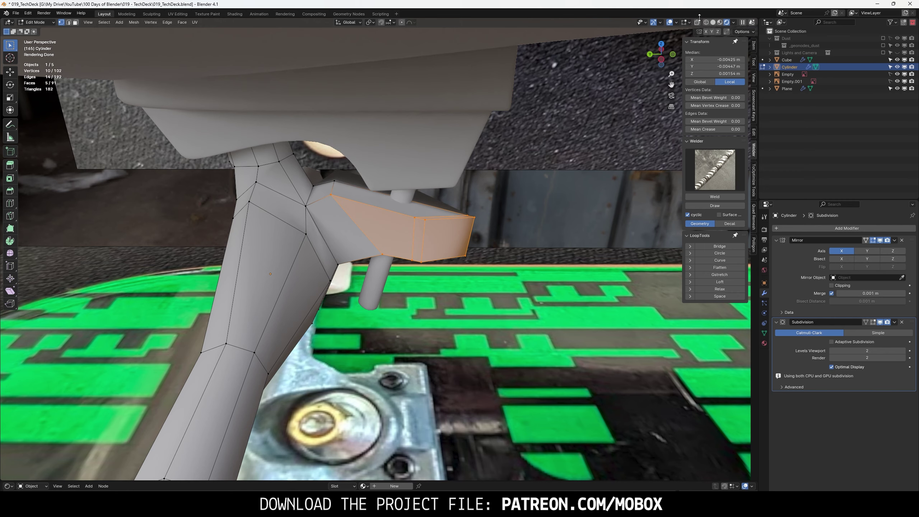
left_click(659, 60)
key("g")
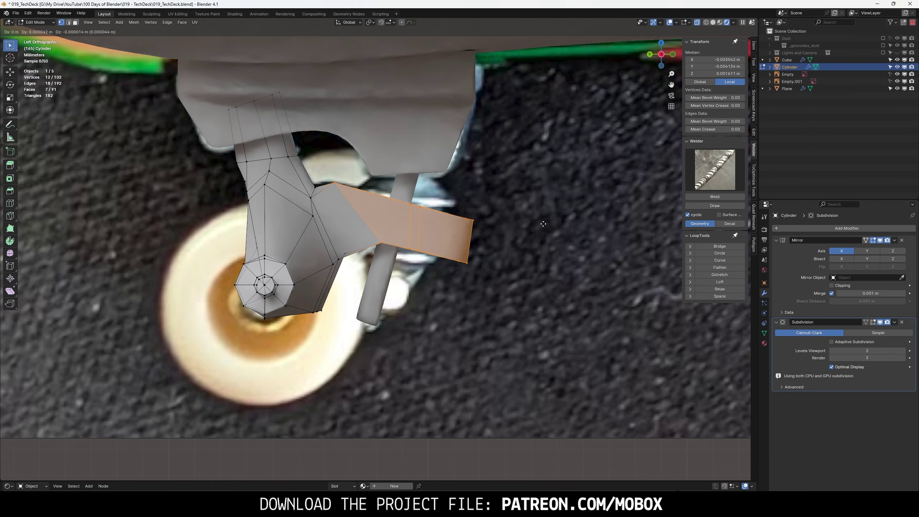
left_click(543, 231)
key("Tab")
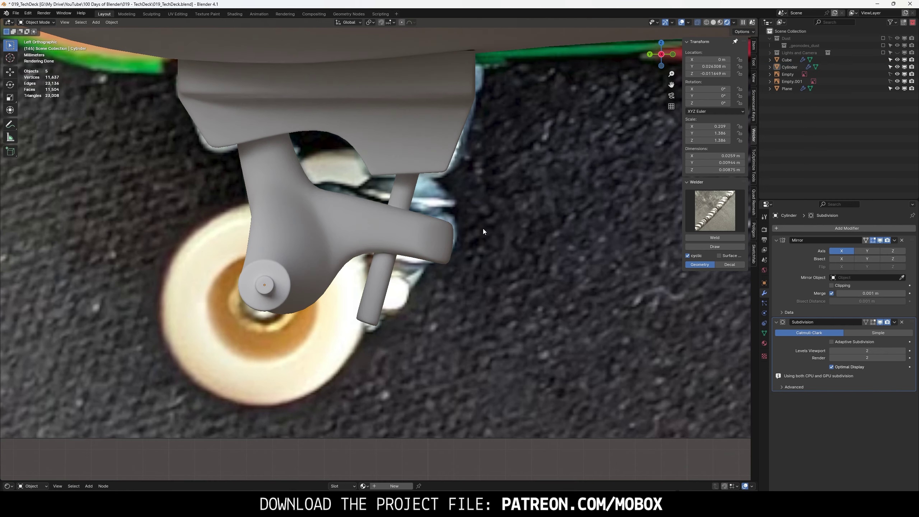
- Remove the hanger arm's Mirror modifier and join the arm into the Cube baseplate with Ctrl+J
right_click(485, 230)
left_click(354, 212)
mouse_move(353, 213)
middle_mouse_down()
mouse_move(415, 210)
mouse_move(390, 168)
middle_mouse_up()
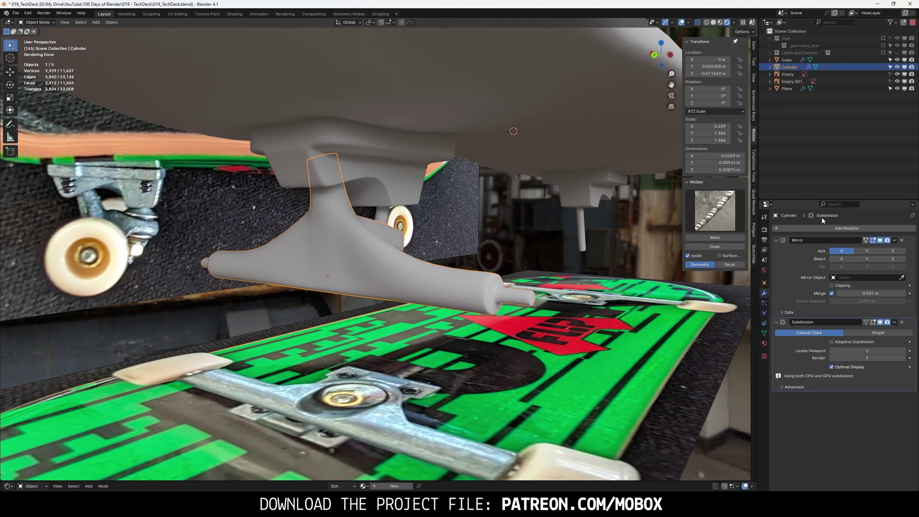
left_click(776, 240)
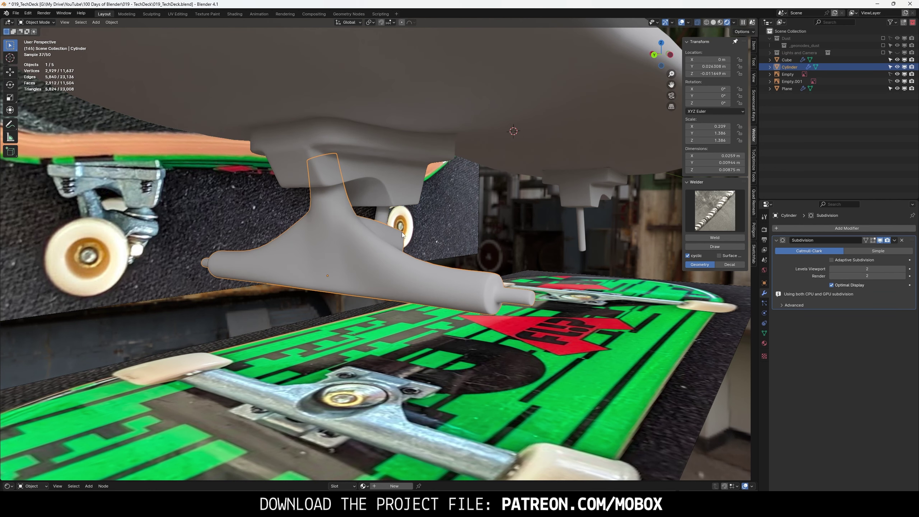
left_click(395, 177, "shift")
key("ctrl+j")
- In the combined truck mesh's edit mode, switch to the left-side view and add a Plane
key("Tab")
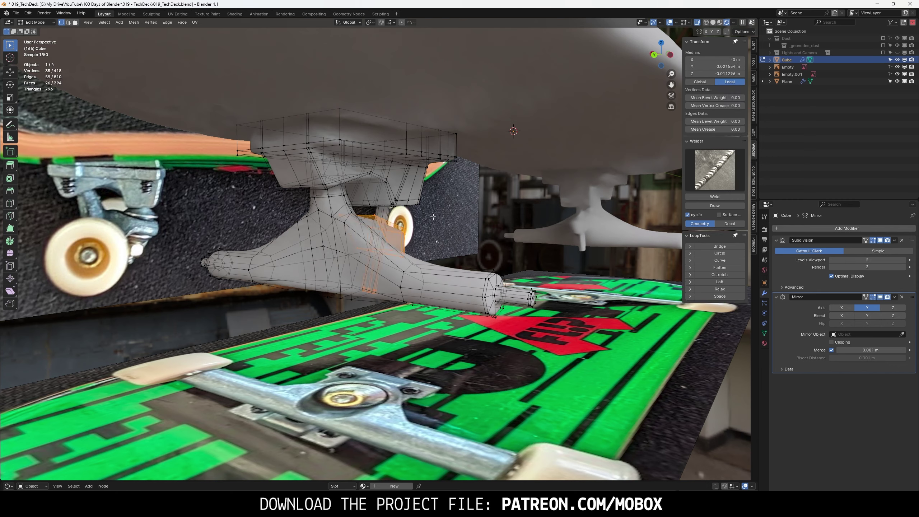
left_click(656, 54)
left_click(672, 54)
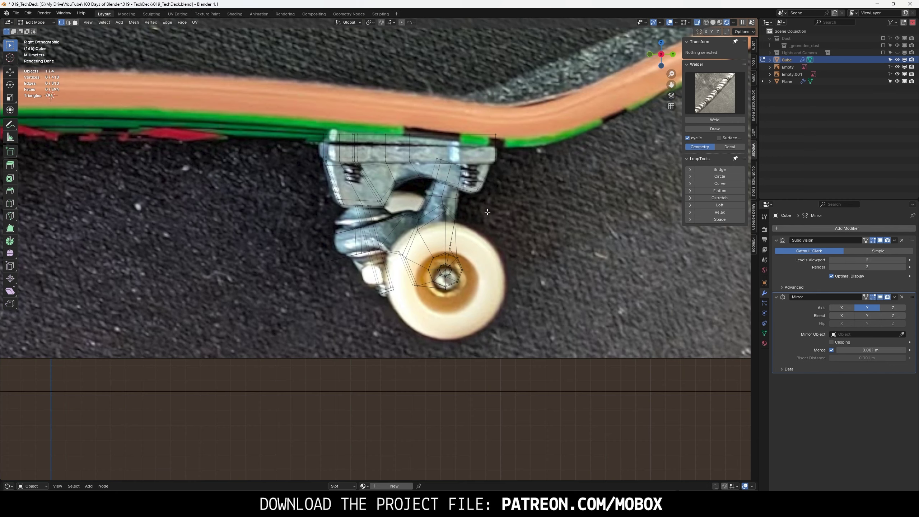
left_click(660, 54)
right_click(495, 252)
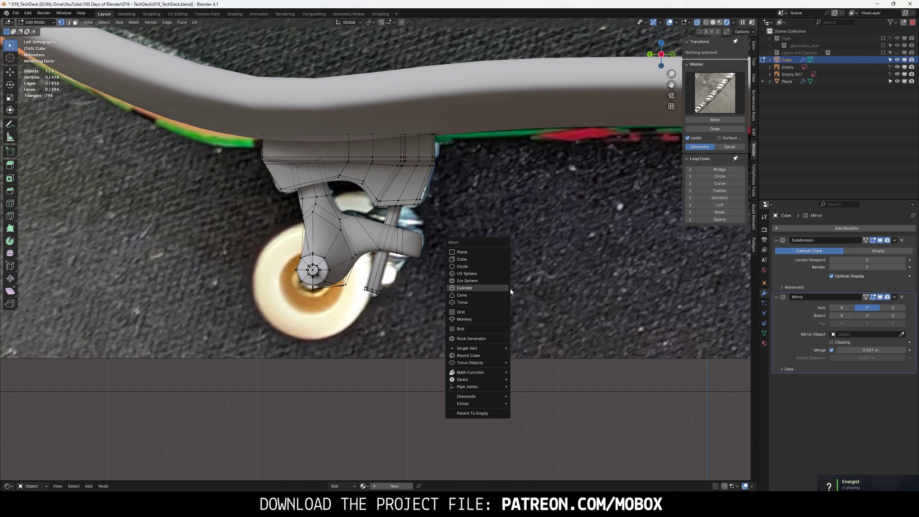
key("Escape")
key("shift+a")
left_click(459, 331)
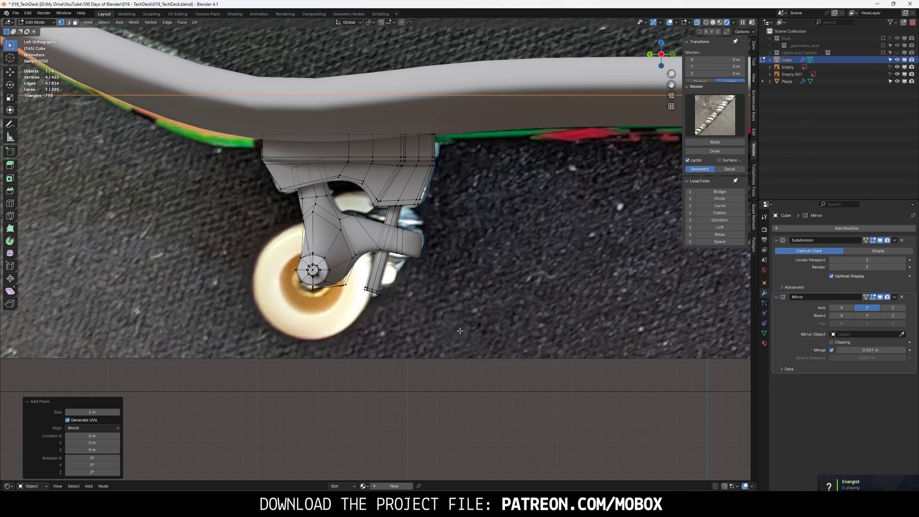
- Scale the new plane down to about 0.040 so it fits under the baseplate
scroll(496, 264, "down", 5)
scroll(496, 264, "down", 3)
middle_click_drag(496, 264, 455, 172)
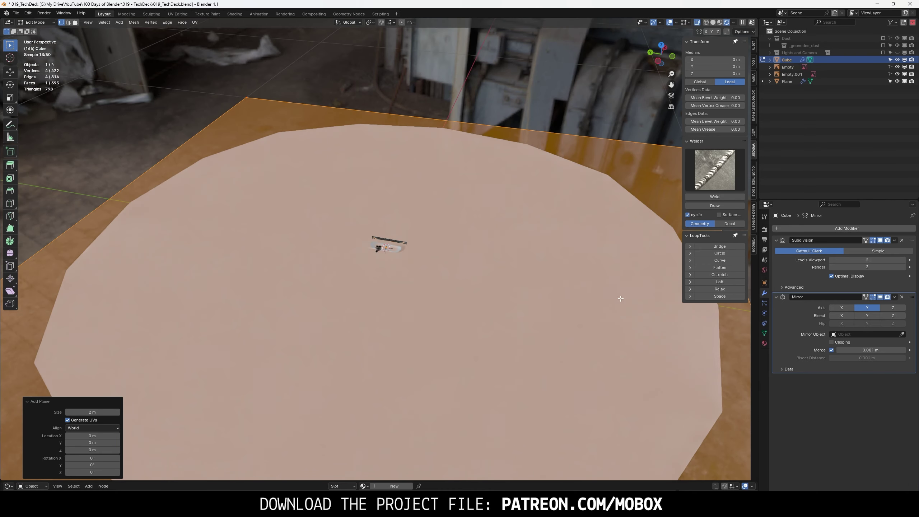
key("s")
left_click(407, 254)
scroll(376, 248, "up", 5)
key("s")
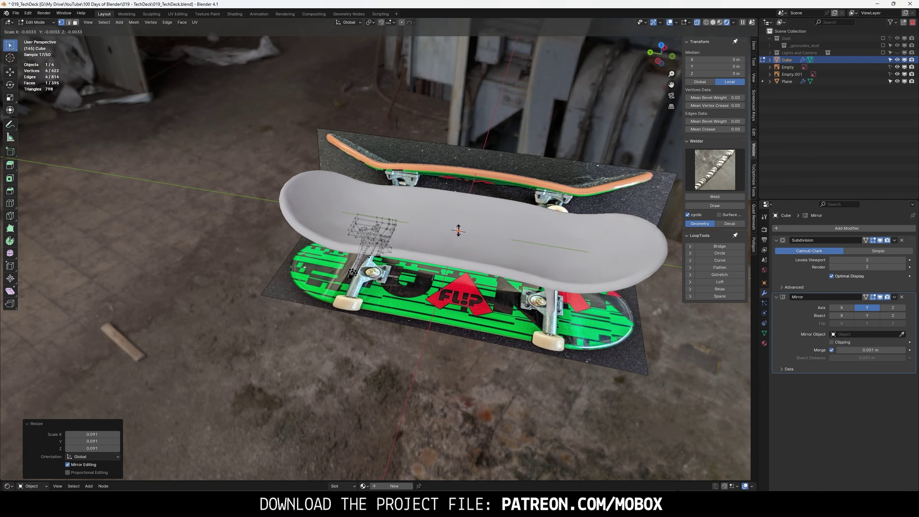
left_click(461, 230)
left_click(657, 63)
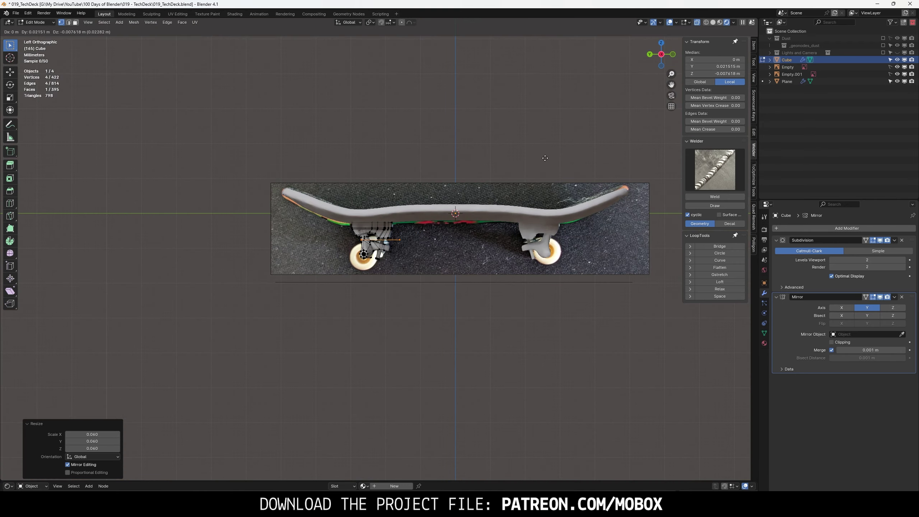
scroll(460, 167, "up", 8)
key("s")
left_click(459, 167)
- Tilt the new face about 11° and position it under the baseplate
key("r")
left_click(464, 188)
key("g")
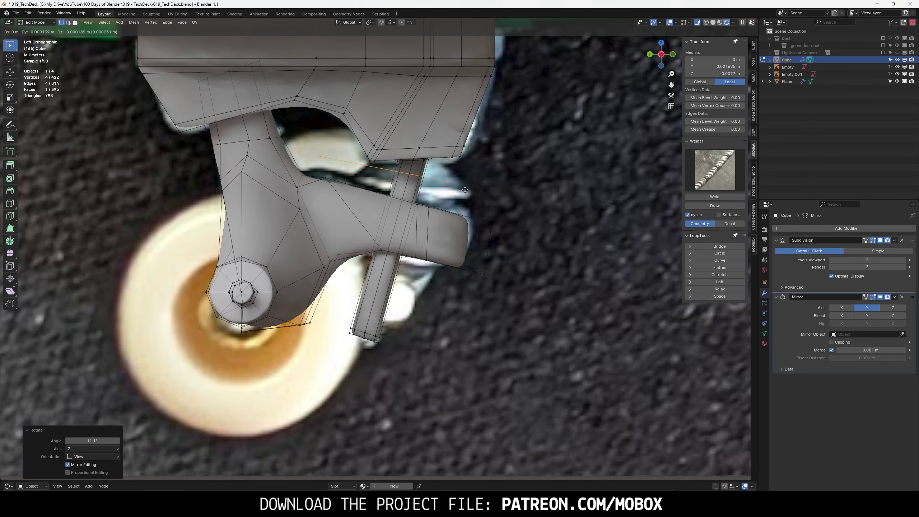
left_click(484, 207)
middle_click_drag(484, 207, 486, 181)
- Inset the face, then narrow the inset part along the Y axis
key("i")
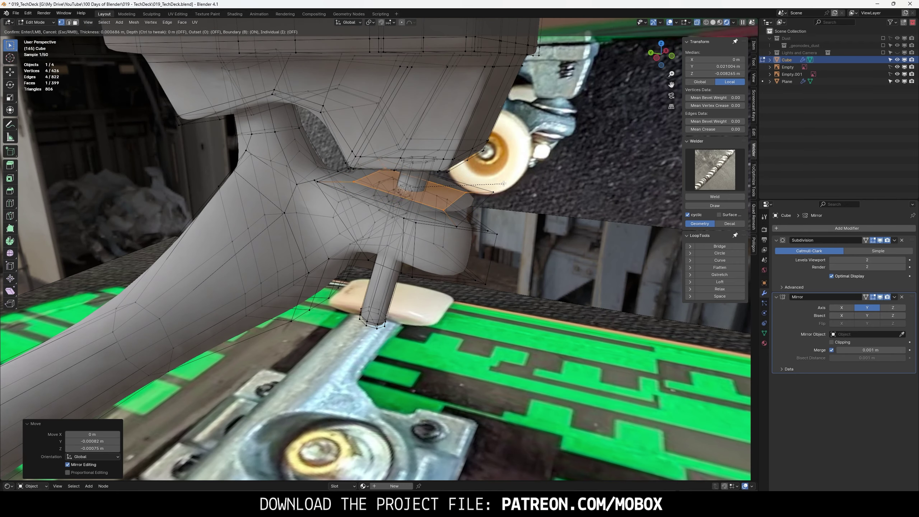
left_click(486, 181)
key("Tab")
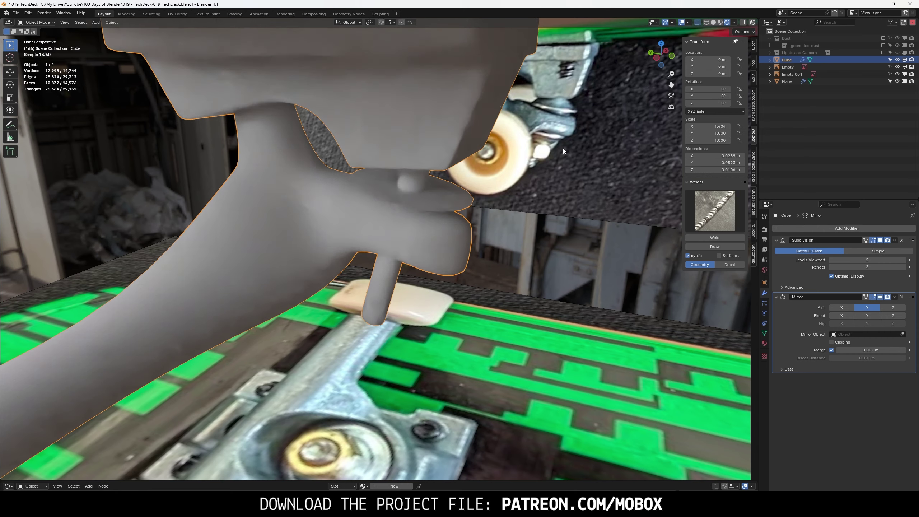
key("Tab")
key("s")
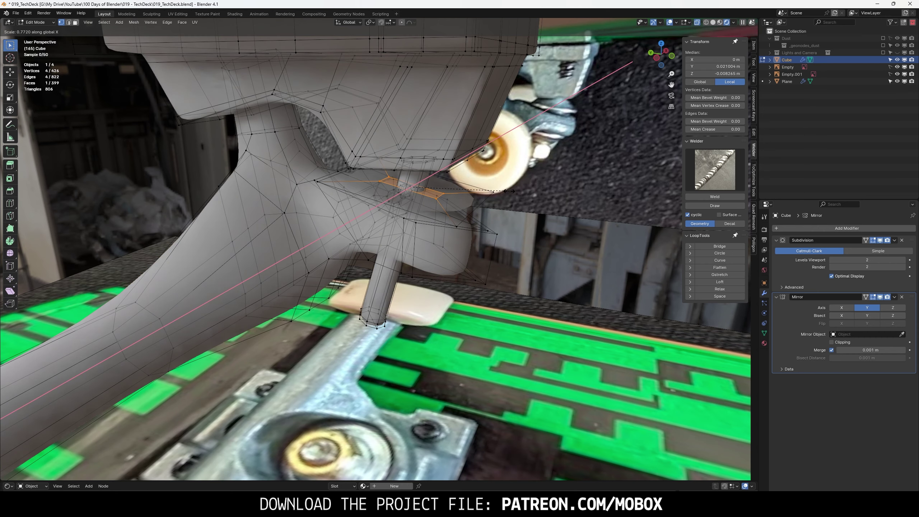
key("y")
left_click(494, 184)
- Move the part into place, then select the linked wedge and rotate it between baseplate and hanger
left_click(656, 57)
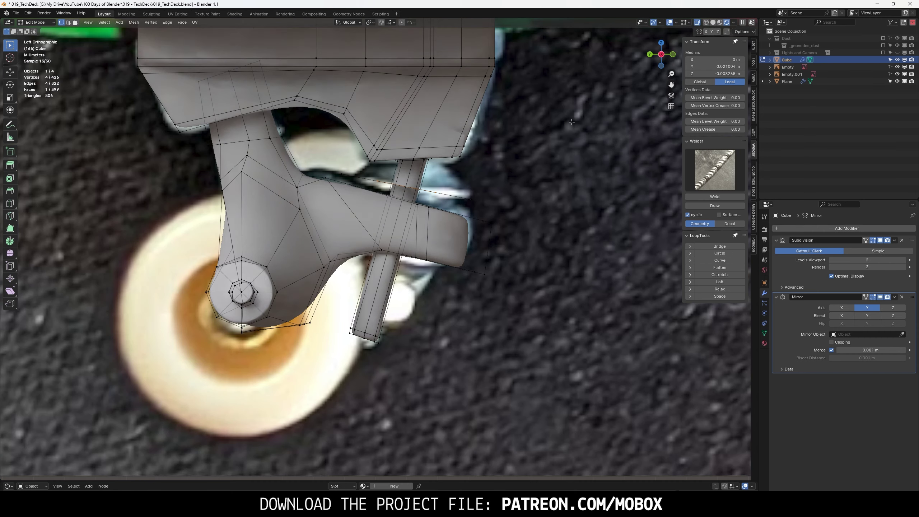
key("g")
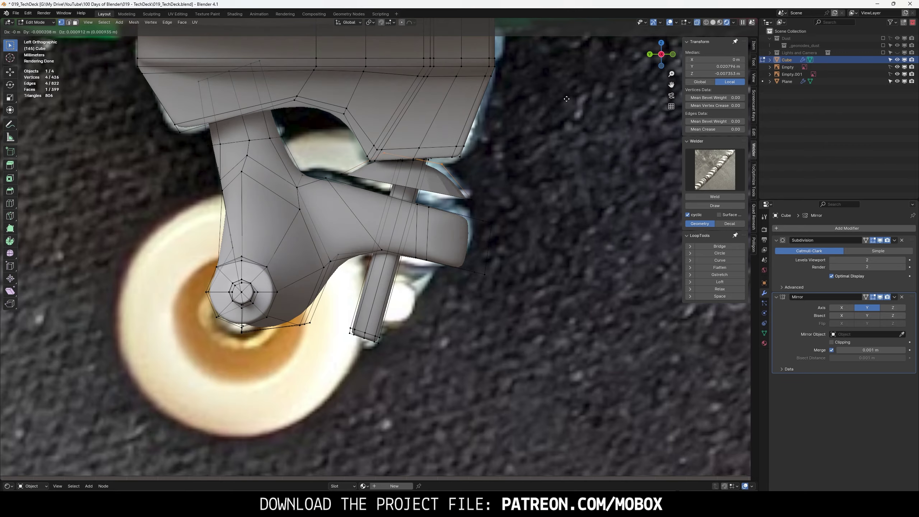
left_click(564, 96)
key("Tab")
mouse_move(491, 168)
middle_mouse_down()
mouse_move(377, 181)
mouse_move(533, 180)
middle_mouse_up()
key("Tab")
key("ctrl+KP_3")
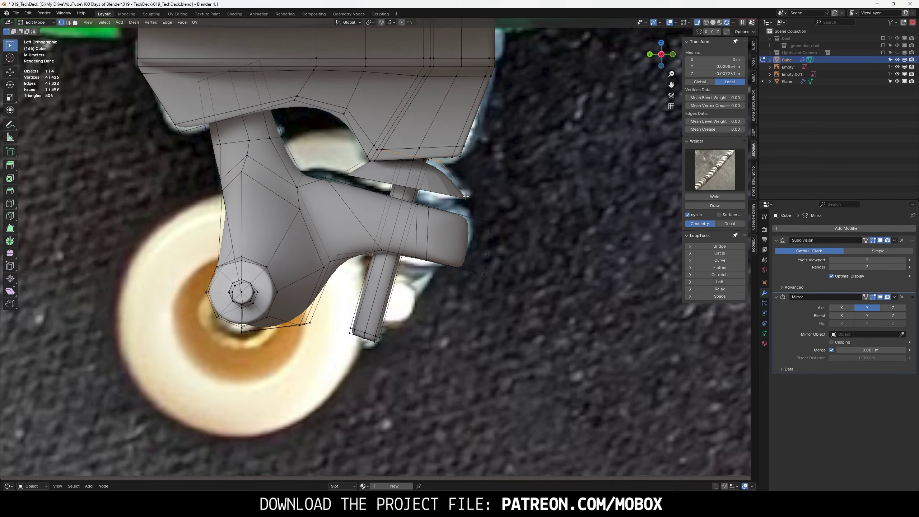
key("ctrl+l")
key("r")
left_click(489, 185)
key("g")
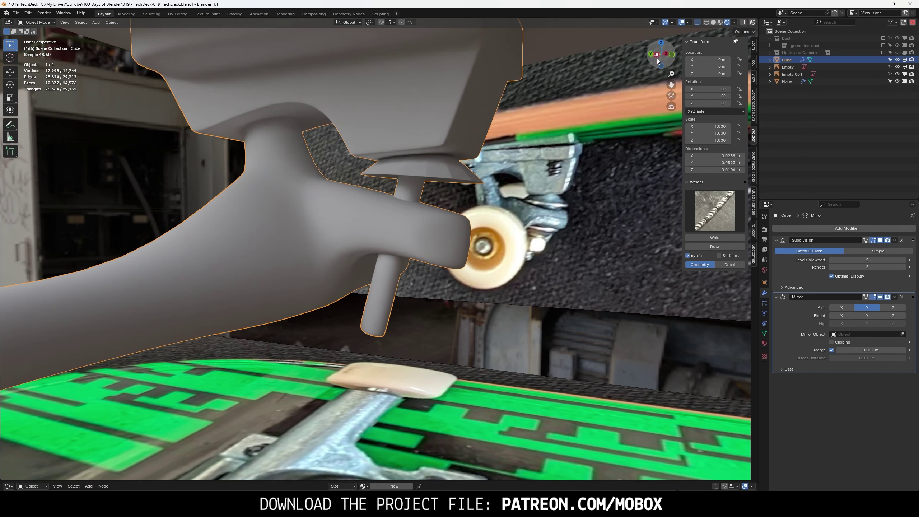
- Fix the wedge's position, then duplicate its edge loop and move the copy
left_click(505, 159)
scroll(505, 160, "up", 2)
key("2")
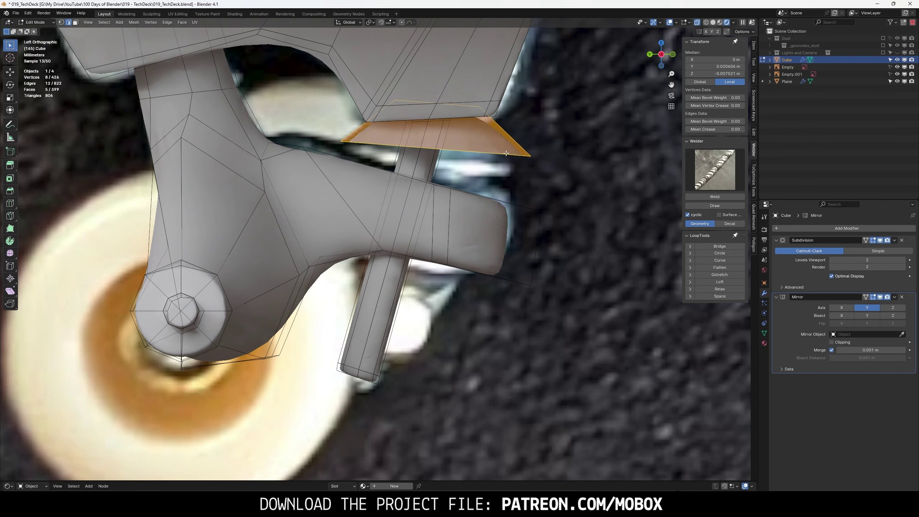
left_click(524, 156, "alt")
key("shift+d")
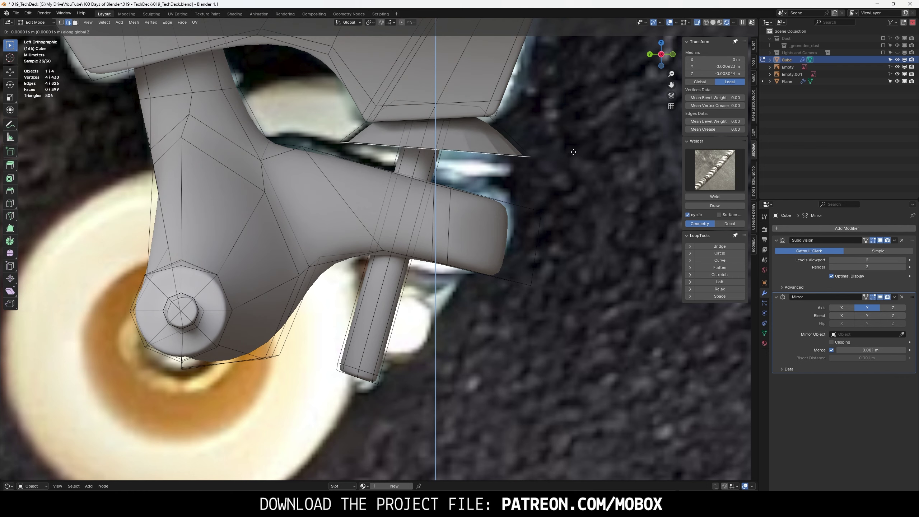
left_click(573, 152)
key("g")
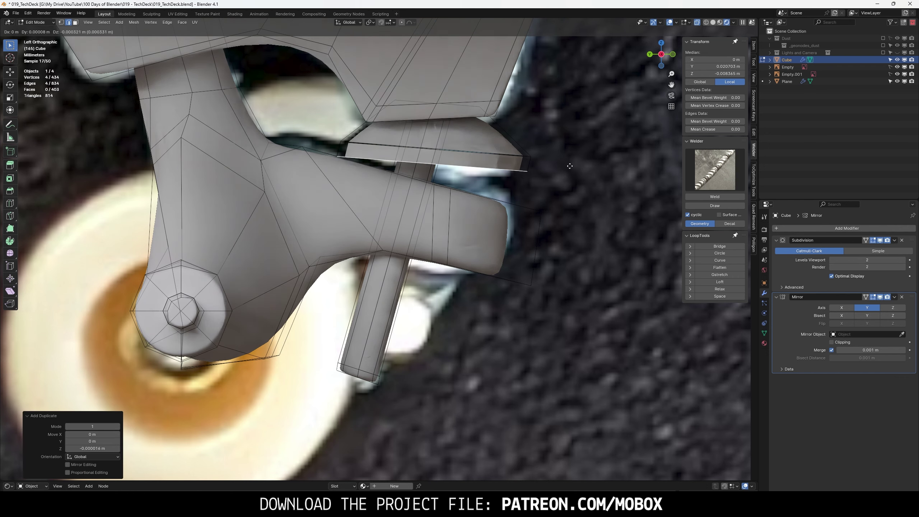
left_click(569, 166)
- Add a loop cut across the new piece and select its linked strip of faces for deletion
key("Tab")
middle_click_drag(570, 165, 562, 187)
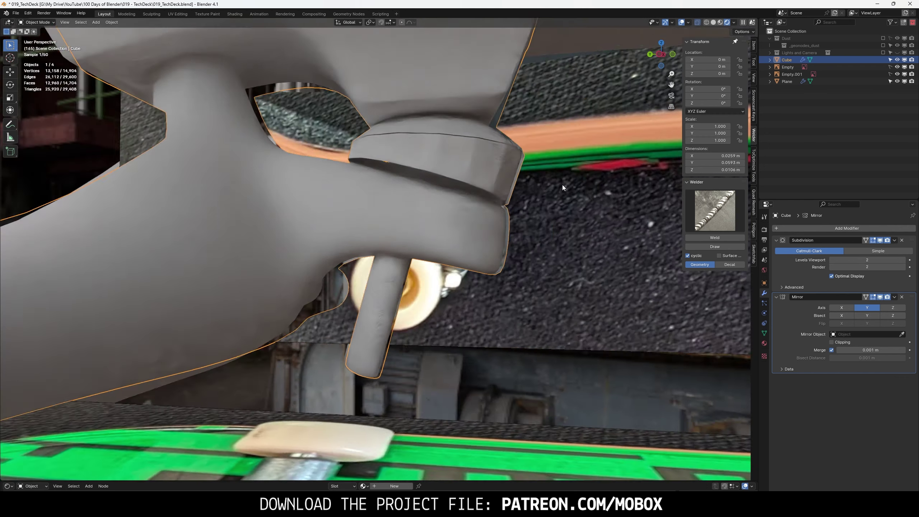
mouse_move(508, 193)
middle_mouse_down()
mouse_move(479, 227)
mouse_move(438, 185)
middle_mouse_up()
left_click(480, 227)
key("2")
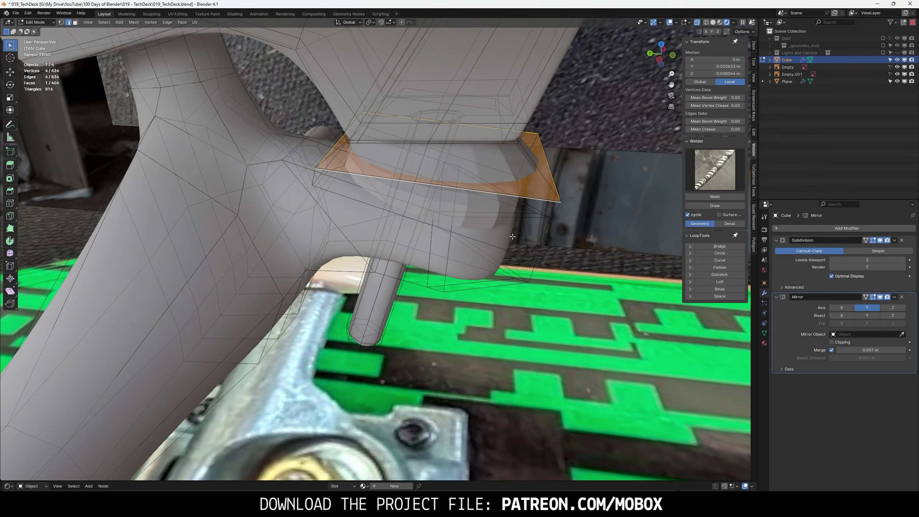
key("Tab")
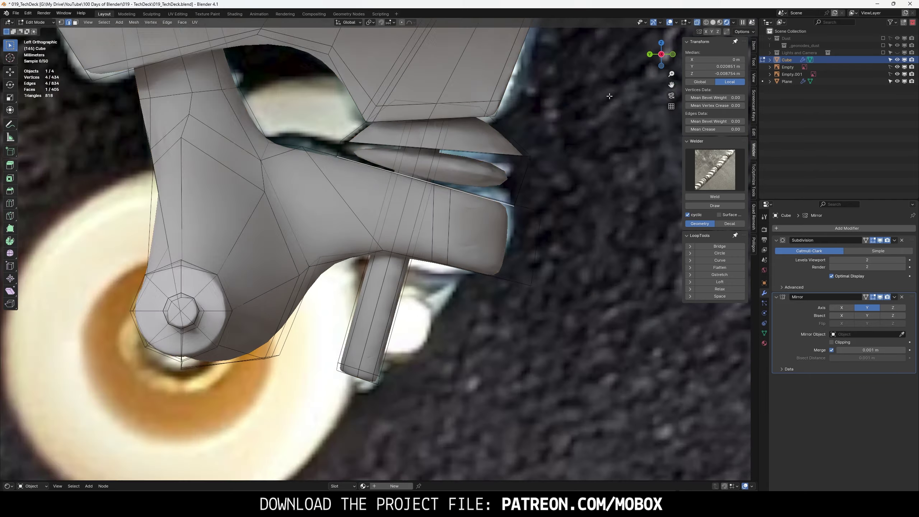
scroll(587, 151, "up", 1)
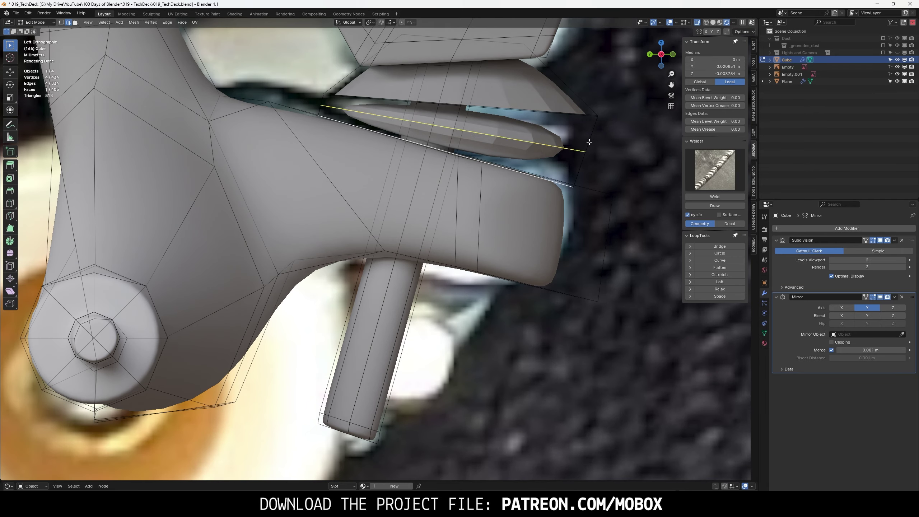
left_click(588, 142)
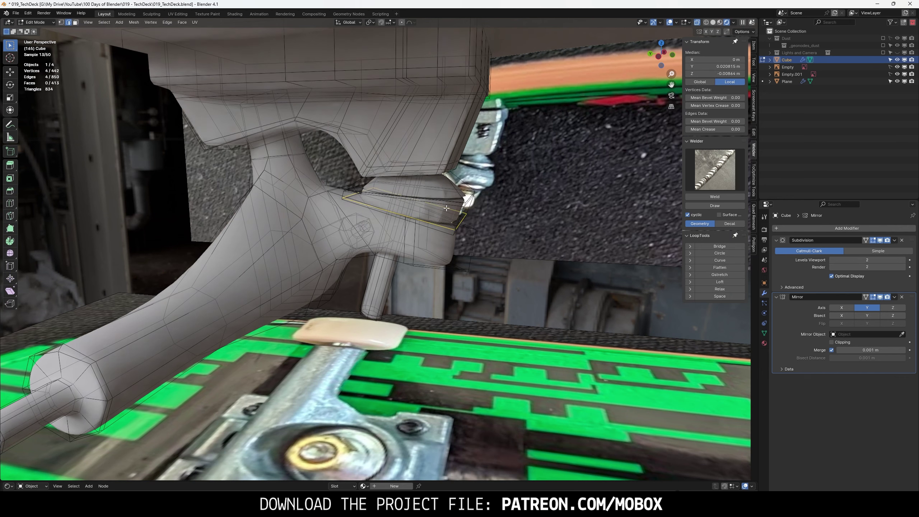
left_click(447, 208)
scroll(447, 208, "up", 4)
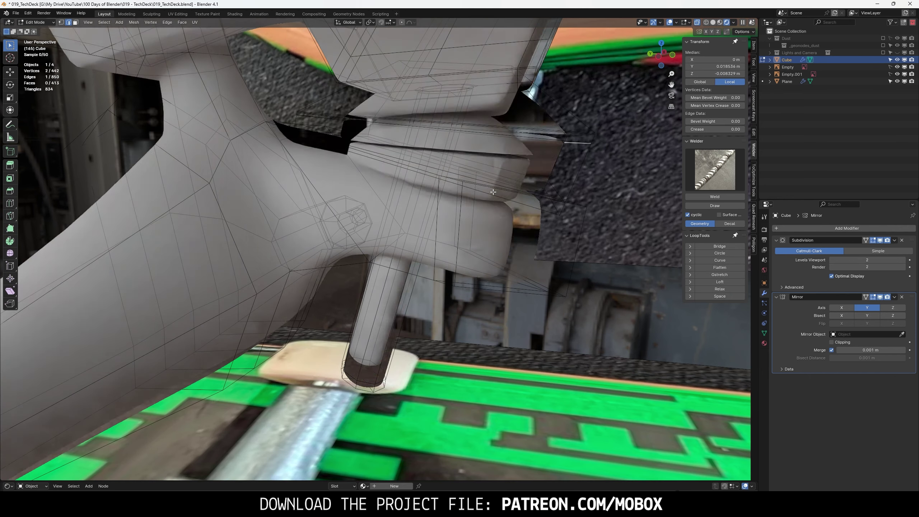
key("ctrl+l")
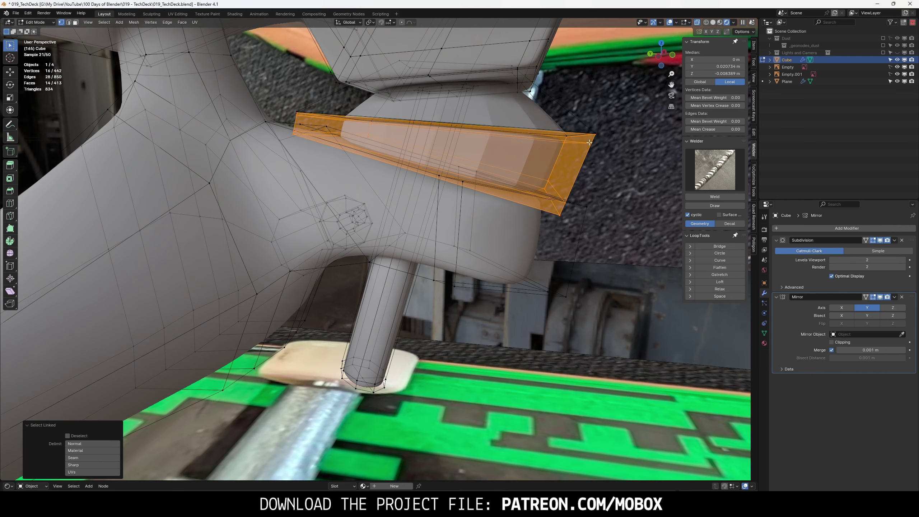
key("x")
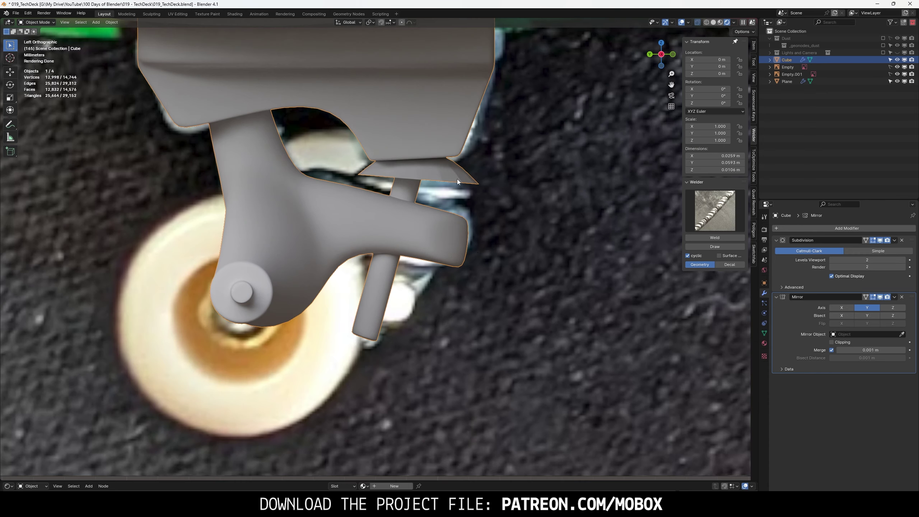
- Duplicate the flap piece, rotate the copy under the hanger arm, and apply smooth shading
key("Tab")
key("l")
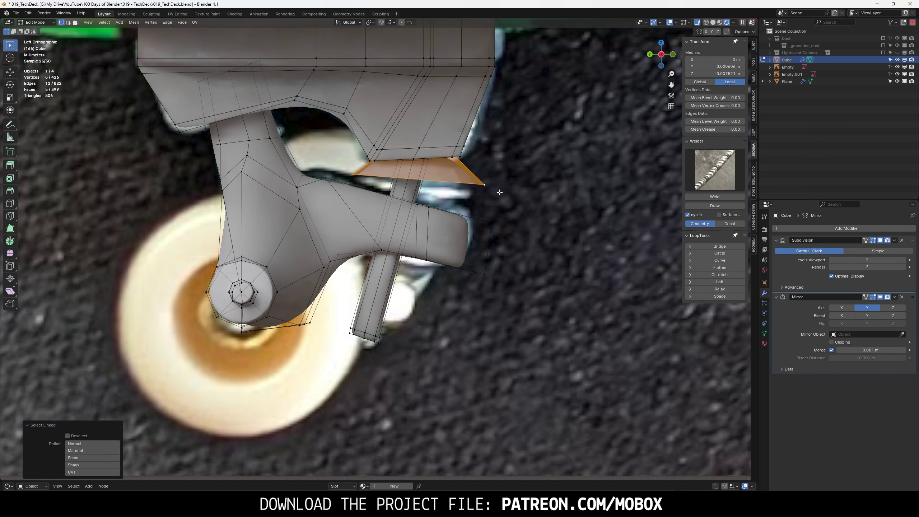
key("shift+d")
left_click(475, 328)
key("r")
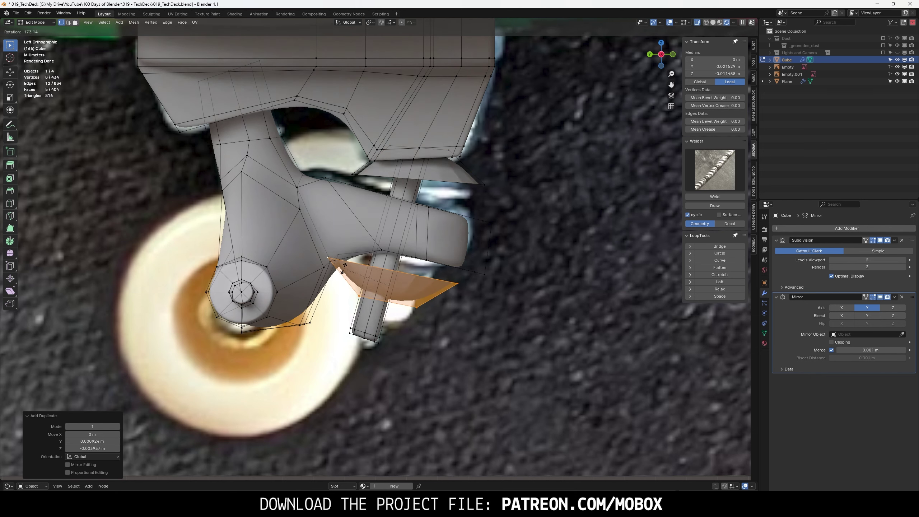
left_click(344, 268)
key("r")
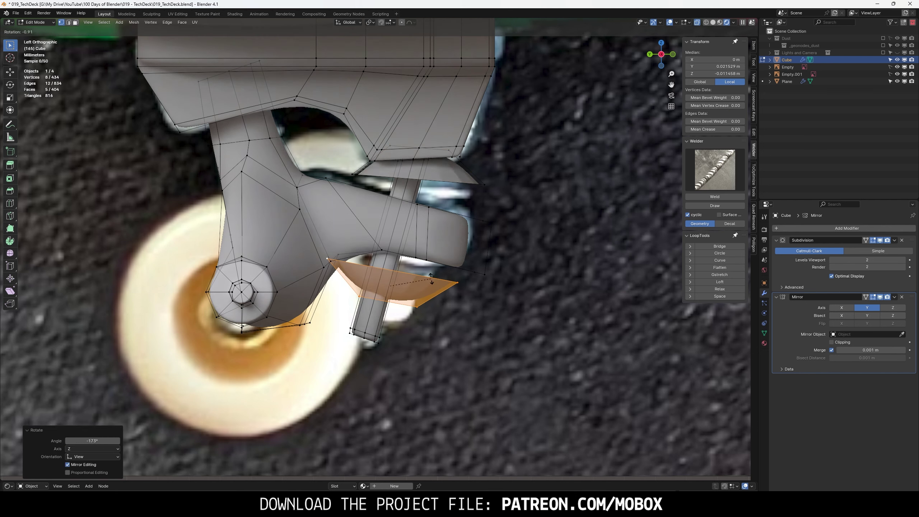
left_click(440, 270)
key("r")
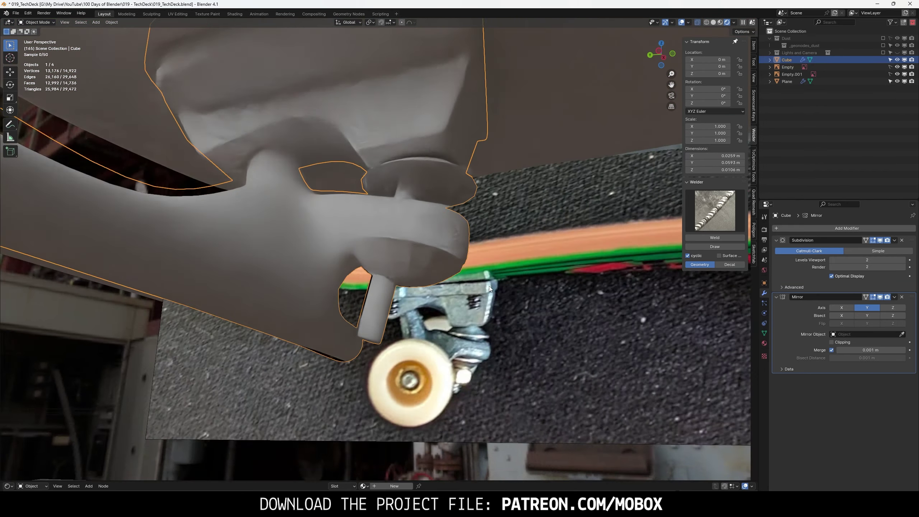
right_click(420, 270)
left_click(413, 271)
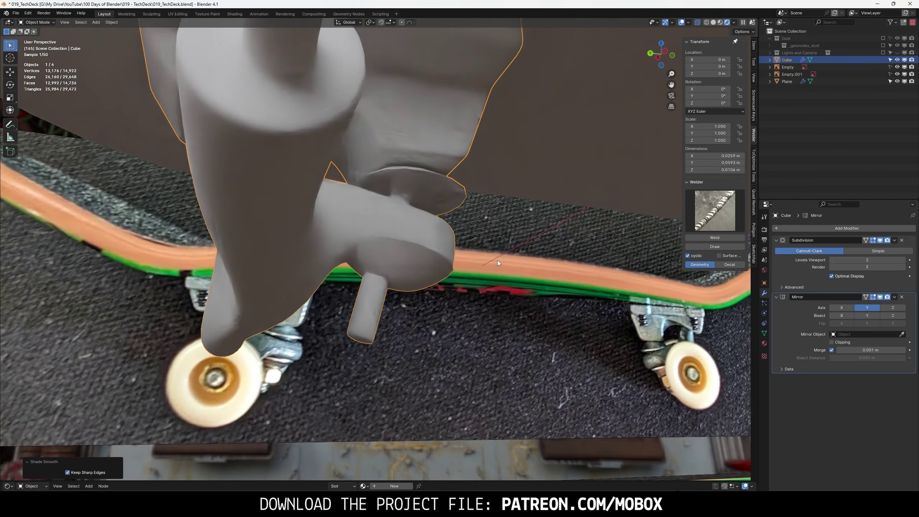
middle_click_drag(497, 260, 459, 232)
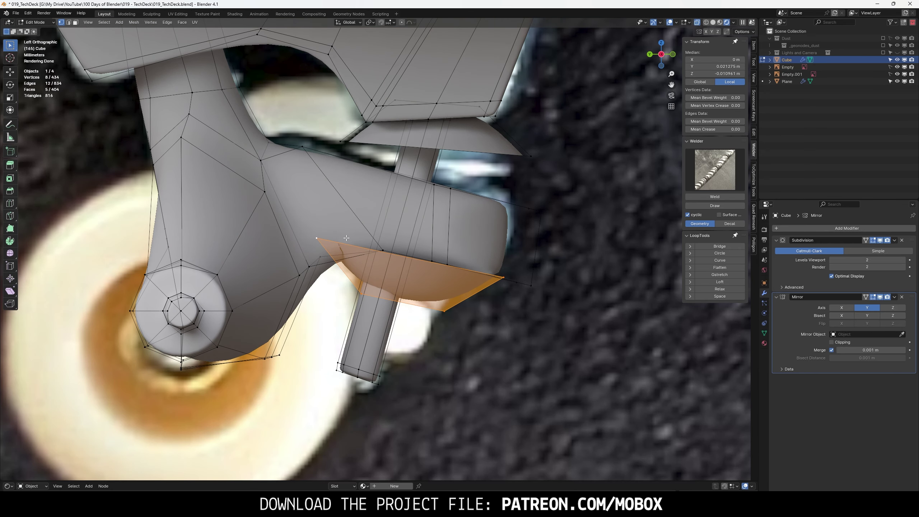
- Adjust an edge of the duplicated flap, then delete the whole copied flap
left_click(347, 257)
left_click(495, 275, "shift")
key("g")
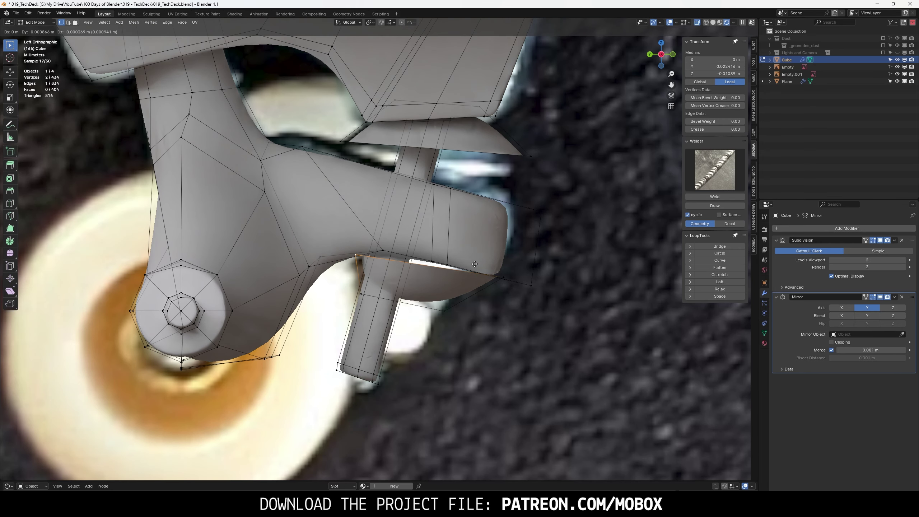
left_click(474, 263)
key("shift+alt+z")
key("shift+alt+z")
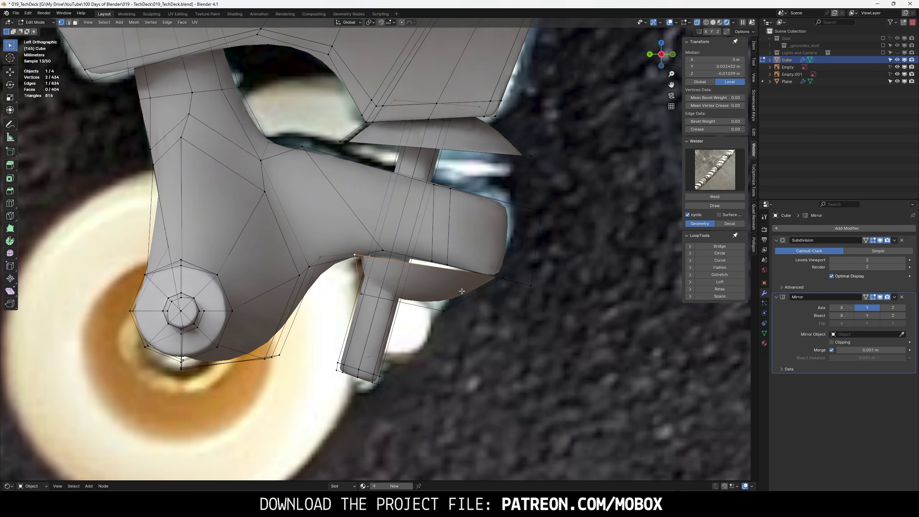
left_click(529, 322)
left_click(526, 292)
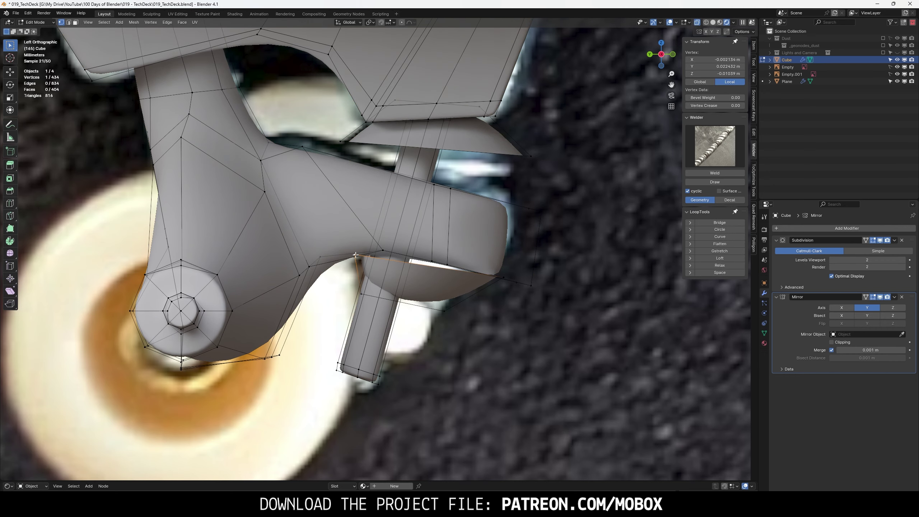
key("ctrl+l")
key("x")
left_click(458, 311)
scroll(546, 292, "down", 2)
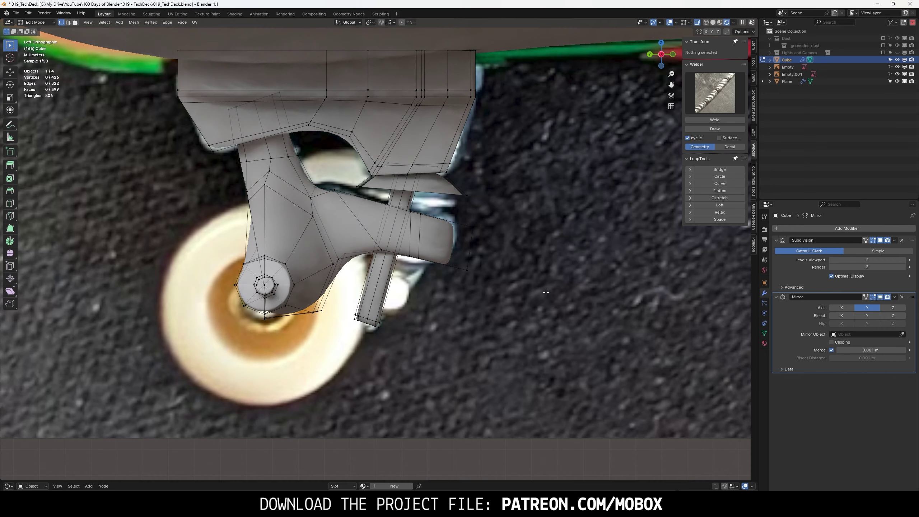
scroll(513, 285, "up", 2)
- Add an 8-vertex cylinder to the truck mesh and scale it down
key("shift+a")
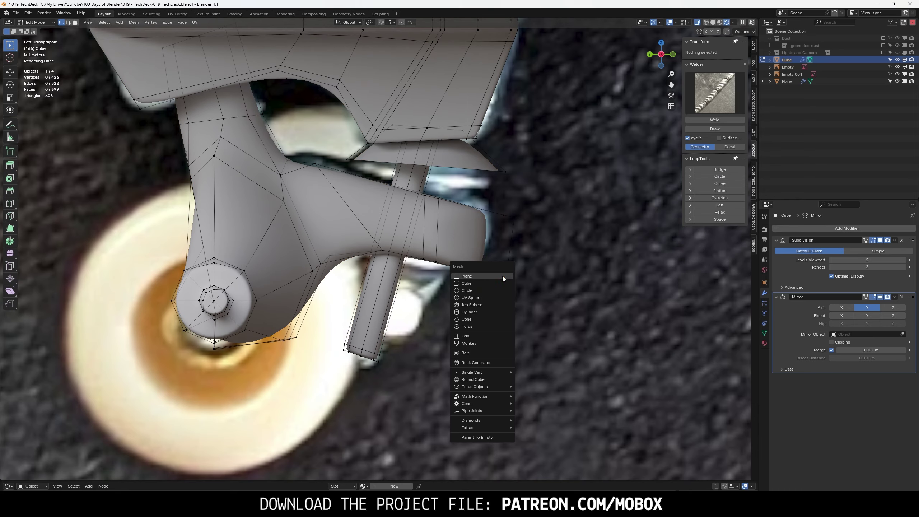
left_click(476, 312)
scroll(477, 311, "down", 3)
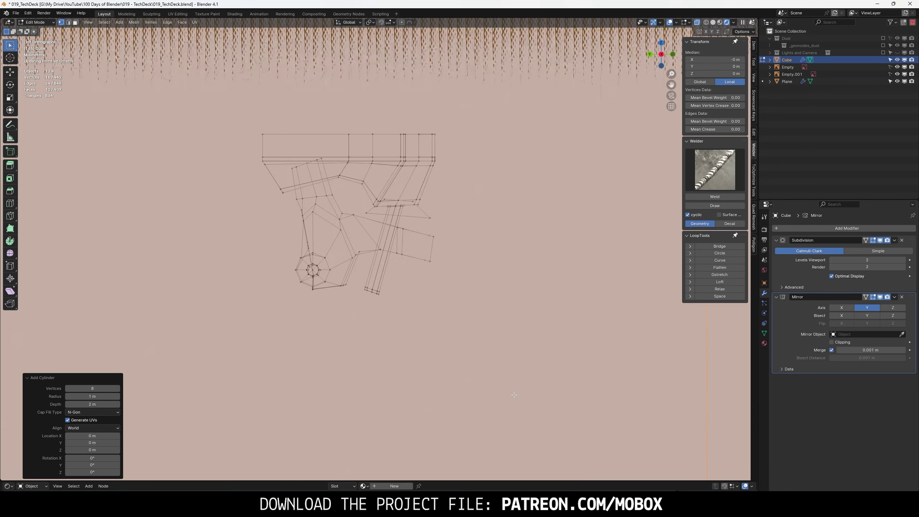
scroll(478, 311, "down", 3)
key("s")
left_click(467, 260)
scroll(467, 260, "down", 5)
scroll(467, 260, "down", 3)
key("Tab")
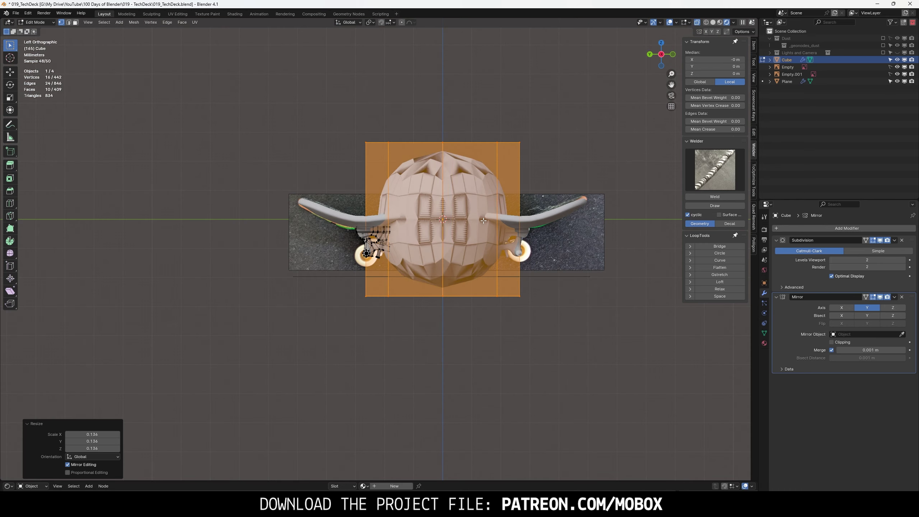
mouse_move(467, 260)
middle_mouse_down()
mouse_move(494, 254)
mouse_move(515, 222)
middle_mouse_up()
key("Tab")
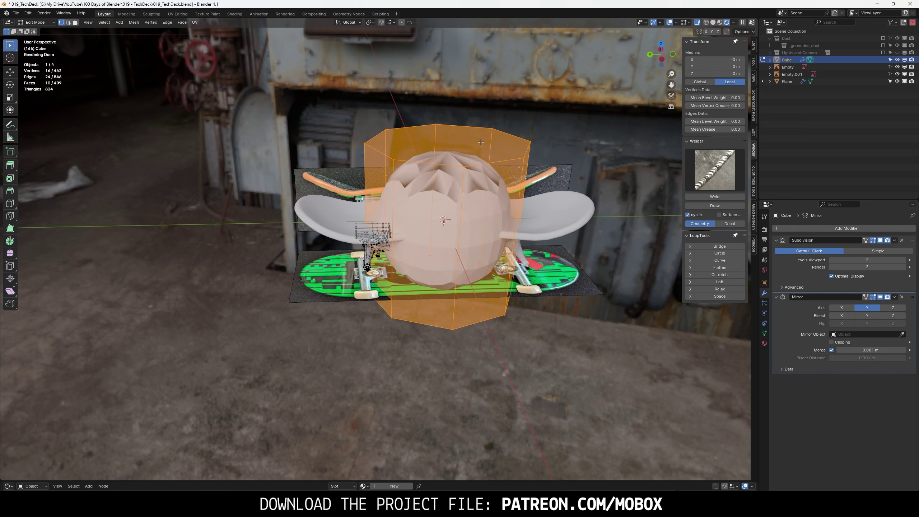
- Inset the cylinder's top cap twice and collapse the inner face to its centre
left_click(450, 141)
key("i")
key("i")
left_click(469, 141)
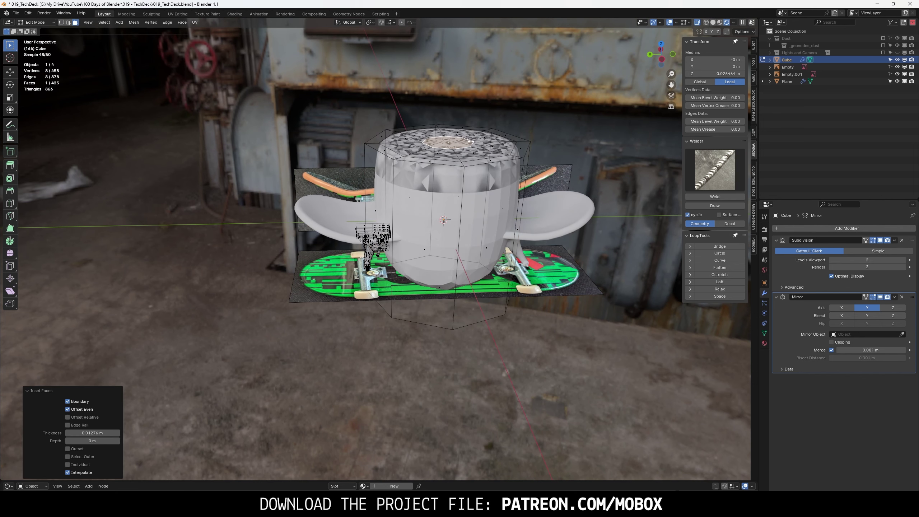
key("s")
key("0")
key("Return")
- Double-inset the bottom cap and flatten its inner face to 0 in X and Y
left_click(474, 288)
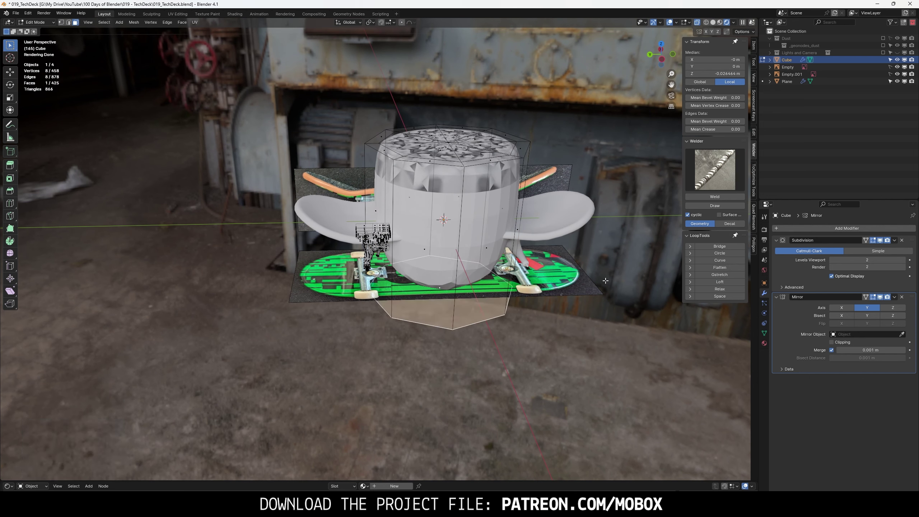
key("i")
left_click(586, 277)
key("i")
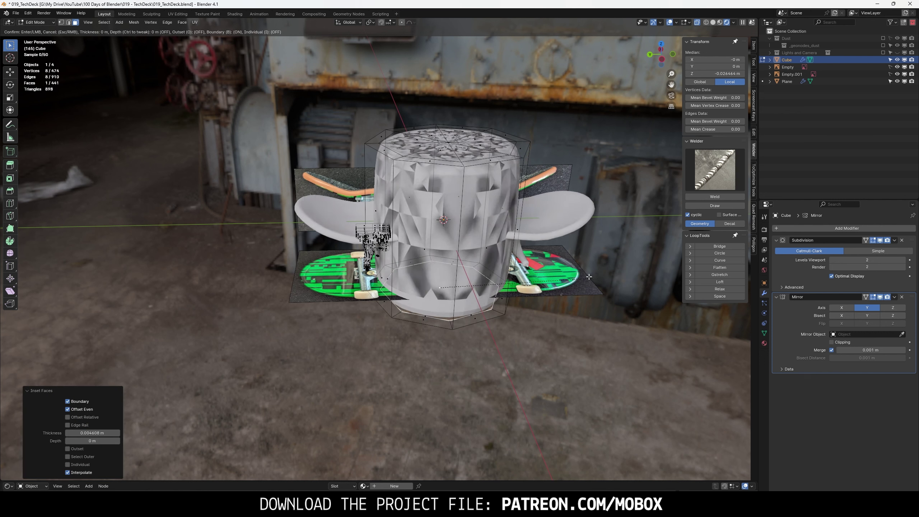
key("s")
key("x")
key("0")
key("Return")
key("s")
key("y")
key("0")
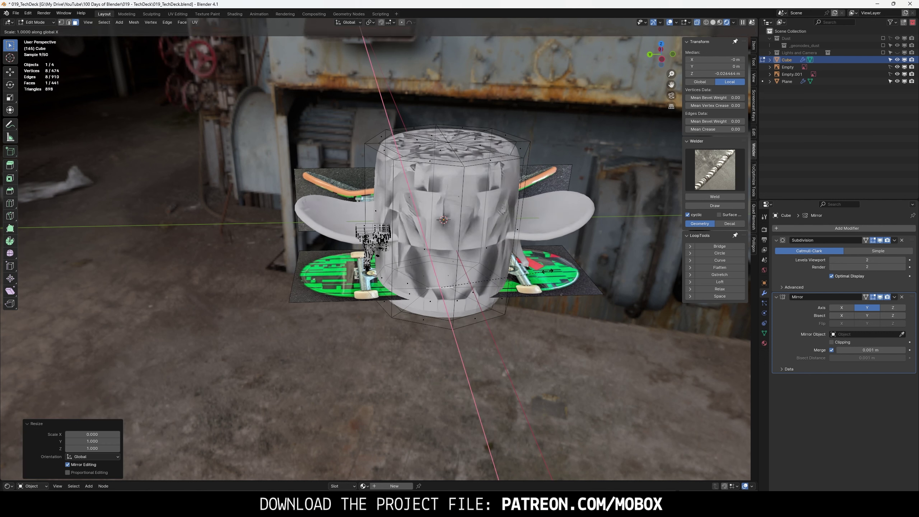
key("Return")
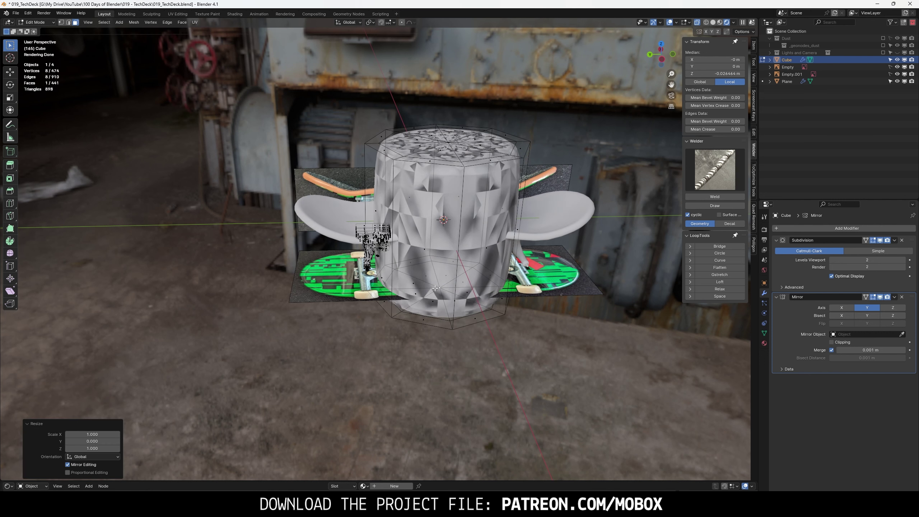
- Select the whole cylinder and scale it down in top view beside the truck
key("l")
scroll(435, 288, "down", 3)
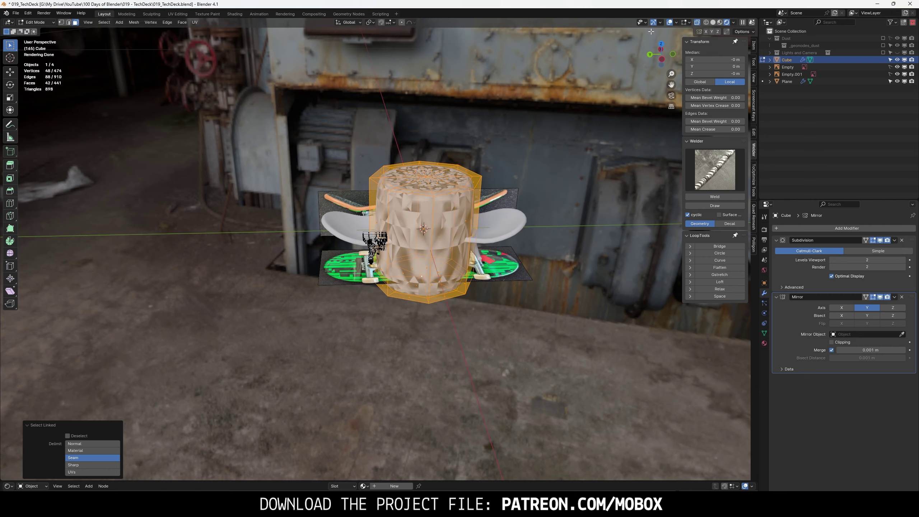
left_click(661, 44)
key("s")
left_click(380, 293)
- Place the cylinder beside the front truck and merge its duplicate vertices by distance
key("g")
left_click(320, 238)
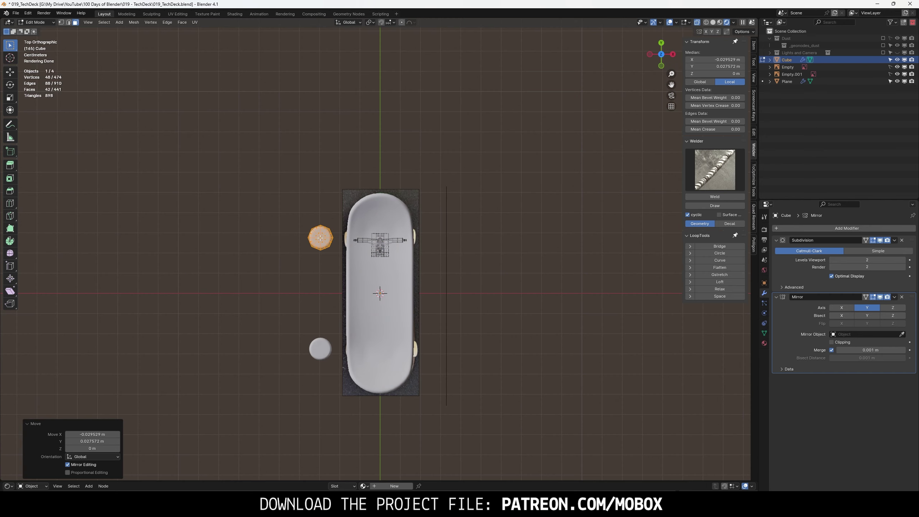
right_click(301, 347)
key("Escape")
key("1")
right_click(300, 381)
mouse_move(325, 406)
left_click(360, 406)
- Dissolve the top cap's triangle pairs into quad faces
scroll(381, 380, "up", 3)
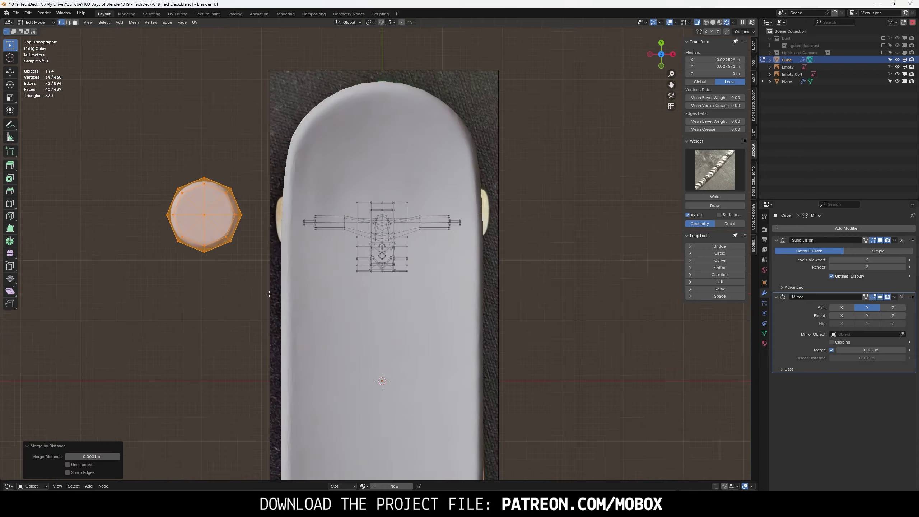
middle_click_drag(382, 380, 385, 264)
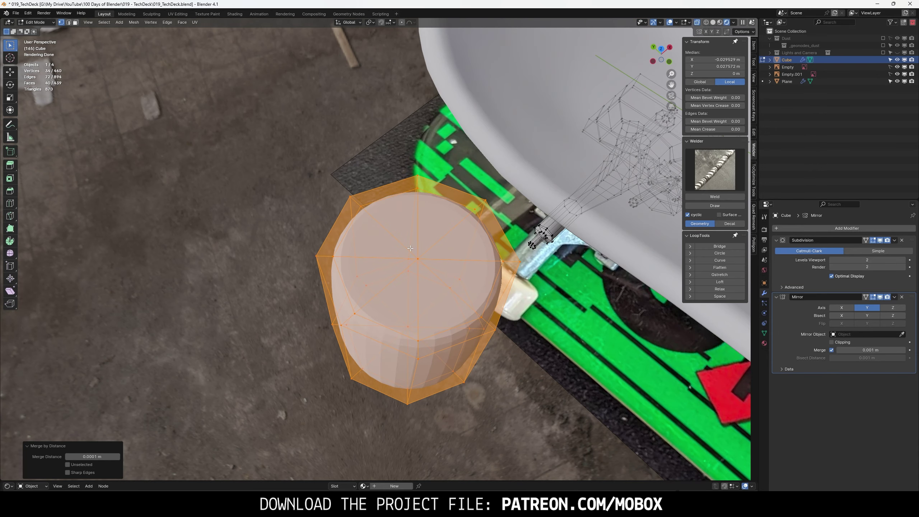
key("alt+a")
key("3")
left_click(395, 228)
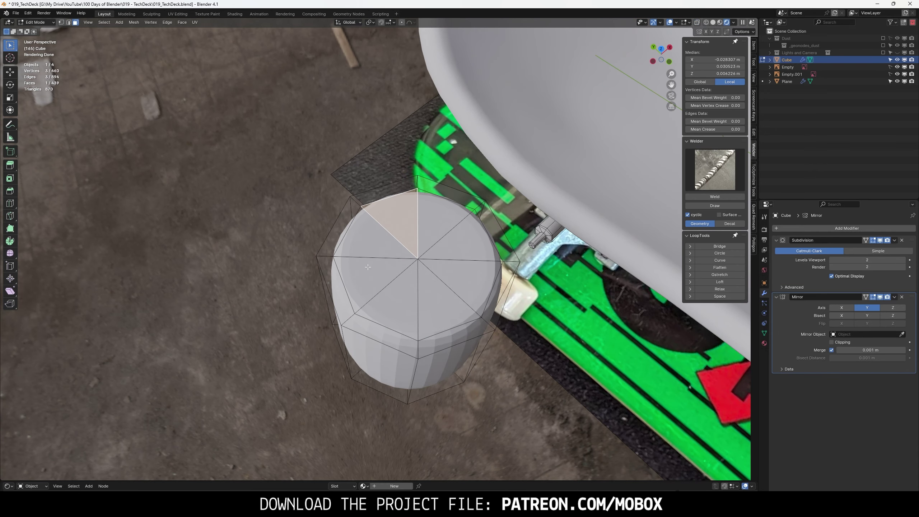
left_click(361, 238, "shift")
key("ctrl+x")
left_click(373, 290)
left_click(383, 312, "shift")
key("ctrl+x")
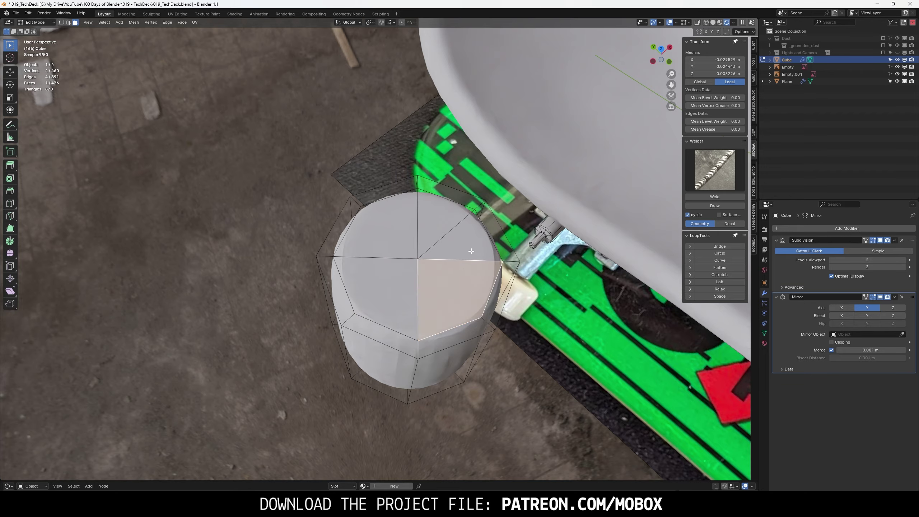
left_click(449, 218, "shift")
key("ctrl+x")
- Dissolve the bottom cap's triangles into quads as well
mouse_move(449, 219)
middle_mouse_down()
mouse_move(389, 314)
mouse_move(416, 202)
middle_mouse_up()
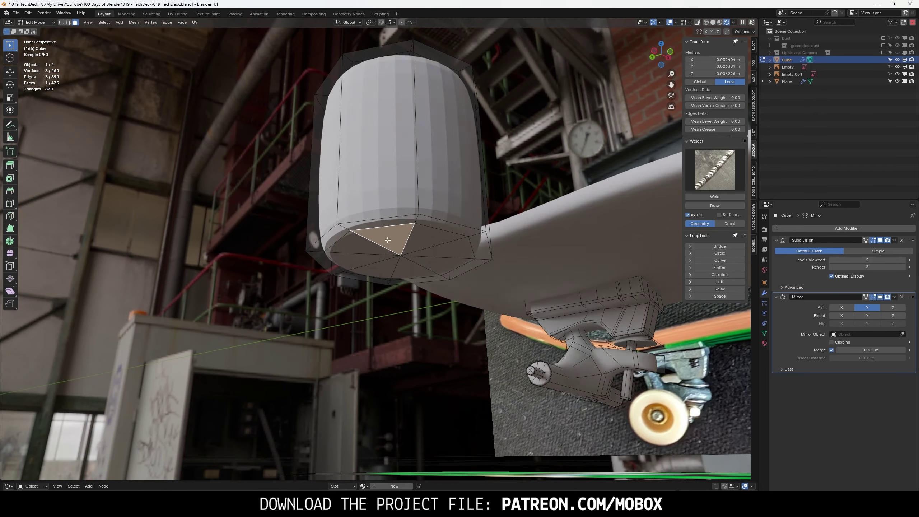
left_click(400, 184, "shift")
key("ctrl+x")
left_click(383, 215, "shift")
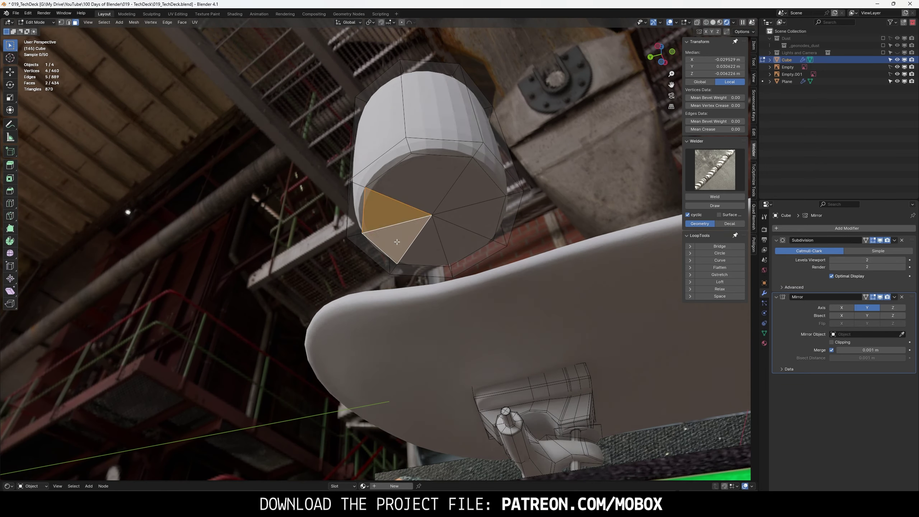
key("ctrl+x")
left_click(425, 247)
left_click(459, 243, "shift")
key("ctrl+x")
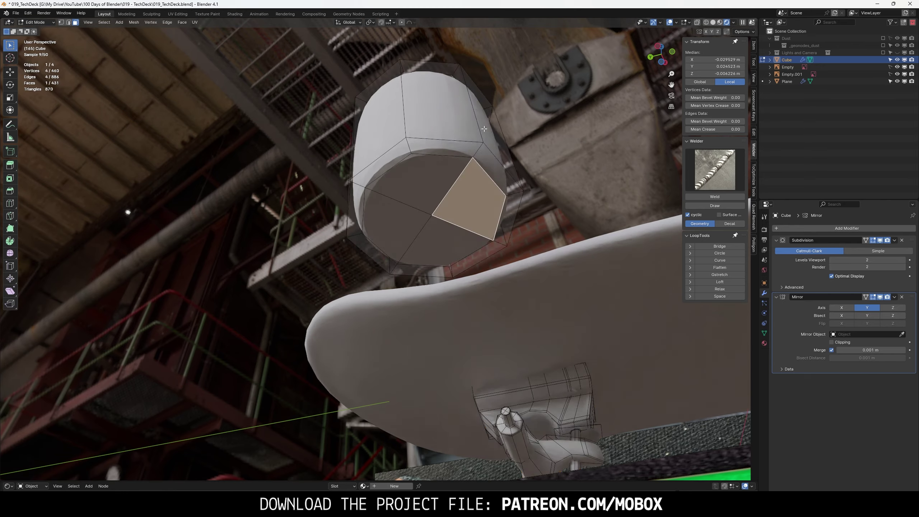
- Add two centred loop cuts around the cylinder and scale them along Z
middle_click_drag(467, 203, 425, 163)
left_click(425, 163)
right_click(425, 163)
key("ctrl+KP_3")
key("s")
key("z")
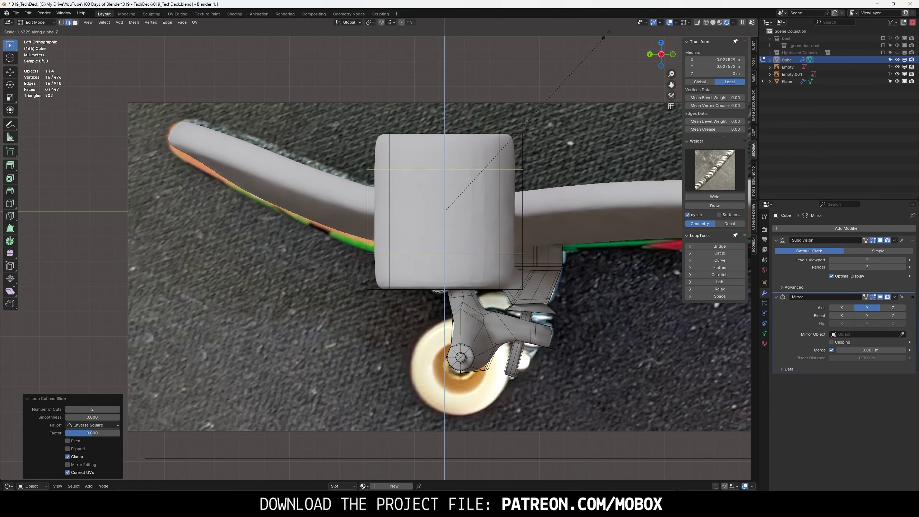
left_click(608, 25)
- With X-ray on, select the cylinder's top faces and lower them along Z
left_click_drag(334, 78, 613, 178)
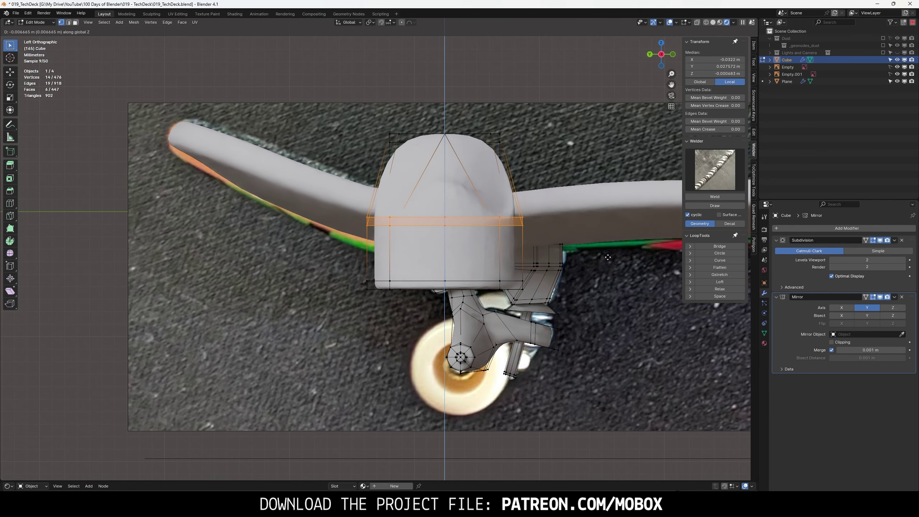
left_click(697, 23)
key("g")
key("z")
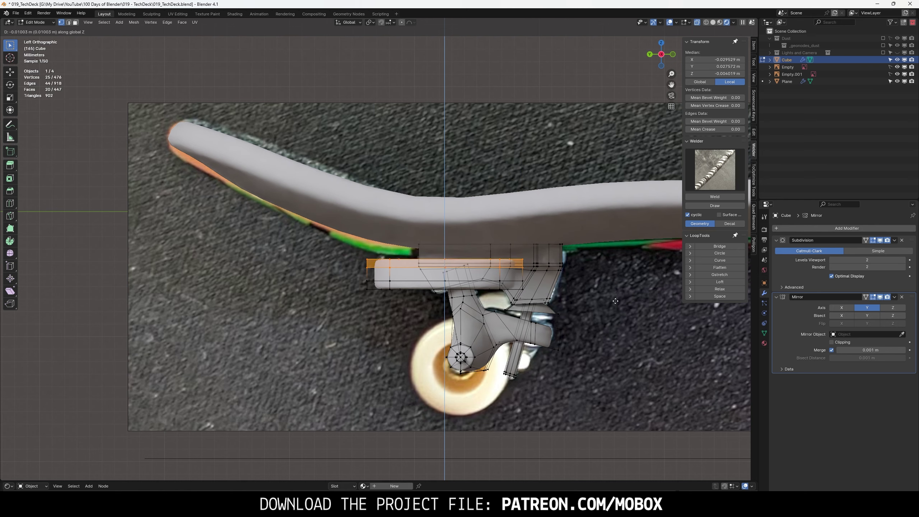
left_click(615, 301)
middle_click_drag(615, 300, 517, 288)
- Select the linked disc and shrink it to 0.22 scale
key("l")
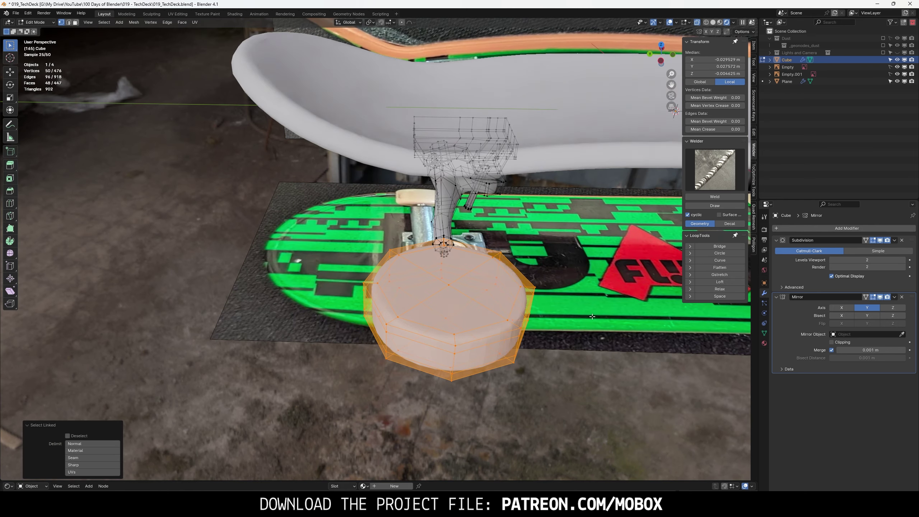
key("KP_7")
key("s")
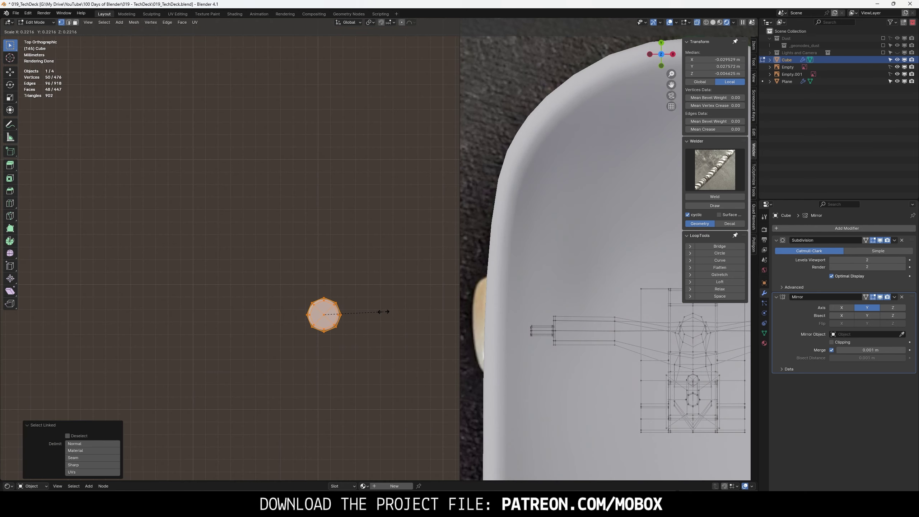
left_click(383, 312)
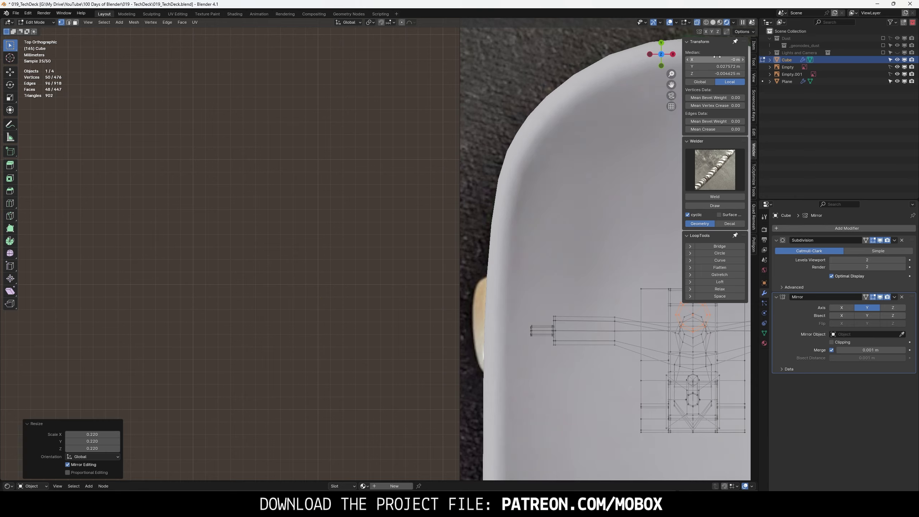
scroll(523, 204, "down", 4)
left_click(649, 54)
scroll(472, 197, "up", 6)
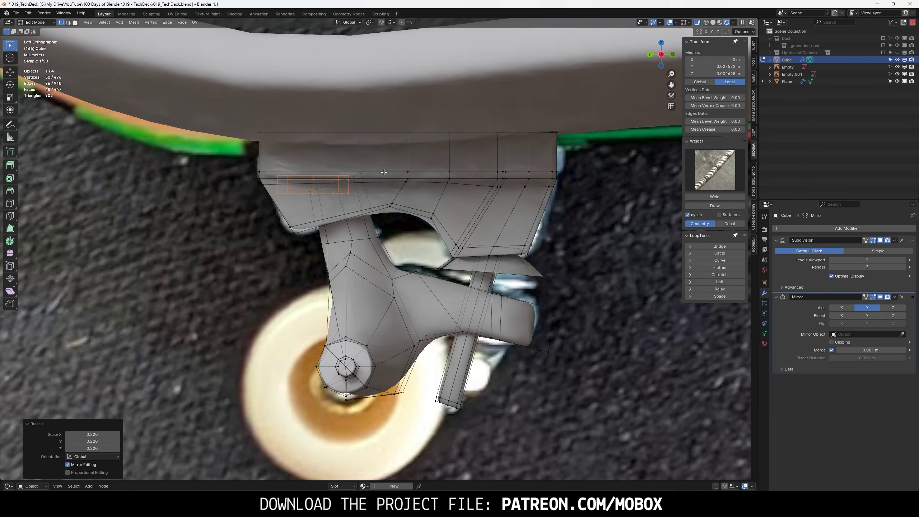
- Move the disc into the hanger, angle it, and enlarge it to 1.361 scale as a bushing
key("g")
left_click(472, 197)
key("r")
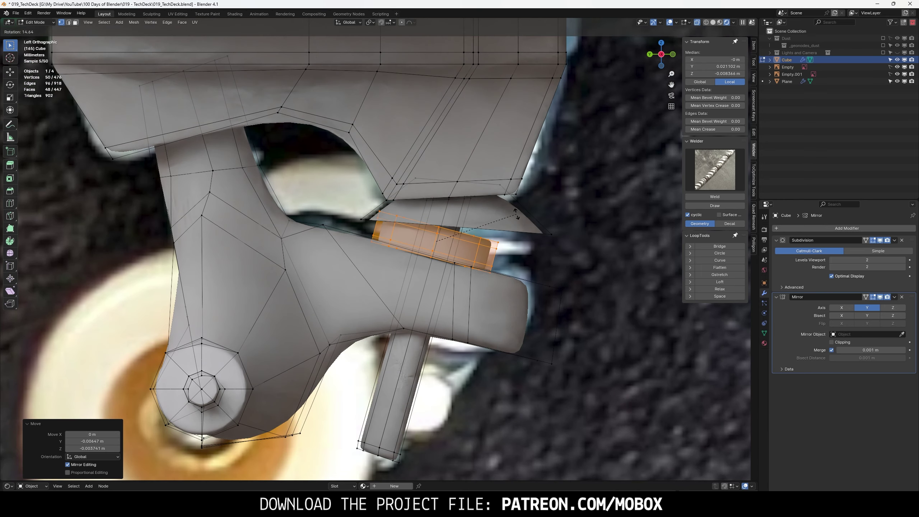
right_click(517, 213)
key("g")
left_click(523, 216)
key("s")
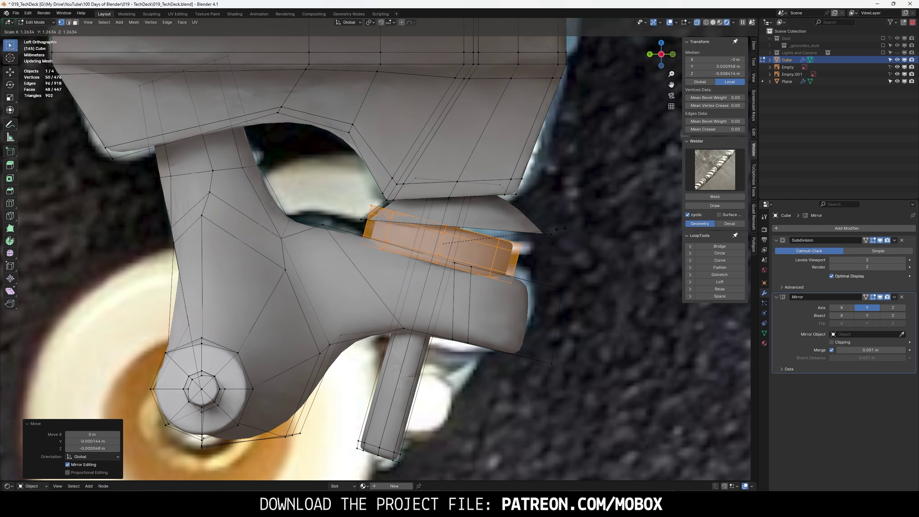
left_click(570, 228)
key("g")
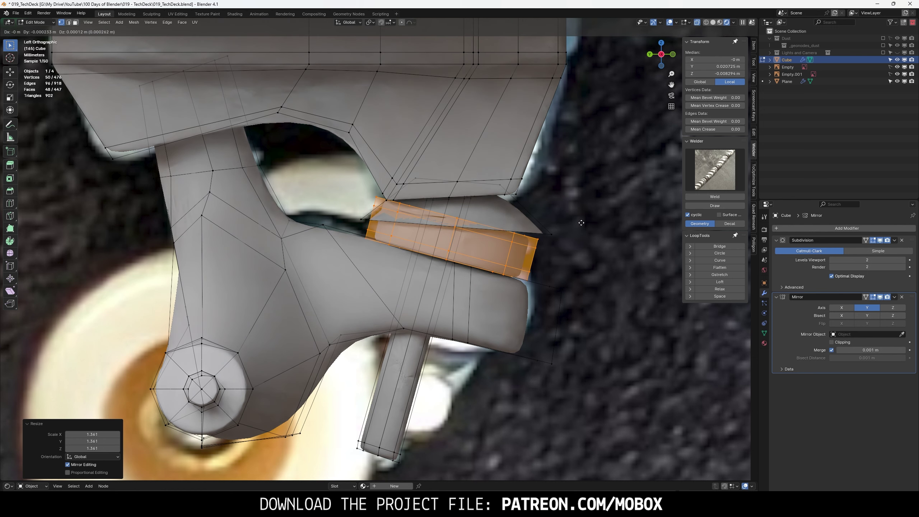
left_click(581, 223)
- Reshape the bushing's tip by moving its two end vertices
scroll(585, 228, "up", 2)
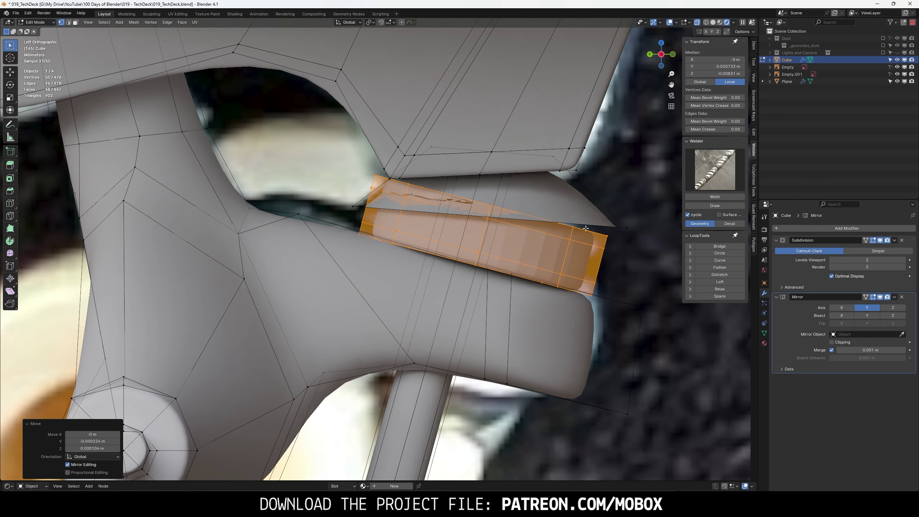
left_click(631, 226, "alt")
key("g")
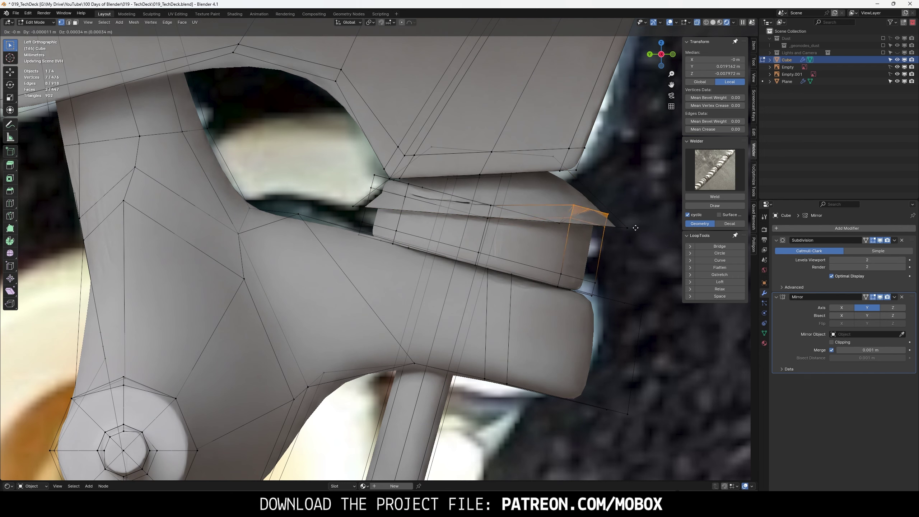
right_click(630, 230)
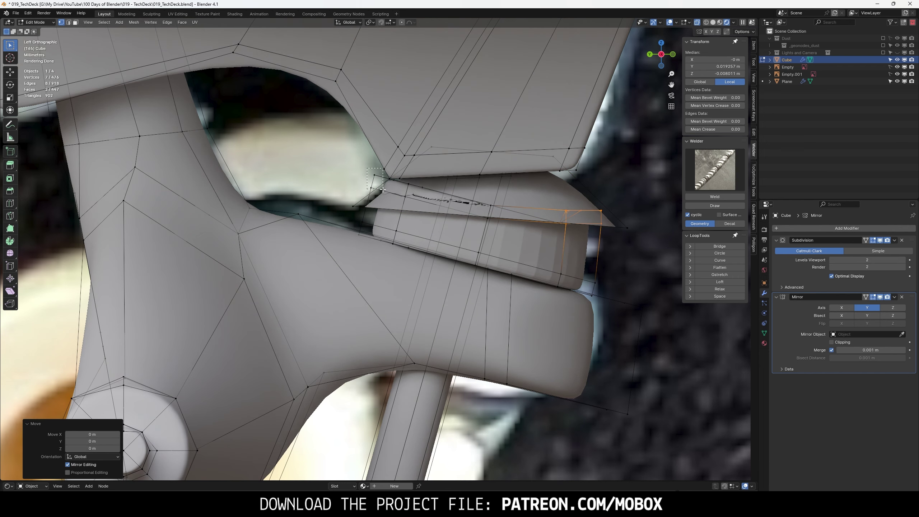
left_click_drag(367, 168, 382, 188)
key("g")
left_click(391, 208)
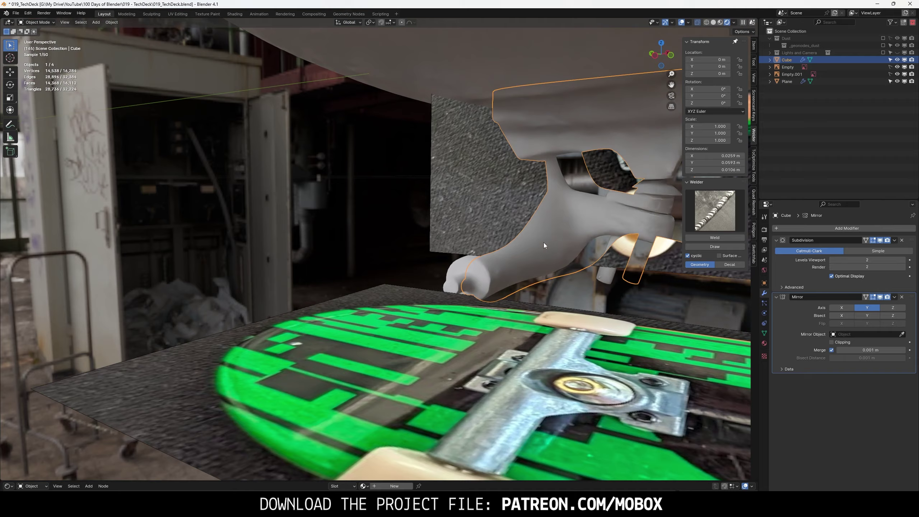
- Apply Shade Smooth to the bushing mesh
mouse_move(543, 243)
middle_mouse_down()
mouse_move(569, 222)
mouse_move(468, 149)
mouse_move(531, 208)
mouse_move(485, 185)
mouse_move(615, 127)
middle_mouse_up()
right_click(465, 163)
left_click(465, 163)
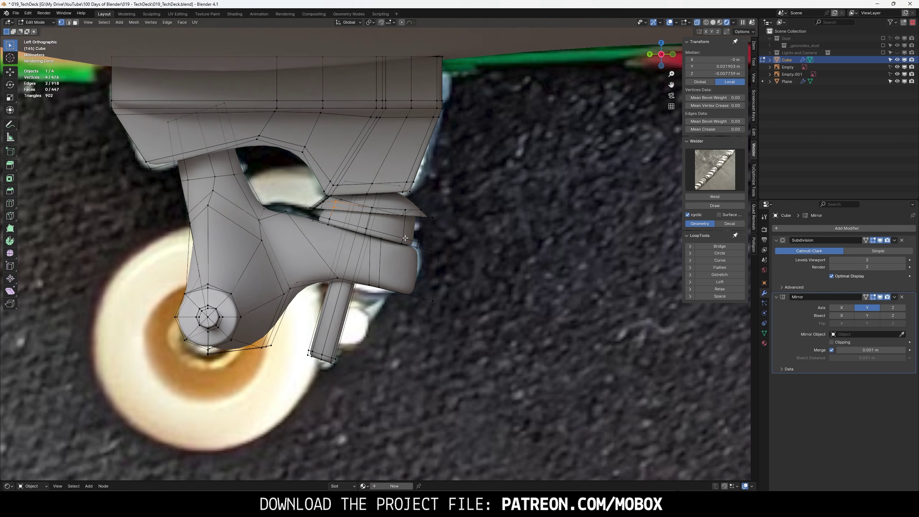
- Duplicate the linked piece, flip it 180 degrees, and place it under the hanger
key("ctrl+l")
key("shift+d")
left_click(362, 275)
key("r")
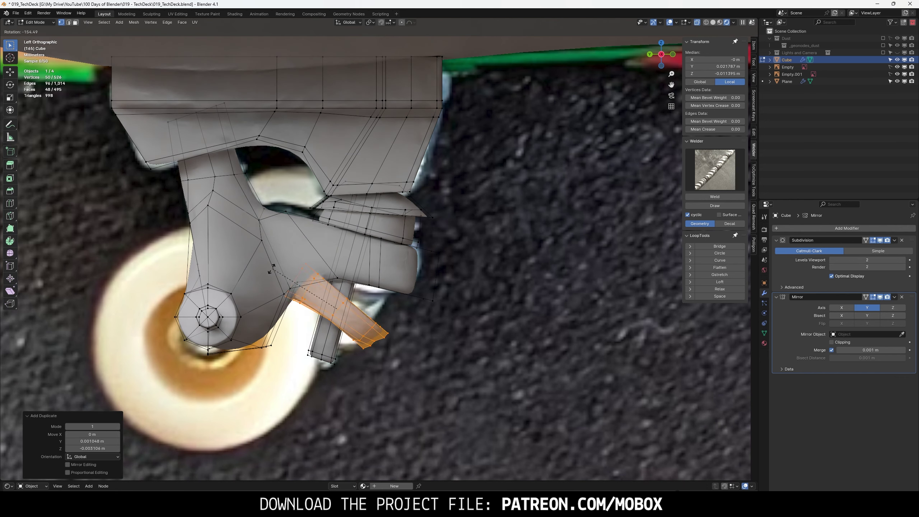
left_click(322, 286)
scroll(322, 286, "up", 2)
scroll(321, 286, "up", 2)
key("g")
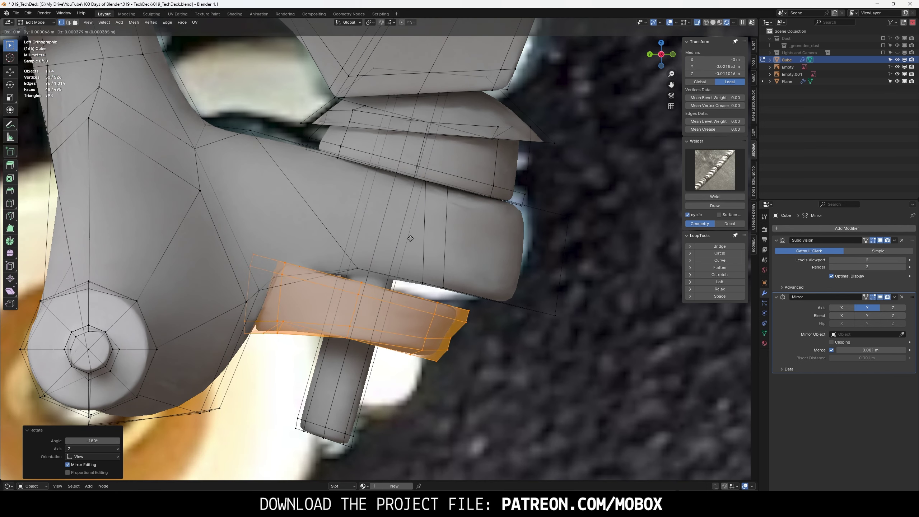
left_click(357, 263)
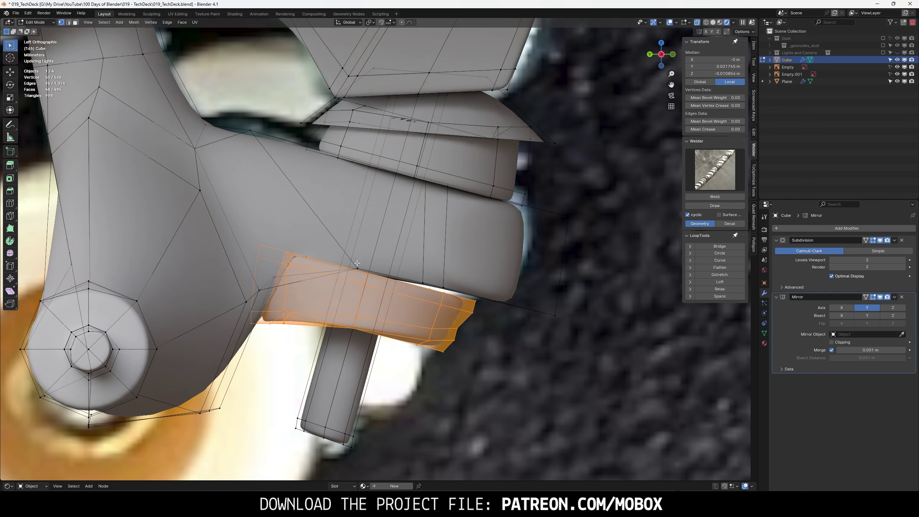
- Reposition the smaller linked piece and tilt it slightly
key("alt+a")
key("l")
key("g")
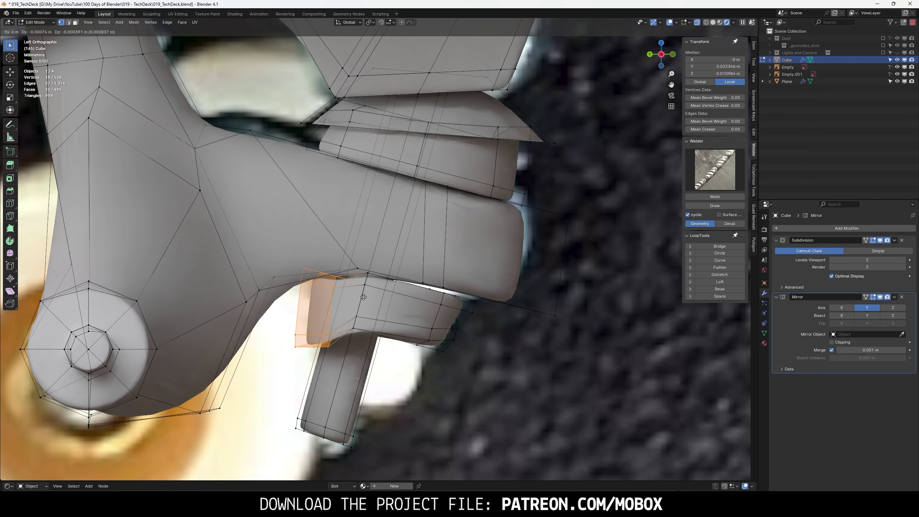
left_click(356, 296)
key("r")
left_click(377, 292)
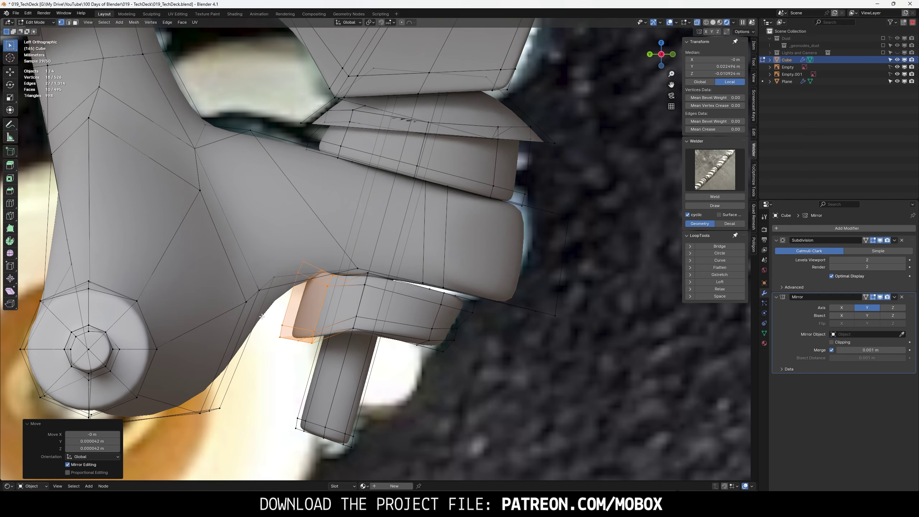
- Adjust the piece's corner vertex into its final position
left_click_drag(300, 320, 321, 342)
key("g")
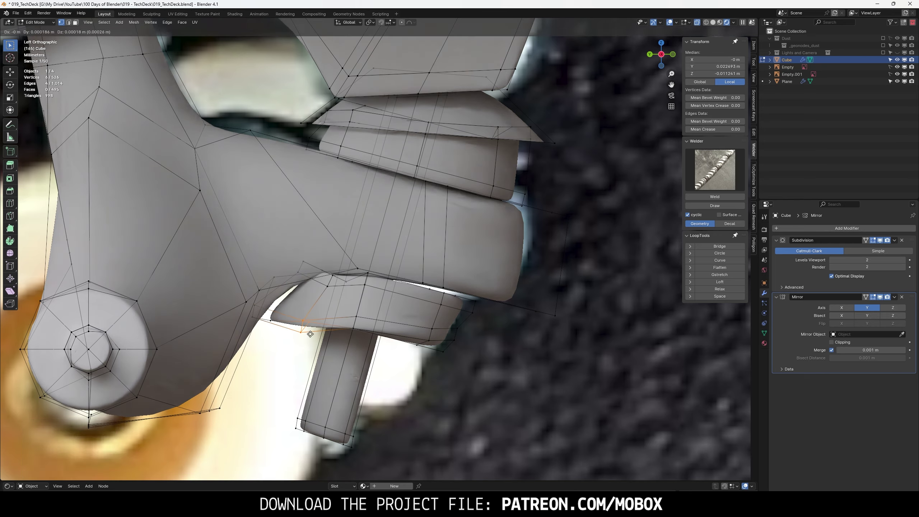
left_click(315, 275)
key("g")
left_click(311, 283)
key("g")
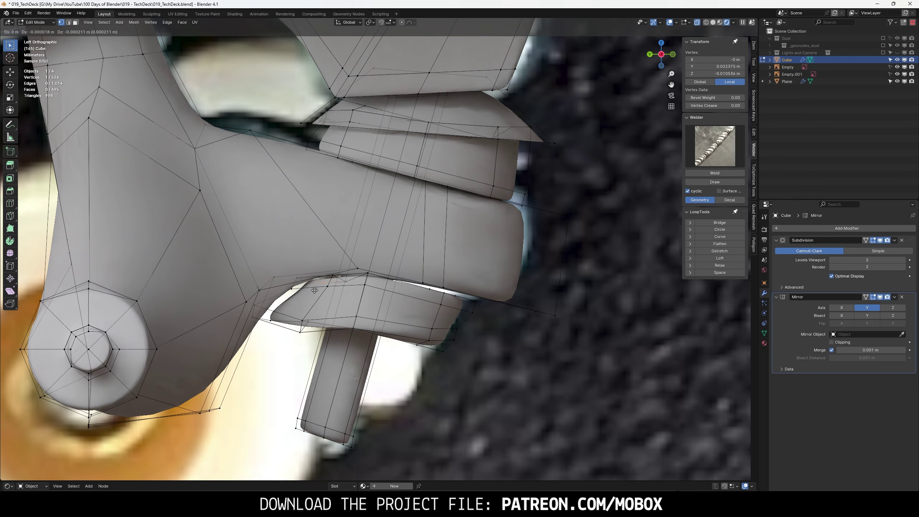
left_click(314, 290)
- Preview the assembled truck from the side in Object Mode, then resume editing
middle_click_drag(314, 290, 336, 333)
key("Tab")
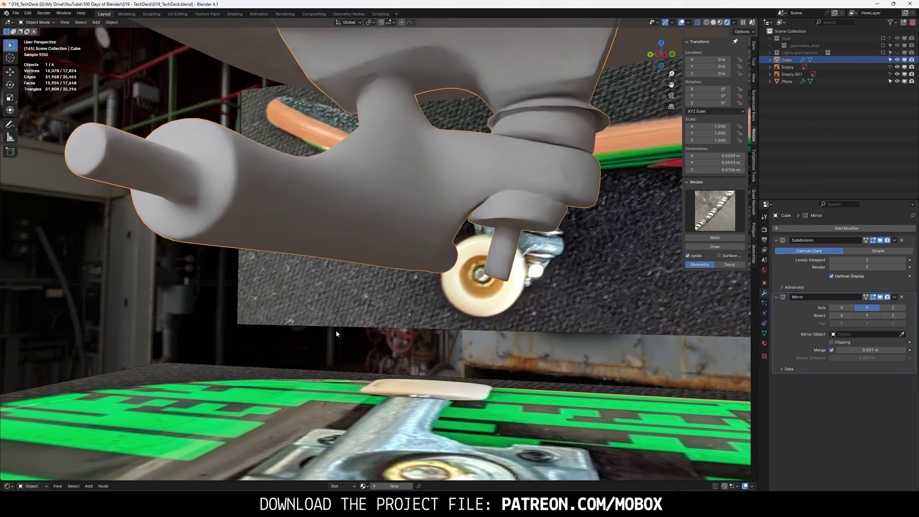
left_click(654, 57)
scroll(470, 196, "down", 2)
key("Tab")
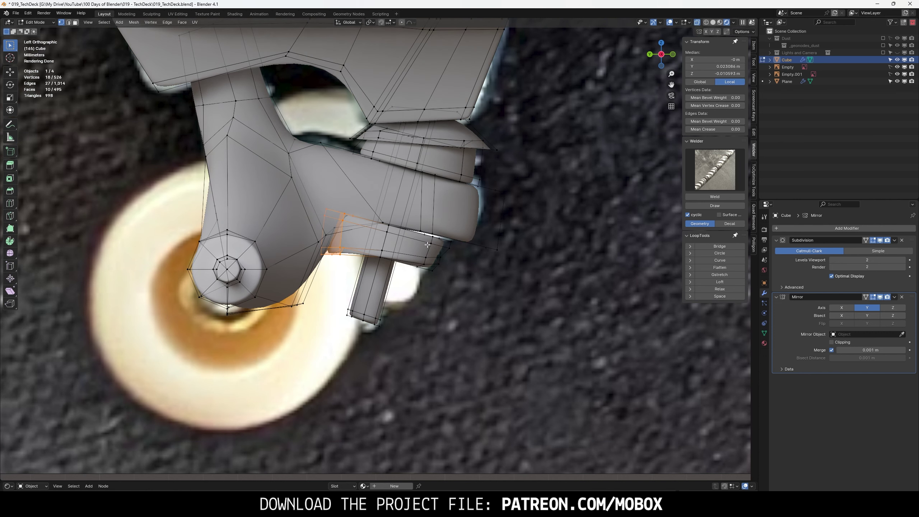
- Move the flange piece out to the right and adjust the bracket vertices
key("l")
key("g")
left_click(367, 217)
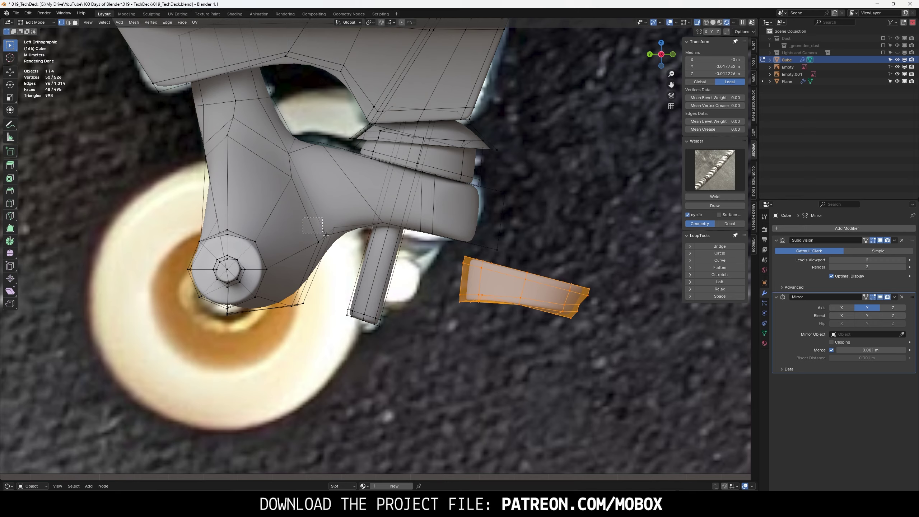
left_click_drag(326, 235, 326, 235)
key("g")
left_click(315, 290)
key("g")
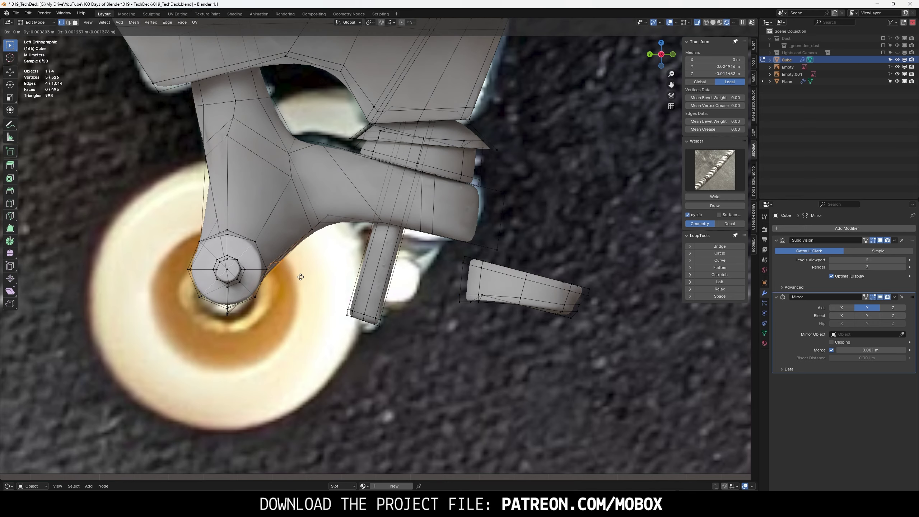
left_click(300, 277)
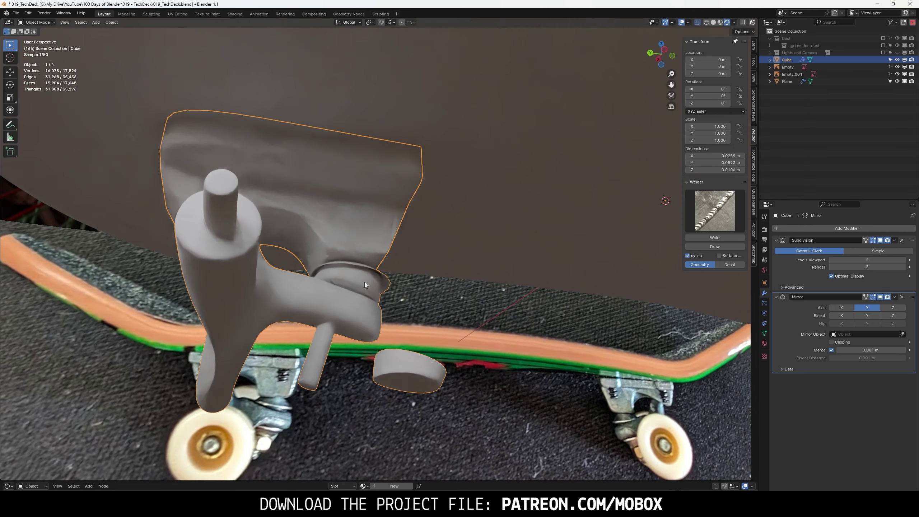
mouse_move(364, 281)
middle_mouse_down()
mouse_move(354, 239)
mouse_move(387, 297)
mouse_move(348, 272)
mouse_move(362, 282)
middle_mouse_up()
- Slide the selected edges along the mesh below the board
key("Tab")
key("Tab")
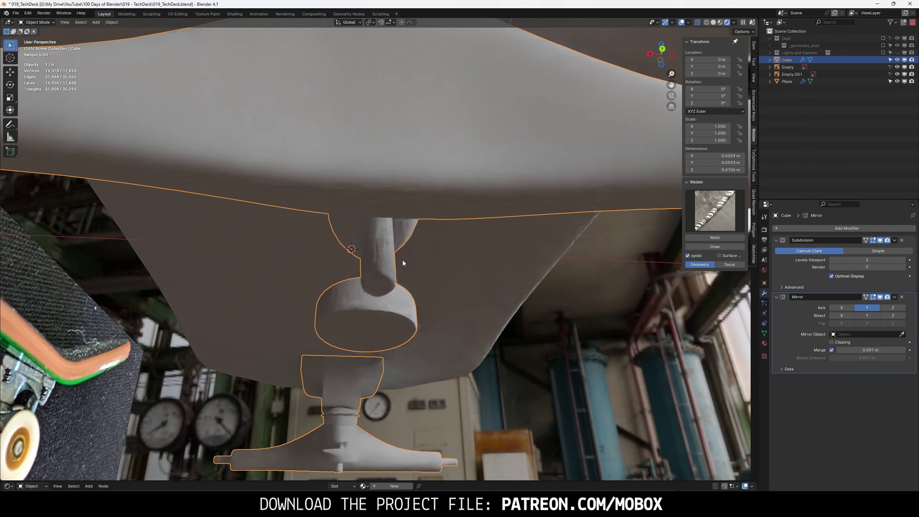
mouse_move(402, 260)
middle_mouse_down()
mouse_move(477, 263)
mouse_move(447, 264)
middle_mouse_up()
key("Tab")
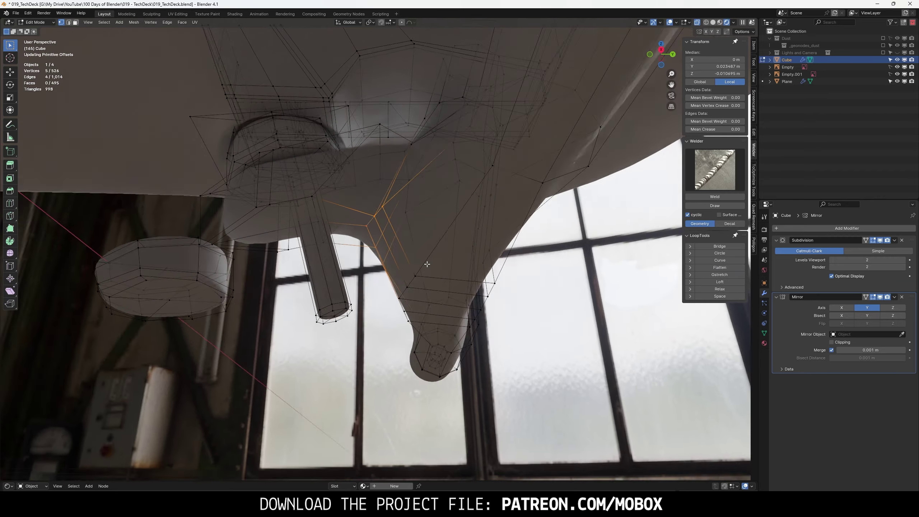
key("g")
key("x")
key("x")
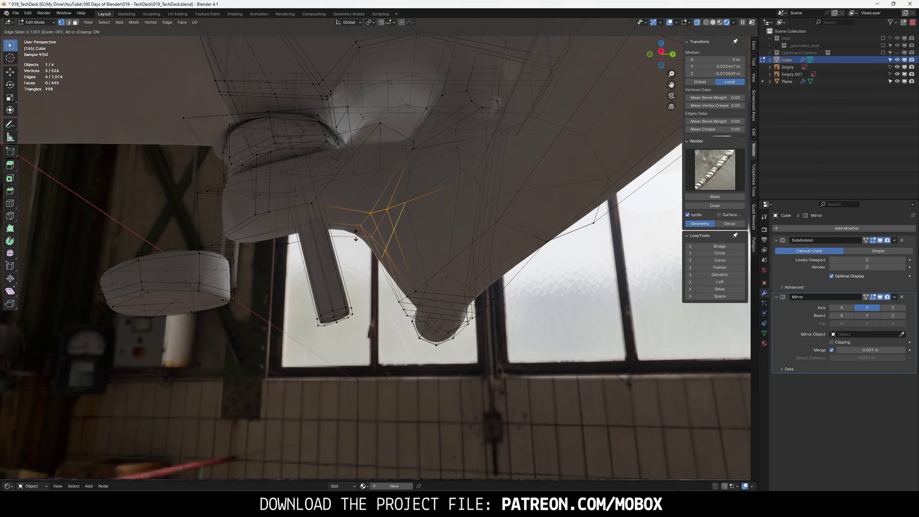
left_click(355, 234)
- In side view, move the selected vertices down toward the wheel
key("ctrl+KP_3")
key("g")
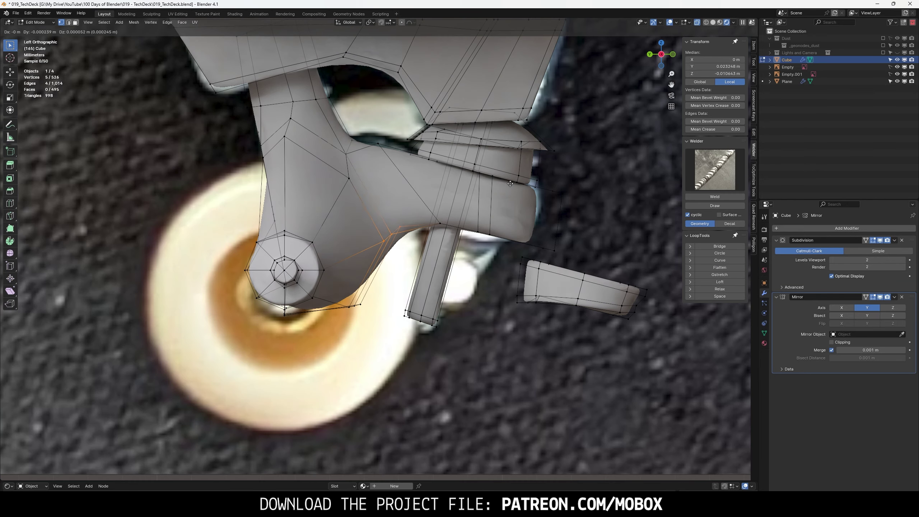
left_click(377, 310)
key("g")
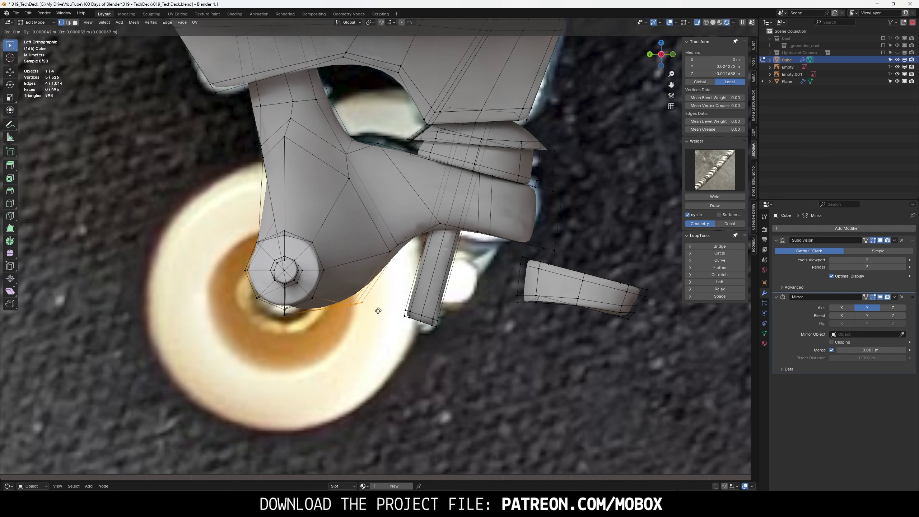
left_click(397, 297)
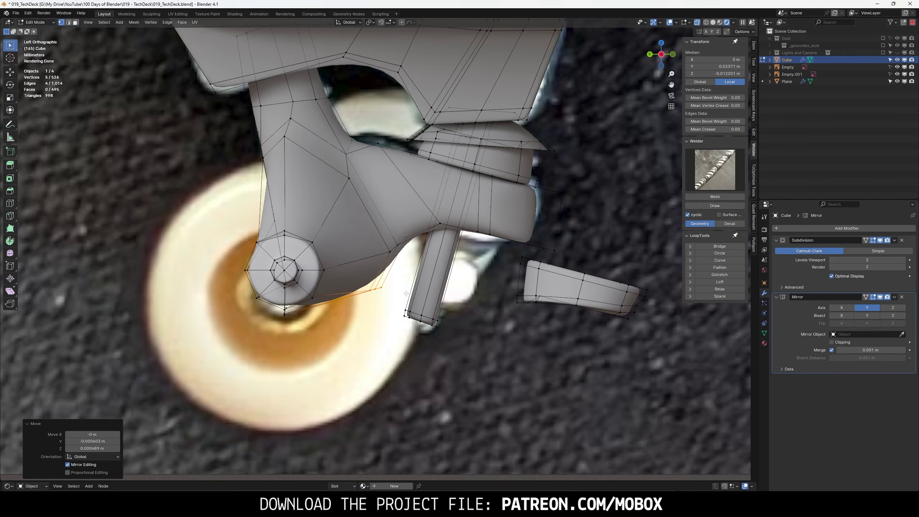
- Nudge two hanger vertices along Y, then return to Object Mode
middle_click_drag(406, 293, 380, 288)
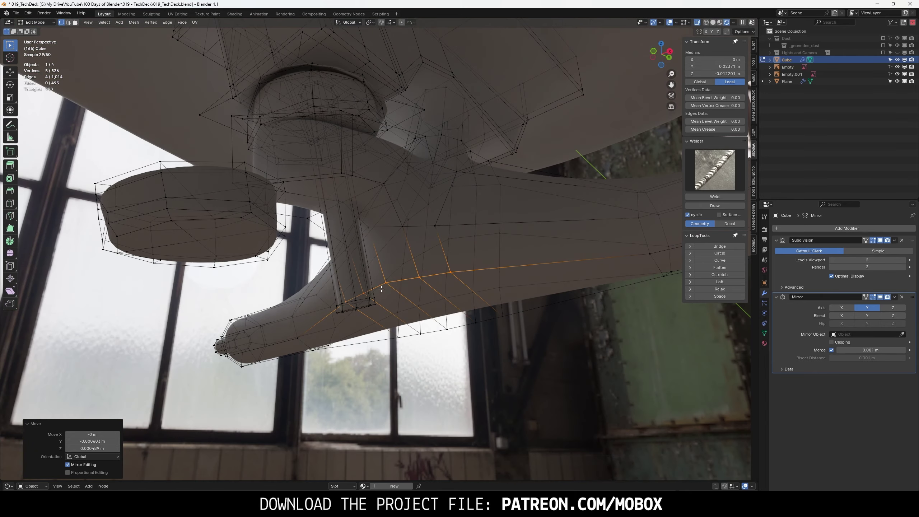
left_click(381, 287)
key("g")
mouse_move(381, 287)
middle_mouse_down()
mouse_move(468, 267)
mouse_move(444, 375)
middle_mouse_up()
key("y")
left_click(473, 251)
left_click(418, 276, "shift")
key("g")
key("y")
left_click(439, 280)
scroll(439, 280, "down", 5)
key("Tab")
- Switch to solid grey shading and inspect the model from side and underside views
key("z")
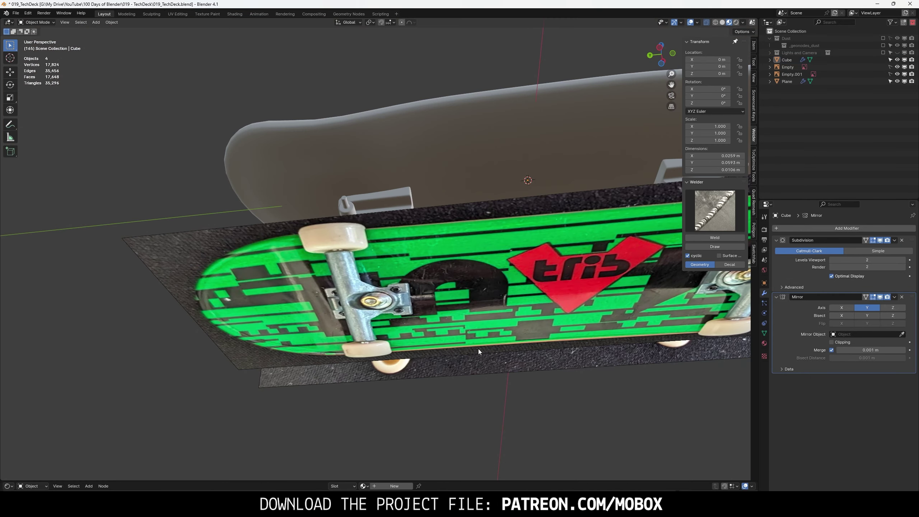
left_click(662, 60)
left_click(662, 67)
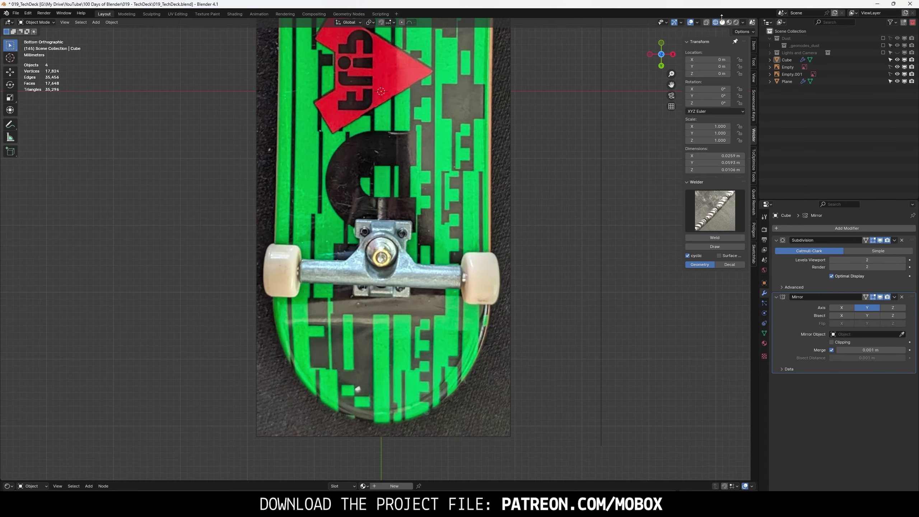
mouse_move(531, 145)
middle_mouse_down()
mouse_move(470, 205)
mouse_move(452, 294)
middle_mouse_up()
scroll(480, 261, "down", 3)
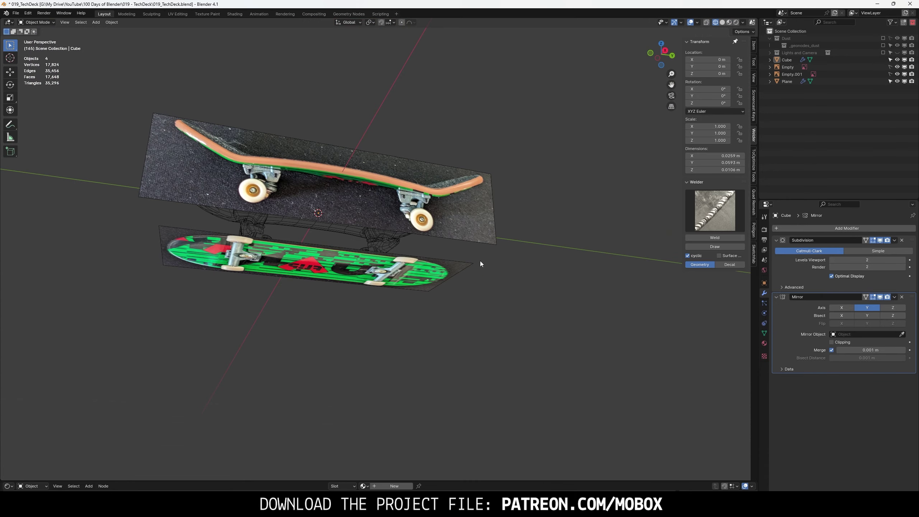
- Raise the underside reference image Empty.001 0.0264 m along Z to meet the deck
left_click(884, 74)
key("g")
key("z")
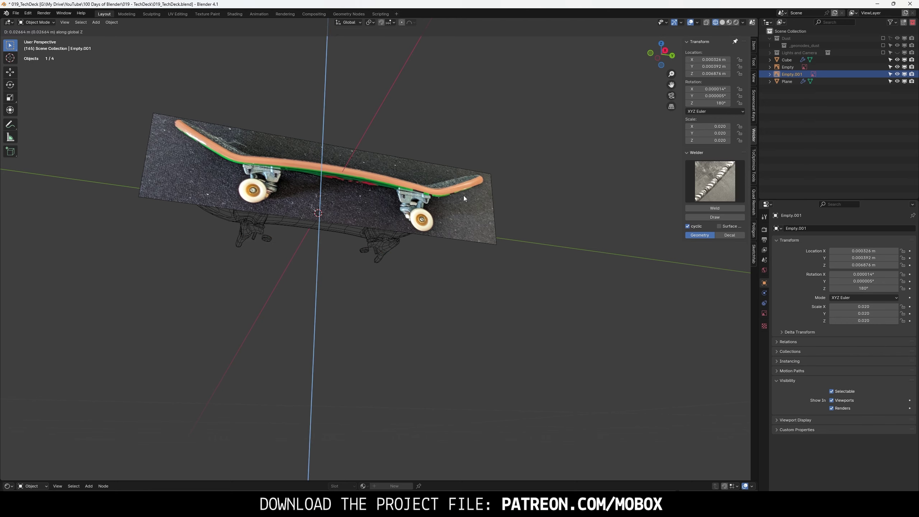
left_click(464, 196)
- Check reference alignment from the left side with X-ray, then select the truck model
left_click(660, 58)
scroll(458, 192, "up", 5)
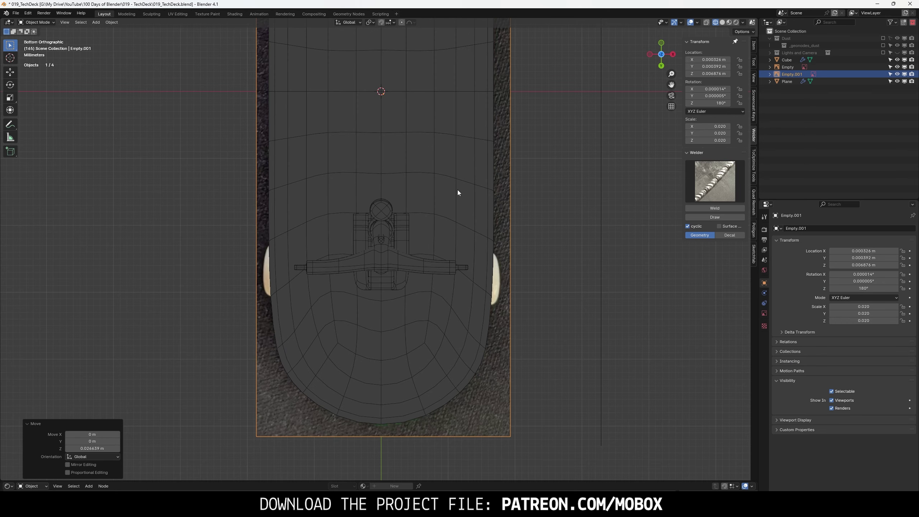
left_click(707, 22)
scroll(488, 174, "up", 3)
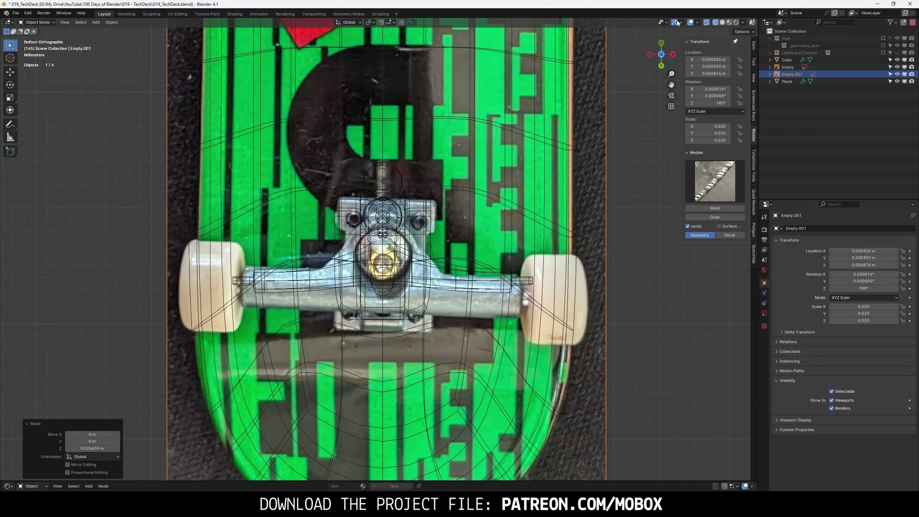
left_click(707, 23)
mouse_move(458, 170)
middle_mouse_down()
mouse_move(549, 148)
mouse_move(594, 99)
middle_mouse_up()
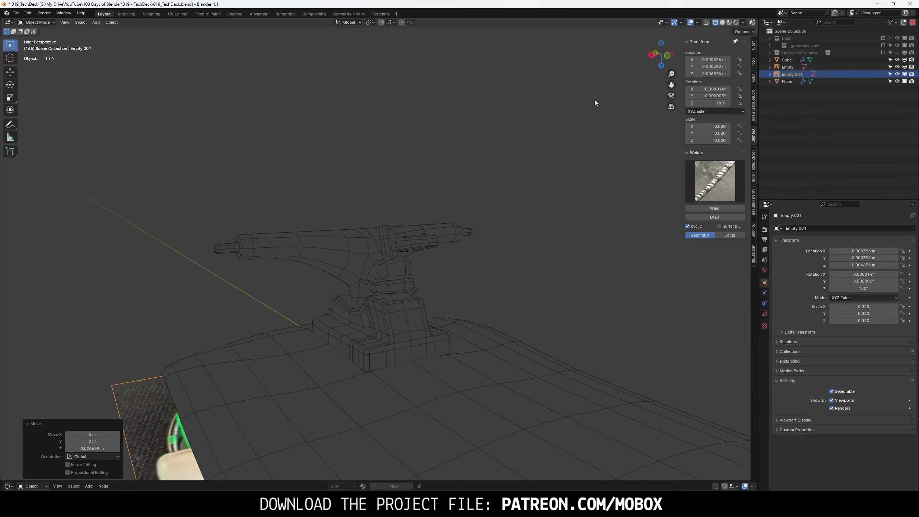
scroll(527, 108, "up", 3)
mouse_move(527, 111)
middle_mouse_down()
mouse_move(390, 122)
mouse_move(582, 99)
middle_mouse_up()
scroll(516, 276, "up", 4)
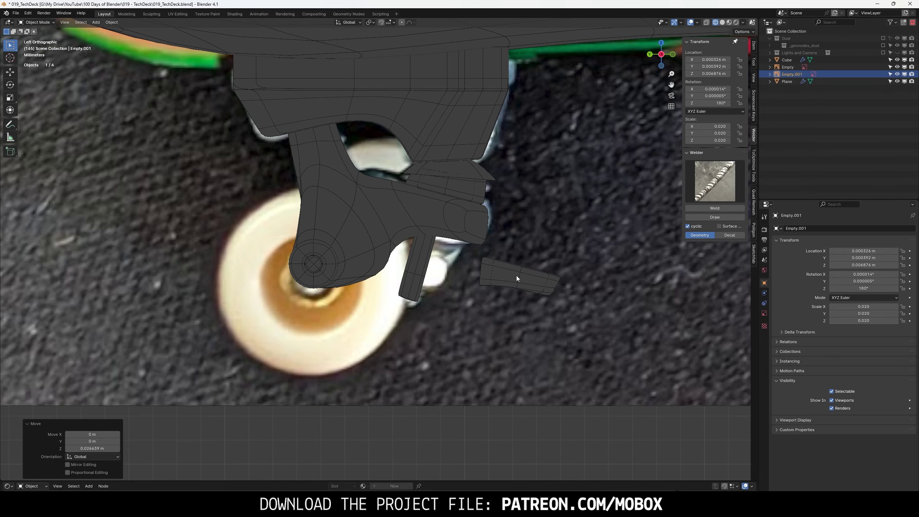
left_click(515, 277)
- Delete the small loose piece beside the truck in Edit Mode
key("Tab")
key("ctrl+l")
scroll(586, 284, "up", 2)
key("g")
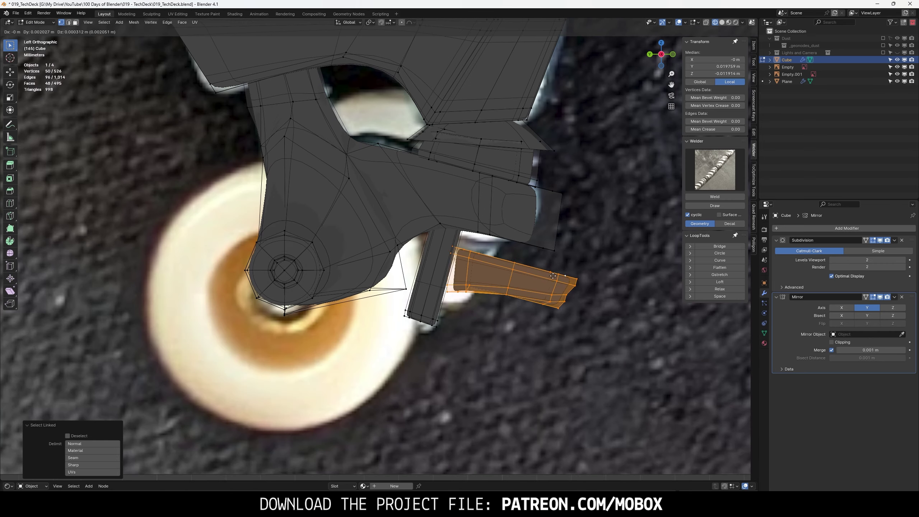
left_click(628, 308)
key("x")
key("Escape")
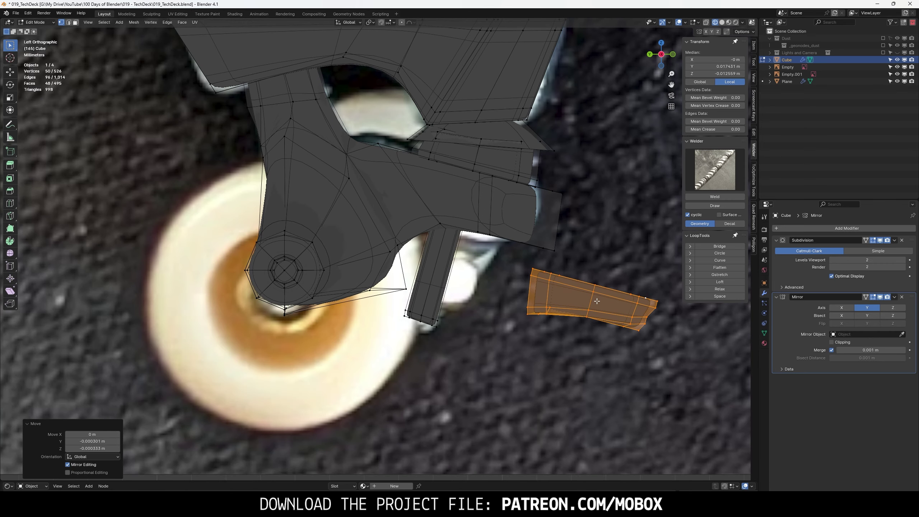
key("x")
- Move the small stem's end loop lower, then leave Edit Mode
left_click(557, 308)
left_click(430, 298, "alt")
key("g")
left_click(624, 186)
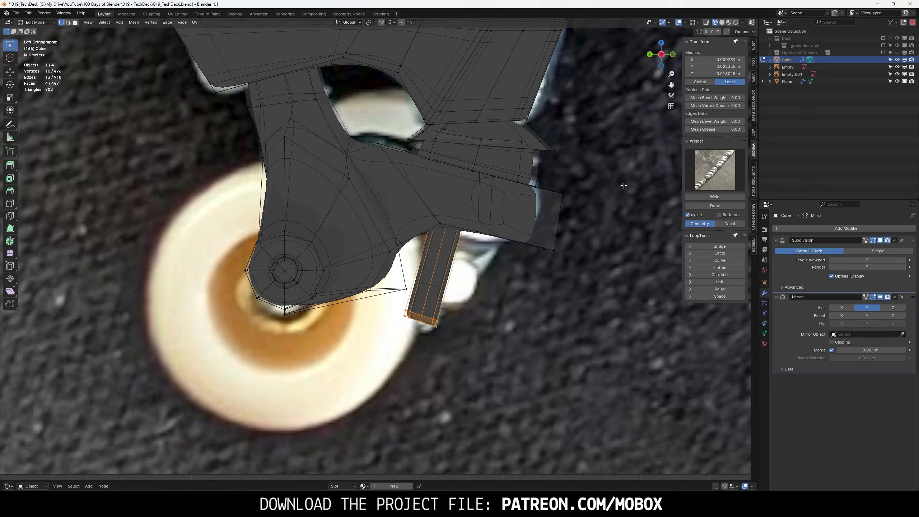
left_click(705, 22)
key("g")
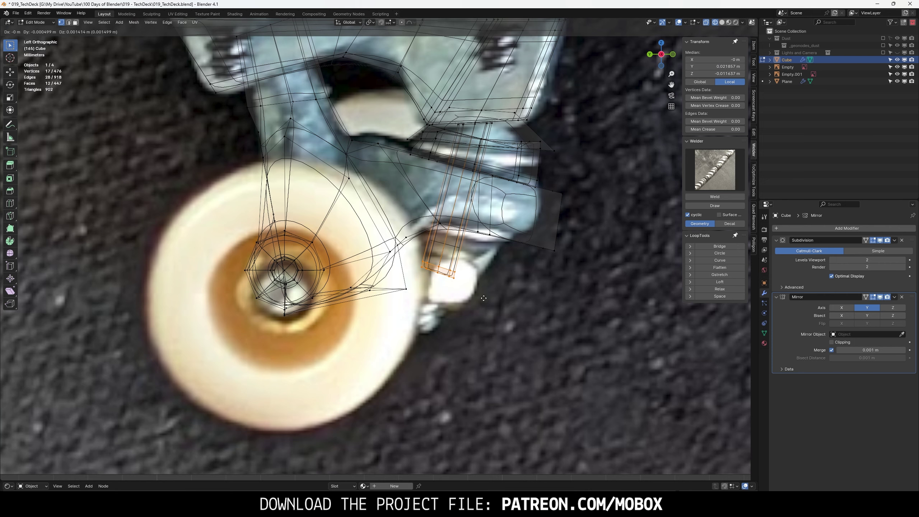
left_click(484, 297)
key("Tab")
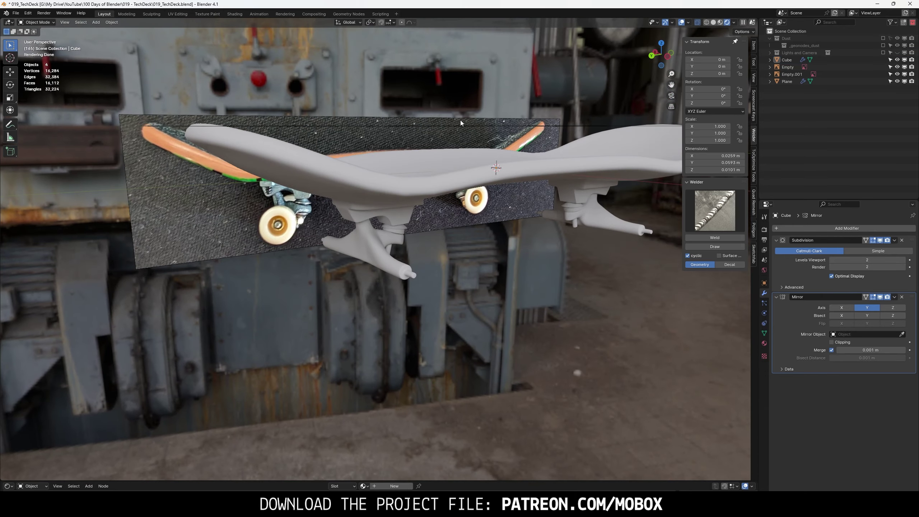
- Add an extra edge loop across the baseplate
left_click(456, 125)
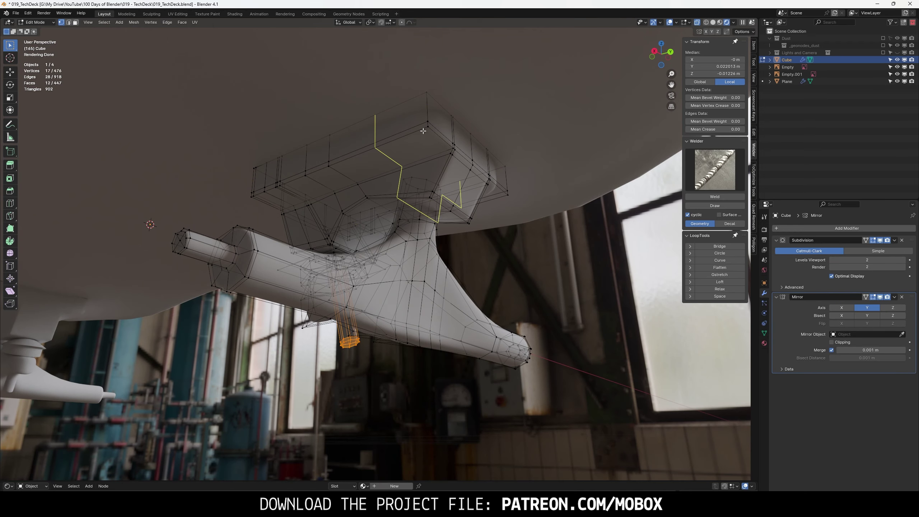
left_click(423, 130)
left_click(471, 123)
key("Tab")
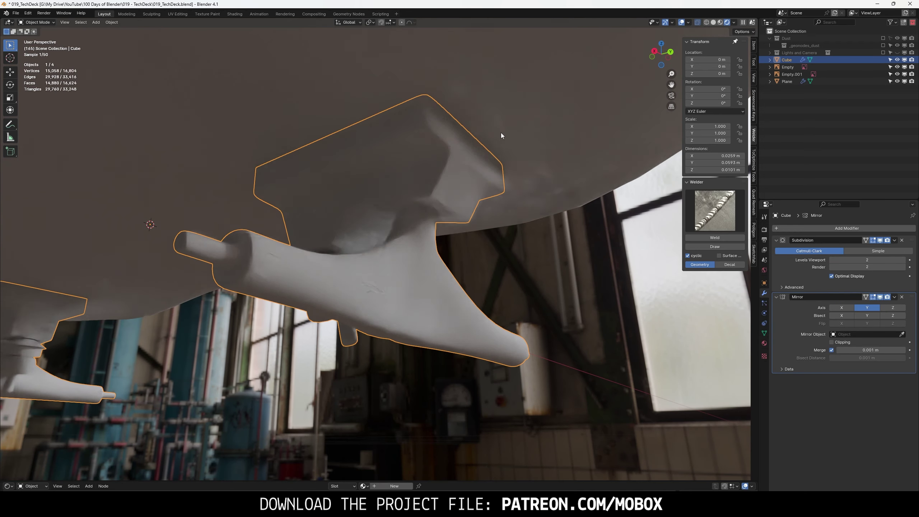
middle_click_drag(501, 132, 530, 154)
middle_click_drag(459, 162, 362, 160)
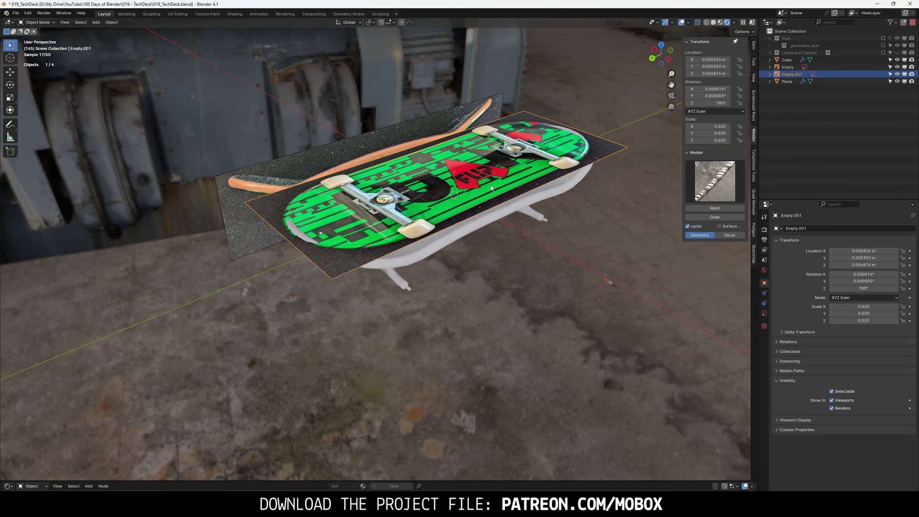
- Select the image plane Empty and check the truck from the left side view
left_click(328, 174)
left_click(668, 58)
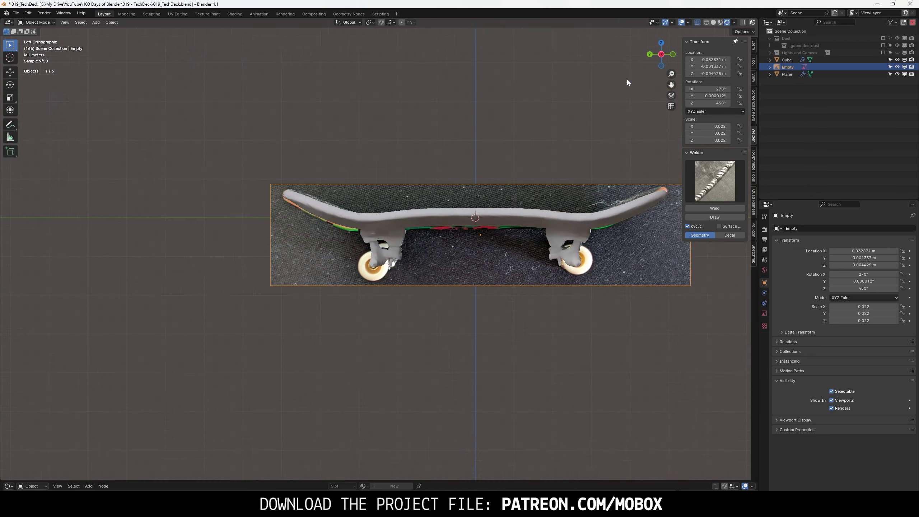
scroll(418, 292, "up", 5)
key("shift+a")
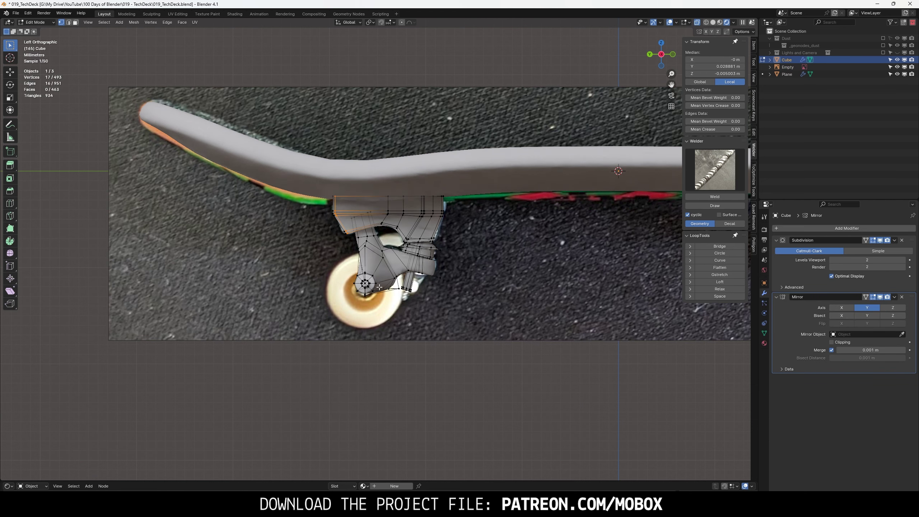
key("Tab")
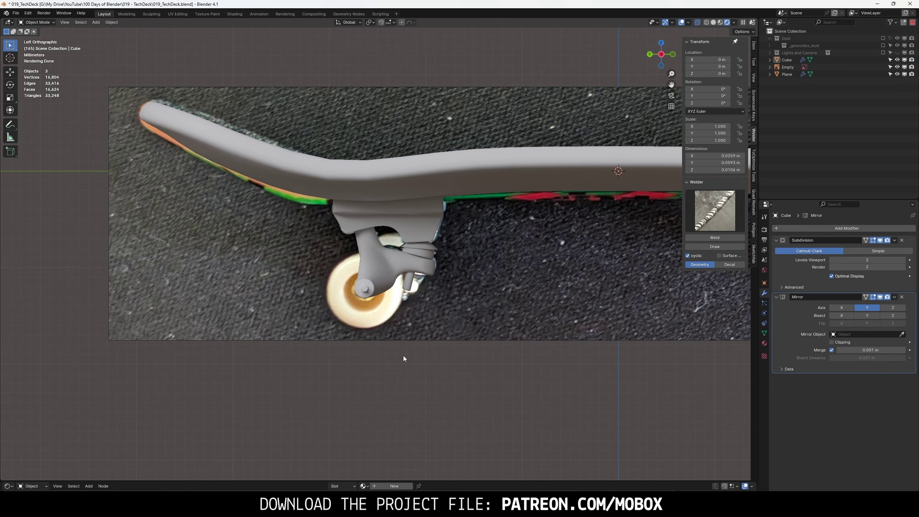
key("shift+a")
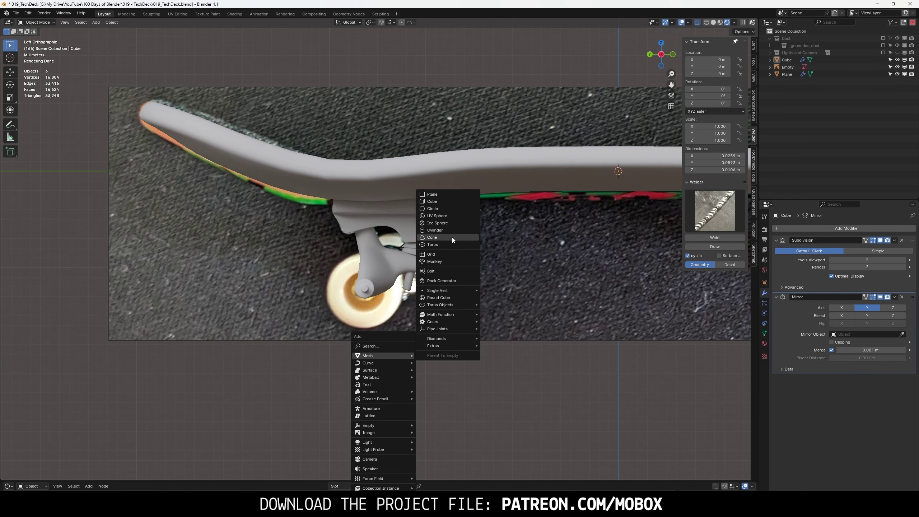
- Add a cylinder and rotate it 90° onto its side in Edit Mode
left_click(442, 229)
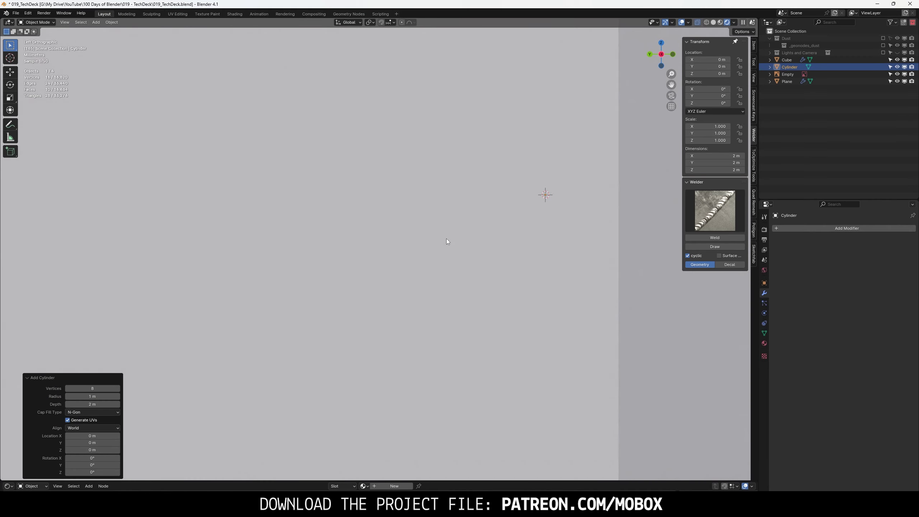
key("ctrl+KP_1")
key("Tab")
scroll(466, 266, "down", 5)
key("r")
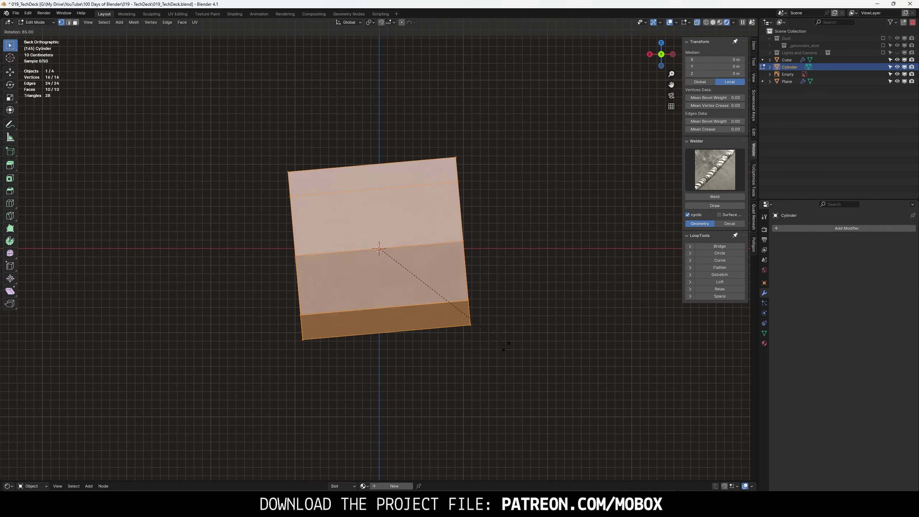
left_click(529, 333)
- Shrink the cylinder and place it on the right end of the truck axle
key("s")
left_click(396, 267)
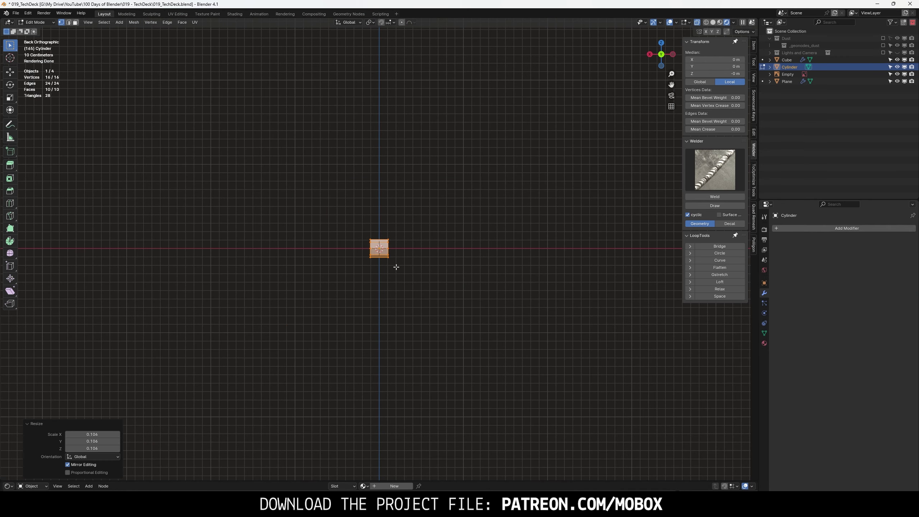
key("s")
left_click(380, 250)
key("s")
scroll(521, 233, "up", 3)
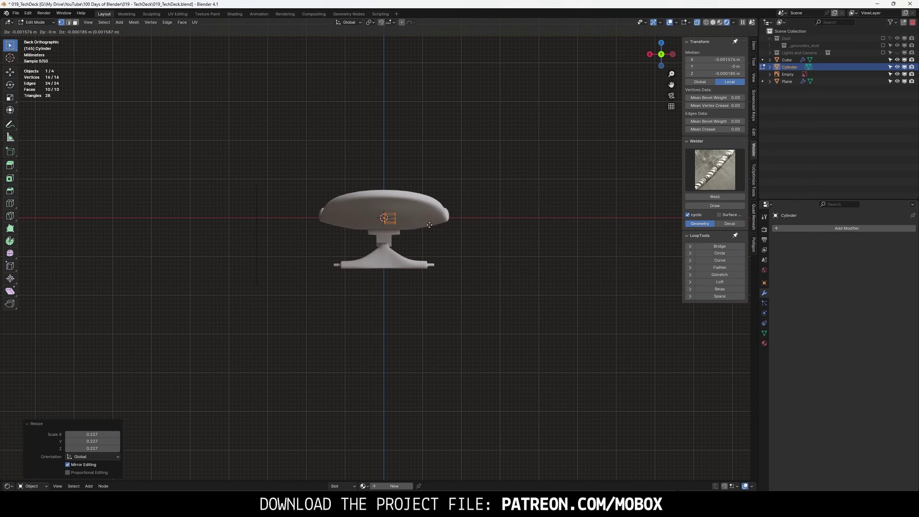
left_click(467, 261)
scroll(451, 221, "up", 5)
key("g")
left_click(489, 232)
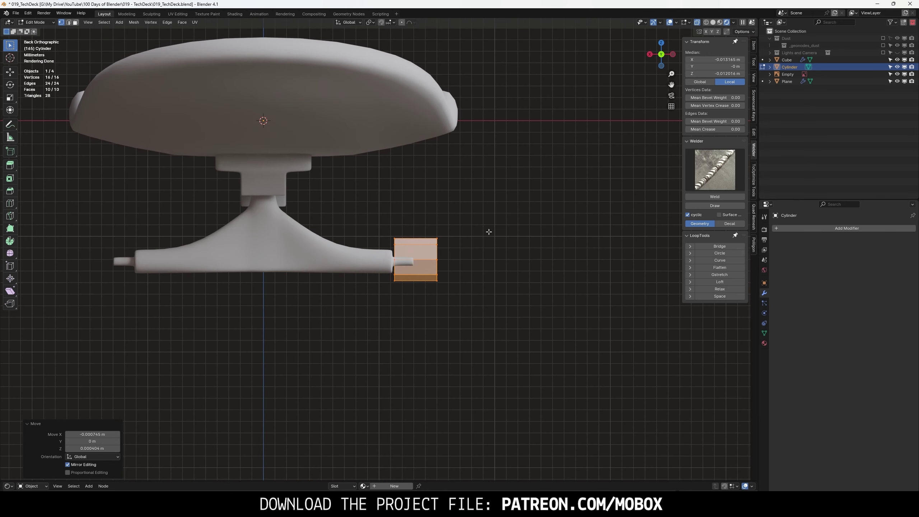
key("Tab")
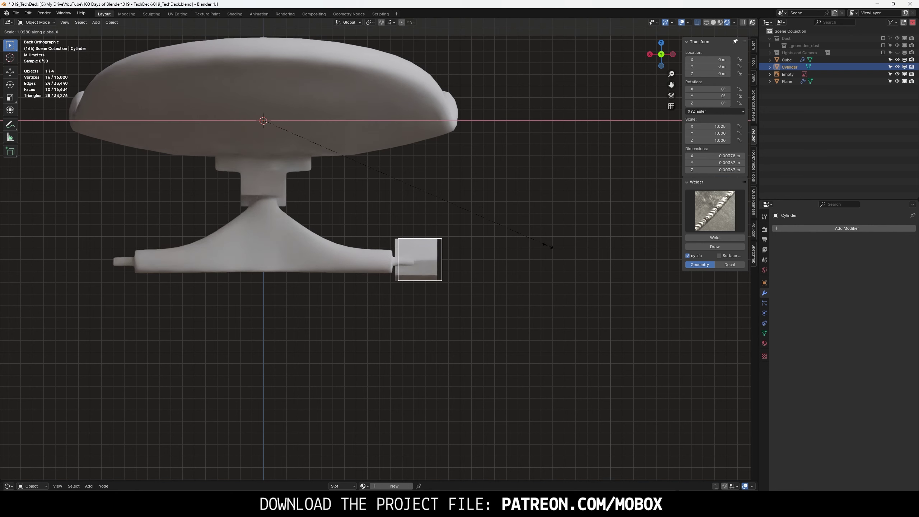
- Set the cylinder's origin to its geometry and edit its X dimension
left_click(111, 22)
mouse_move(124, 38)
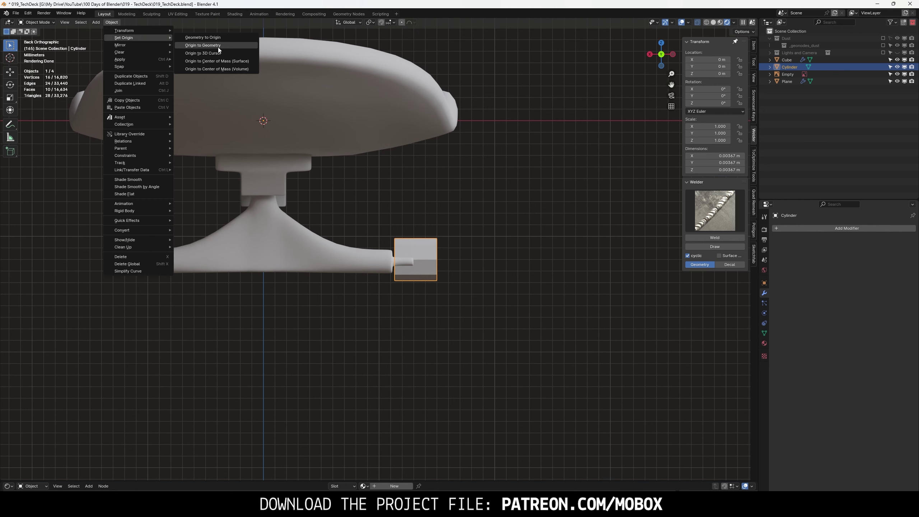
left_click(237, 47)
key("s")
key("x")
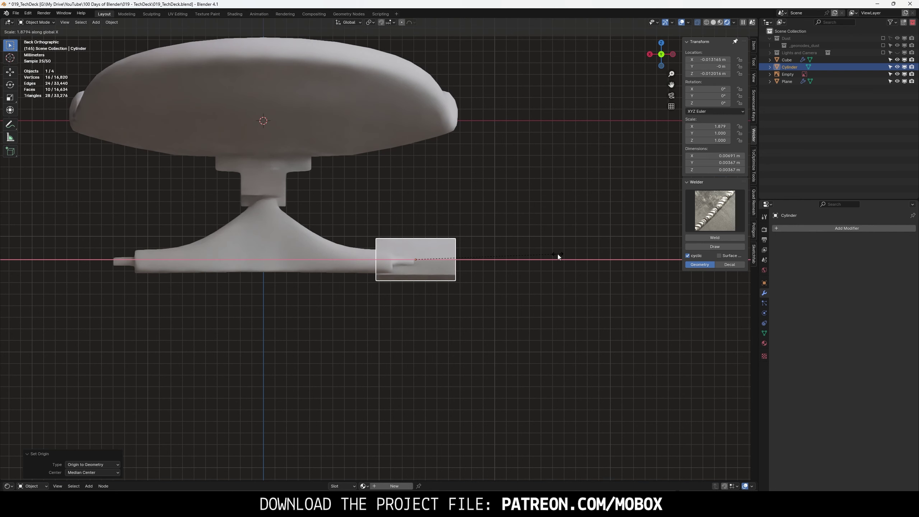
right_click(557, 254)
left_click(728, 156)
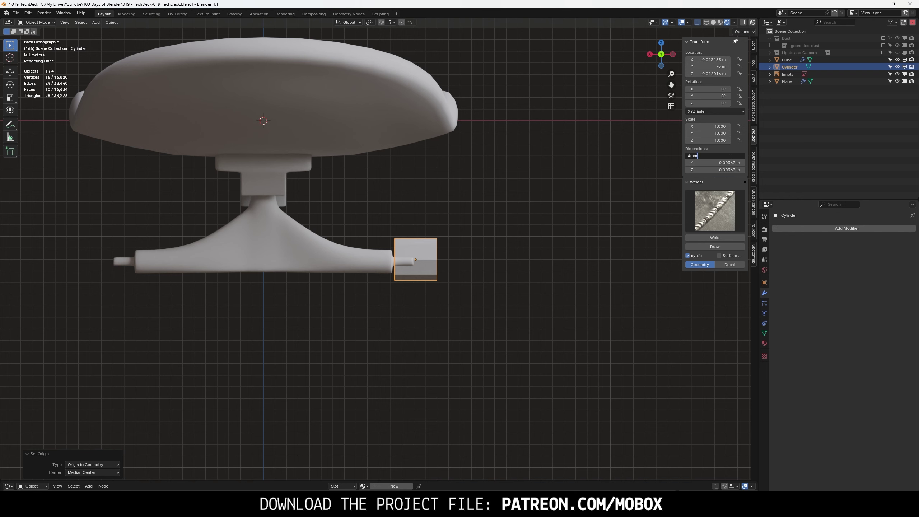
- Give the cylinder 0.007 m Y and Z dimensions and fit it over the reference wheel
key("Return")
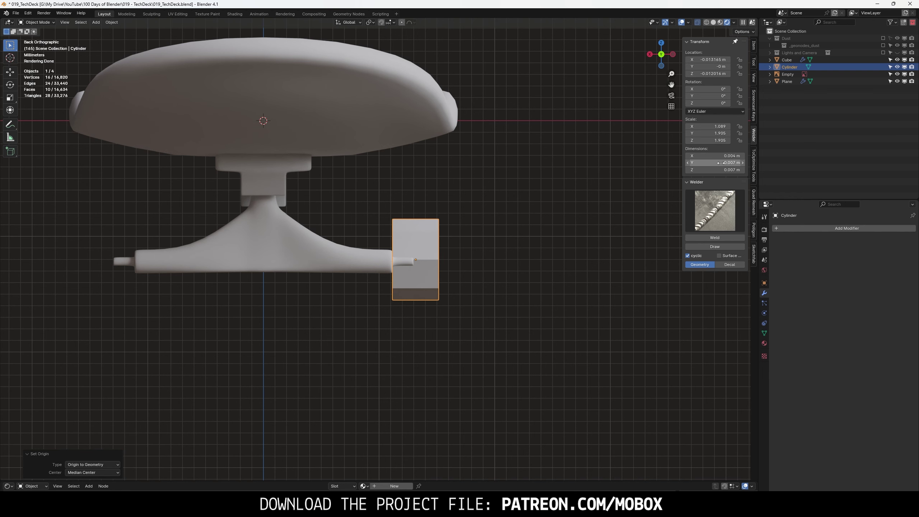
left_click(671, 54)
key("g")
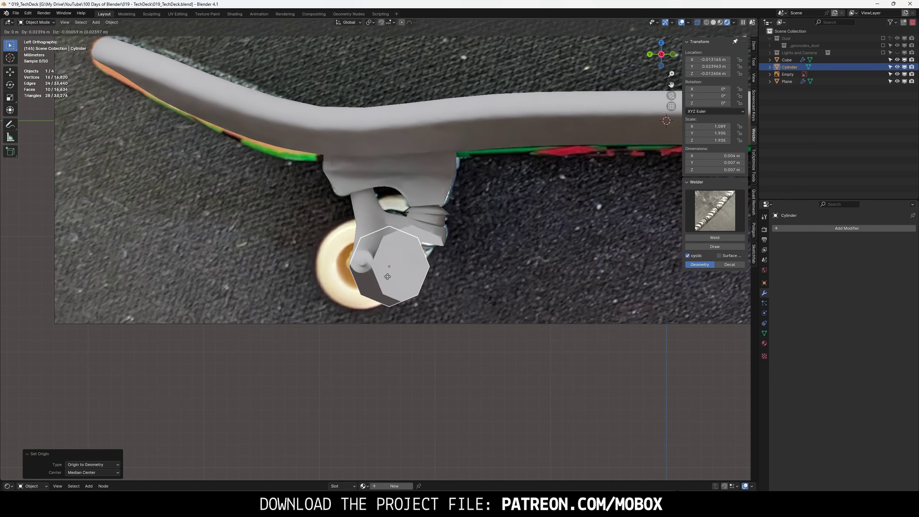
left_click(363, 277)
scroll(362, 275, "up", 3)
key("s")
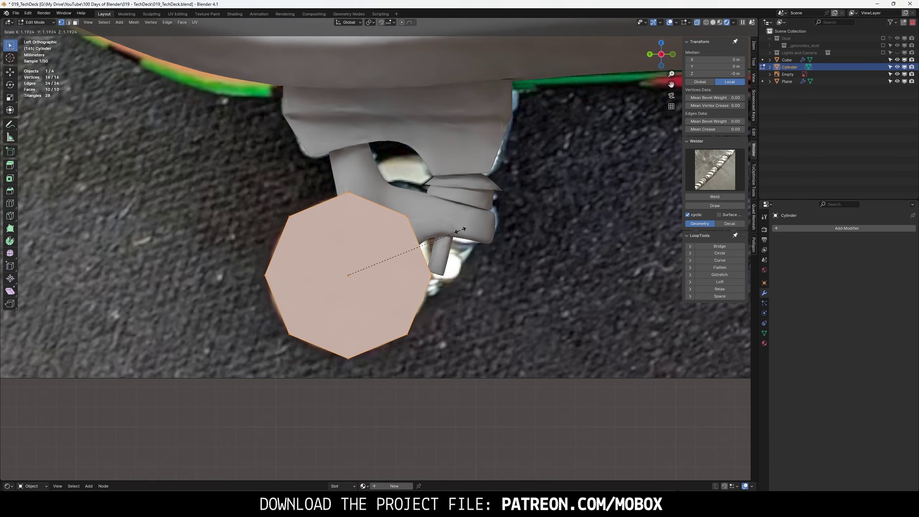
left_click(376, 275)
- Add a Subdivision modifier and stretch the wheel wider along X
left_click(831, 228)
left_click(868, 358)
key("ctrl+KP_1")
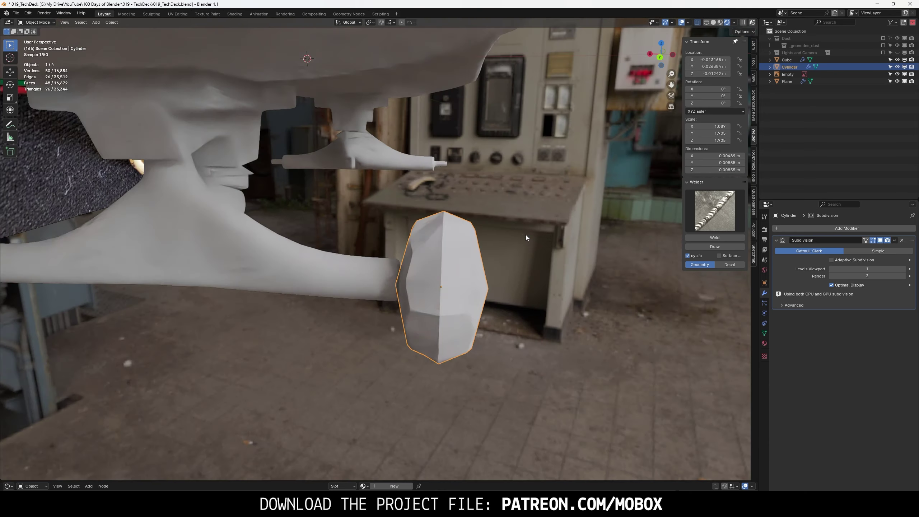
key("Tab")
key("s")
key("x")
left_click(434, 203)
key("s")
key("x")
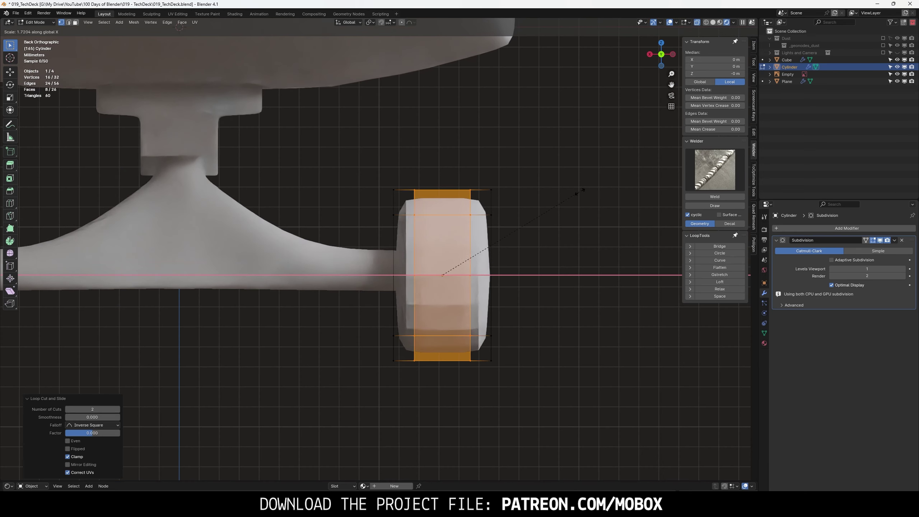
left_click(466, 196)
mouse_move(467, 196)
middle_mouse_down()
mouse_move(616, 195)
mouse_move(506, 253)
middle_mouse_up()
- Inset both wheel cap faces twice
key("3")
left_click(442, 277)
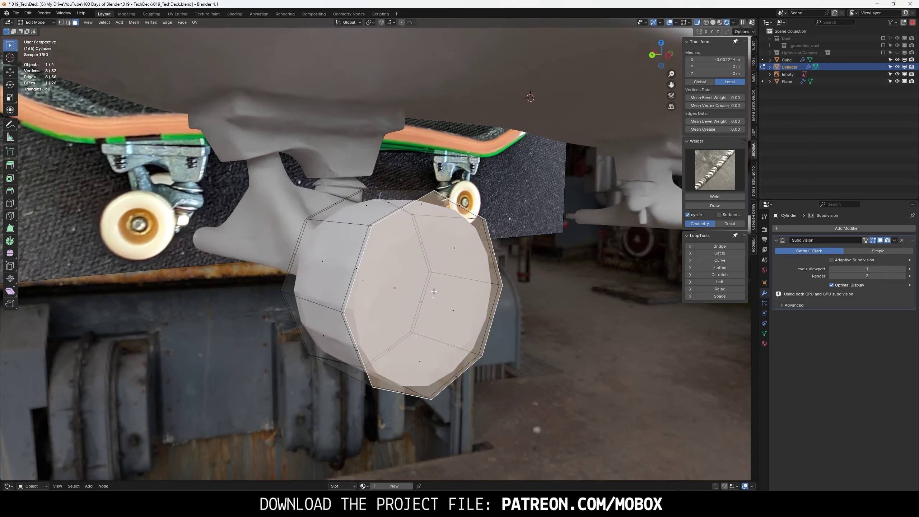
left_click(416, 261, "shift")
mouse_move(416, 261)
middle_mouse_down()
mouse_move(467, 265)
mouse_move(434, 254)
middle_mouse_up()
key("i")
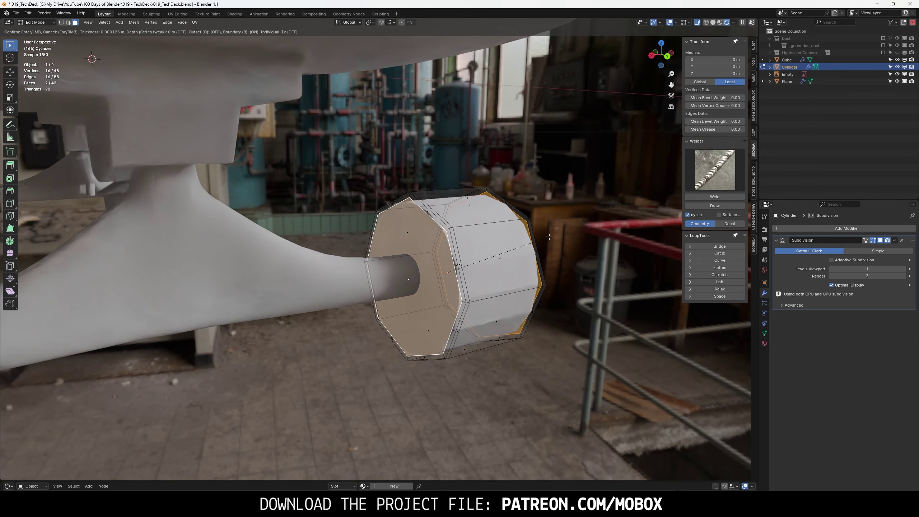
left_click(416, 253)
left_click(656, 67)
key("i")
left_click(586, 129)
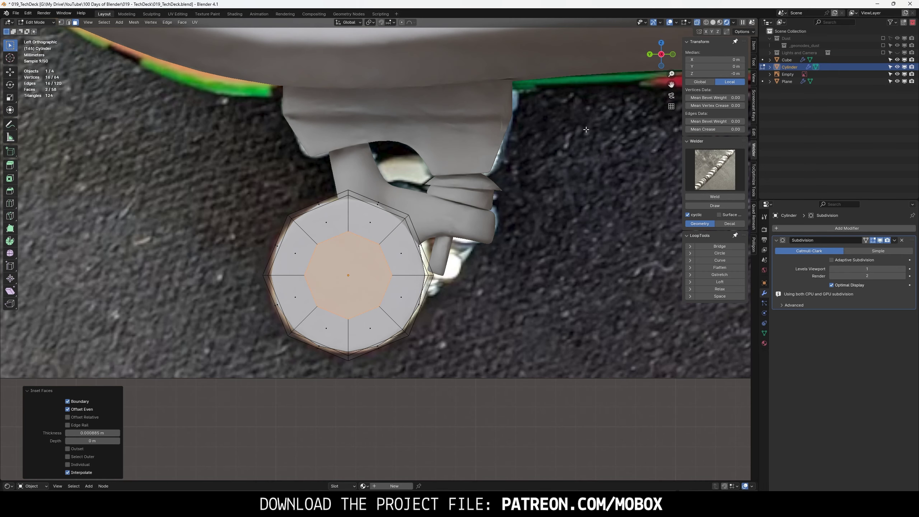
- Enlarge the inner hub faces and inset them once more
left_click(706, 23)
scroll(503, 168, "up", 2)
key("s")
left_click(503, 169)
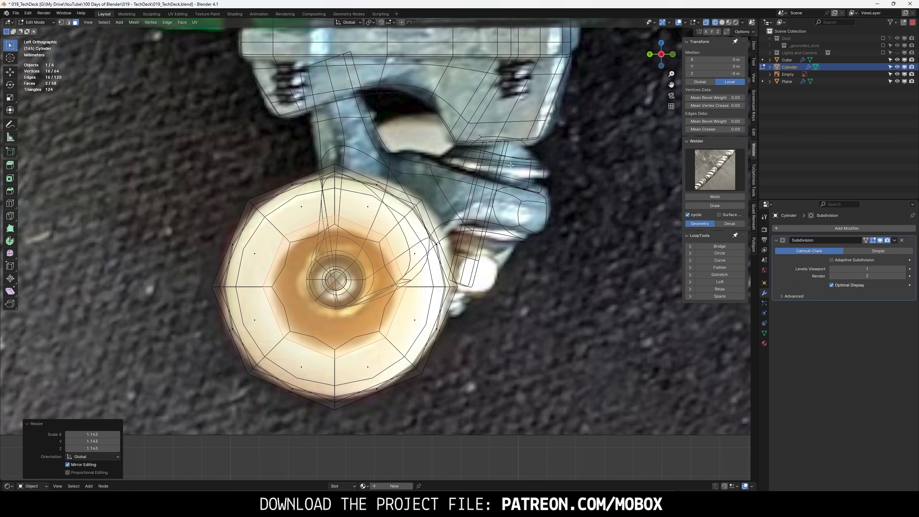
key("i")
left_click(502, 168)
- Extrude the hubs inward, scale them to 0.264 on X, and slide edge loops near them
left_click(649, 54)
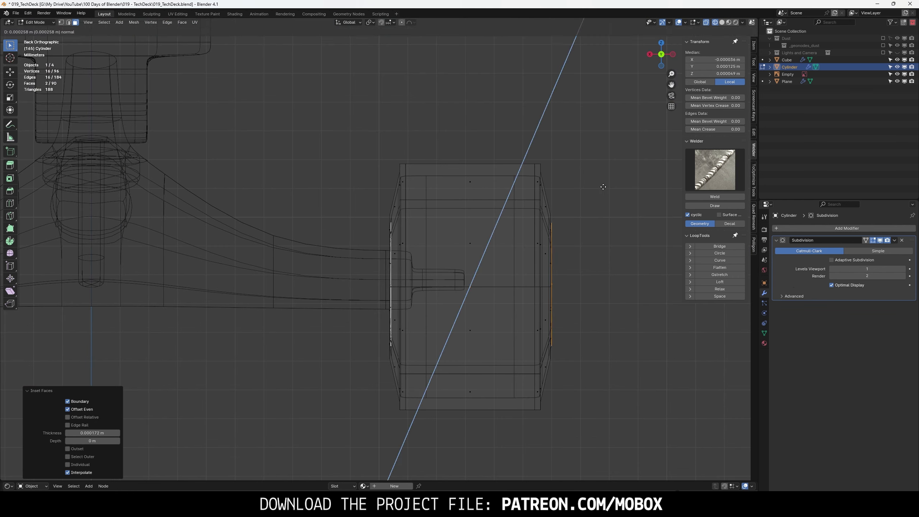
key("e")
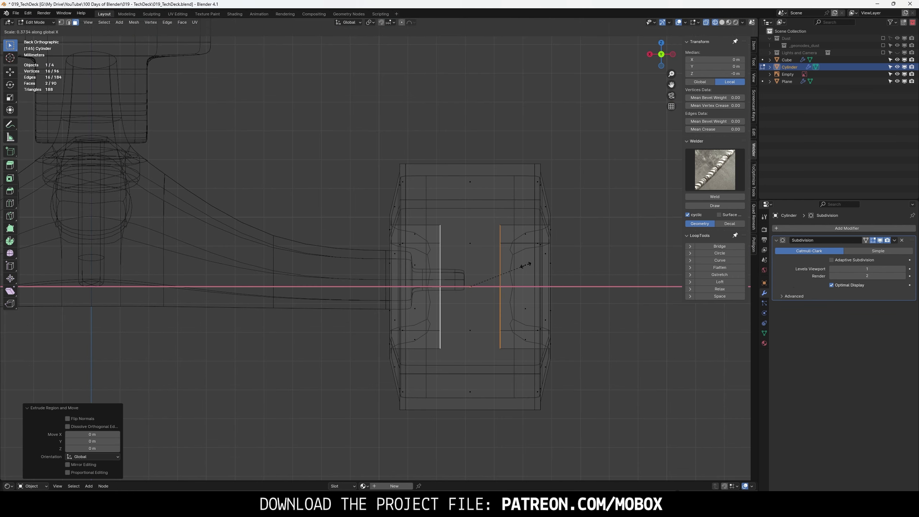
left_click(506, 268)
scroll(454, 225, "up", 1)
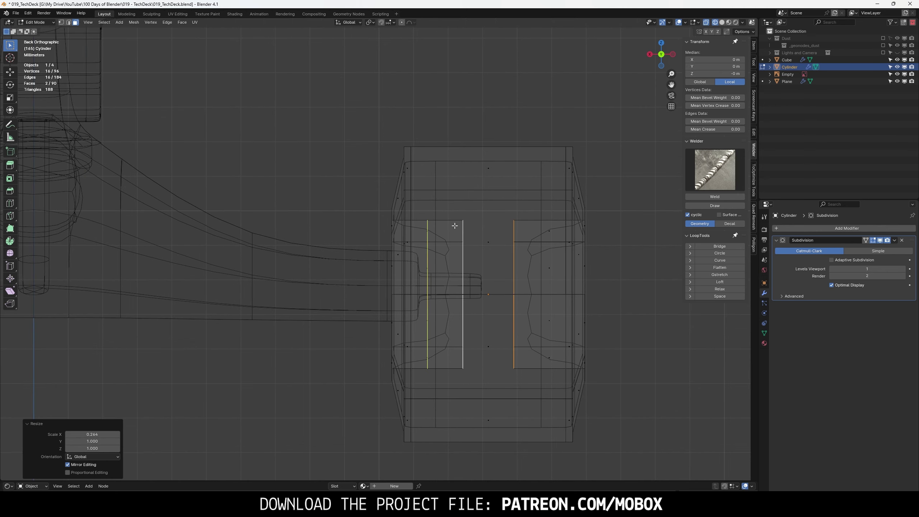
left_click(443, 224)
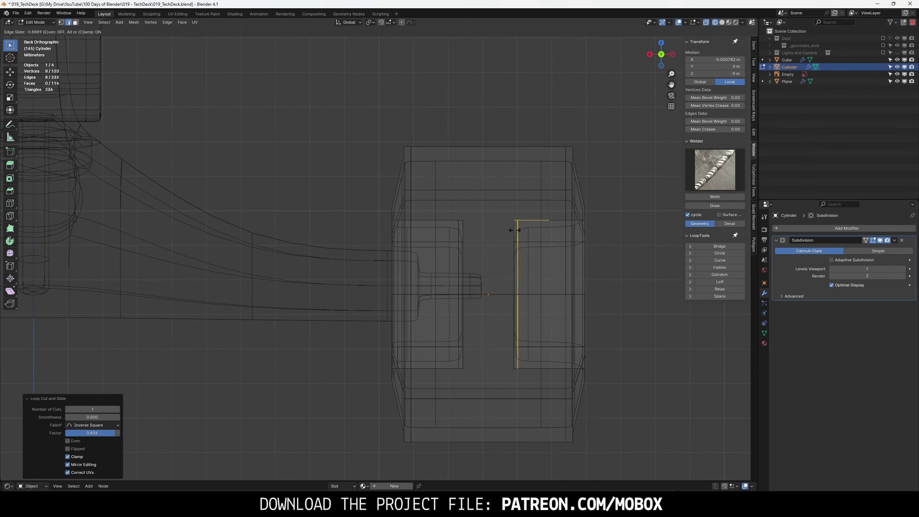
key("Tab")
mouse_move(491, 221)
middle_mouse_down()
mouse_move(491, 232)
mouse_move(572, 184)
mouse_move(629, 191)
middle_mouse_up()
key("Tab")
key("Tab")
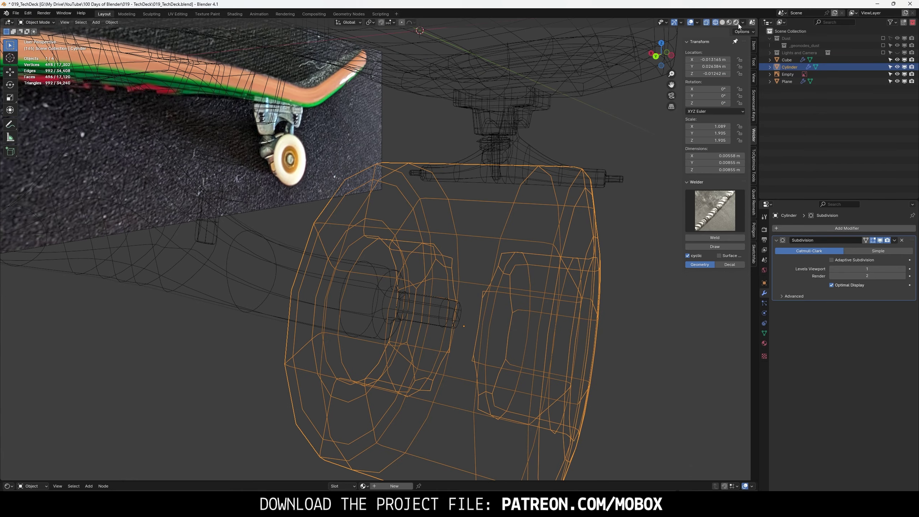
- Shade the wheel smooth and view it from the back
left_click(737, 23)
right_click(554, 247)
left_click(550, 246)
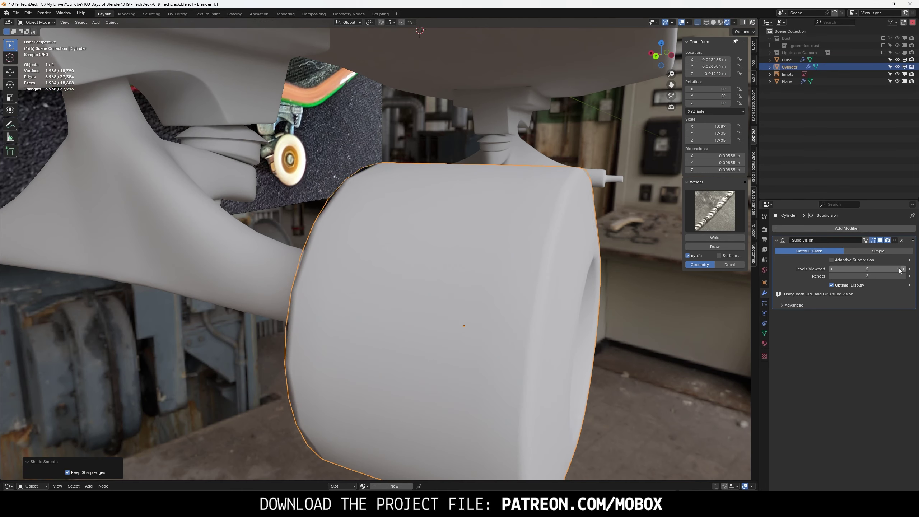
scroll(524, 277, "down", 5)
middle_click_drag(524, 278, 435, 268)
scroll(435, 268, "up", 3)
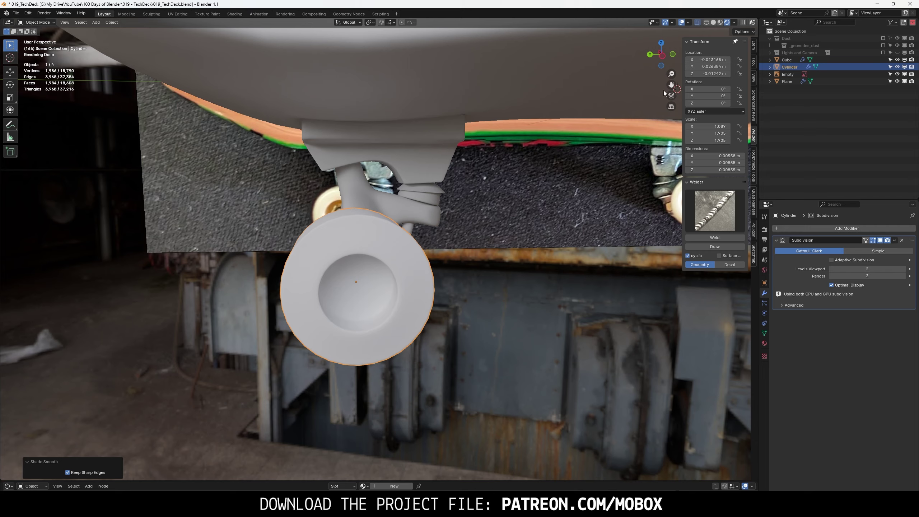
left_click(648, 57)
- Box-select the wheel's middle vertices and scale them along X
key("Tab")
left_click_drag(368, 220, 617, 354)
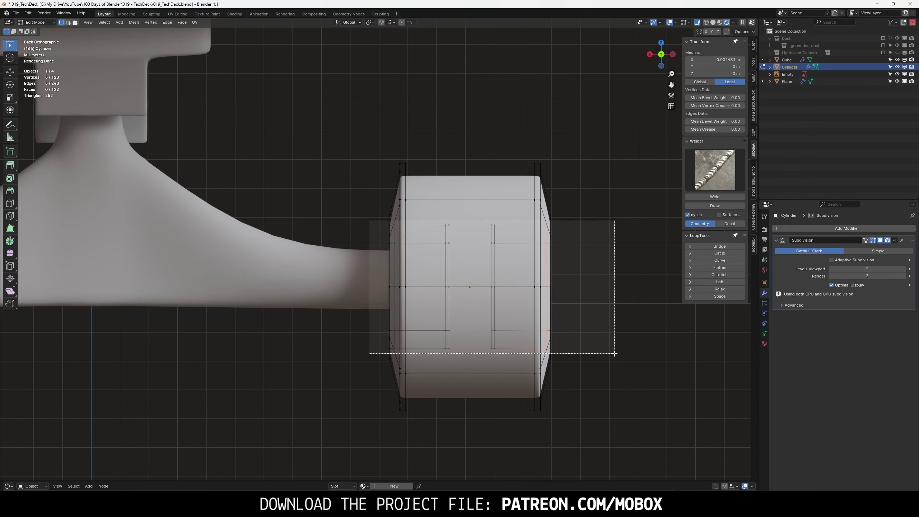
left_click_drag(370, 213, 575, 362)
mouse_move(575, 338)
middle_mouse_down()
mouse_move(607, 289)
mouse_move(578, 314)
mouse_move(637, 326)
mouse_move(633, 311)
mouse_move(564, 350)
middle_mouse_up()
scroll(606, 288, "down", 3)
scroll(578, 314, "up", 4)
key("ctrl+KP_1")
key("s")
key("x")
left_click(606, 314)
key("Tab")
- Enlarge the hub edge loop to 1.169 and edge-slide it along the wheel
scroll(564, 350, "down", 3)
key("Tab")
scroll(387, 321, "up", 4)
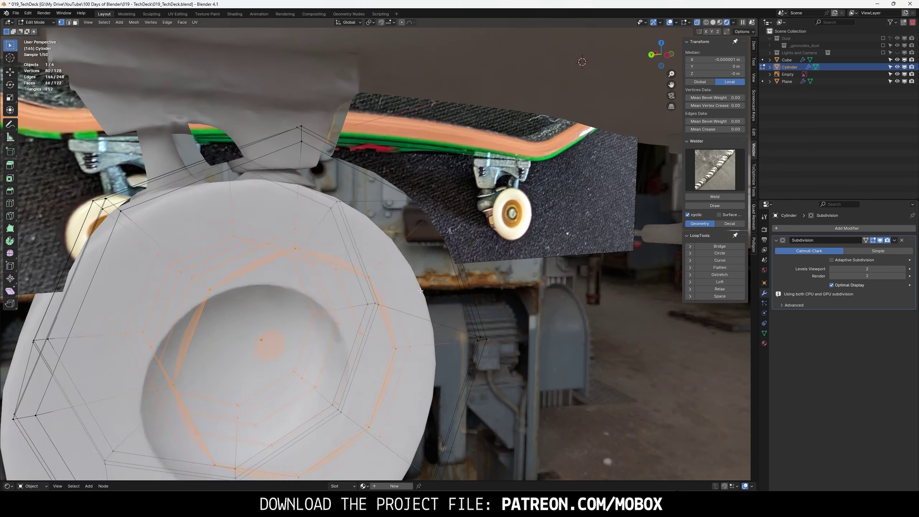
middle_click_drag(507, 222, 491, 226)
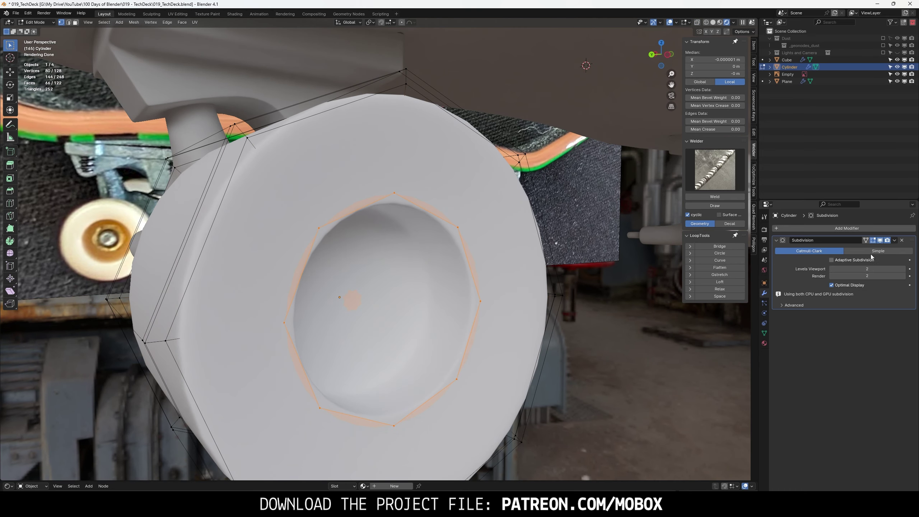
left_click(873, 240)
left_click(425, 195, "alt")
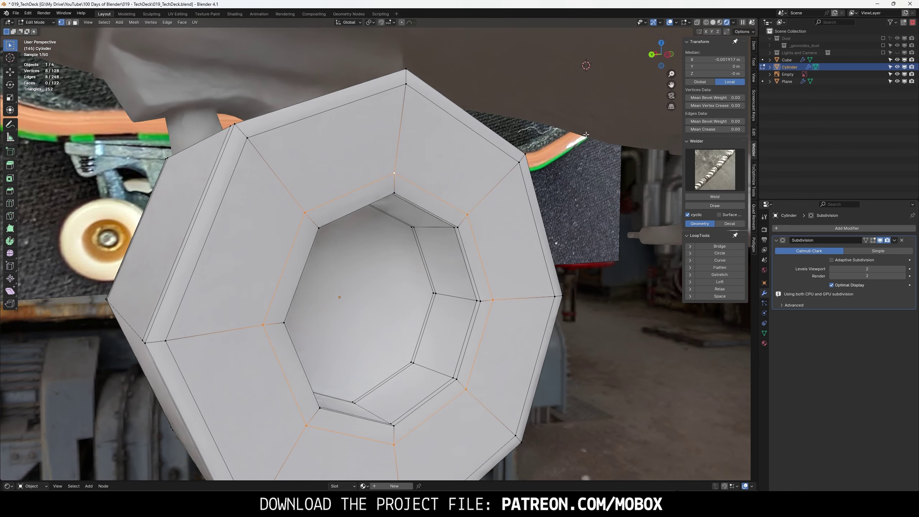
key("ctrl+KP_3")
key("s")
left_click(361, 169)
middle_click_drag(360, 169, 504, 247)
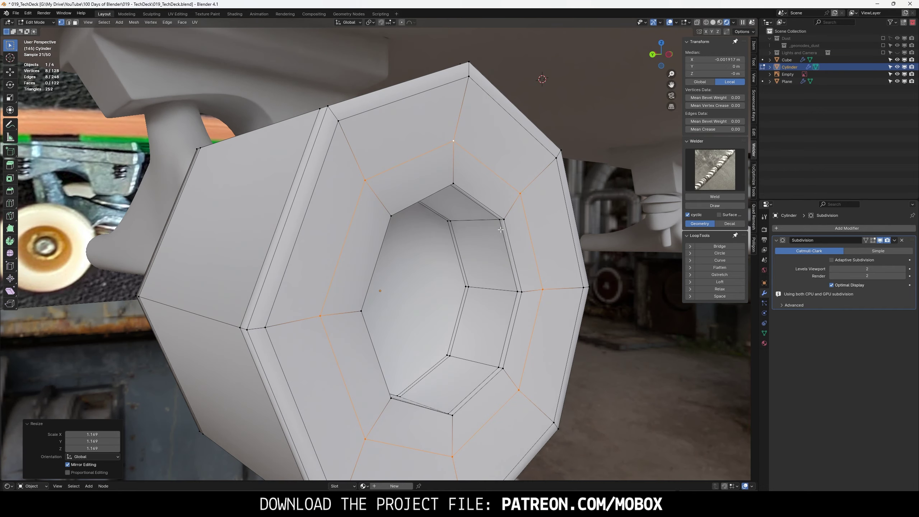
key("g")
key("g")
left_click(511, 241)
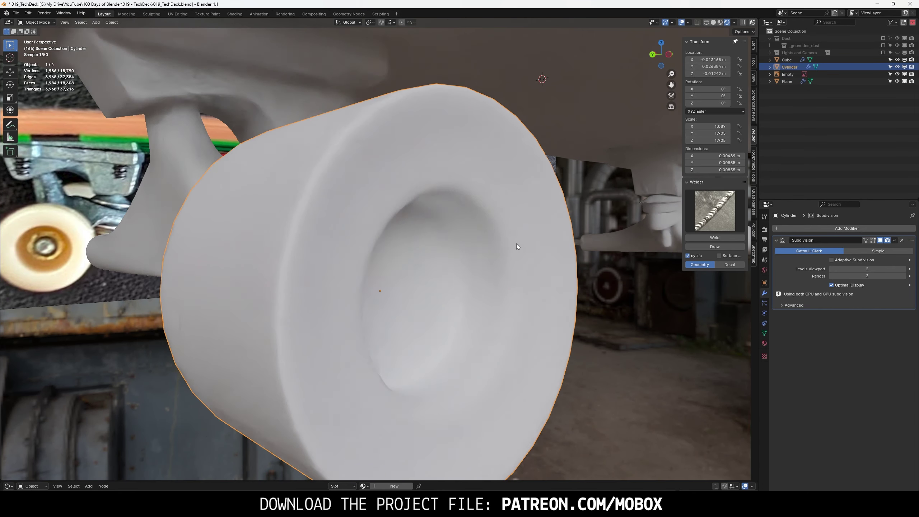
- Edge-slide the outer face loop to deepen the hub recess
scroll(560, 254, "down", 4)
mouse_move(445, 230)
middle_mouse_down()
mouse_move(505, 224)
mouse_move(448, 231)
mouse_move(393, 263)
middle_mouse_up()
key("g")
key("g")
left_click(466, 221)
key("g")
key("g")
left_click(472, 223)
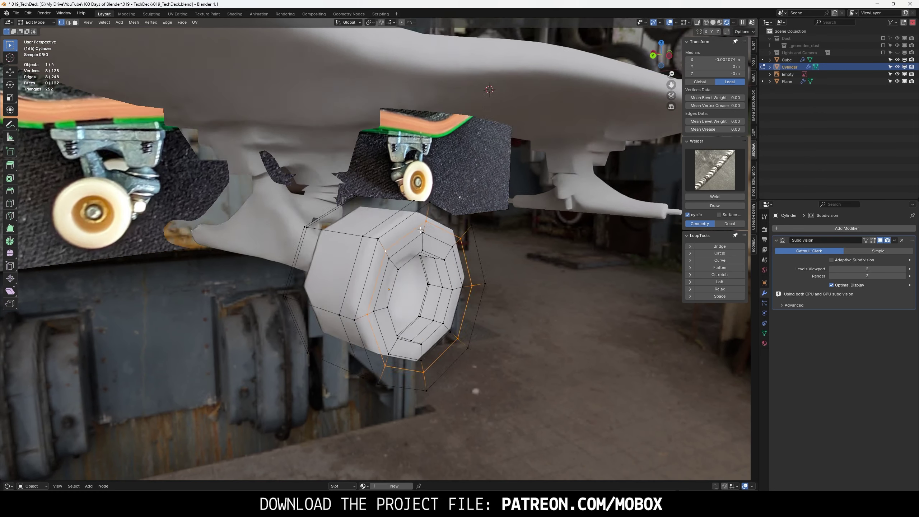
- Merge the whole wheel mesh by distance, reducing it from 128 to 104 vertices
scroll(393, 263, "up", 2)
key("ctrl+l")
right_click(393, 263)
mouse_move(356, 403)
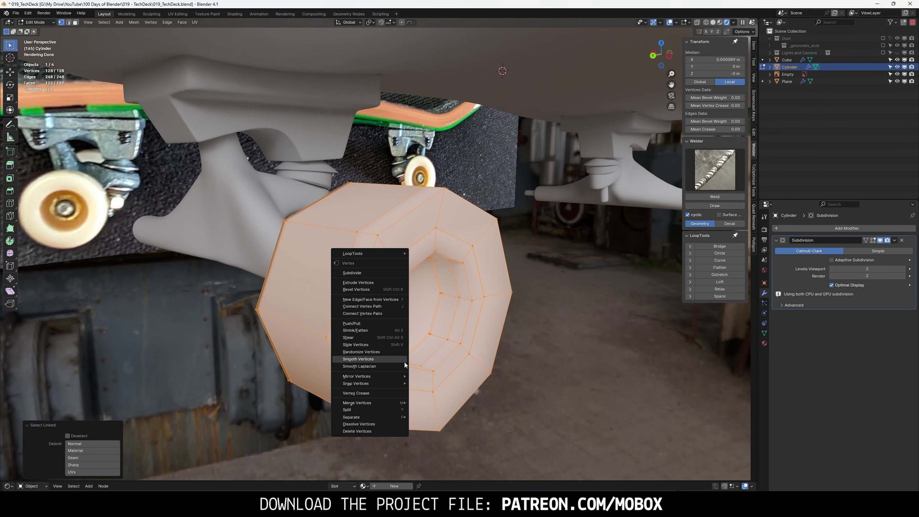
left_click(431, 443)
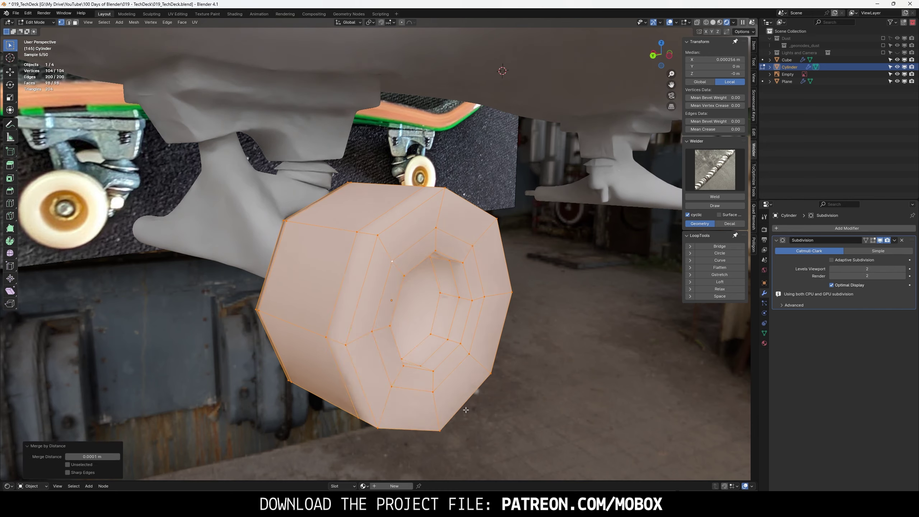
middle_click_drag(517, 372, 490, 353)
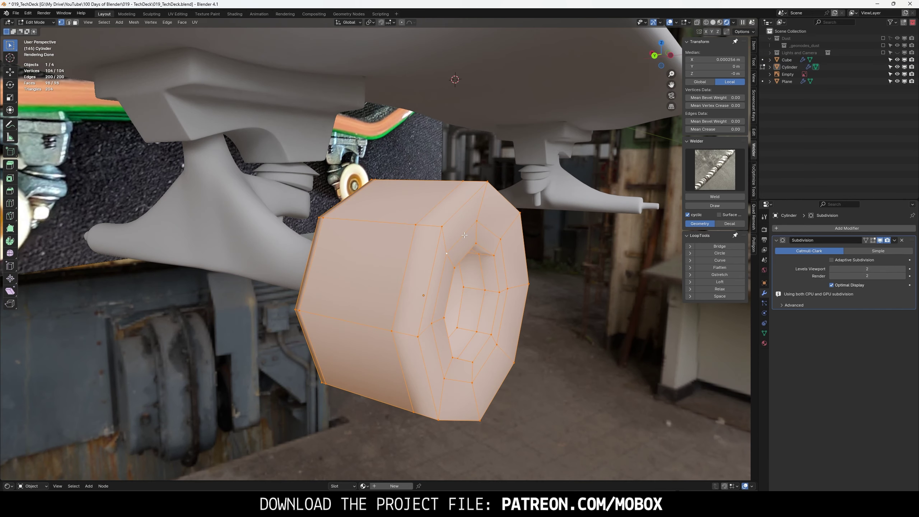
- Scale one hub edge loop and check the wheel from the side and back
left_click(464, 234, "alt")
key("s")
left_click(589, 238)
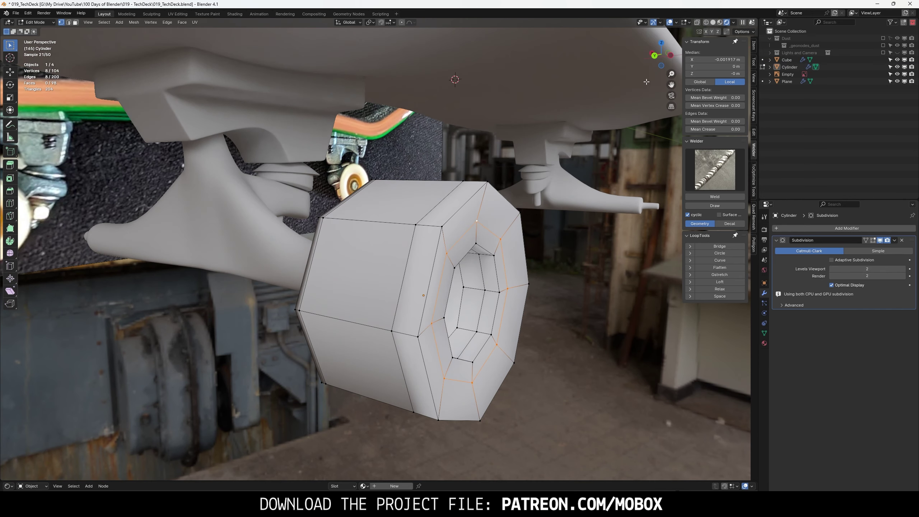
left_click(671, 53)
key("Tab")
mouse_move(561, 127)
middle_mouse_down()
mouse_move(443, 177)
mouse_move(492, 182)
middle_mouse_up()
key("Tab")
left_click(657, 56)
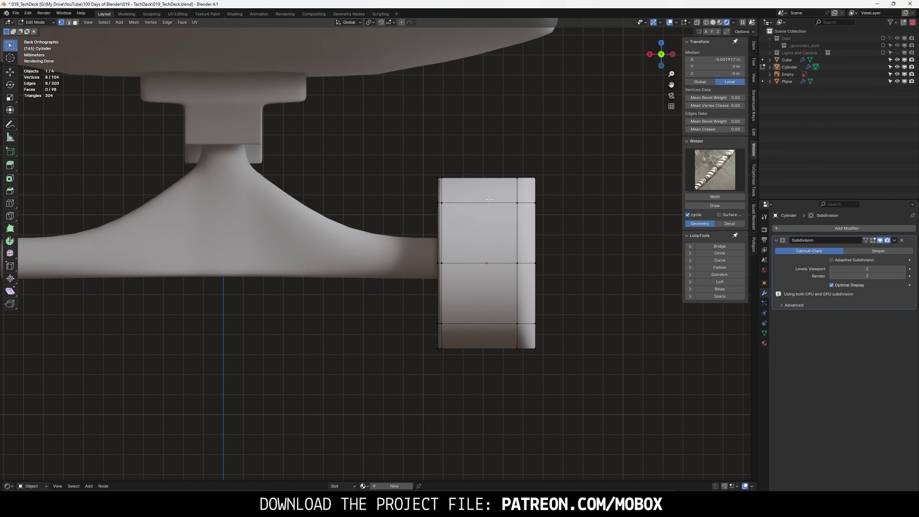
- Add a vertical loop cut at the wheel's centre and delete its left half
key("ctrl+r")
left_click(485, 188)
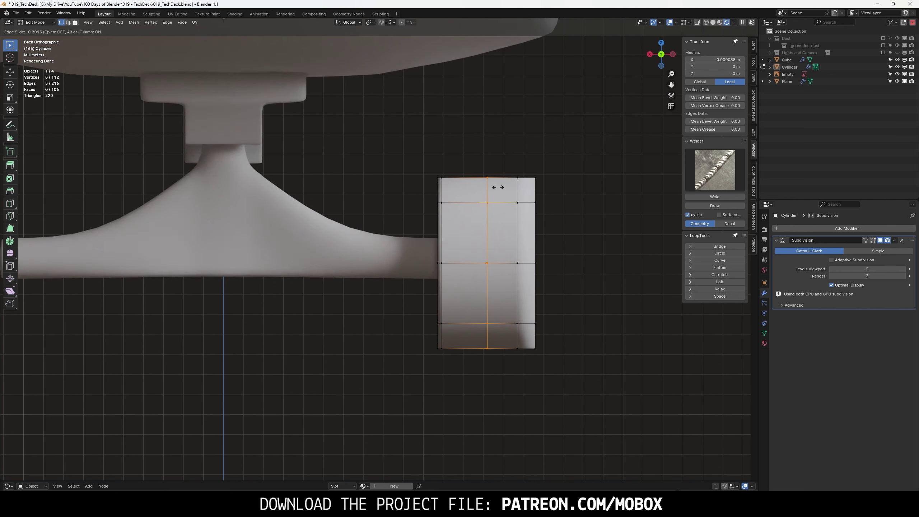
left_click(497, 188)
left_click_drag(409, 160, 458, 309)
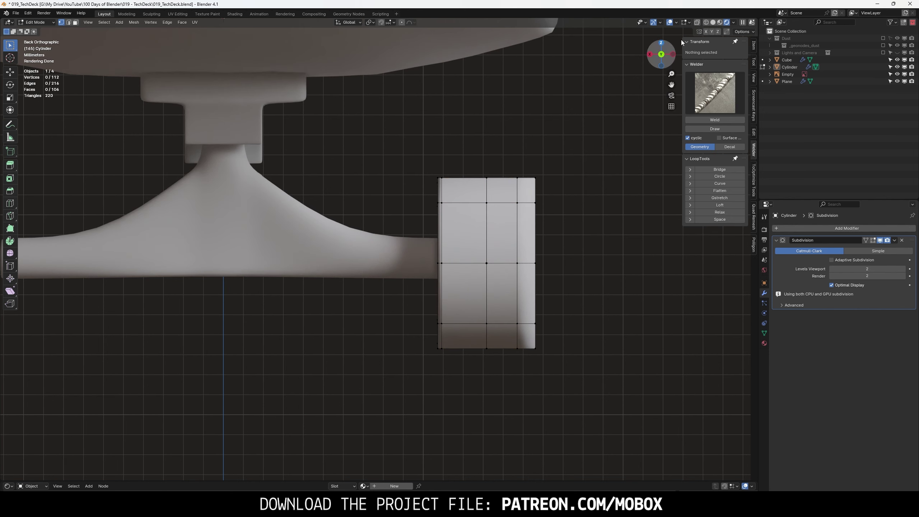
left_click_drag(403, 130, 477, 386)
key("x")
left_click(477, 383)
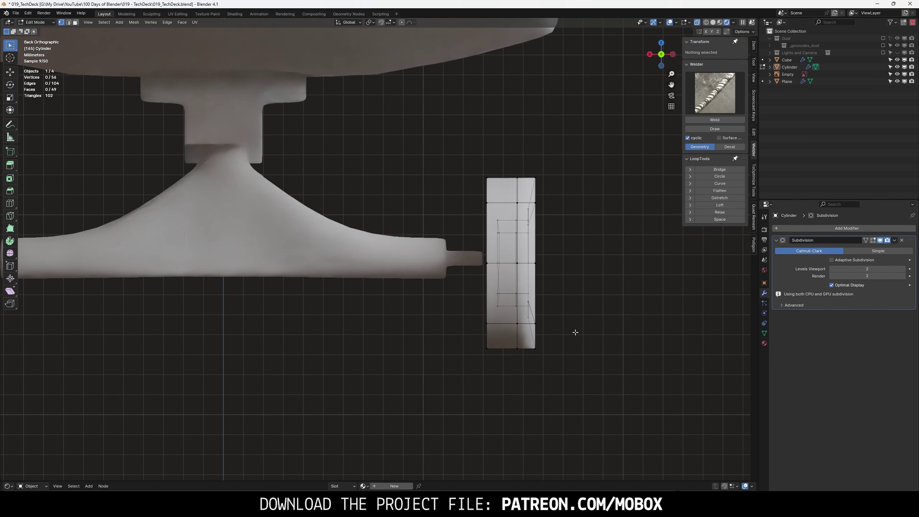
- Flatten the wheel's cut edge to zero width on X
key("Tab")
key("Tab")
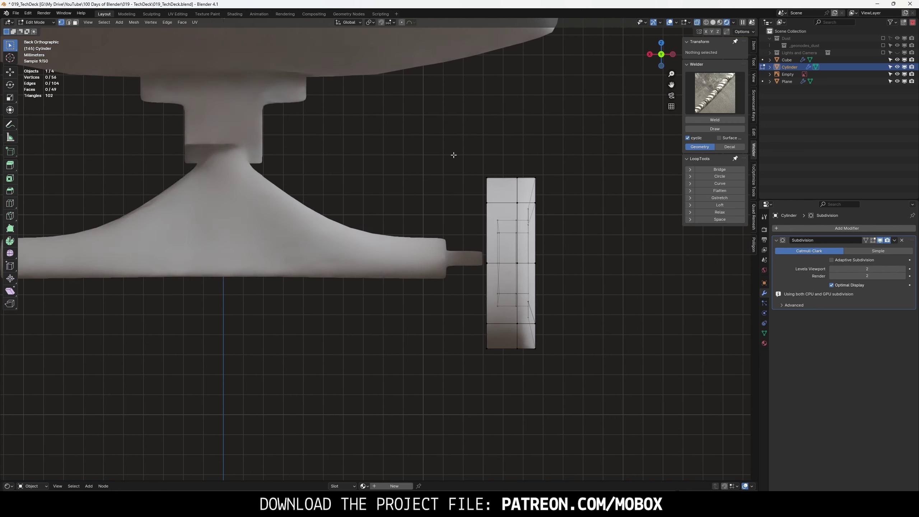
left_click_drag(456, 152, 498, 411)
key("s")
key("x")
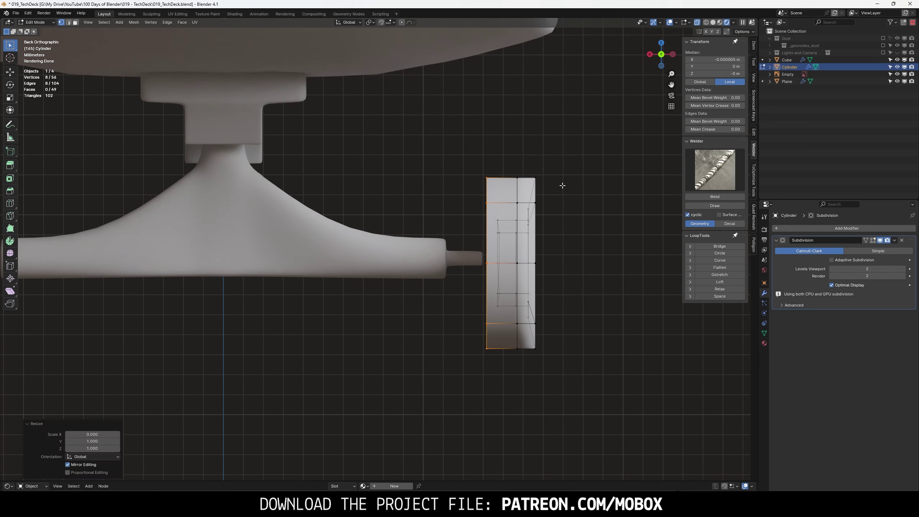
key("0")
key("Return")
- Add a Mirror modifier above Subdivision and apply it to the wheel
key("Tab")
left_click(824, 228)
type("mir")
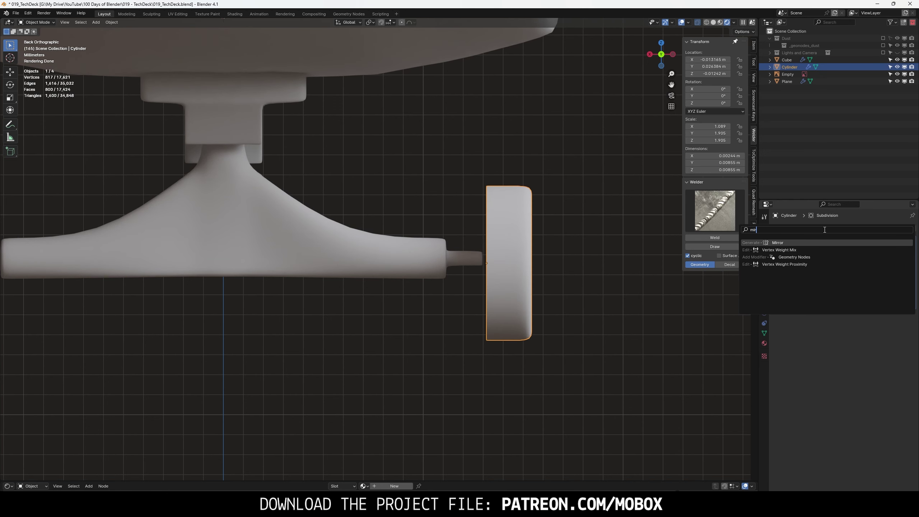
key("Return")
left_click_drag(897, 242, 898, 334)
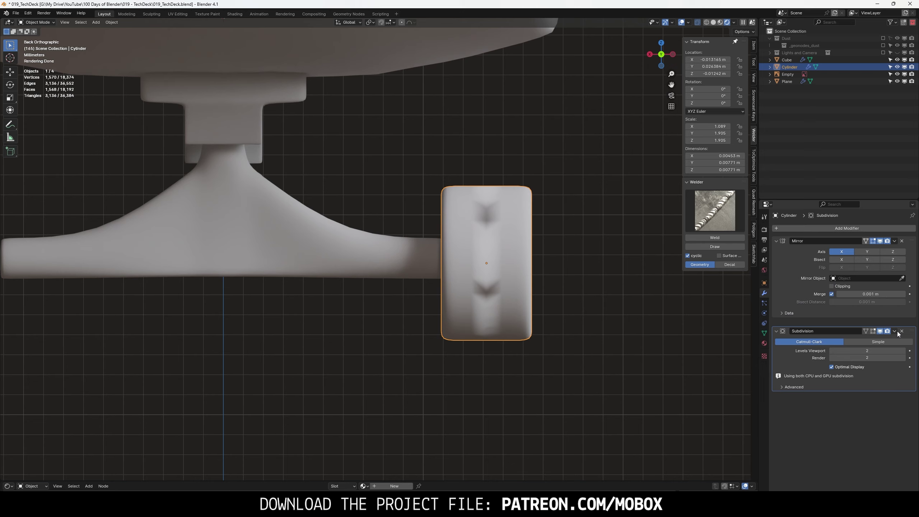
left_click(894, 241)
left_click(868, 248)
- Set the wheel's origin to the 3D cursor at the world centre
left_click(111, 22)
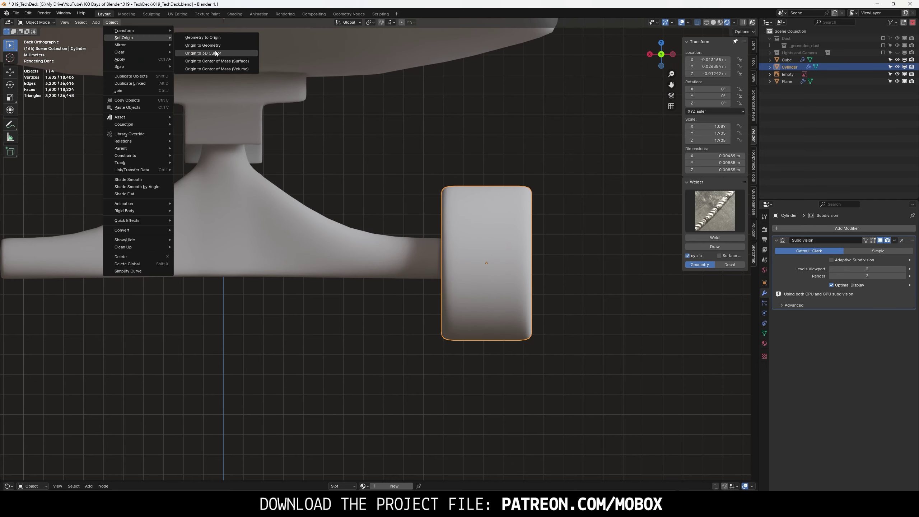
left_click(215, 50)
left_click(816, 228)
- Add a Mirror modifier on X and Y to place four wheels on the trucks
type("mirr")
key("Return")
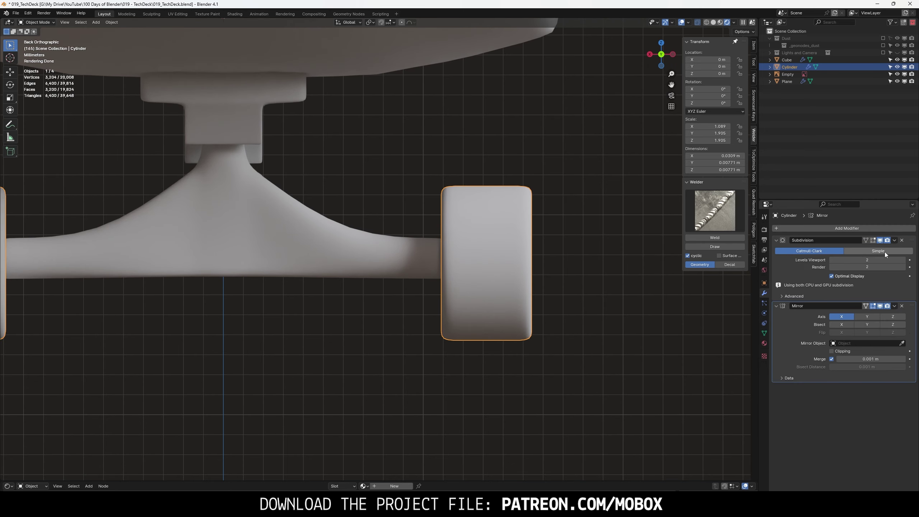
middle_click_drag(427, 231, 455, 236)
scroll(455, 235, "down", 5)
key("alt+a")
scroll(486, 244, "up", 5)
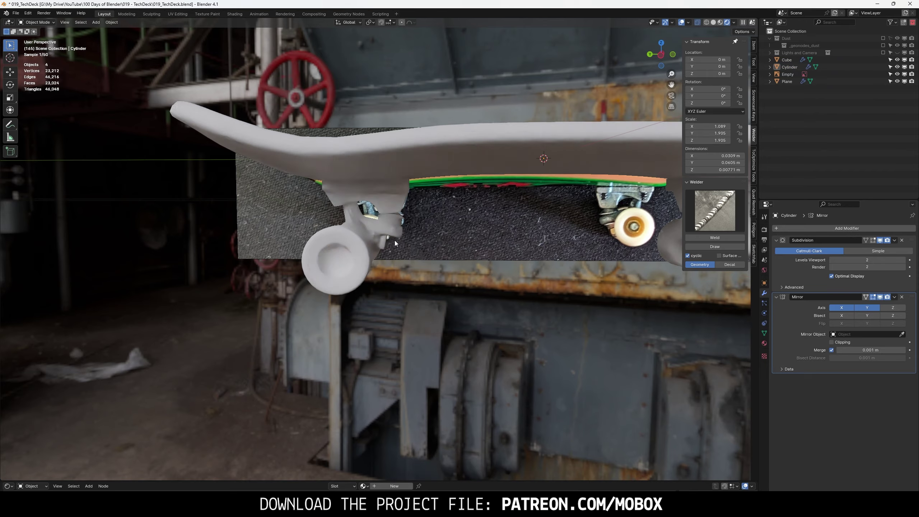
- Orbit around the board and check all four wheels from the back view
mouse_move(395, 240)
middle_mouse_down()
mouse_move(435, 236)
mouse_move(336, 248)
middle_mouse_up()
left_click(336, 248)
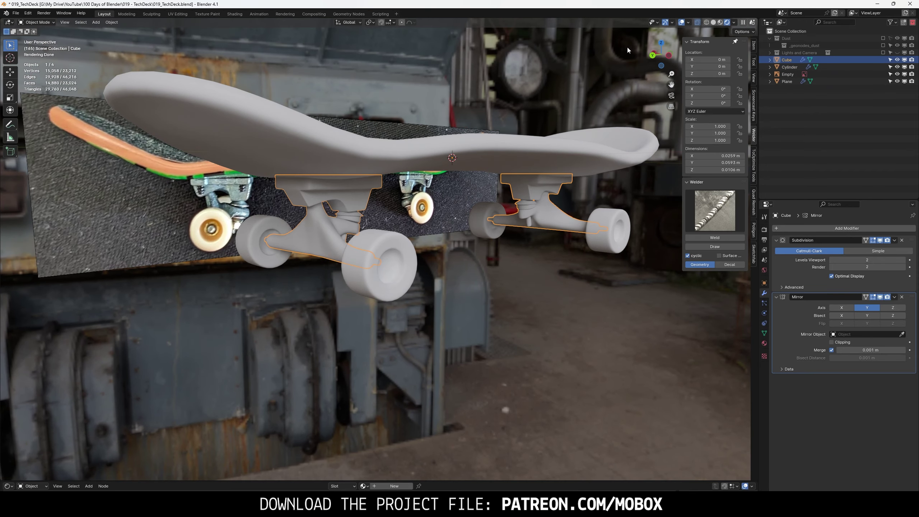
left_click(652, 57)
scroll(509, 248, "up", 3)
key("alt+a")
- Box-select the truck's axle loops on both sides and scale them by 1.2
scroll(533, 249, "down", 3)
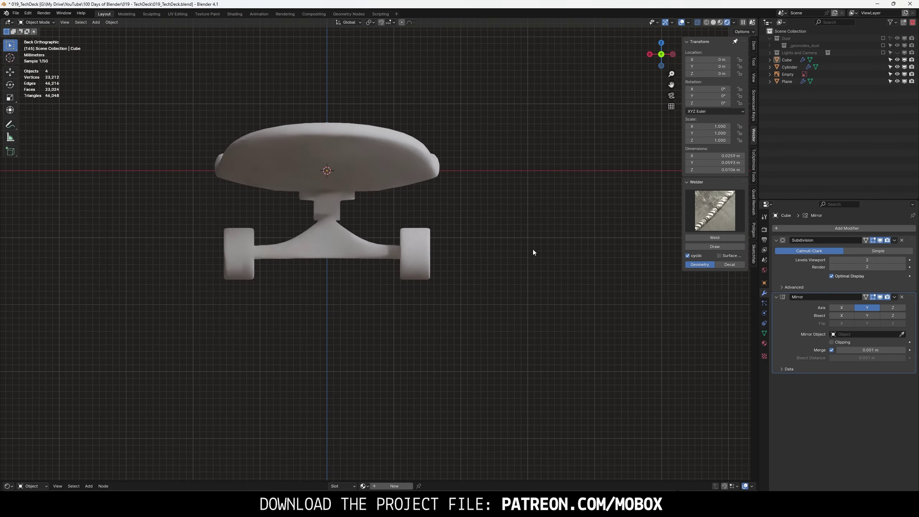
left_click(396, 251)
scroll(396, 251, "up", 2)
key("Tab")
scroll(463, 255, "up", 2)
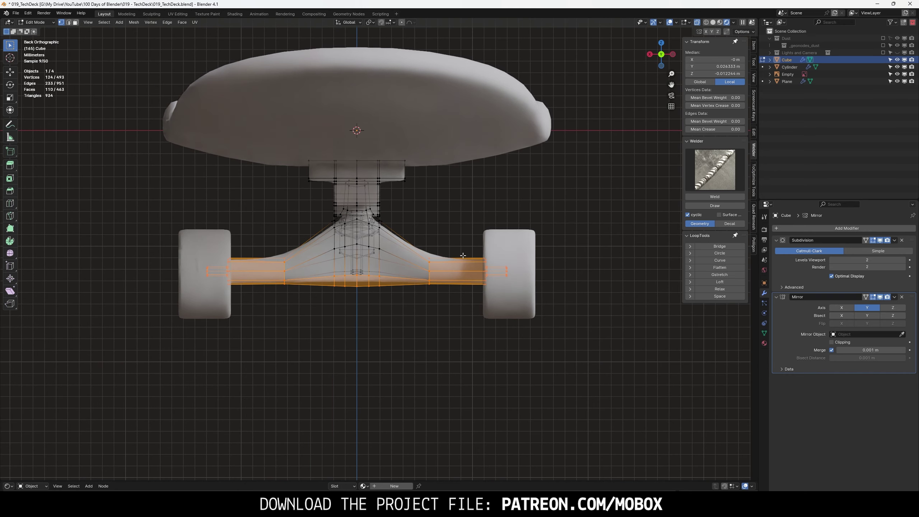
key("Tab")
key("Tab")
left_click_drag(195, 255, 289, 311)
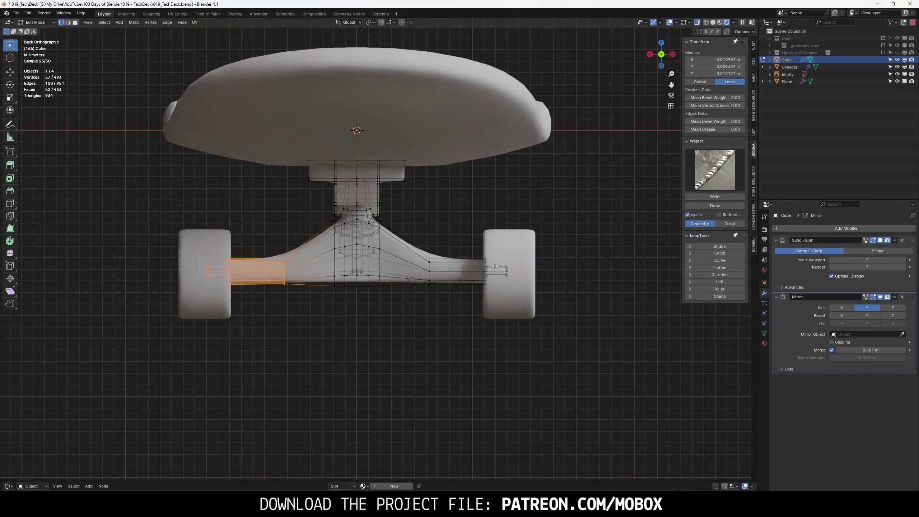
left_click_drag(410, 228, 504, 309)
key("s")
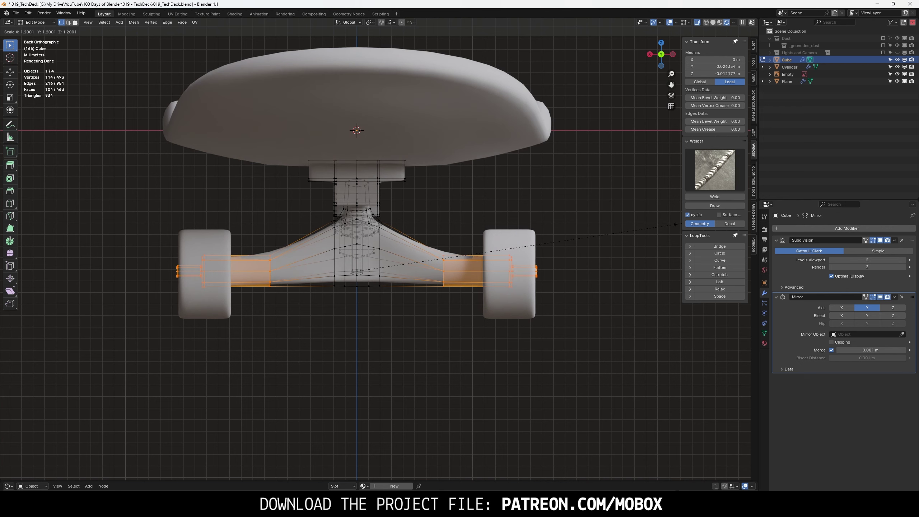
left_click(675, 225)
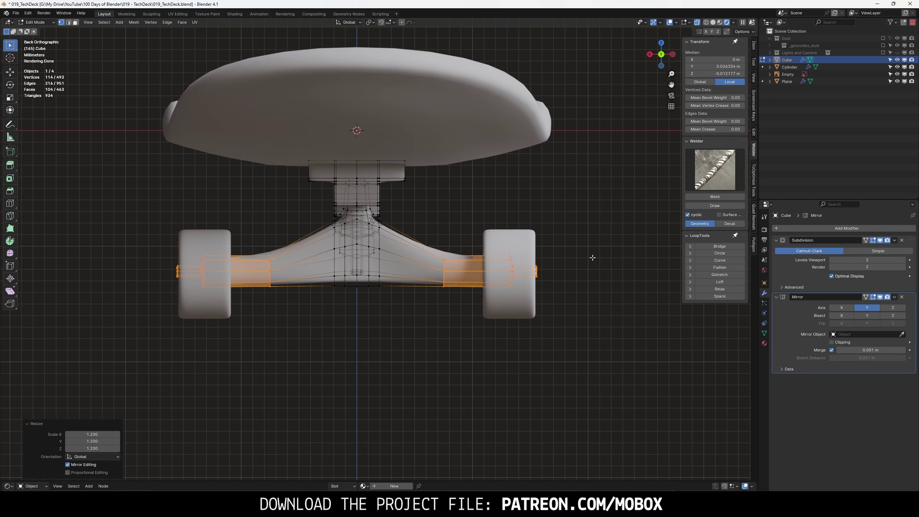
left_click(672, 54)
scroll(398, 351, "up", 10)
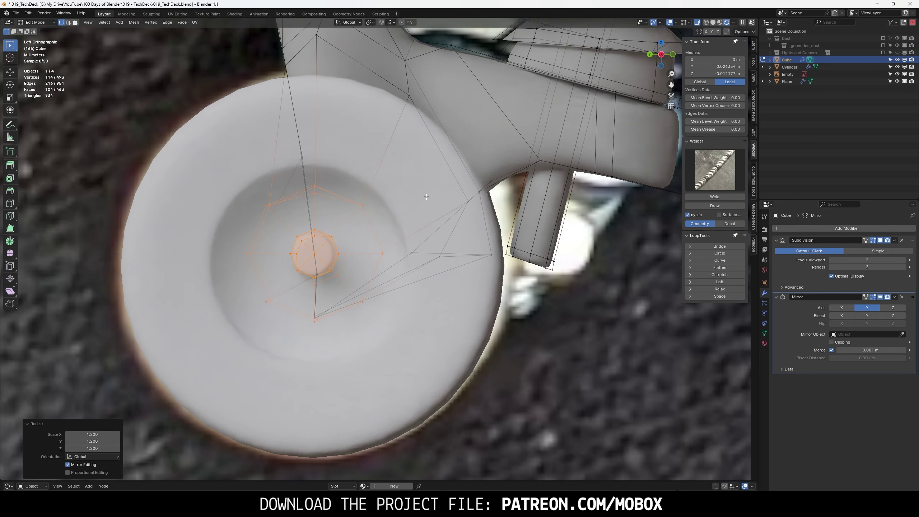
key("Tab")
- With X-ray on, move the truck's axle vertices onto the wheel hub centre
left_click(715, 23)
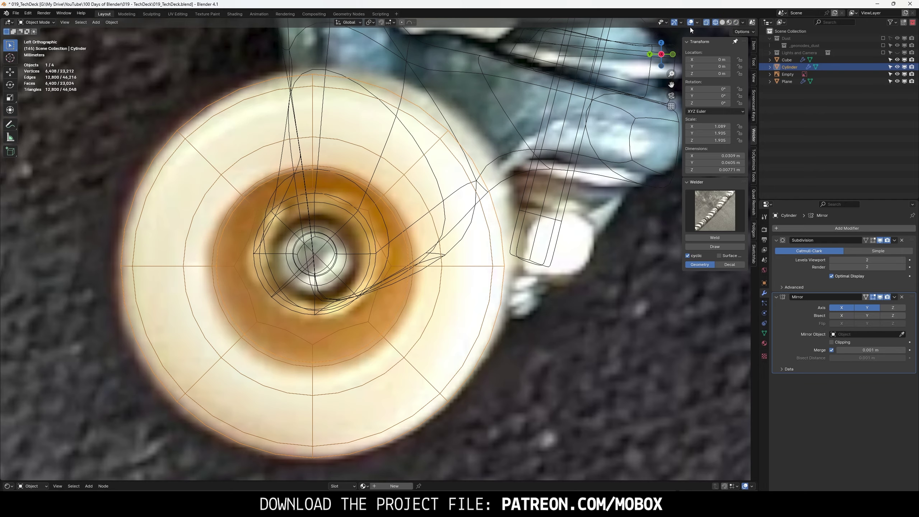
left_click(527, 163)
scroll(334, 255, "down", 10)
middle_click_drag(503, 200, 356, 203)
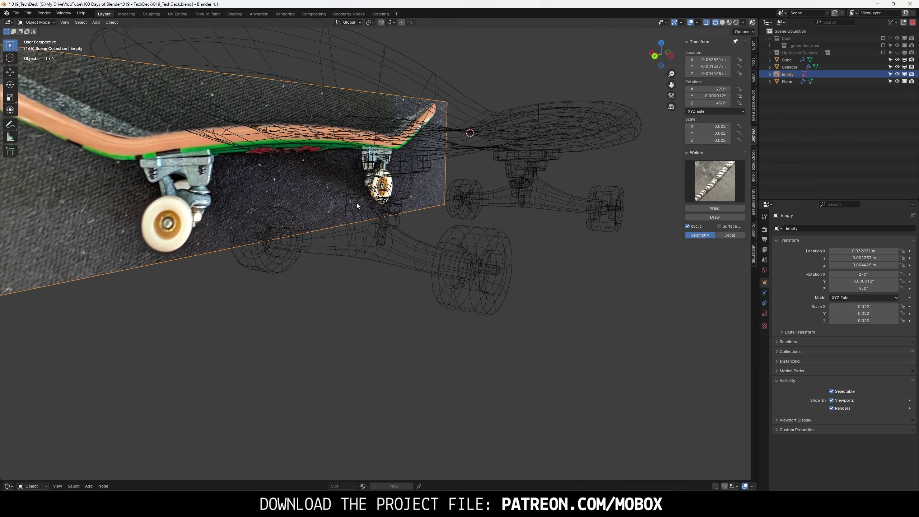
left_click(376, 253)
key("Tab")
left_click(672, 60)
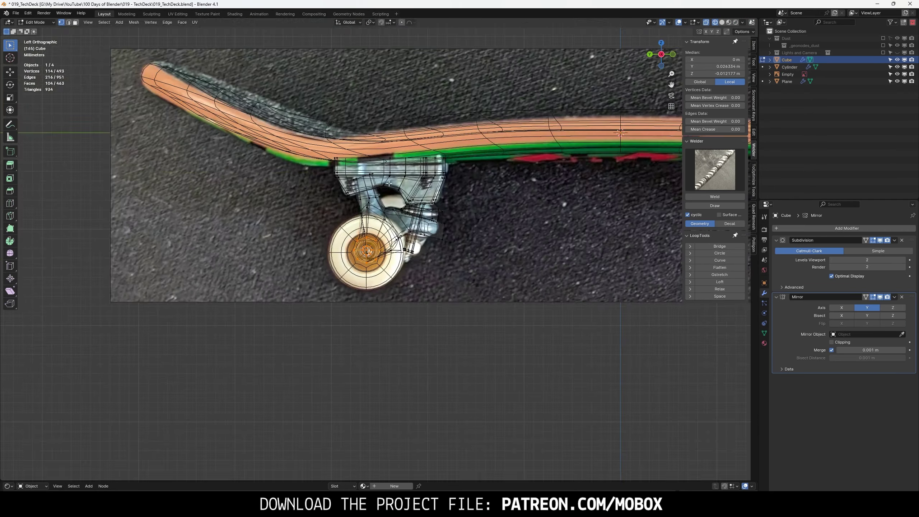
scroll(408, 260, "up", 8)
key("g")
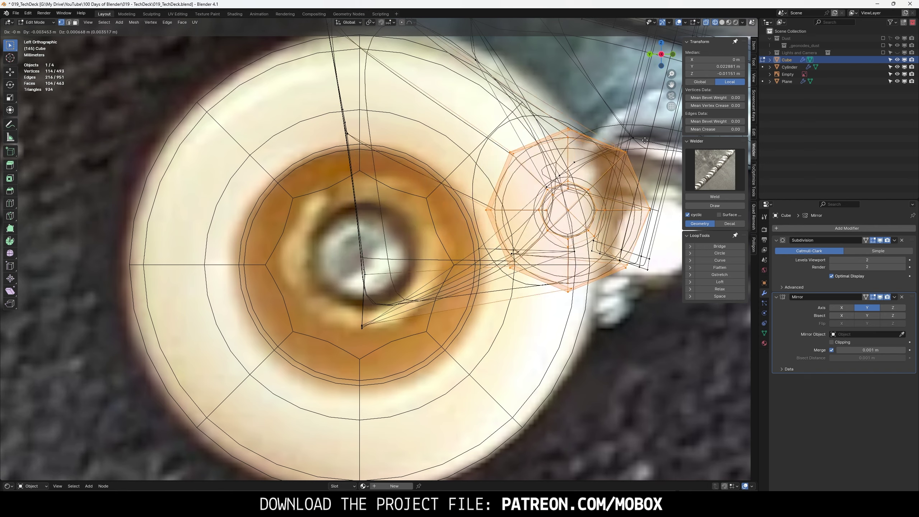
left_click(439, 191)
key("Tab")
- Turn off X-ray and orbit around the truck to check the axle
scroll(423, 199, "down", 8)
scroll(424, 198, "up", 6)
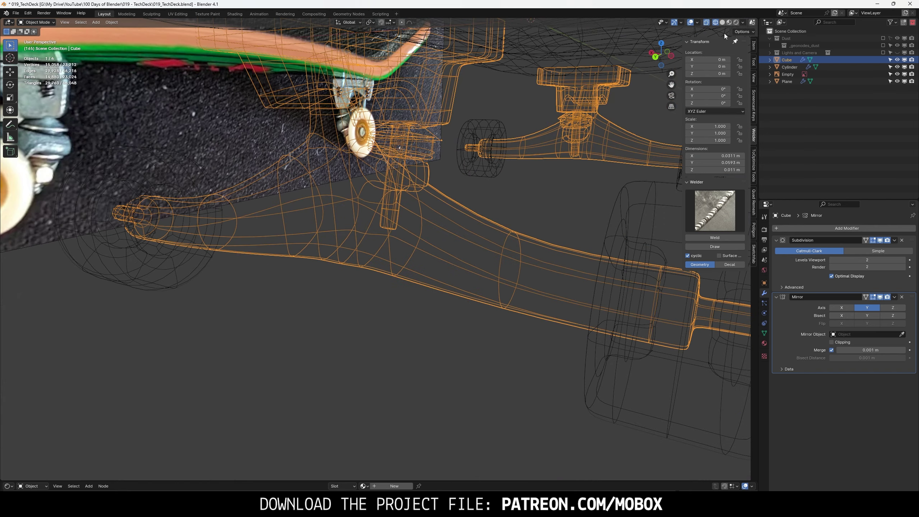
left_click(706, 22)
middle_click_drag(639, 334, 636, 190)
scroll(539, 227, "up", 3)
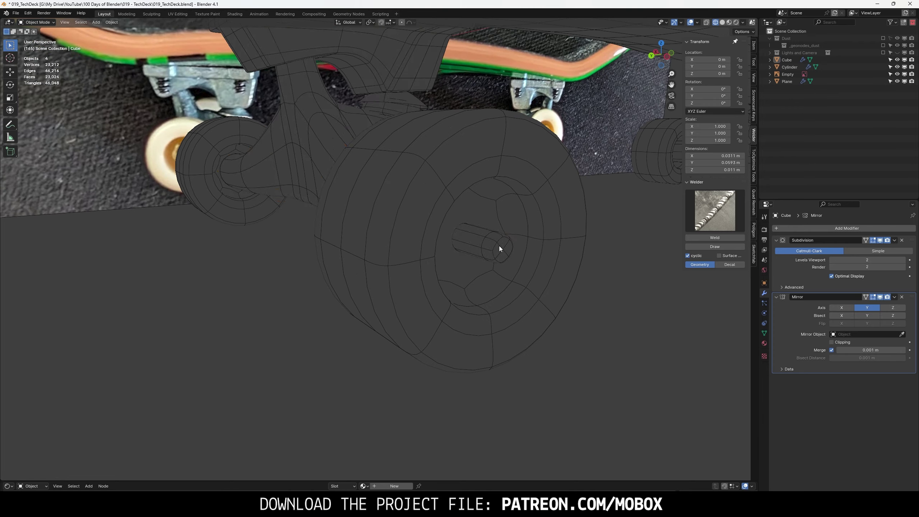
key("Tab")
scroll(499, 248, "up", 5)
- Inspect the axle end in side views, select its tip vertex, and finish in Front Orthographic
left_click(671, 54)
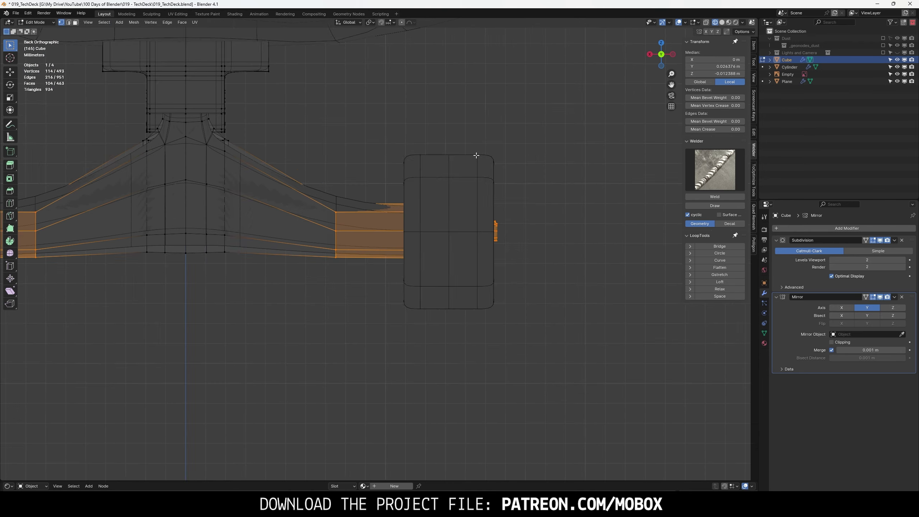
scroll(430, 256, "up", 3)
scroll(447, 261, "up", 3)
middle_click_drag(447, 261, 308, 266)
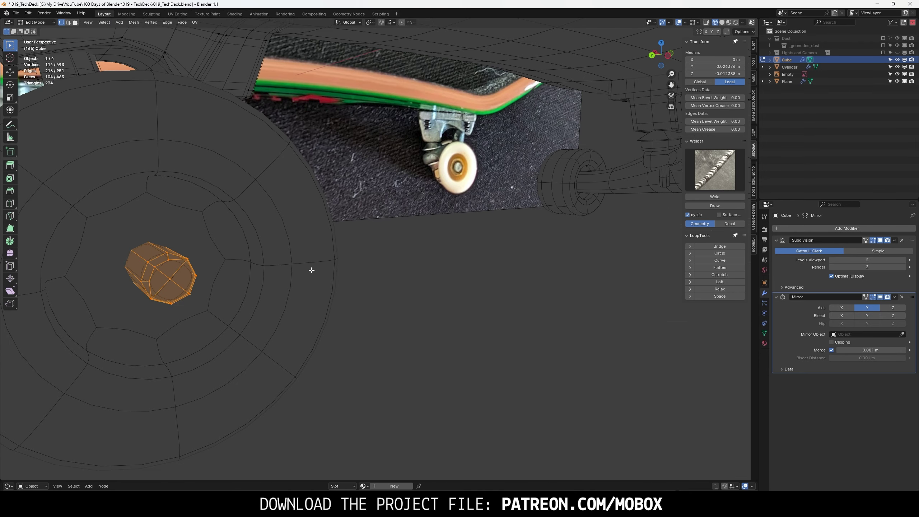
scroll(307, 267, "up", 5)
left_click(504, 272)
left_click(657, 59)
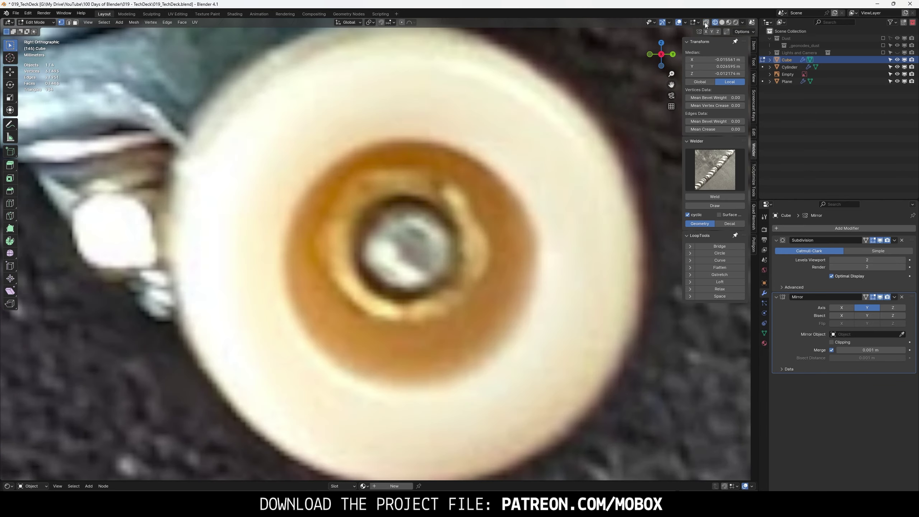
left_click(661, 54)
scroll(344, 191, "up", 3)
- Delete the corner vertices at the axle tip
left_click_drag(385, 172, 448, 393)
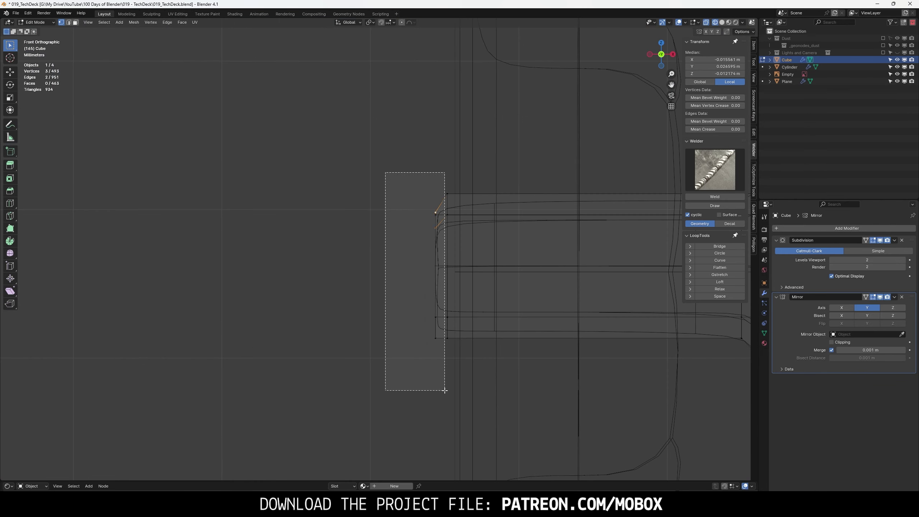
key("x")
left_click(420, 343)
scroll(506, 343, "down", 4)
scroll(471, 303, "up", 4)
scroll(470, 303, "down", 4)
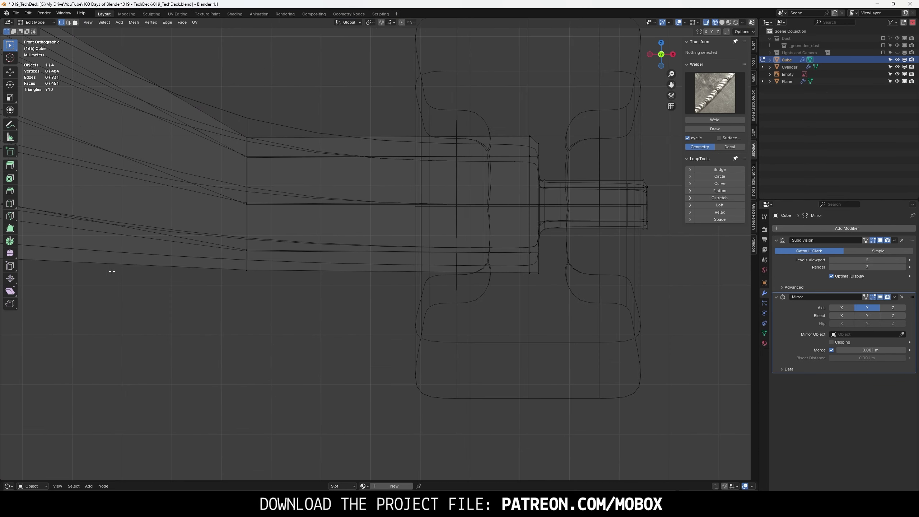
- Delete the axle-end vertices and fill the open end loop with a face
left_click_drag(482, 167, 448, 253)
key("x")
left_click(434, 241)
left_click(448, 210, "alt")
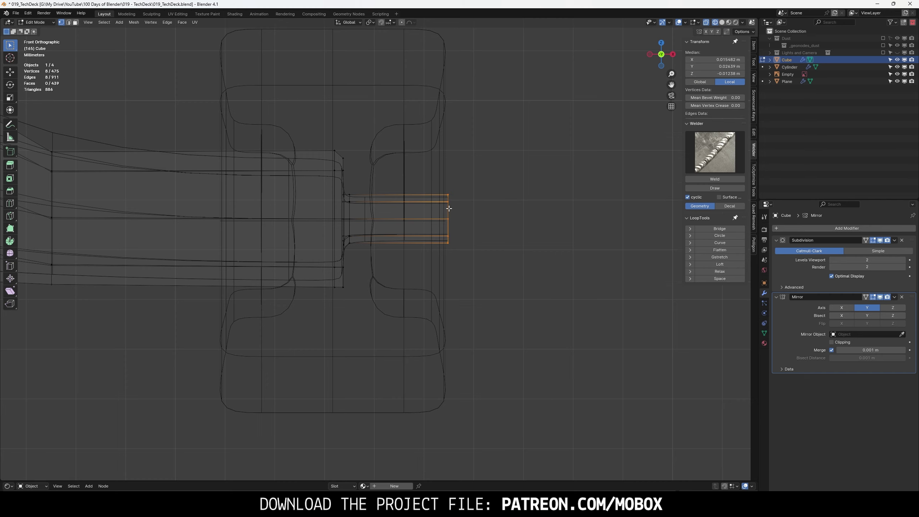
key("KP_Decimal")
mouse_move(462, 207)
middle_mouse_down()
mouse_move(606, 87)
mouse_move(546, 115)
middle_mouse_up()
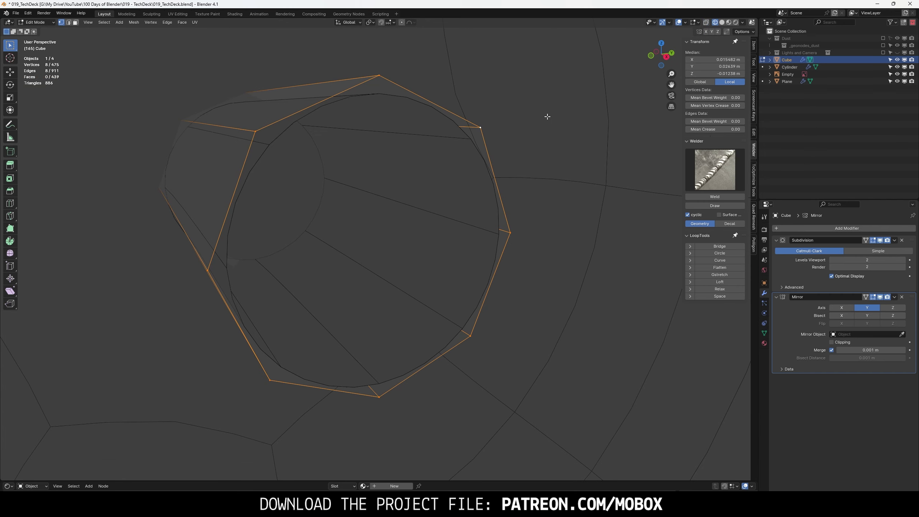
key("f")
- Inset the axle end face twice, leaving a small octagon
scroll(379, 111, "down", 3)
key("3")
key("i")
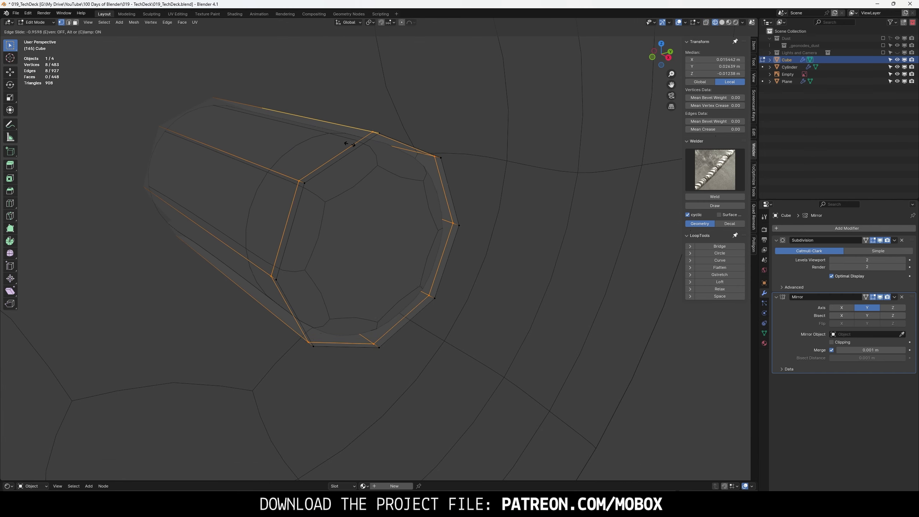
left_click(354, 144)
key("alt+a")
left_click(379, 202)
key("i")
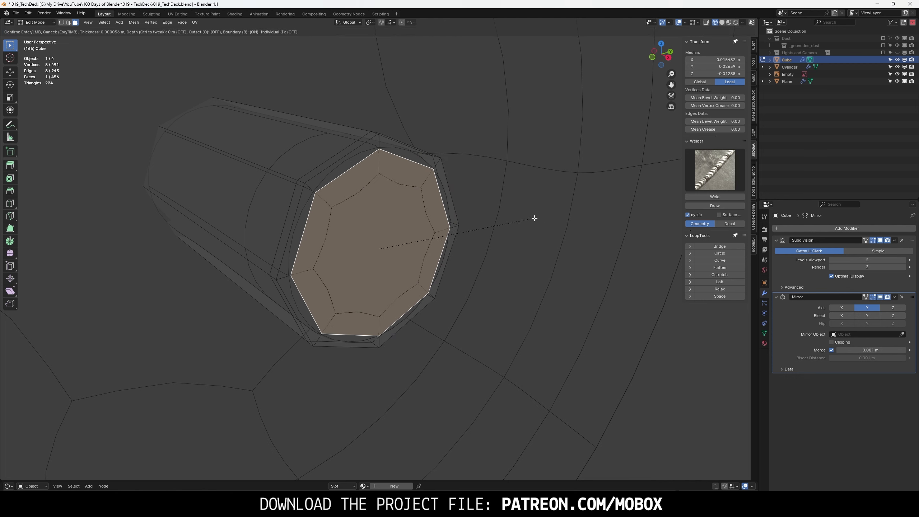
left_click(521, 218)
- Collapse the small octagon to a single centre point
key("i")
left_click(471, 225)
key("1")
key("s")
key("0")
key("Return")
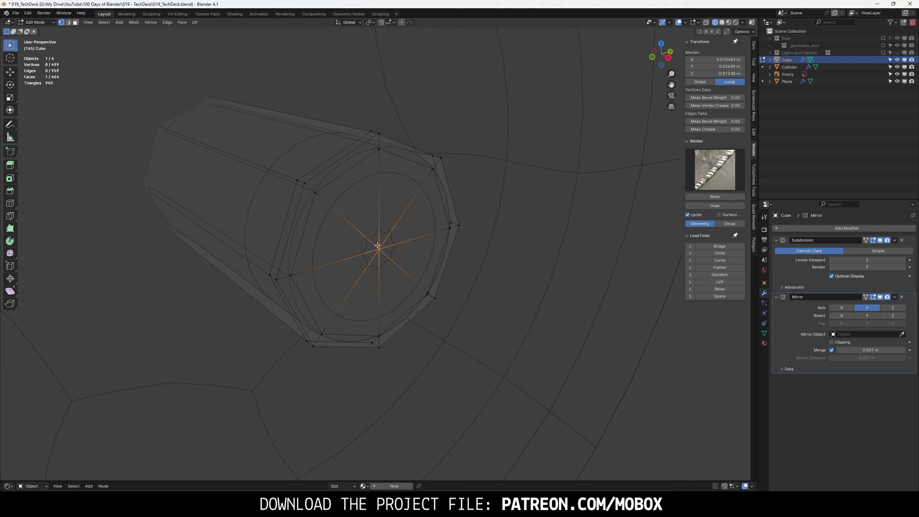
- Merge the spoke and bottom triangle pairs on the end cap into single faces
key("3")
left_click(348, 203)
left_click(414, 209, "shift")
key("ctrl+x")
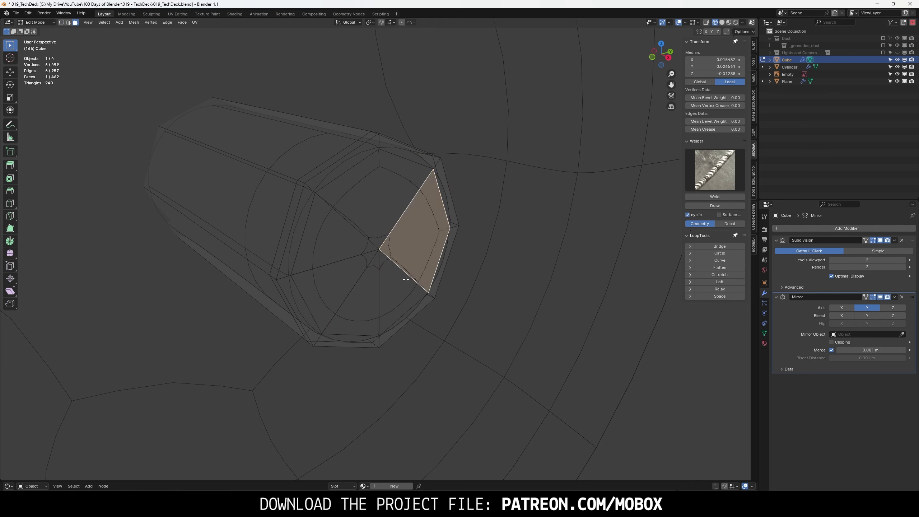
left_click(402, 296)
left_click(359, 301, "shift")
key("ctrl+x")
- Fill the open end loop of the axle tip cylinder with a face
scroll(322, 234, "down", 5)
mouse_move(232, 264)
middle_mouse_down()
mouse_move(169, 291)
mouse_move(371, 221)
mouse_move(322, 225)
mouse_move(497, 233)
middle_mouse_up()
scroll(497, 234, "up", 2)
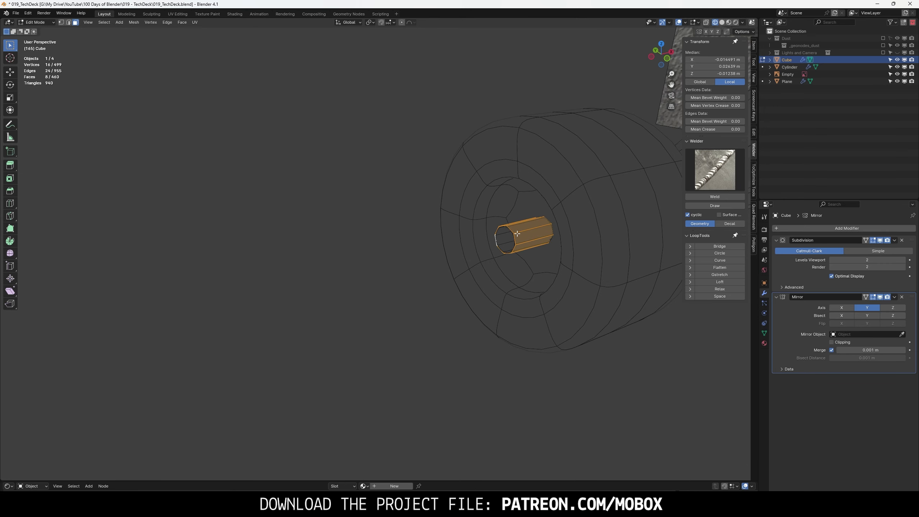
key("KP_Decimal")
key("alt+a")
middle_click_drag(359, 221, 432, 206)
left_click(433, 205, "alt")
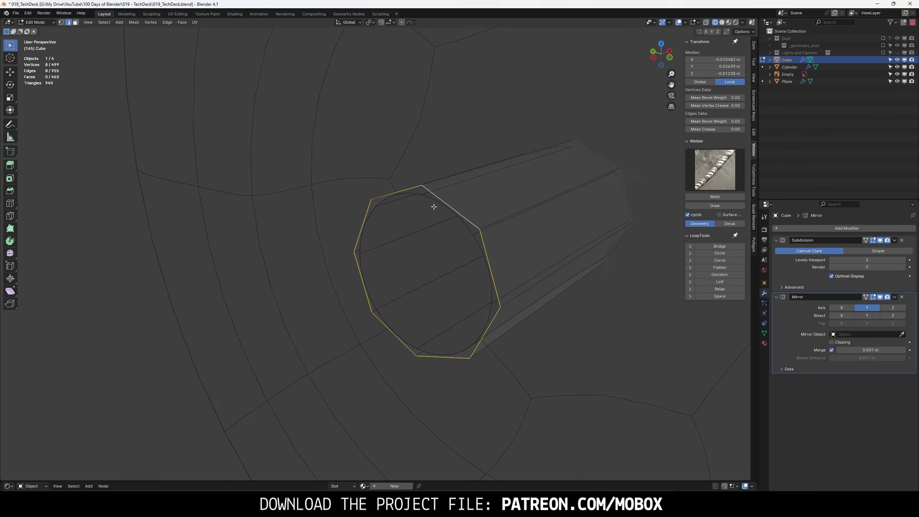
key("f")
- Inset the cylinder's end face twice down to a tiny centre and rotate it
key("i")
left_click(509, 197)
key("i")
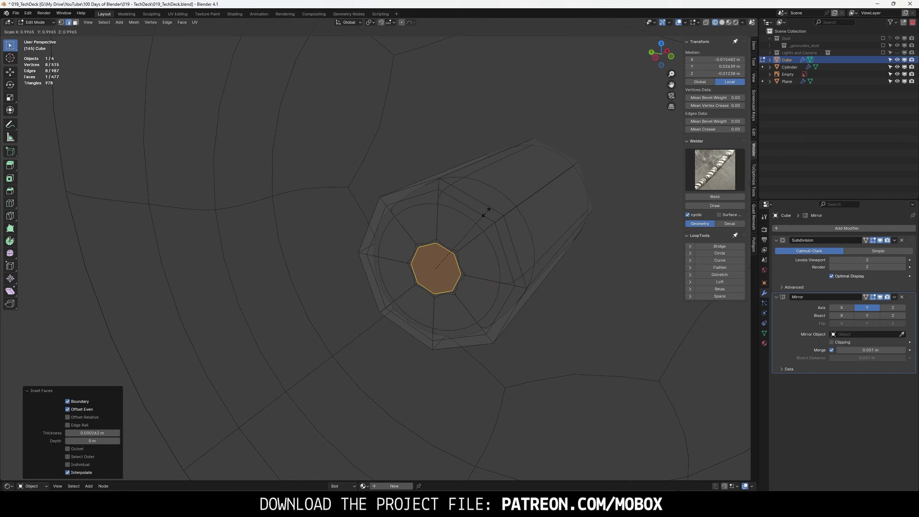
left_click(486, 212)
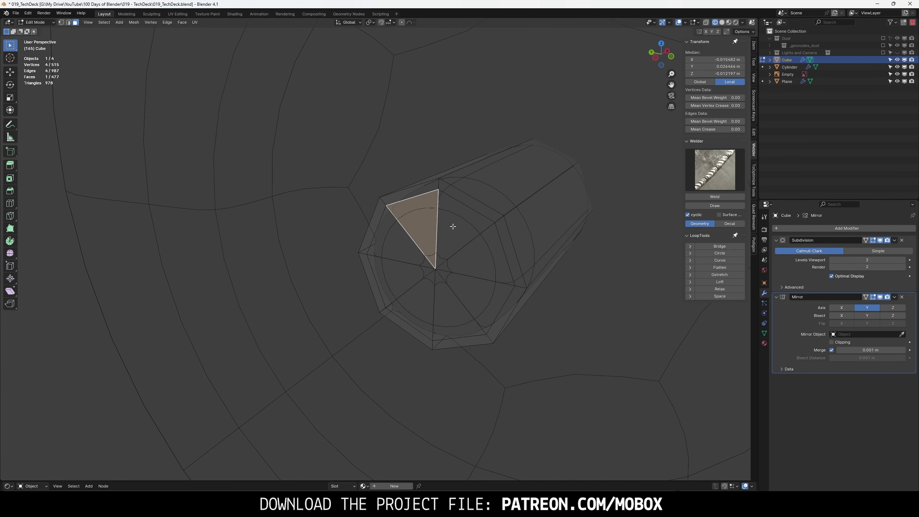
key("r")
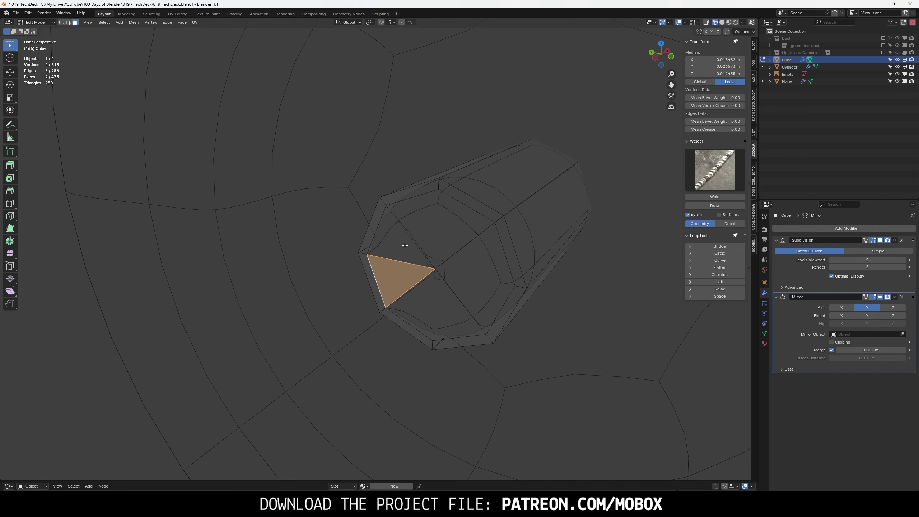
- Add a loop cut around the axle tip cylinder
middle_click_drag(423, 245, 599, 195)
key("ctrl+r")
left_click(586, 203)
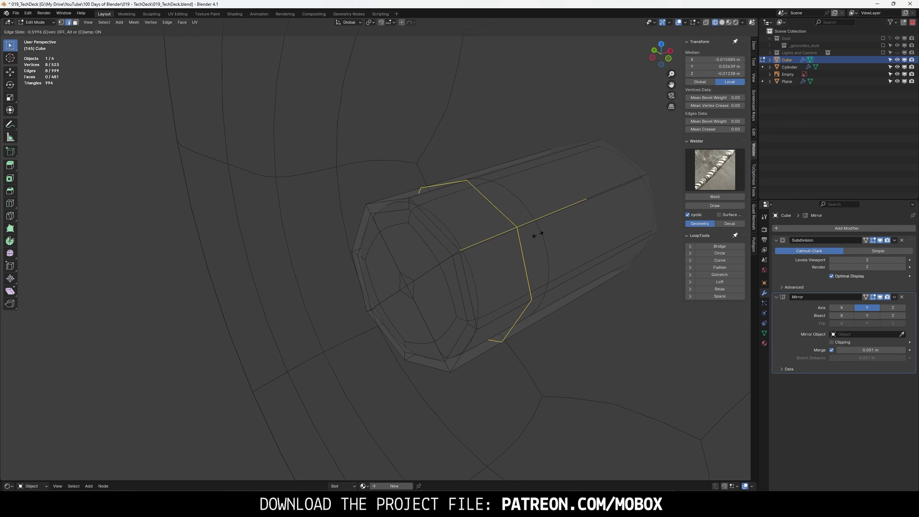
left_click(507, 248)
- Select the whole connected axle tip and merge its duplicate vertices by distance
left_click(408, 281)
key("ctrl+l")
right_click(418, 402)
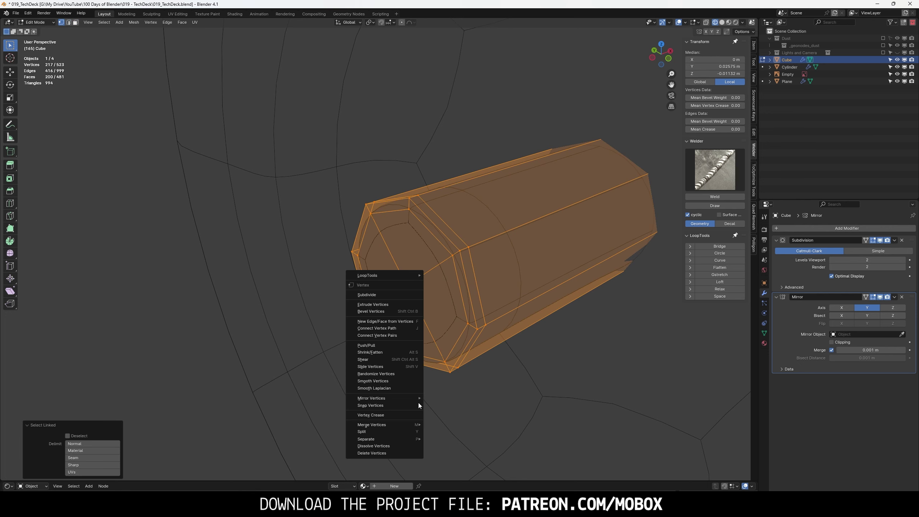
left_click(446, 465)
scroll(467, 417, "down", 5)
middle_click_drag(481, 396, 508, 369)
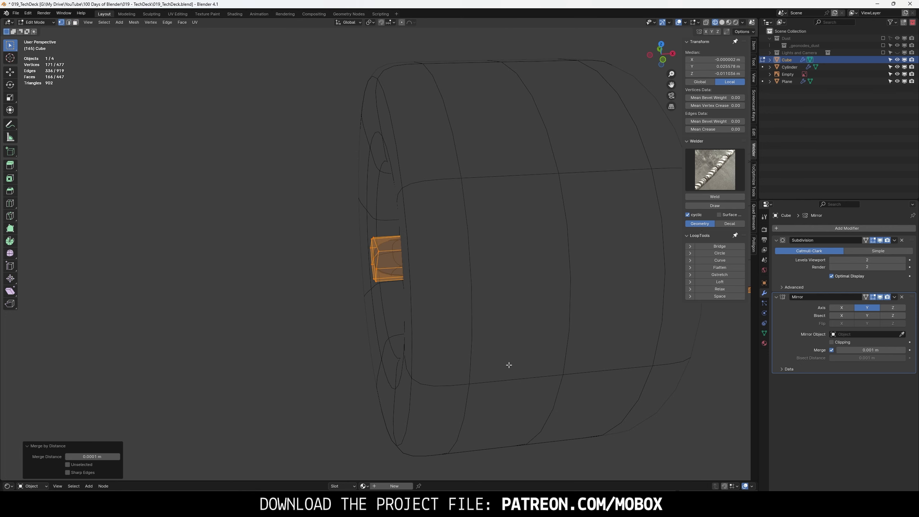
scroll(499, 326, "up", 6)
- Merge by Distance again at 0.000001 m and return to Object Mode
middle_click_drag(490, 310, 416, 286)
right_click(408, 284)
left_click(442, 317)
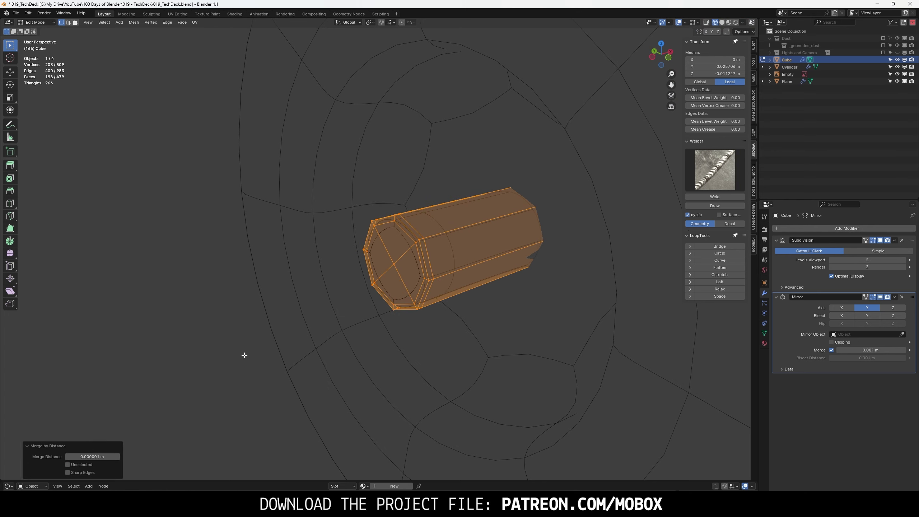
key("Tab")
scroll(386, 386, "down", 5)
mouse_move(633, 329)
middle_mouse_down()
mouse_move(391, 300)
mouse_move(424, 311)
mouse_move(446, 254)
middle_mouse_up()
- Nudge a baseplate vertex in side orthographic view to match the reference photo
scroll(446, 254, "up", 4)
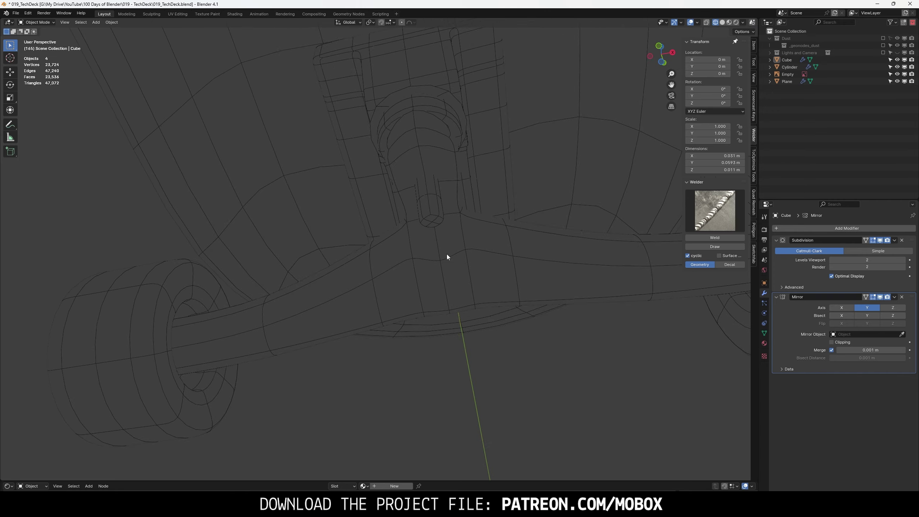
left_click(446, 254)
key("Tab")
left_click(670, 55)
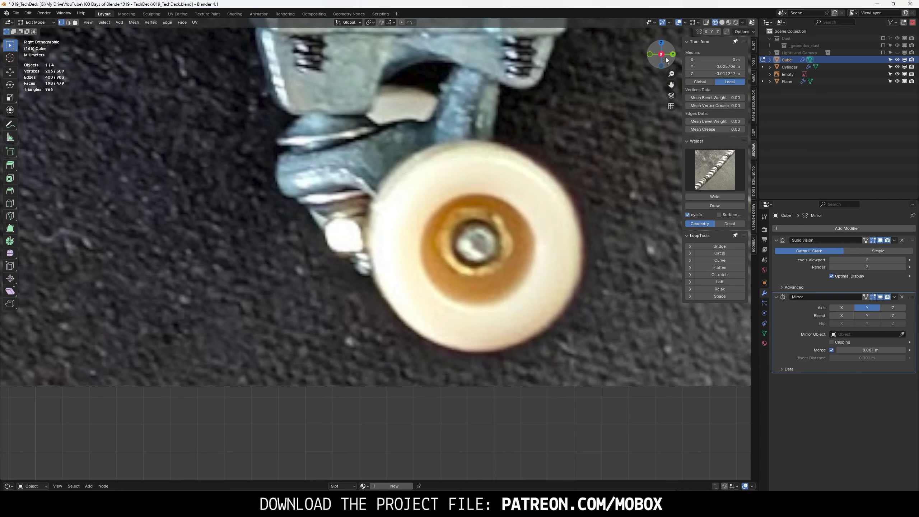
left_click(661, 54)
left_click(501, 169)
key("g")
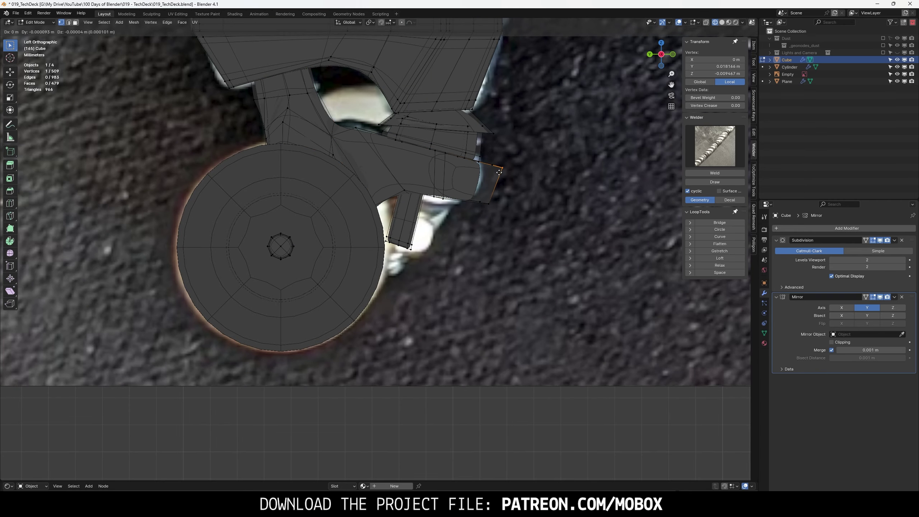
left_click(498, 172)
- Move two more truck vertices onto the photo in side view and exit to Object Mode
mouse_move(499, 172)
middle_mouse_down()
mouse_move(404, 188)
mouse_move(389, 202)
middle_mouse_up()
left_click(388, 203, "shift")
left_click_drag(660, 54, 664, 58)
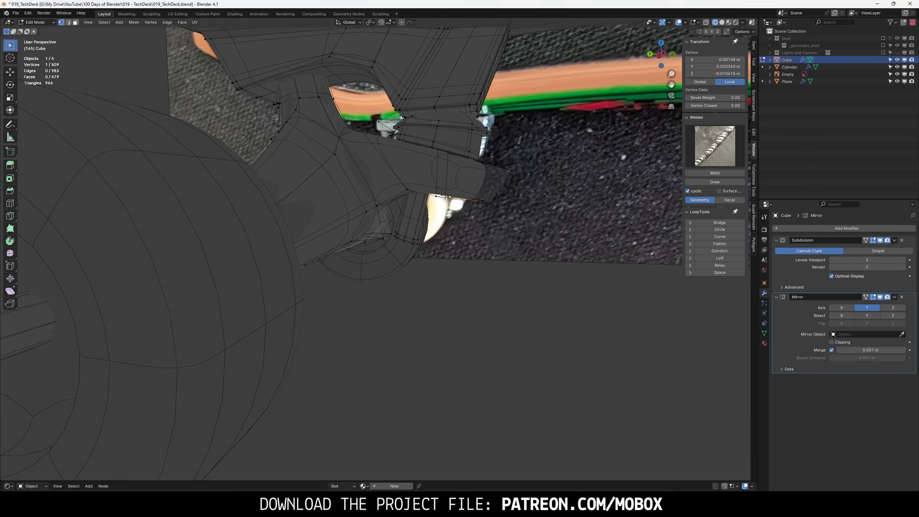
left_click(664, 55)
key("g")
left_click(528, 220)
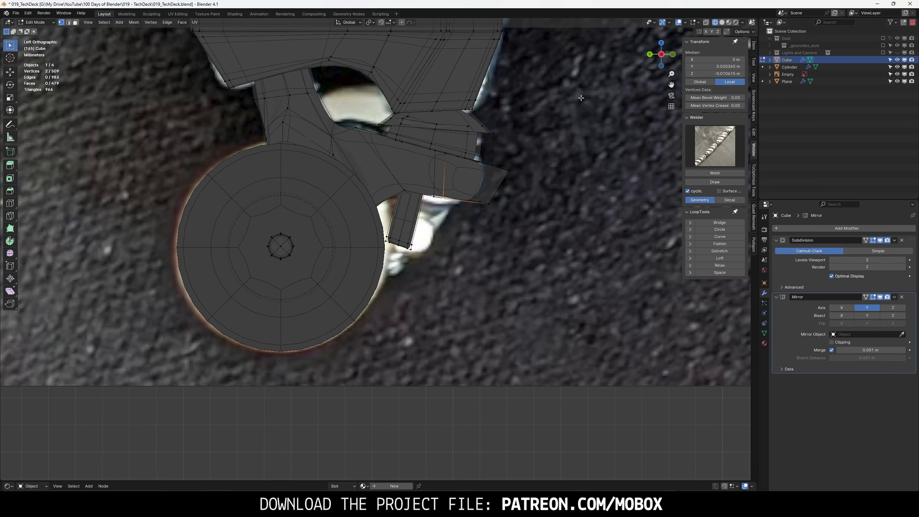
key("Tab")
- Preview the trucks in rendered shading and snap to the back view
scroll(506, 223, "down", 1)
scroll(483, 224, "down", 2)
middle_click_drag(474, 224, 582, 254)
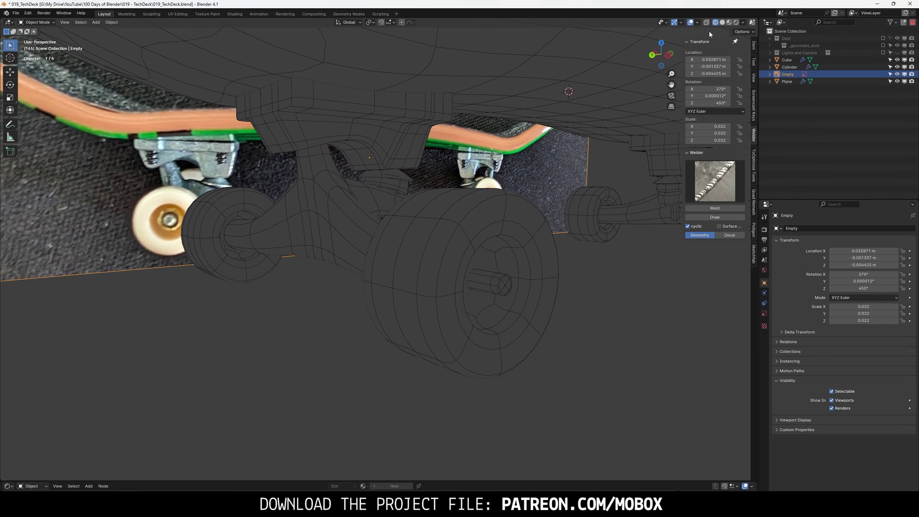
key("z")
left_click(582, 257)
middle_click_drag(586, 295, 539, 282)
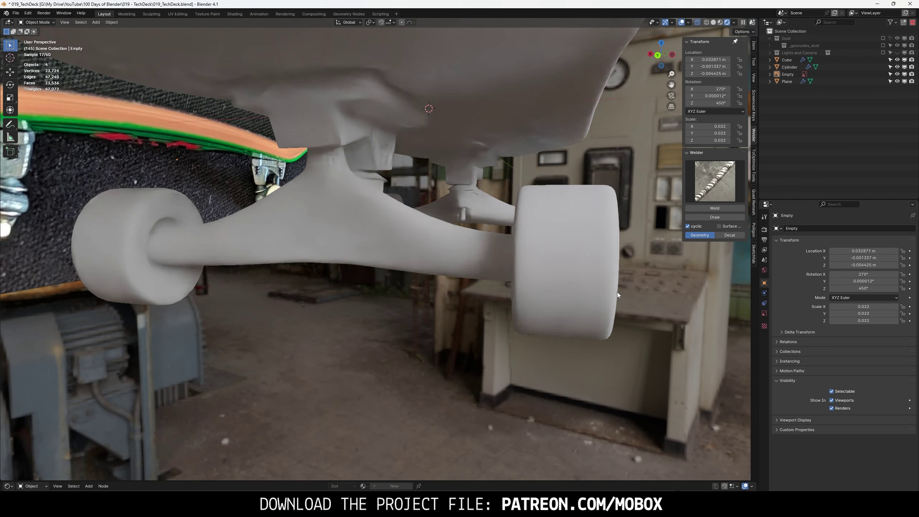
left_click(663, 55)
scroll(378, 242, "up", 4)
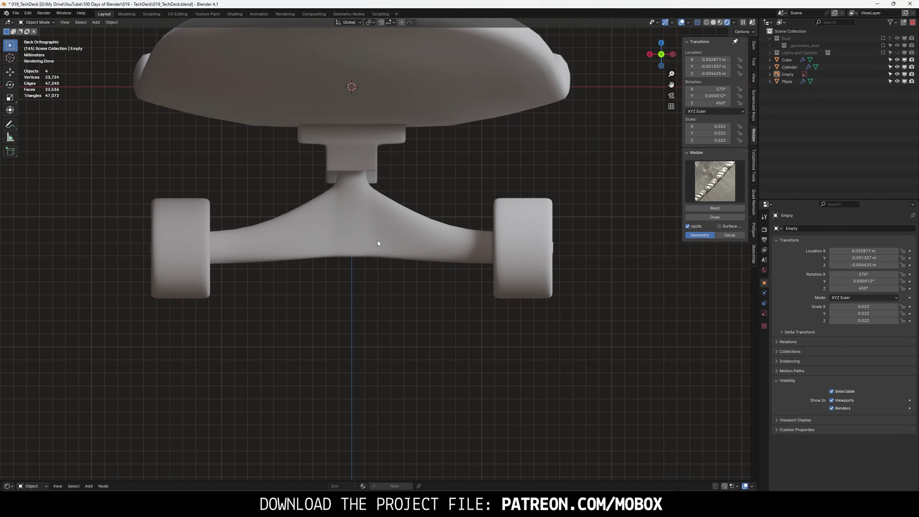
- Lower the hanger's bottom edge loop about 0.000575 m along Z, then view the whole board
left_click(389, 250)
key("Tab")
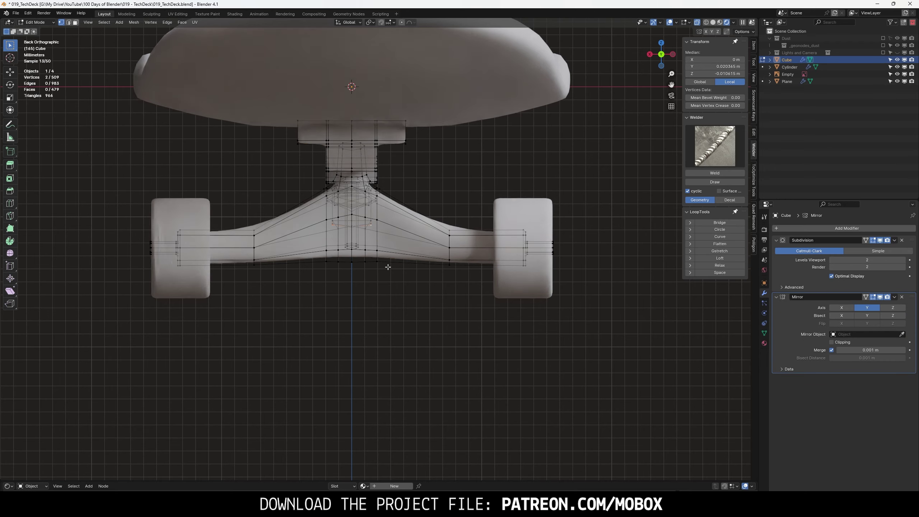
scroll(376, 260, "up", 3)
left_click(407, 269, "alt")
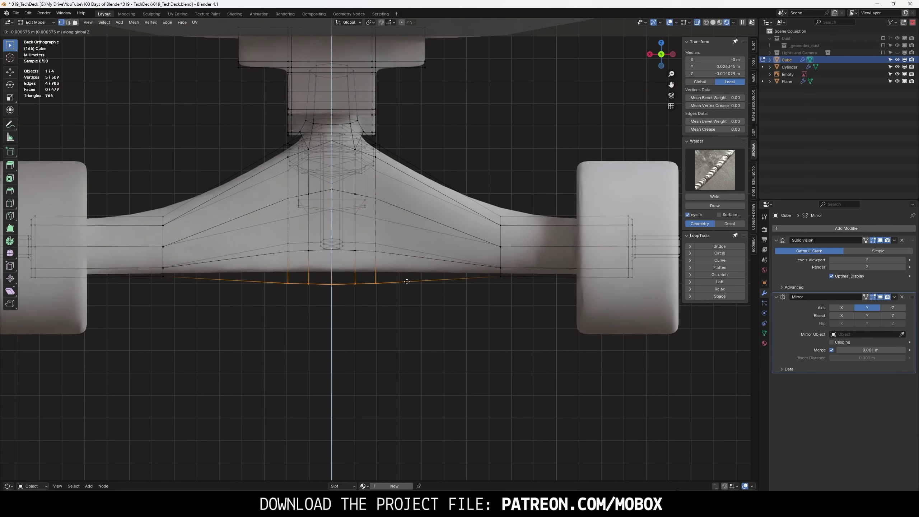
key("Tab")
middle_click_drag(425, 299, 380, 280)
scroll(381, 280, "down", 4)
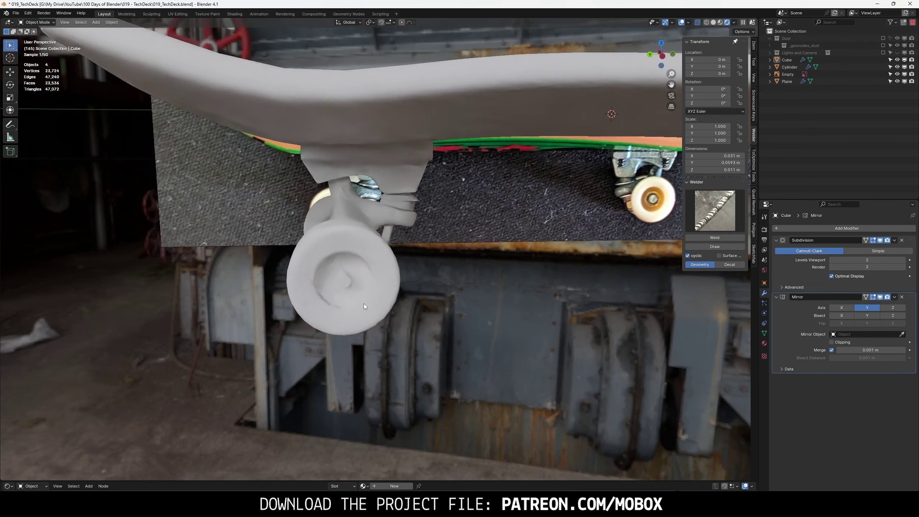
scroll(364, 302, "down", 4)
mouse_move(476, 288)
middle_mouse_down()
mouse_move(485, 284)
mouse_move(408, 271)
mouse_move(442, 274)
middle_mouse_up()
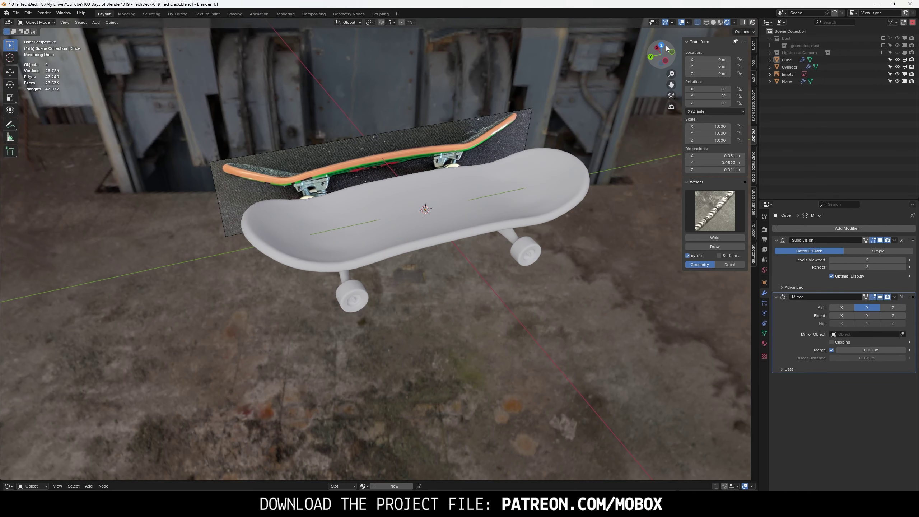
key("KP_7")
left_click(392, 195)
mouse_move(392, 194)
middle_mouse_down()
mouse_move(418, 195)
mouse_move(594, 37)
middle_mouse_up()
left_click(660, 48)
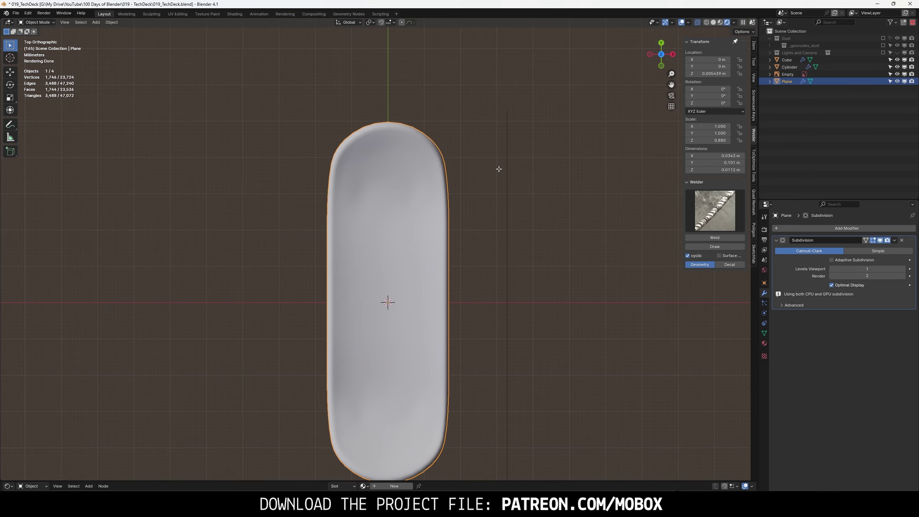
key("Tab")
key("Tab")
mouse_move(344, 118)
middle_mouse_down()
mouse_move(400, 129)
mouse_move(483, 256)
mouse_move(484, 268)
mouse_move(433, 273)
middle_mouse_up()
left_click(400, 129)
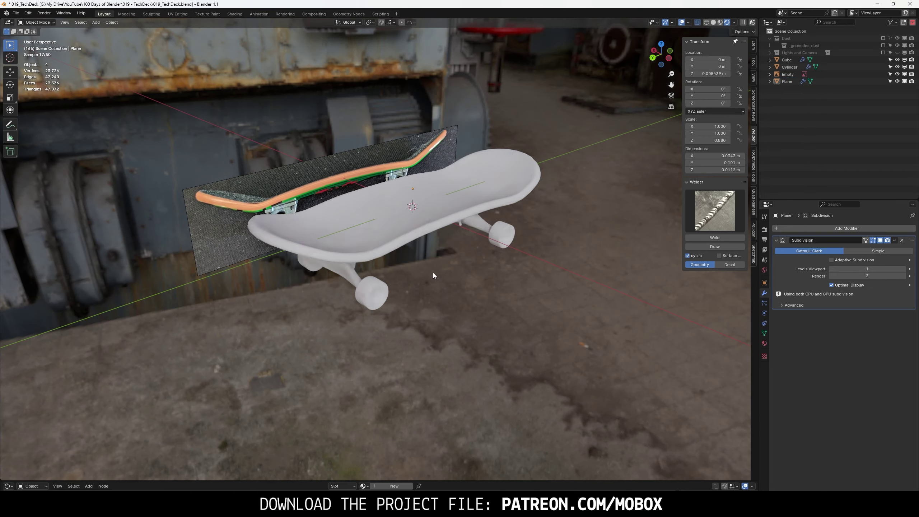
left_click(15, 15)
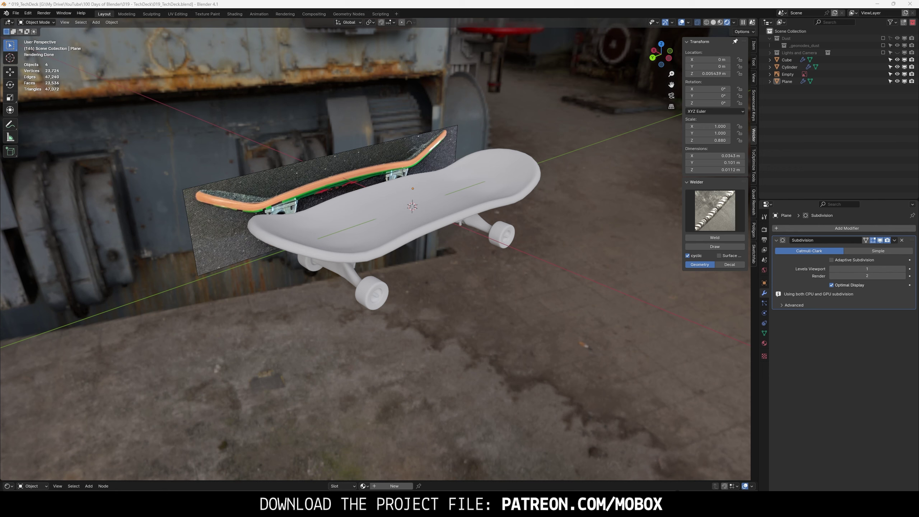
- Import the four LOD0–LOD3 screw variants and line them up along X beside the deck
left_click_drag(584, 296, 584, 296)
left_click(567, 405)
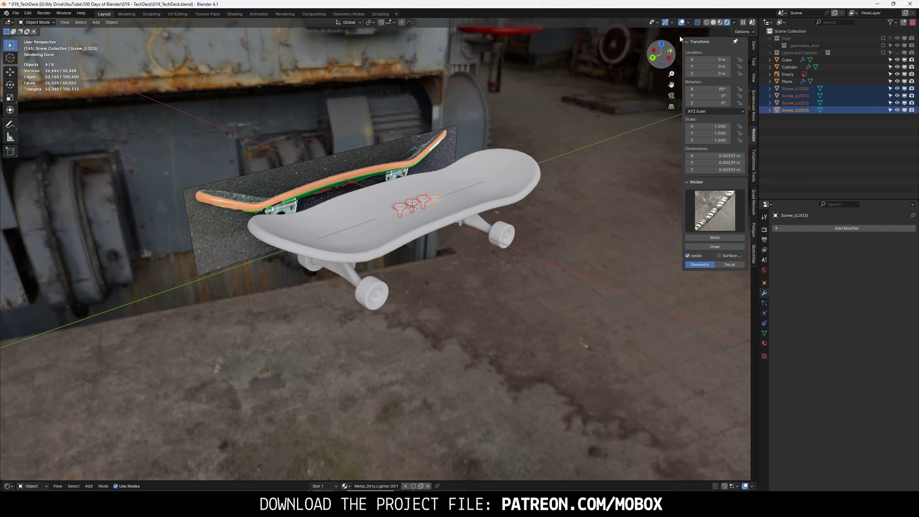
left_click(661, 44)
key("g")
key("x")
left_click(534, 200)
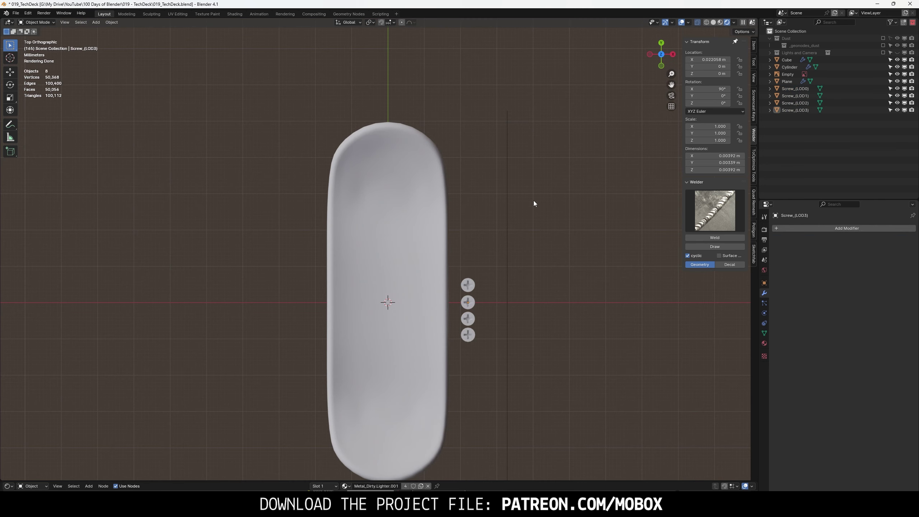
left_click(426, 251)
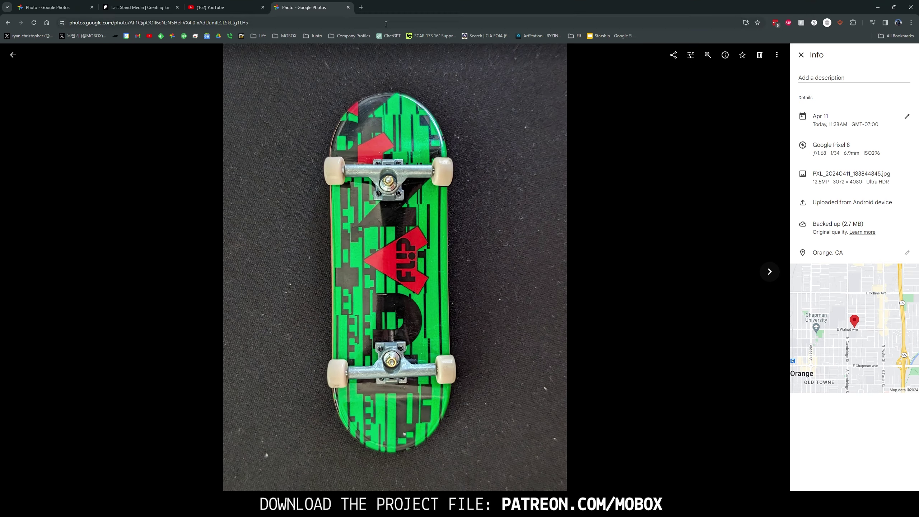
- Google '0.1 meter to in' to get 3.93701 inches, then return to Blender
left_click(362, 12)
type("0.1")
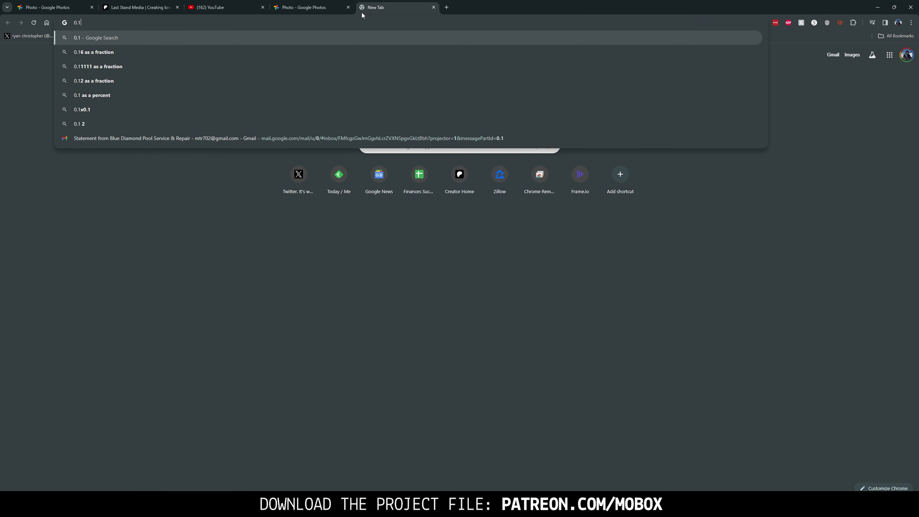
type(" meter to in")
key("Return")
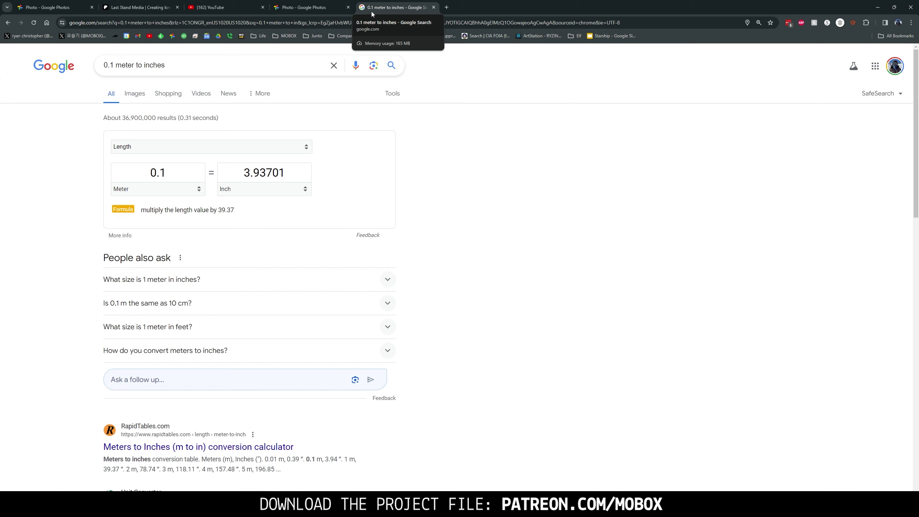
left_click(877, 8)
- Select the LOD2 screw and inspect its mesh detail in Edit Mode
left_click(469, 284)
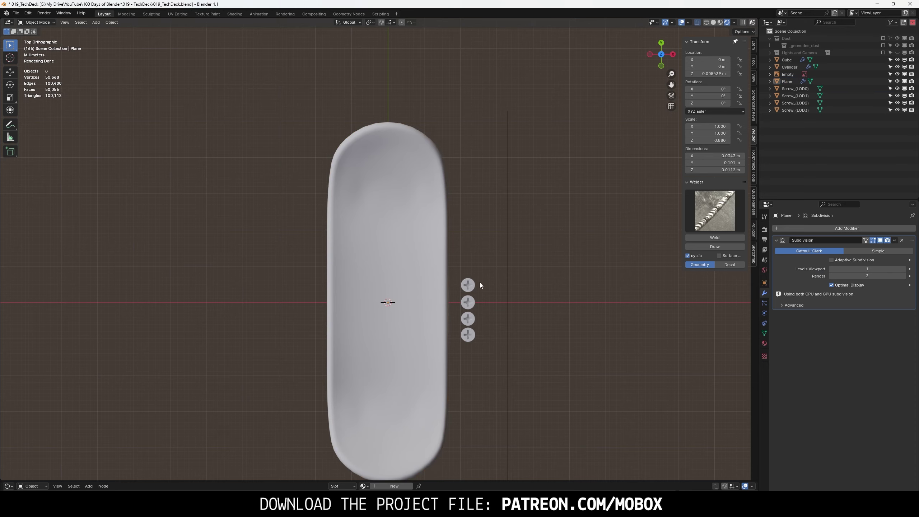
scroll(476, 298, "up", 5)
left_click(452, 286)
key("Tab")
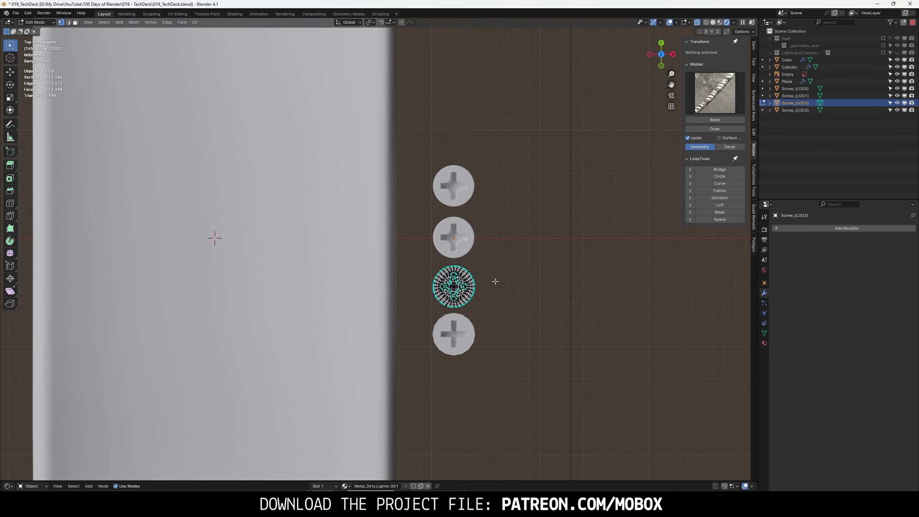
key("KP_Decimal")
key("Tab")
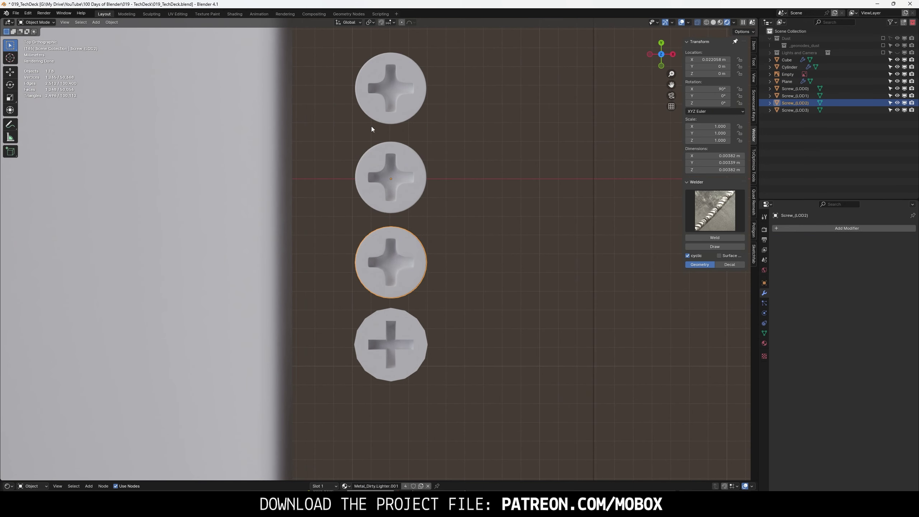
- Delete the LOD0, LOD1 and LOD3 screws, keeping only LOD2
left_click(375, 104)
key("Delete")
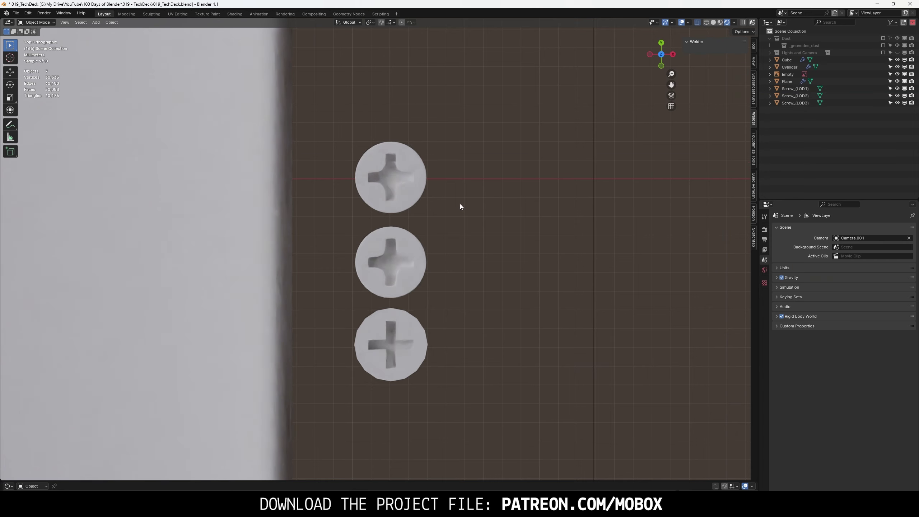
left_click(406, 214)
key("Tab")
key("Tab")
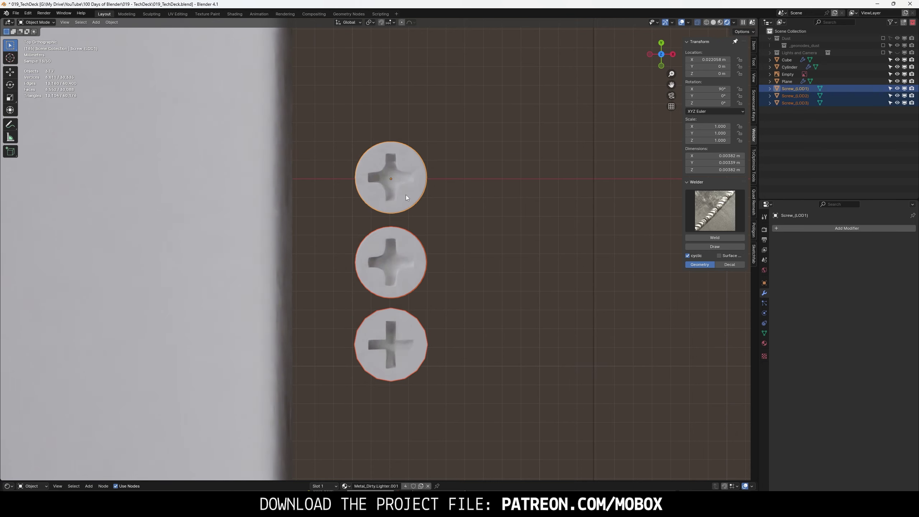
key("Delete")
left_click(414, 344)
key("Delete")
left_click(407, 277)
scroll(407, 278, "down", 3)
- Set the LOD2 screw's origin to its geometry and check its width value
left_click(111, 23)
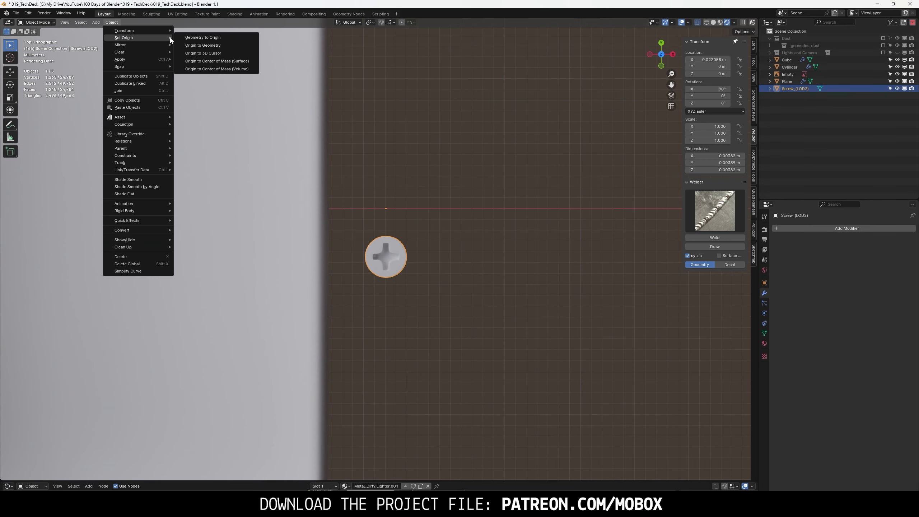
left_click(246, 45)
scroll(259, 128, "down", 2)
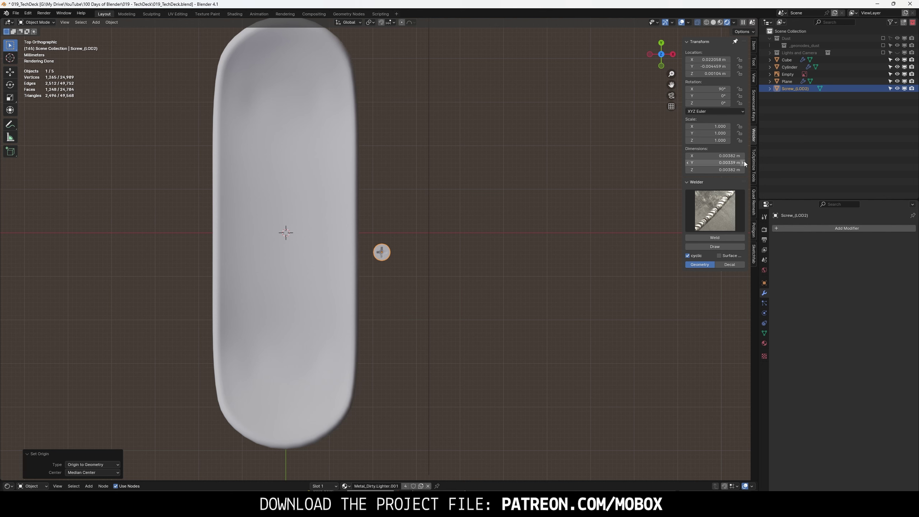
left_click(728, 158)
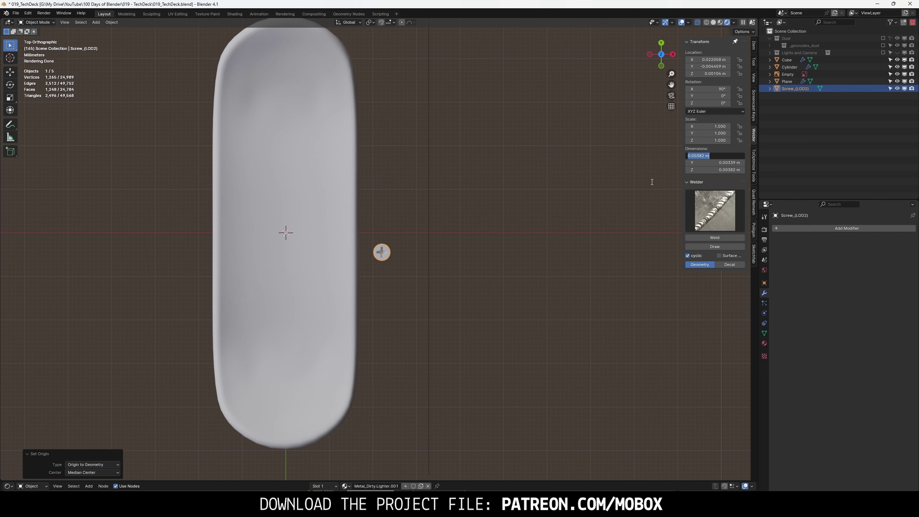
left_click(651, 181)
scroll(402, 249, "up", 4)
- Shrink the screw to about 0.003 m wide, apply its scale, and move it near the deck
key("s")
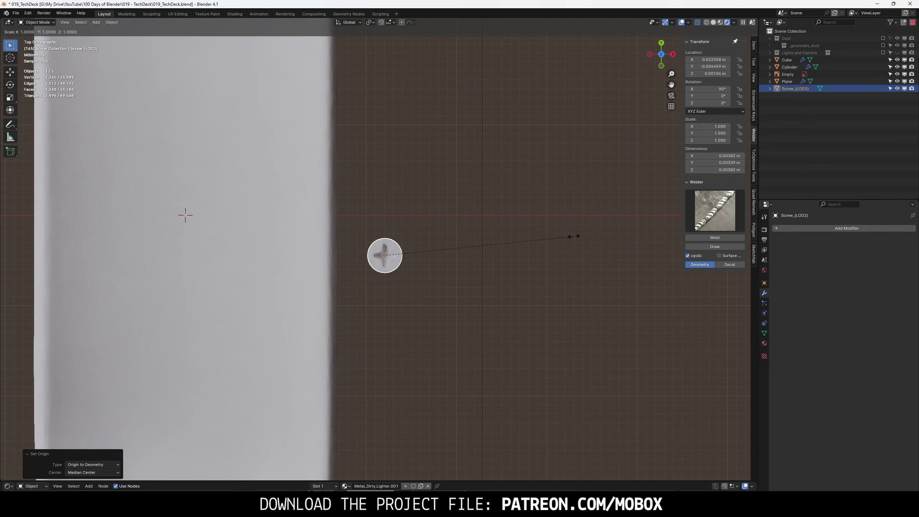
left_click(486, 244)
key("s")
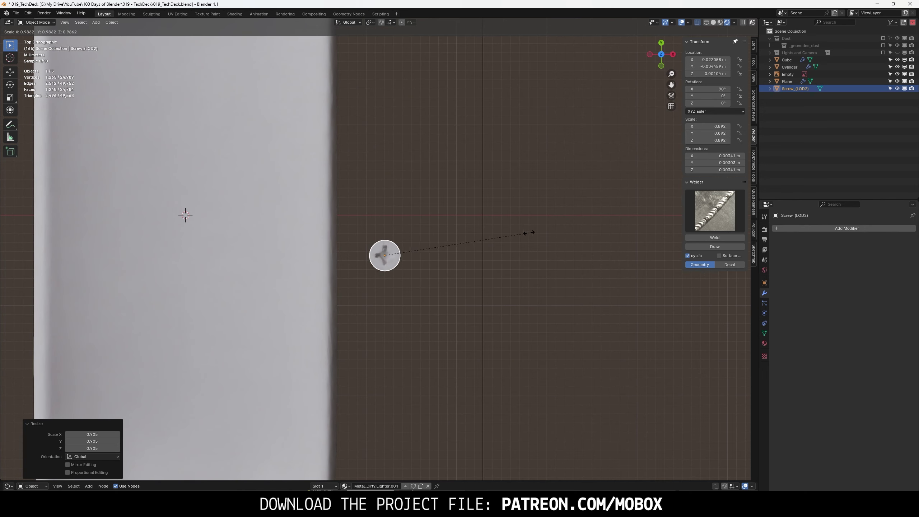
left_click(337, 265)
key("ctrl+a")
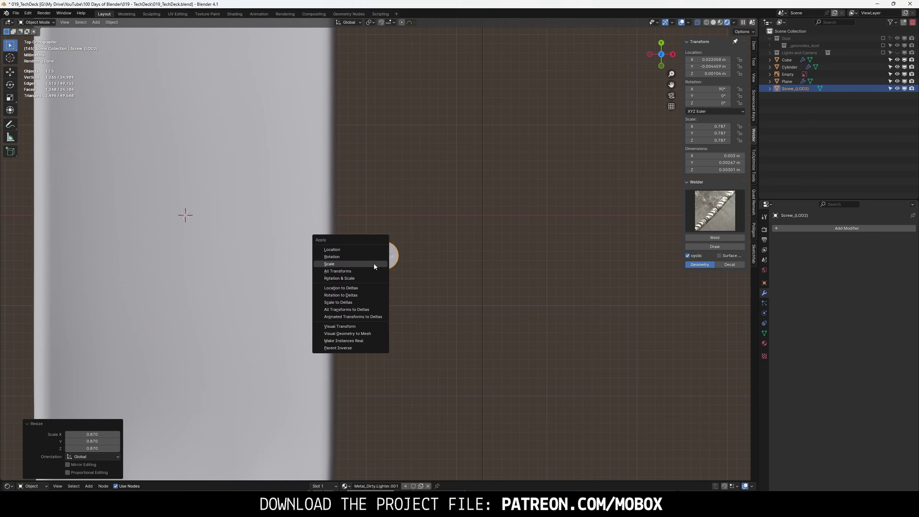
left_click(373, 263)
key("g")
left_click(335, 182)
- In the left side view, position the screw above the front truck
key("ctrl+KP_3")
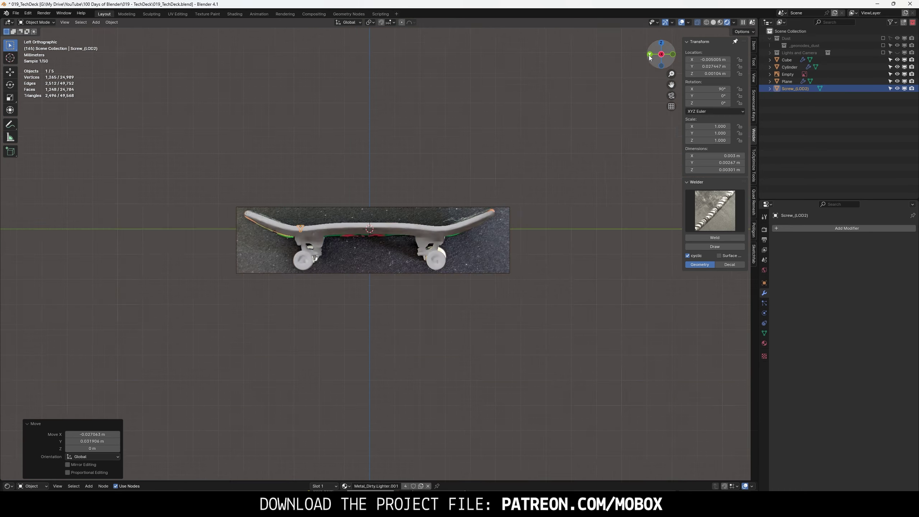
key("Home")
key("g")
left_click(268, 159)
scroll(281, 167, "up", 2)
scroll(289, 168, "up", 6)
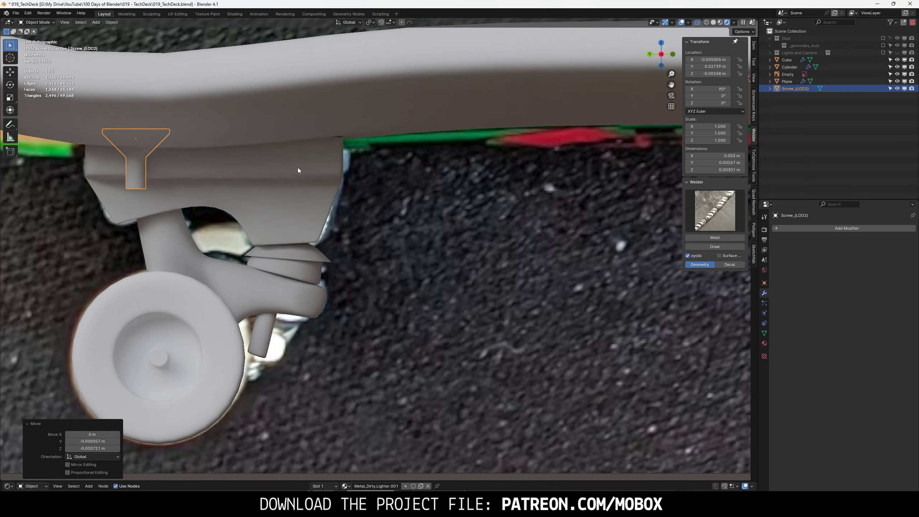
key("g")
left_click(286, 168)
middle_click_drag(309, 167, 330, 148, "shift")
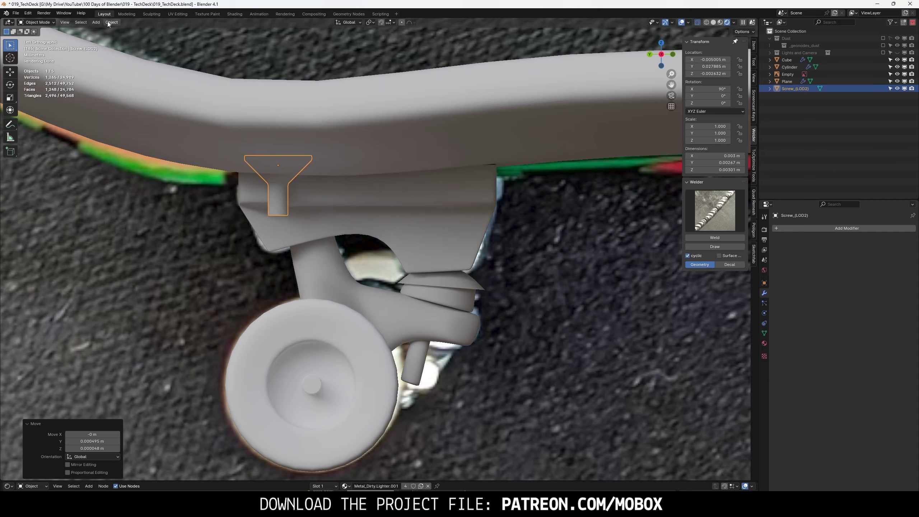
middle_click_drag(127, 44, 511, 87)
key("ctrl+KP_3")
- Lower the screw along Z so its shaft sinks into the deck top and only its head shows
key("g")
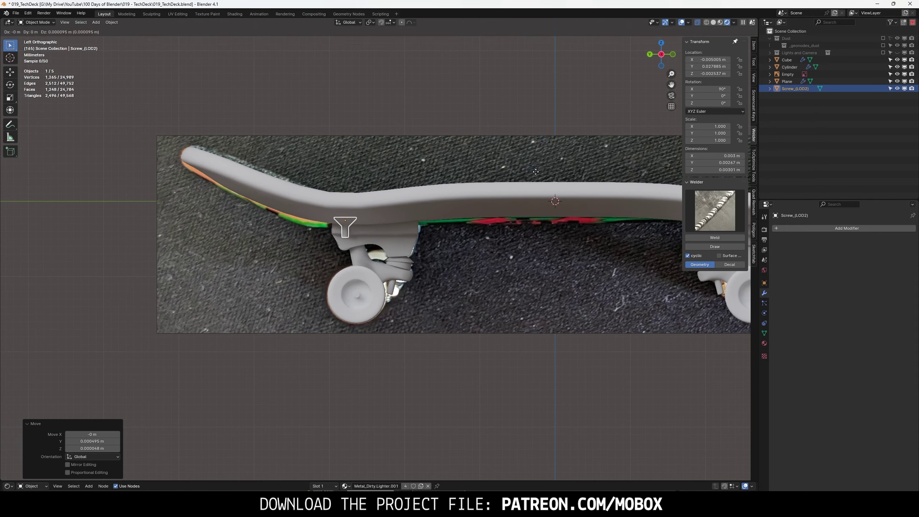
key("z")
left_click(535, 166)
middle_click_drag(535, 166, 506, 184)
scroll(438, 147, "up", 6)
key("g")
key("z")
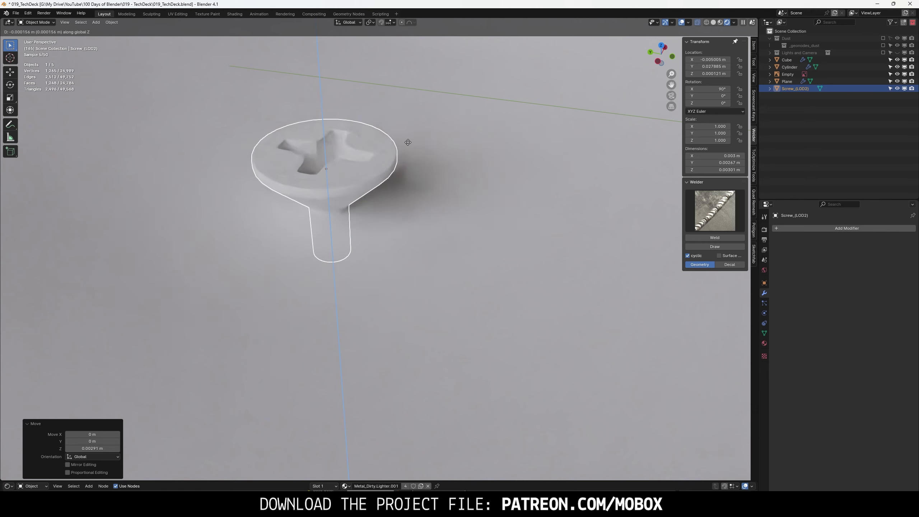
left_click(408, 182)
scroll(401, 203, "down", 4)
scroll(396, 204, "down", 2)
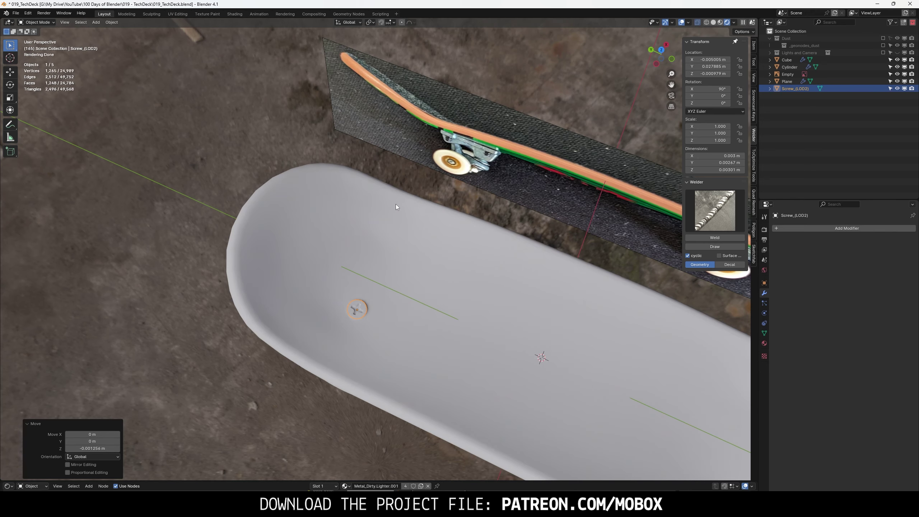
key("KP_Decimal")
scroll(389, 209, "down", 5)
key("KP_7")
scroll(464, 209, "up", 3)
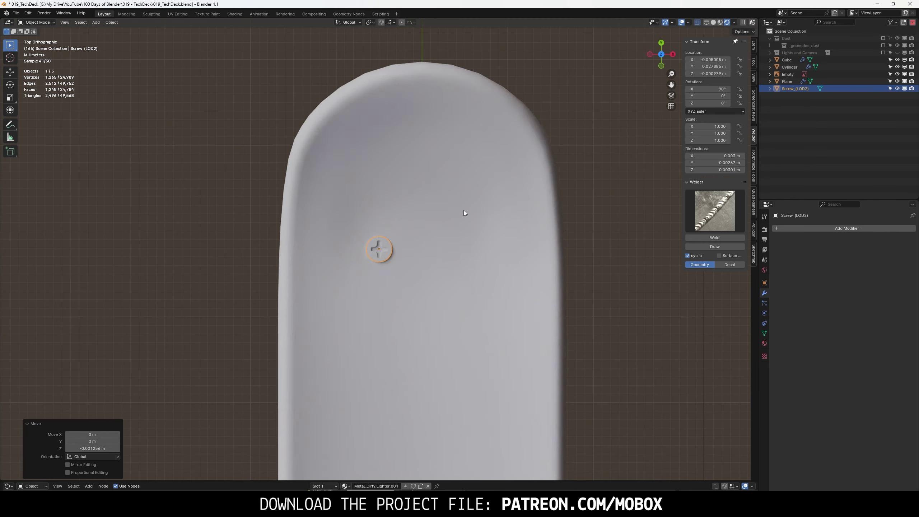
scroll(463, 213, "down", 5)
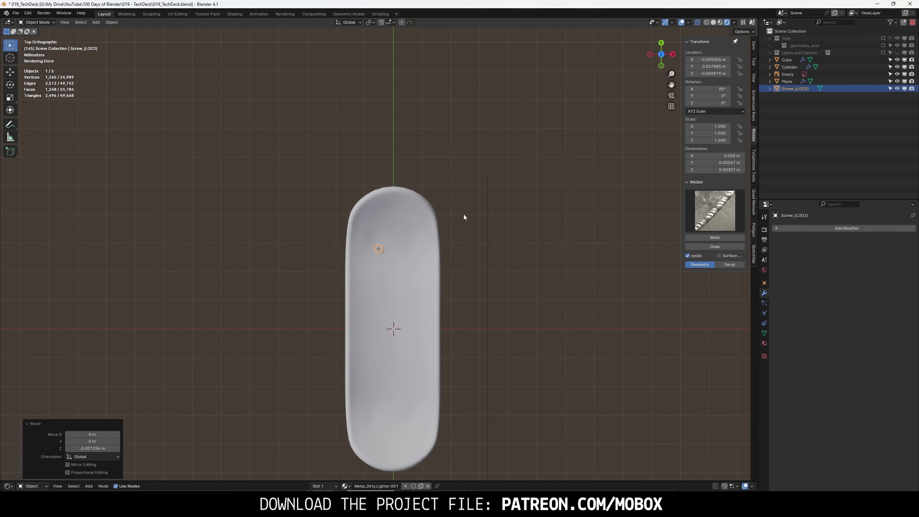
- In wireframe, place the screw over the truck's left bolt hole and duplicate it along X to the right hole
left_click(706, 24)
scroll(458, 220, "up", 4)
key("g")
key("x")
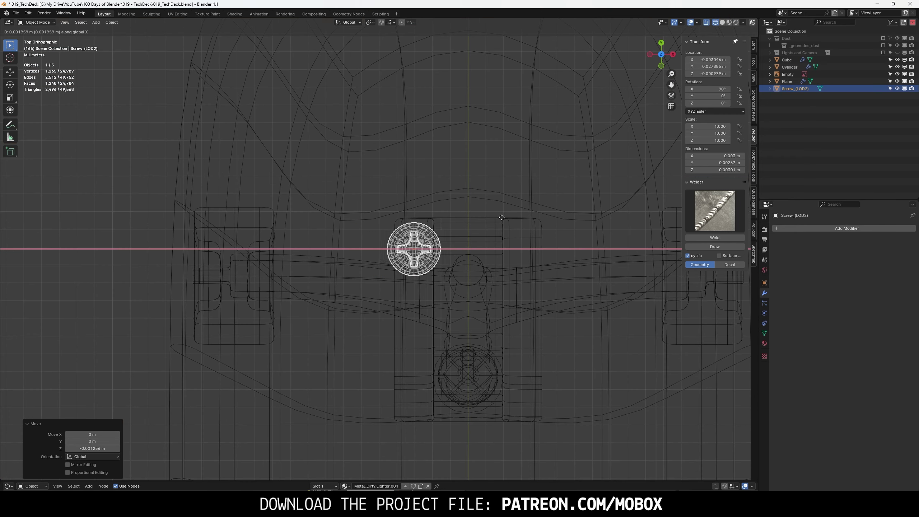
left_click(505, 216)
middle_click_drag(505, 217, 450, 173, "shift")
key("shift+d")
key("x")
left_click(457, 200)
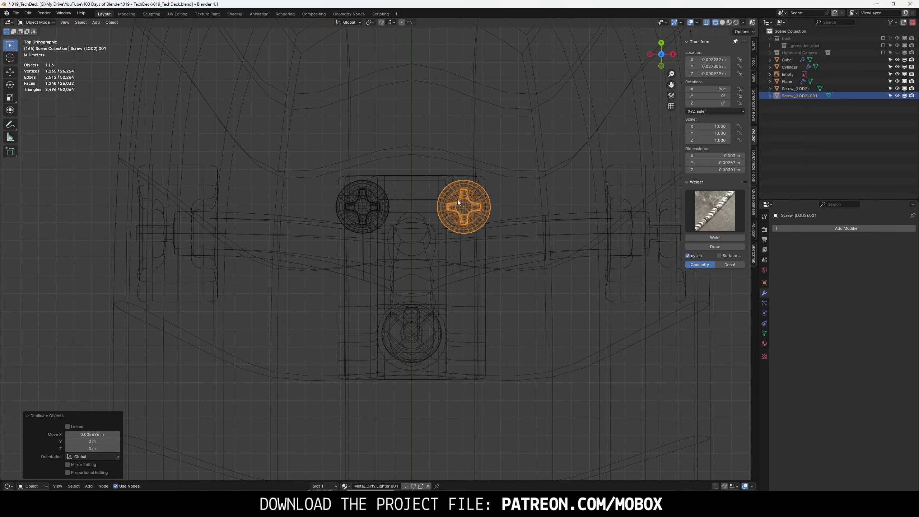
- Duplicate the screw pair along Y onto the rear bolt holes and nudge the upper pair into line
left_click(362, 207, "shift")
key("shift+d")
key("y")
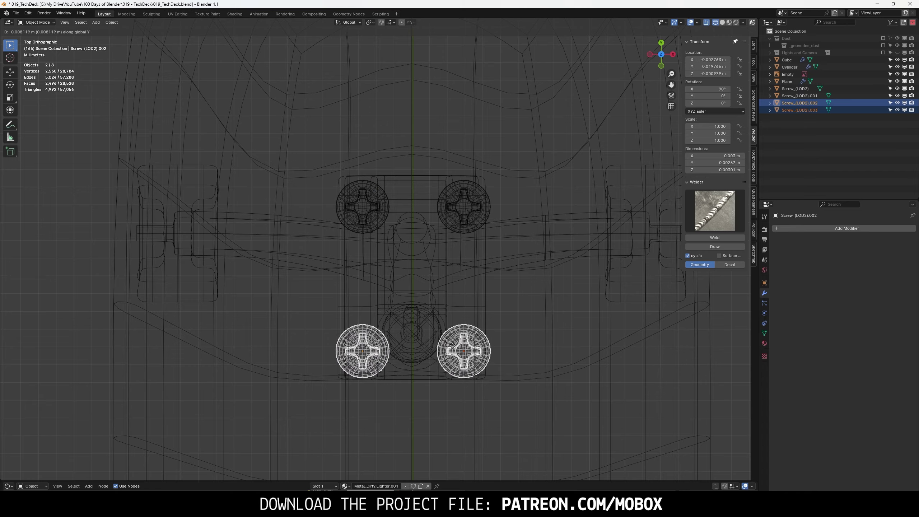
left_click(452, 345)
left_click(381, 206)
left_click(496, 202, "shift")
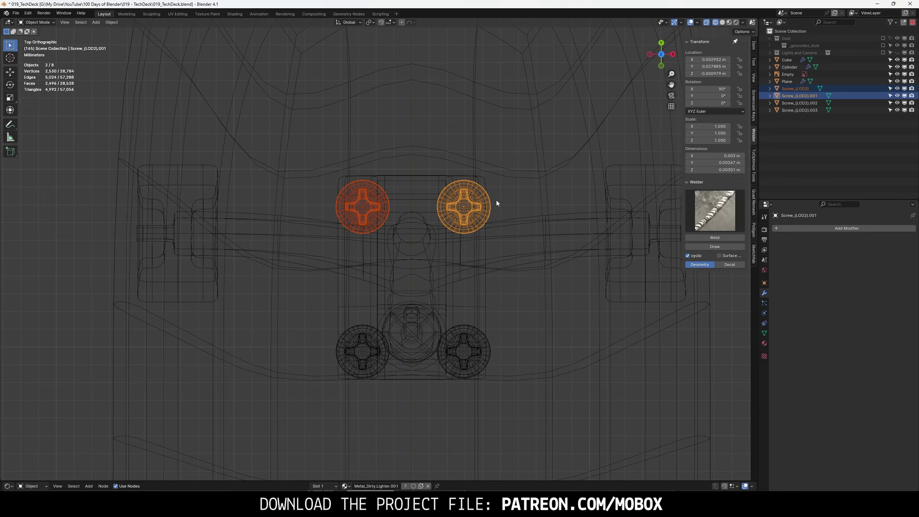
key("g")
key("y")
left_click(496, 196)
mouse_move(496, 196)
middle_mouse_down()
mouse_move(487, 172)
mouse_move(518, 130)
middle_mouse_up()
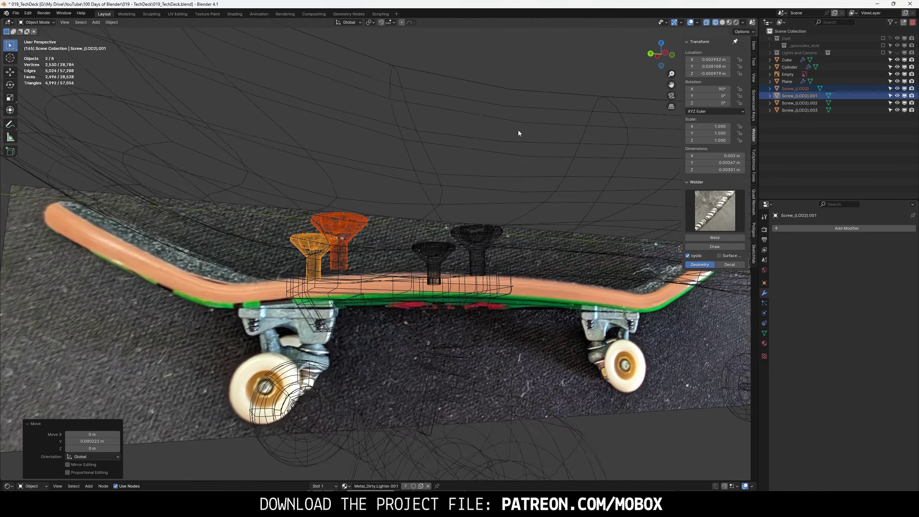
- Extend the shaft bottoms of the first two screws downward along Z
left_click(672, 55)
key("Tab")
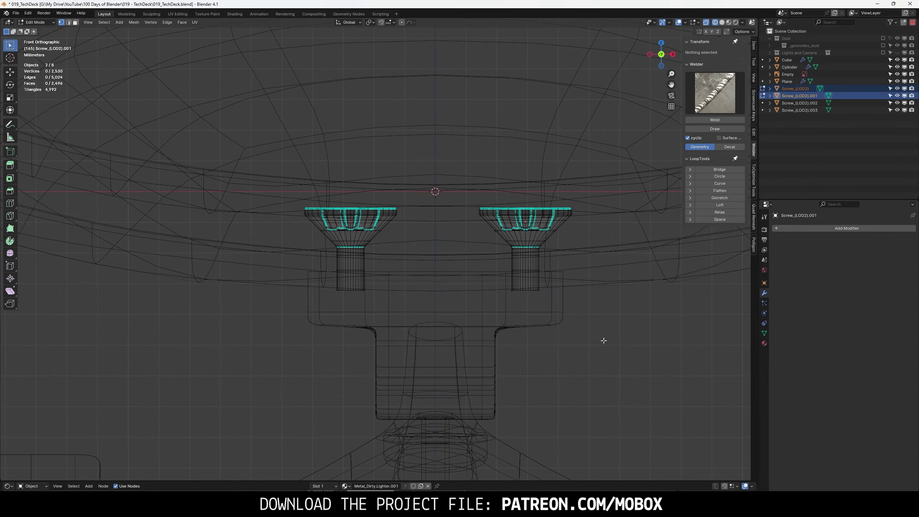
left_click_drag(606, 342, 336, 272)
key("g")
key("z")
left_click(537, 340)
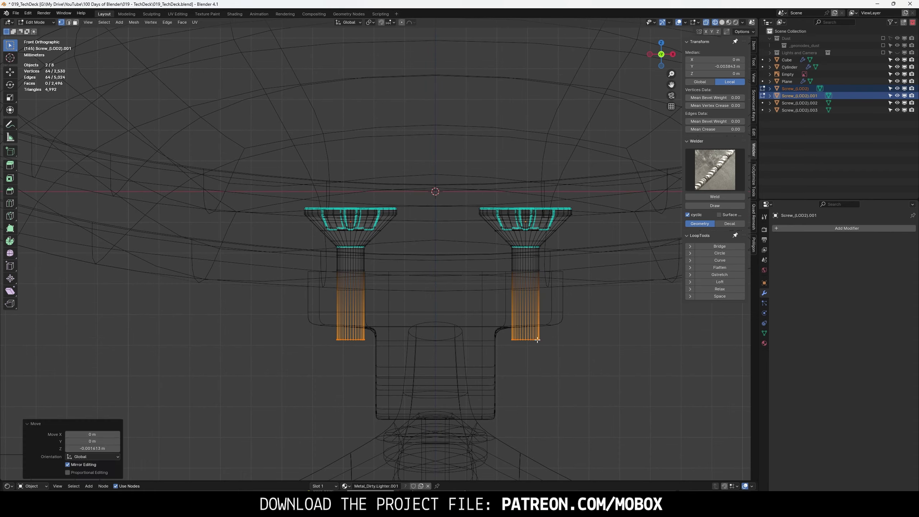
mouse_move(537, 340)
middle_mouse_down()
mouse_move(564, 284)
mouse_move(605, 294)
middle_mouse_up()
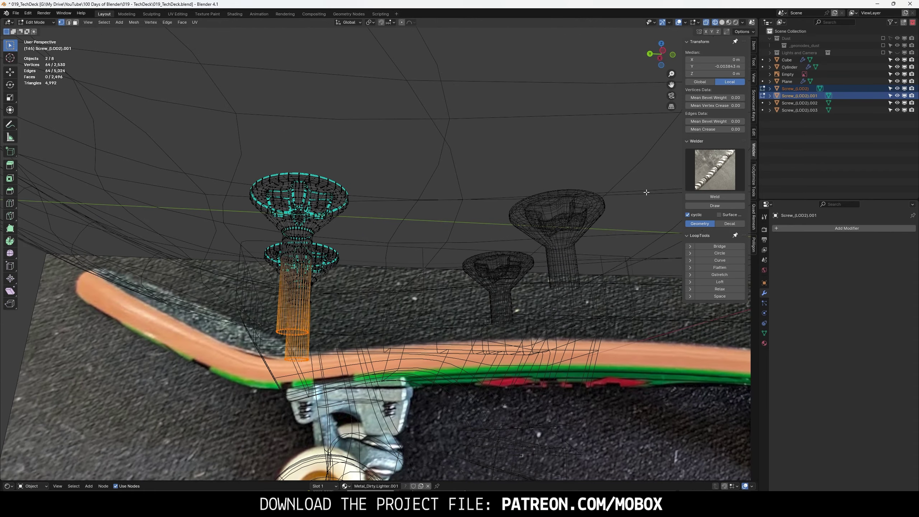
left_click(664, 56)
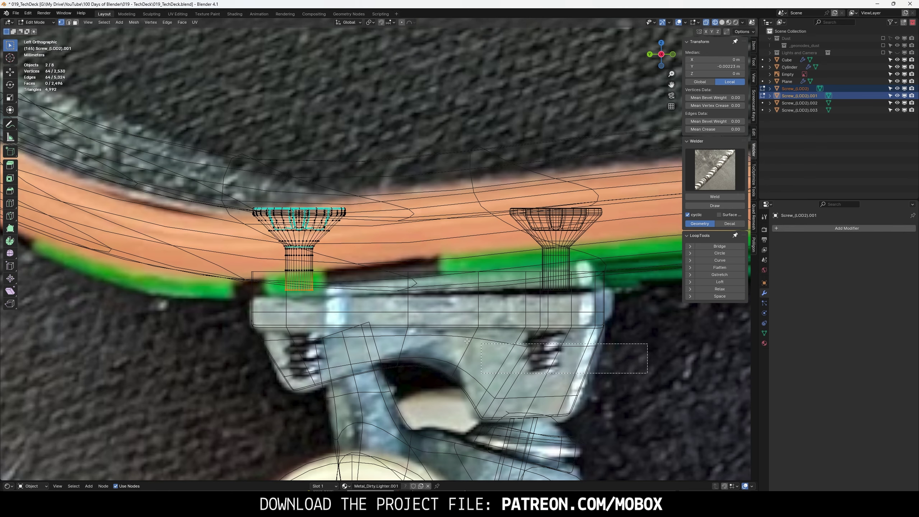
left_click_drag(647, 373, 232, 278)
- Select all four screws and pull their shaft ends down along Z into the baseplate
key("Tab")
middle_click_drag(428, 316, 543, 280)
left_click(551, 228, "shift")
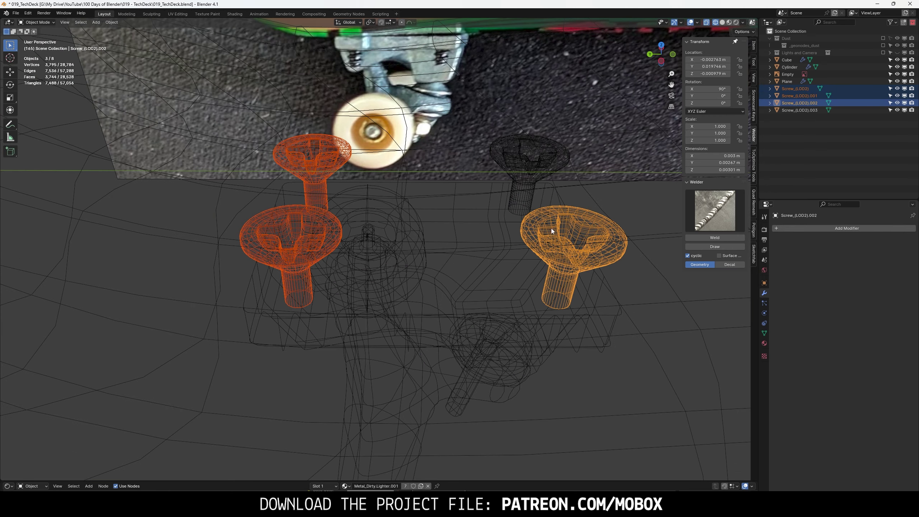
left_click(521, 154, "shift")
key("Tab")
left_click(661, 60)
left_click_drag(590, 343, 248, 286)
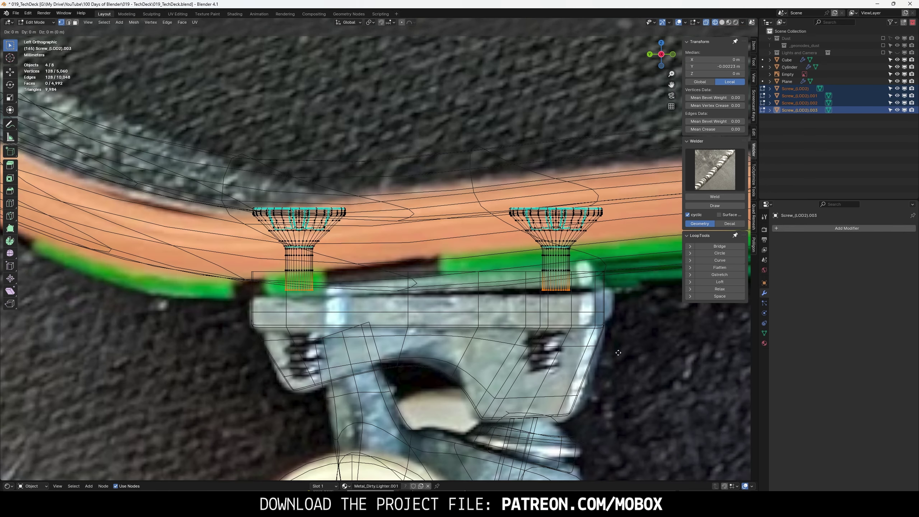
key("g")
key("z")
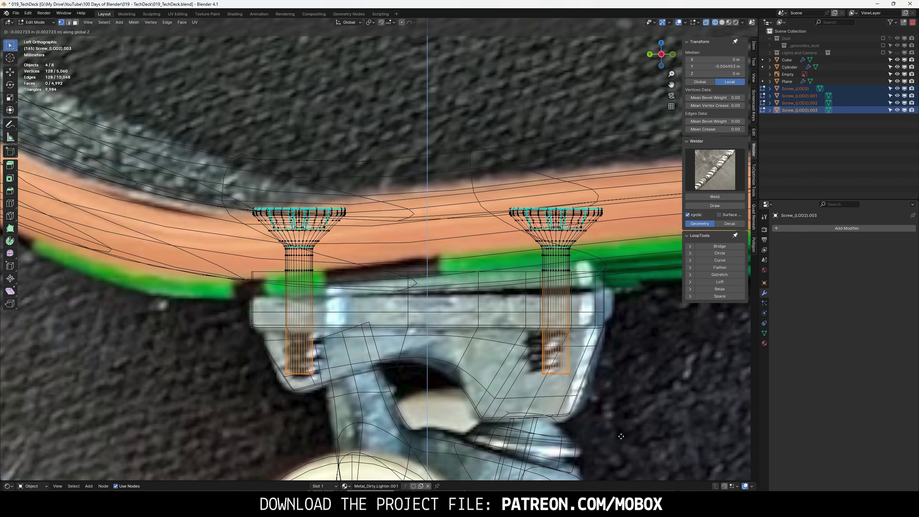
left_click(621, 436)
key("Tab")
middle_click_drag(563, 257, 572, 277)
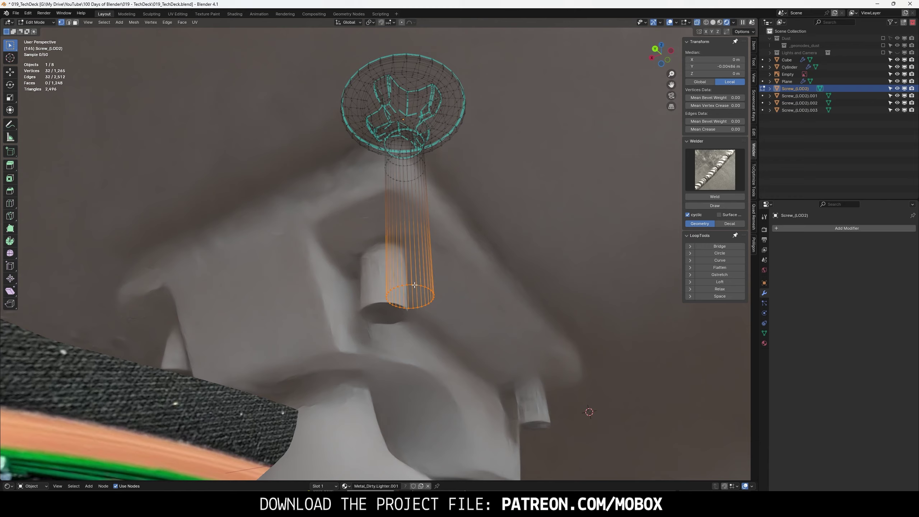
- Delete the Screw_(LOD1) and Screw_(LOD2) variants
middle_click_drag(432, 271, 445, 313)
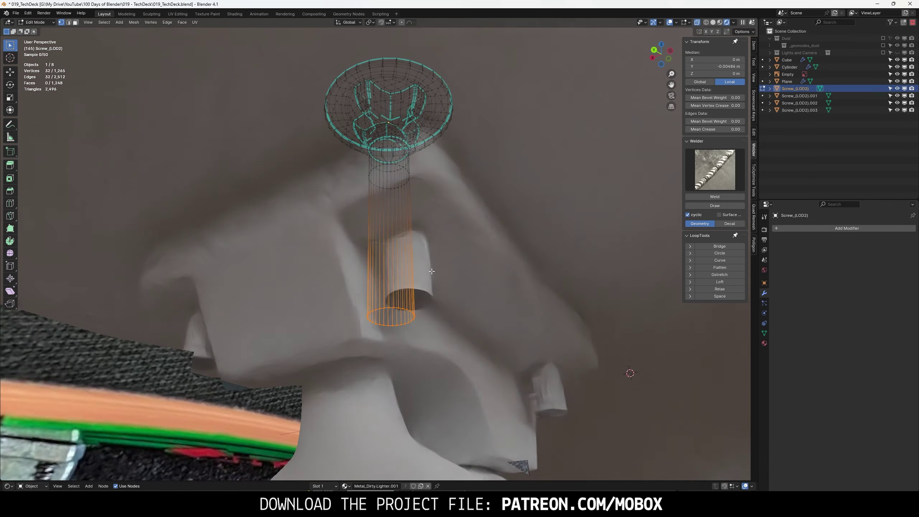
key("Tab")
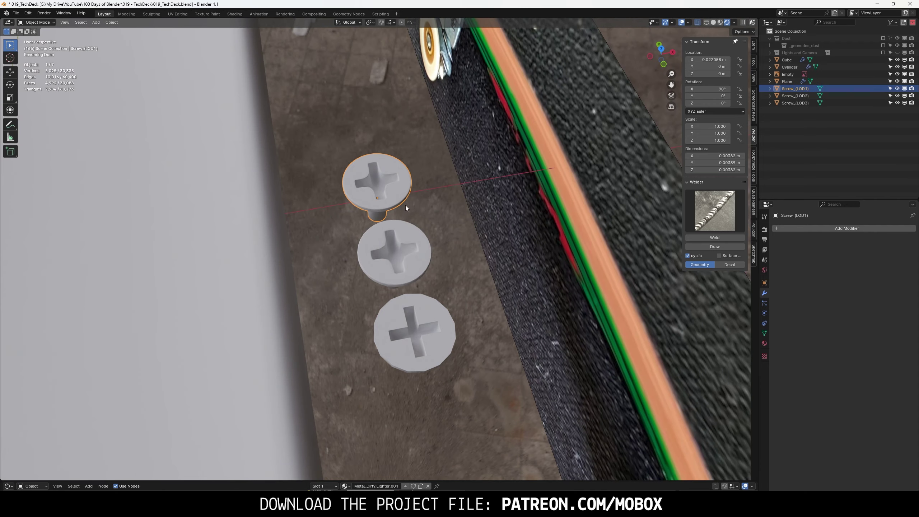
key("Delete")
left_click(409, 252)
key("Delete")
left_click(427, 317)
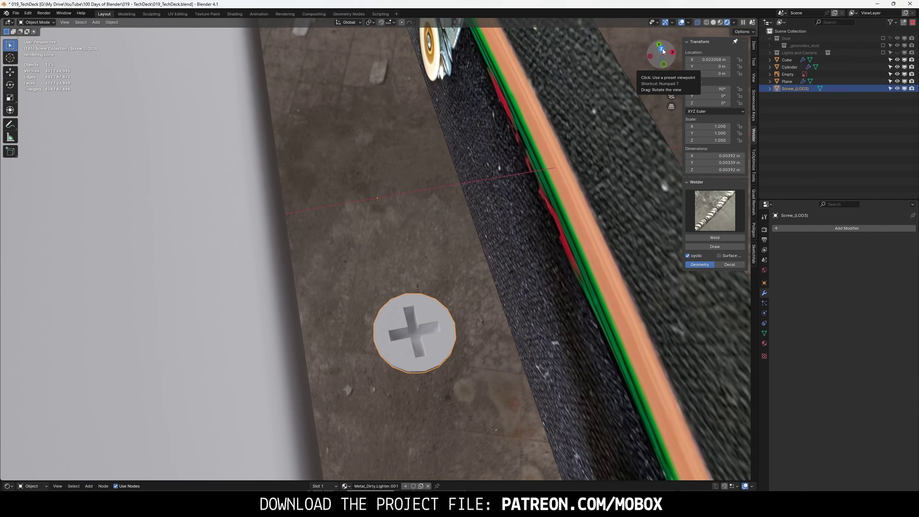
- In front view, move the cross-recess faces up along Z to make the recess shallower
key("Tab")
scroll(597, 178, "down", 3)
key("KP_1")
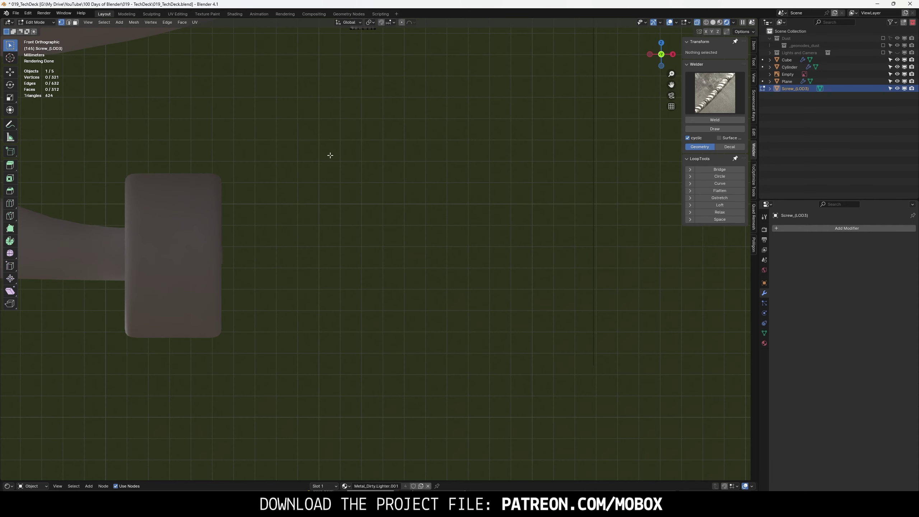
scroll(429, 223, "down", 3)
key("Home")
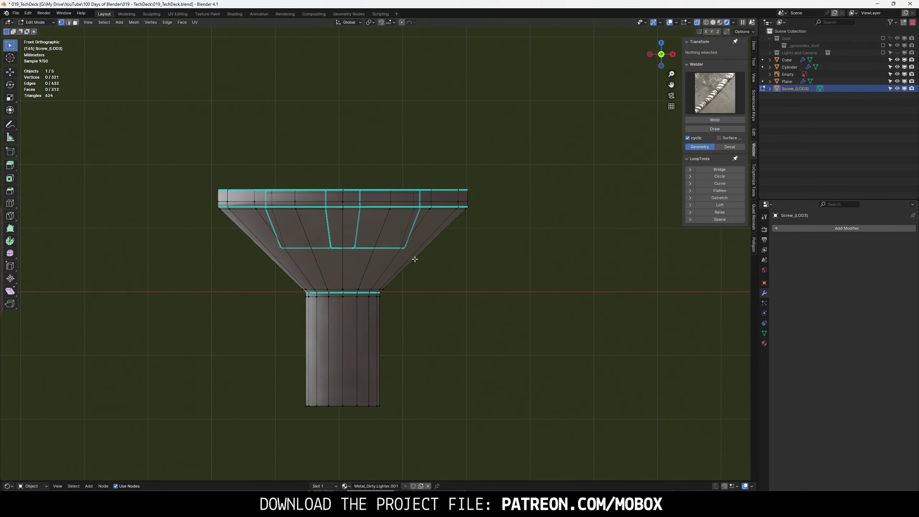
left_click_drag(327, 245, 420, 254)
key("g")
key("z")
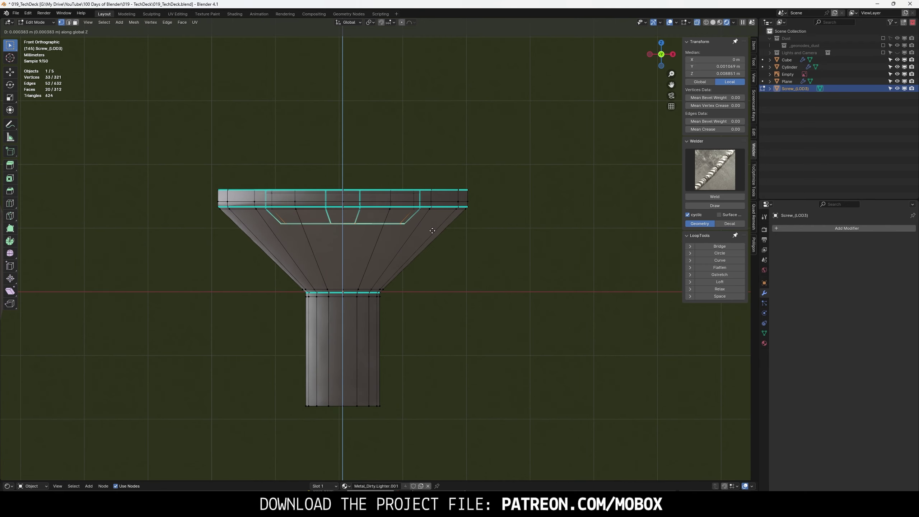
left_click(435, 260)
- Add an edge loop near the bottom of the screw's shaft
key("KP_Decimal")
key("Tab")
key("KP_Decimal")
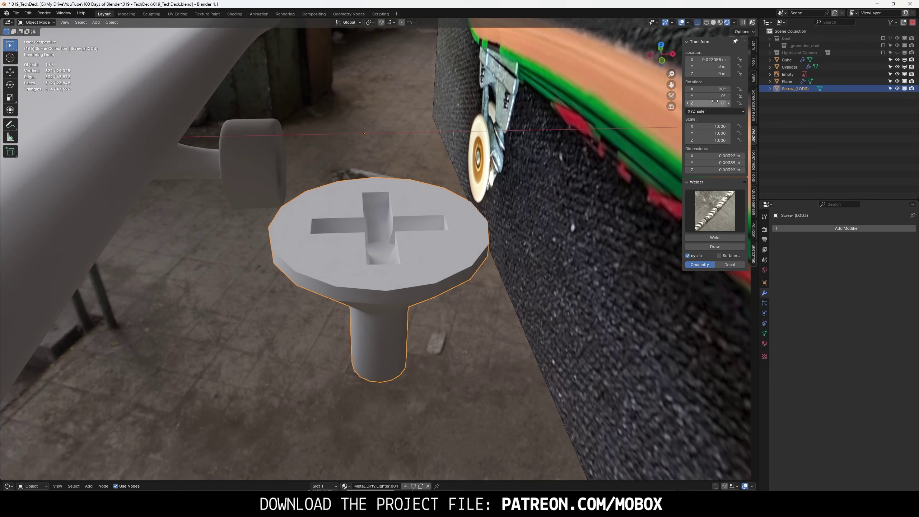
key("KP_1")
key("Tab")
scroll(420, 242, "up", 5)
key("ctrl+r")
left_click(437, 297)
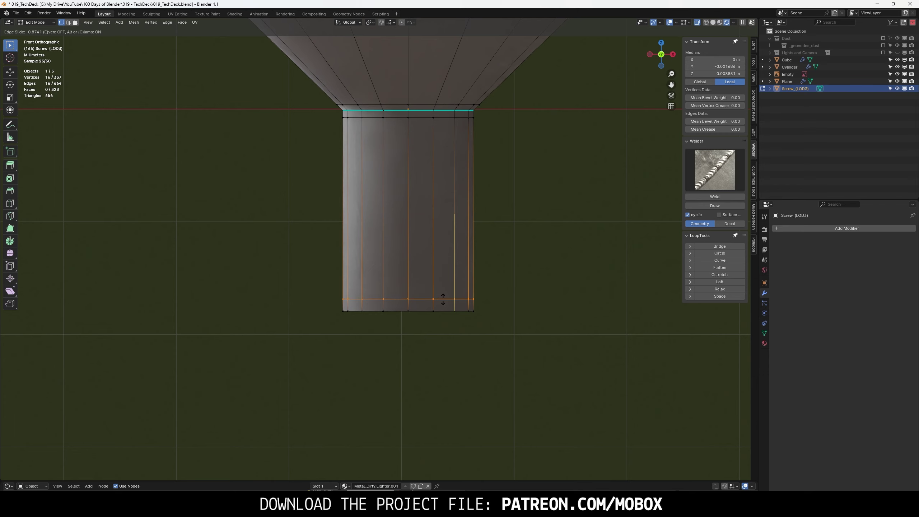
left_click(401, 310)
middle_click_drag(400, 309, 499, 282)
- Fill and inset the open bottom of the screw shaft, then leave Edit Mode
key("f")
key("i")
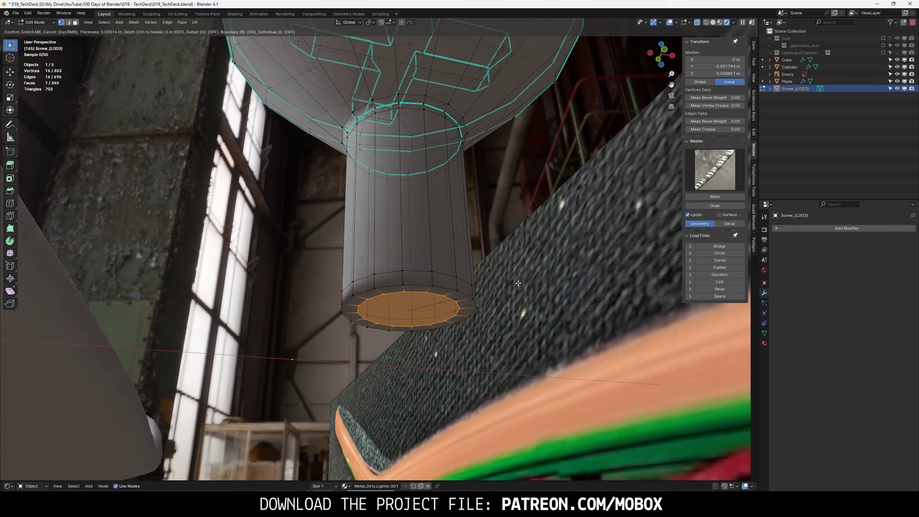
left_click(516, 285)
key("Tab")
- Frame the screw in top view and set its origin to geometry
scroll(472, 211, "down", 4)
key("KP_Decimal")
key("KP_7")
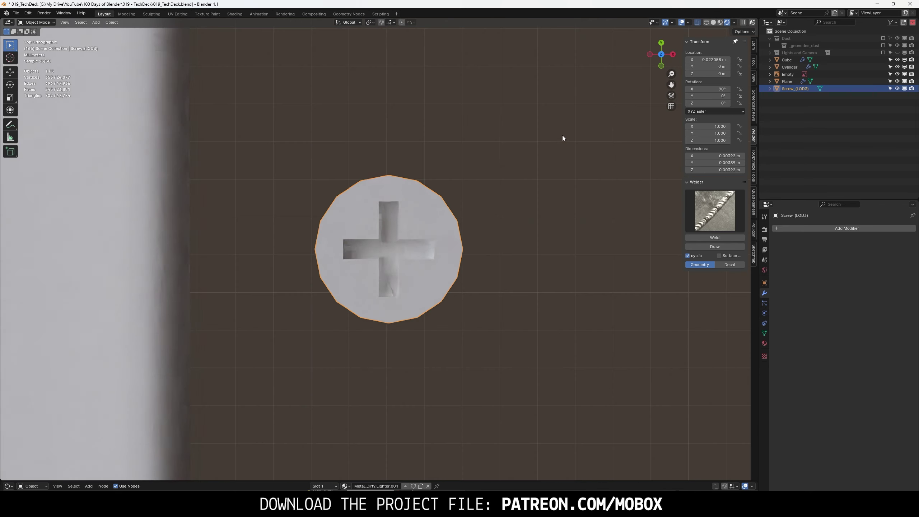
scroll(468, 211, "down", 5)
left_click(109, 22)
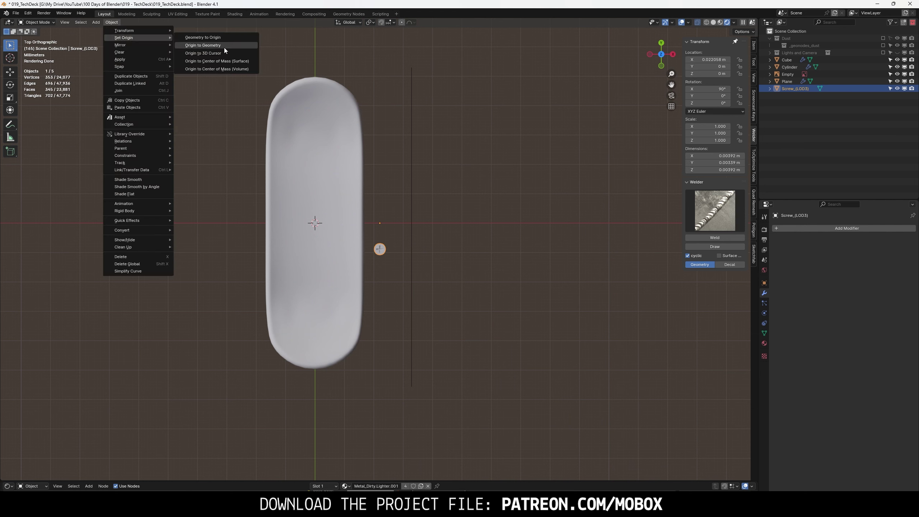
left_click(224, 47)
- Shrink the screw to about 3 mm wide and apply its scale
key("s")
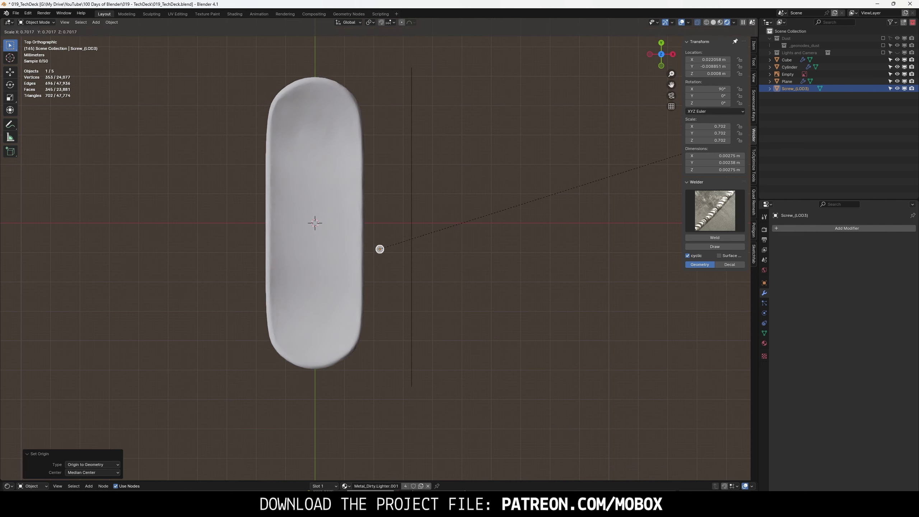
key("Escape")
right_click(319, 262)
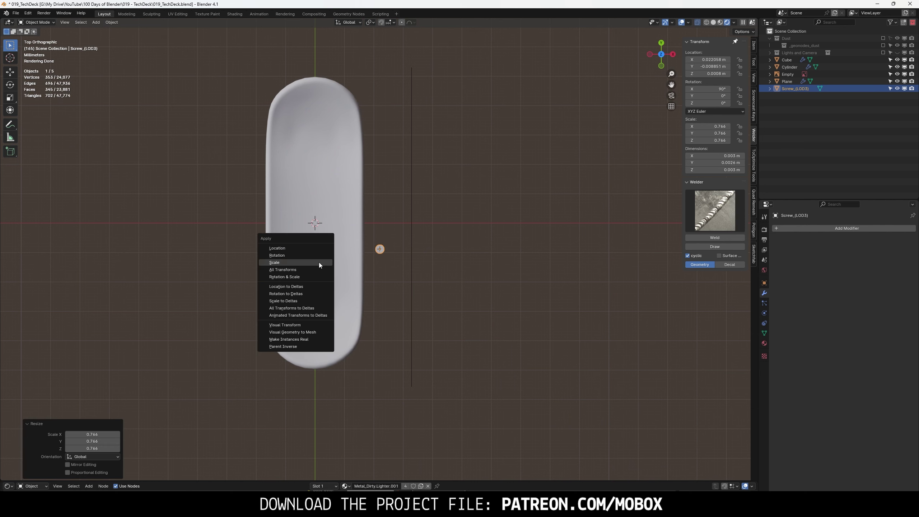
left_click(319, 262)
- Move the screw toward the front truck, checking side, back and top views
key("g")
left_click(327, 110)
key("ctrl+KP_3")
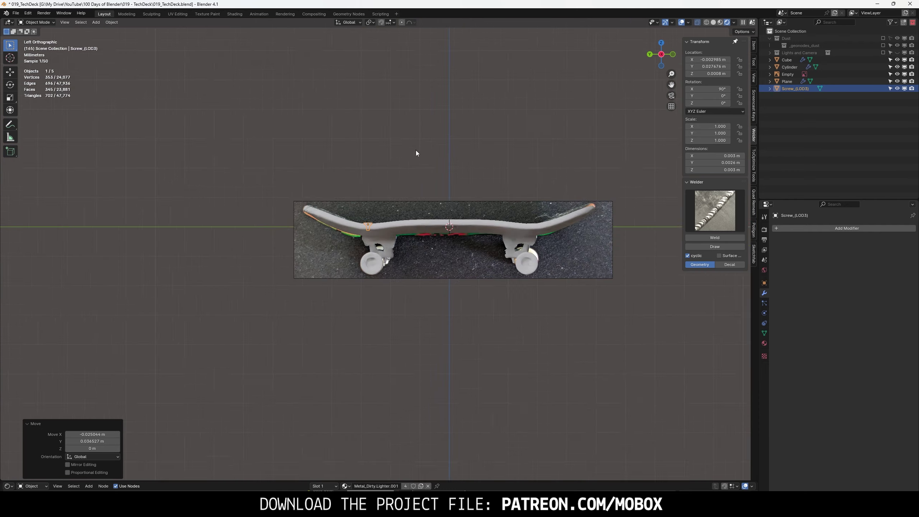
scroll(416, 150, "up", 5)
key("Tab")
key("Tab")
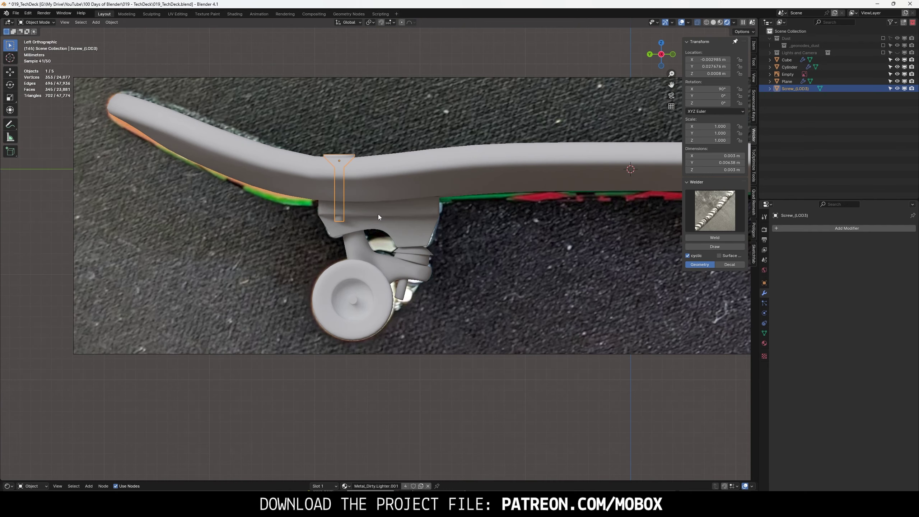
middle_click_drag(377, 214, 653, 56)
left_click(653, 56)
middle_click_drag(546, 167, 379, 167, "shift")
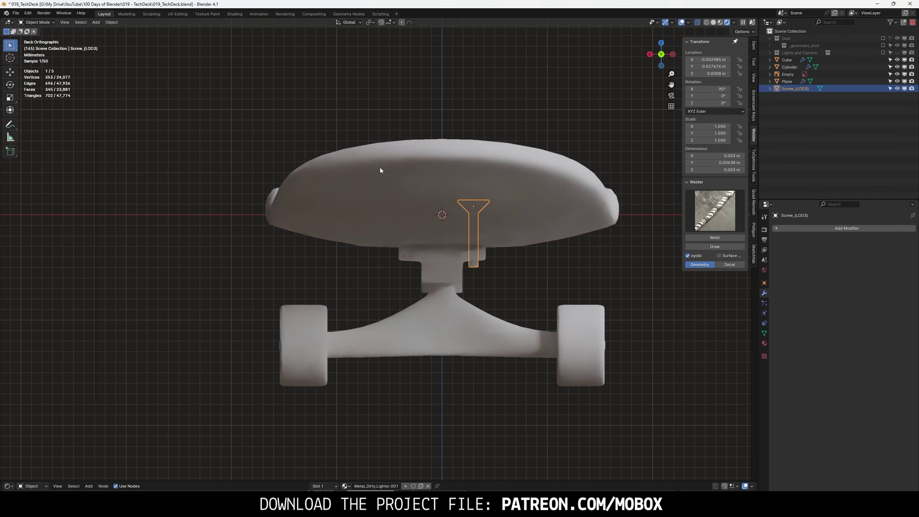
left_click(661, 42)
- In wireframe side view, seat the screw through the deck into the baseplate hole and duplicate it
left_click(706, 22)
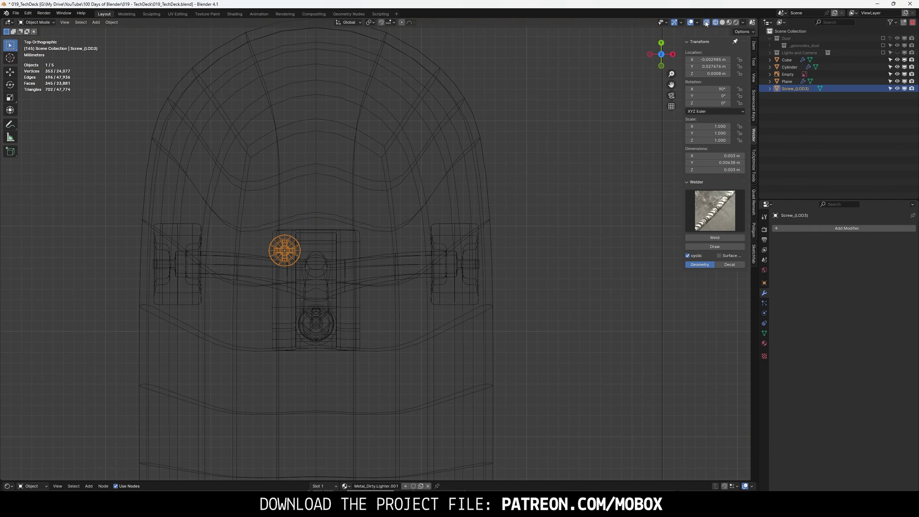
left_click(650, 54)
key("g")
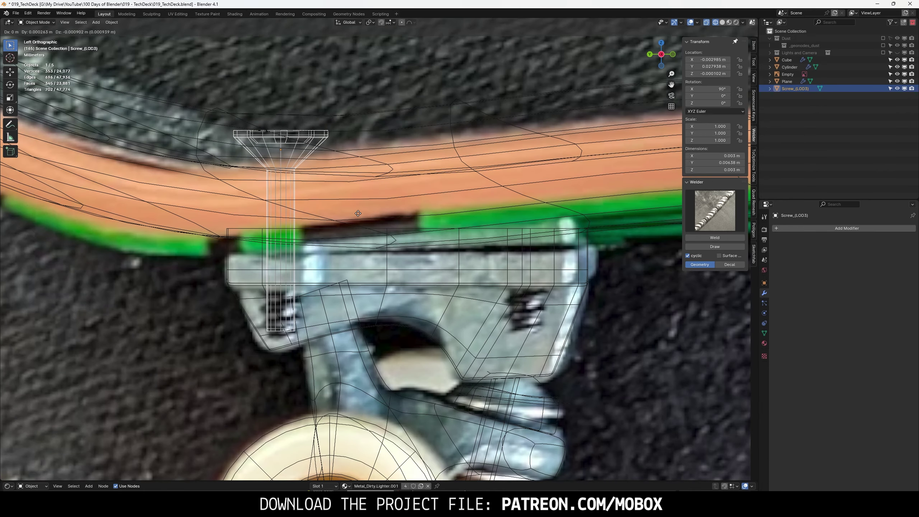
left_click(357, 213)
key("shift+d")
- Slide the screw copy along Y into the second baseplate hole
key("y")
left_click(600, 212)
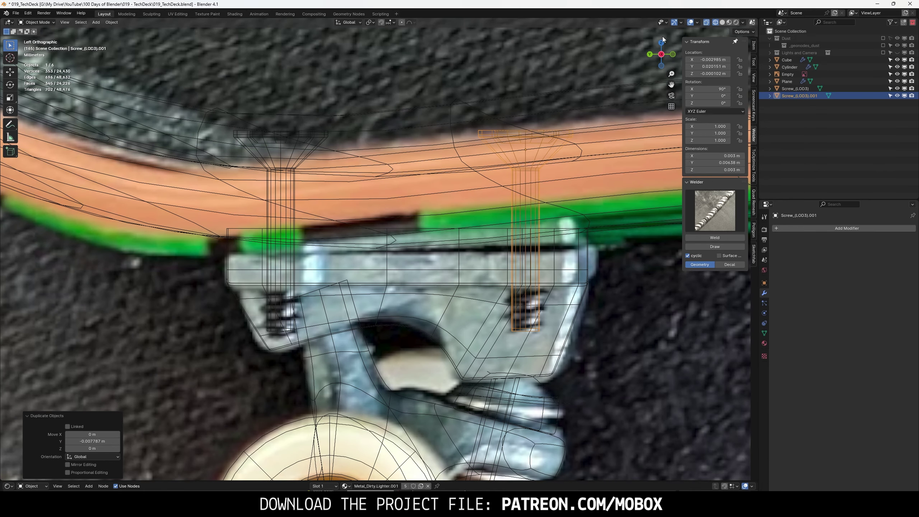
key("KP_7")
scroll(497, 114, "down", 3)
left_click(574, 89)
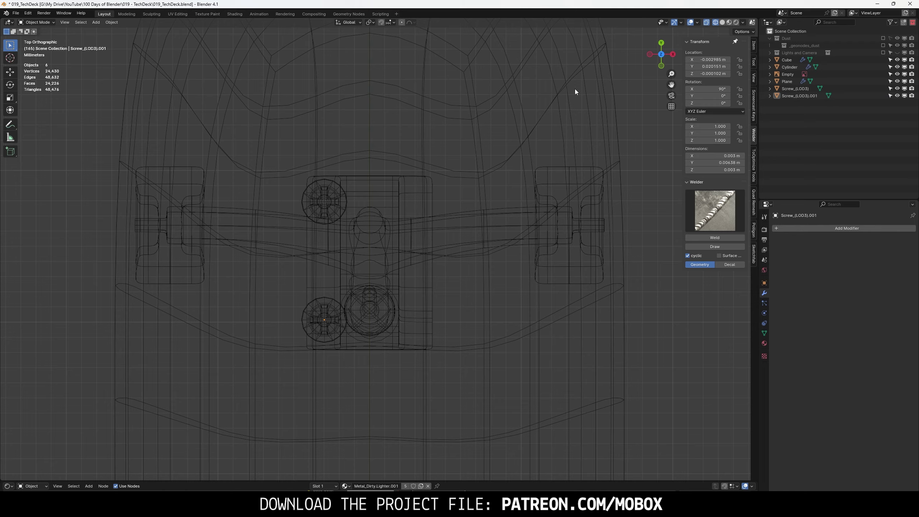
- In rendered shading, lower both screw heads together so they sink into the deck
left_click(733, 22)
mouse_move(326, 181)
middle_mouse_down()
mouse_move(338, 206)
mouse_move(362, 162)
middle_mouse_up()
left_click(349, 217, "shift")
left_click(463, 209, "shift")
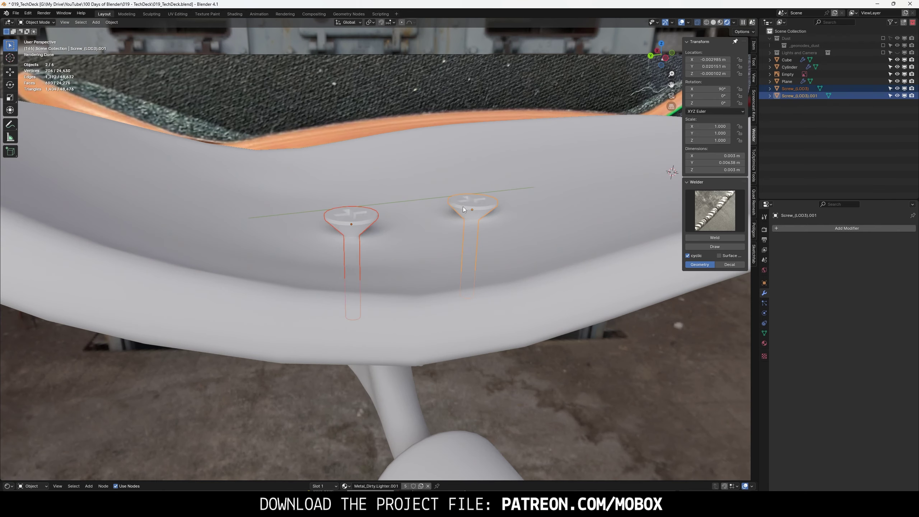
key("Tab")
scroll(445, 207, "up", 6)
key("g")
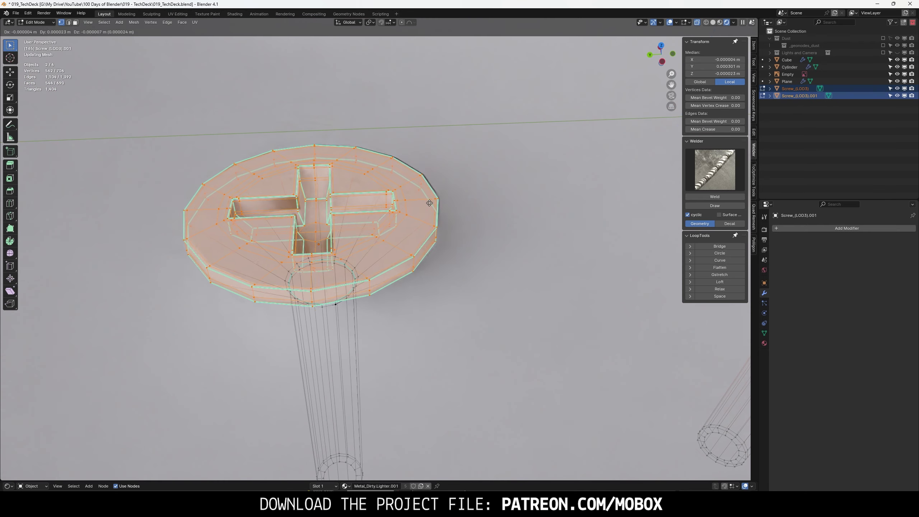
left_click(429, 203)
key("Tab")
- Inspect the sunken screw heads from a low angle and from top view
scroll(440, 249, "down", 8)
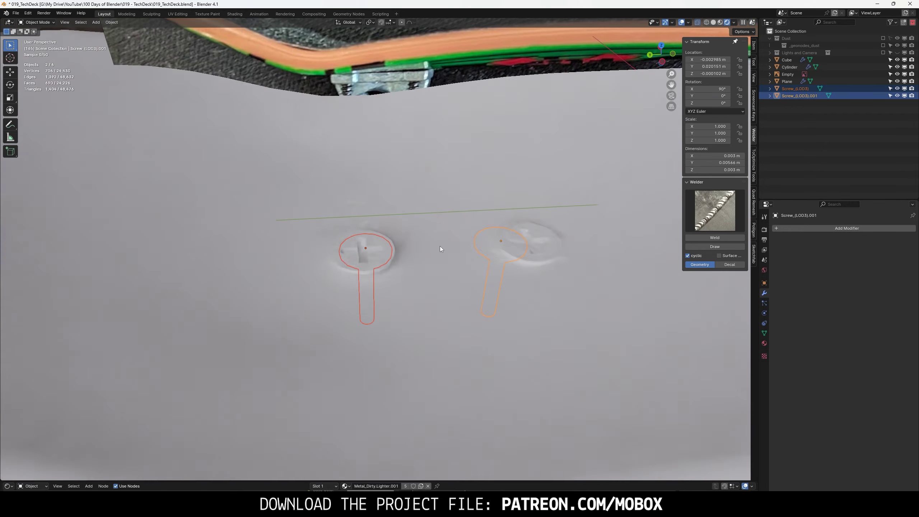
mouse_move(440, 249)
middle_mouse_down()
mouse_move(426, 225)
mouse_move(413, 249)
middle_mouse_up()
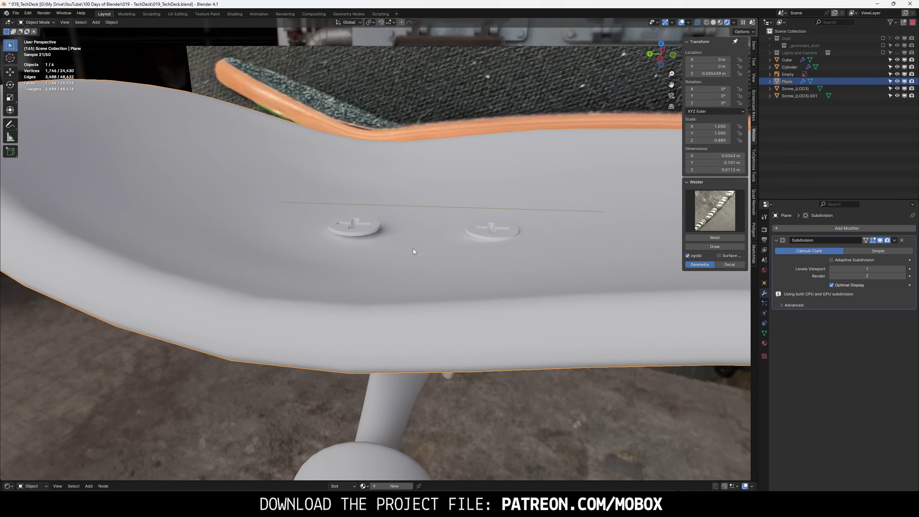
left_click(661, 44)
scroll(506, 126, "down", 2)
left_click(111, 23)
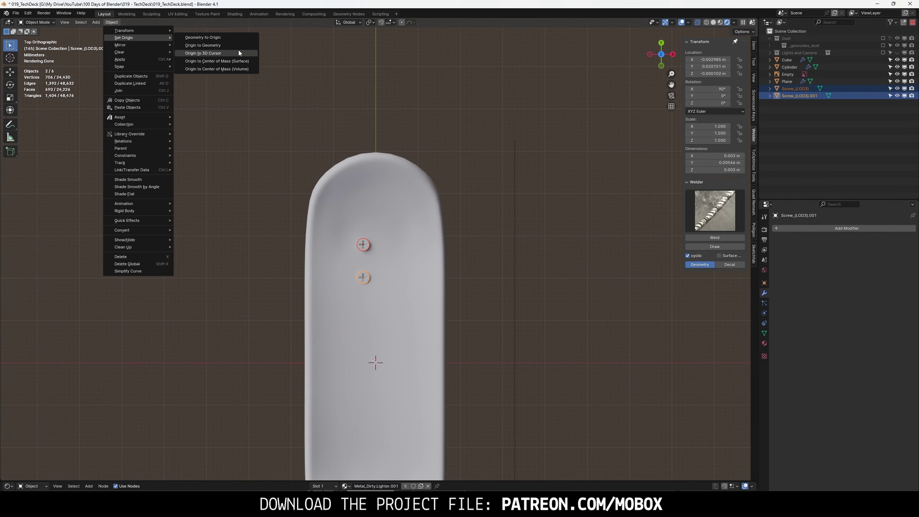
- Set the screw origin to the 3D cursor, join both screws with Ctrl+J, and add an X Mirror modifier
left_click(239, 53)
key("ctrl+j")
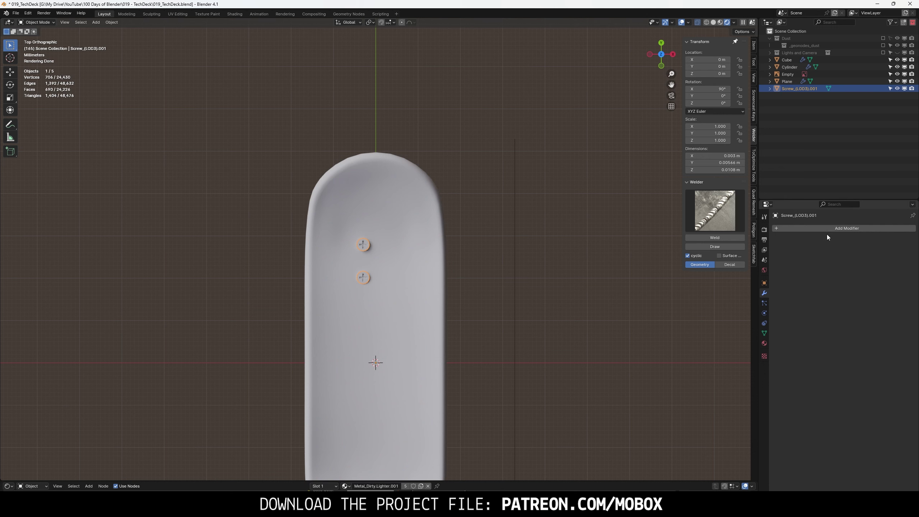
left_click(850, 231)
type("mirror")
key("Return")
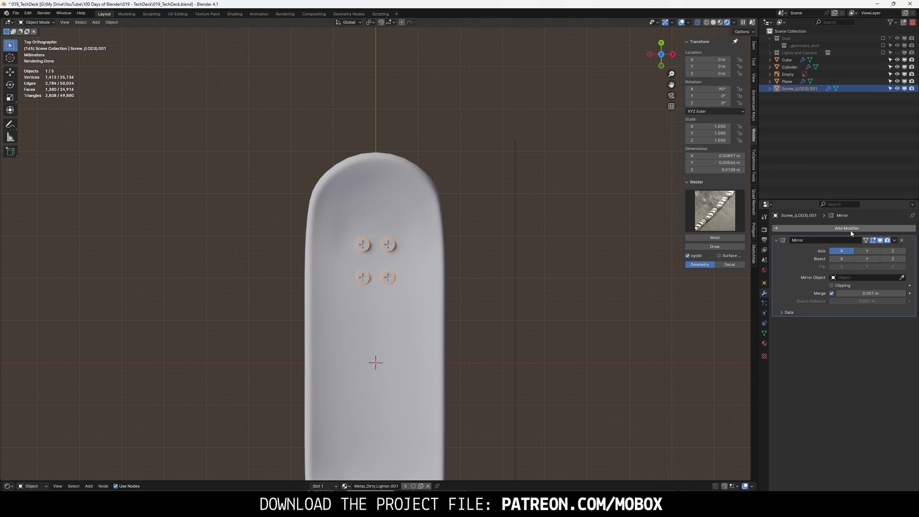
left_click(867, 250)
scroll(535, 211, "down", 2)
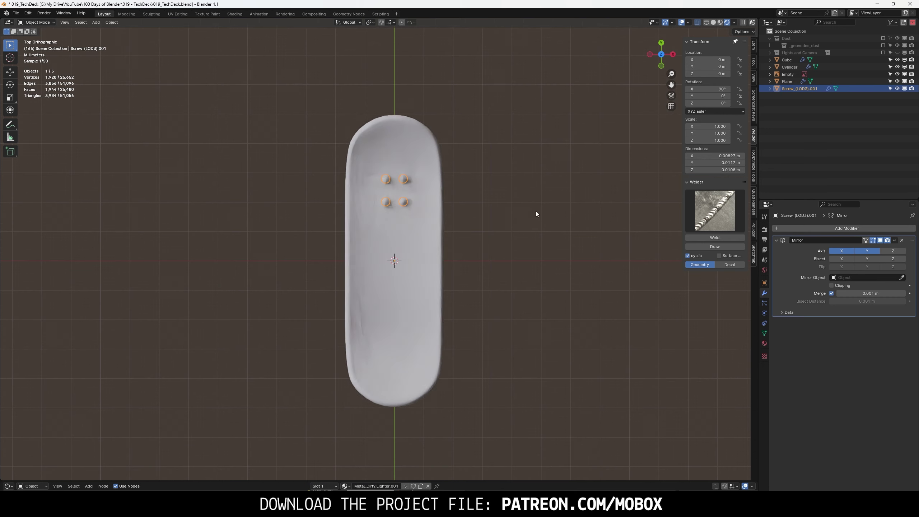
- Add a second Mirror modifier along Z and check the screws at both trucks
left_click(816, 230)
type("mirror")
key("Return")
left_click(841, 332)
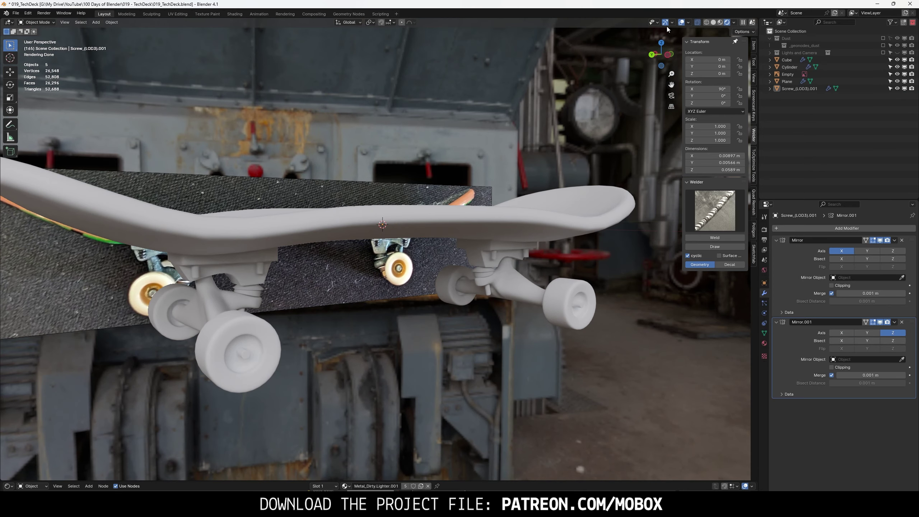
left_click(668, 55)
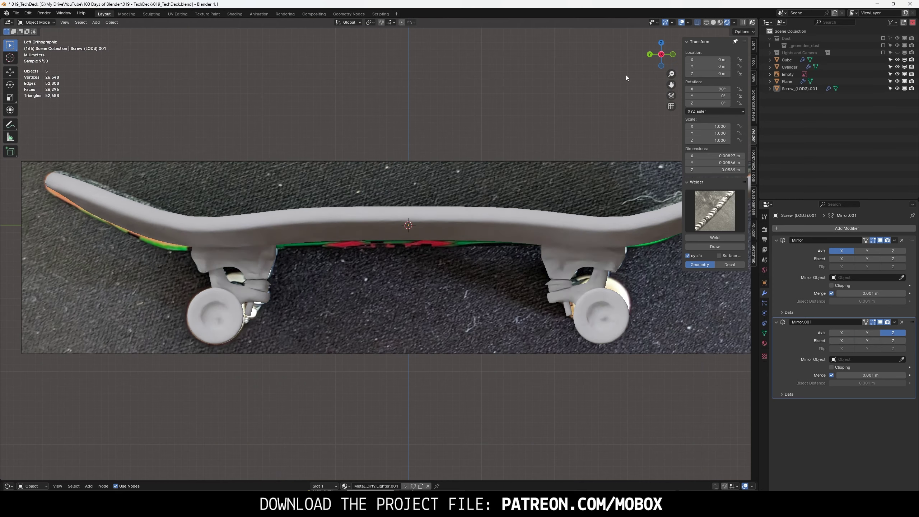
mouse_move(379, 198)
middle_mouse_down()
mouse_move(397, 260)
mouse_move(258, 224)
middle_mouse_up()
left_click(659, 43)
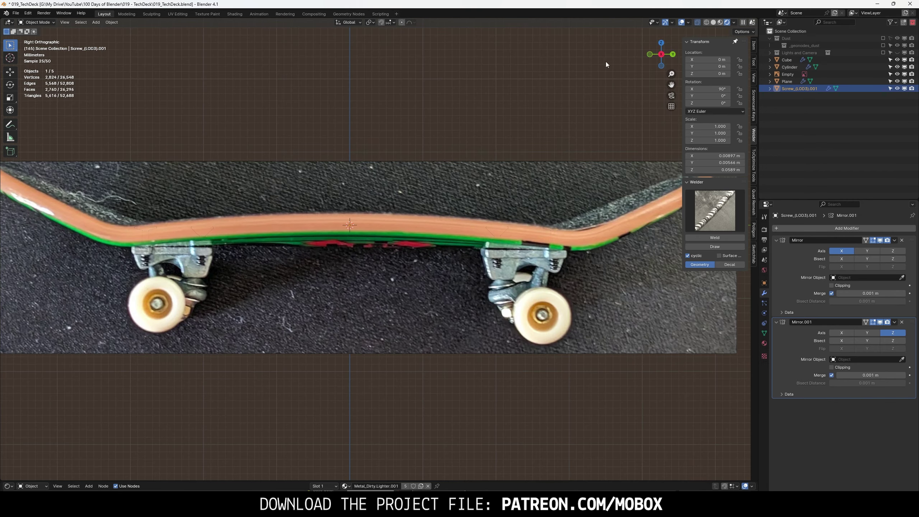
left_click(660, 47)
scroll(379, 116, "up", 3)
- Rotate the upper and lower screw heads in Edit Mode, then inspect the board
key("Tab")
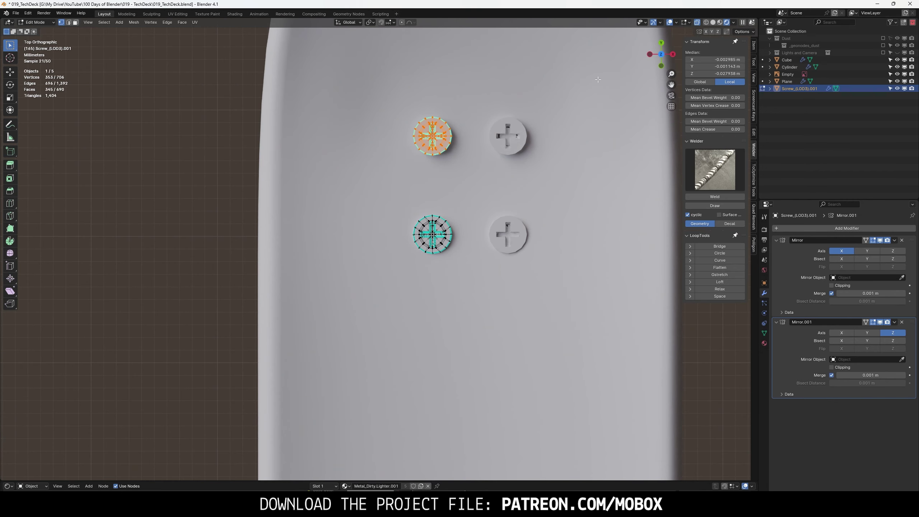
key("r")
left_click(536, 119)
key("Tab")
key("Tab")
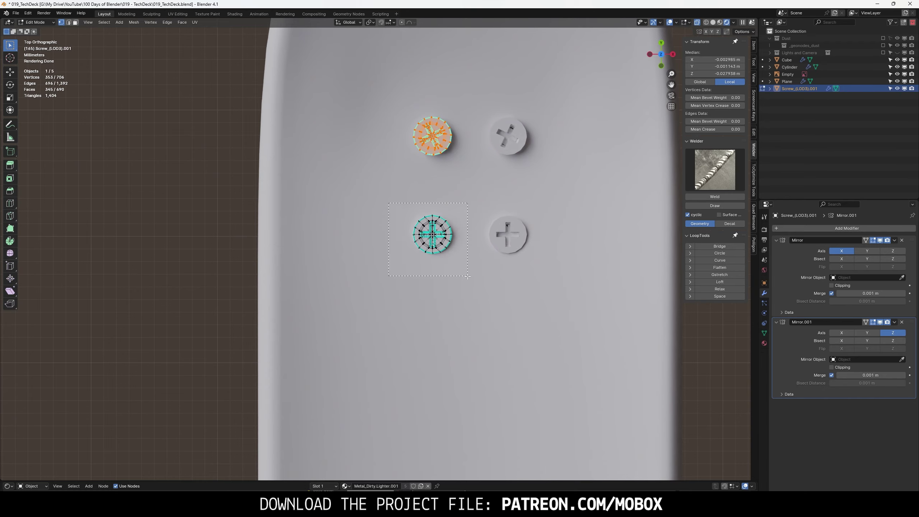
key("ctrl+i")
key("r")
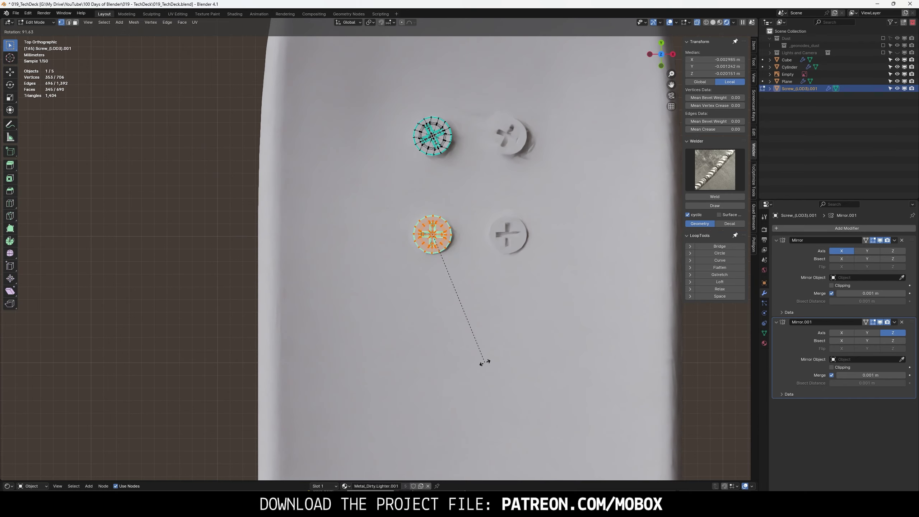
left_click(485, 362)
key("Tab")
mouse_move(540, 275)
middle_mouse_down()
mouse_move(233, 222)
mouse_move(453, 303)
mouse_move(466, 275)
middle_mouse_up()
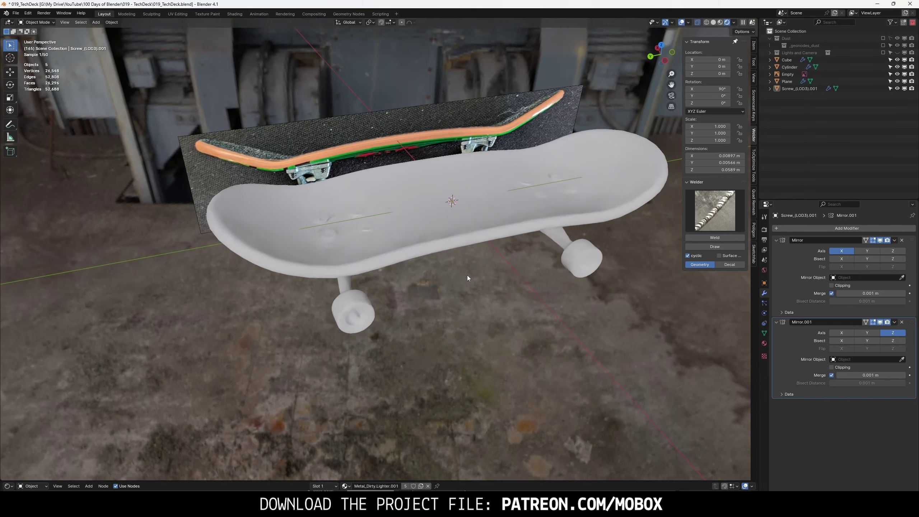
key("ctrl+KP_3")
scroll(476, 142, "up", 5)
- Select the vertices at the truck's lower pin in Edit Mode
key("shift+a")
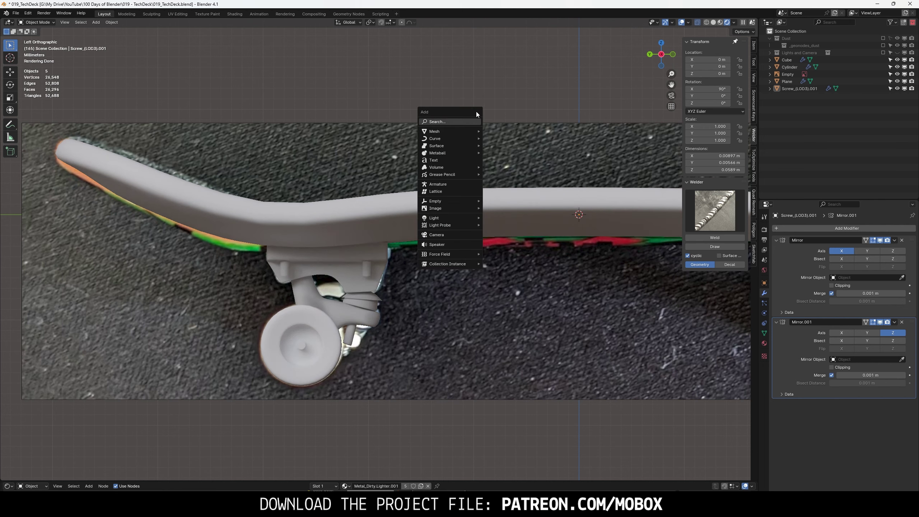
key("Escape")
left_click(347, 340)
scroll(347, 341, "up", 3)
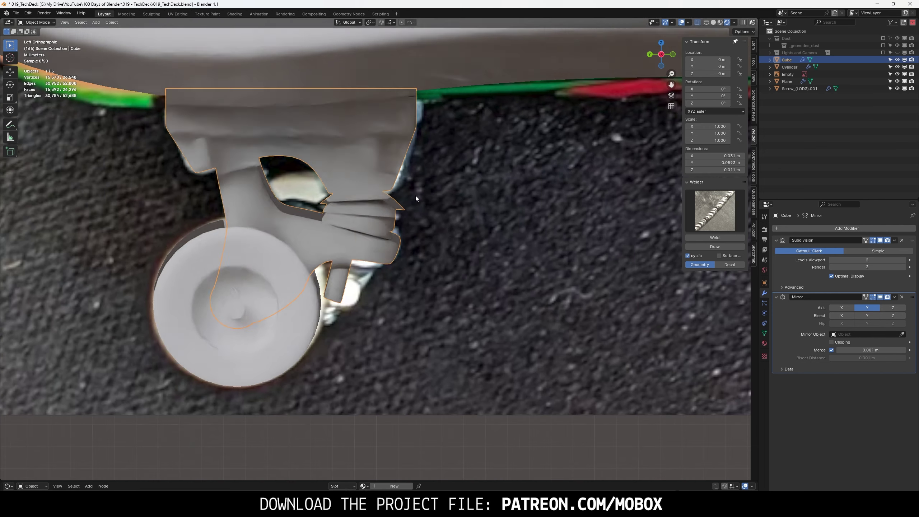
scroll(325, 322, "up", 2)
key("Tab")
left_click_drag(293, 310, 364, 353)
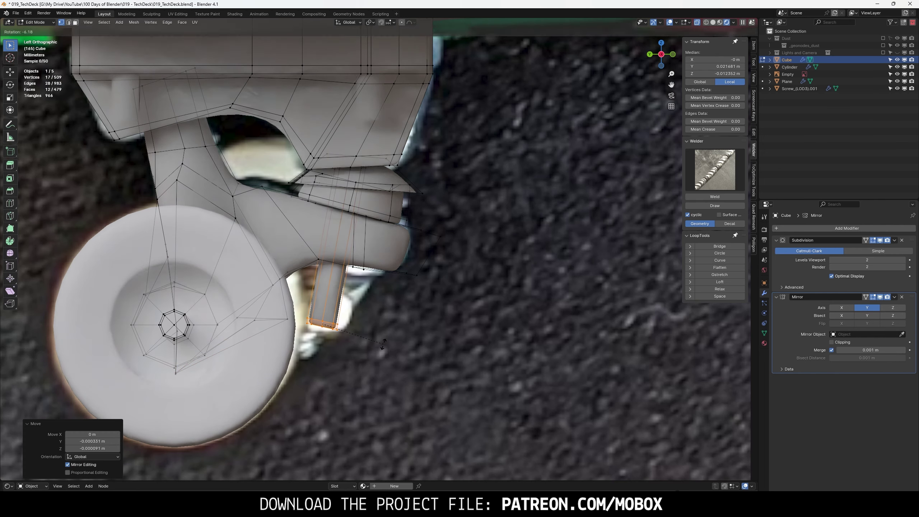
key("Tab")
scroll(386, 341, "down", 6)
- Add a Bolt object and switch its model type to a nut
key("shift+a")
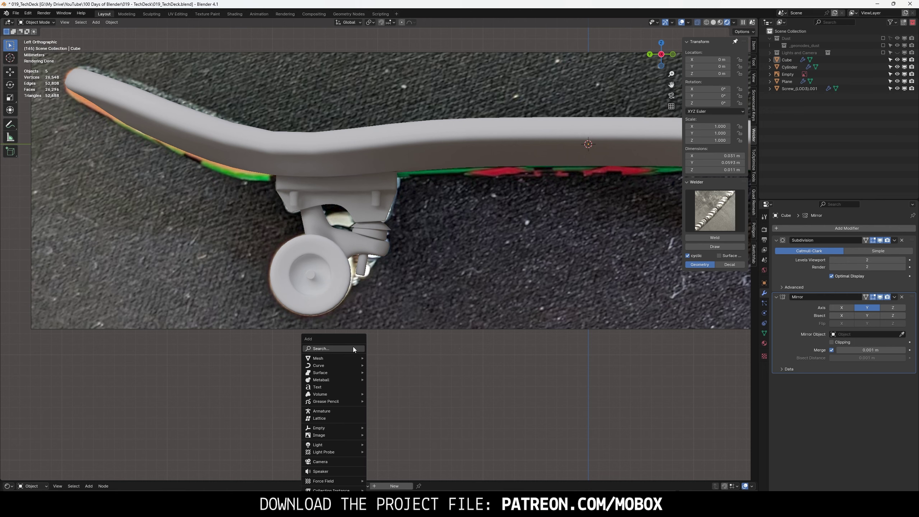
left_click(353, 346)
key("Return")
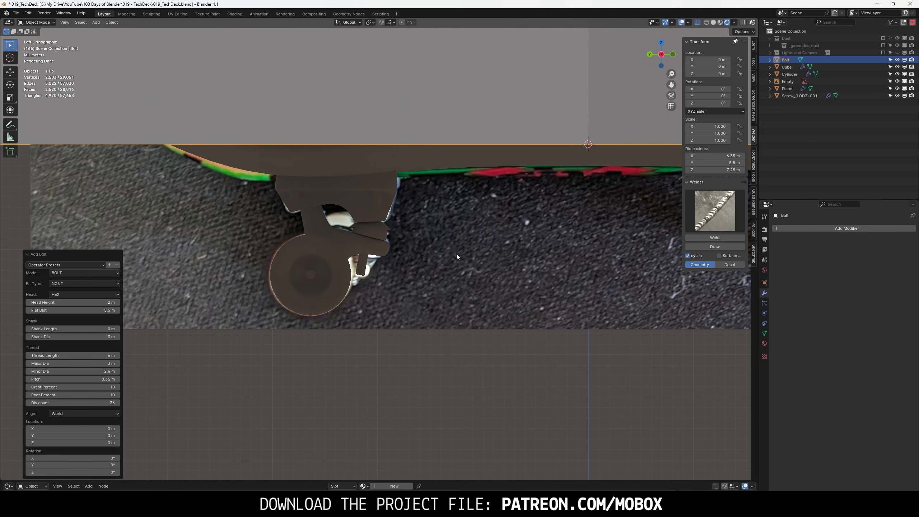
key("KP_Decimal")
left_click(76, 274)
left_click(56, 289)
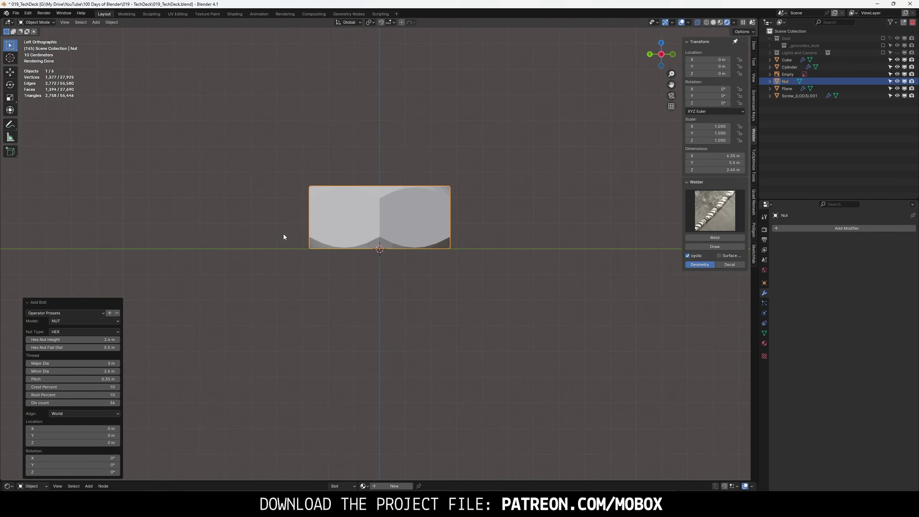
mouse_move(283, 234)
middle_mouse_down()
mouse_move(344, 268)
mouse_move(268, 291)
middle_mouse_up()
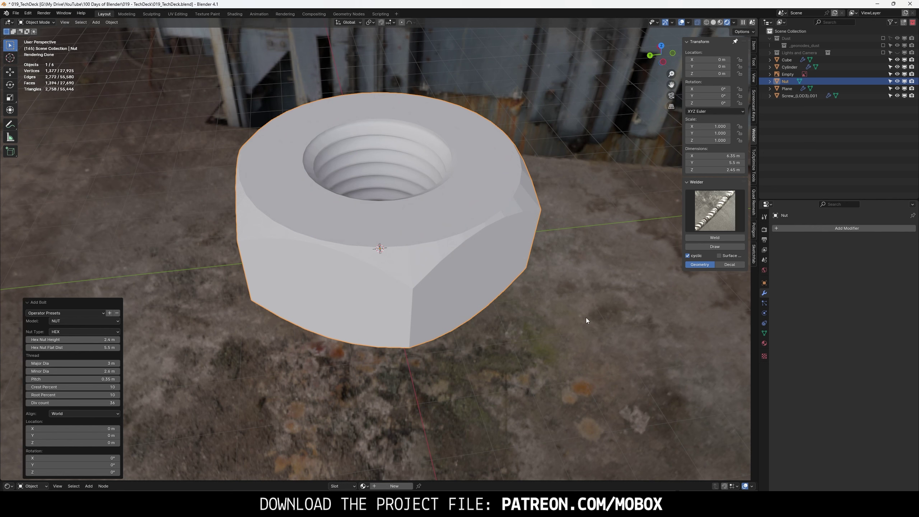
left_click(664, 61)
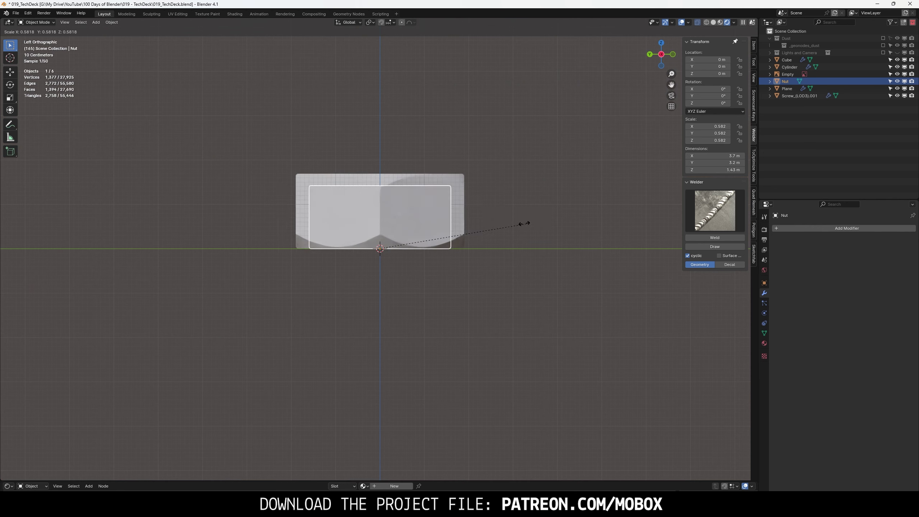
- Shrink the nut by 0.122, then 0.123, centring its geometry on its origin
type("s.122")
key("Return")
key("KP_Decimal")
left_click(111, 22)
left_click(204, 39)
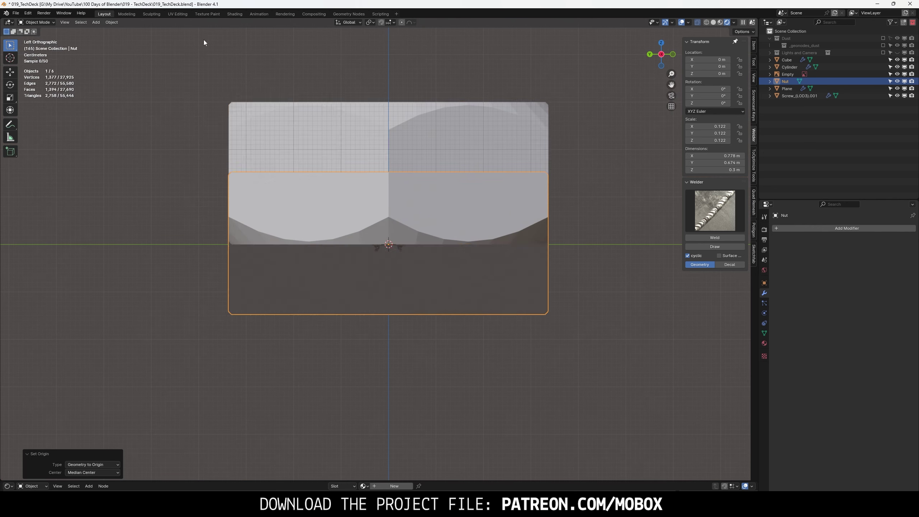
type("s.123")
key("Return")
key("KP_Decimal")
scroll(429, 221, "up", 5)
key("s")
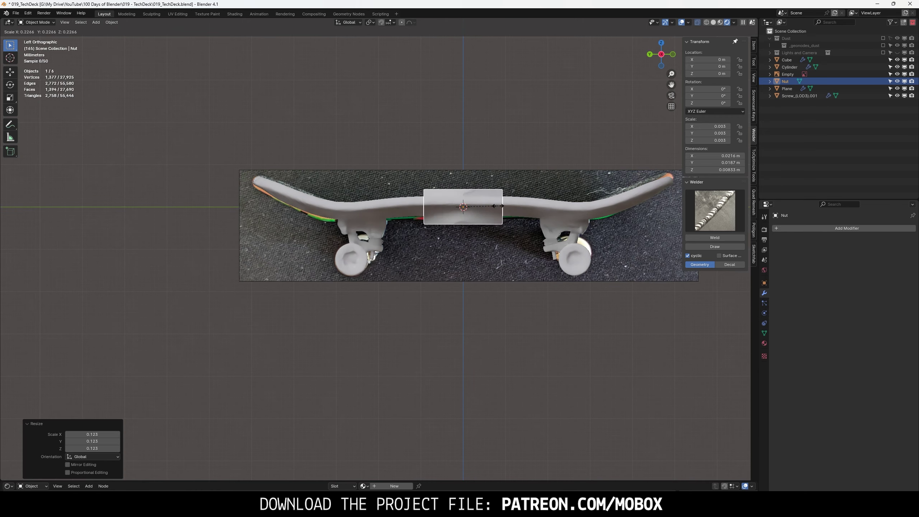
left_click(470, 213)
scroll(546, 189, "up", 4)
- Place the nut on the truck pin, making it smaller and taller on Z
key("g")
left_click(357, 288)
scroll(358, 288, "up", 5)
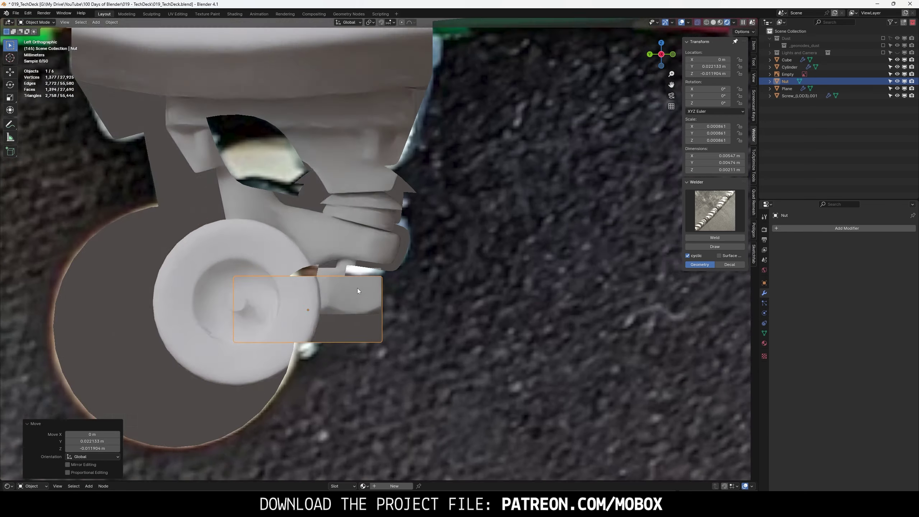
key("s")
left_click(449, 250)
key("s")
key("z")
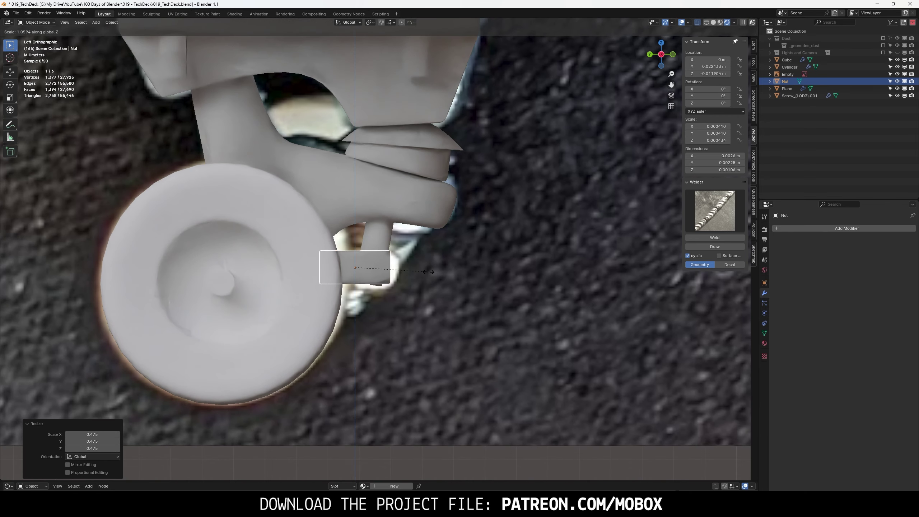
left_click(450, 258)
key("g")
left_click(470, 249)
- Tilt the nut to match the pin and check it from back and left views
key("r")
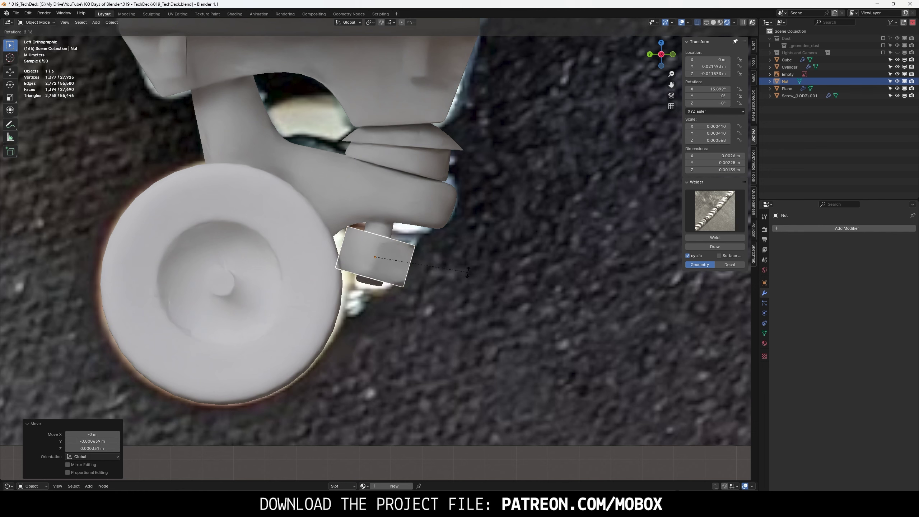
left_click(473, 265)
key("g")
left_click(472, 263)
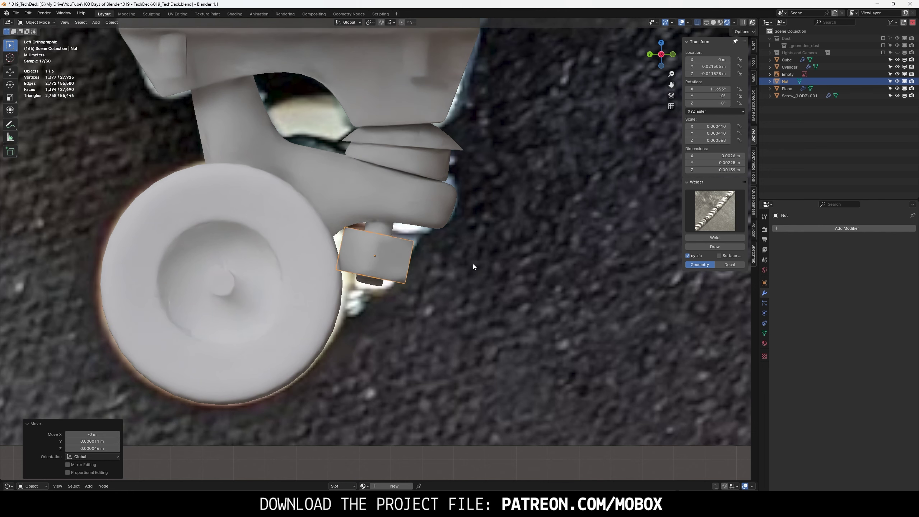
middle_click_drag(472, 264, 430, 241)
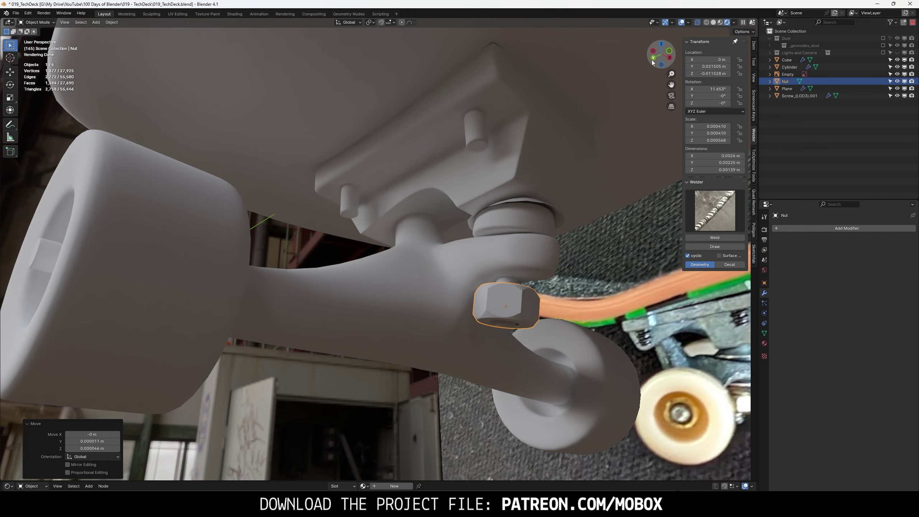
left_click(653, 57)
left_click(673, 54)
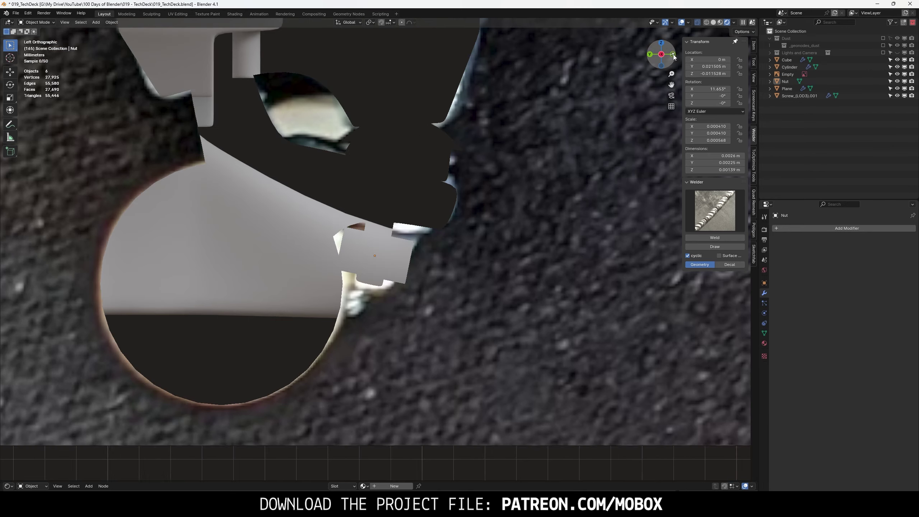
scroll(364, 244, "down", 3)
- Duplicate the nut and move the copy onto the baseplate along X
key("shift+d")
left_click(507, 138)
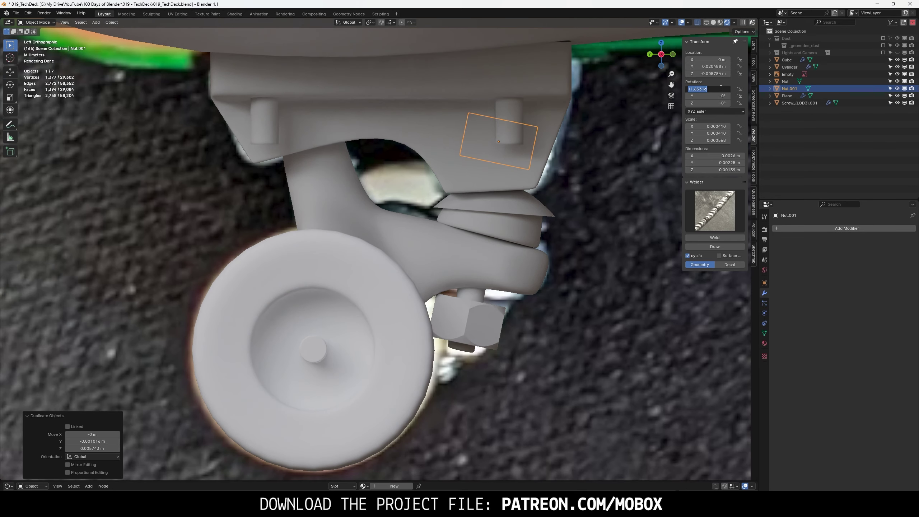
type("0")
scroll(454, 207, "up", 3)
key("g")
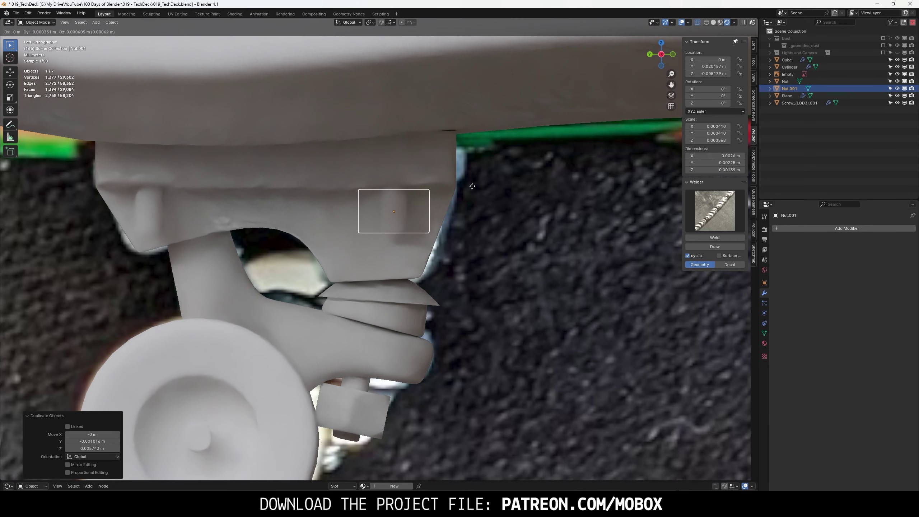
left_click(471, 186)
left_click(649, 54)
key("g")
key("x")
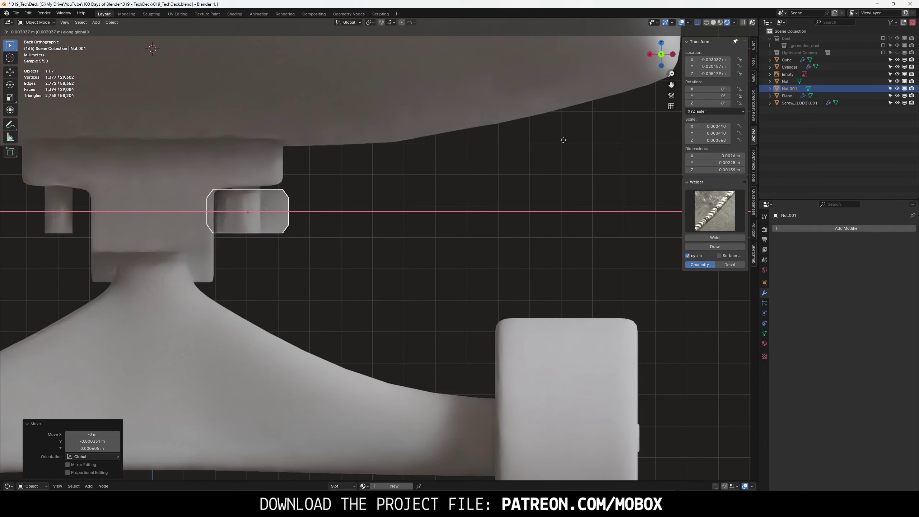
left_click(558, 141)
middle_click_drag(557, 141, 381, 153)
left_click(646, 59)
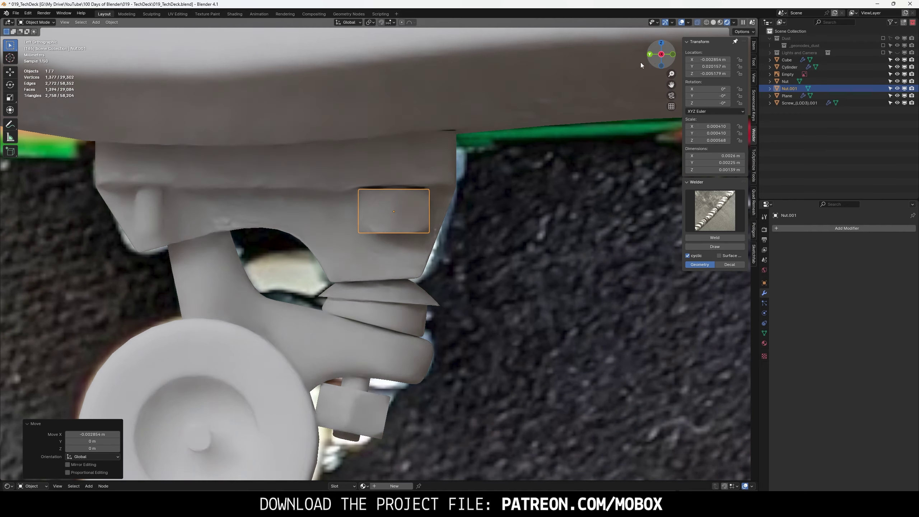
- Shrink the copied nut and reposition it under the baseplate
key("s")
left_click(557, 176)
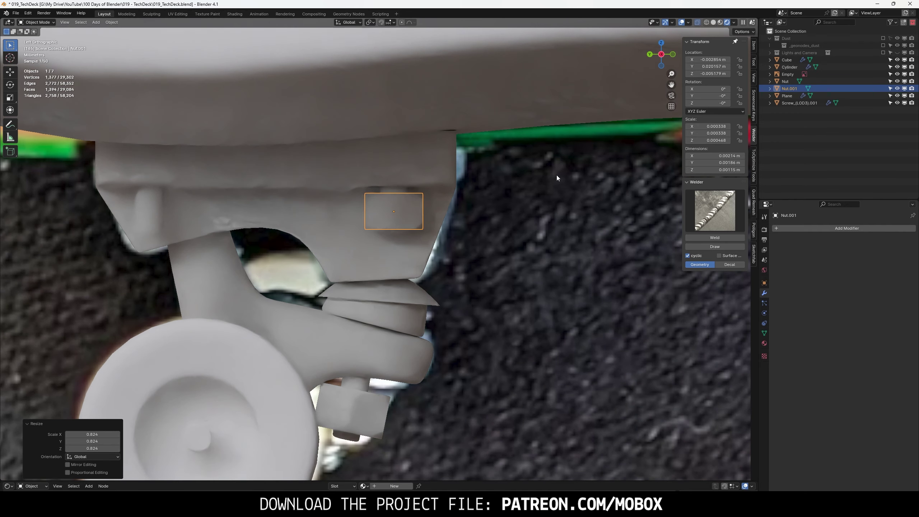
left_click(649, 54)
key("s")
left_click(486, 129)
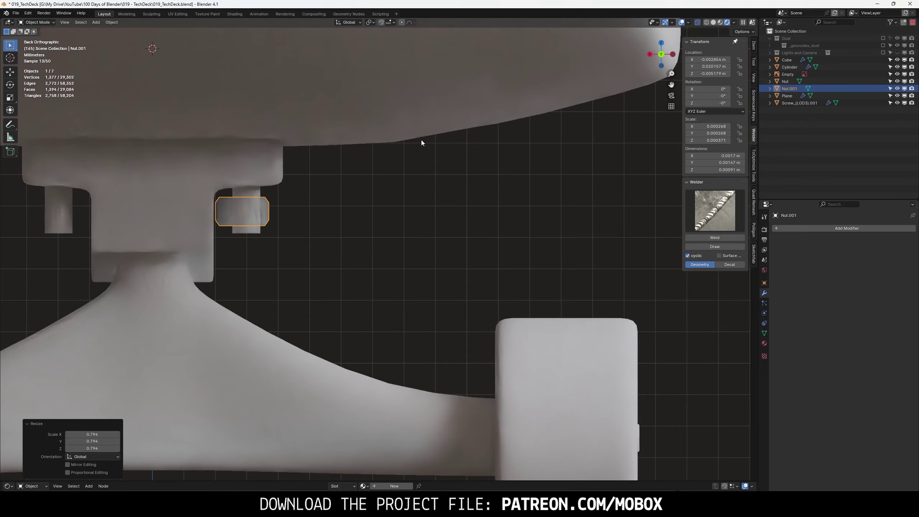
scroll(421, 140, "up", 2)
key("g")
left_click(427, 160)
- Scale the nut copy on Z and apply its scale
key("s")
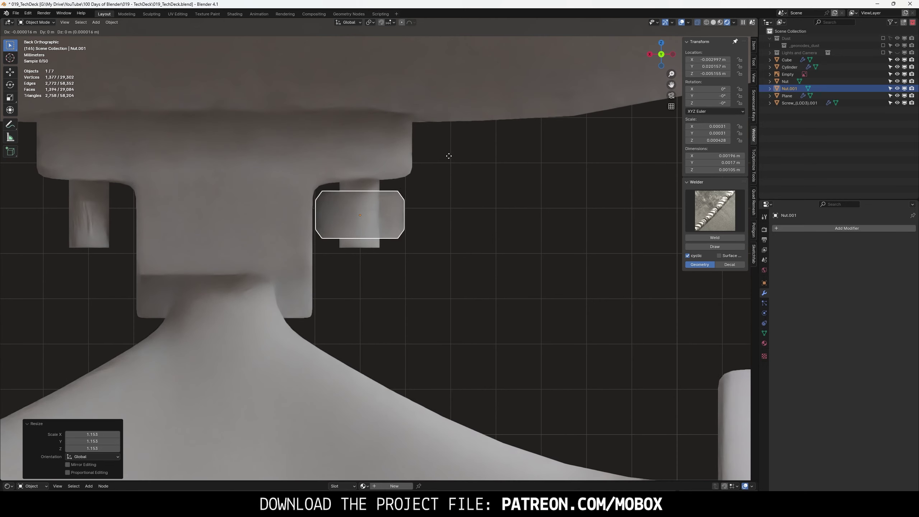
key("z")
left_click(457, 148)
key("ctrl+a")
left_click(439, 190)
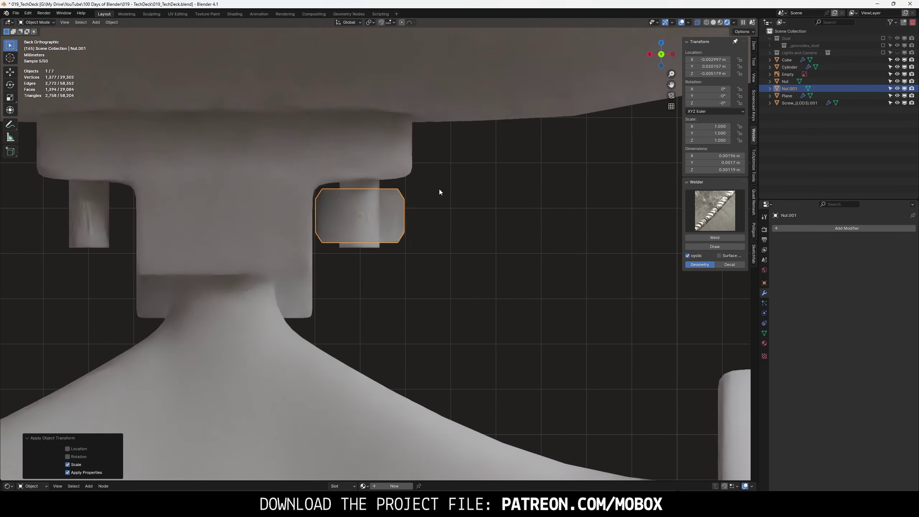
middle_click_drag(441, 191, 555, 189, "shift")
- Set Nut.001's origin to the 3D cursor and add a Mirror modifier
left_click(111, 23)
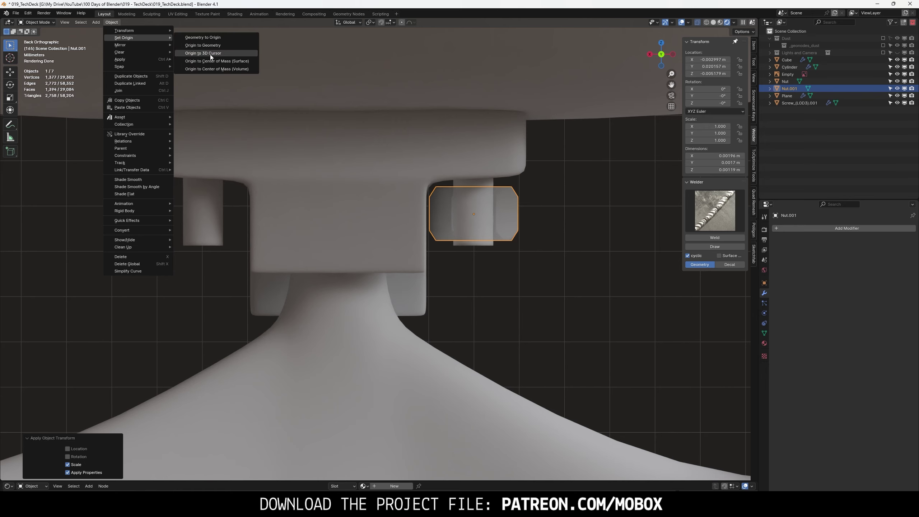
left_click(218, 54)
left_click(820, 229)
type("mirror")
key("Return")
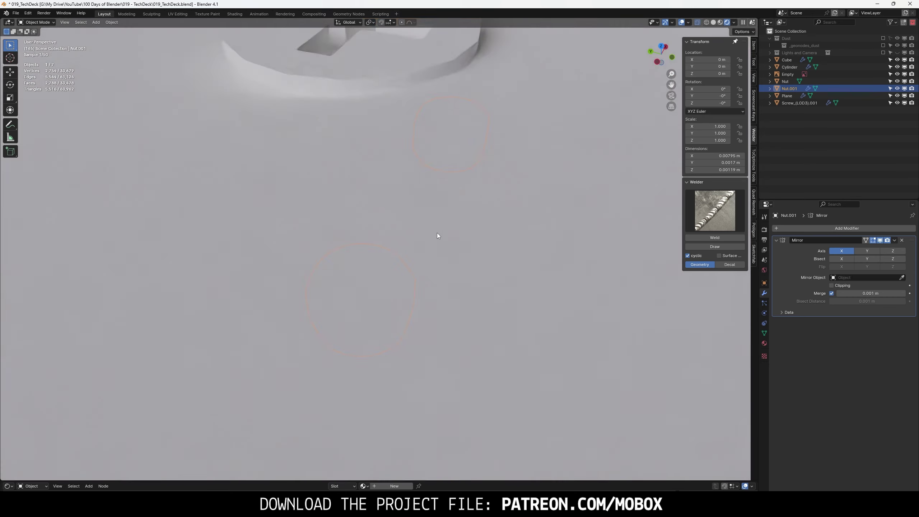
middle_click_drag(436, 233, 458, 206)
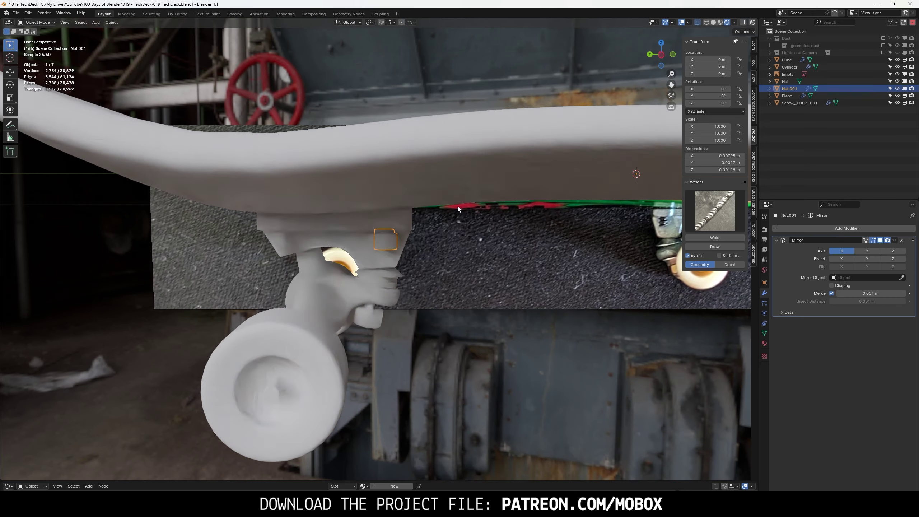
left_click(661, 54)
- In Edit Mode, duplicate the nut mesh and slide the copy along Y into the second hole
key("Tab")
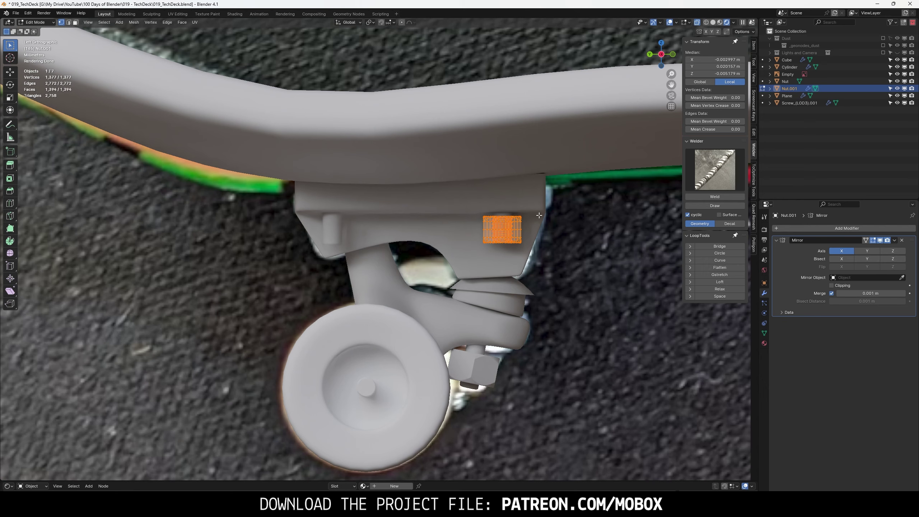
key("shift+d")
key("y")
left_click(366, 216)
scroll(319, 219, "up", 5)
middle_click_drag(318, 220, 429, 219, "shift")
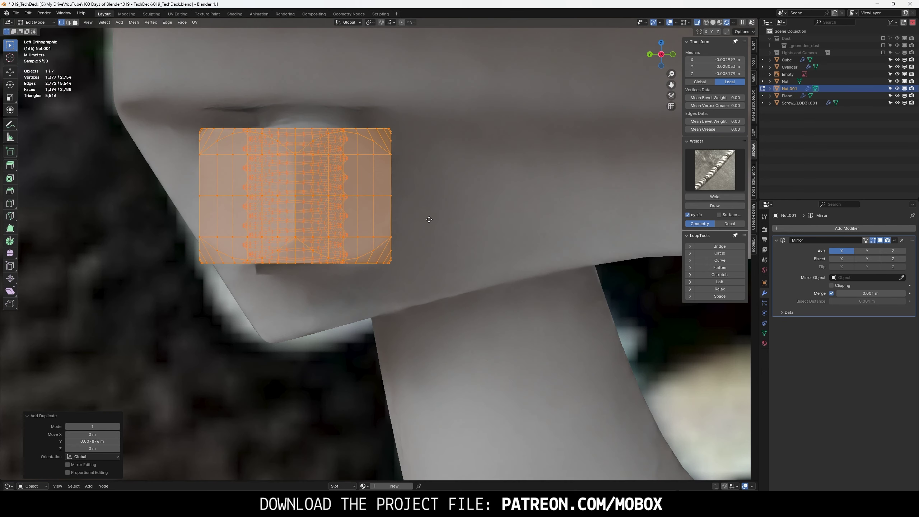
key("g")
key("y")
left_click(437, 215)
key("Tab")
scroll(354, 235, "down", 3)
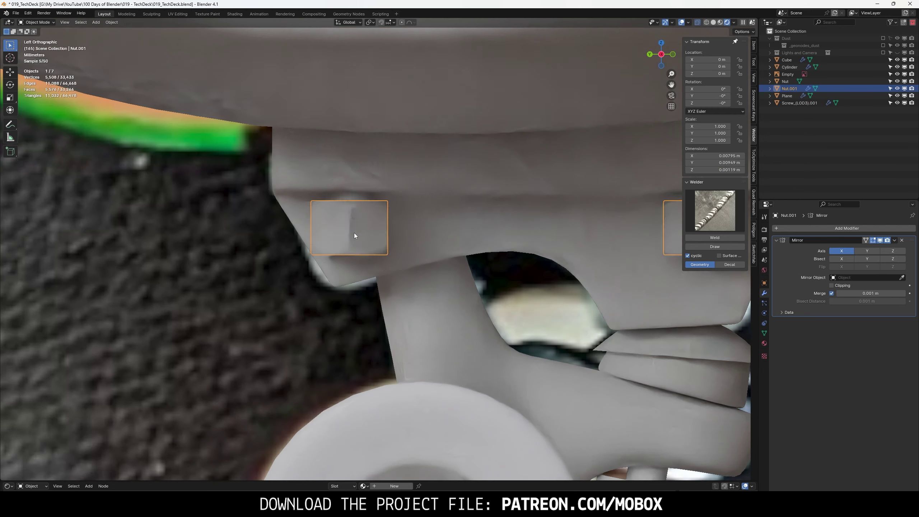
middle_click_drag(354, 235, 438, 247)
left_click(658, 57)
- Raise the right-hand nut vertically along Z in Edit Mode
key("Tab")
left_click_drag(164, 188, 581, 301)
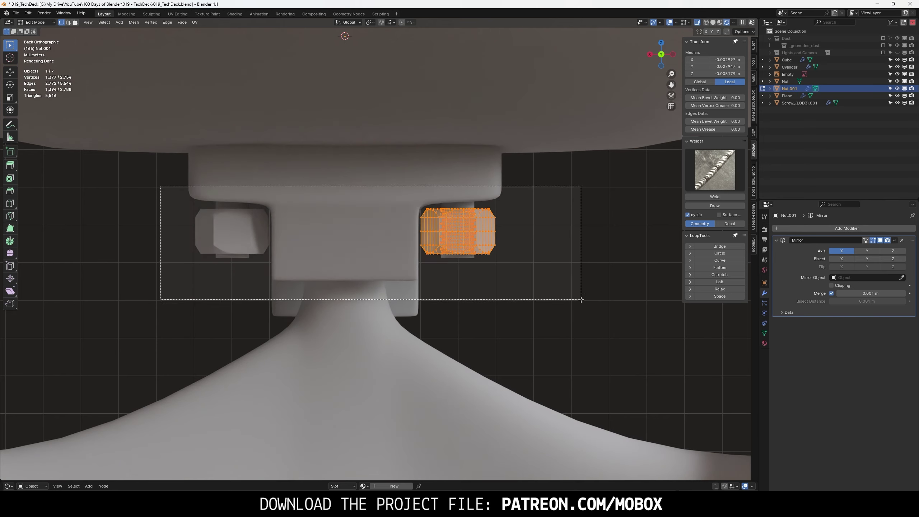
key("g")
key("z")
left_click(563, 276)
key("Tab")
middle_click_drag(564, 276, 550, 284)
scroll(544, 267, "down", 3)
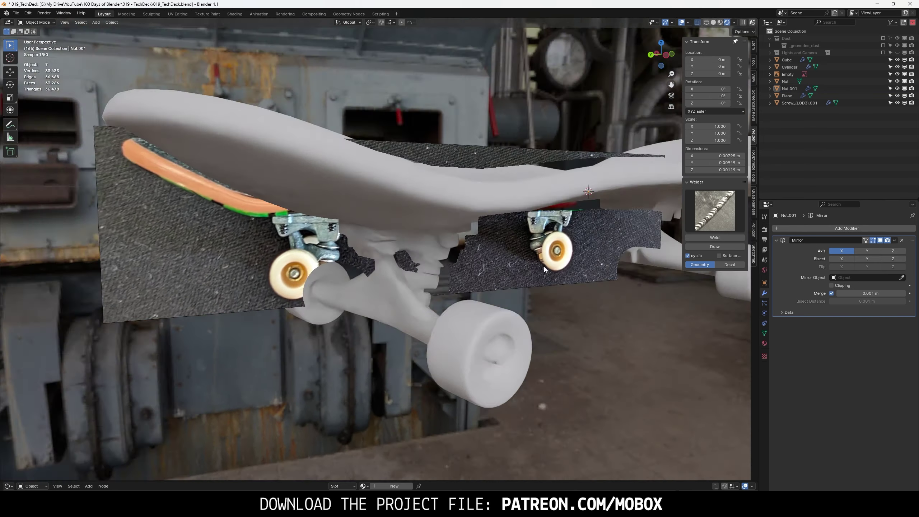
- Add a second Mirror modifier to Nut.001
left_click(836, 227)
type("mirror")
key("Return")
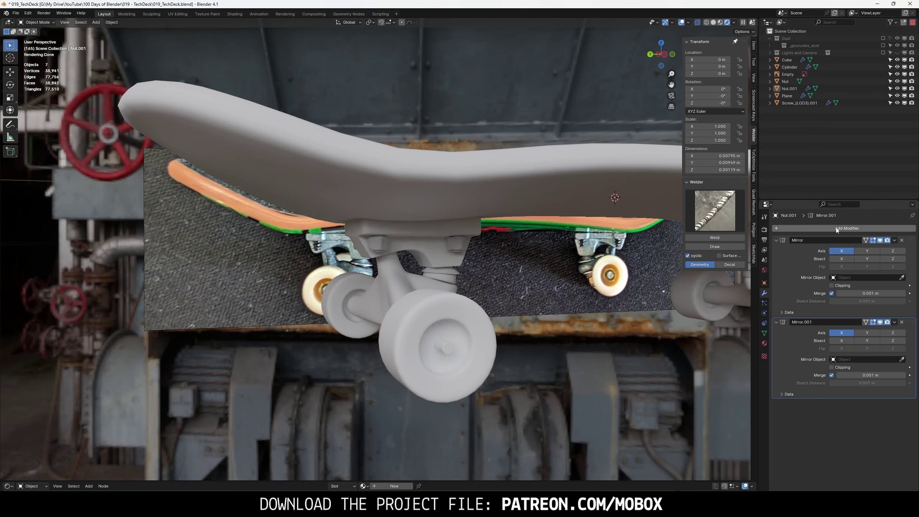
scroll(507, 252, "down", 3)
middle_click_drag(507, 251, 499, 243)
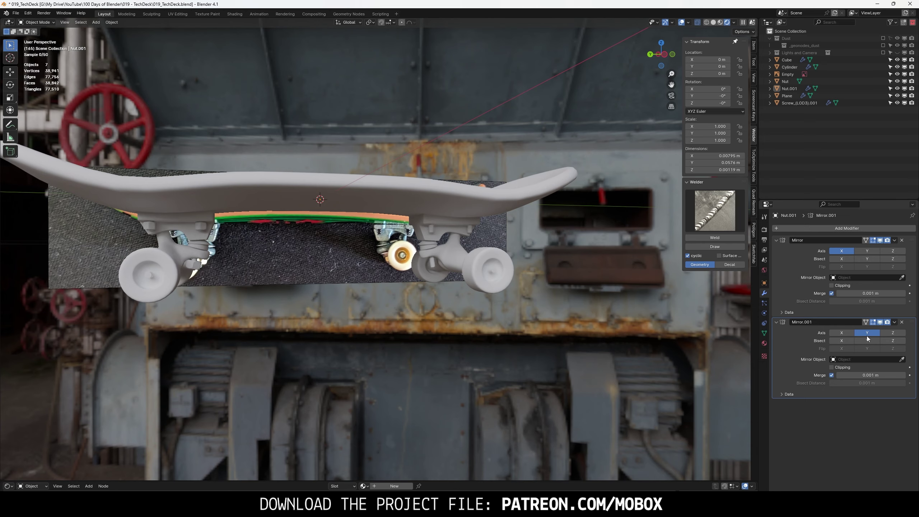
- Select the original Nut and set its origin to the 3D cursor at scene centre
middle_click_drag(547, 272, 563, 267)
left_click(221, 260)
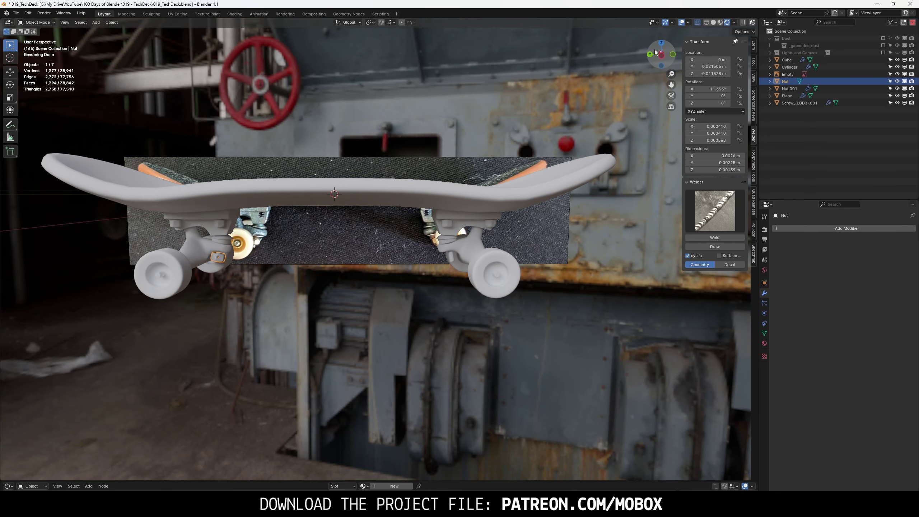
left_click(661, 55)
scroll(360, 185, "up", 5)
scroll(360, 185, "down", 3)
left_click(109, 23)
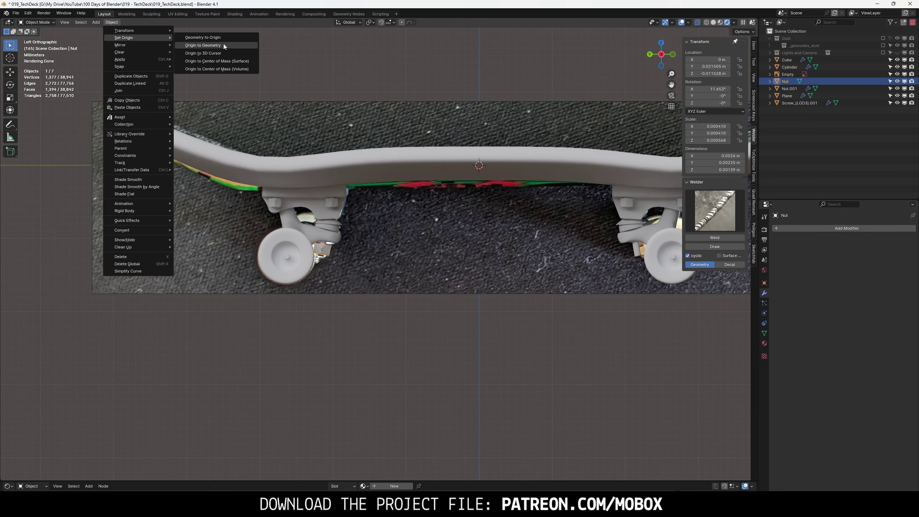
left_click(219, 54)
left_click(832, 228)
- Give Nut a Y-axis Mirror modifier, apply its rotation, and inspect the mirrored nuts
type("mirror")
key("Return")
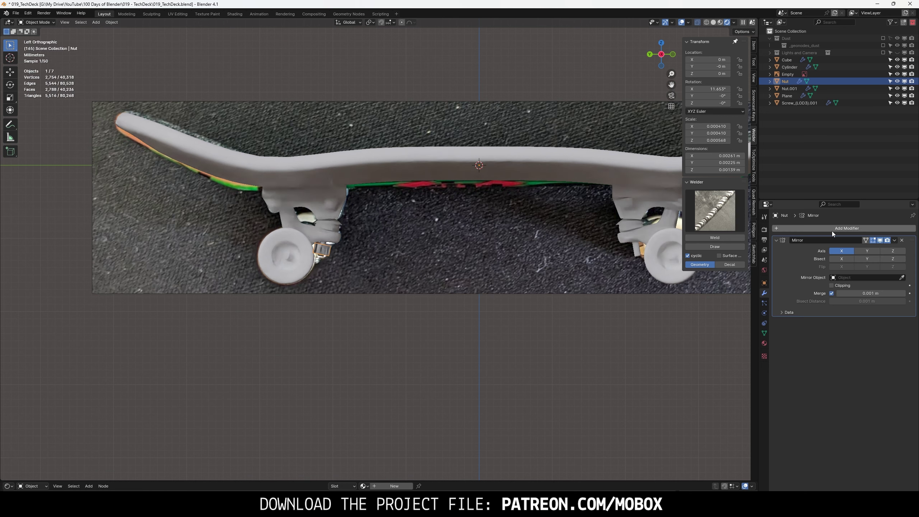
left_click(865, 251)
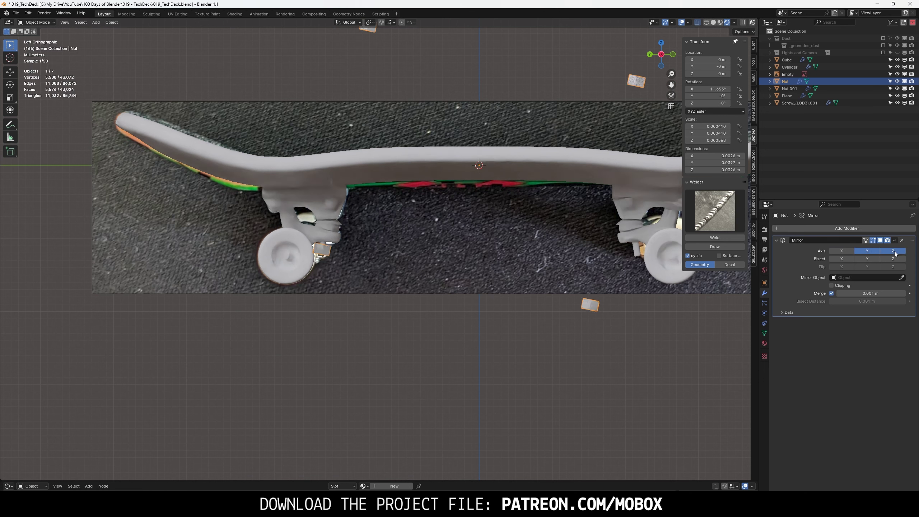
key("ctrl+a")
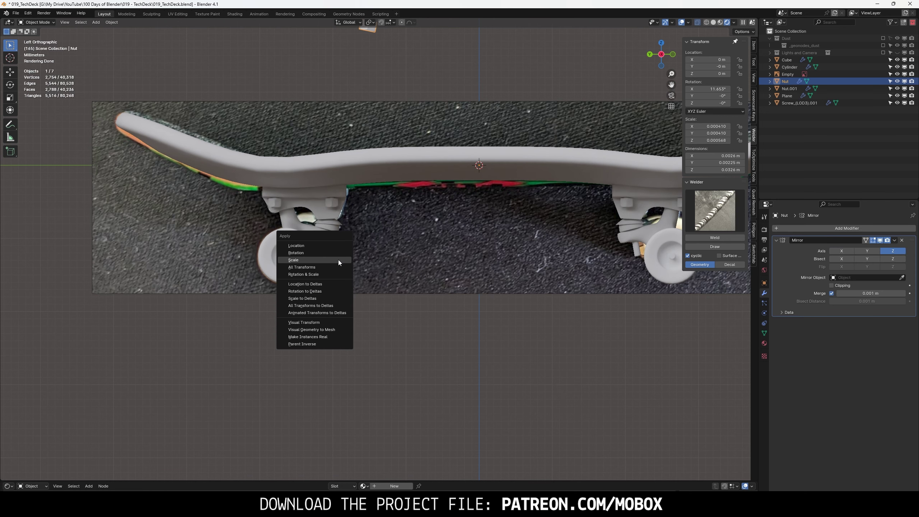
left_click(344, 252)
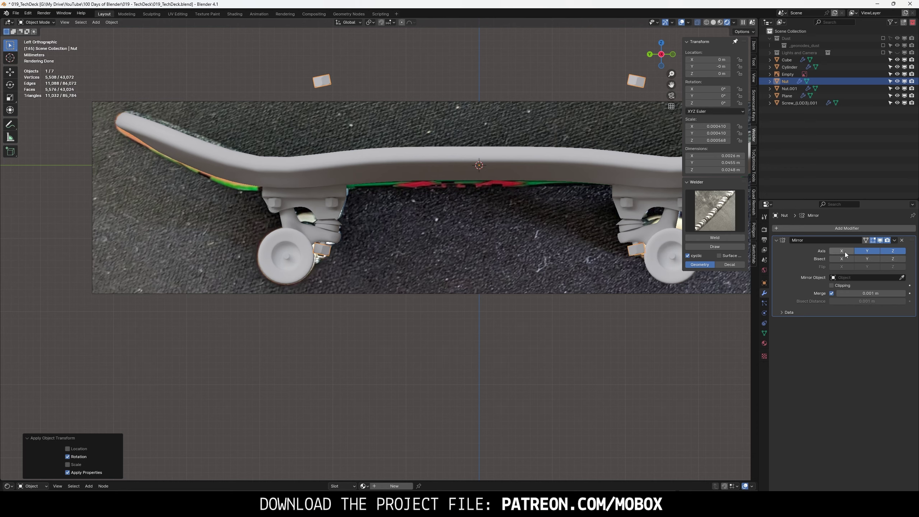
middle_click_drag(630, 279, 555, 294)
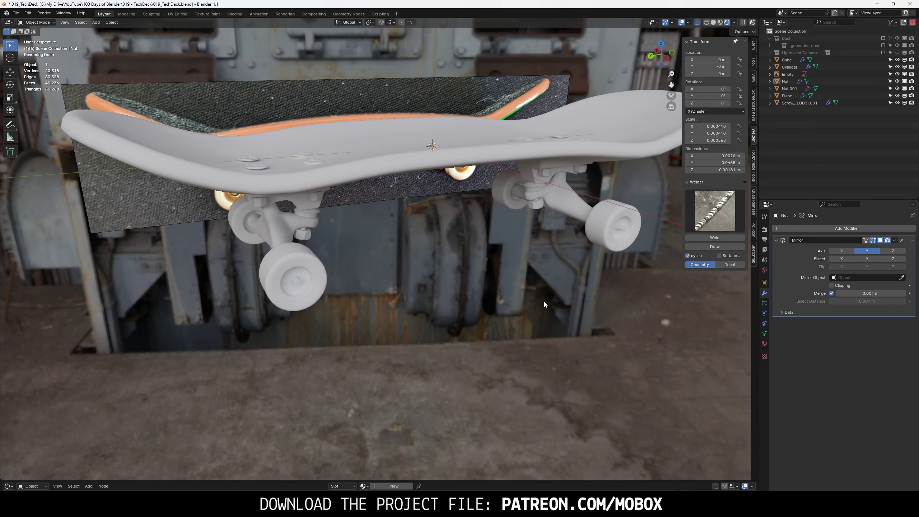
scroll(377, 271, "up", 4)
middle_click_drag(375, 222, 392, 125)
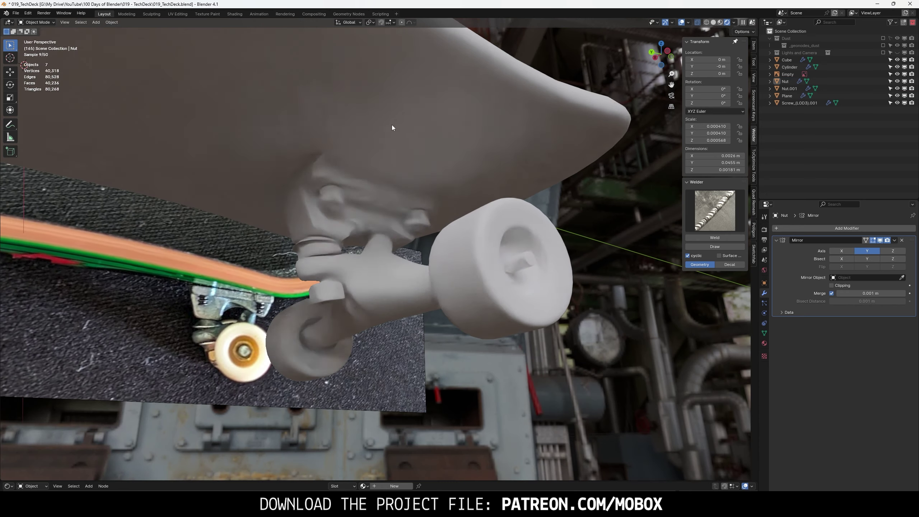
scroll(392, 124, "up", 2)
left_click(667, 51)
scroll(311, 302, "down", 5)
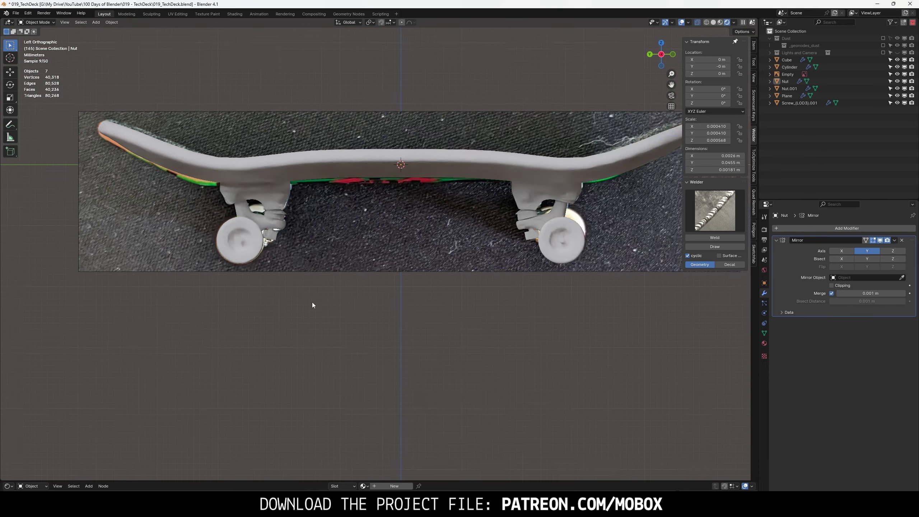
scroll(399, 229, "up", 4)
- Move the Nut geometry into its new position in Edit Mode
key("Tab")
scroll(399, 230, "up", 5)
key("g")
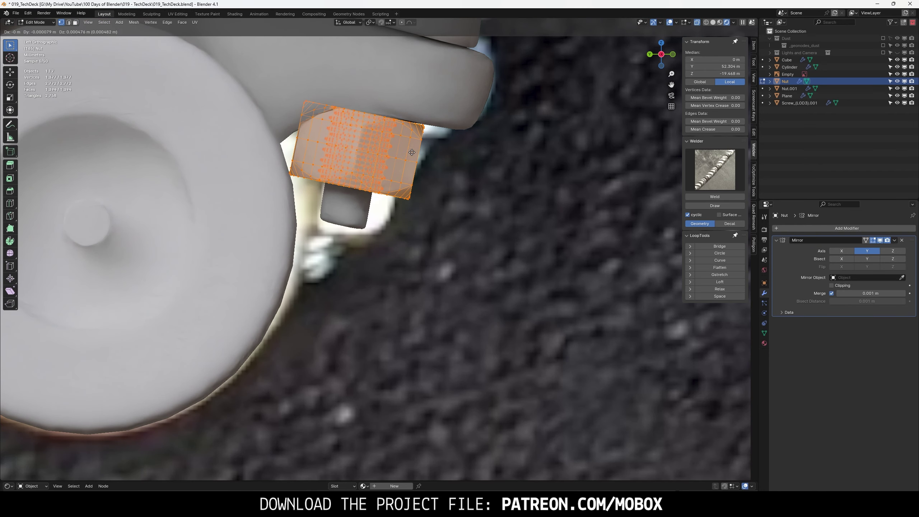
left_click(411, 153)
- Move the selected truck body vertices to fit around the nut
middle_click_drag(358, 82, 393, 144, "shift")
key("alt+q")
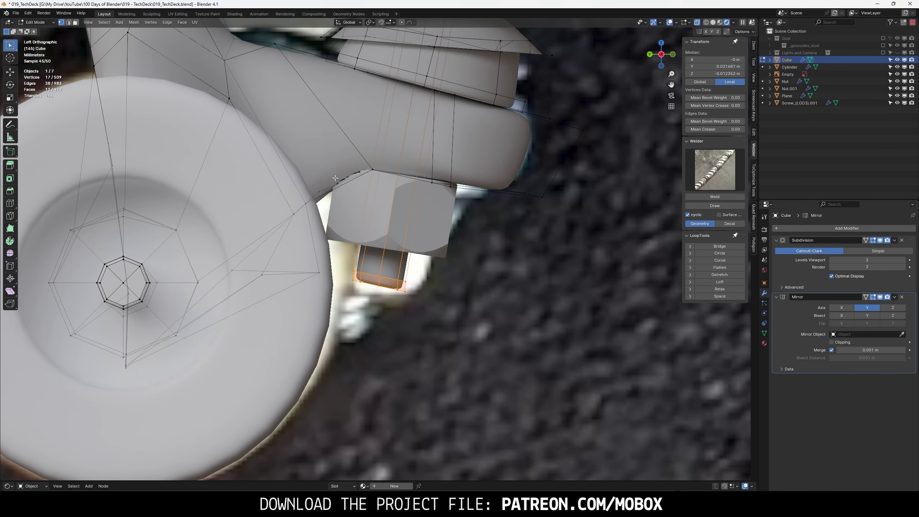
key("g")
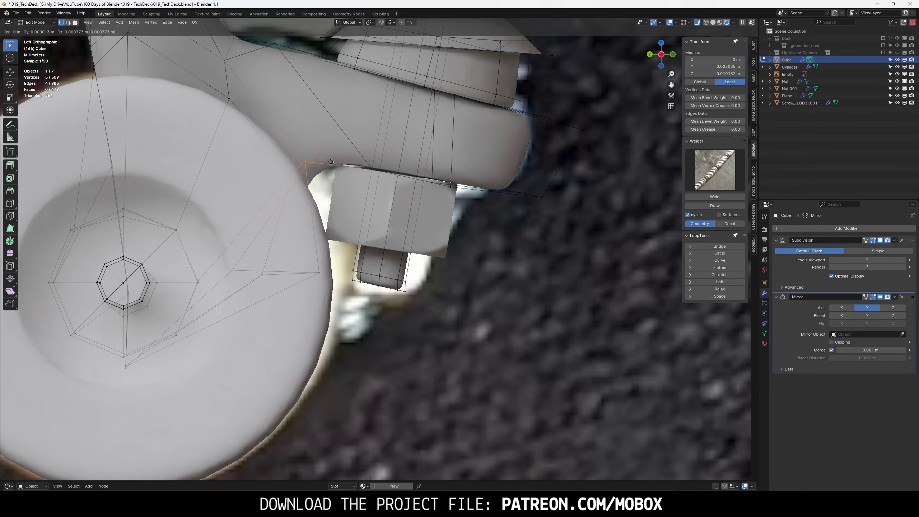
left_click(332, 161)
key("Tab")
mouse_move(331, 161)
middle_mouse_down()
mouse_move(382, 195)
mouse_move(392, 223)
mouse_move(562, 189)
middle_mouse_up()
- Widen a truck vertex group to 1.384 along X and shift it along Y
key("Tab")
left_click(429, 212, "shift")
key("s")
key("x")
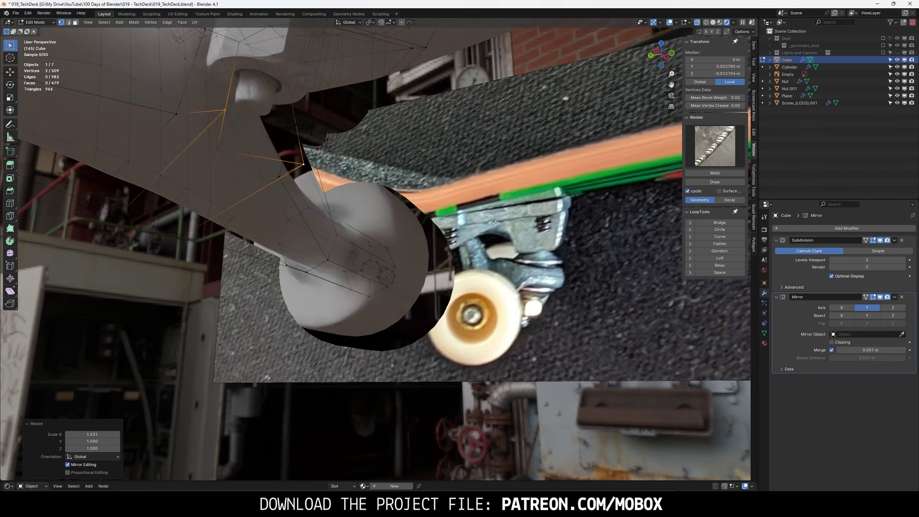
key("g")
key("x")
key("y")
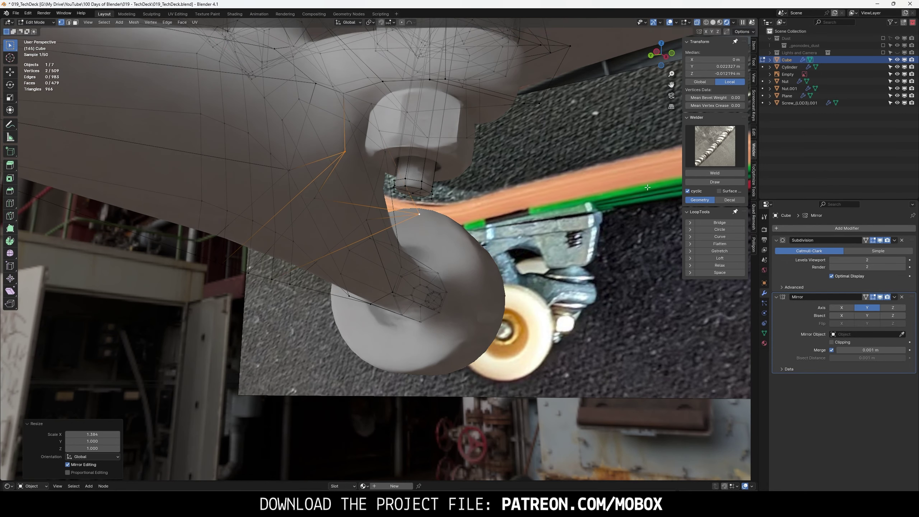
key("y")
key("Return")
key("Tab")
- Orbit around the reshaped truck to inspect it, then deselect everything
mouse_move(494, 216)
middle_mouse_down()
mouse_move(535, 191)
mouse_move(387, 339)
middle_mouse_up()
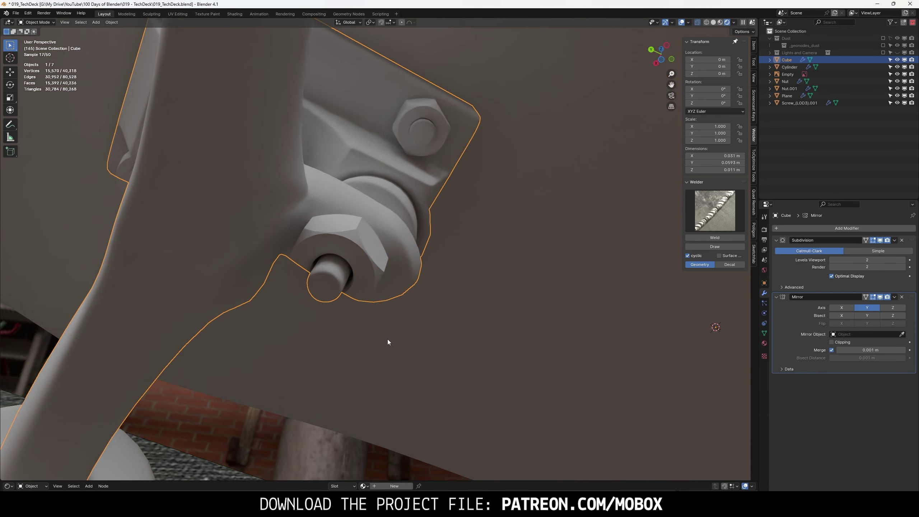
scroll(367, 405, "down", 5)
middle_click_drag(377, 400, 420, 368)
key("alt+a")
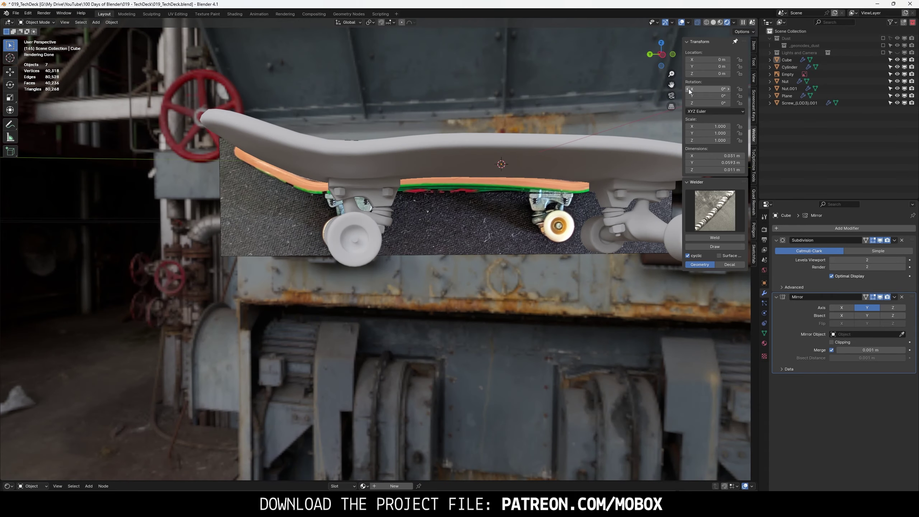
- Delete the reference image from the side view
key("ctrl+KP_3")
scroll(399, 226, "up", 2)
left_click(398, 238)
key("Delete")
mouse_move(398, 237)
middle_mouse_down()
mouse_move(421, 274)
mouse_move(436, 268)
mouse_move(393, 320)
mouse_move(455, 254)
mouse_move(376, 279)
mouse_move(411, 258)
middle_mouse_up()
scroll(398, 320, "down", 3)
middle_click_drag(573, 190, 605, 339, "shift")
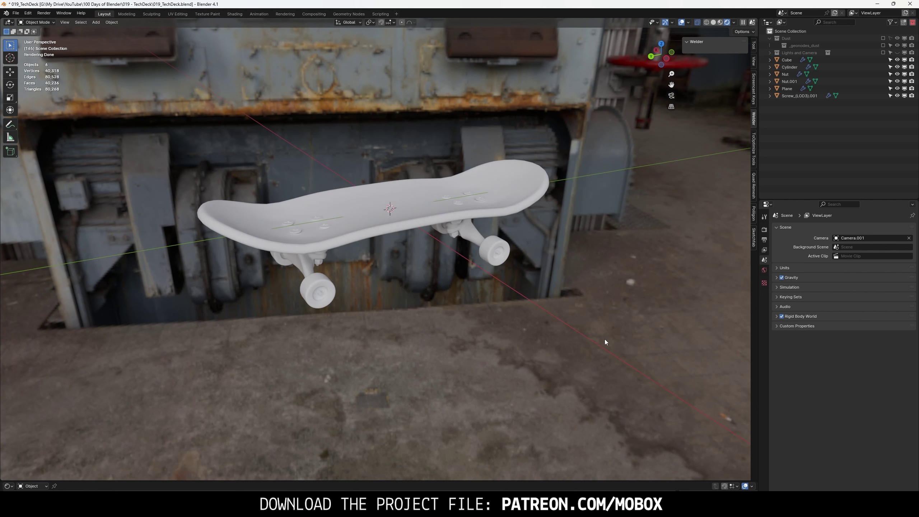
- Apply the trucks' Mirror modifier
left_click(425, 216)
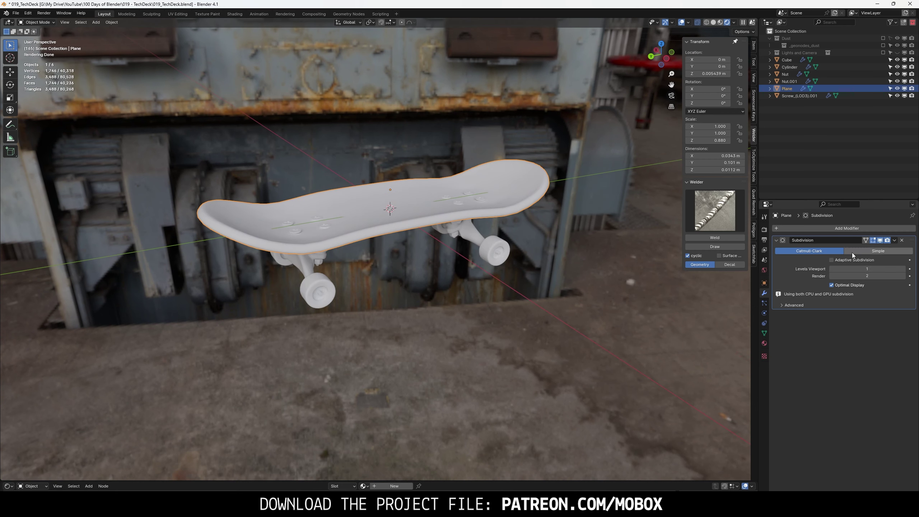
middle_click_drag(401, 227, 325, 224)
left_click(326, 225)
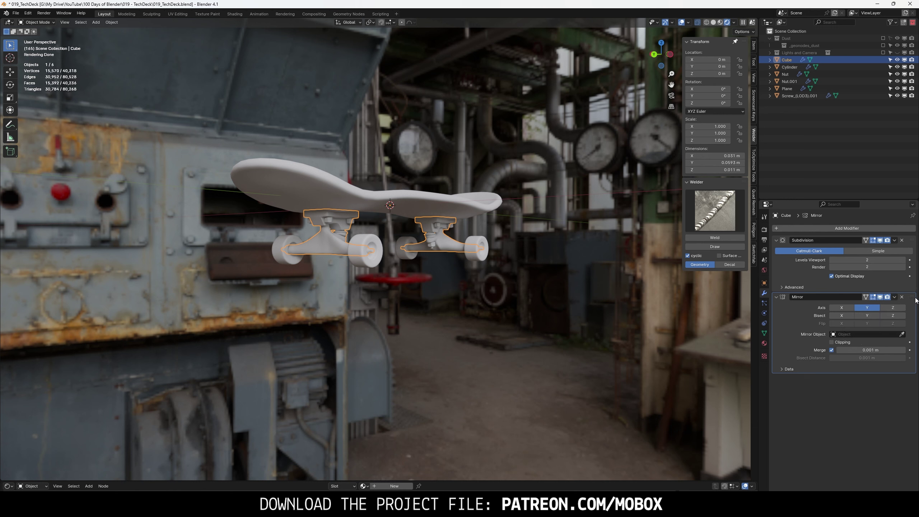
key("ctrl+a")
scroll(425, 274, "up", 3)
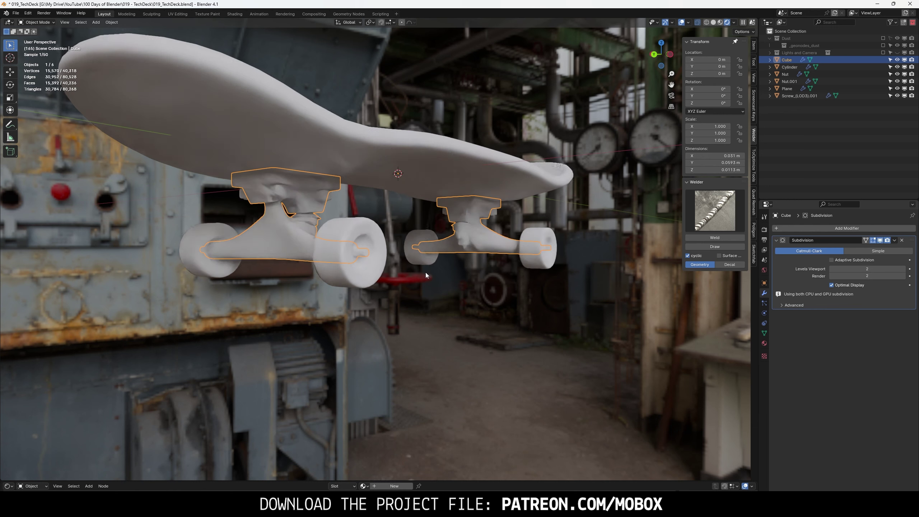
- Apply both Mirror modifiers on Nut.001 and the wheels' Mirror modifier
left_click(280, 195)
key("ctrl+a")
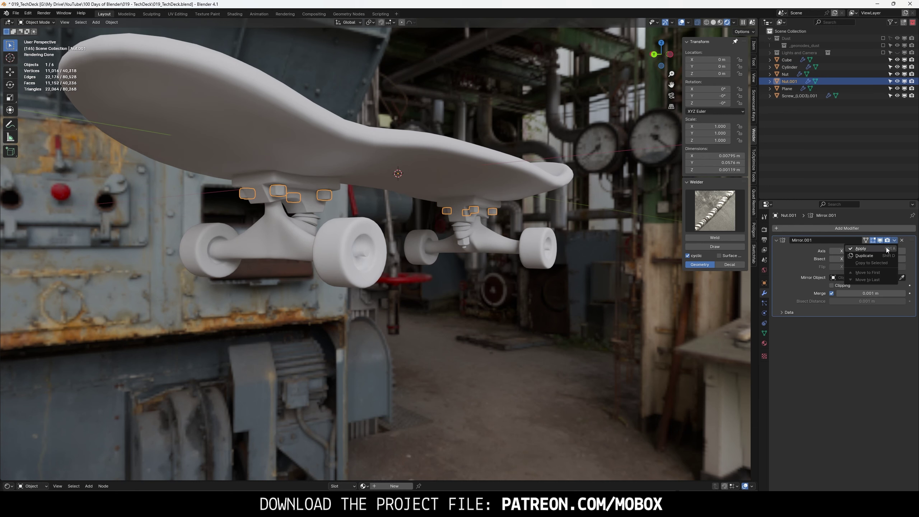
left_click(886, 248)
left_click(376, 282)
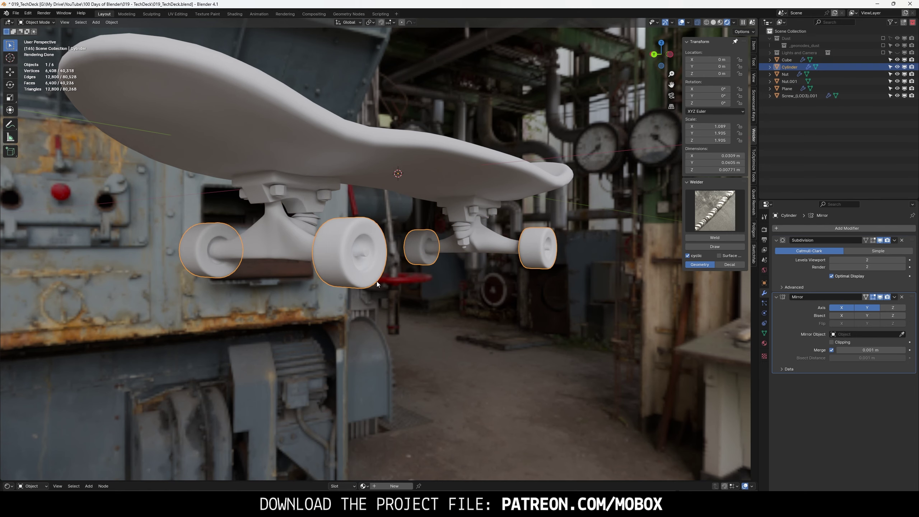
left_click(863, 305)
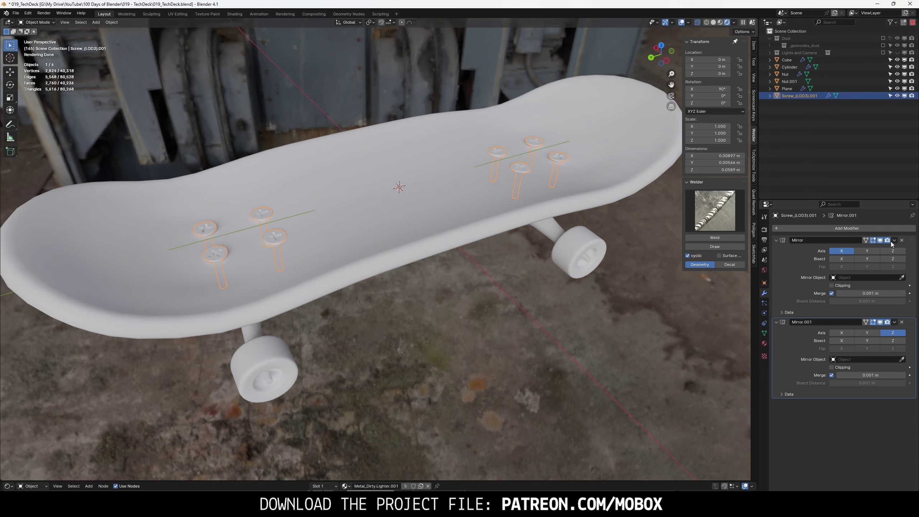
- Apply both Mirror modifiers on the screws
left_click(892, 242)
left_click(891, 246)
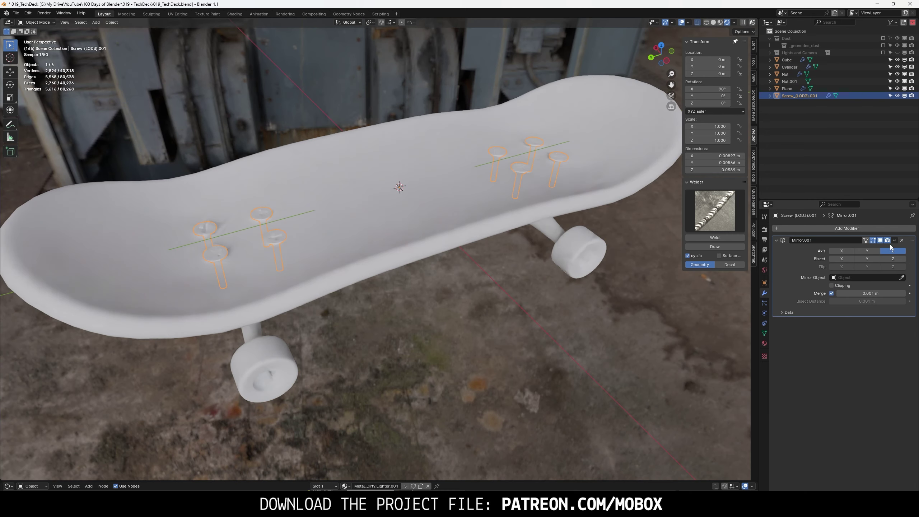
left_click(894, 240)
left_click(883, 247)
mouse_move(550, 300)
middle_mouse_down()
mouse_move(407, 264)
mouse_move(316, 229)
middle_mouse_up()
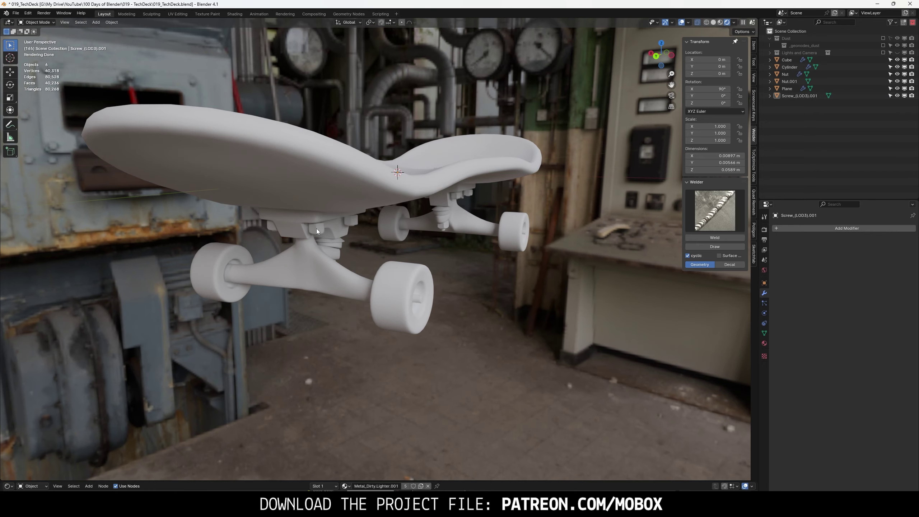
- Select the screws, Nut.001 and the Nut object together
left_click(306, 227)
left_click(331, 267, "shift")
middle_click_drag(332, 267, 289, 254)
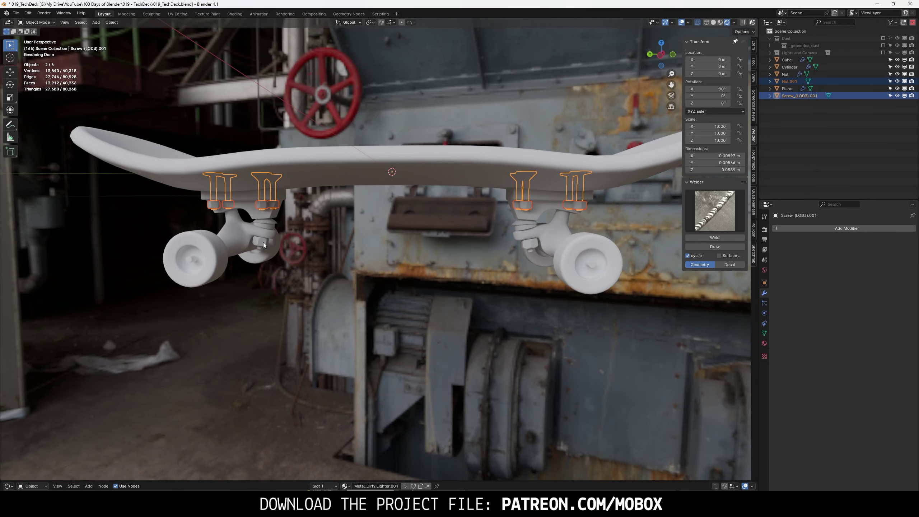
left_click(266, 244, "shift")
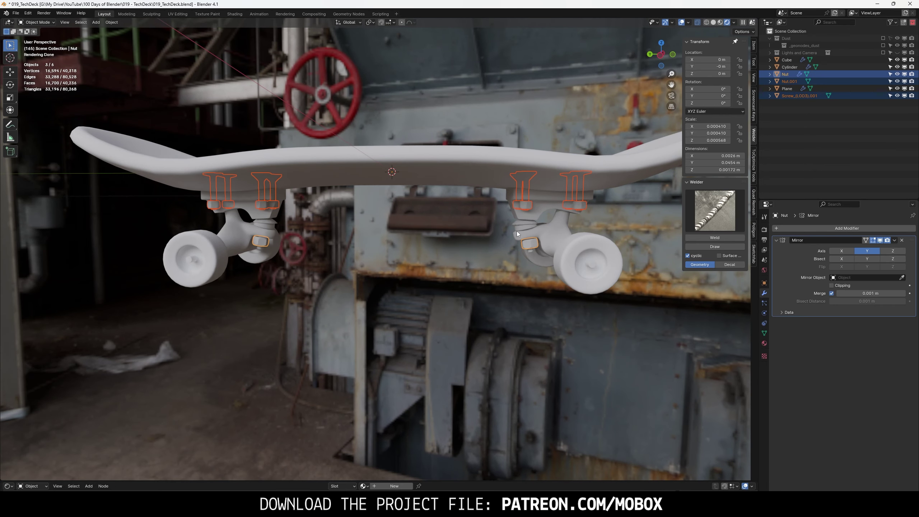
- Delete every nut except one in Edit Mode
key("Tab")
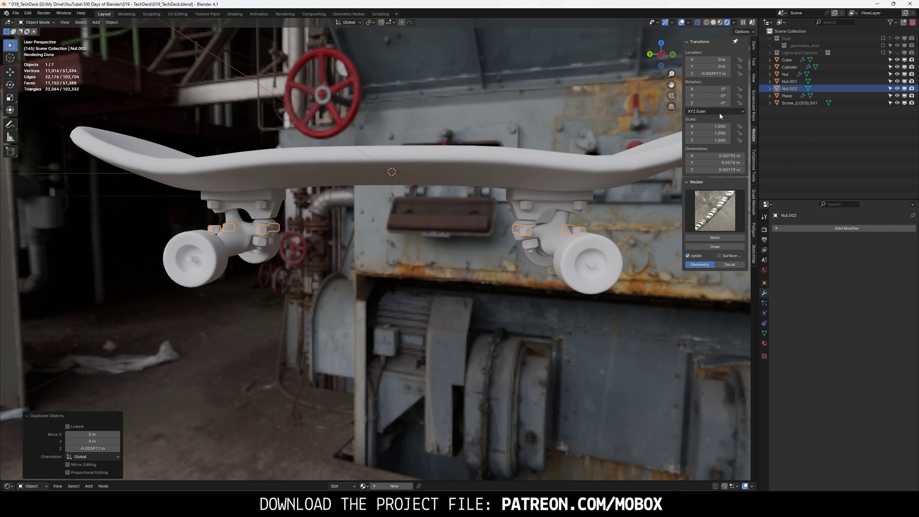
key("x")
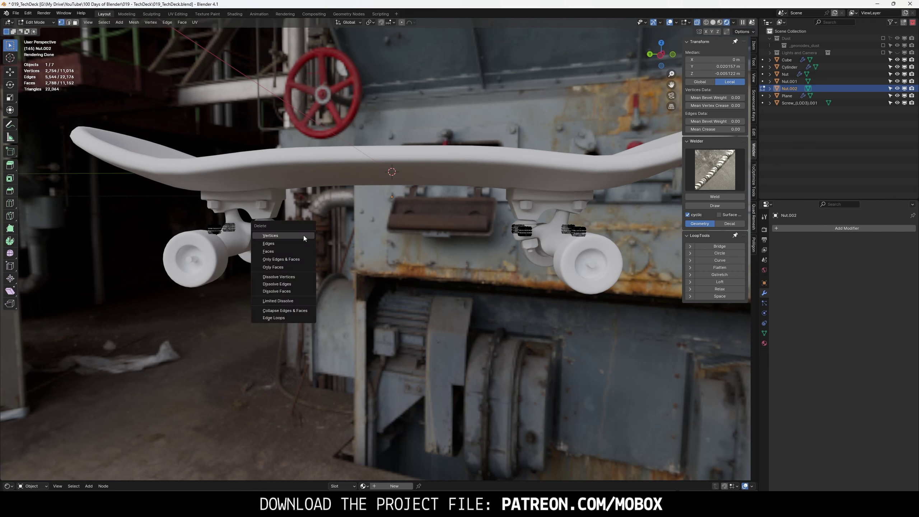
left_click(303, 235)
left_click_drag(503, 215, 592, 244)
key("x")
left_click(584, 251)
middle_click_drag(585, 251, 359, 202)
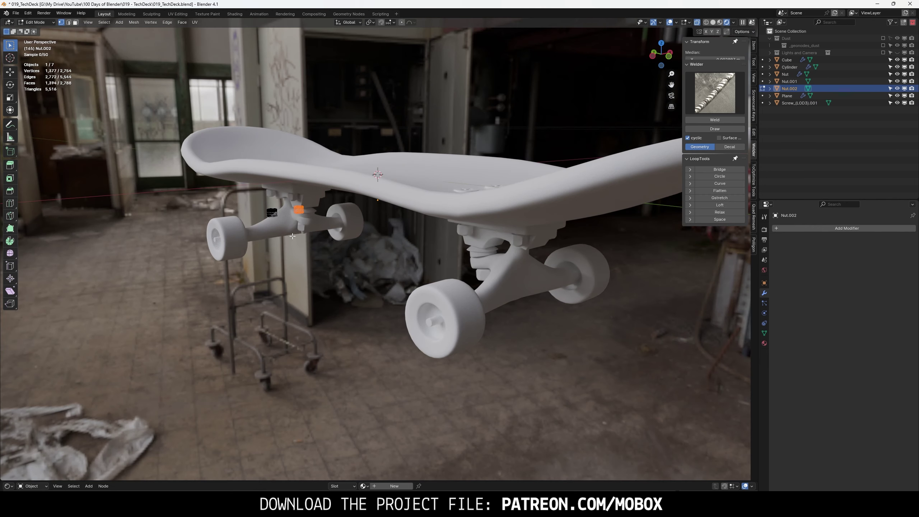
key("Tab")
- Set the nut's origin to its geometry and turn it a quarter turn
left_click(112, 22)
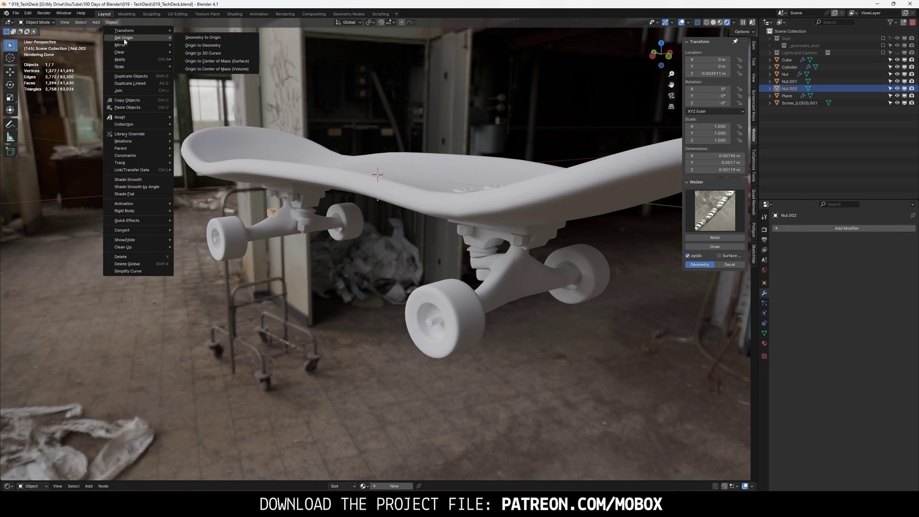
left_click(202, 47)
left_click(656, 55)
key("g")
left_click(657, 243)
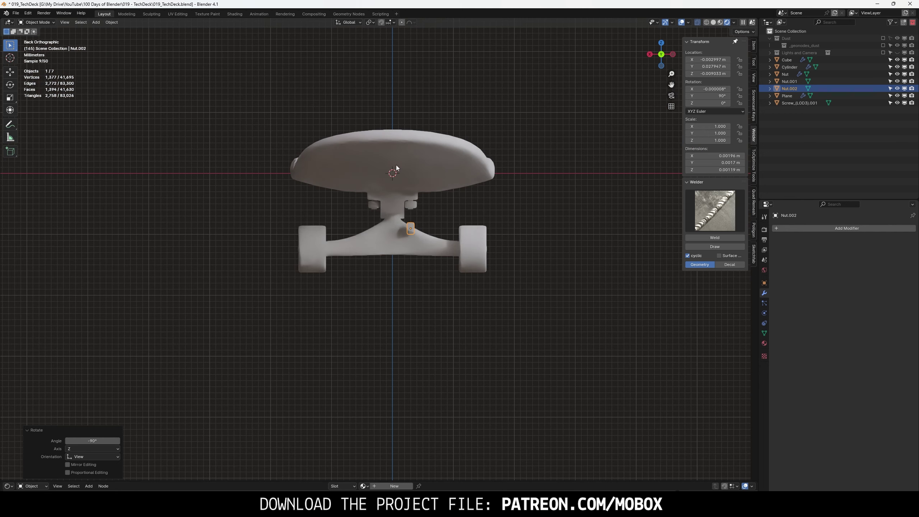
scroll(658, 243, "up", 5)
- Place the nut over the wheel's axle centre at 1.080 scale
left_click(673, 55)
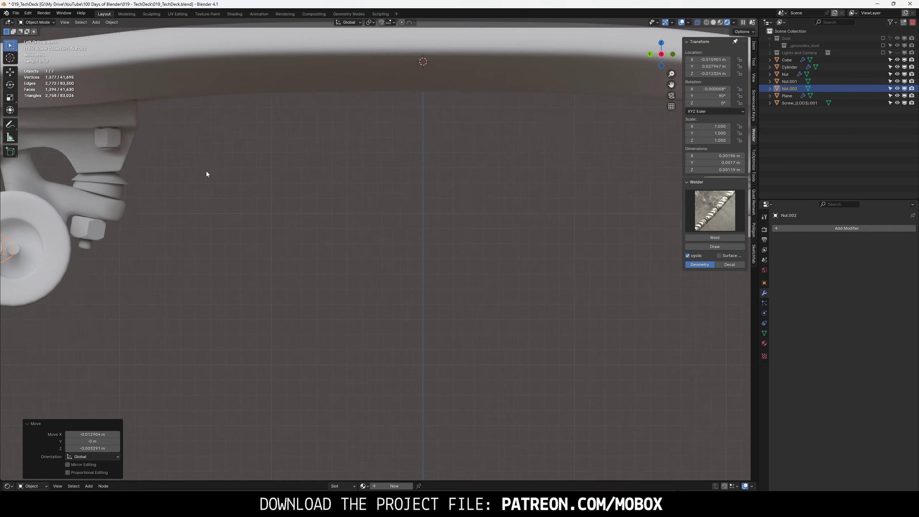
scroll(489, 233, "up", 5)
key("g")
left_click(475, 156)
key("s")
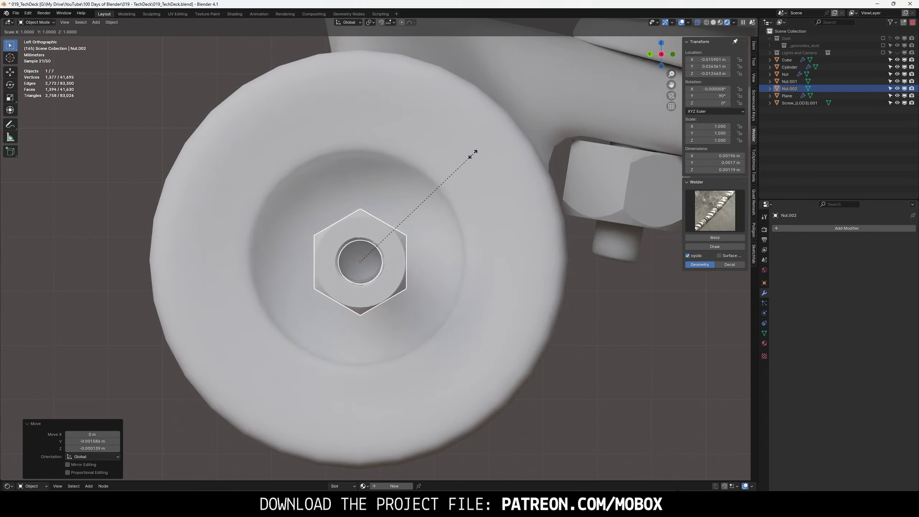
key("Escape")
key("g")
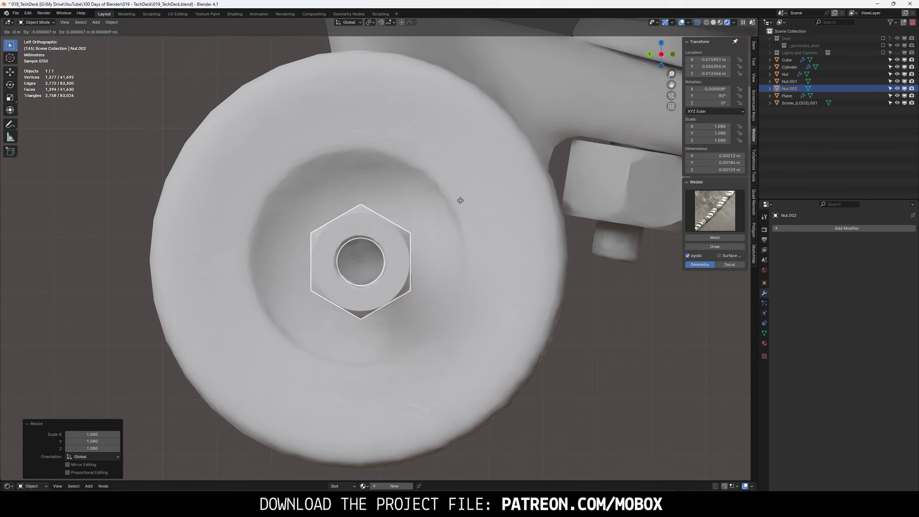
left_click(443, 202)
scroll(443, 202, "down", 8)
mouse_move(444, 202)
middle_mouse_down()
mouse_move(585, 227)
mouse_move(462, 198)
middle_mouse_up()
- Slide the nut outward along X onto the end of the axle
key("g")
key("y")
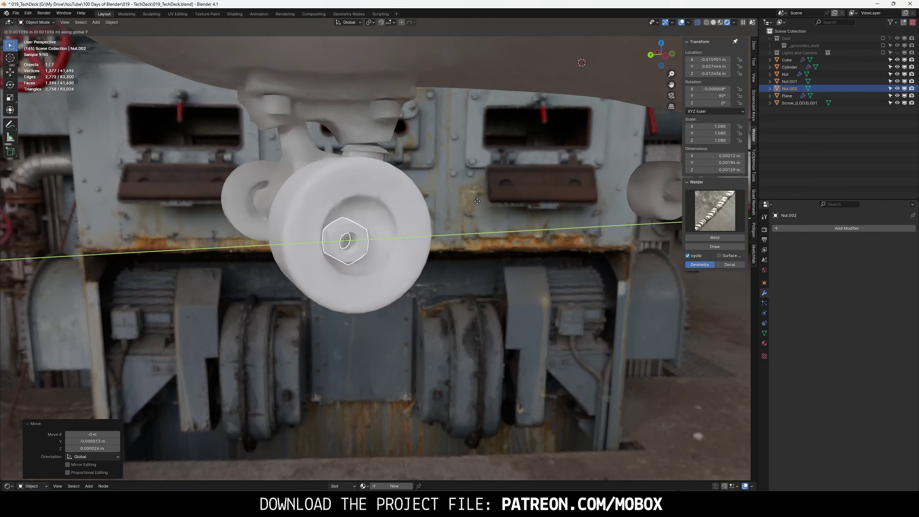
key("x")
left_click(353, 212)
scroll(353, 212, "up", 5)
key("g")
key("x")
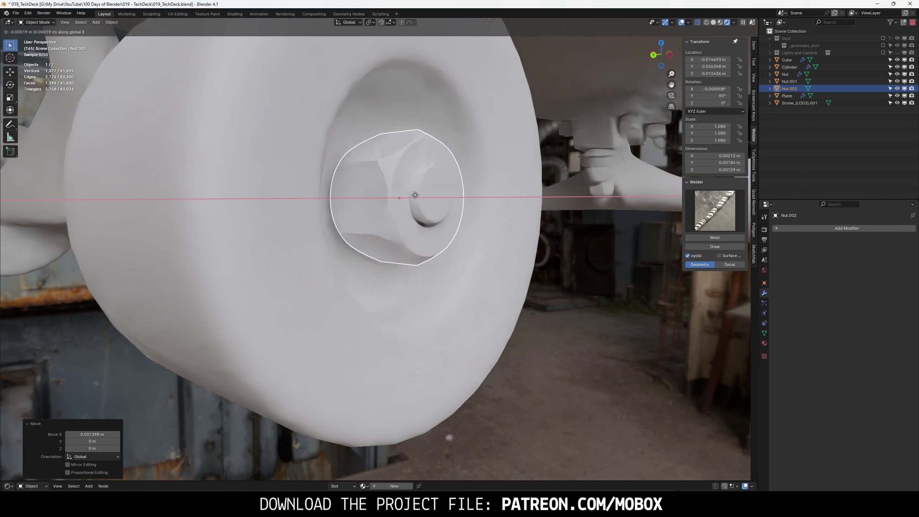
left_click(387, 201)
left_click(645, 243)
middle_click_drag(644, 243, 612, 208)
- Recentre the nut on the axle from the side view and check it
left_click(667, 59)
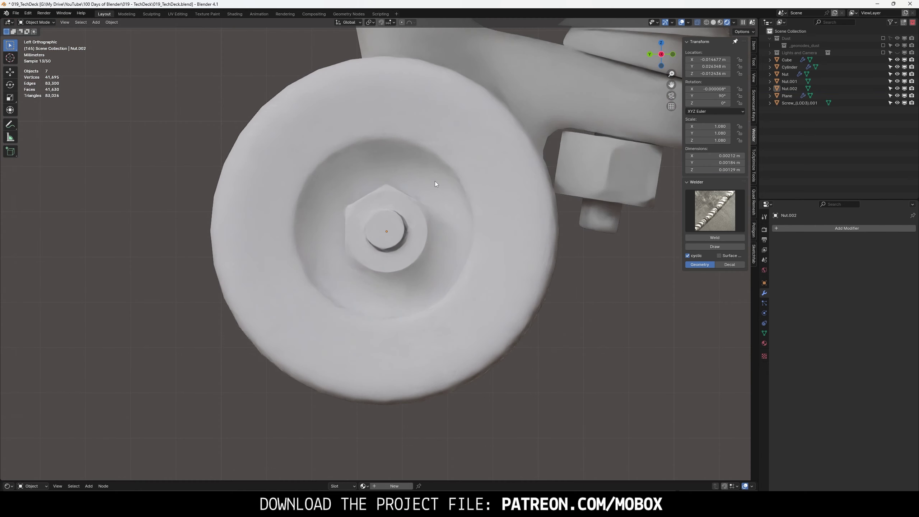
left_click(435, 181)
key("g")
left_click(440, 184)
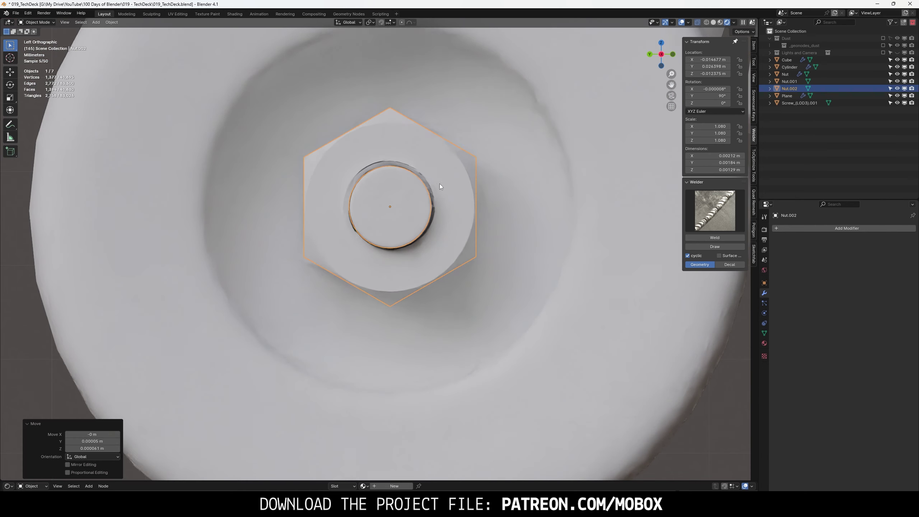
scroll(439, 186, "down", 5)
mouse_move(439, 186)
middle_mouse_down()
mouse_move(429, 238)
mouse_move(422, 229)
middle_mouse_up()
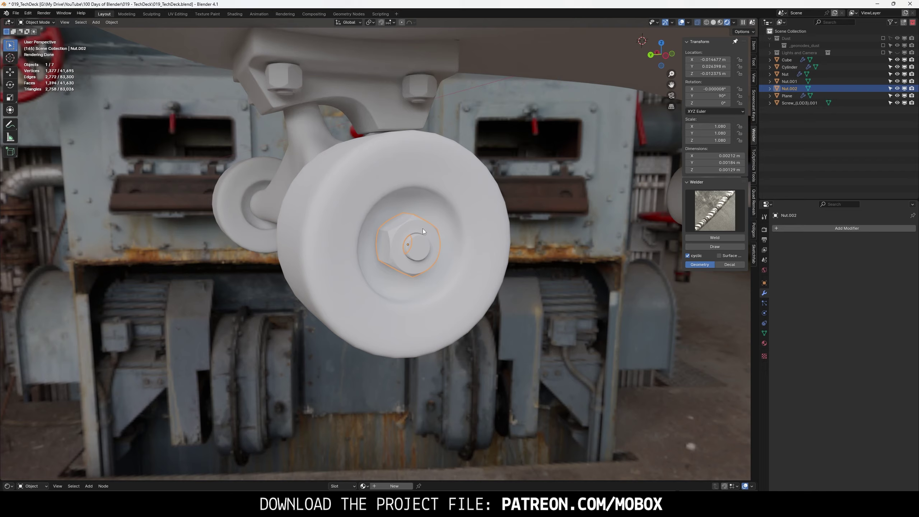
left_click(667, 57)
left_click(548, 245)
- Add a Mirror modifier to the nut by searching 'mirror'
left_click(111, 23)
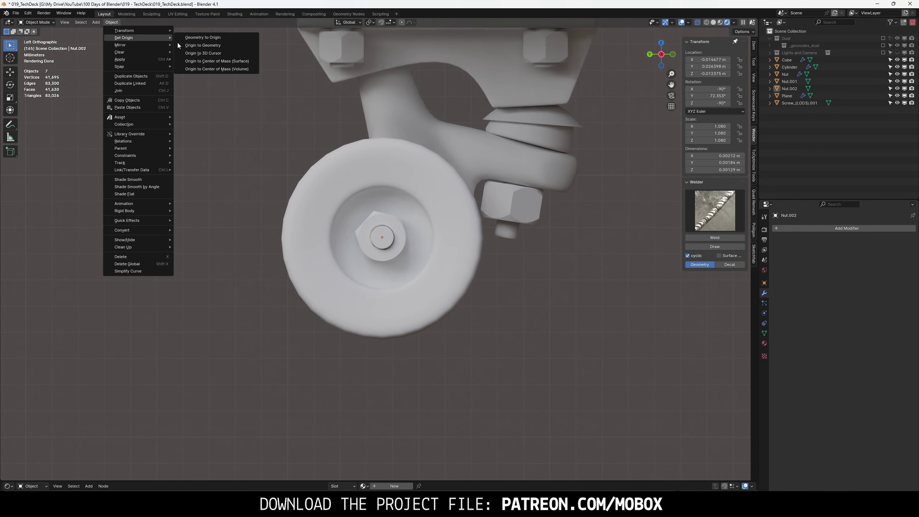
left_click(816, 228)
left_click(846, 228)
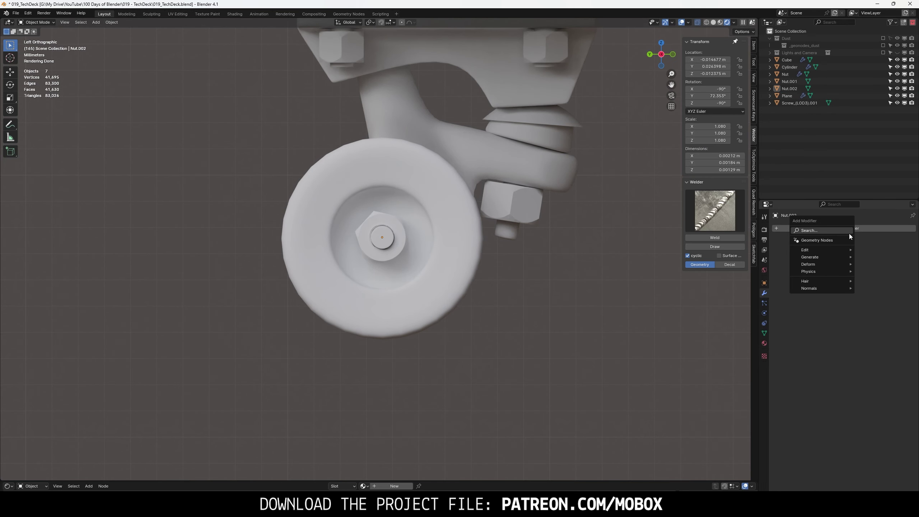
type("mirror")
key("Return")
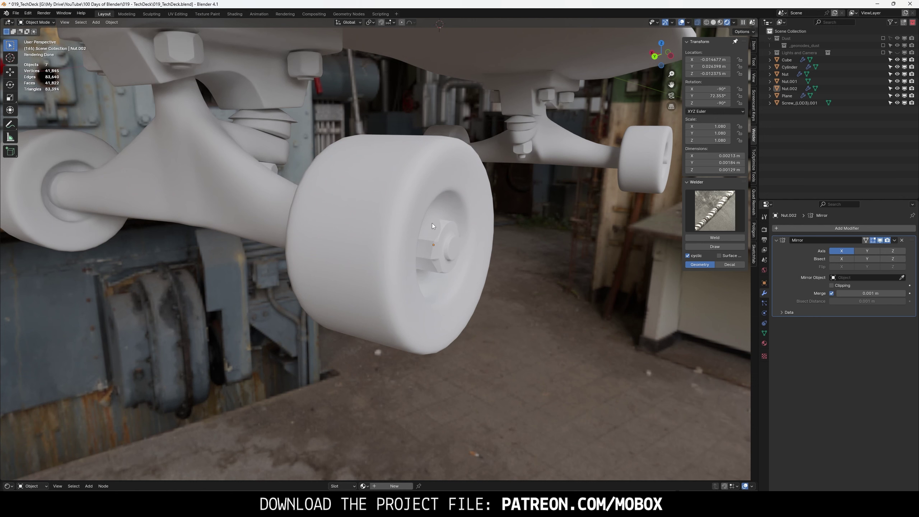
- Move the nut's origin to the 3D cursor, mirror on Y only, and apply rotation
left_click(432, 223)
left_click(112, 22)
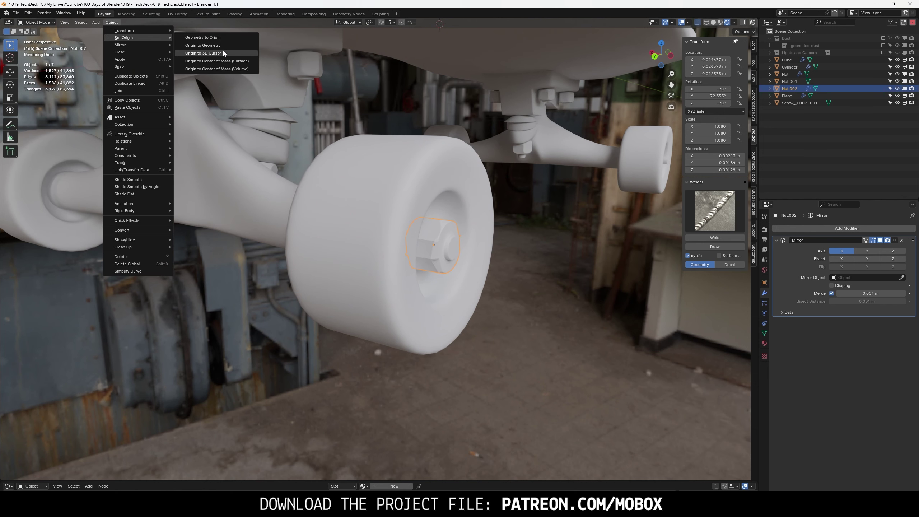
left_click(224, 53)
scroll(364, 197, "down", 5)
left_click(866, 250)
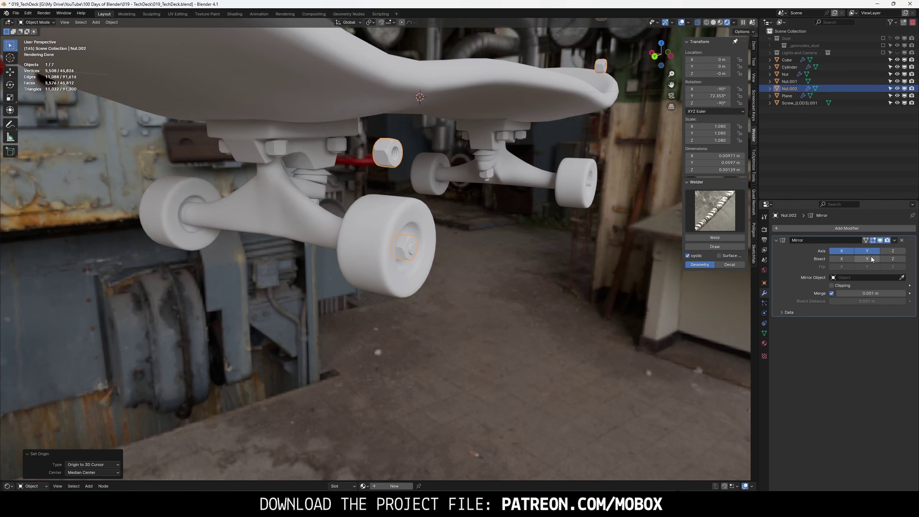
left_click(841, 250)
key("ctrl+a")
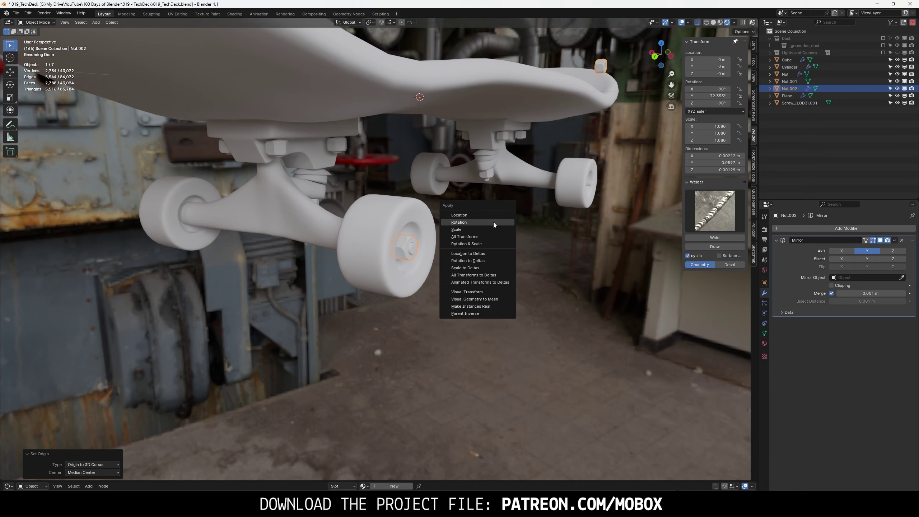
left_click(493, 222)
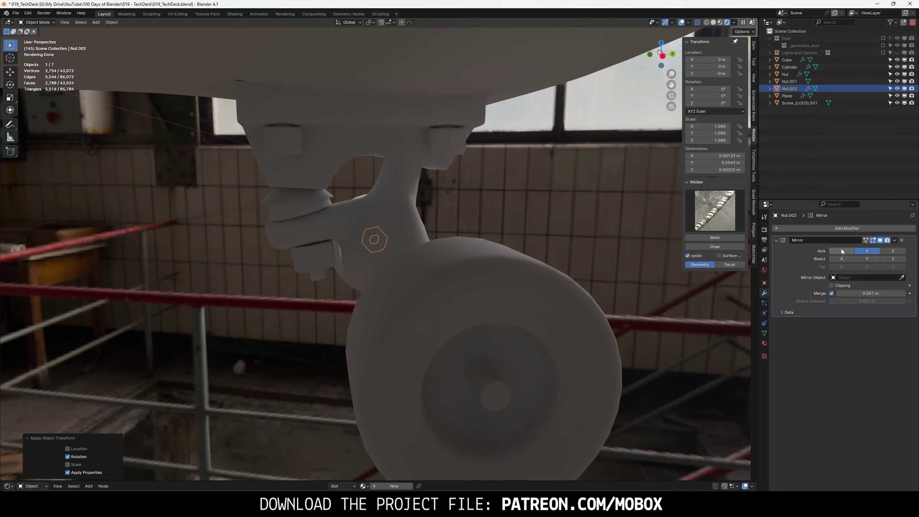
- Re-enable X mirroring, apply the nut's Mirror modifier, and select both nuts
left_click(841, 250)
scroll(342, 244, "down", 5)
left_click(894, 240)
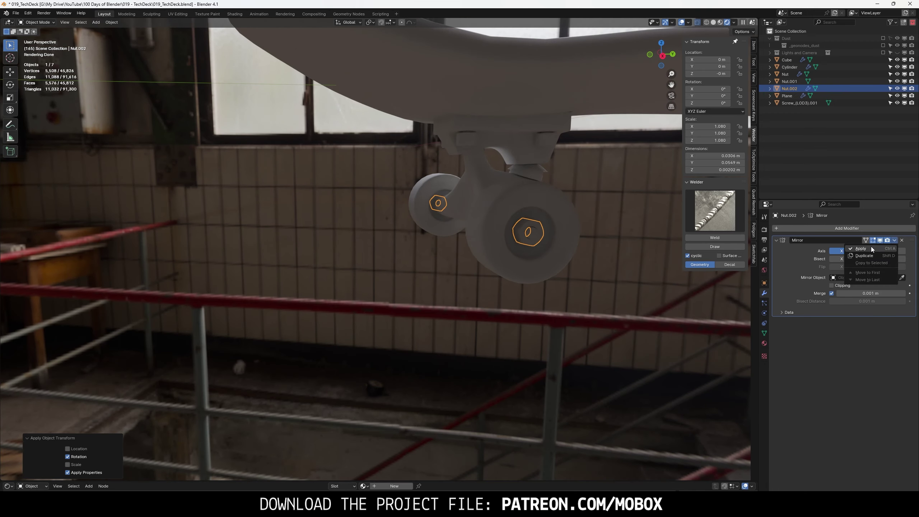
left_click(872, 249)
middle_click_drag(617, 211, 374, 219)
left_click(466, 133, "shift")
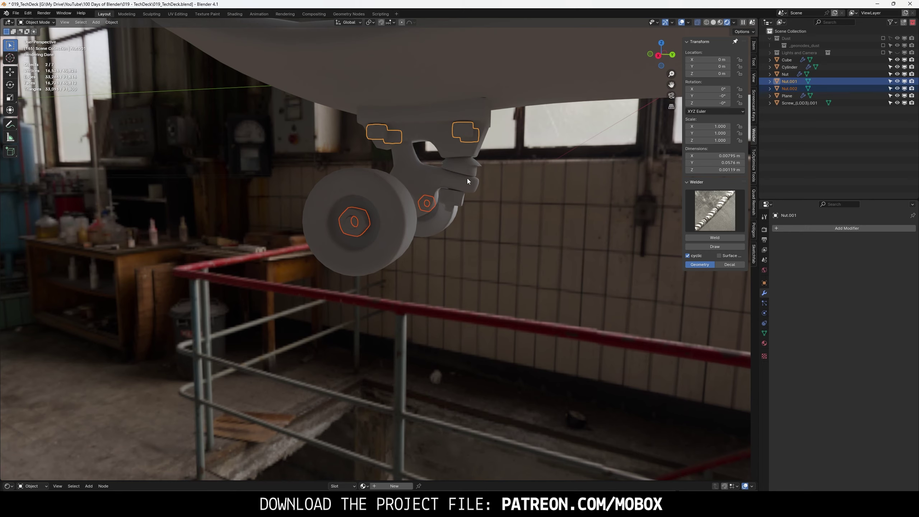
left_click(467, 178, "shift")
- Join the nuts into the Screw_(LOD3).001 object with Ctrl+J
middle_click_drag(467, 178, 456, 196)
left_click(457, 215, "shift")
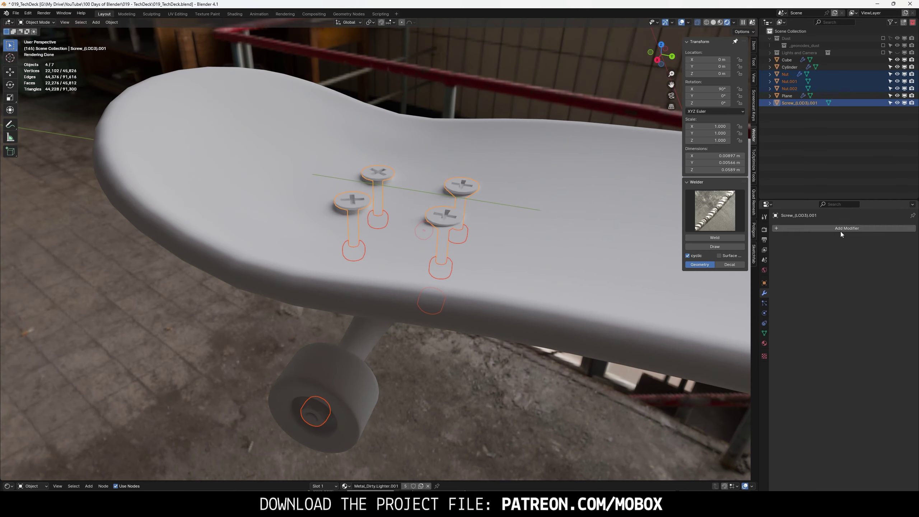
key("ctrl+j")
- Select the trucks and inspect a single truck vertex in Edit Mode
mouse_move(545, 380)
middle_mouse_down()
mouse_move(509, 336)
mouse_move(330, 220)
middle_mouse_up()
left_click(331, 220)
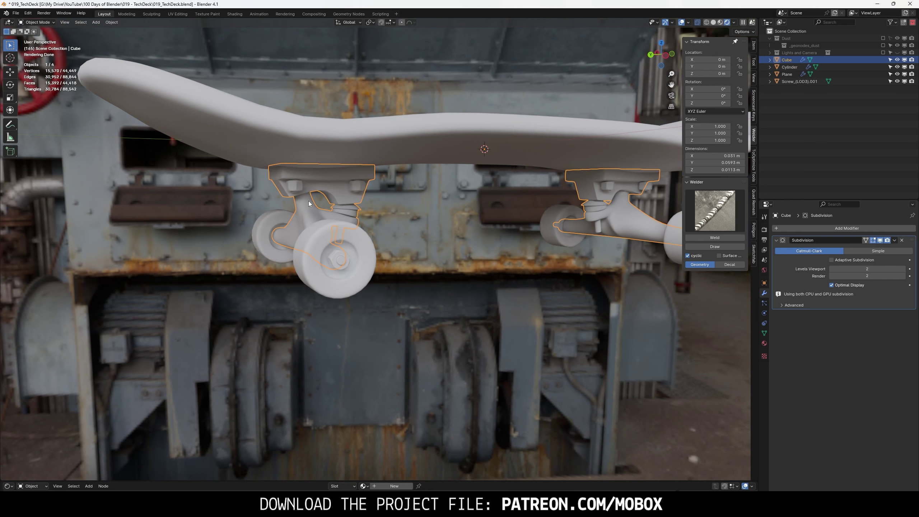
left_click(433, 246)
left_click(347, 211)
scroll(353, 169, "up", 3)
key("Tab")
scroll(355, 156, "up", 2)
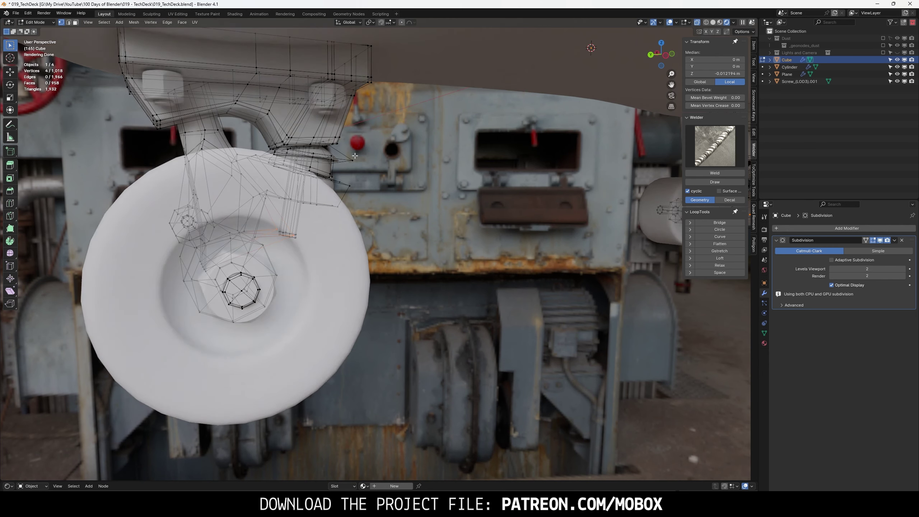
middle_click_drag(355, 155, 429, 219)
scroll(429, 219, "up", 2)
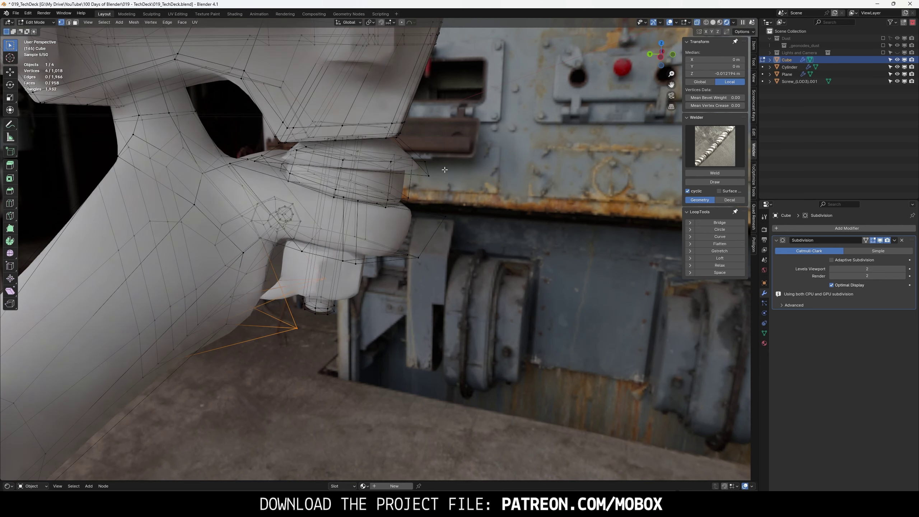
left_click(431, 174)
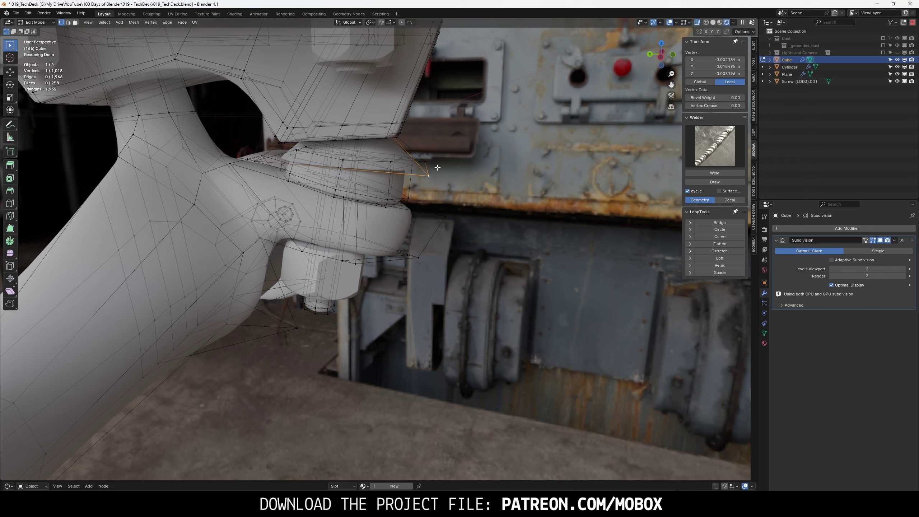
key("Tab")
- Orbit around the skateboard to review the trucks and deck
mouse_move(519, 180)
middle_mouse_down()
mouse_move(492, 224)
mouse_move(502, 241)
middle_mouse_up()
scroll(507, 228, "up", 3)
scroll(502, 225, "down", 3)
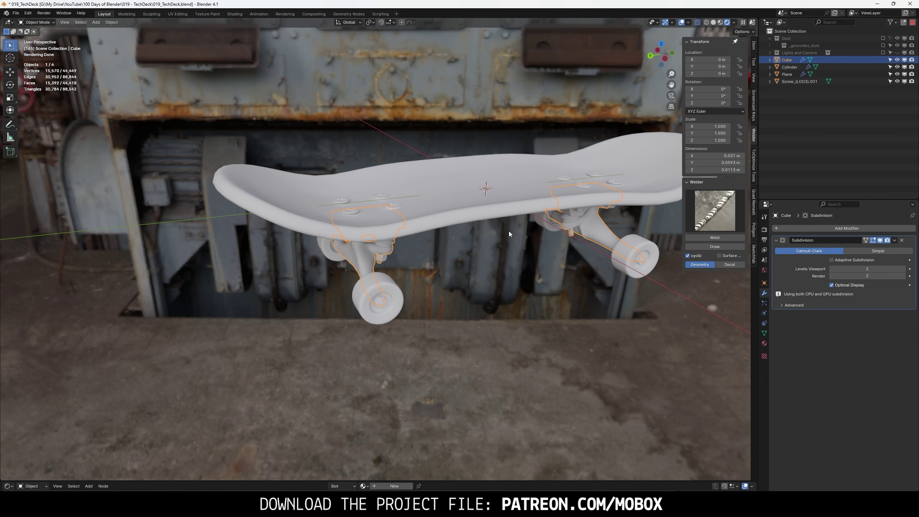
middle_click_drag(508, 233, 509, 226)
left_click(509, 226)
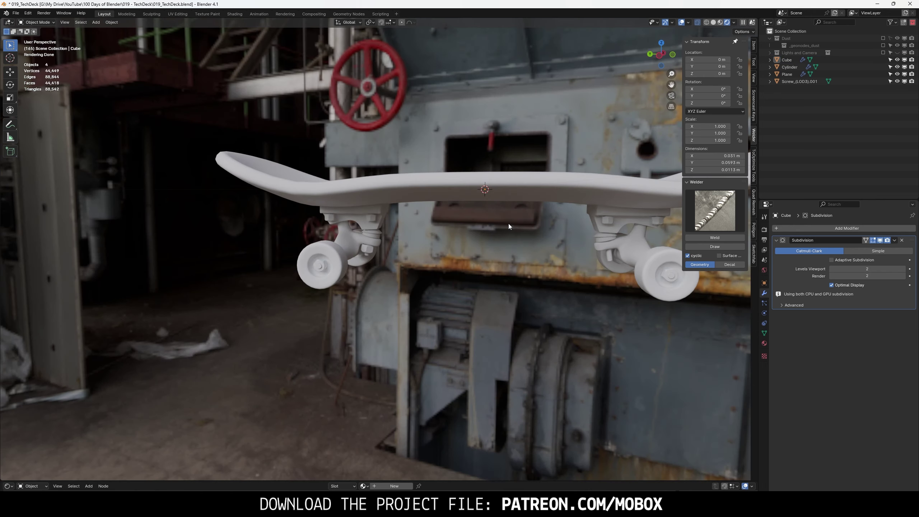
left_click_drag(659, 54, 570, 168)
key("Tab")
- Select the deck and check it from the side and top orthographic views
key("Tab")
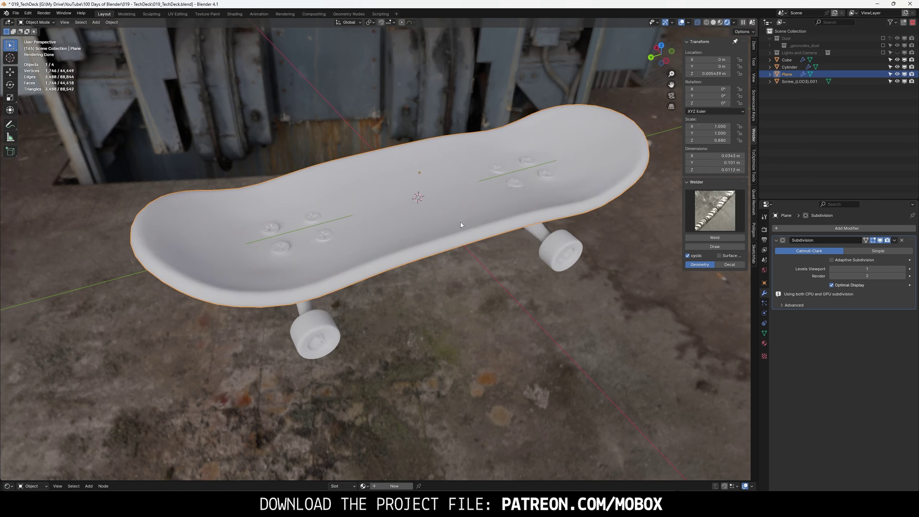
left_click(479, 183)
key("Tab")
left_click(666, 61)
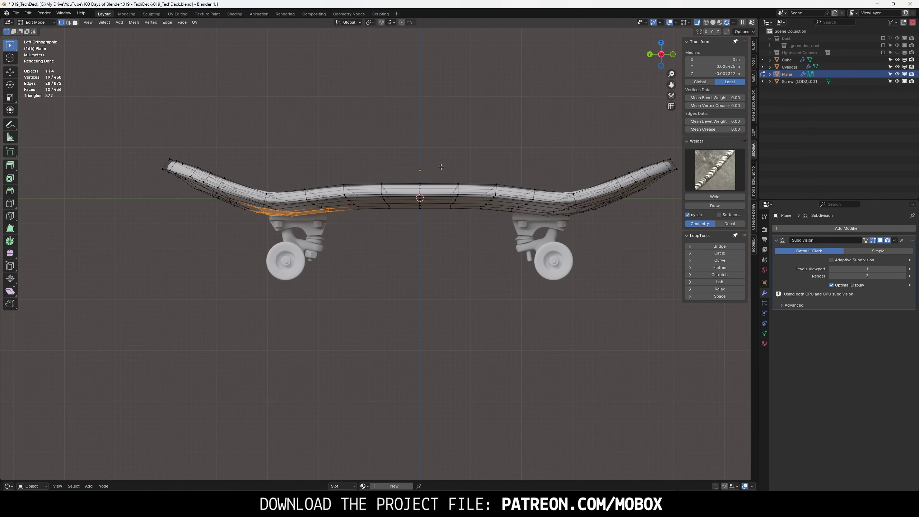
left_click(661, 43)
key("Tab")
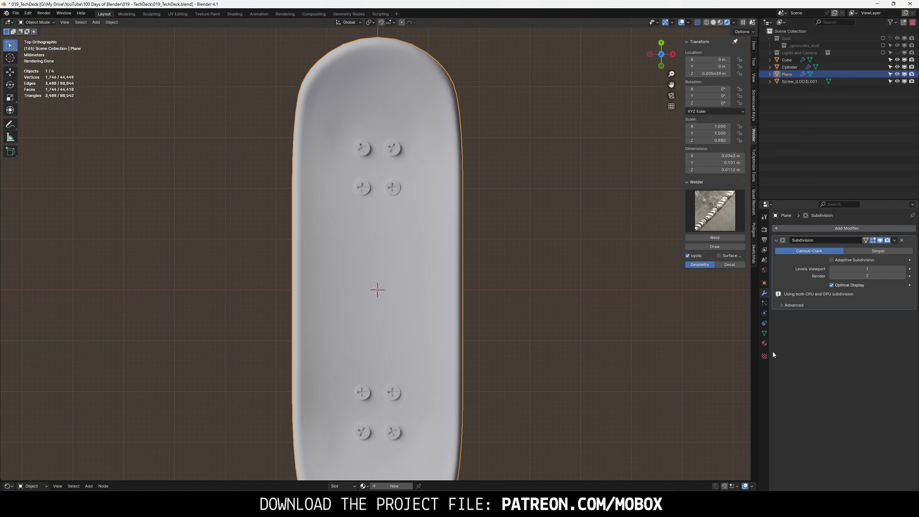
- Add an empty second material slot below the Deck material
left_click(764, 343)
left_click(912, 229)
left_click(796, 345)
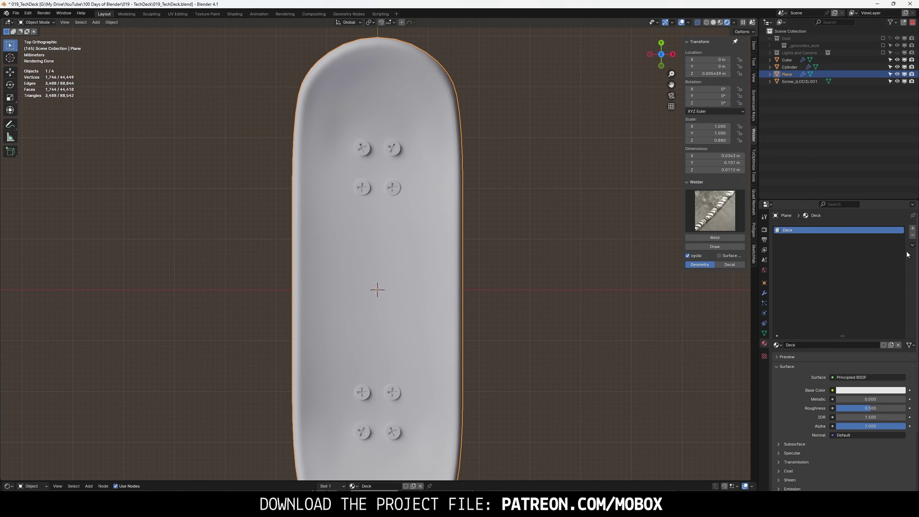
left_click(913, 228)
- Select the deck's top faces in Edit Mode, showing the unsmoothed modifier cage
key("Tab")
scroll(496, 213, "down", 3)
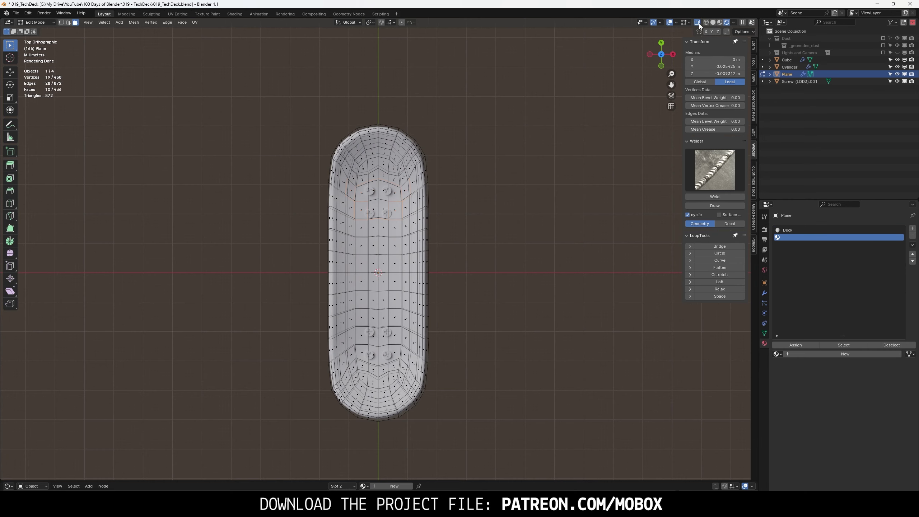
left_click_drag(257, 82, 441, 395)
key("alt+z")
middle_click_drag(441, 408, 422, 310)
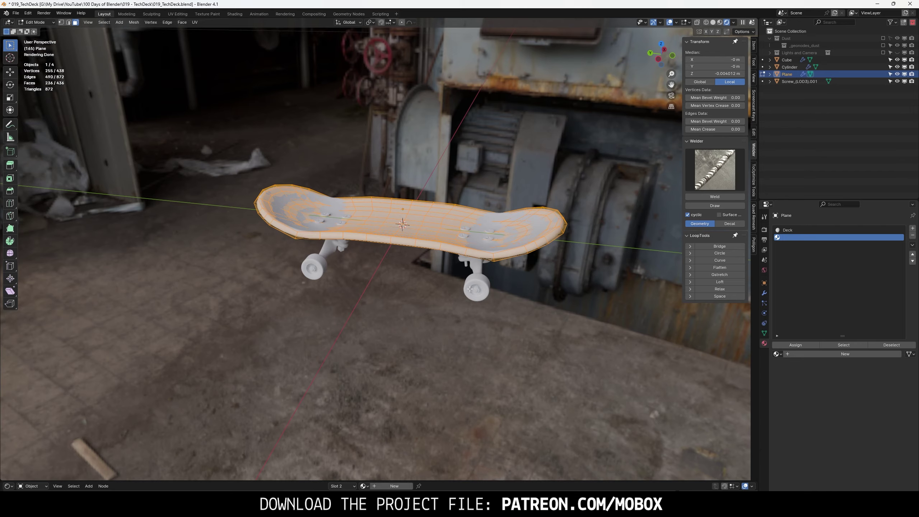
left_click(661, 44)
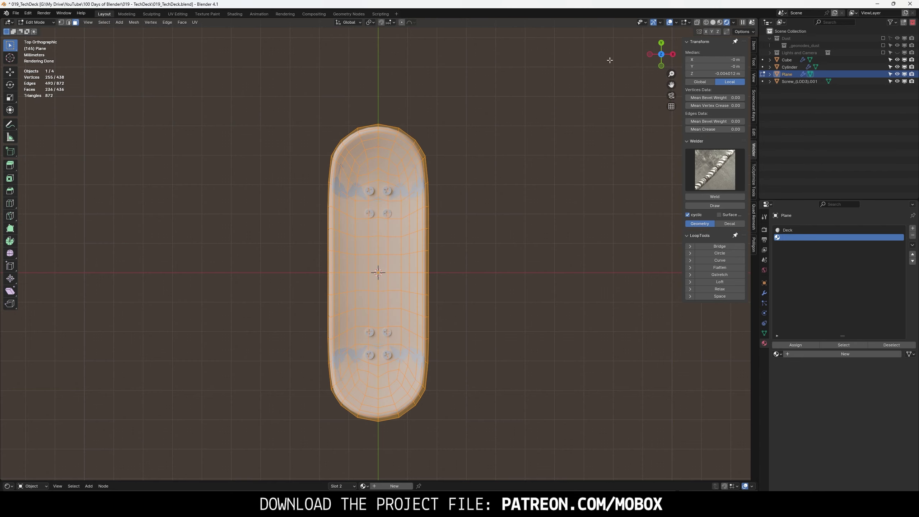
left_click_drag(644, 51, 497, 191)
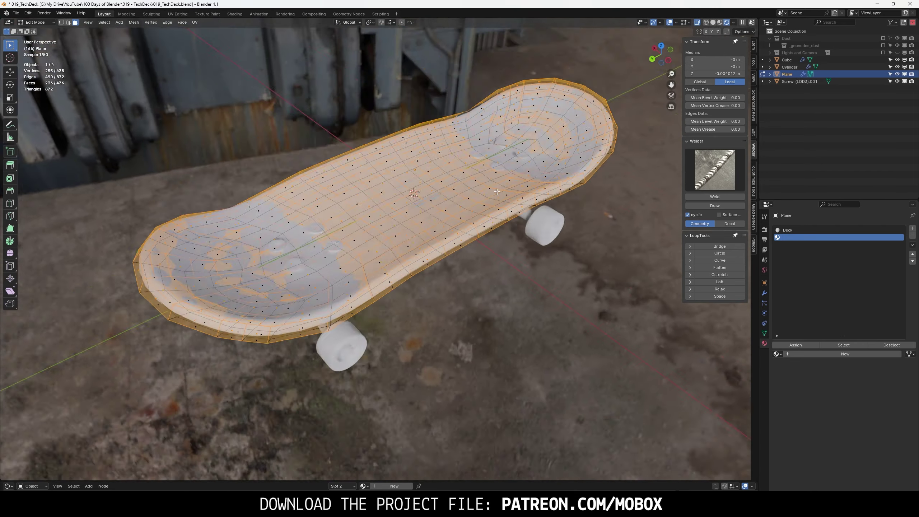
middle_click_drag(497, 191, 502, 254)
left_click(764, 293)
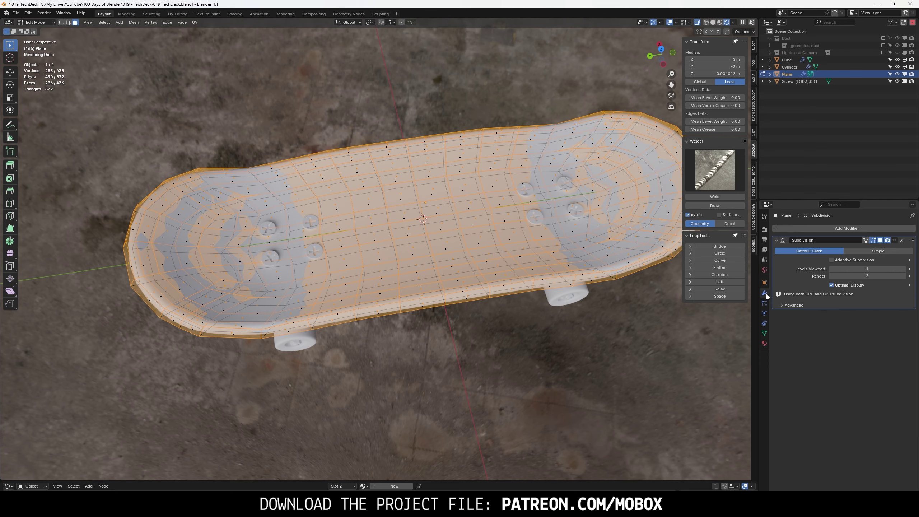
left_click(872, 241)
mouse_move(498, 323)
middle_mouse_down()
mouse_move(524, 163)
mouse_move(550, 188)
middle_mouse_up()
left_click(696, 24)
middle_click_drag(470, 126, 393, 183)
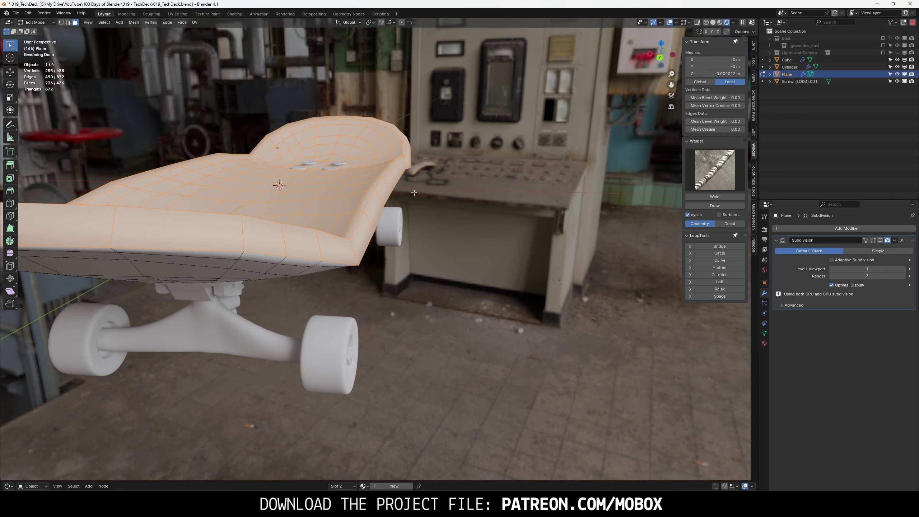
- Create a new material named Griptape in the empty slot and restore smoothed display
left_click(764, 343)
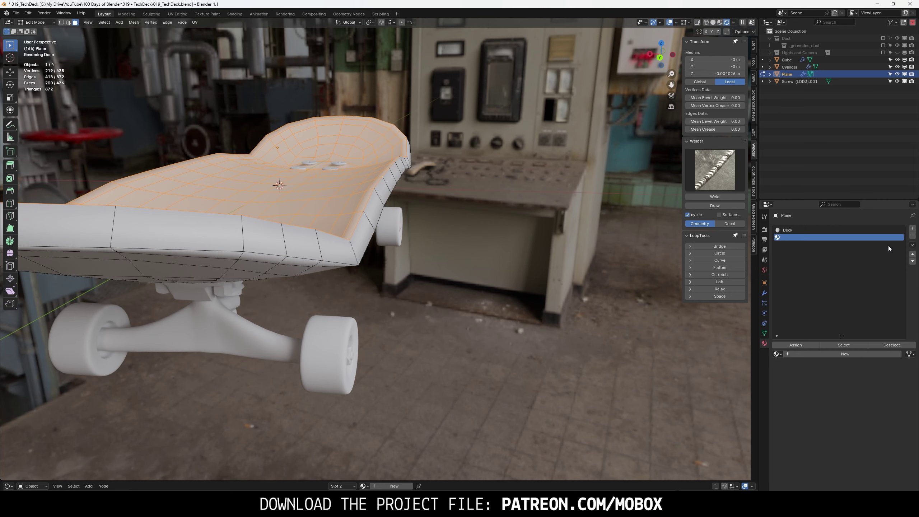
left_click(808, 353)
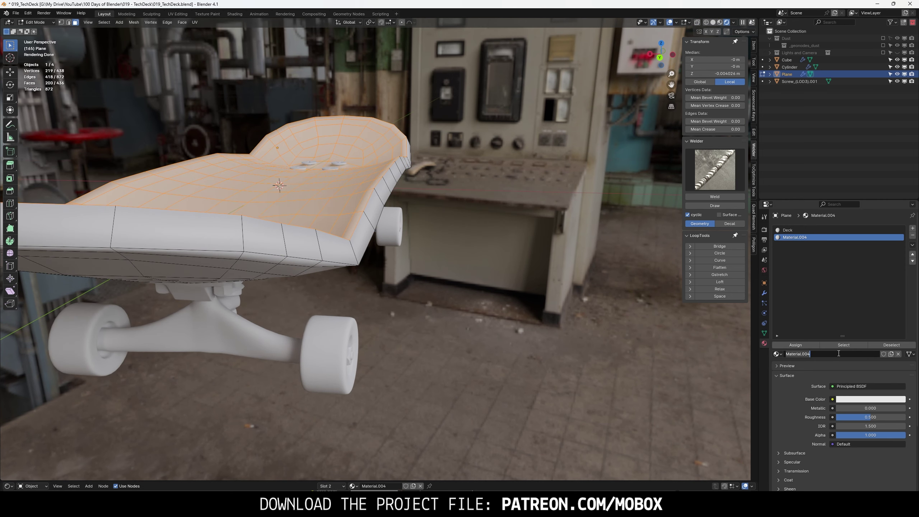
type("Griptape")
key("Return")
key("Tab")
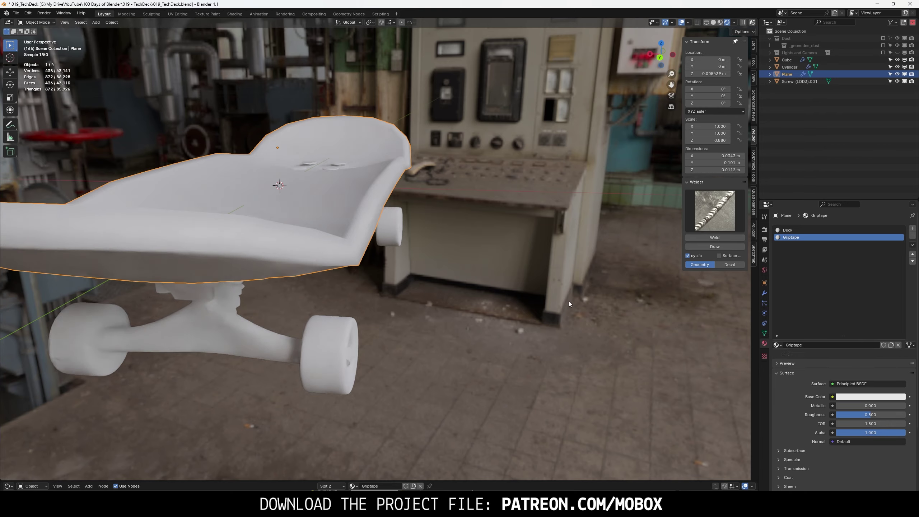
middle_click_drag(507, 109, 556, 205)
left_click(764, 292)
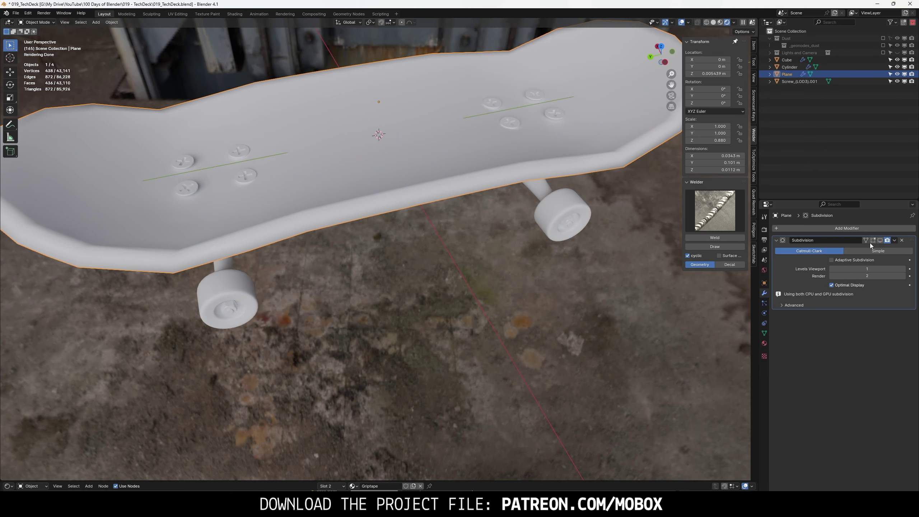
left_click(880, 240)
middle_click_drag(597, 232, 514, 219)
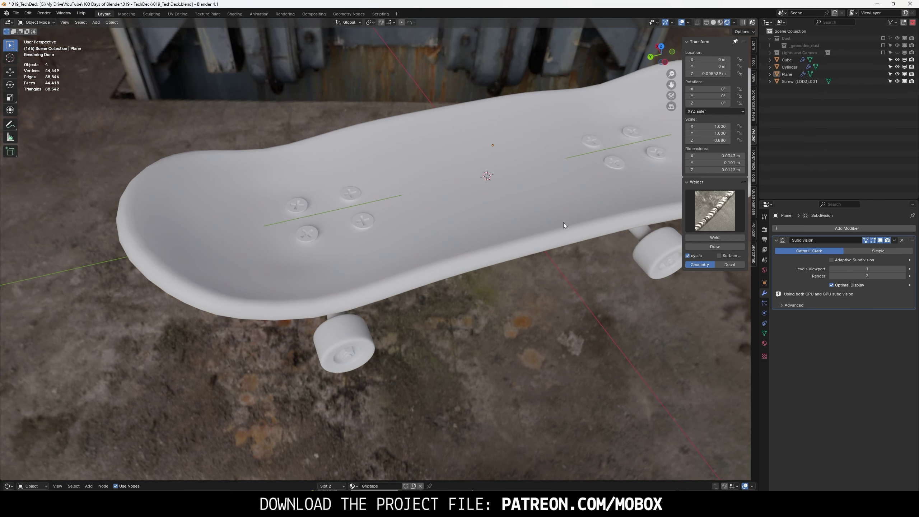
- Open the Shader Editor and link the standardgriptape.jpg image to Base Color
left_click(765, 343)
left_click(753, 230)
left_click_drag(398, 481, 398, 335)
key("KP_7")
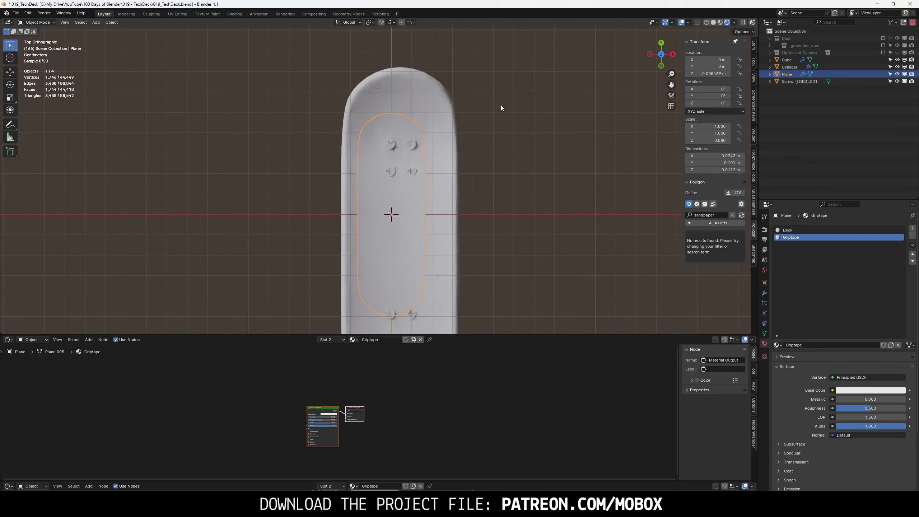
scroll(498, 107, "down", 2)
scroll(506, 119, "up", 2)
key("Home")
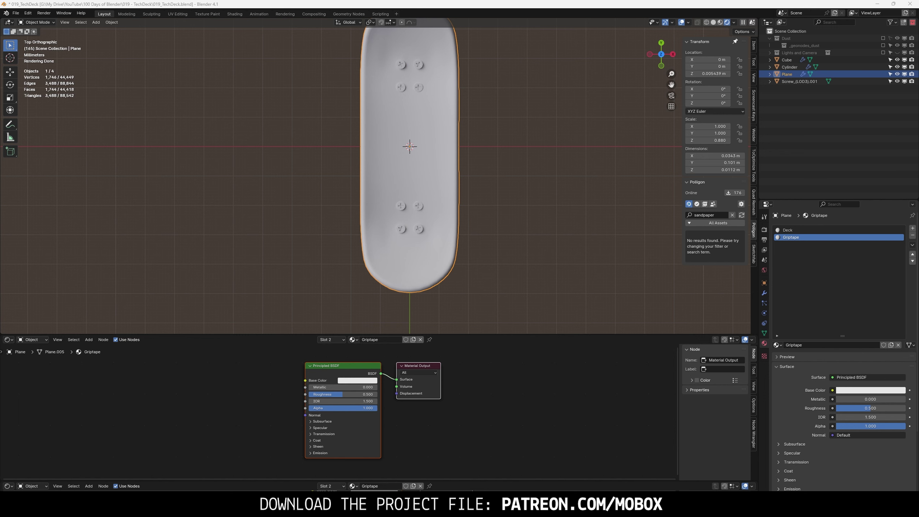
left_click_drag(189, 397, 189, 396)
left_click_drag(255, 400, 305, 380)
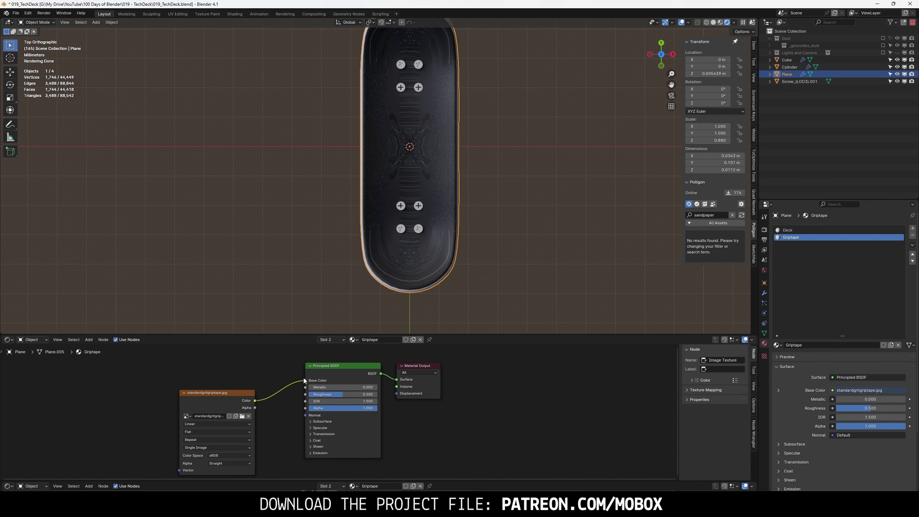
- UV unwrap the griptape faces and add Texture Coordinate and Mapping nodes to the image
key("Tab")
right_click(428, 171)
mouse_move(398, 234)
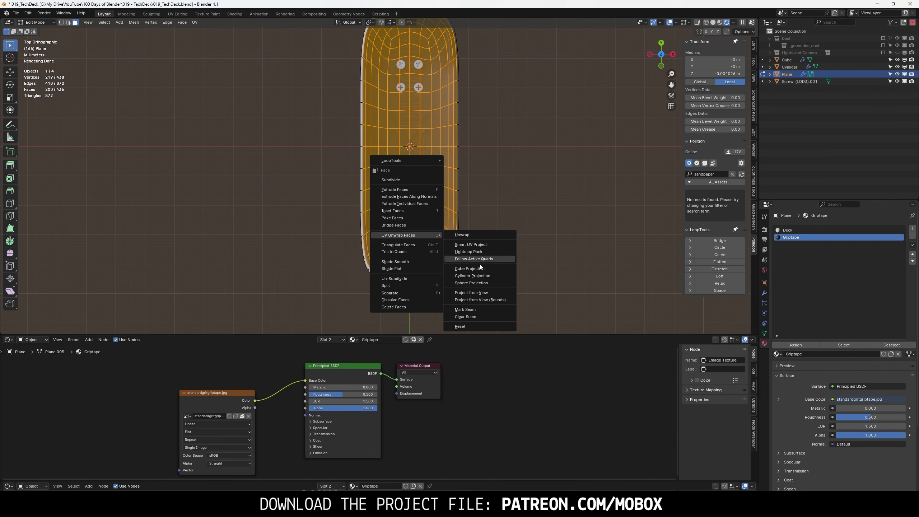
left_click(479, 265)
key("Tab")
left_click(242, 392)
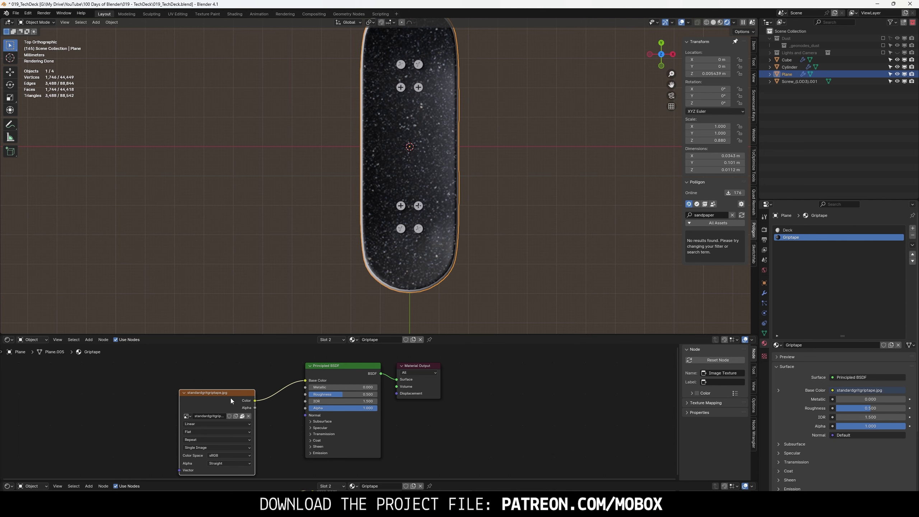
left_click_drag(216, 395, 217, 393)
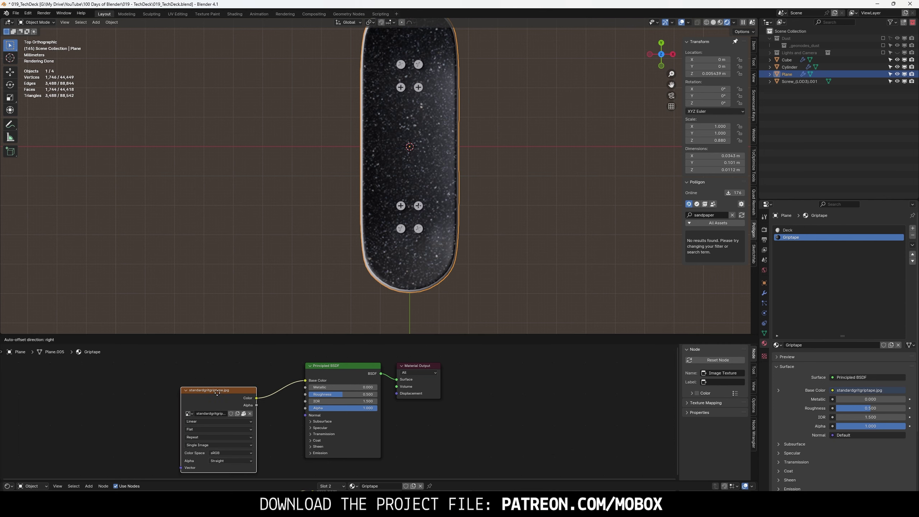
key("ctrl+t")
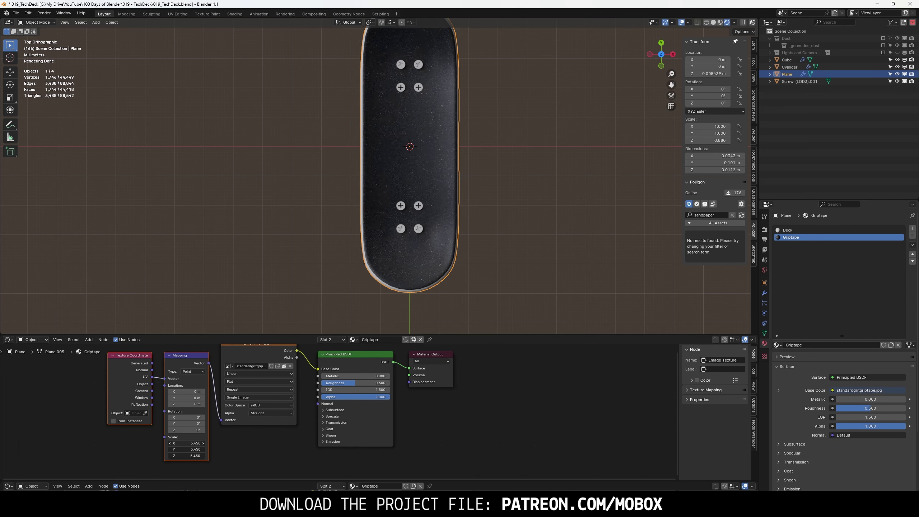
- Set Roughness to 0.150 and load the noise normal texture into a duplicated image node
left_click_drag(357, 382, 328, 382)
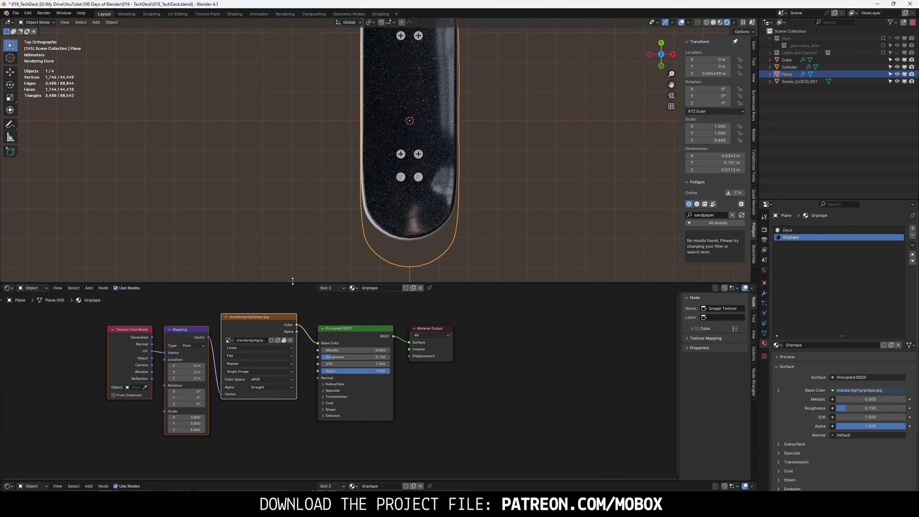
key("shift+d")
left_click(222, 402)
left_click(185, 370)
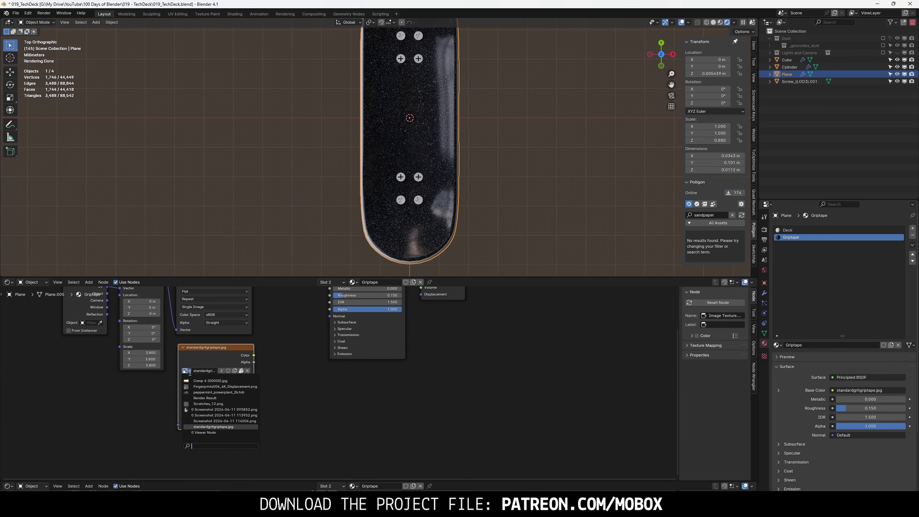
type("nml")
key("Escape")
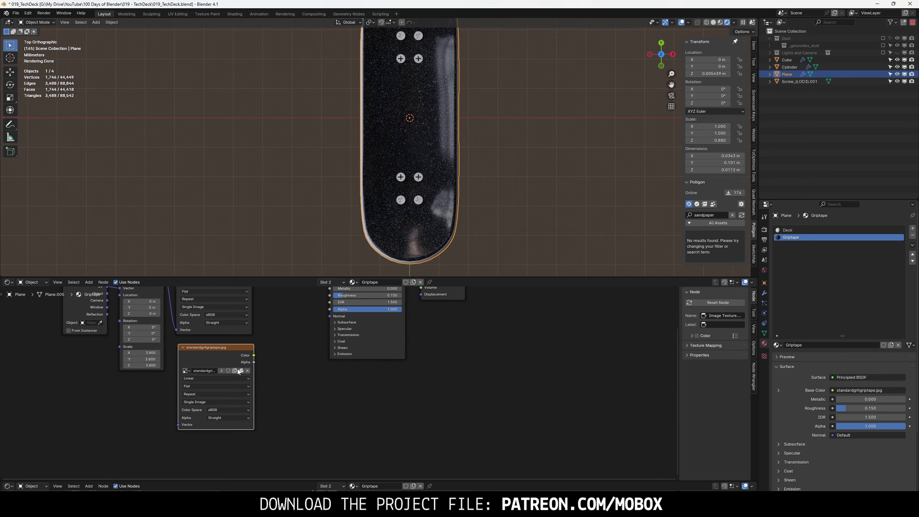
left_click(239, 370)
left_click(146, 245)
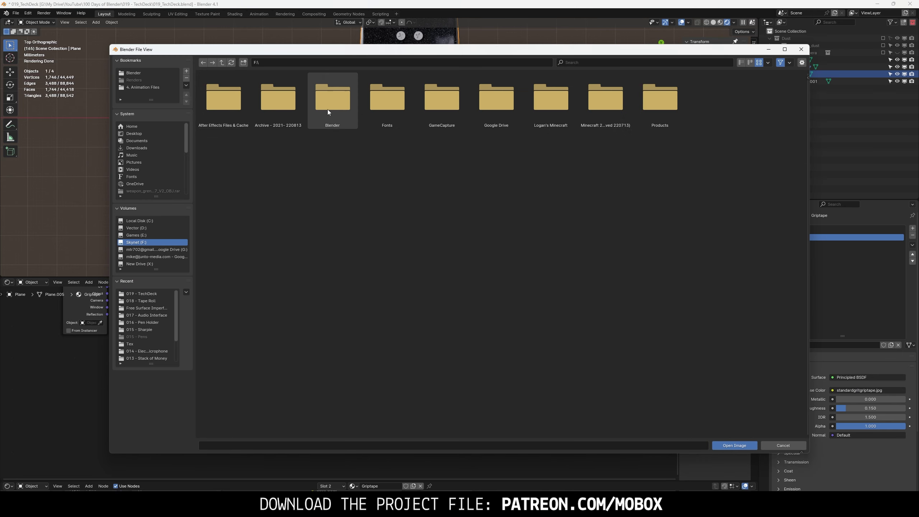
double_click(332, 97)
double_click(441, 97)
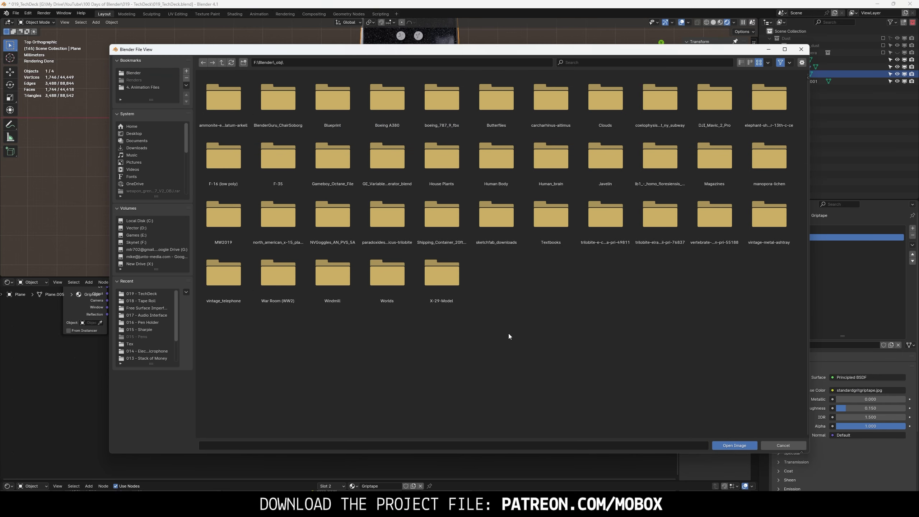
double_click(332, 156)
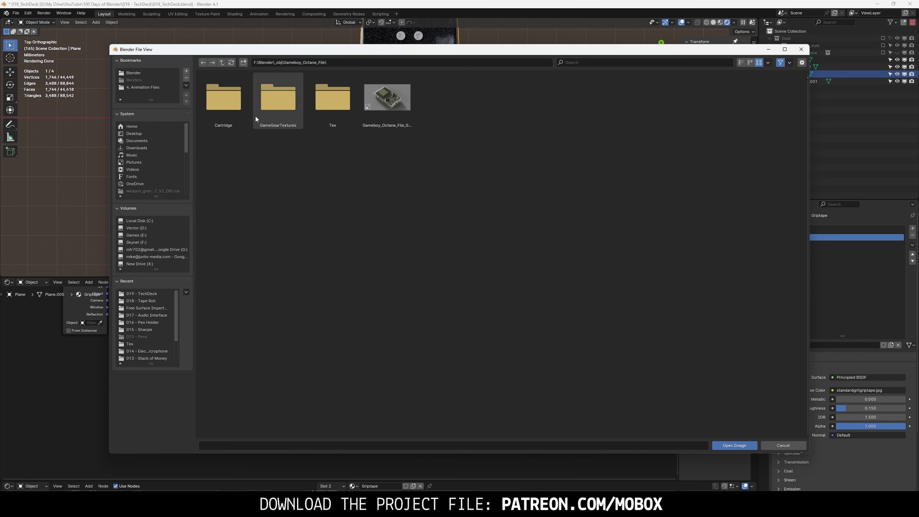
double_click(332, 97)
left_click(387, 272)
double_click(388, 273)
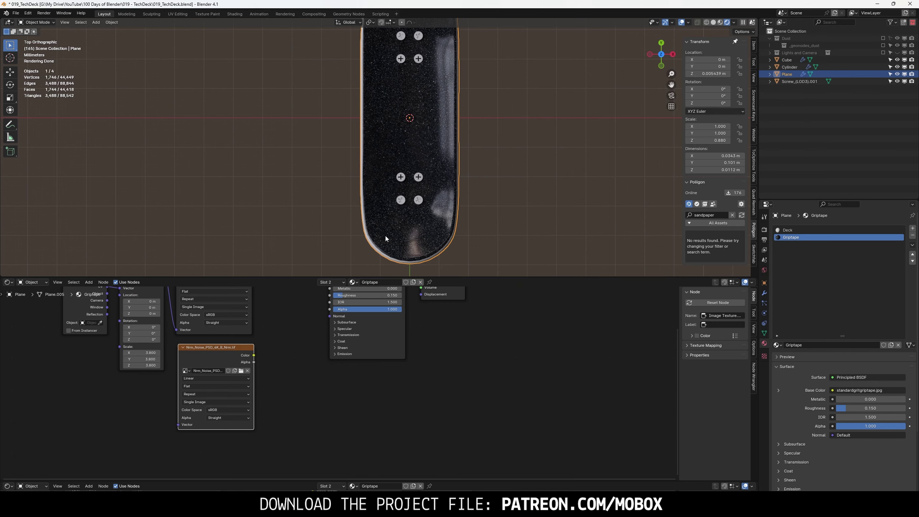
- Set the noise texture to Non-Color and feed it through a Normal Map into Normal
left_click(231, 409)
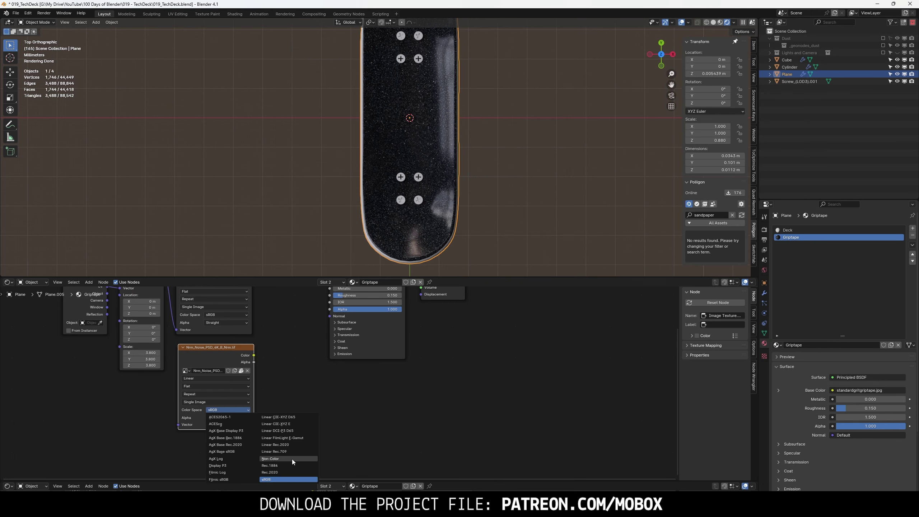
left_click(270, 458)
key("shift+a")
type("norm")
left_click(315, 362)
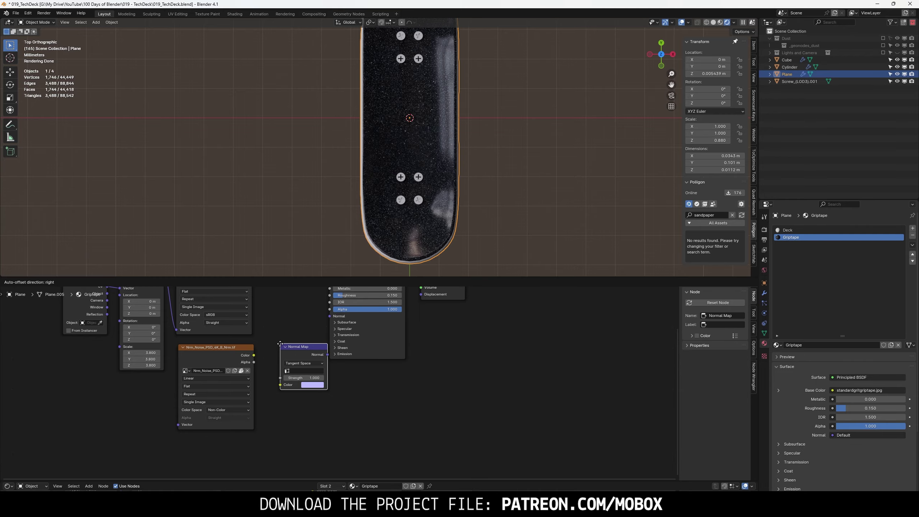
left_click_drag(254, 354, 266, 378)
left_click_drag(312, 347, 329, 316)
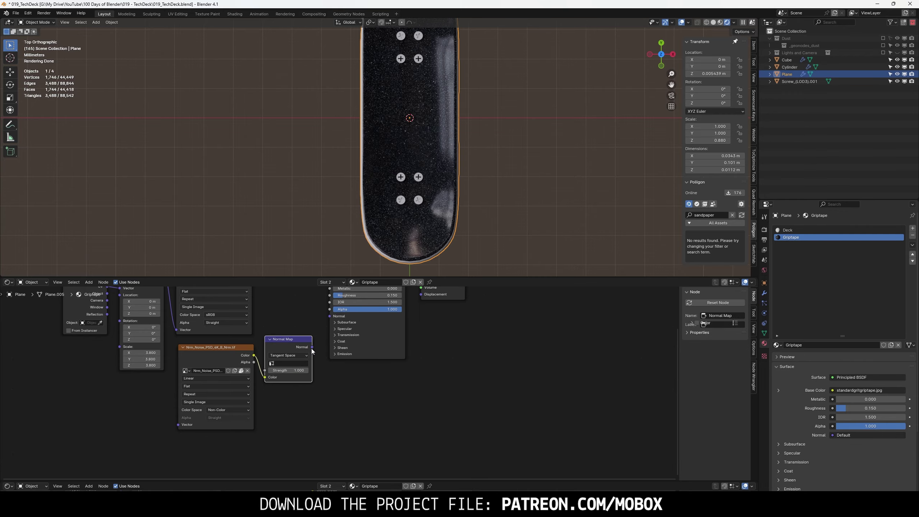
mouse_move(391, 161)
middle_mouse_down()
mouse_move(396, 148)
mouse_move(502, 103)
mouse_move(441, 150)
mouse_move(398, 156)
middle_mouse_up()
- Drive the noise texture with the shared Mapping node at scale 3.640
left_click(219, 354)
key("ctrl+t")
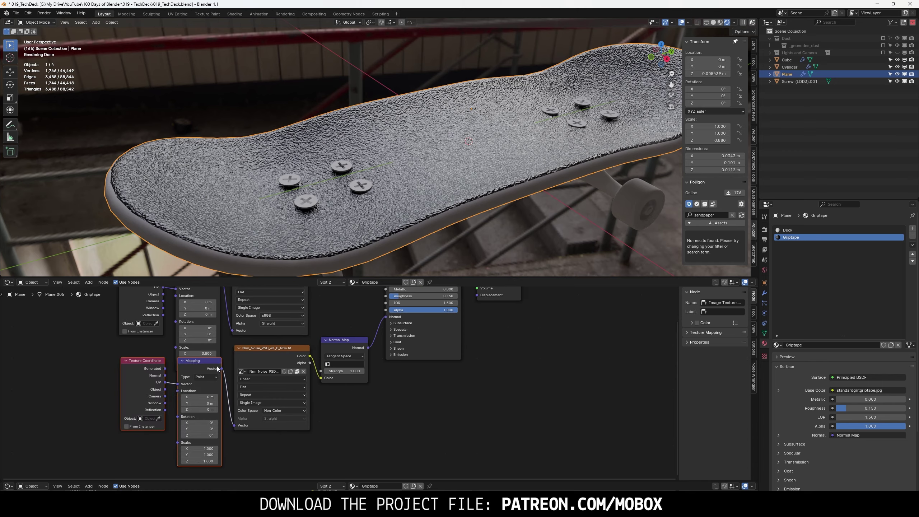
middle_click_drag(232, 322, 232, 357)
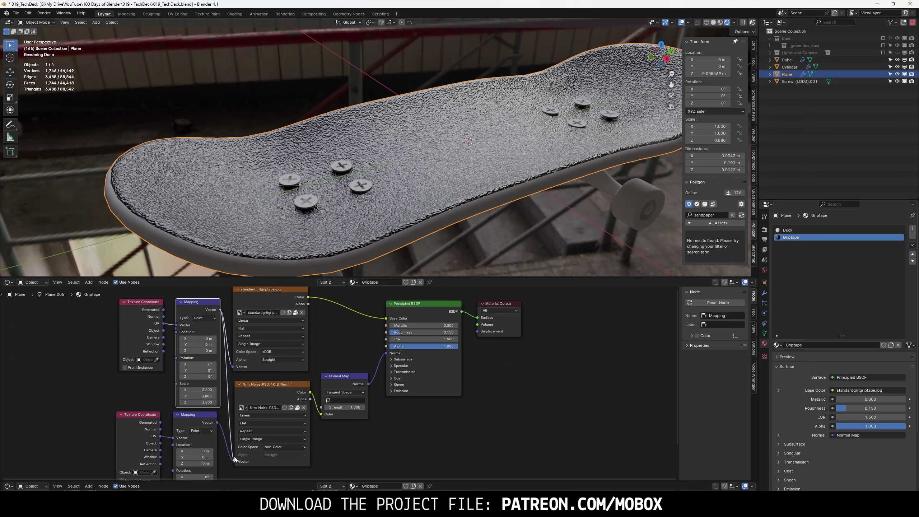
left_click_drag(76, 439, 178, 461)
key("x")
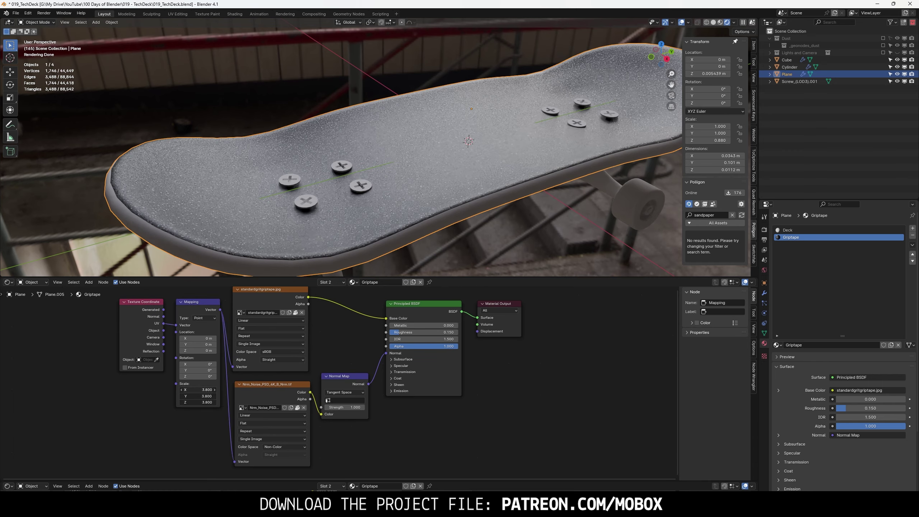
left_click_drag(207, 389, 207, 389, "alt")
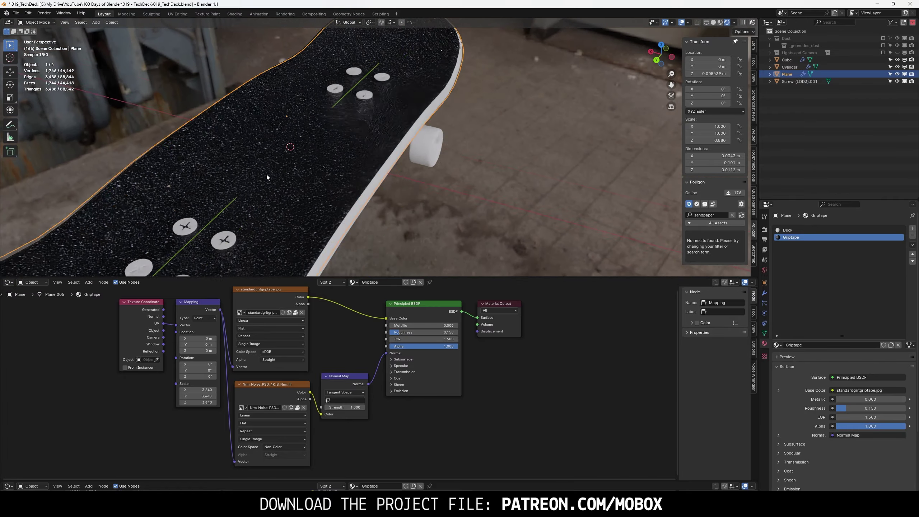
middle_click_drag(362, 163, 398, 126)
middle_click_drag(355, 289, 316, 334)
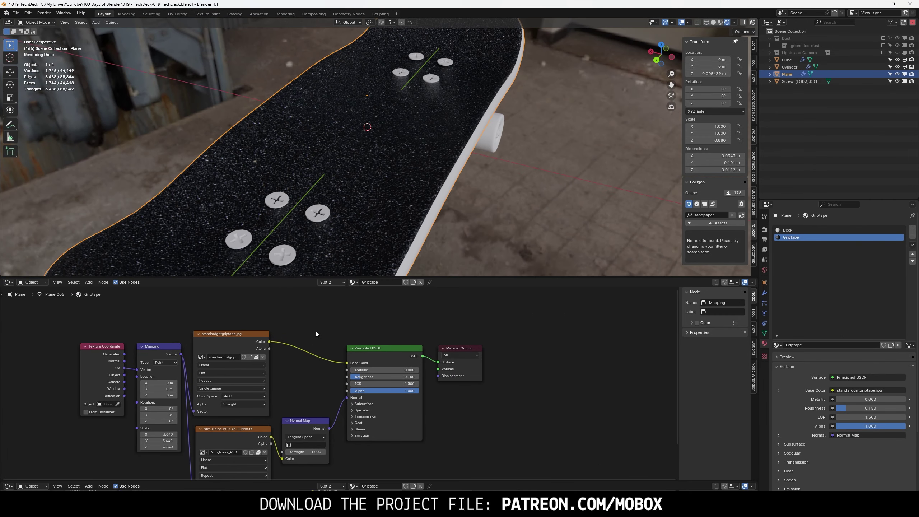
- Feed the grip image through a Color Ramp into Roughness, moving stops left to 0.294
key("shift+a")
type("ram")
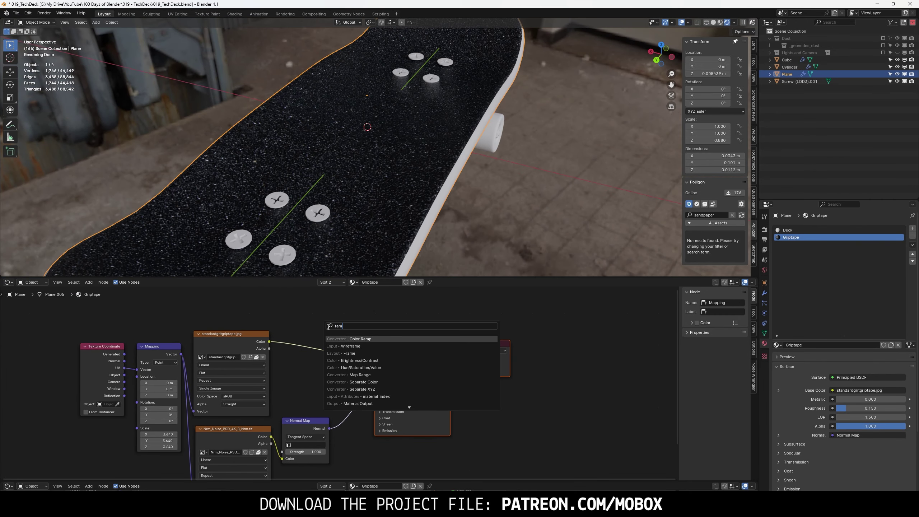
key("Return")
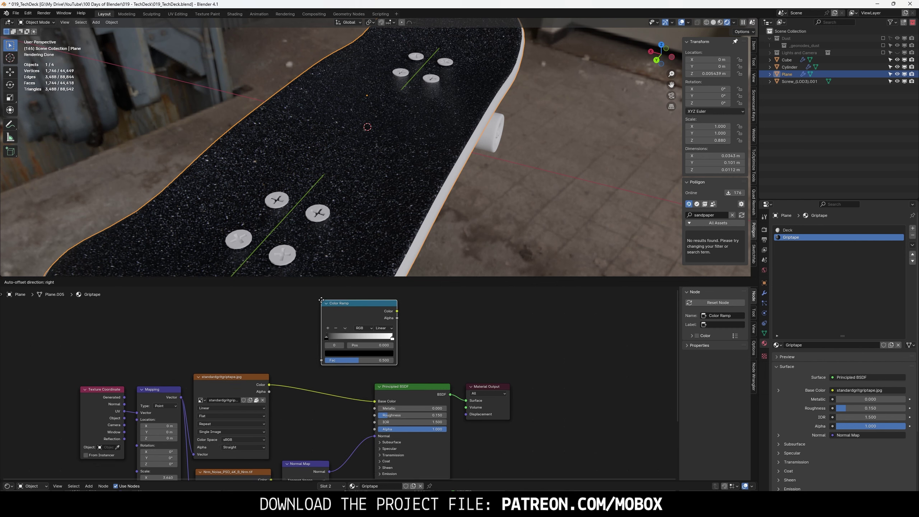
left_click(299, 312)
left_click_drag(269, 386, 299, 372)
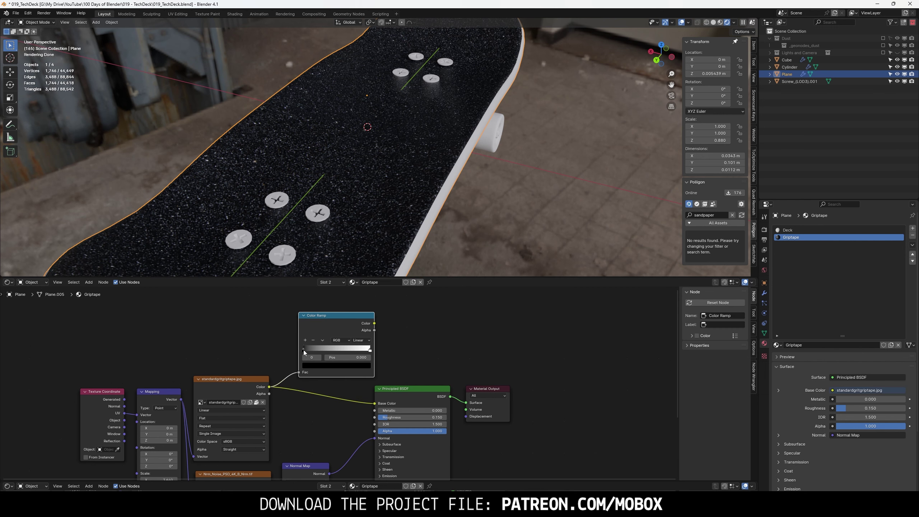
left_click_drag(370, 350, 303, 351)
left_click_drag(355, 322, 338, 323)
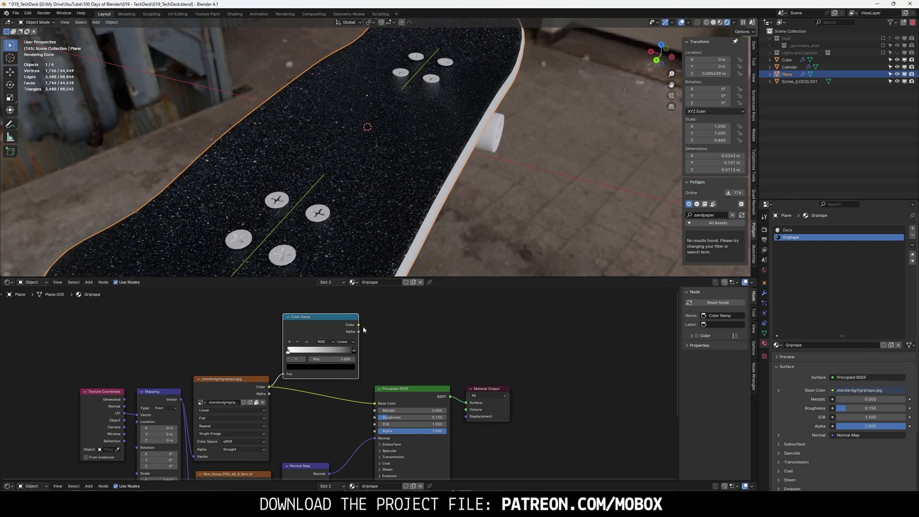
left_click_drag(388, 394, 375, 417)
mouse_move(393, 205)
middle_mouse_down()
mouse_move(468, 202)
mouse_move(459, 140)
mouse_move(439, 193)
middle_mouse_up()
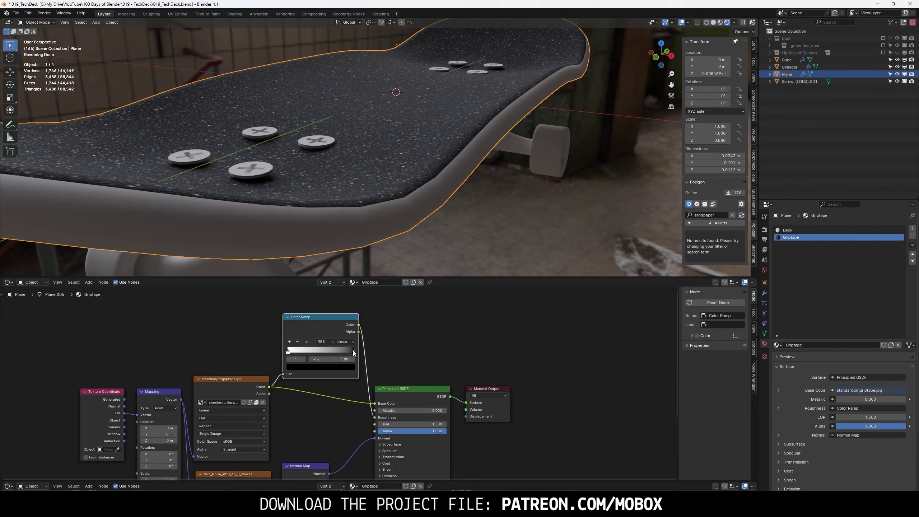
left_click_drag(310, 346, 304, 342)
mouse_move(434, 224)
middle_mouse_down()
mouse_move(493, 183)
mouse_move(582, 217)
mouse_move(679, 180)
mouse_move(454, 247)
mouse_move(501, 202)
mouse_move(430, 223)
mouse_move(494, 141)
mouse_move(405, 150)
mouse_move(427, 144)
middle_mouse_up()
key("Tab")
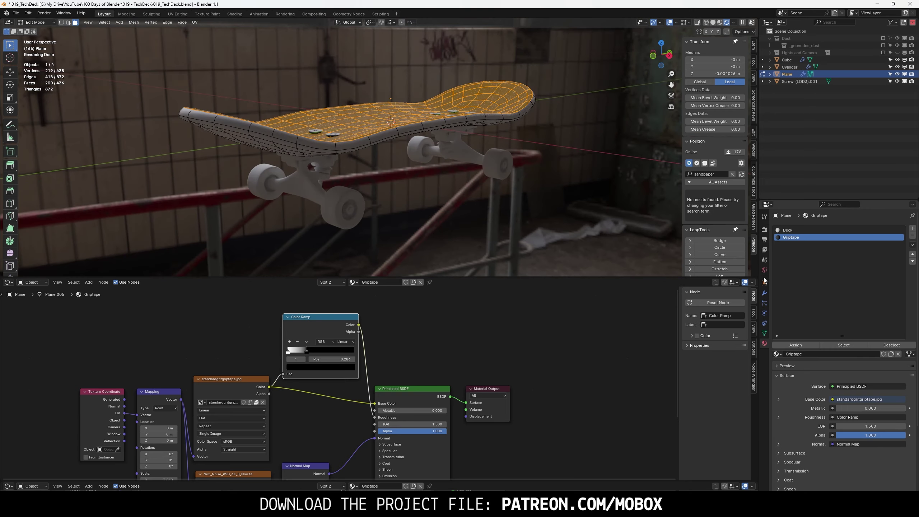
- Select the deck's edge face loop and add a new material named Plastic
left_click(764, 293)
key("alt+a")
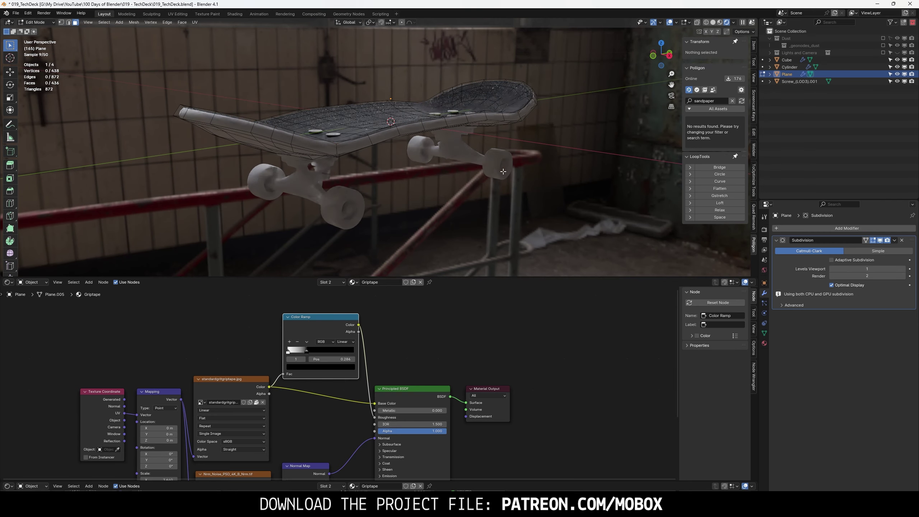
mouse_move(452, 181)
middle_mouse_down()
mouse_move(482, 168)
mouse_move(486, 135)
middle_mouse_up()
left_click(485, 135, "alt")
left_click(764, 342)
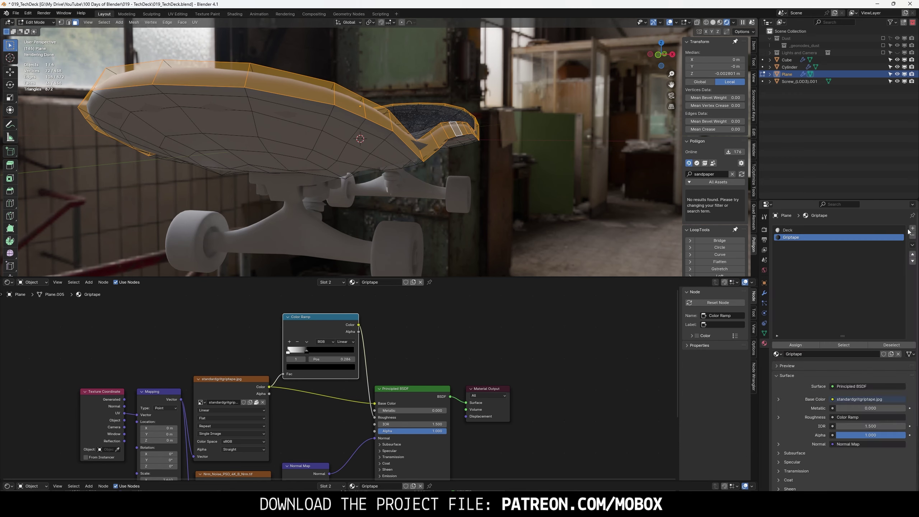
left_click(912, 228)
left_click(816, 353)
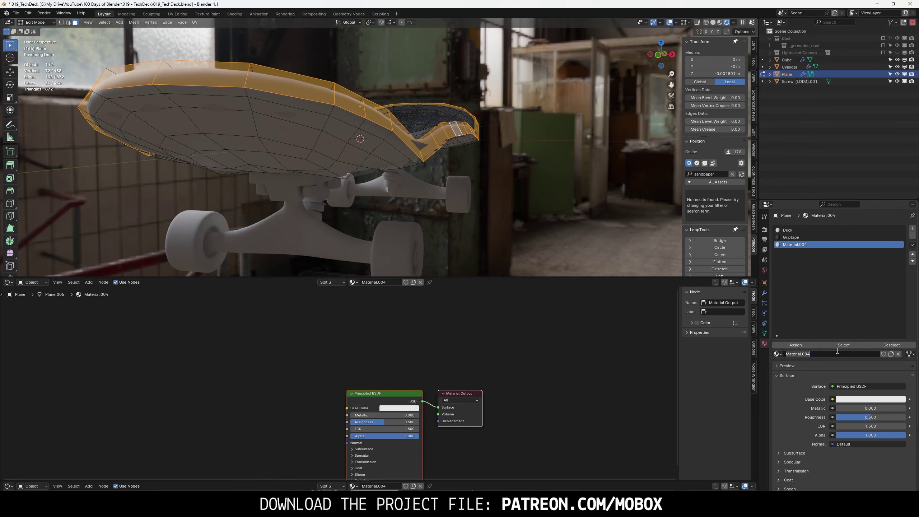
type("c")
key("Return")
- Set the Plastic material's Base Color to orange
key("Tab")
mouse_move(452, 217)
middle_mouse_down()
mouse_move(472, 212)
mouse_move(419, 200)
mouse_move(398, 217)
middle_mouse_up()
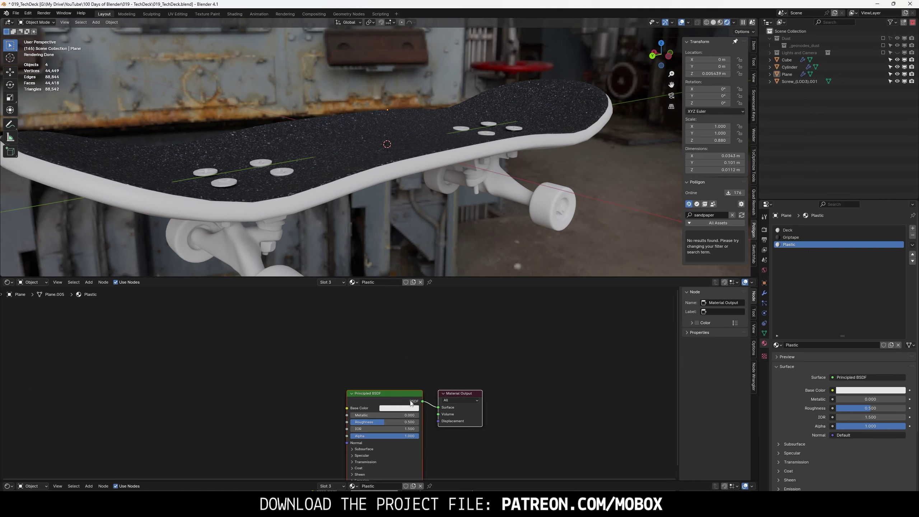
scroll(416, 406, "up", 3)
scroll(389, 365, "up", 2)
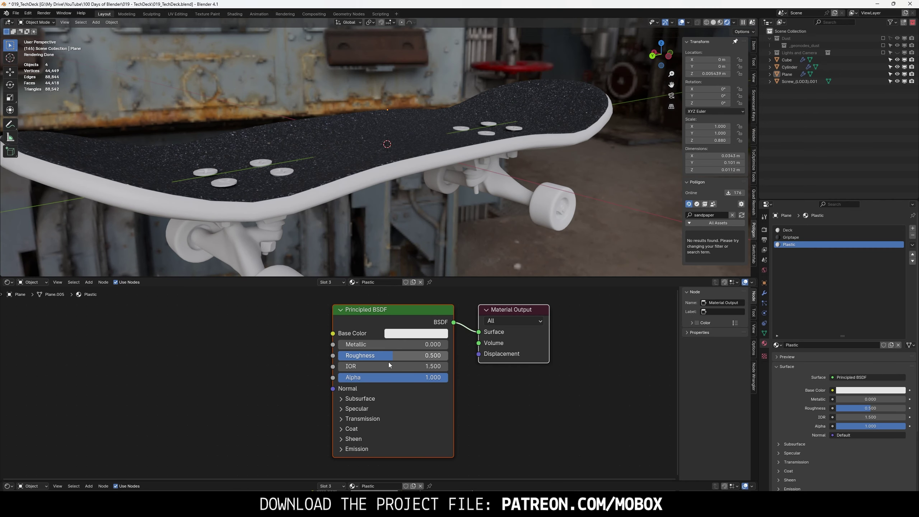
left_click(417, 336)
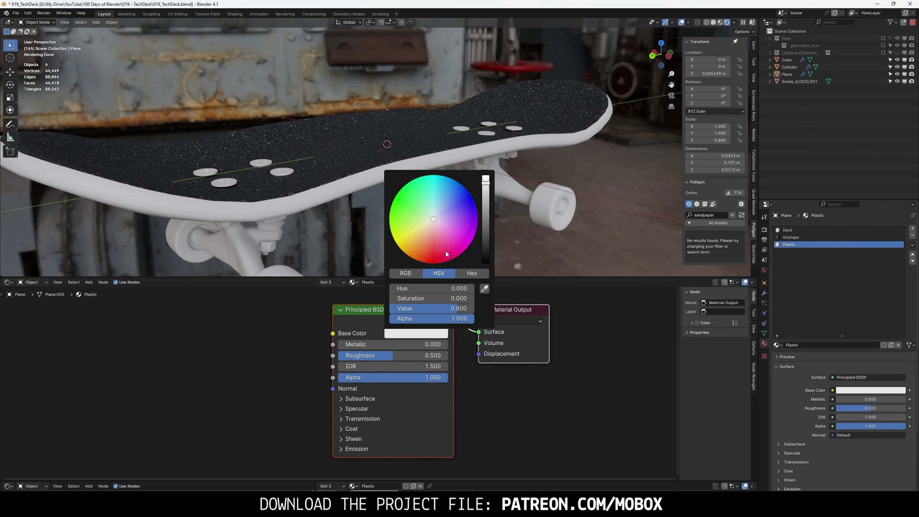
left_click_drag(432, 222, 423, 240)
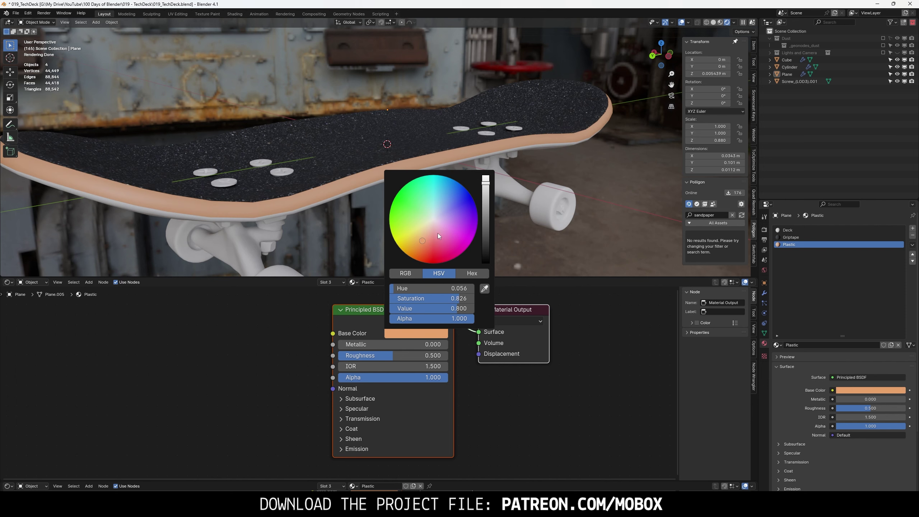
scroll(398, 173, "down", 3)
mouse_move(398, 174)
middle_mouse_down()
mouse_move(349, 160)
mouse_move(466, 182)
middle_mouse_up()
key("Tab")
- Project UVs for the Deck-material faces from below and link the graphic image to Base Color
left_click(789, 230)
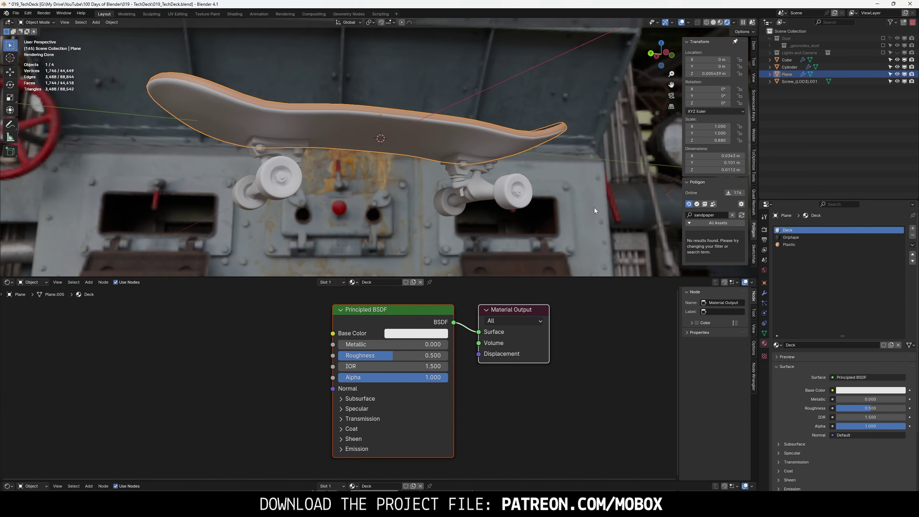
key("alt+a")
left_click(843, 345)
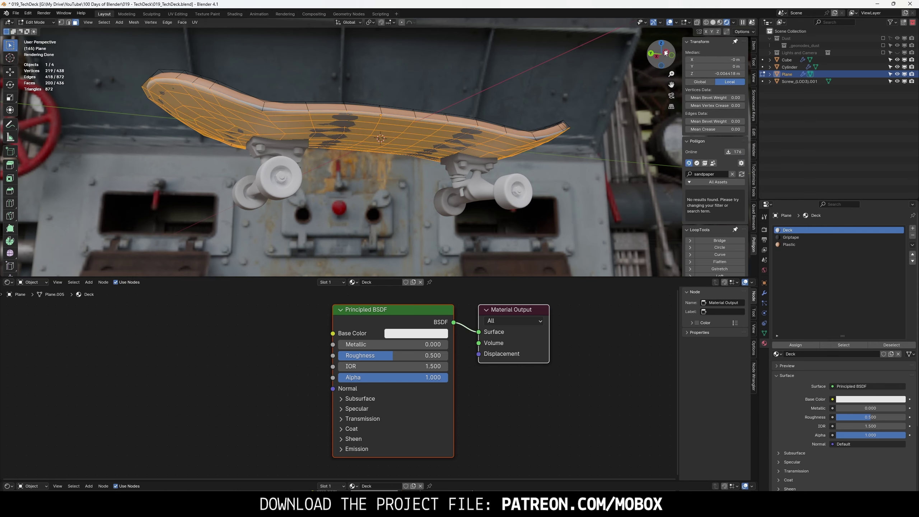
key("ctrl+KP_7")
right_click(361, 146)
mouse_move(331, 211)
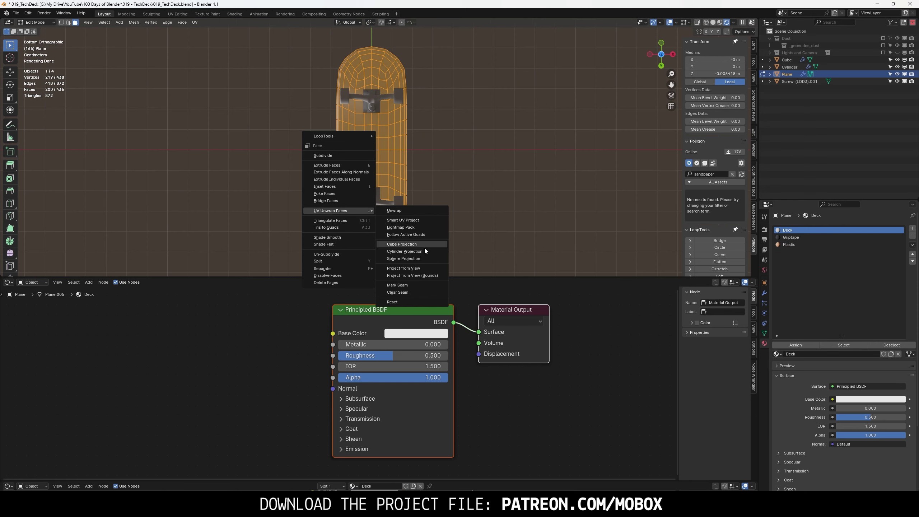
left_click(418, 266)
key("Tab")
middle_click_drag(427, 126, 445, 180)
left_click(393, 340)
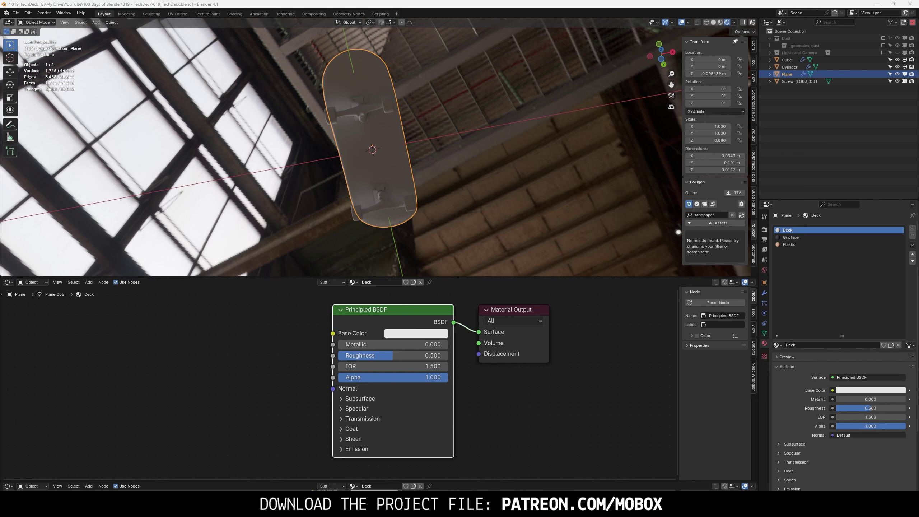
mouse_move(261, 344)
left_mouse_down()
mouse_move(272, 349)
mouse_move(222, 344)
left_mouse_up()
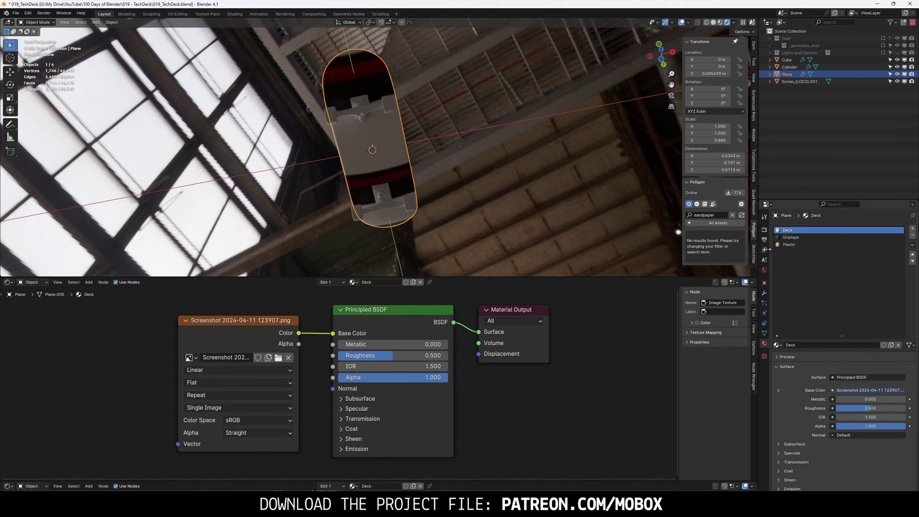
- Make the film background transparent, then view the deck from below in the UV Editor
left_click(765, 230)
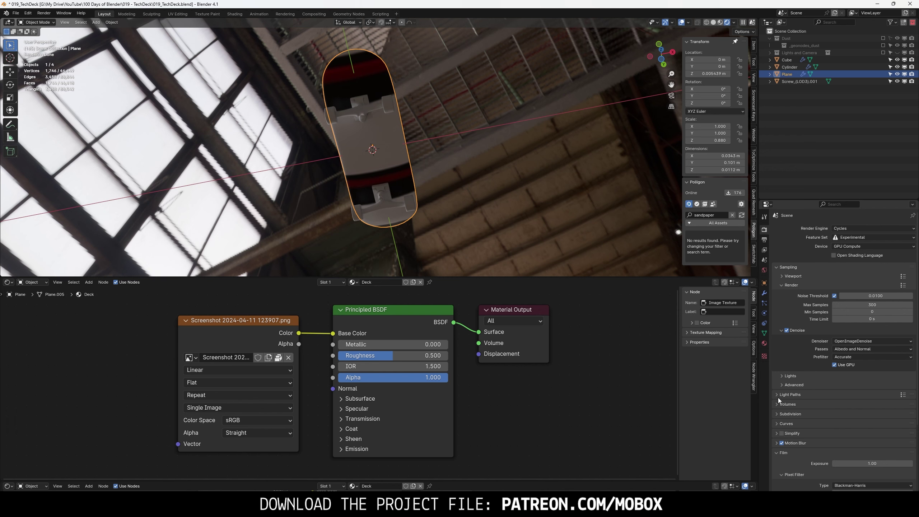
scroll(782, 424, "down", 5)
left_click(786, 432)
left_click(660, 58)
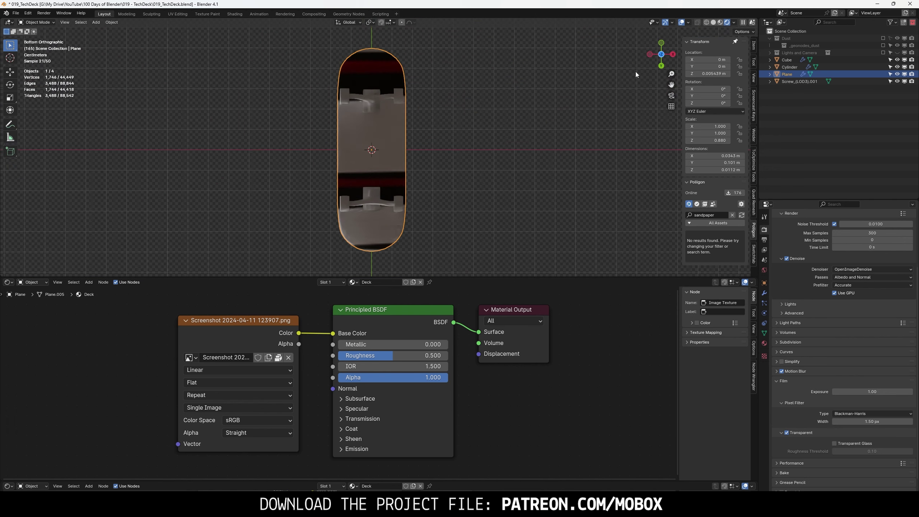
key("Tab")
left_click(8, 286)
- Show the Baker deck screenshot as the background image in the UV Editor
left_click(22, 318)
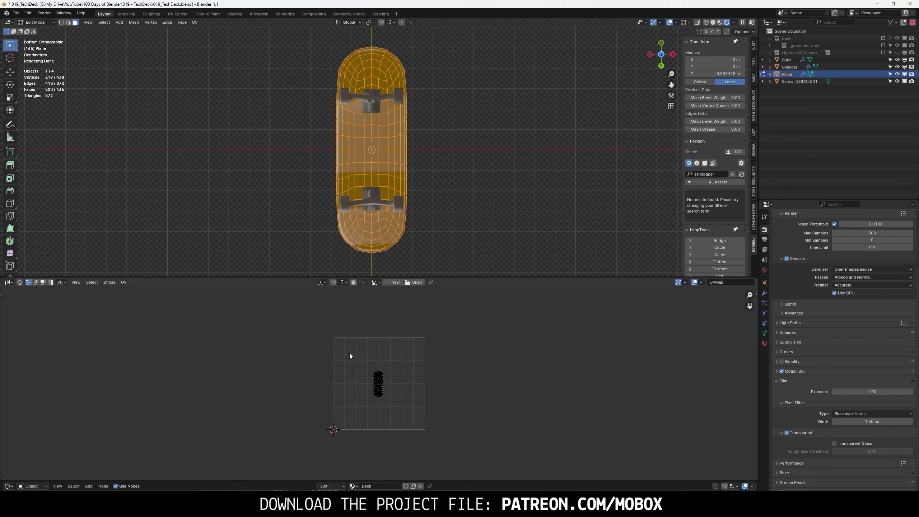
left_click(374, 282)
left_click(390, 292)
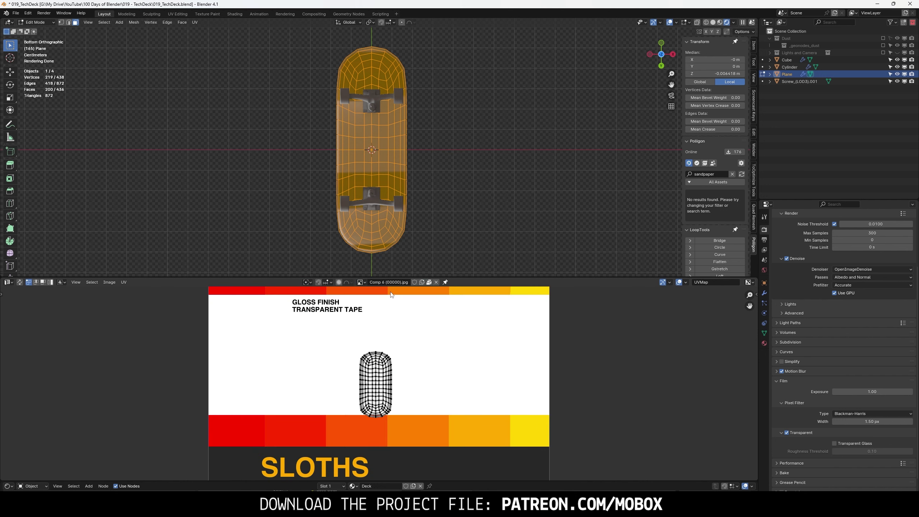
left_click(360, 282)
type("scre")
left_click(404, 313)
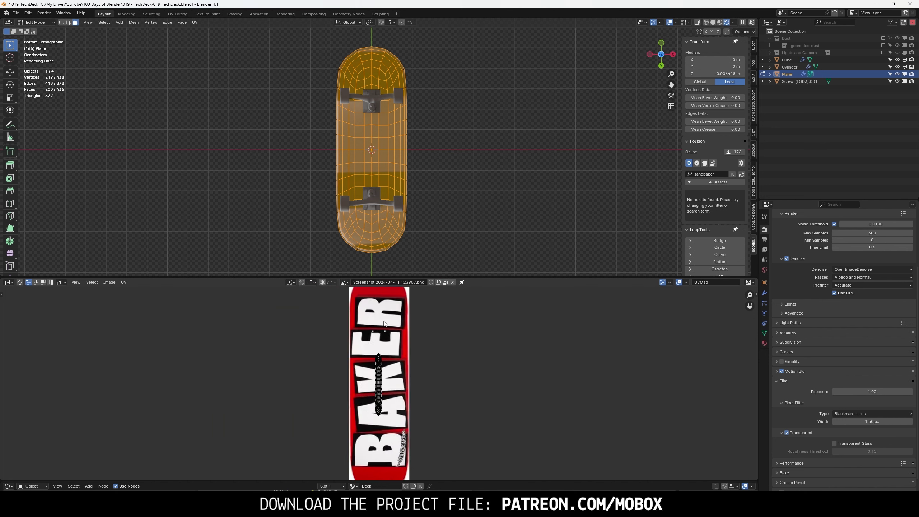
scroll(429, 375, "down", 2)
scroll(429, 375, "up", 4)
- UV unwrap the deck bottom using Project from View
key("Tab")
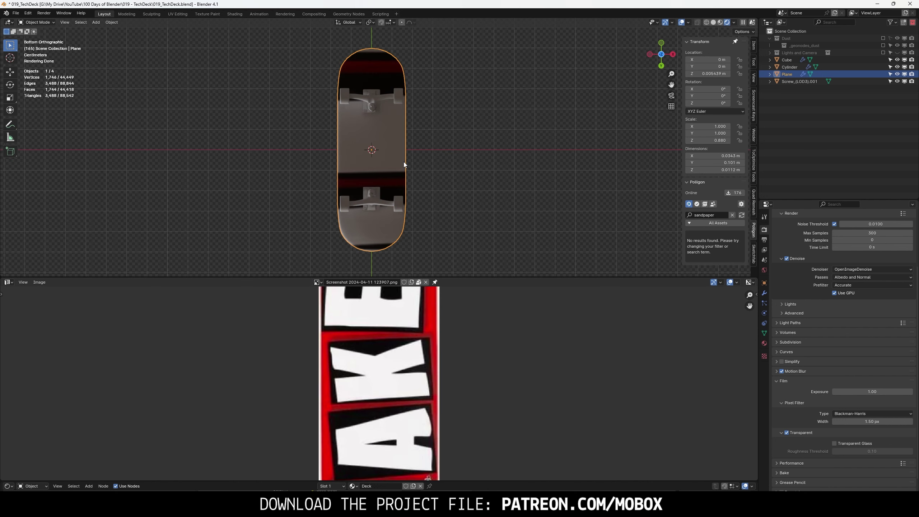
right_click(400, 162)
left_click(369, 206)
key("Tab")
right_click(364, 206)
mouse_move(342, 215)
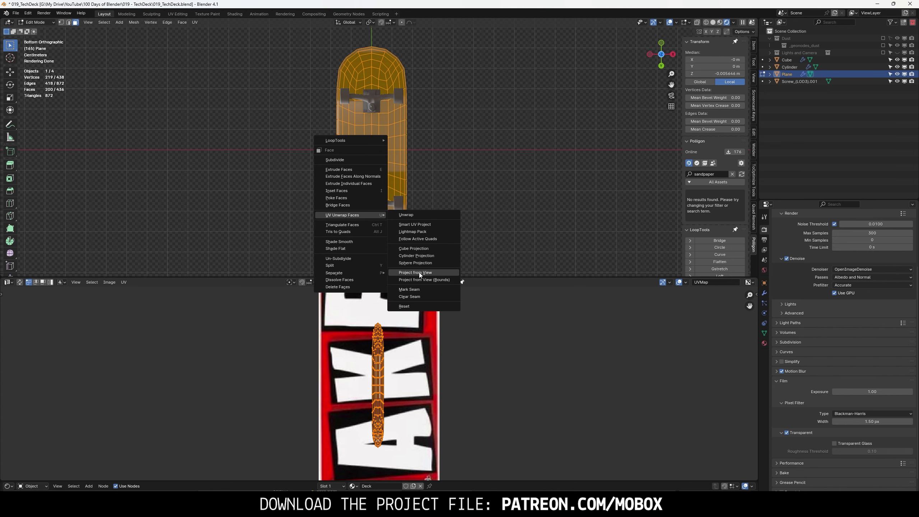
left_click(419, 272)
- Scale the deck UVs to fit the Baker graphic, then stretch them vertically
scroll(440, 393, "down", 3)
key("s")
left_click(440, 393)
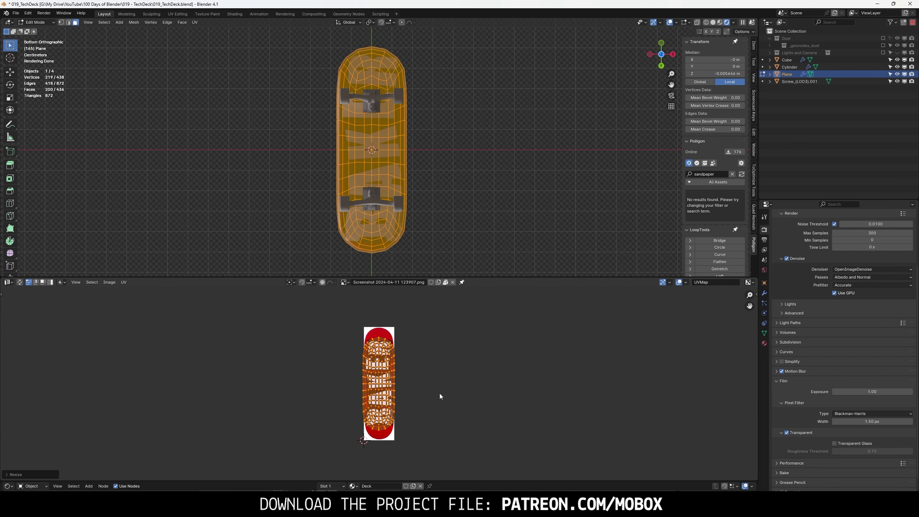
scroll(439, 393, "up", 4)
left_click_drag(446, 276, 449, 142)
key("s")
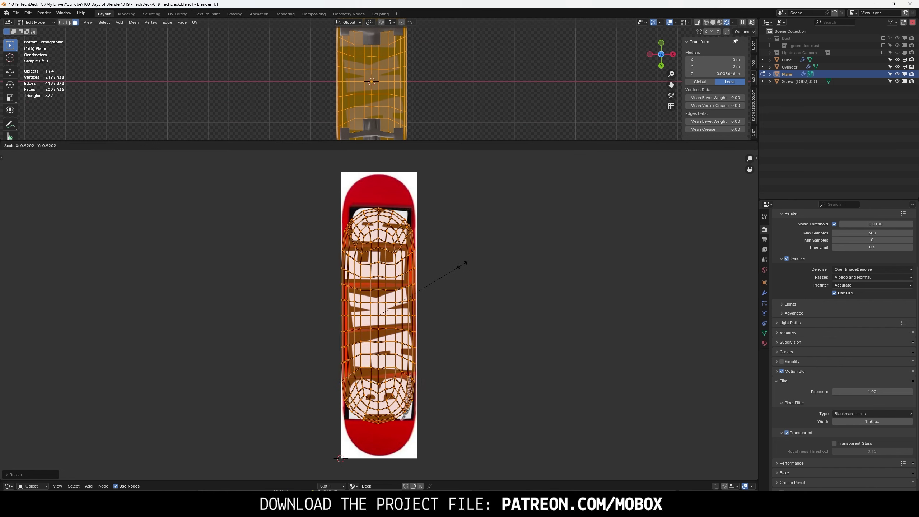
key("y")
left_click(454, 178)
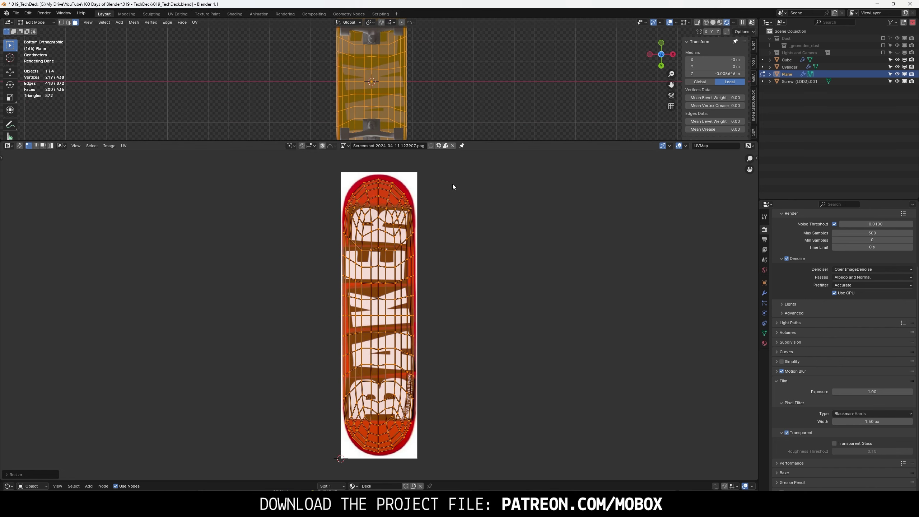
- Check the textured deck and refine the UV fit with horizontal and vertical scaling
key("Tab")
mouse_move(436, 80)
middle_mouse_down()
mouse_move(400, 94)
mouse_move(174, 106)
mouse_move(191, 87)
middle_mouse_up()
key("Tab")
key("s")
key("x")
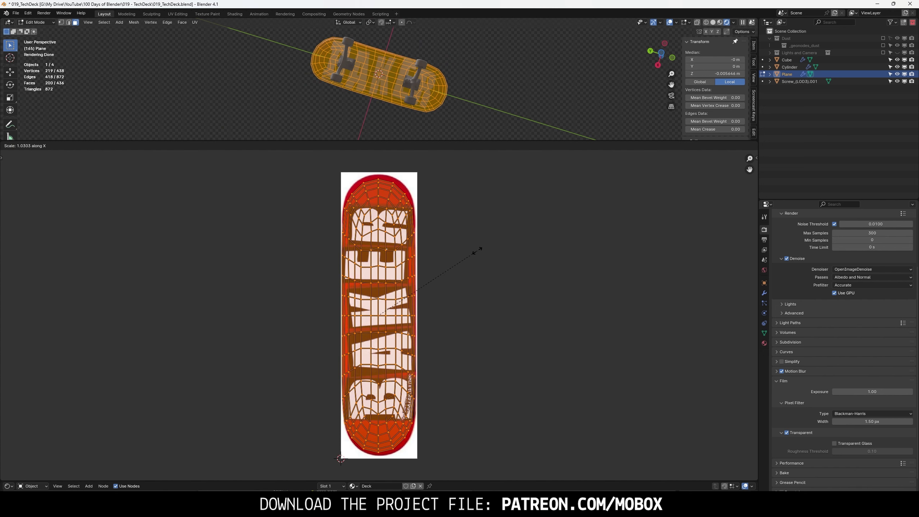
left_click(478, 250)
key("s")
key("y")
left_click(468, 236)
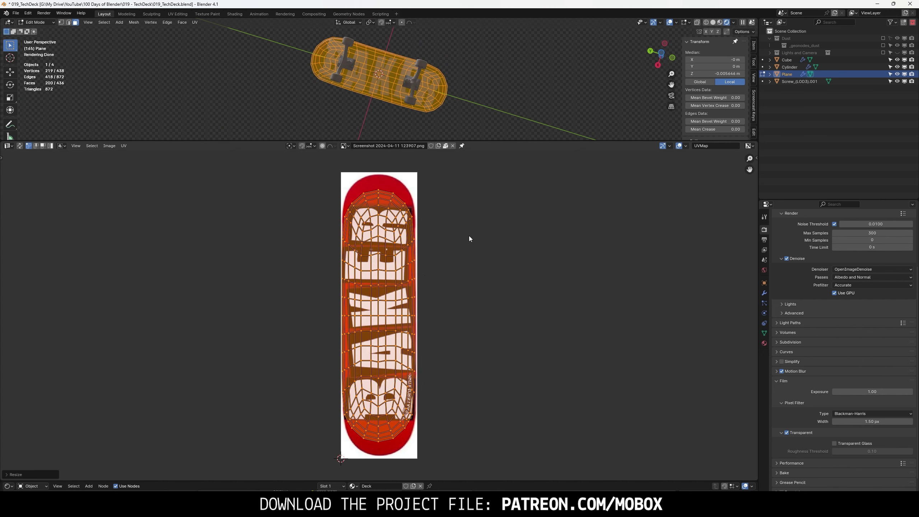
- Set the deck's Subdivision modifier viewport level to 2
key("Tab")
middle_click_drag(496, 63, 435, 96)
left_click(435, 96)
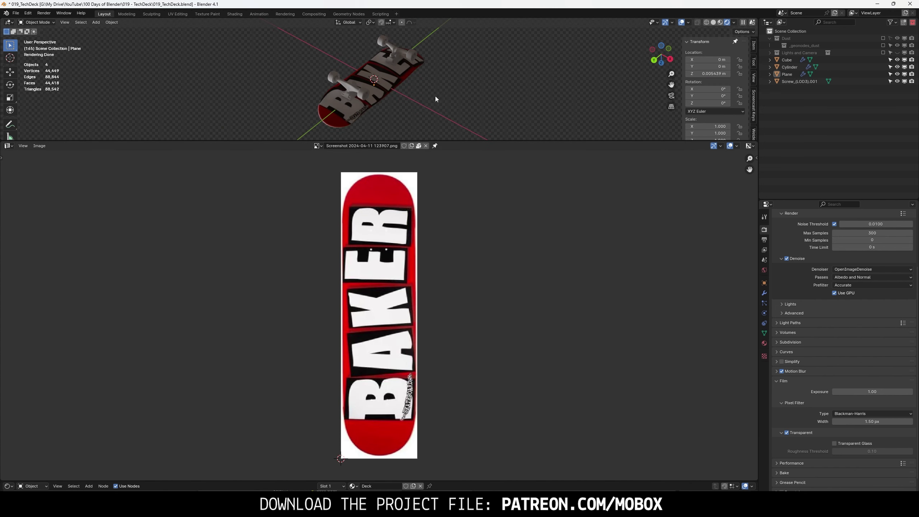
scroll(480, 67, "up", 4)
left_click_drag(415, 141, 394, 378)
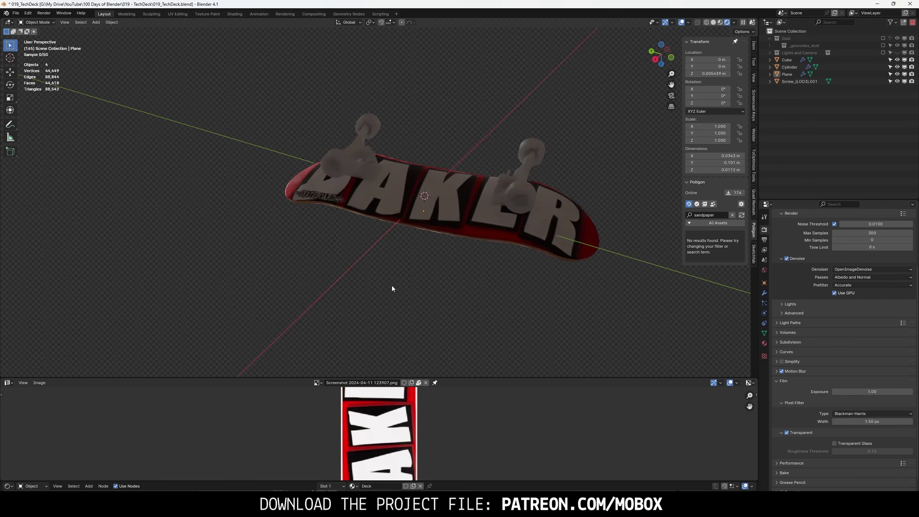
mouse_move(392, 286)
middle_mouse_down()
mouse_move(95, 286)
mouse_move(334, 259)
mouse_move(178, 388)
middle_mouse_up()
scroll(334, 258, "up", 3)
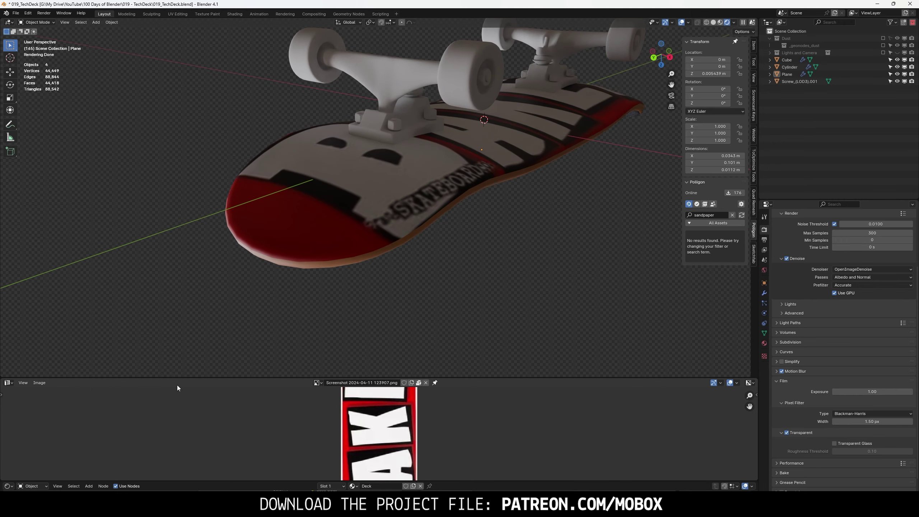
left_click(441, 196)
left_click(764, 293)
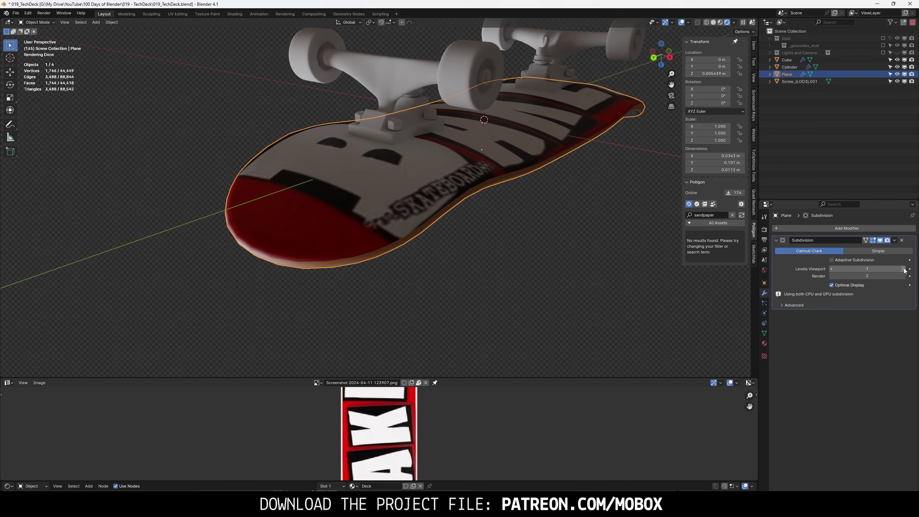
left_click(904, 269)
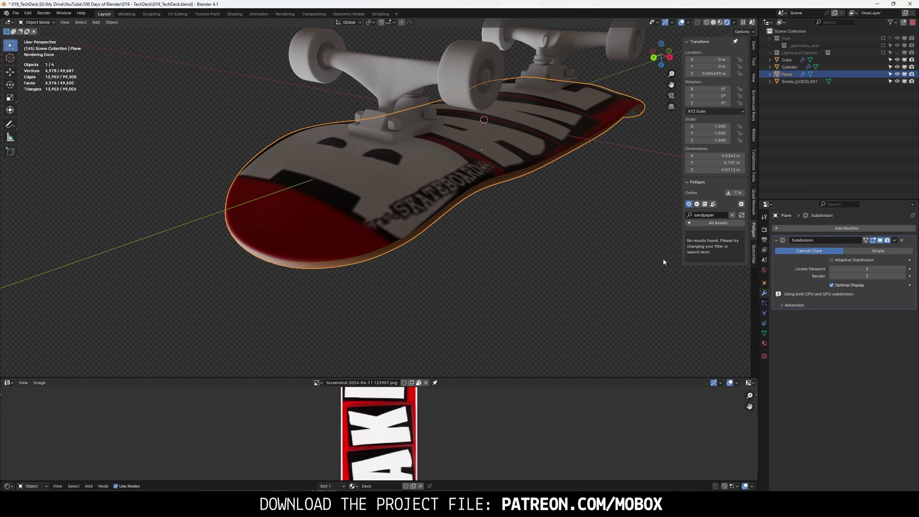
- Lower the Deck material's Roughness to 0.136 in the Shader Editor
left_click(8, 382)
left_click(52, 449)
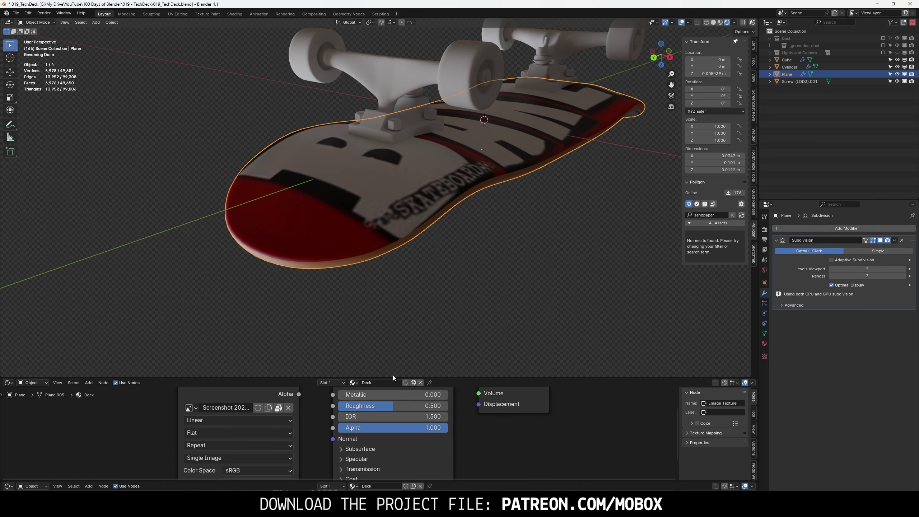
left_click_drag(393, 377, 392, 220)
left_click_drag(391, 328, 357, 327)
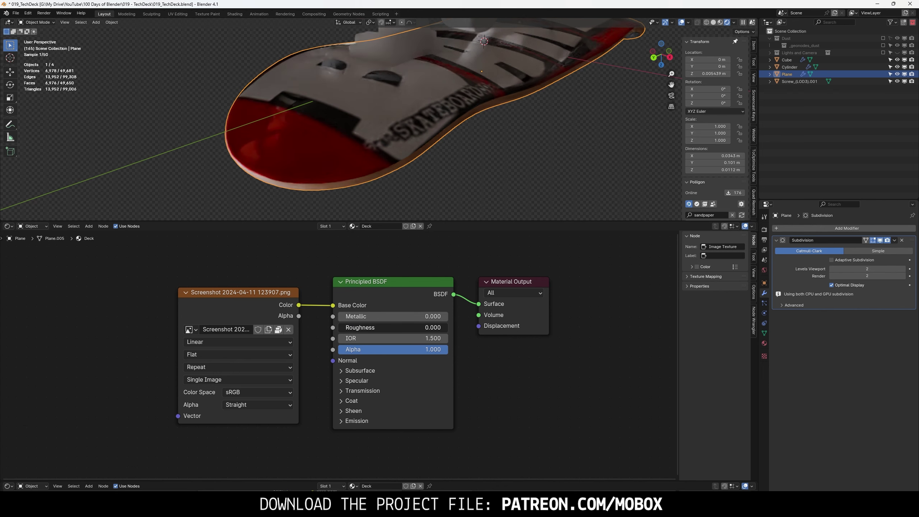
mouse_move(383, 210)
middle_mouse_down()
mouse_move(400, 191)
mouse_move(476, 156)
mouse_move(387, 154)
middle_mouse_up()
- Select the trucks and search the existing materials for 'metal'
left_click(387, 111)
mouse_move(387, 110)
middle_mouse_down()
mouse_move(331, 128)
mouse_move(388, 142)
middle_mouse_up()
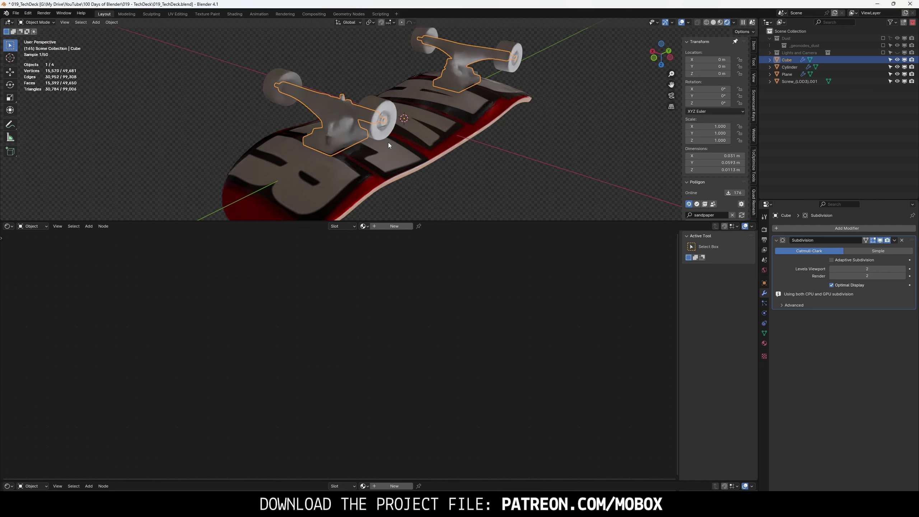
left_click(365, 226)
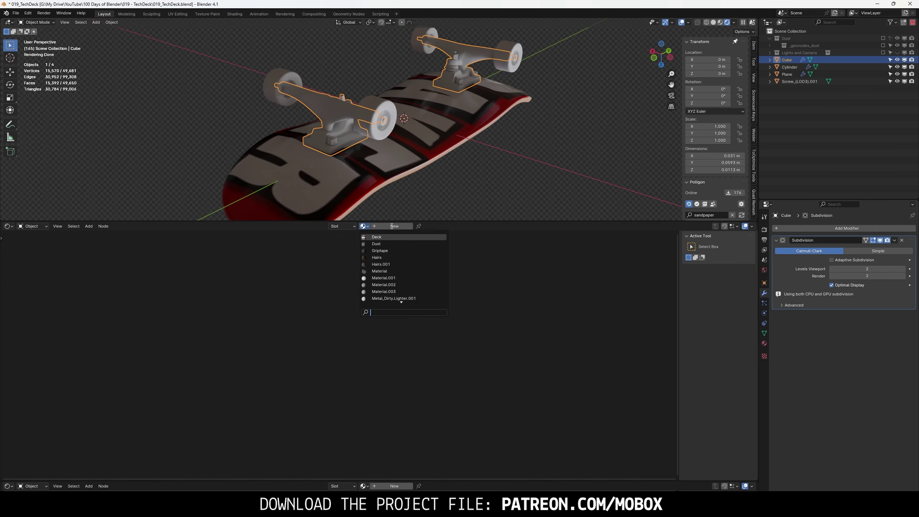
type("metal")
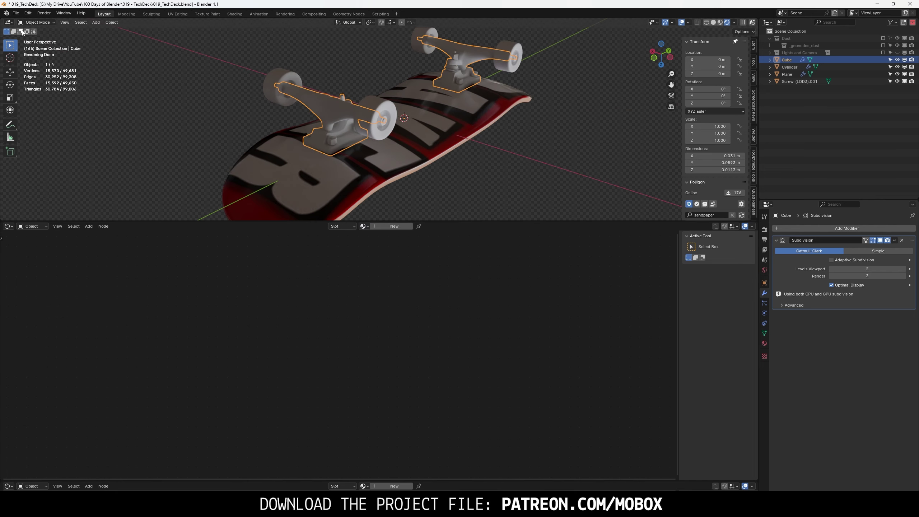
- Append from file, browsing to the Material folder of 001_BeerCan.blend
left_click(16, 13)
left_click(37, 99)
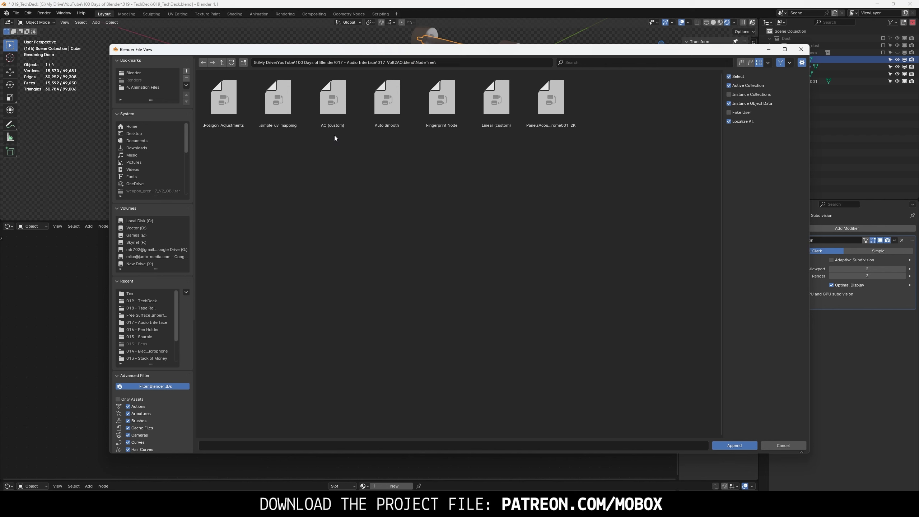
left_click(222, 62)
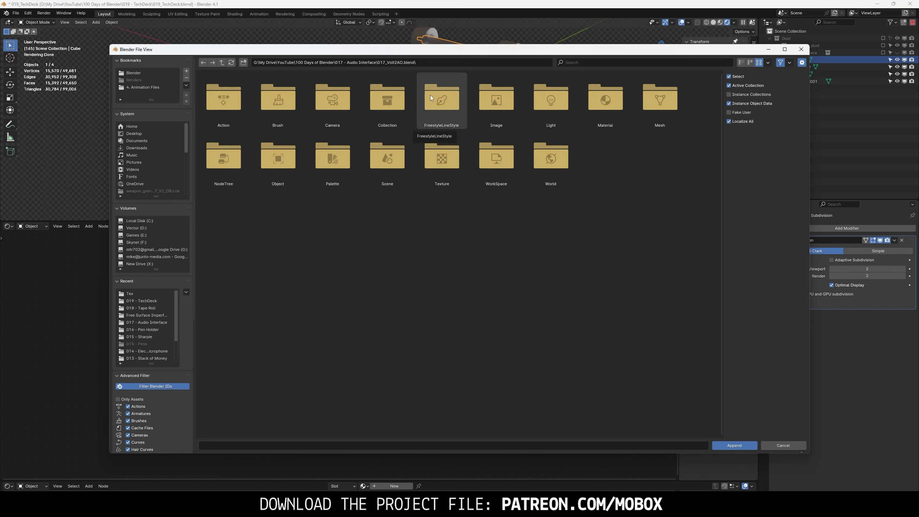
left_click(222, 62)
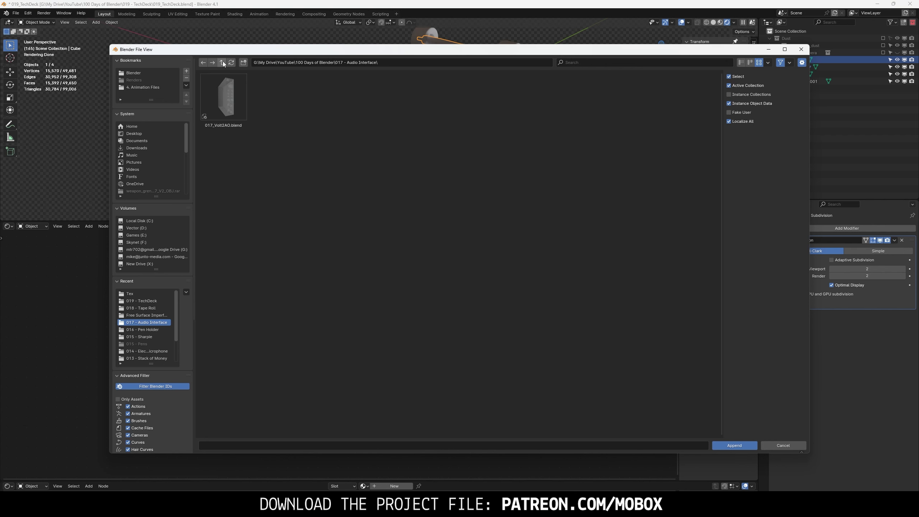
double_click(236, 103)
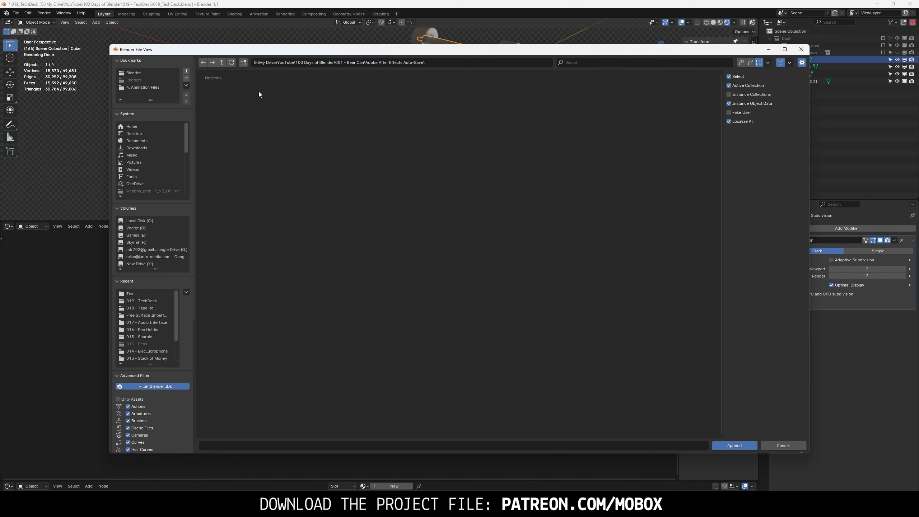
left_click(222, 62)
double_click(278, 98)
double_click(387, 98)
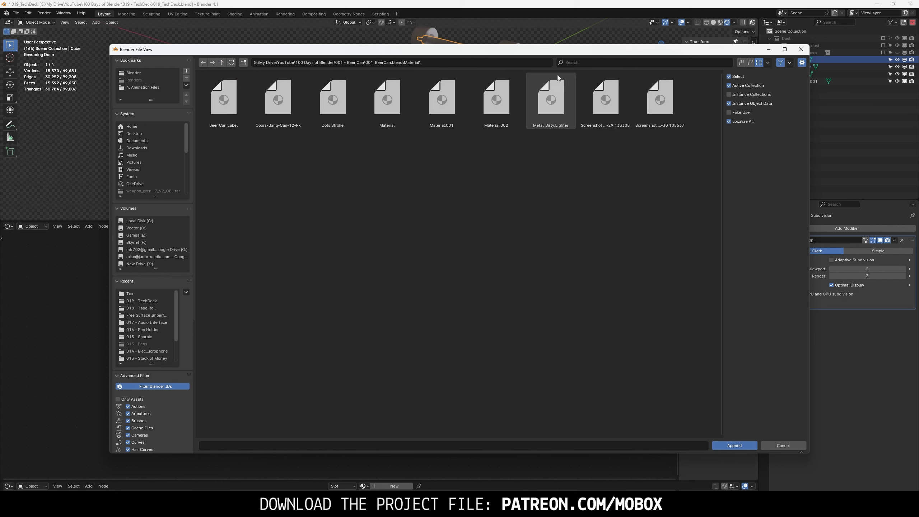
- Search 'ligh' and append the Metal_Dirty.Lighter material
left_click(611, 60)
type("ligh")
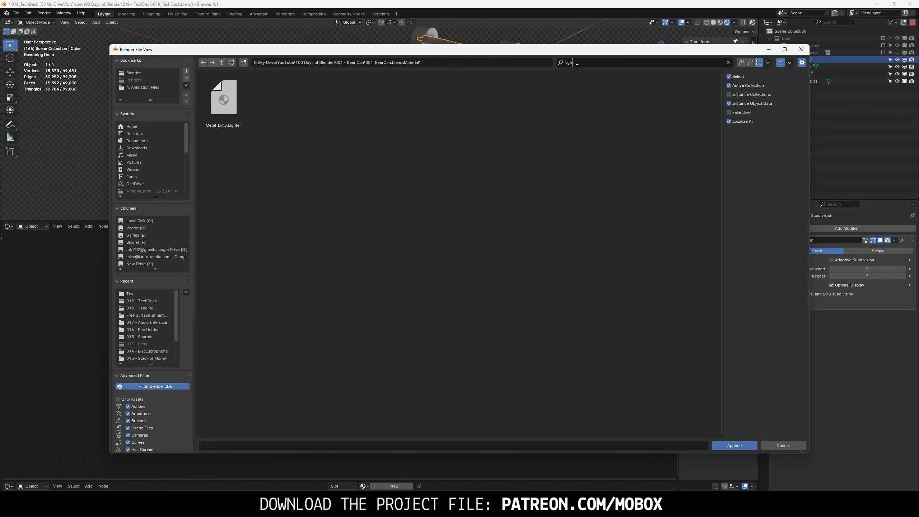
double_click(230, 99)
left_click(363, 226)
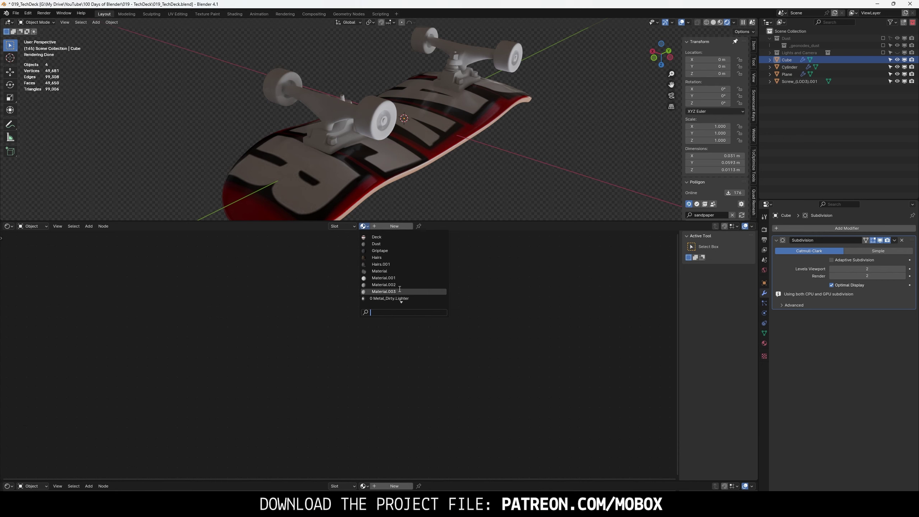
- Assign the Metal_Dirty.Lighter material to the trucks
left_click(389, 298)
middle_click_drag(366, 156, 352, 138)
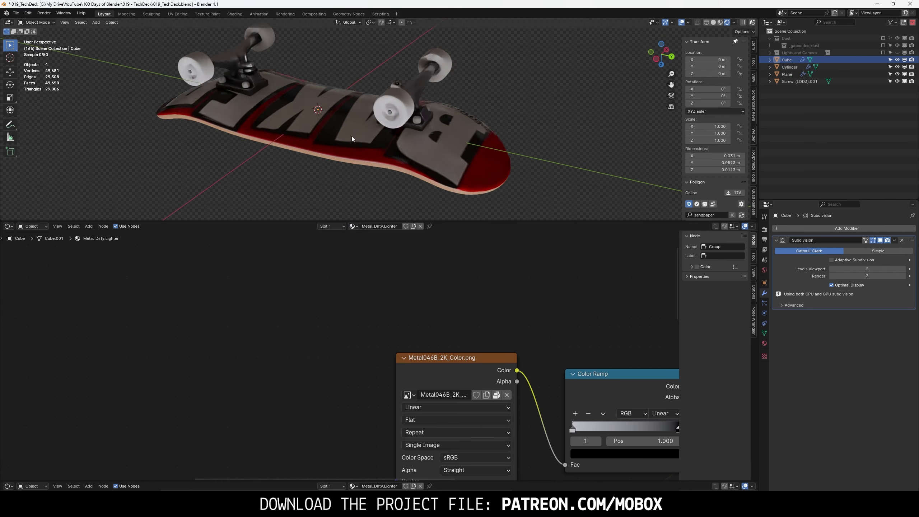
left_click_drag(362, 221, 362, 409)
mouse_move(529, 247)
middle_mouse_down()
mouse_move(386, 225)
mouse_move(379, 204)
middle_mouse_up()
scroll(366, 201, "up", 5)
- UV unwrap the entire truck mesh from the bottom view
key("Tab")
scroll(433, 217, "down", 5)
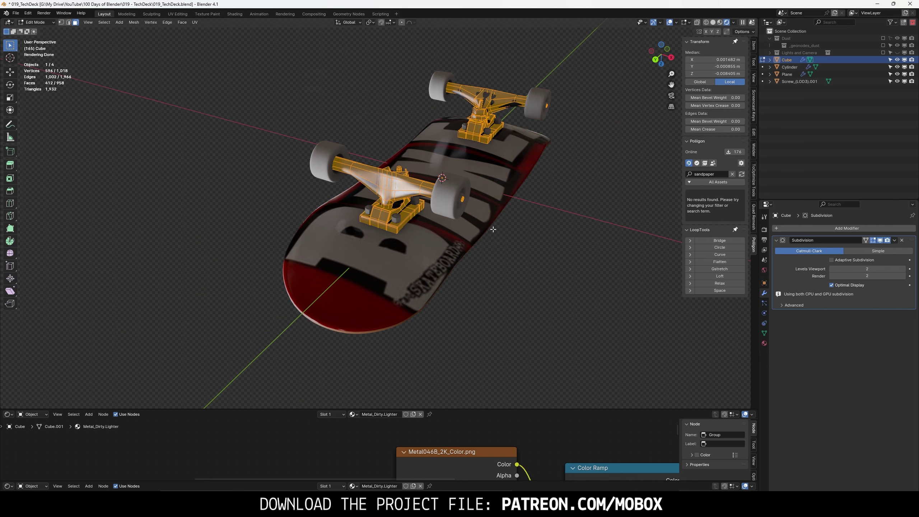
key("alt+a")
key("a")
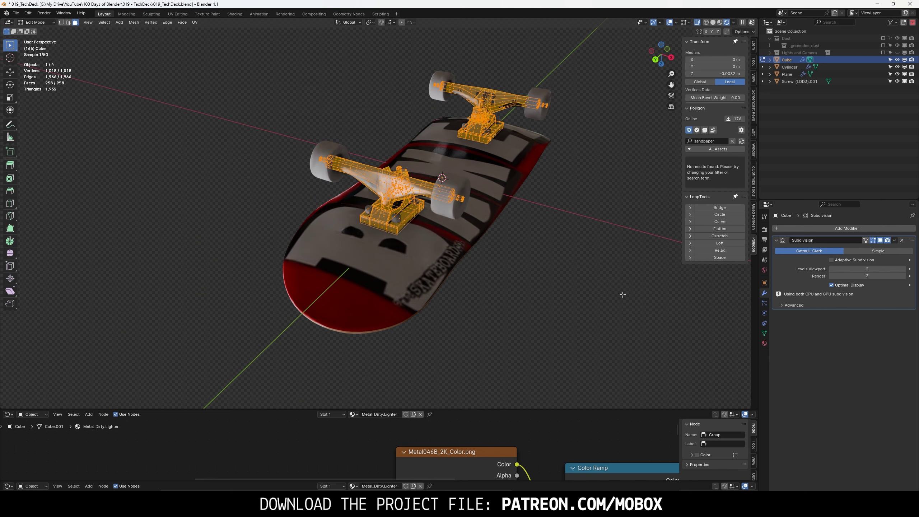
left_click(661, 47)
right_click(408, 190)
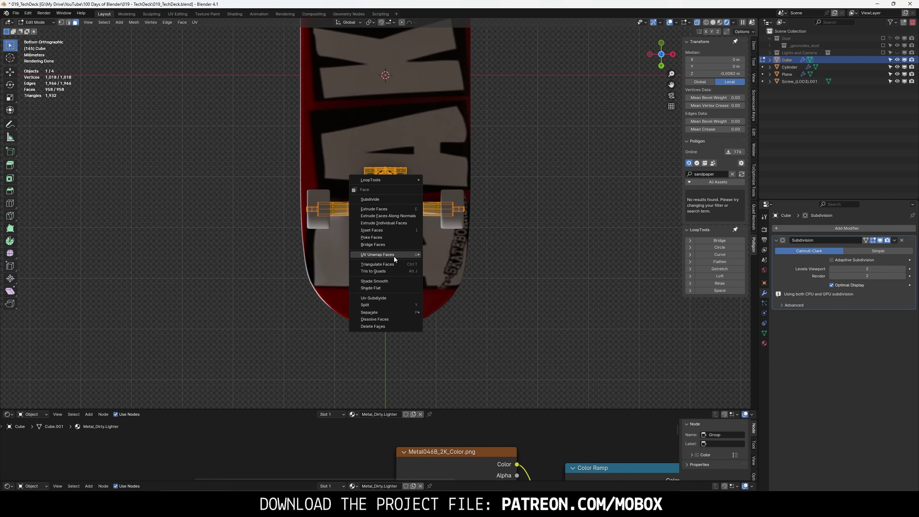
left_click(456, 286)
key("Tab")
mouse_move(456, 286)
middle_mouse_down()
mouse_move(450, 185)
mouse_move(199, 218)
mouse_move(230, 217)
mouse_move(277, 243)
mouse_move(315, 230)
mouse_move(343, 236)
mouse_move(446, 172)
mouse_move(419, 201)
middle_mouse_up()
scroll(409, 196, "up", 5)
key("alt+a")
- Select both bushings and give them a new material slot and material
key("Tab")
key("l")
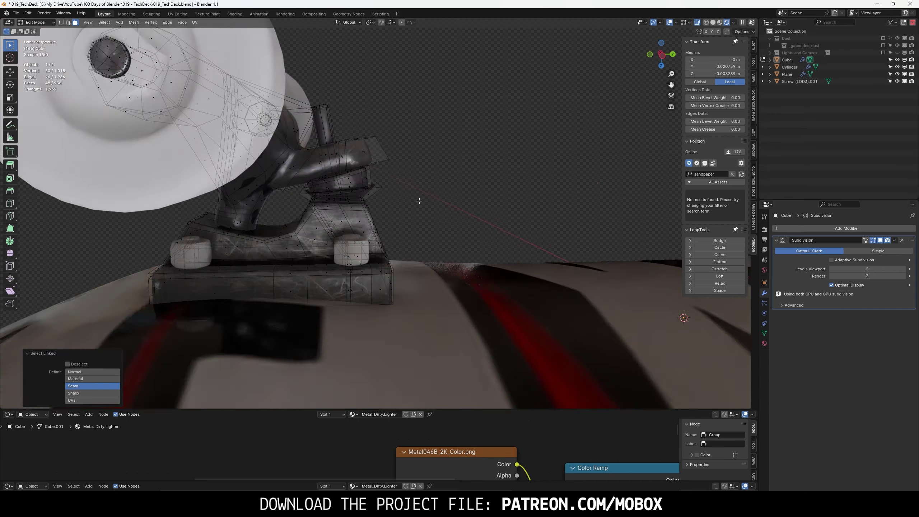
scroll(419, 201, "down", 5)
key("l")
middle_click_drag(235, 205, 409, 407)
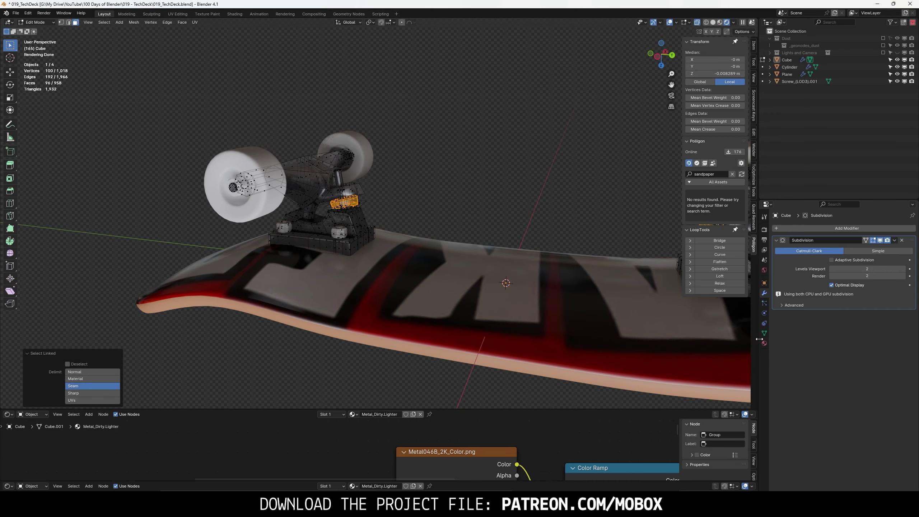
left_click(764, 342)
left_click(912, 228)
left_click(835, 353)
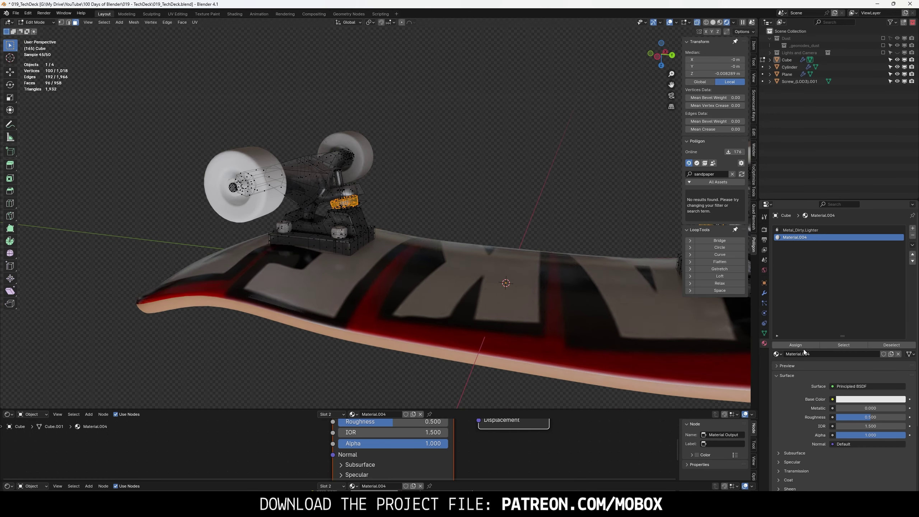
- Set the bushing material to a yellow-green base colour with roughness 0.773
left_click_drag(419, 411, 420, 252)
left_click(416, 320)
left_click(420, 221)
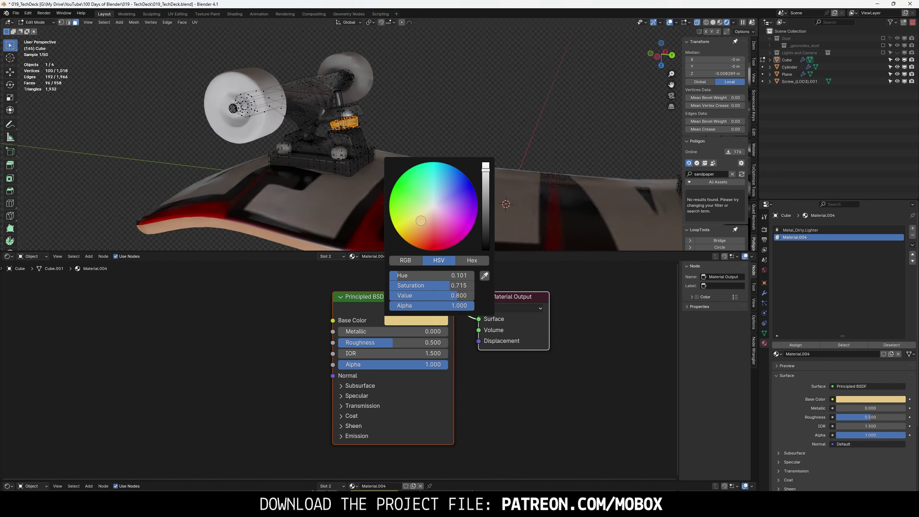
left_click_drag(391, 342, 421, 342)
- Inspect both trucks, then select the screws object for editing
key("Tab")
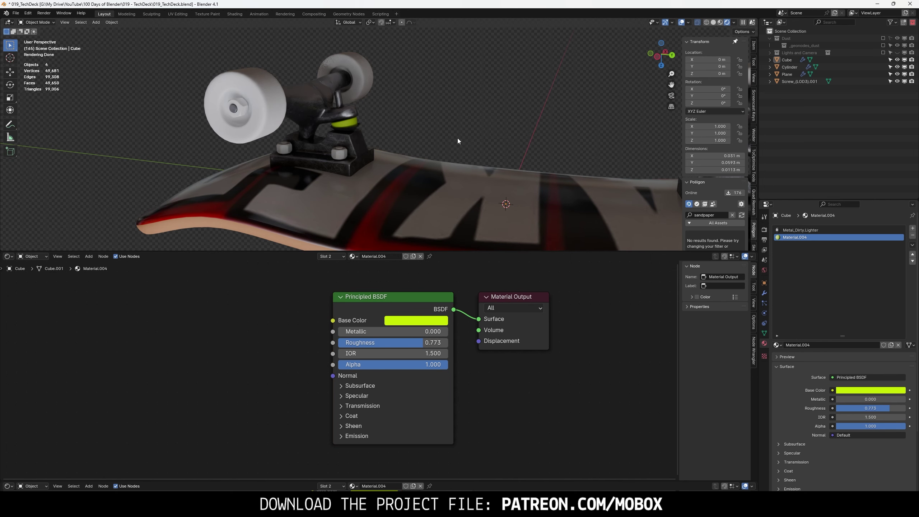
middle_click_drag(491, 114, 332, 145)
scroll(331, 144, "up", 5)
scroll(406, 160, "up", 1)
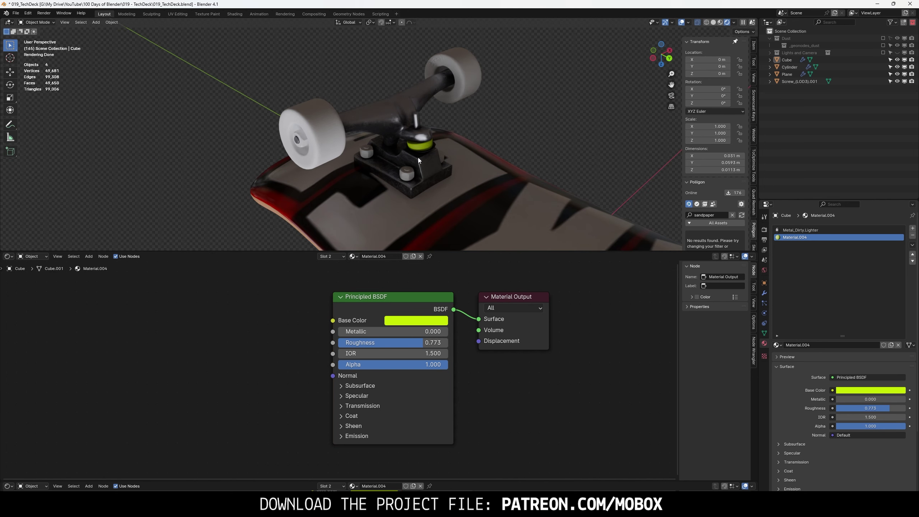
scroll(422, 133, "down", 4)
middle_click_drag(450, 150, 439, 128)
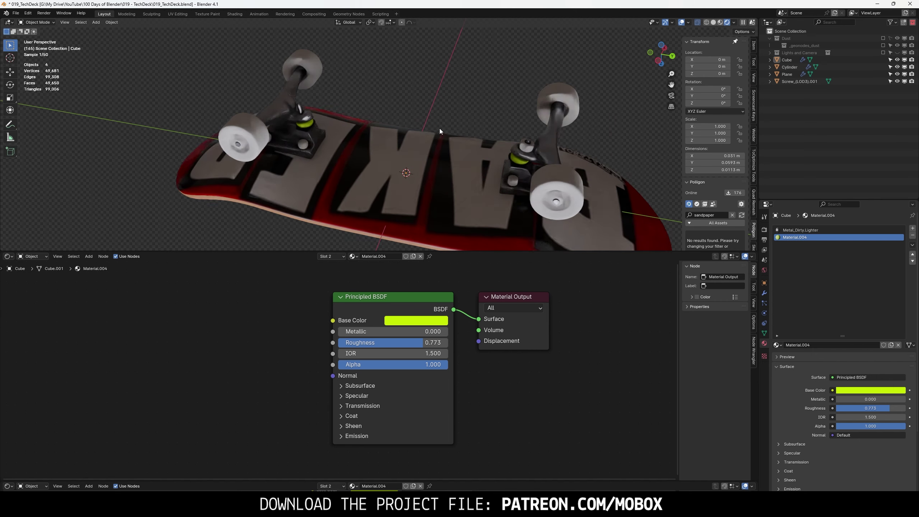
left_click(531, 151)
key("Tab")
- Duplicate a screw part and rotate and move the copy onto the other truck
key("l")
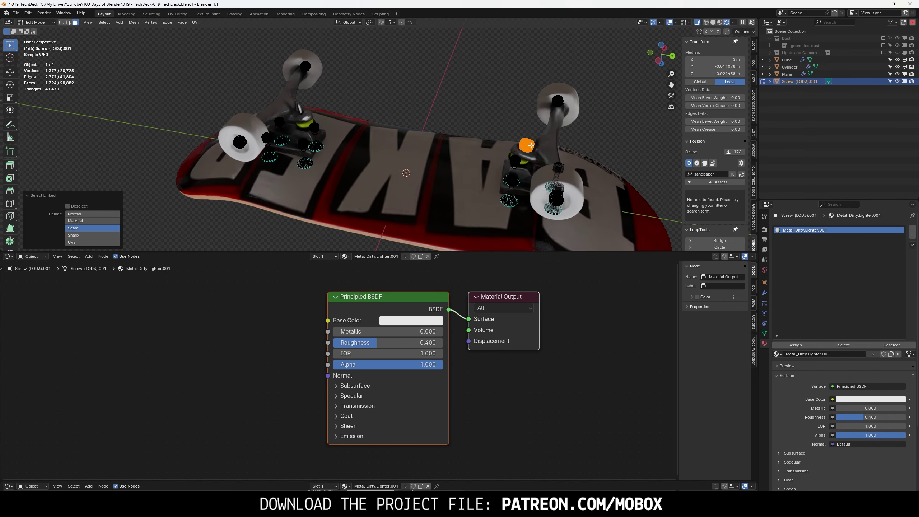
left_click(658, 62)
key("shift+d")
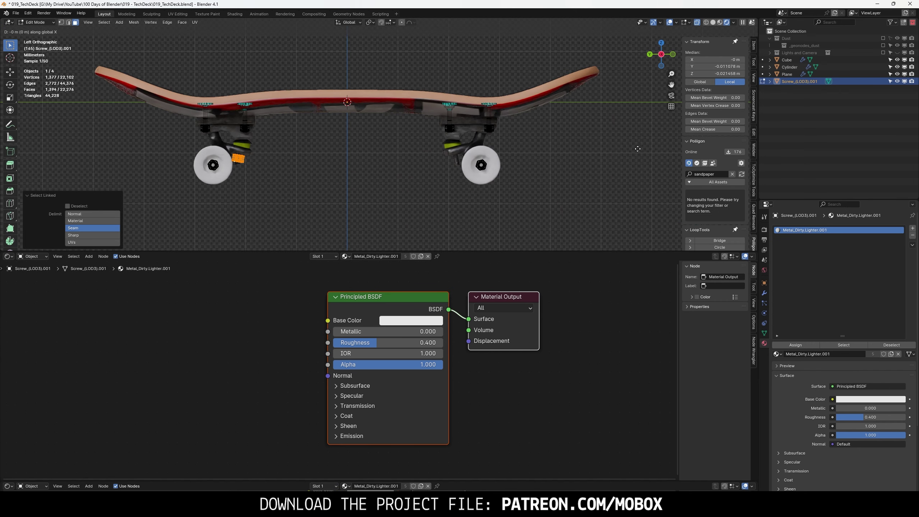
key("y")
left_click(452, 152)
scroll(466, 156, "up", 4)
scroll(471, 157, "up", 5)
middle_click_drag(274, 107, 463, 136, "shift")
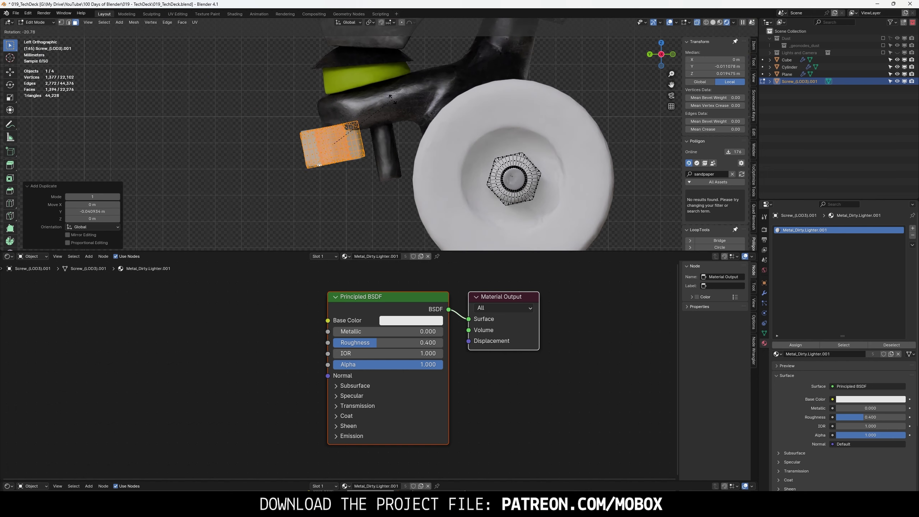
key("r")
left_click(434, 105)
key("g")
left_click(446, 97)
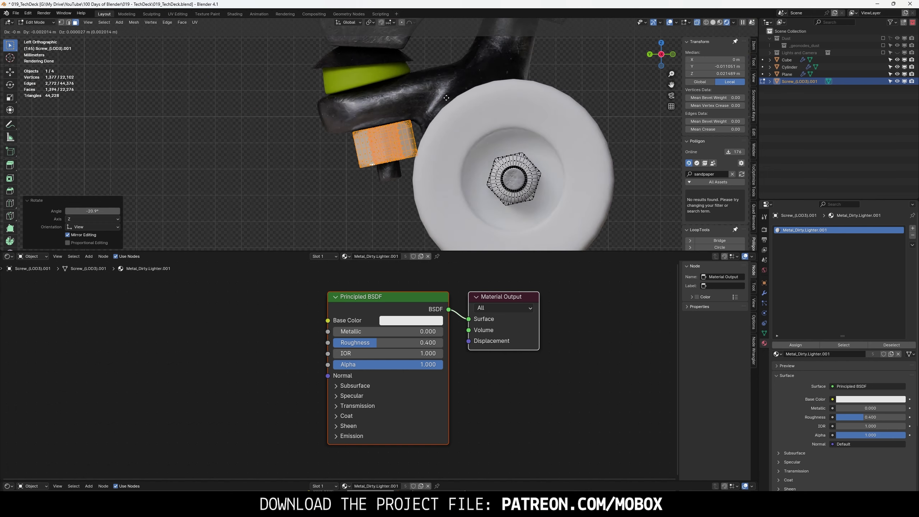
- Replace the screws' dirty metal material with a new material
key("Tab")
mouse_move(328, 141)
middle_mouse_down()
mouse_move(301, 151)
mouse_move(370, 152)
middle_mouse_up()
left_click(370, 151)
scroll(325, 151, "down", 6)
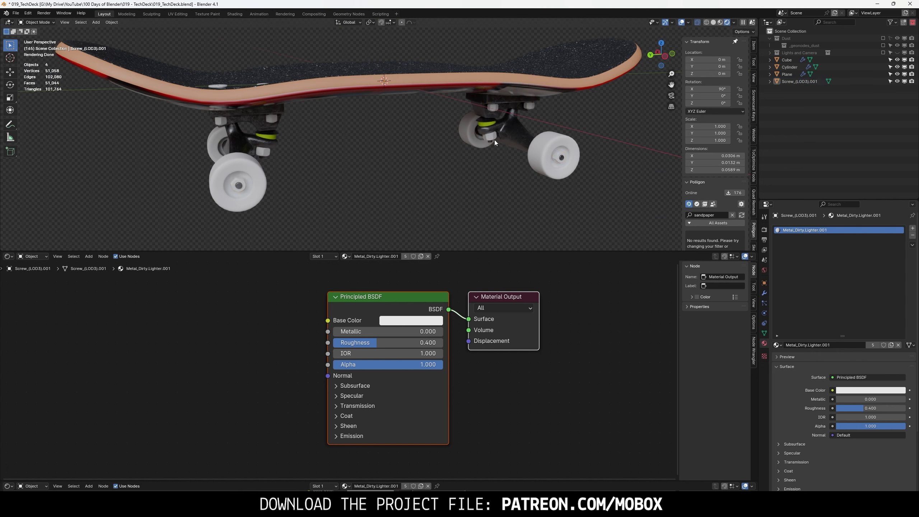
middle_click_drag(449, 168, 592, 229)
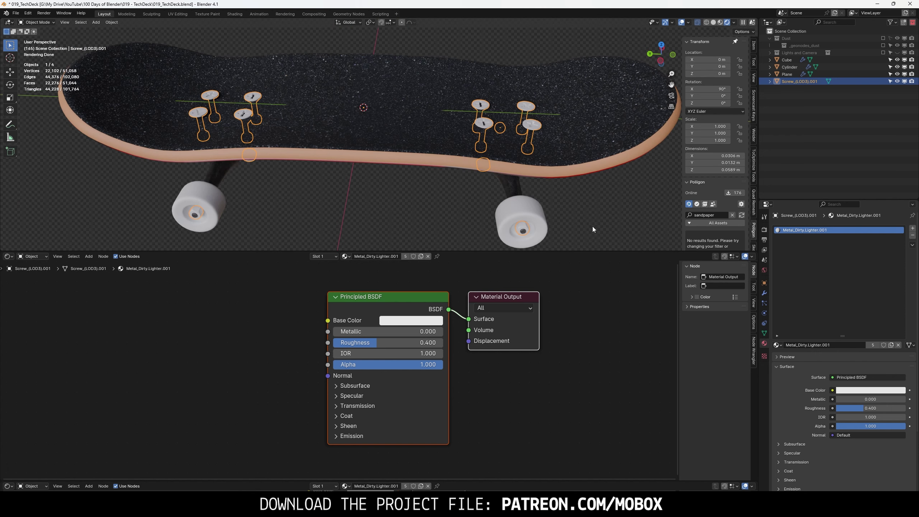
left_click(427, 256)
middle_click_drag(388, 163, 383, 192)
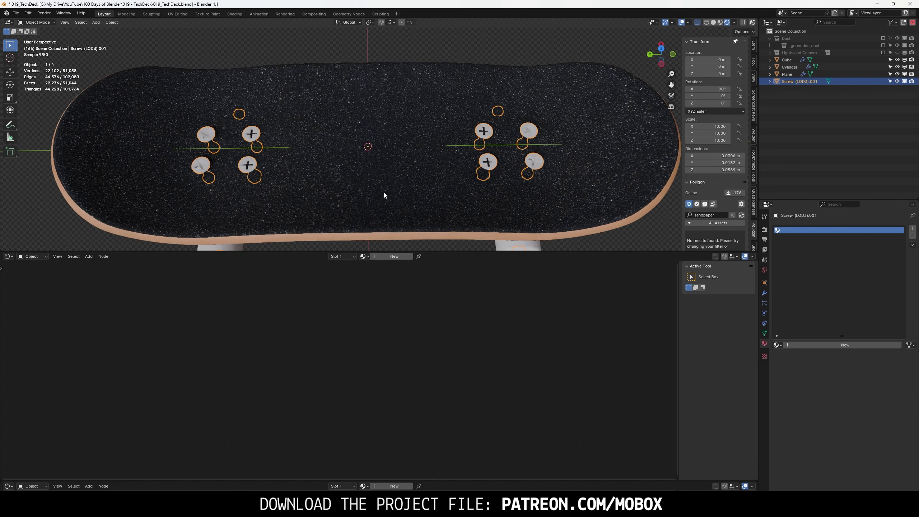
left_click(393, 256)
- Give the screw material a pale yellow base colour, Metallic 1 and roughness 0.741
left_click(414, 320)
left_click(430, 208)
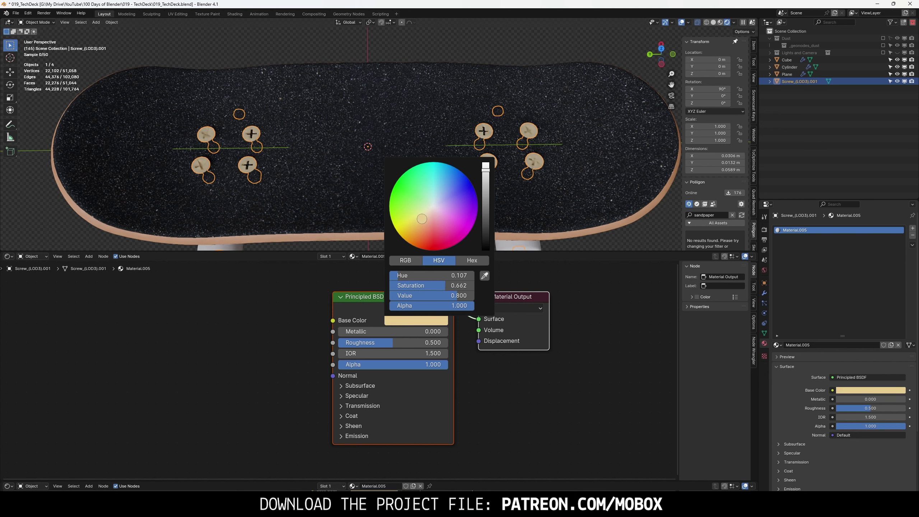
left_click_drag(371, 332, 445, 332)
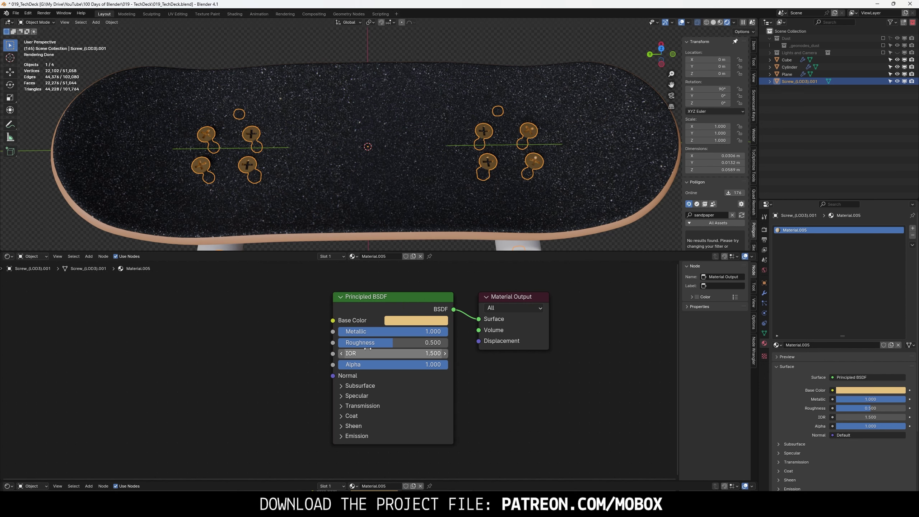
left_click_drag(393, 343, 420, 343)
mouse_move(373, 210)
middle_mouse_down()
mouse_move(371, 185)
mouse_move(372, 194)
middle_mouse_up()
left_click(372, 194)
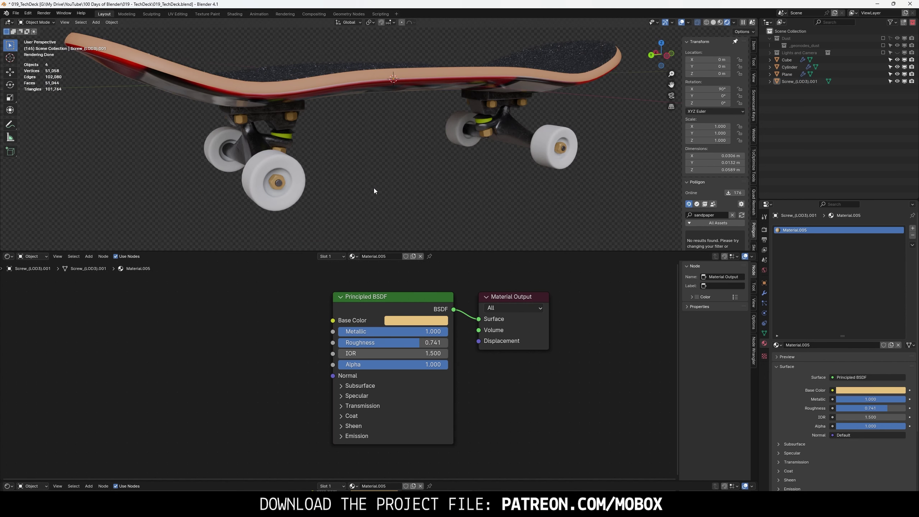
- Adjust the screw material to a brighter, more saturated yellow with roughness 0.341
left_click(422, 319)
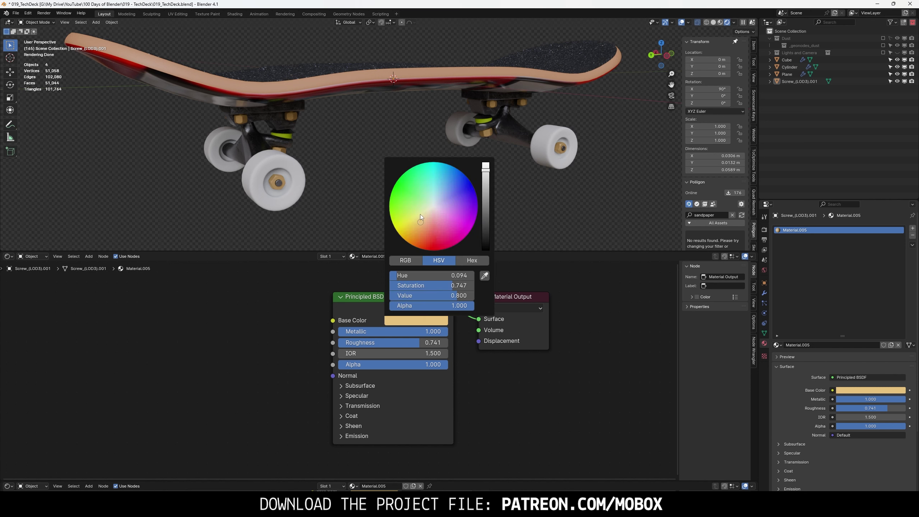
left_click_drag(420, 215, 414, 224)
mouse_move(419, 342)
left_mouse_down()
mouse_move(364, 342)
mouse_move(375, 343)
left_mouse_up()
left_click(408, 322)
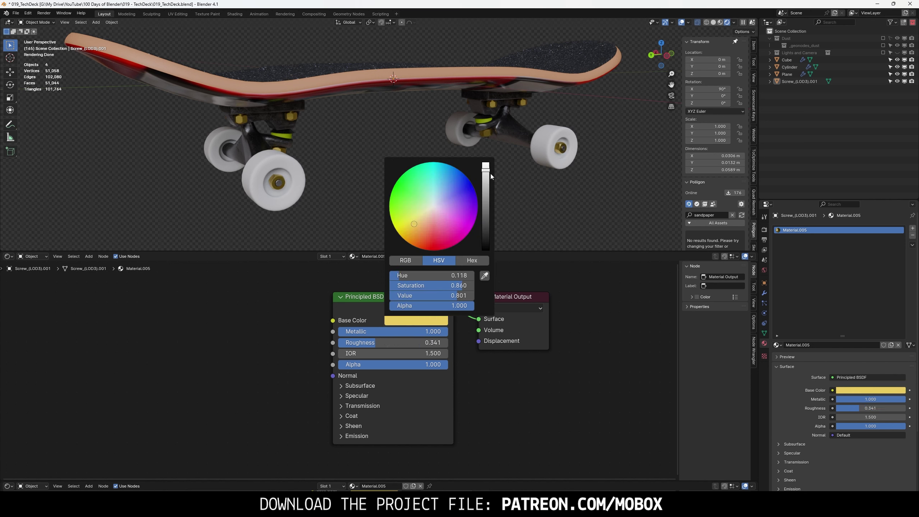
left_click_drag(486, 173, 486, 163)
left_click(416, 320)
left_click_drag(414, 223, 402, 225)
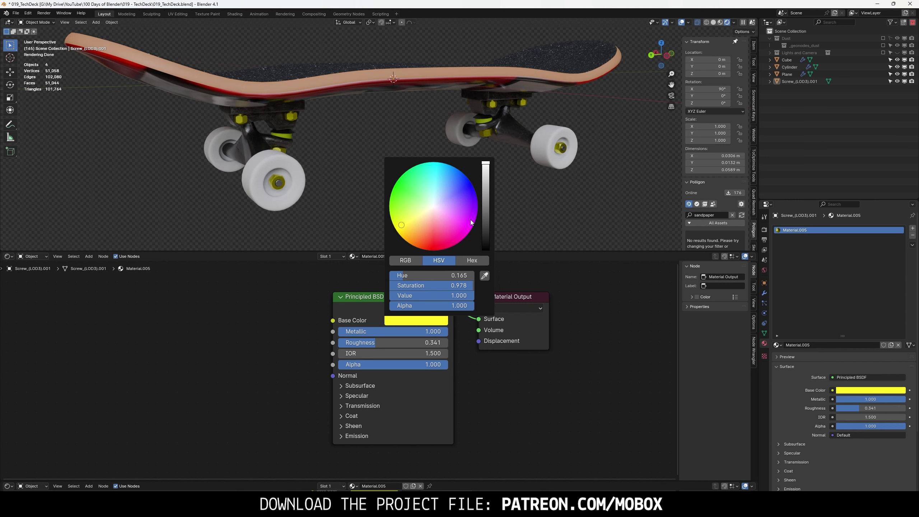
mouse_move(337, 184)
middle_mouse_down()
mouse_move(353, 184)
mouse_move(343, 200)
middle_mouse_up()
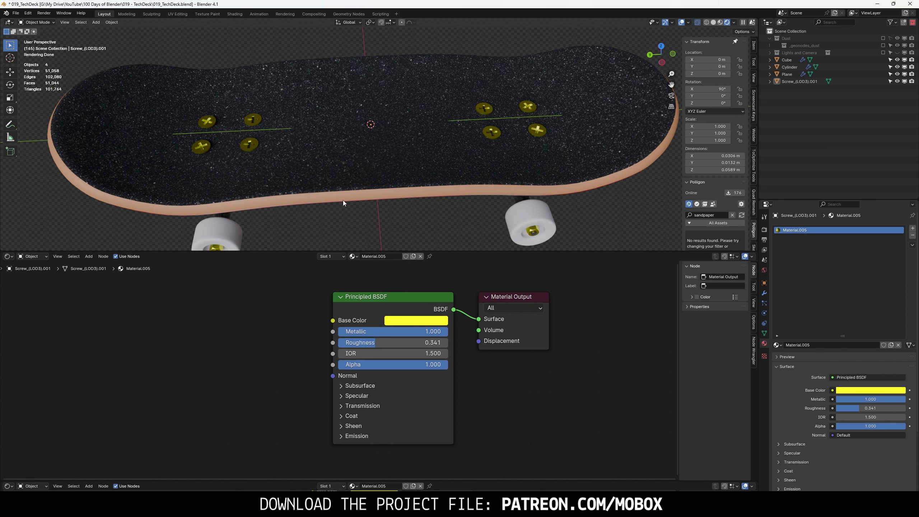
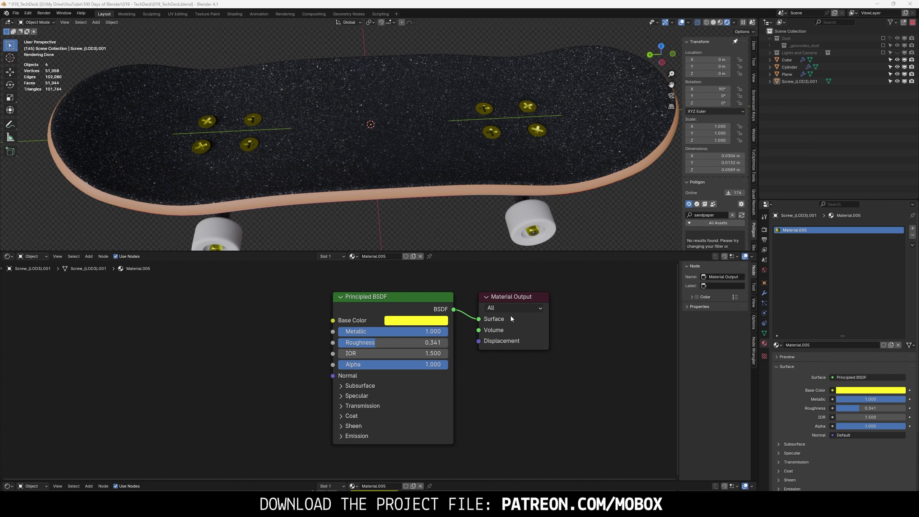
- Set the screw material's base colour to a darker brass hex value
left_click(416, 320)
left_click(467, 261)
double_click(403, 275)
type("B5A642")
key("Return")
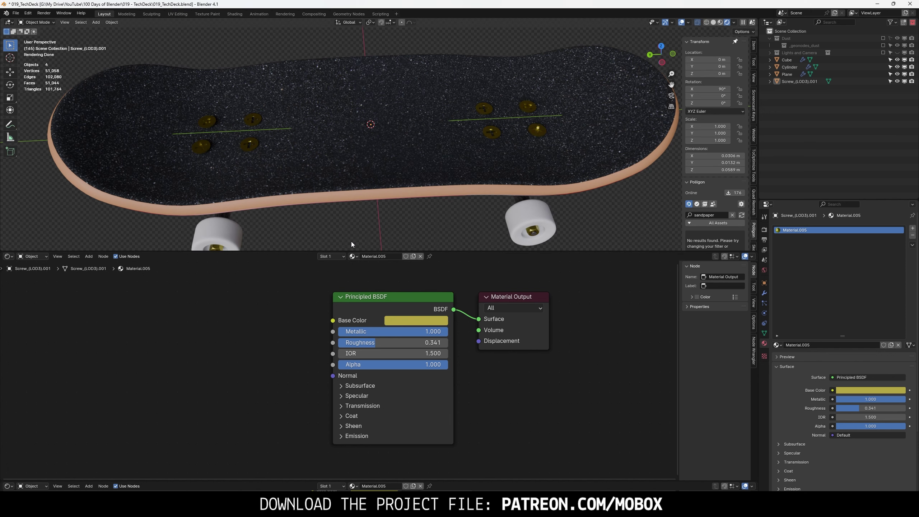
- Zoom in on a wheel nut and raise the base colour's value to lighter gold DDC652
mouse_move(352, 245)
middle_mouse_down()
mouse_move(402, 195)
mouse_move(430, 148)
middle_mouse_up()
scroll(385, 170, "up", 3)
middle_click_drag(385, 170, 374, 149)
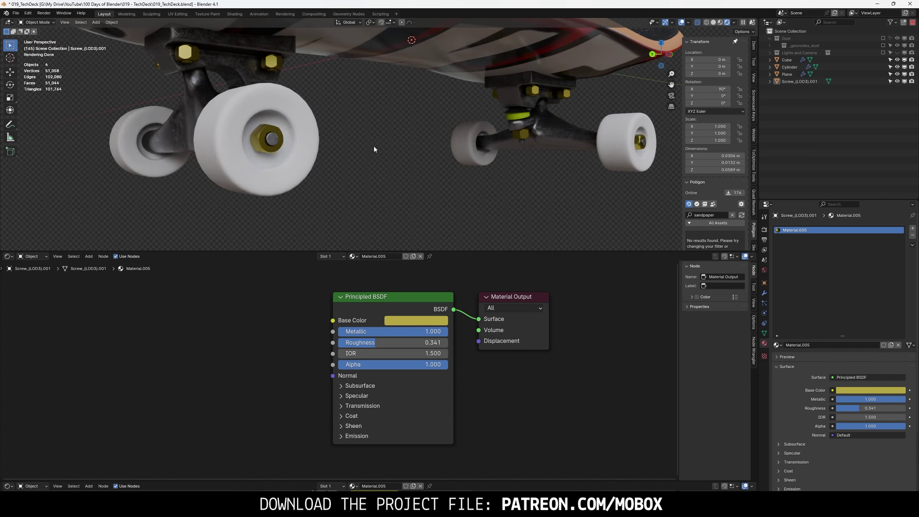
key("KP_Decimal")
left_click(416, 320)
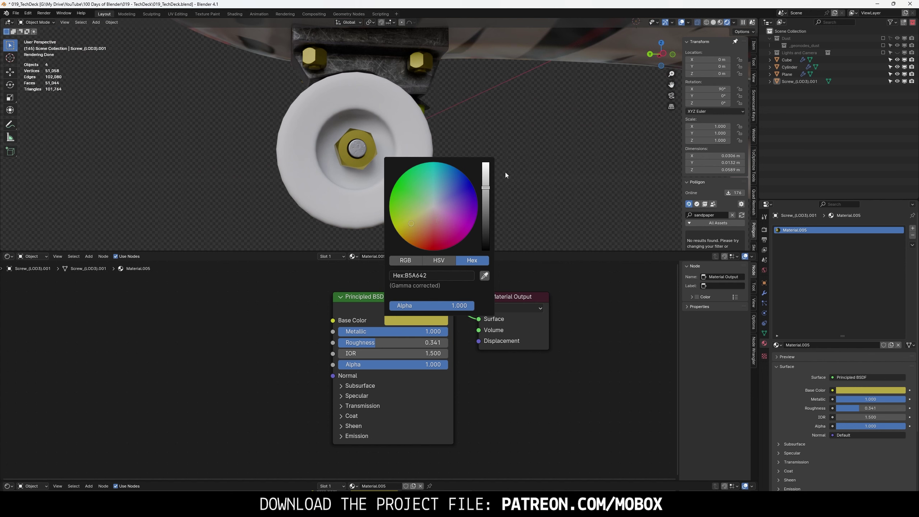
scroll(505, 175, "up", 2)
scroll(506, 175, "up", 1)
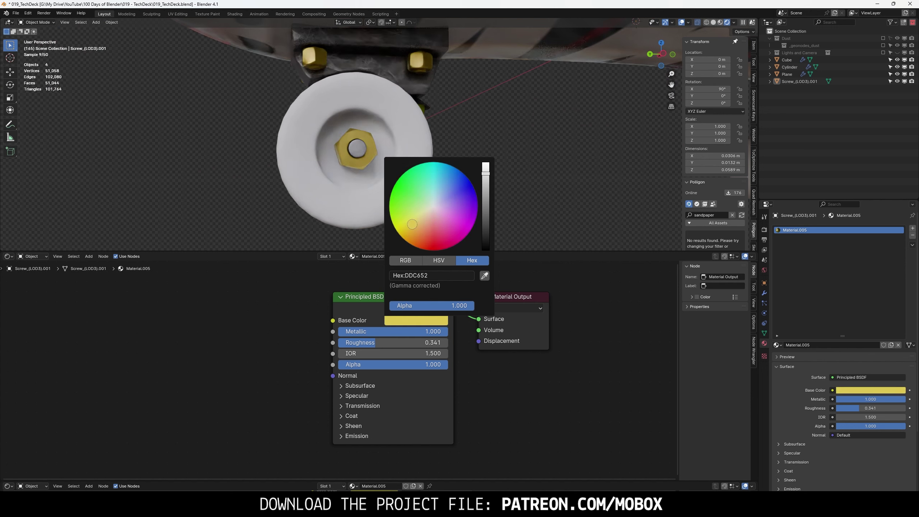
scroll(511, 161, "down", 2)
scroll(494, 185, "down", 3)
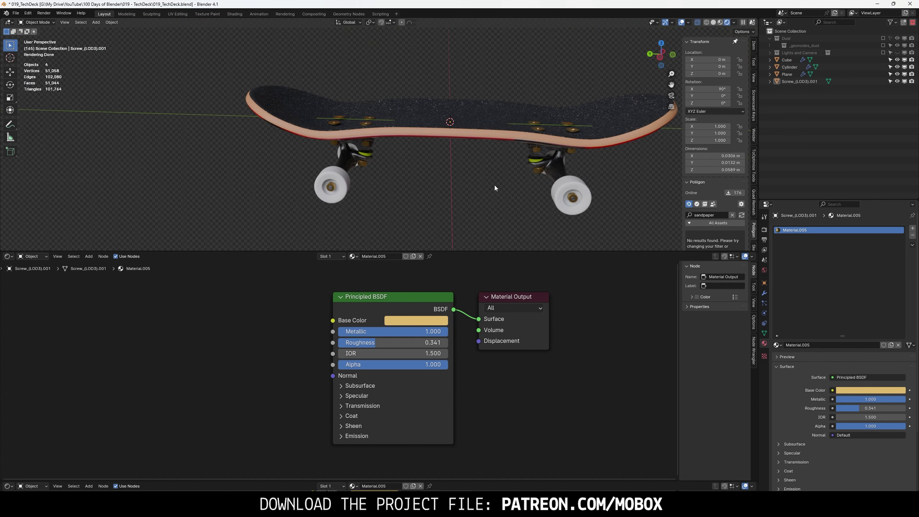
- Switch to a left side orthographic view and pick a nut on the front truck
middle_click_drag(493, 185, 456, 171)
scroll(425, 168, "up", 3)
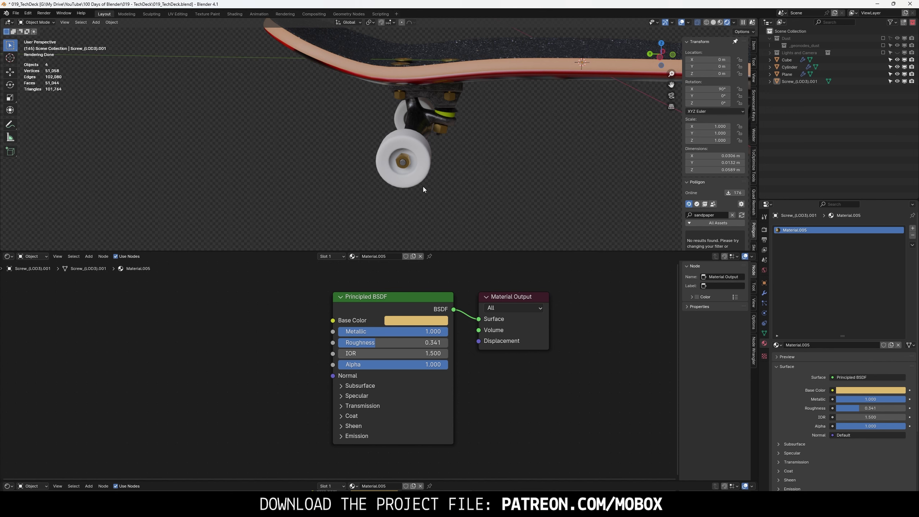
left_click(657, 57)
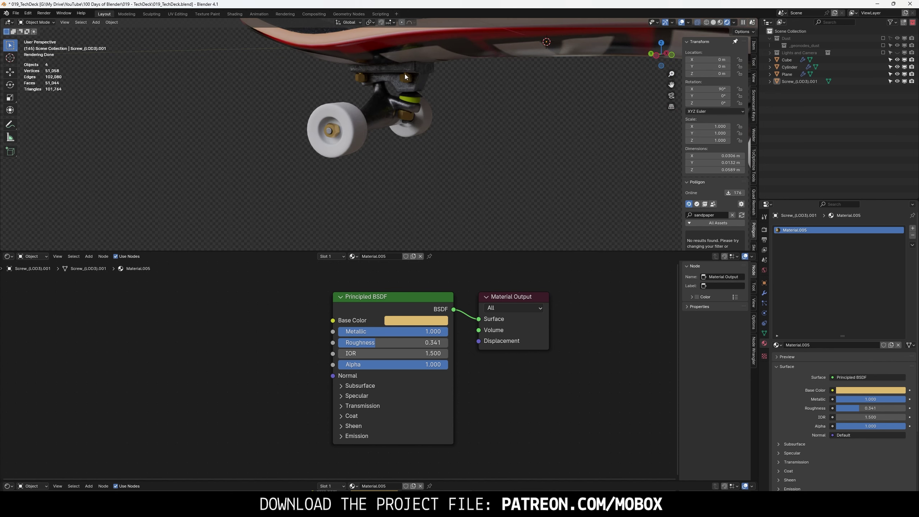
middle_click_drag(578, 90, 475, 142, "shift")
scroll(475, 142, "up", 2)
left_click(420, 125)
- In Edit Mode, select the linked nut and screw geometry of the screw object
key("Tab")
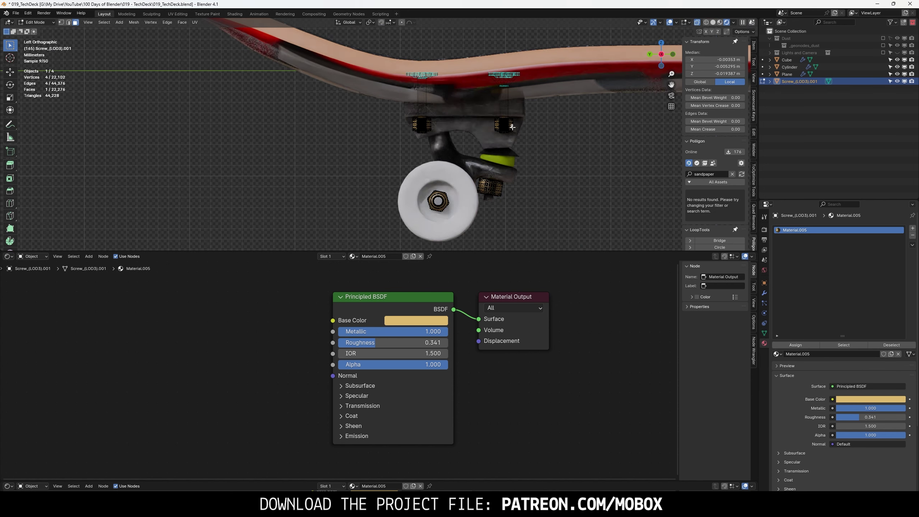
key("l")
key("l")
mouse_move(421, 125)
middle_mouse_down()
mouse_move(527, 124)
mouse_move(214, 115)
middle_mouse_up()
key("l")
key("l")
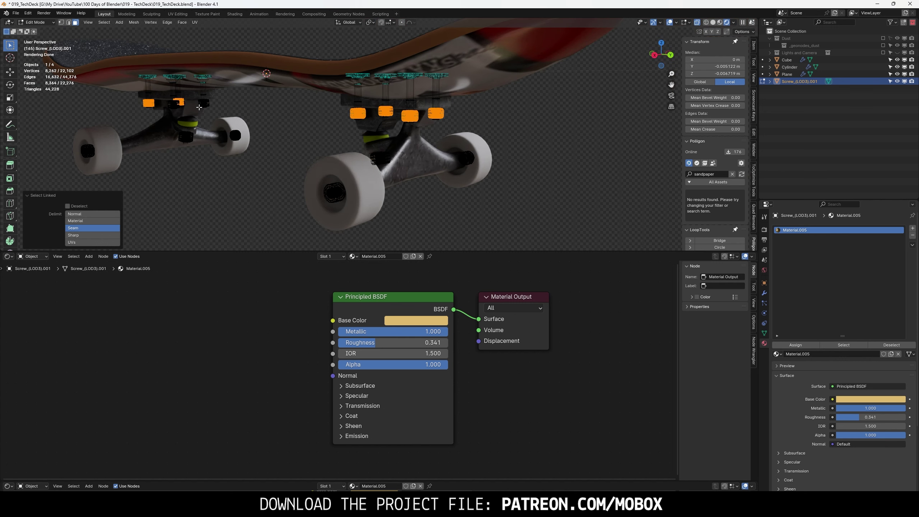
key("shift+l")
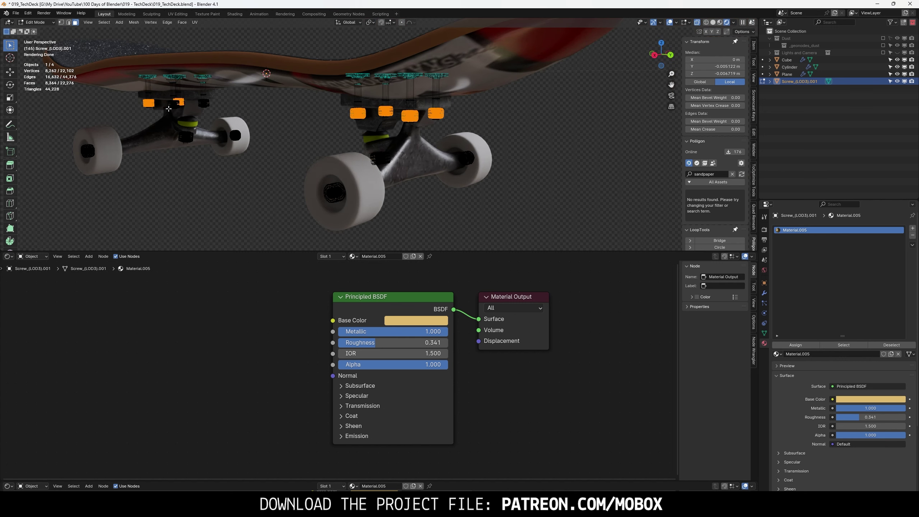
key("l")
right_click(330, 115)
key("Tab")
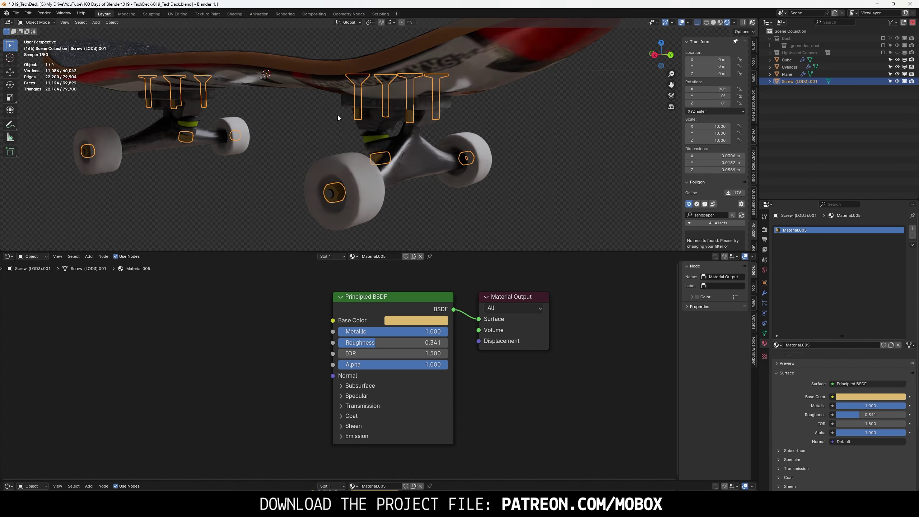
- Box-select the screw parts in left side view and add a second material slot
middle_click_drag(337, 116, 530, 122)
scroll(443, 112, "up", 3)
middle_click_drag(444, 112, 570, 137)
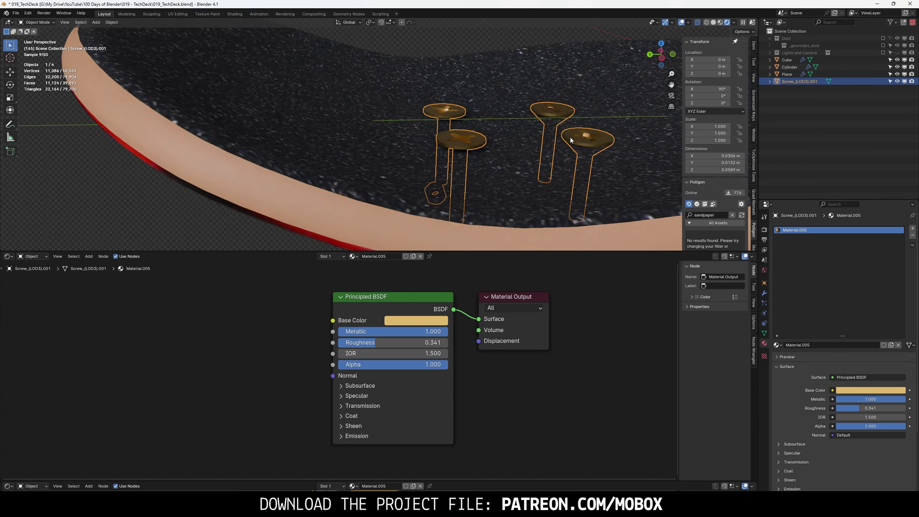
scroll(570, 137, "down", 5)
key("Tab")
key("ctrl+KP_3")
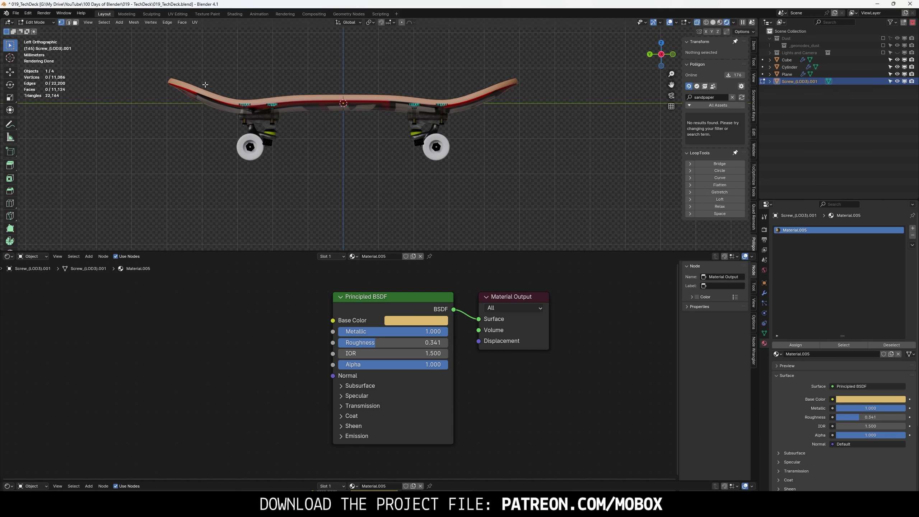
left_click_drag(177, 73, 539, 138)
scroll(378, 134, "up", 3)
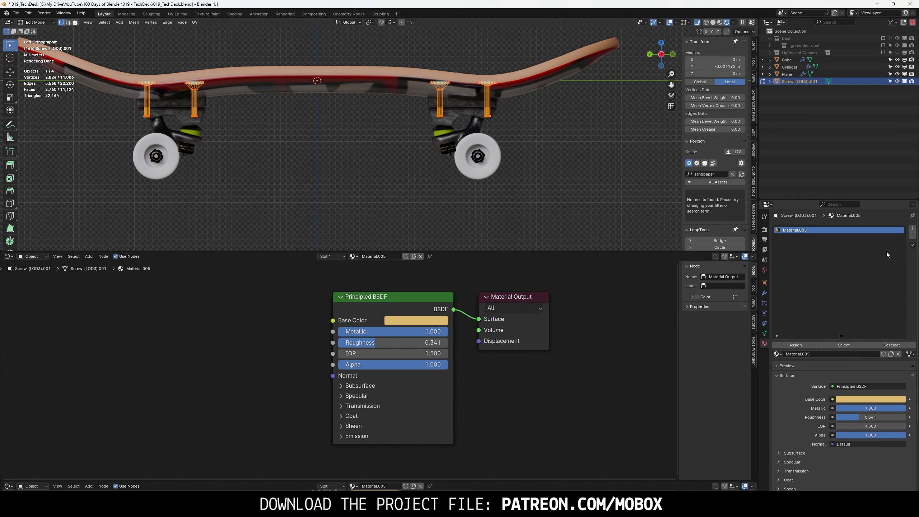
left_click(912, 228)
- Create and assign Material.006 to the screw parts as a glossy black
left_click(862, 357)
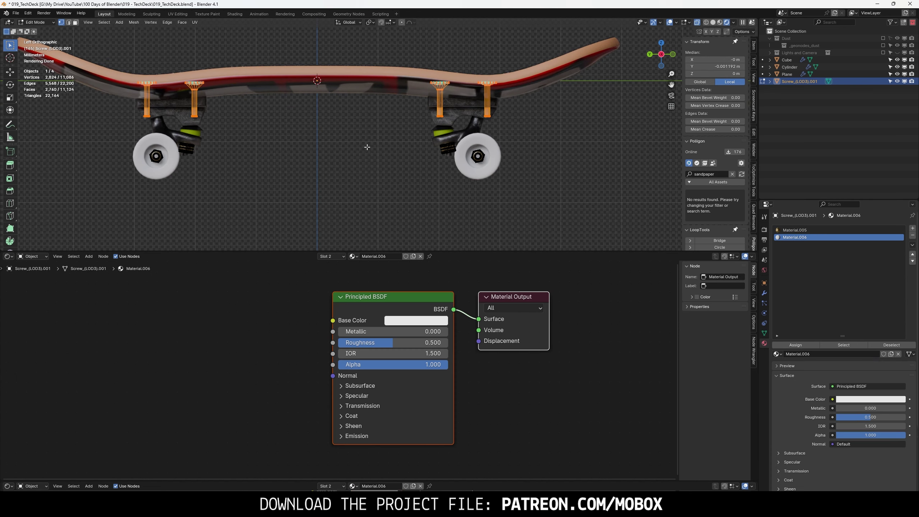
key("Tab")
left_click(416, 320)
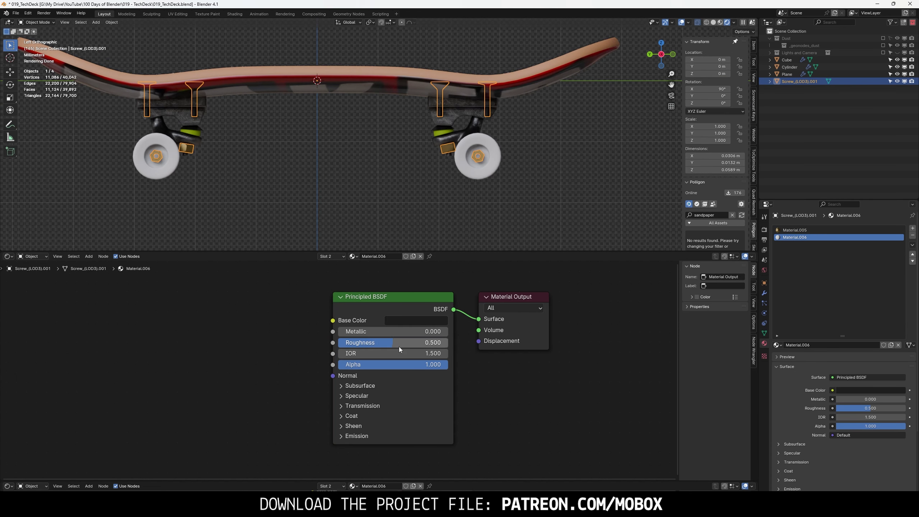
left_click_drag(398, 342, 348, 343)
left_click(511, 182)
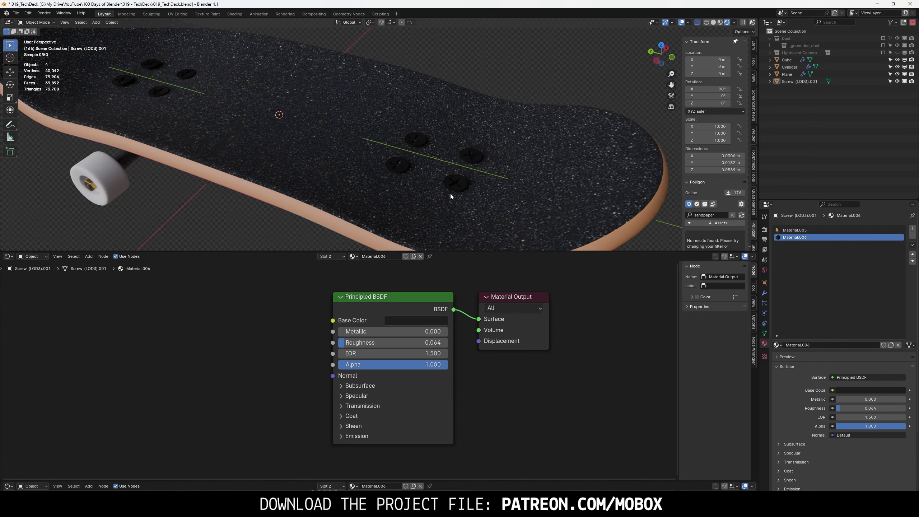
- Fine-tune the black head material's roughness to 0.014 while inspecting the nut
mouse_move(450, 193)
middle_mouse_down()
mouse_move(468, 217)
mouse_move(412, 135)
middle_mouse_up()
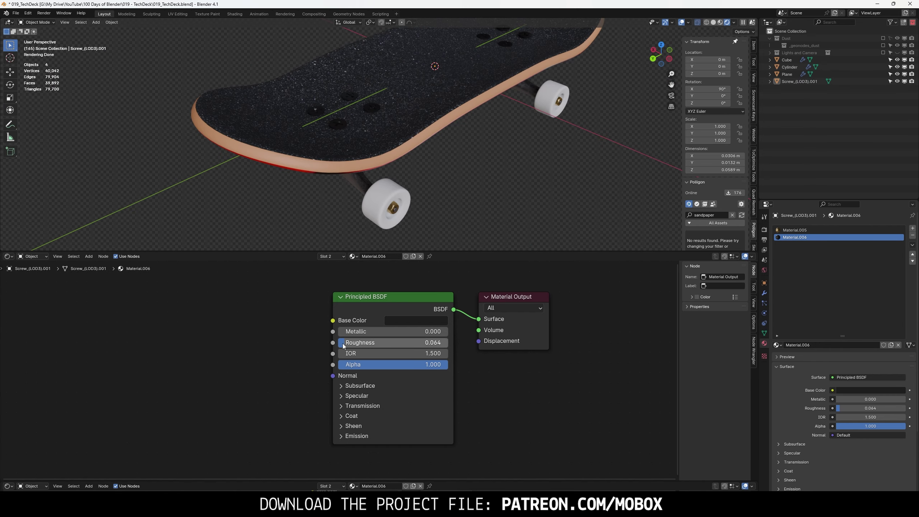
left_click_drag(362, 343, 373, 342)
middle_click_drag(434, 152, 356, 154)
scroll(356, 154, "up", 4)
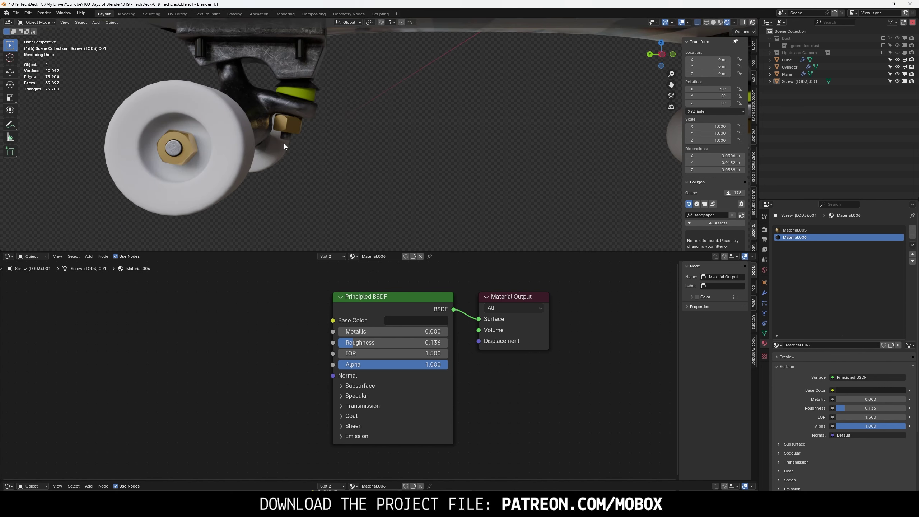
left_click(291, 129)
left_click_drag(361, 342, 347, 342)
mouse_move(325, 145)
middle_mouse_down()
mouse_move(434, 145)
mouse_move(252, 152)
mouse_move(296, 163)
middle_mouse_up()
scroll(471, 144, "up", 3)
scroll(307, 148, "up", 3)
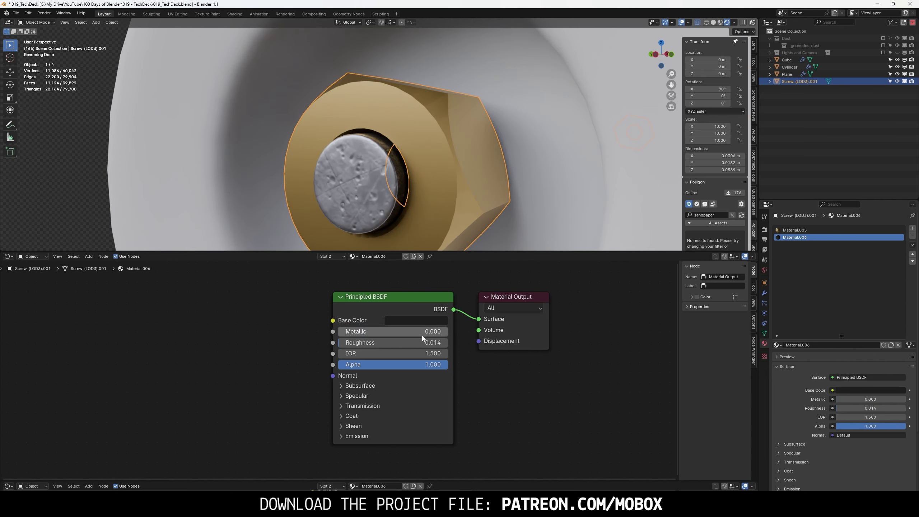
- Make the brass Material.005 fully metallic with roughness 0.200
left_click(805, 231)
left_click_drag(434, 332, 434, 333)
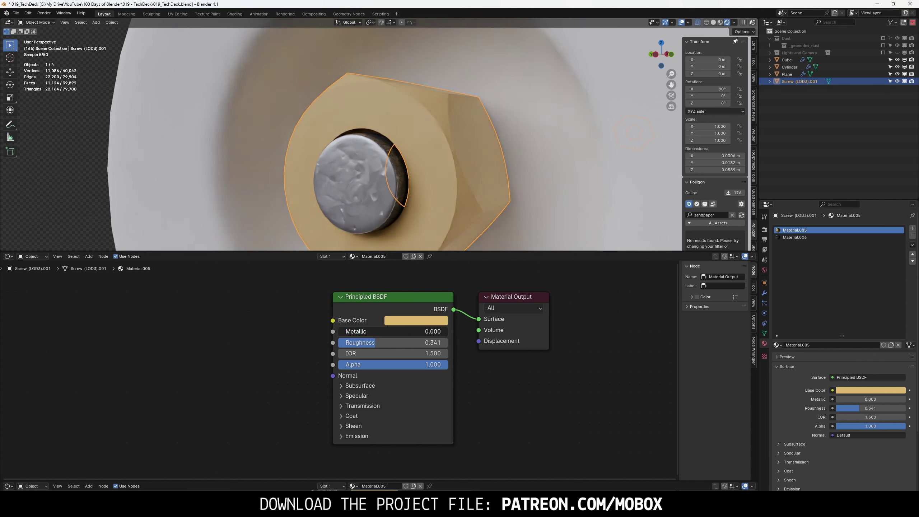
left_click_drag(373, 347, 358, 346)
scroll(295, 218, "down", 10)
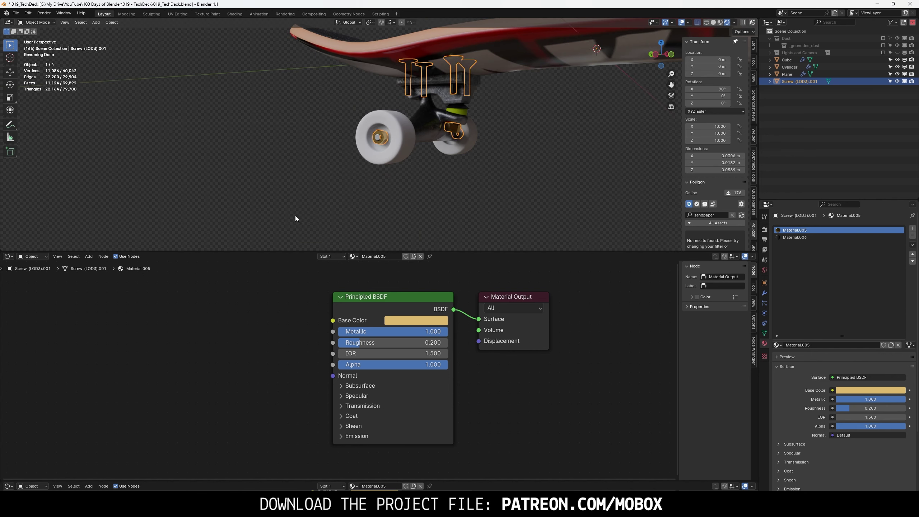
left_click(295, 217)
mouse_move(295, 217)
middle_mouse_down()
mouse_move(375, 213)
mouse_move(457, 178)
mouse_move(471, 185)
mouse_move(516, 138)
mouse_move(524, 193)
middle_mouse_up()
- Give the wheels a new Material.007 and tint its base colour toward cream
left_click(515, 137)
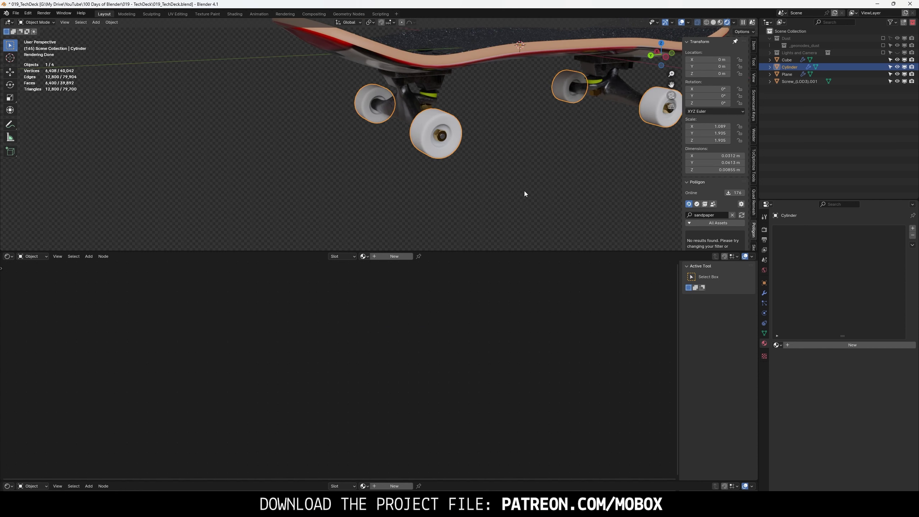
left_click(394, 256)
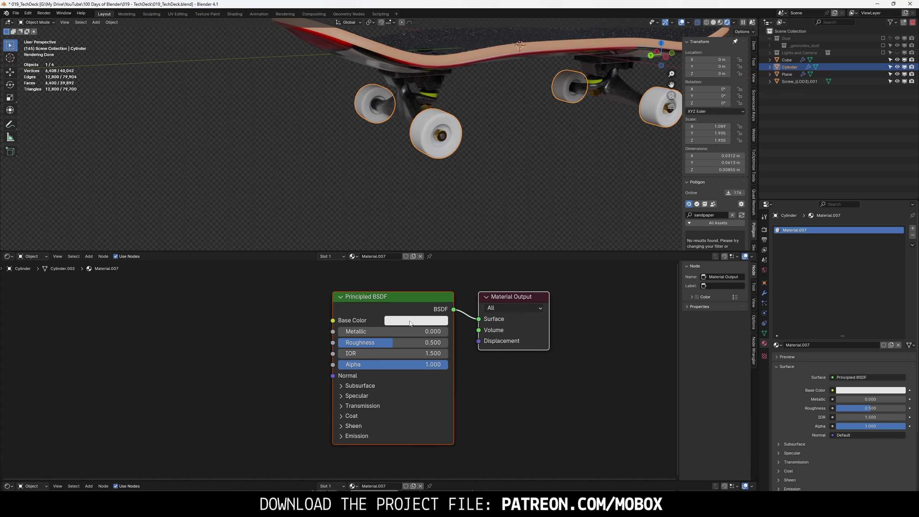
left_click(415, 320)
left_click_drag(434, 207, 429, 208)
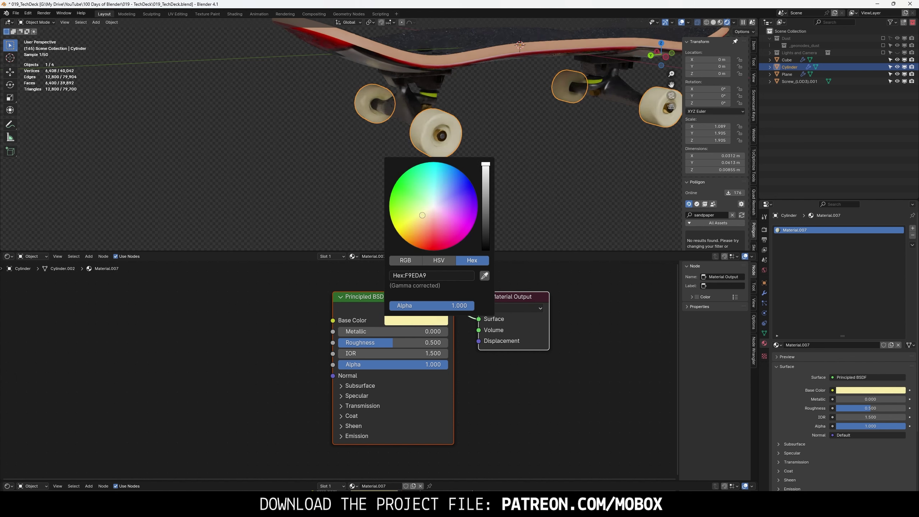
- Brighten and desaturate the wheel base colour to a pale cream
left_click(429, 322)
left_click_drag(485, 171, 485, 162)
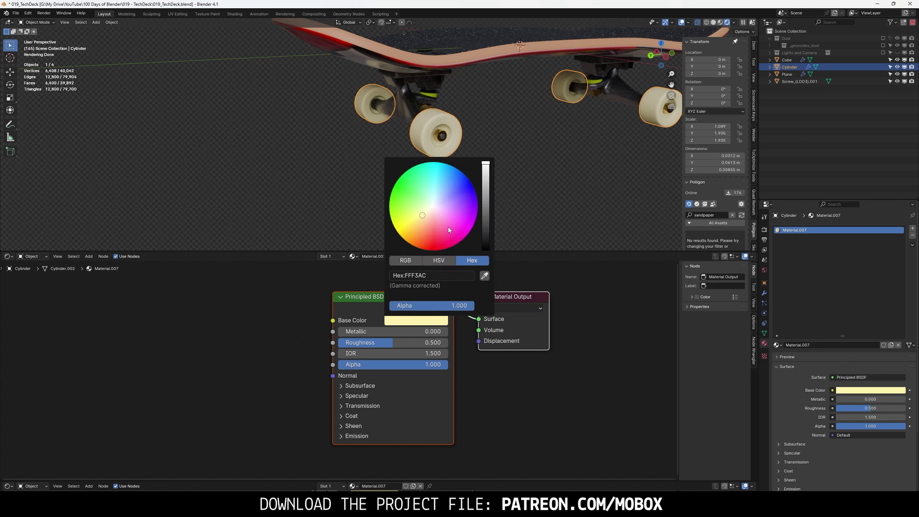
left_click_drag(421, 214, 416, 216)
left_click(405, 260)
left_click_drag(448, 285, 428, 285)
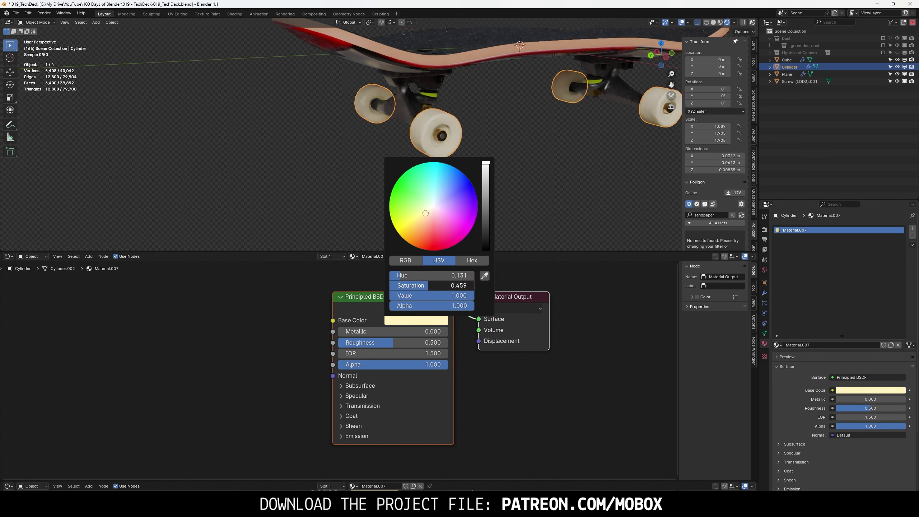
left_click(570, 205)
- Lower the wheel material's roughness to 0.000
middle_click_drag(580, 200, 469, 176)
scroll(425, 173, "up", 3)
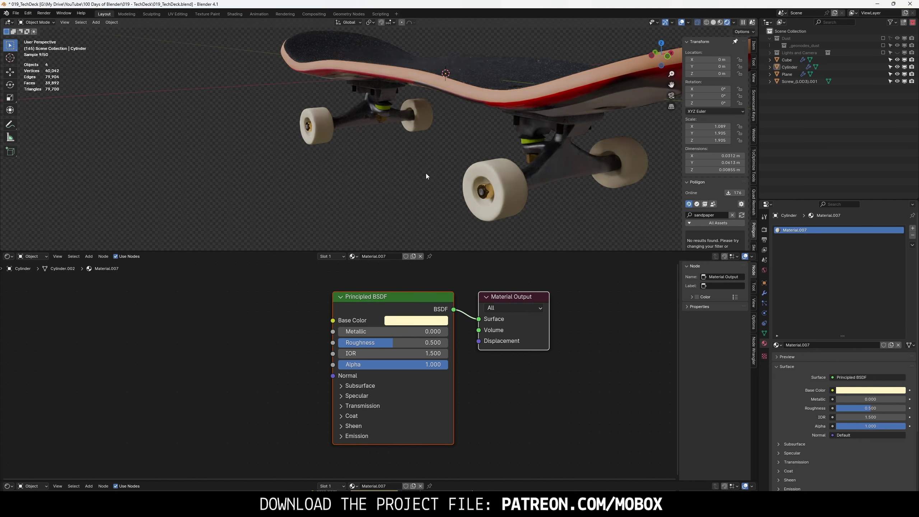
left_click(419, 116)
left_click_drag(374, 342, 356, 341)
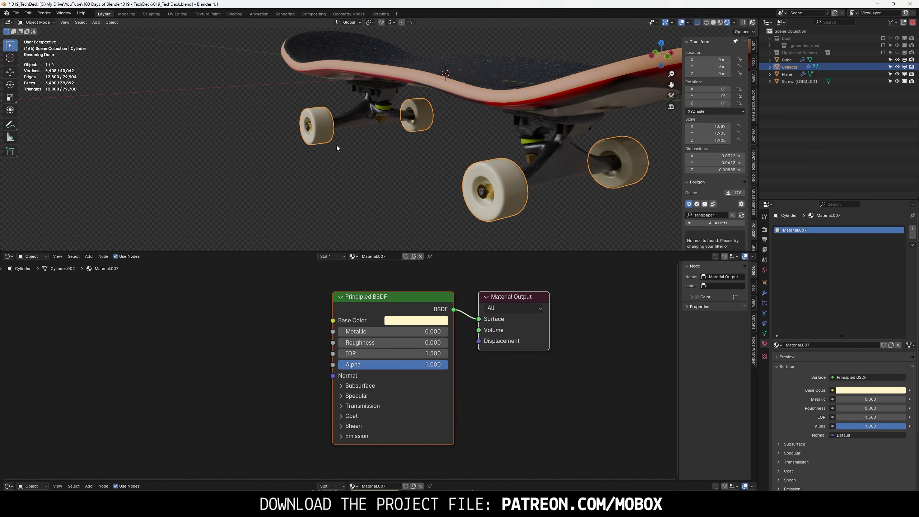
- Give the wheel material subsurface weight 0.068, radius 1.0 and roughness 0.345
middle_click_drag(336, 145, 240, 131)
middle_click_drag(304, 155, 397, 227)
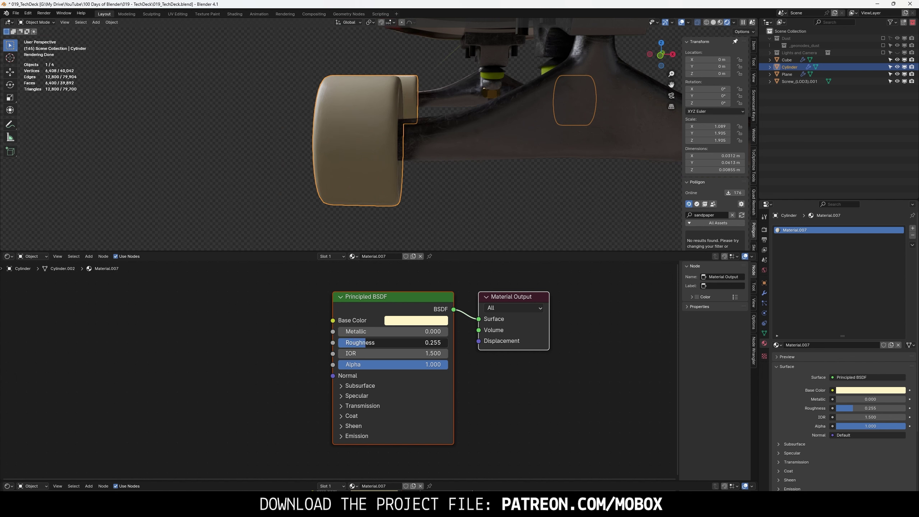
left_click(350, 386)
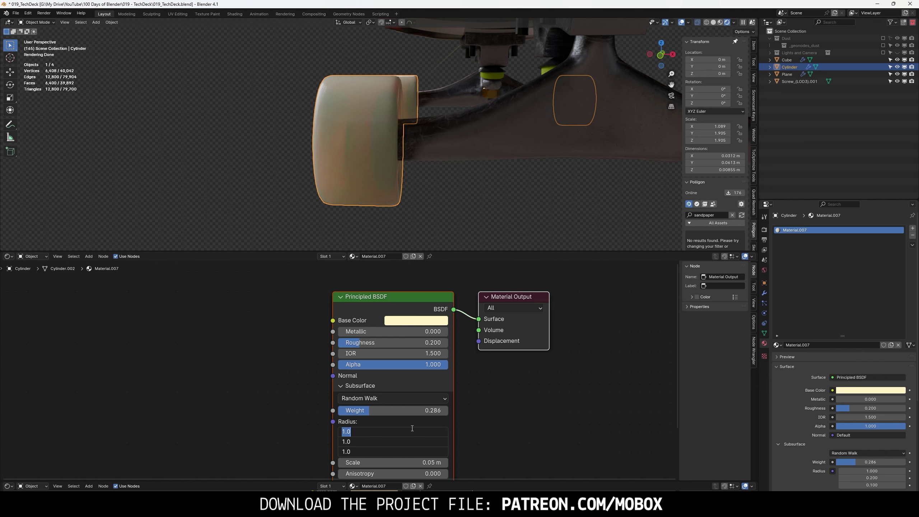
scroll(430, 192, "down", 3)
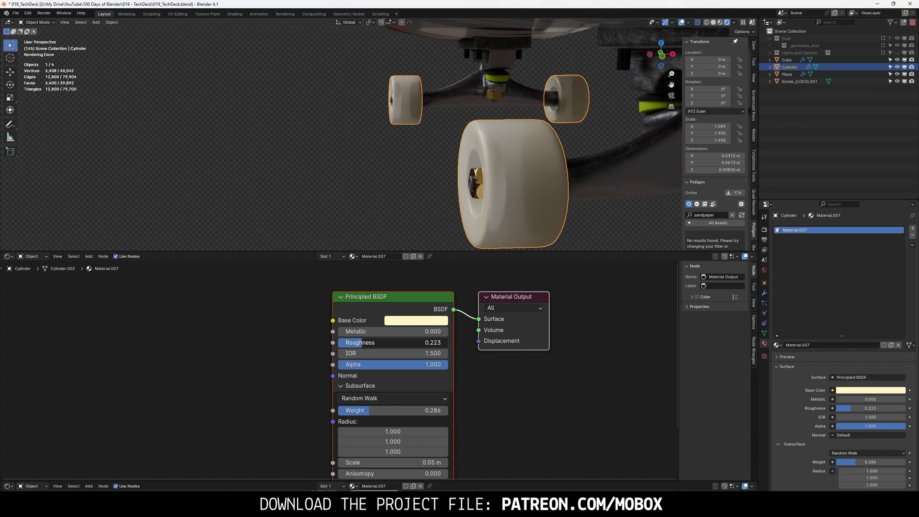
middle_click_drag(394, 170, 376, 170)
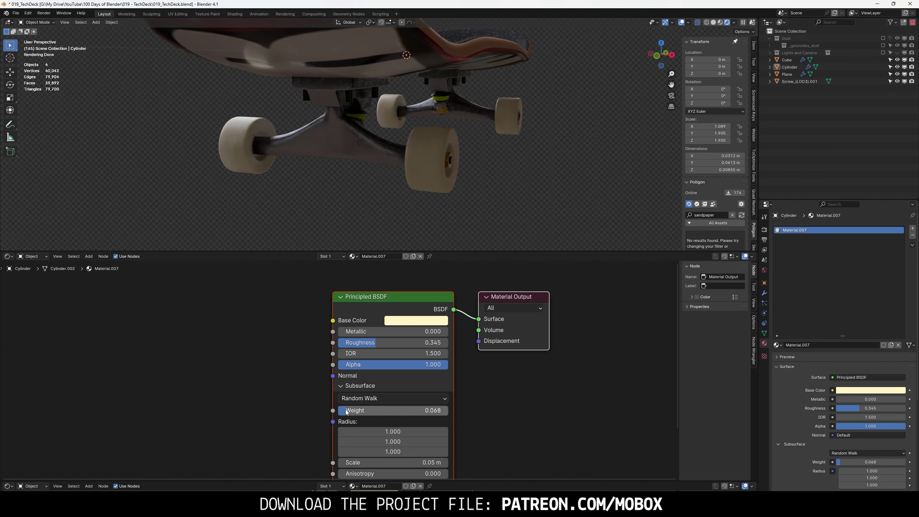
middle_click_drag(383, 170, 376, 156)
- Select the deck to display its textured Deck material from a side view
left_click(362, 73)
mouse_move(409, 195)
middle_mouse_down()
mouse_move(399, 184)
mouse_move(492, 167)
mouse_move(489, 145)
mouse_move(401, 171)
mouse_move(416, 149)
mouse_move(479, 171)
middle_mouse_up()
scroll(479, 170, "down", 3)
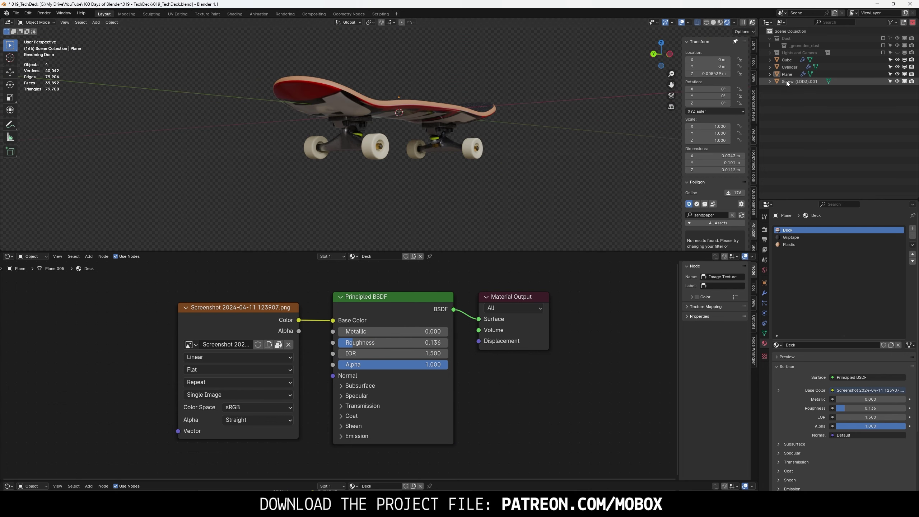